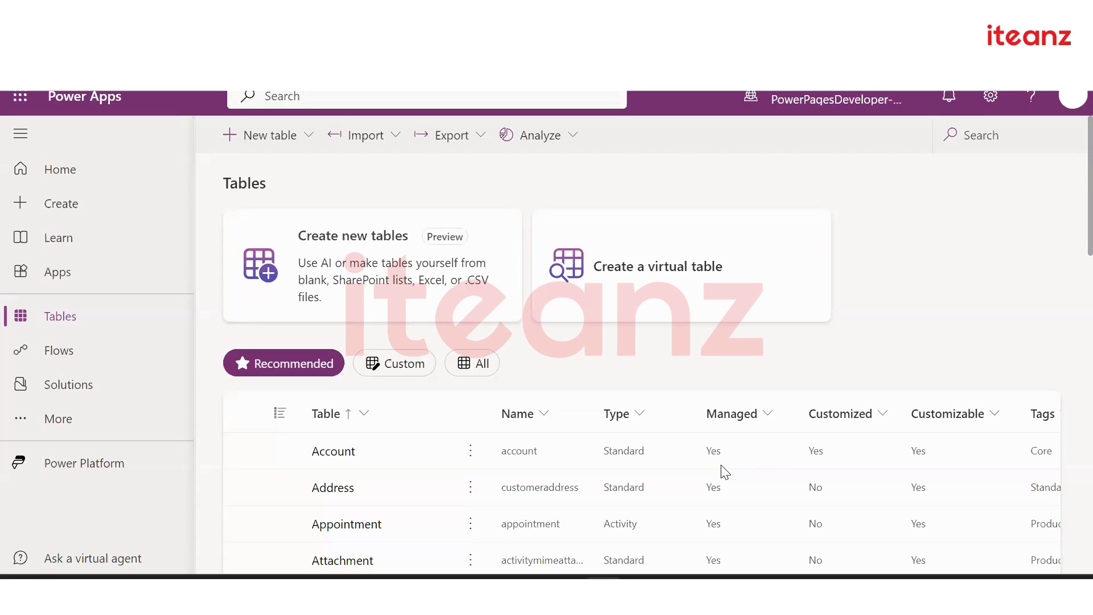
Look at the new-table options in the designer, then return to the tables list
left_click(259, 136)
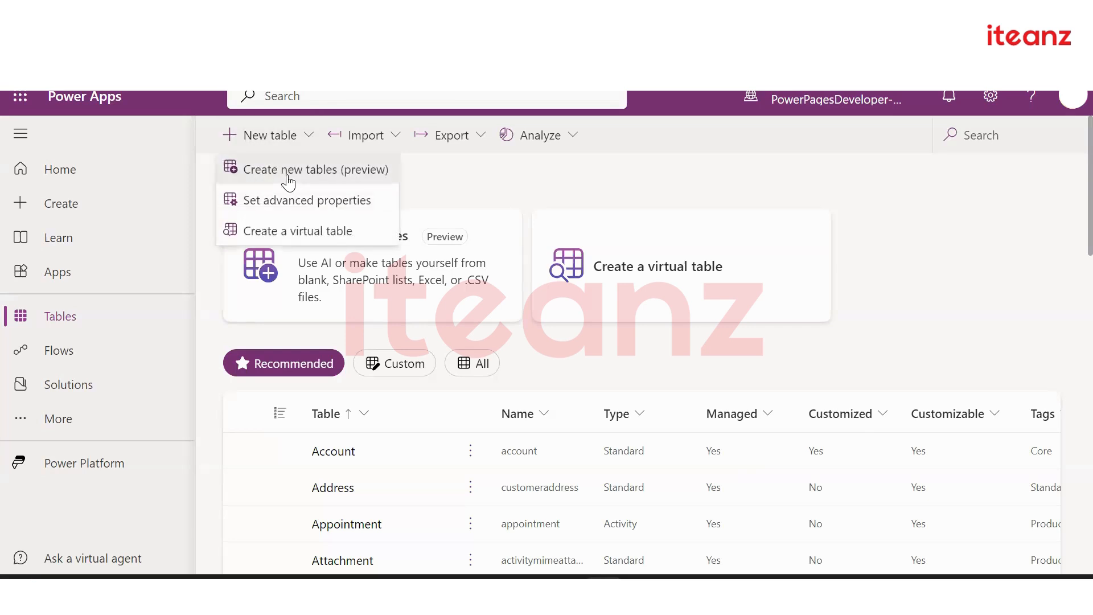
left_click(289, 181)
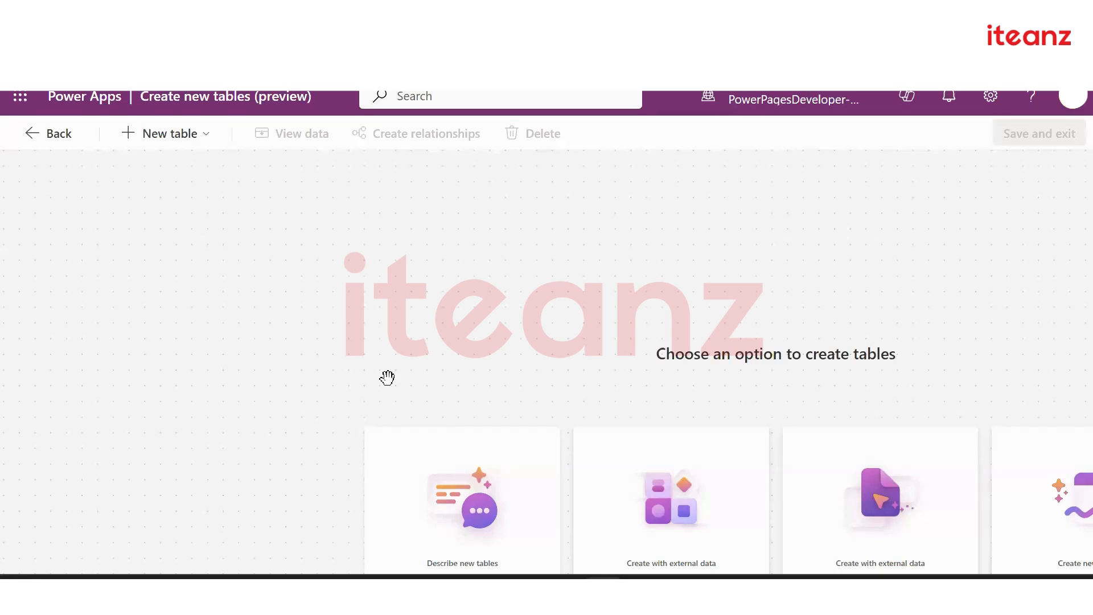
left_click(44, 135)
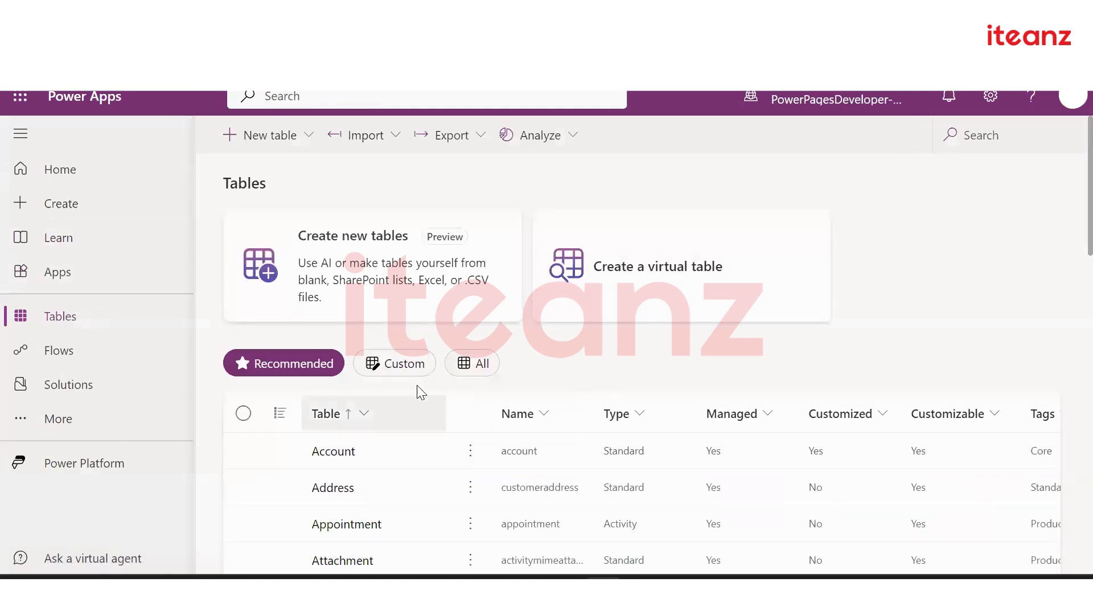
Browse the full list under the All filter, then filter back to Custom tables only
left_click(389, 373)
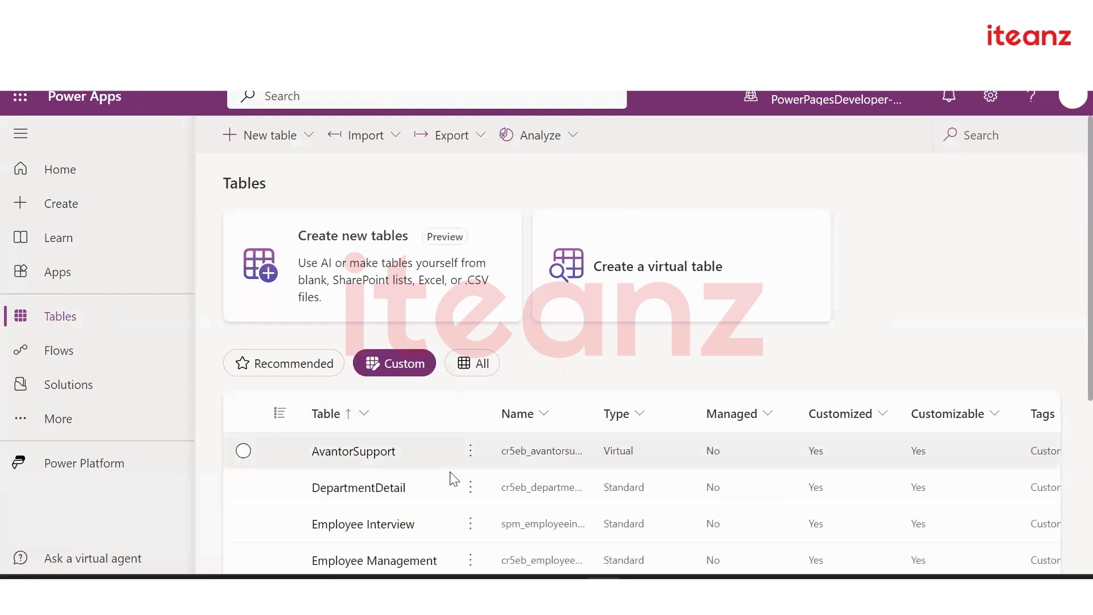
scroll(450, 472, "down", 2)
scroll(450, 454, "down", 4)
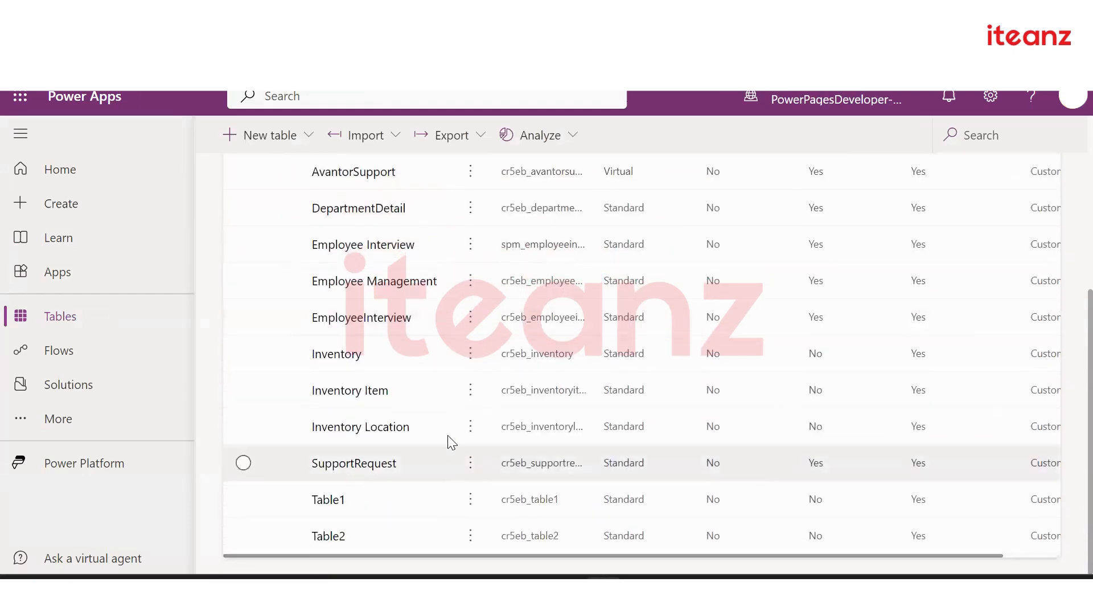
scroll(462, 303, "up", 6)
left_click(466, 370)
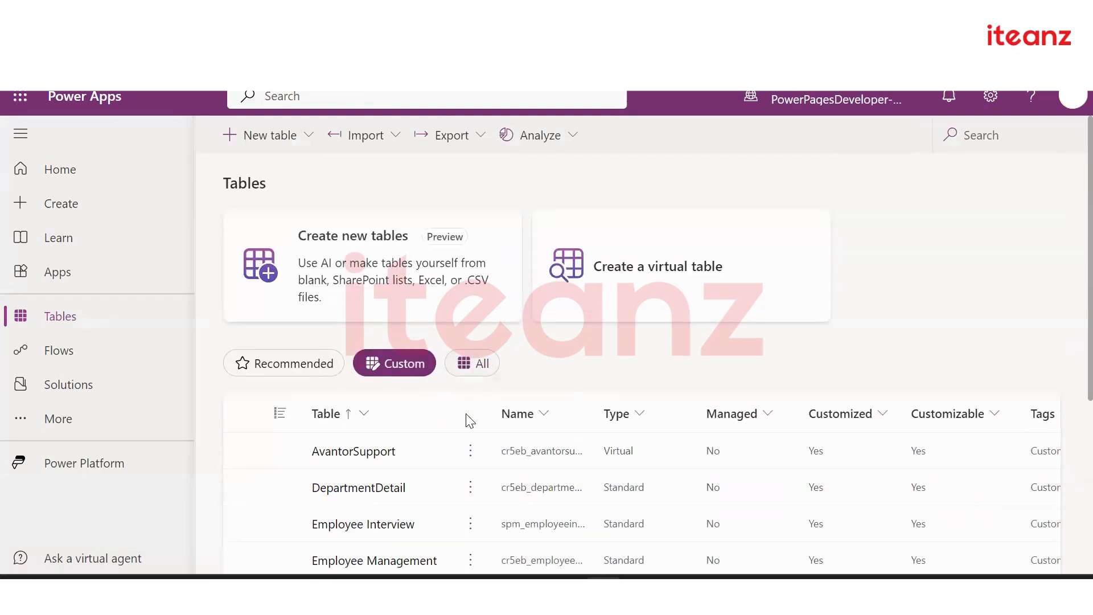
scroll(470, 483, "down", 10)
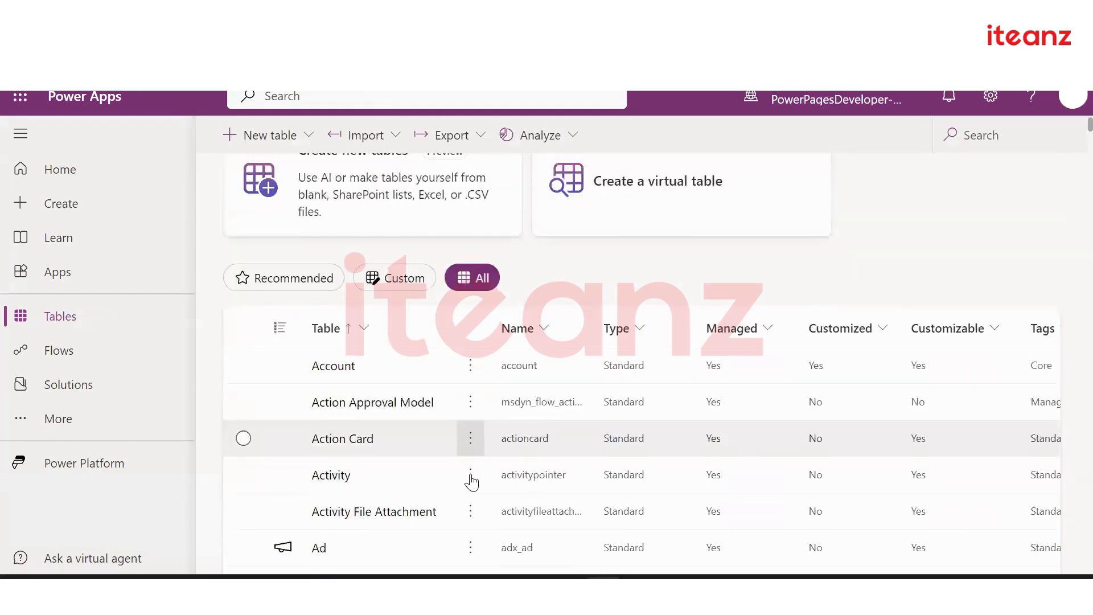
scroll(472, 483, "down", 10)
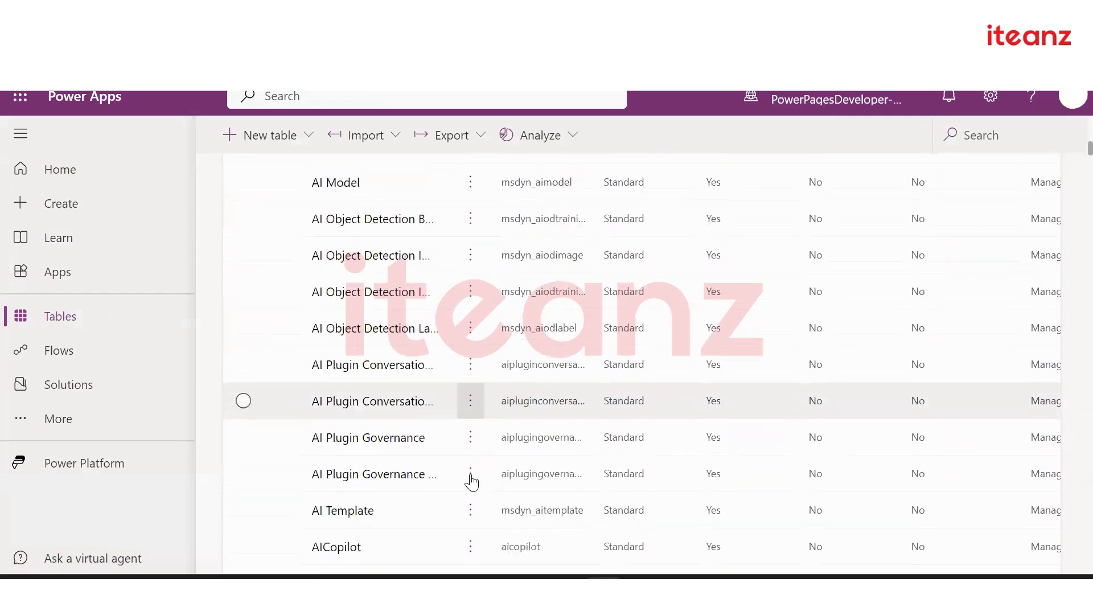
scroll(472, 483, "down", 8)
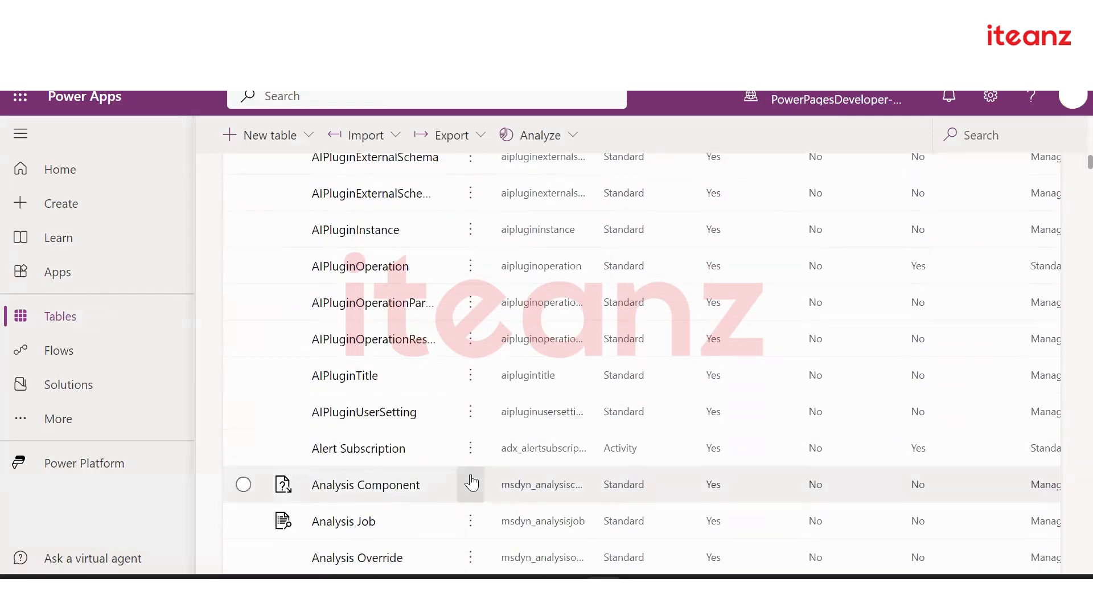
scroll(472, 483, "down", 4)
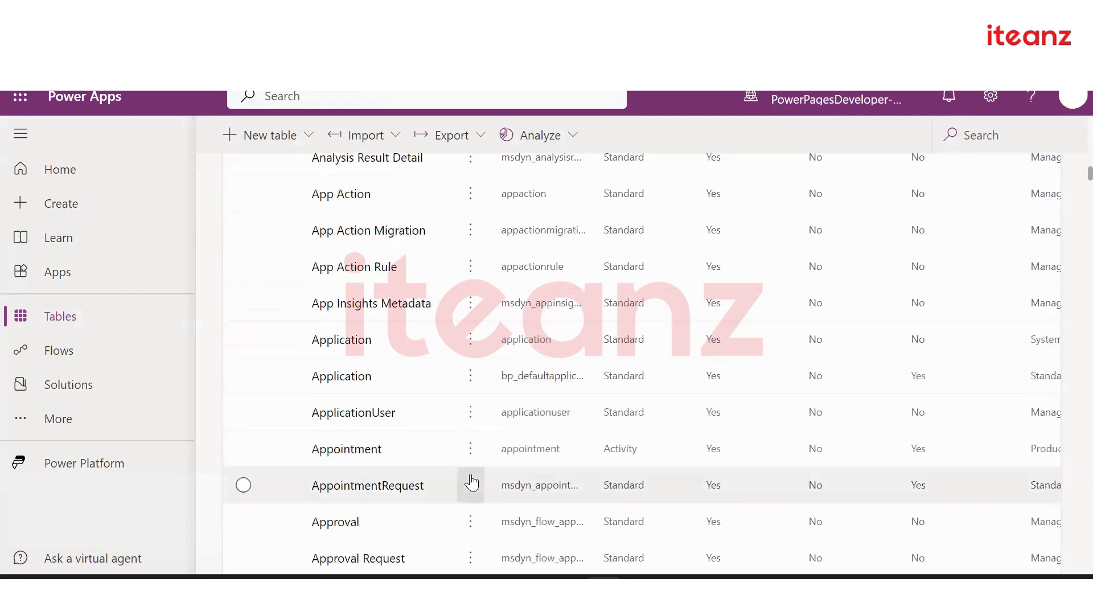
scroll(471, 482, "up", 20)
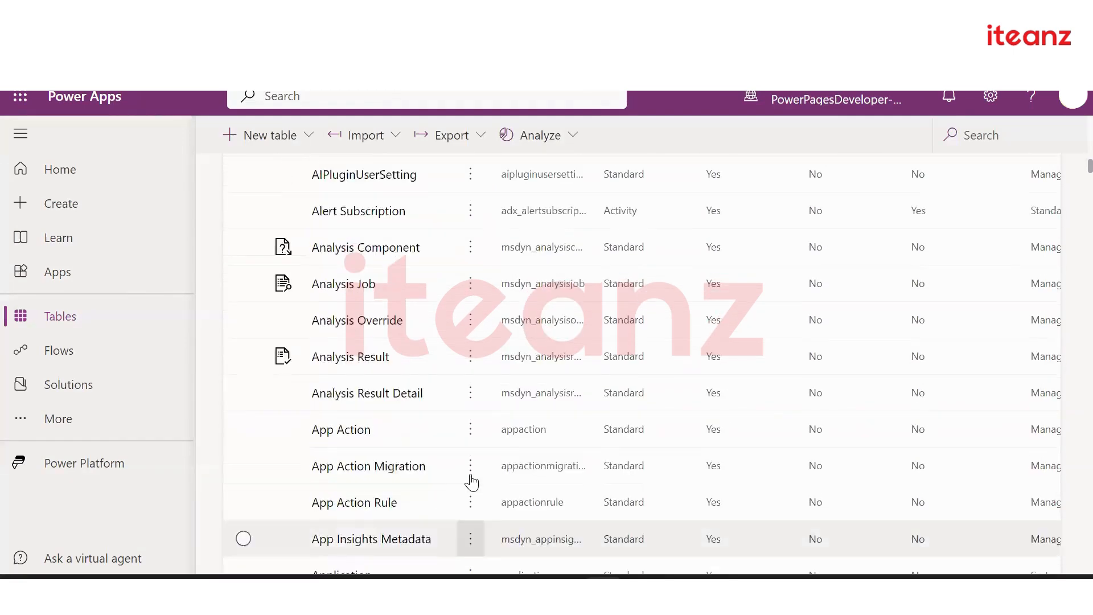
scroll(472, 483, "up", 5)
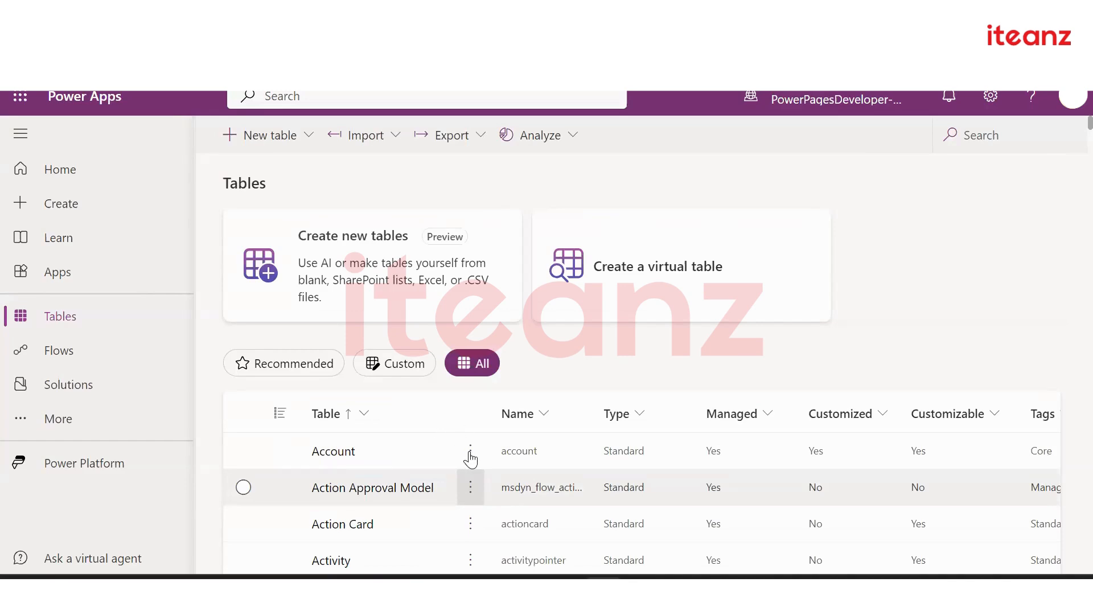
left_click(389, 370)
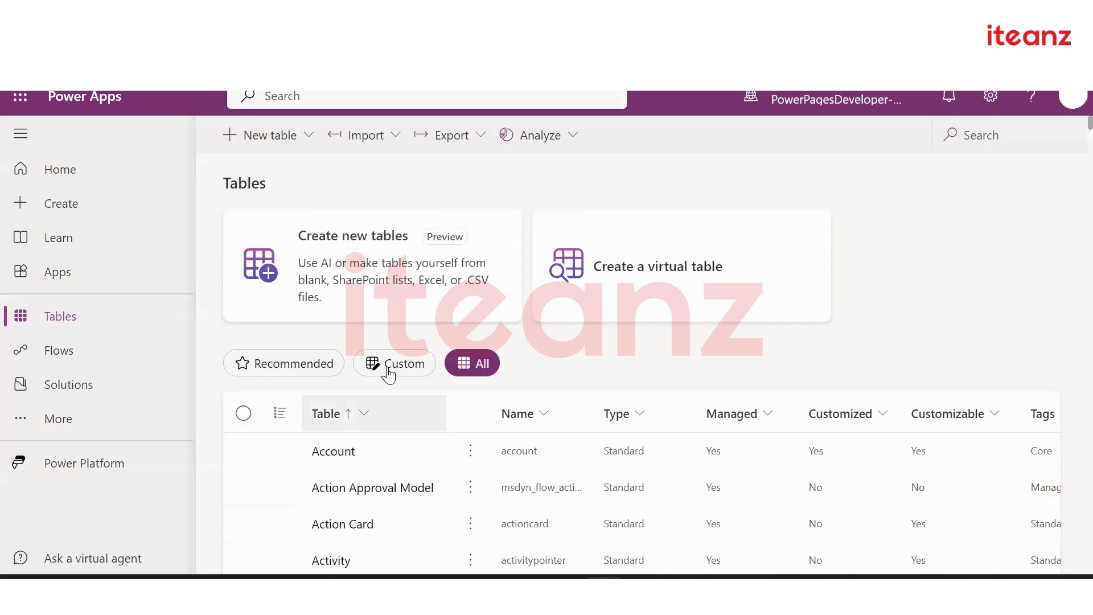
Open the DepartmentDetail table and go to its empty Business rules page
scroll(380, 419, "down", 2)
left_click(376, 410)
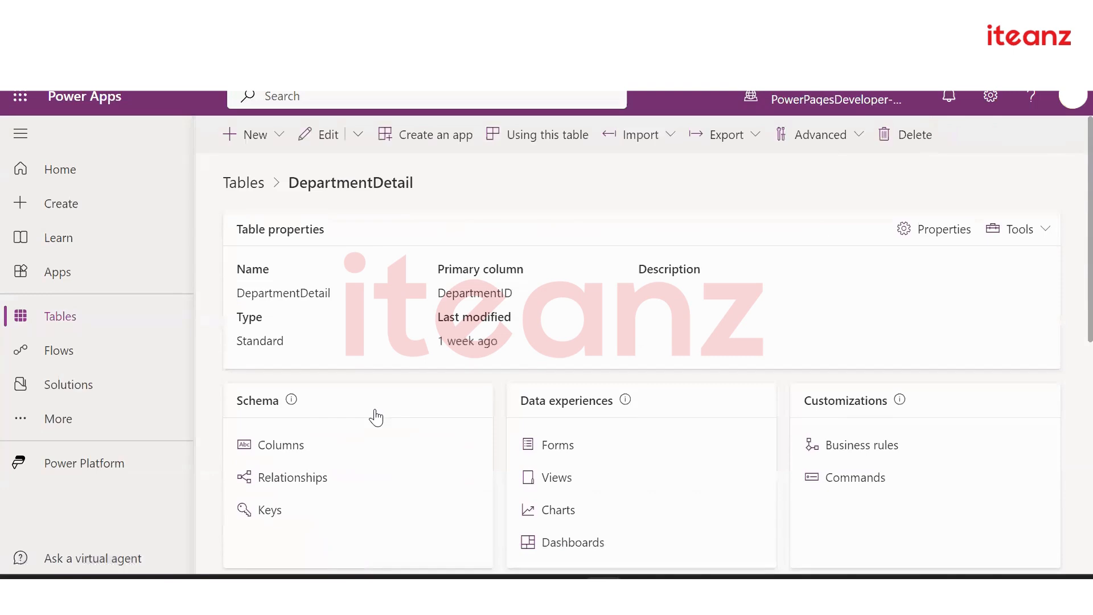
scroll(374, 411, "down", 2)
scroll(374, 411, "up", 1)
scroll(284, 368, "down", 1)
scroll(266, 387, "up", 1)
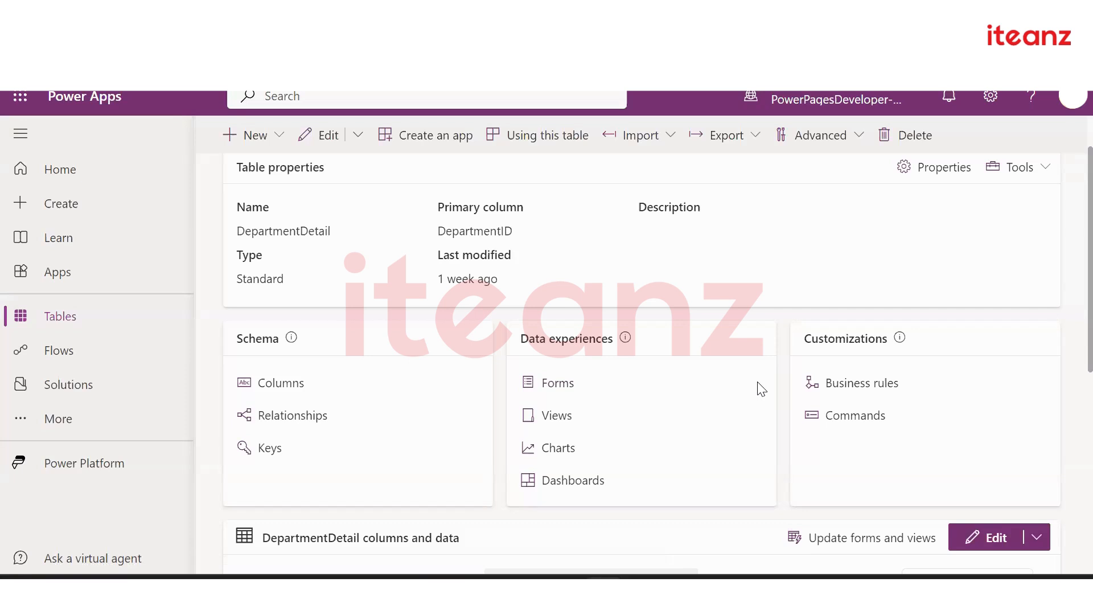
left_click(830, 387)
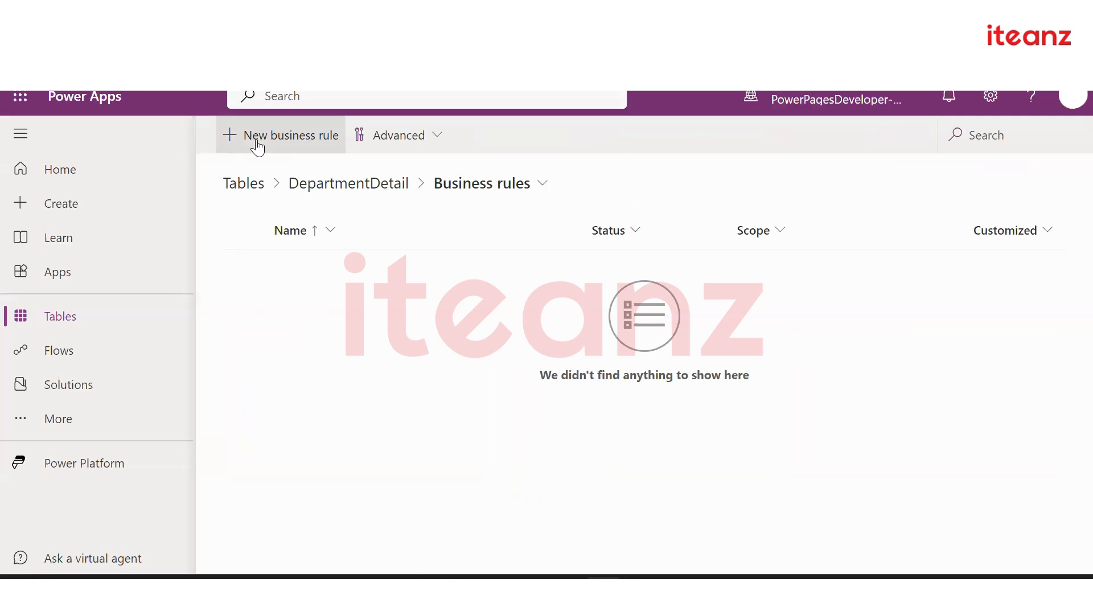
Create a new DepartmentDetail business rule and replace its default name with Form Validation
left_click(257, 141)
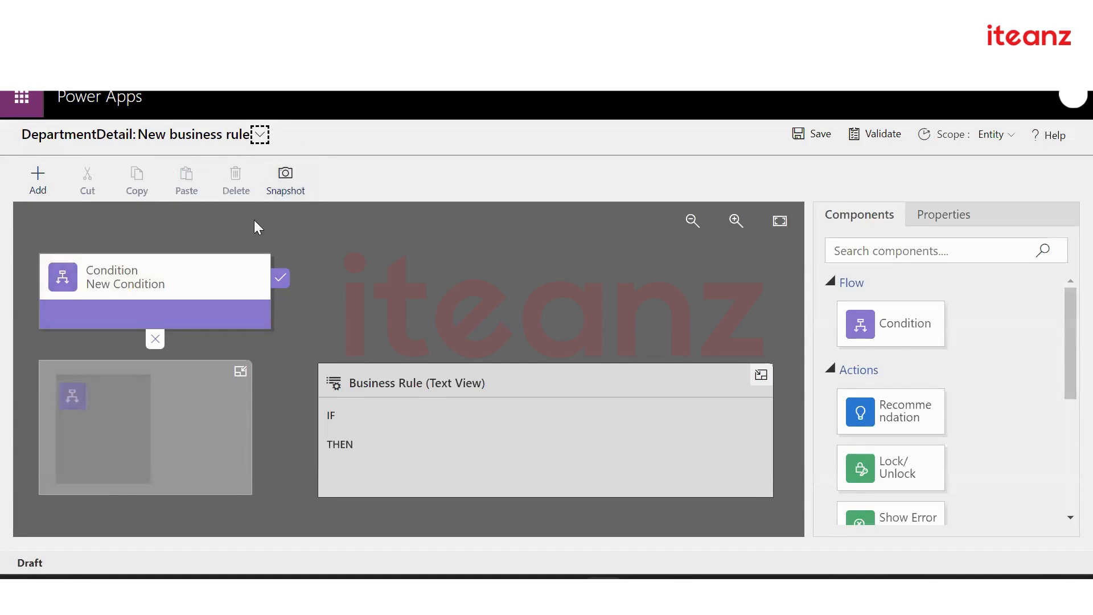
left_click(260, 134)
left_click_drag(261, 194, 132, 196)
type("Va")
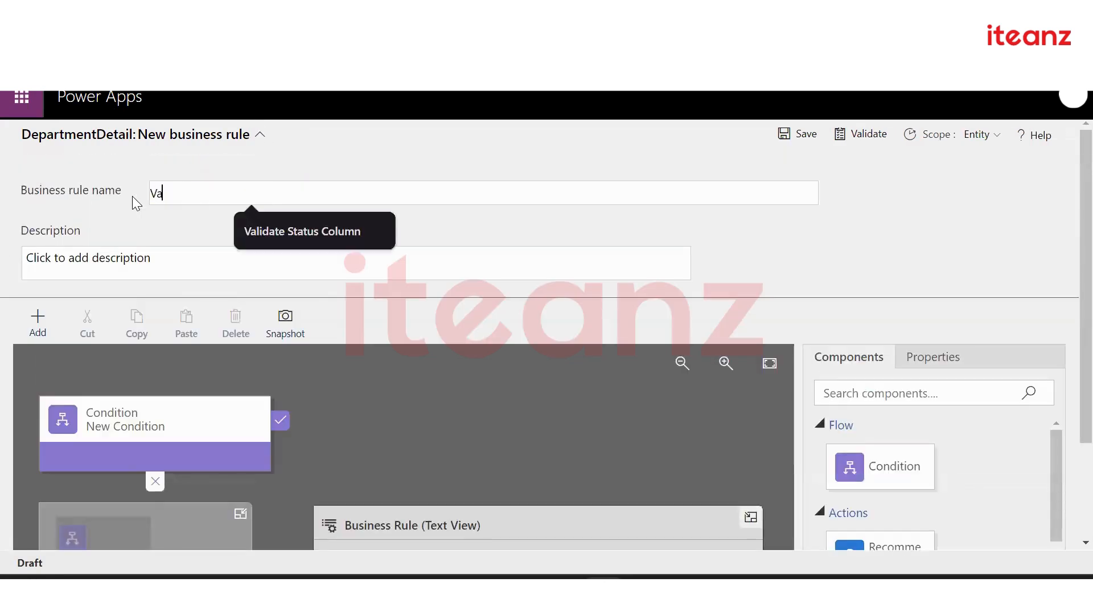
type("lidationForm Validation")
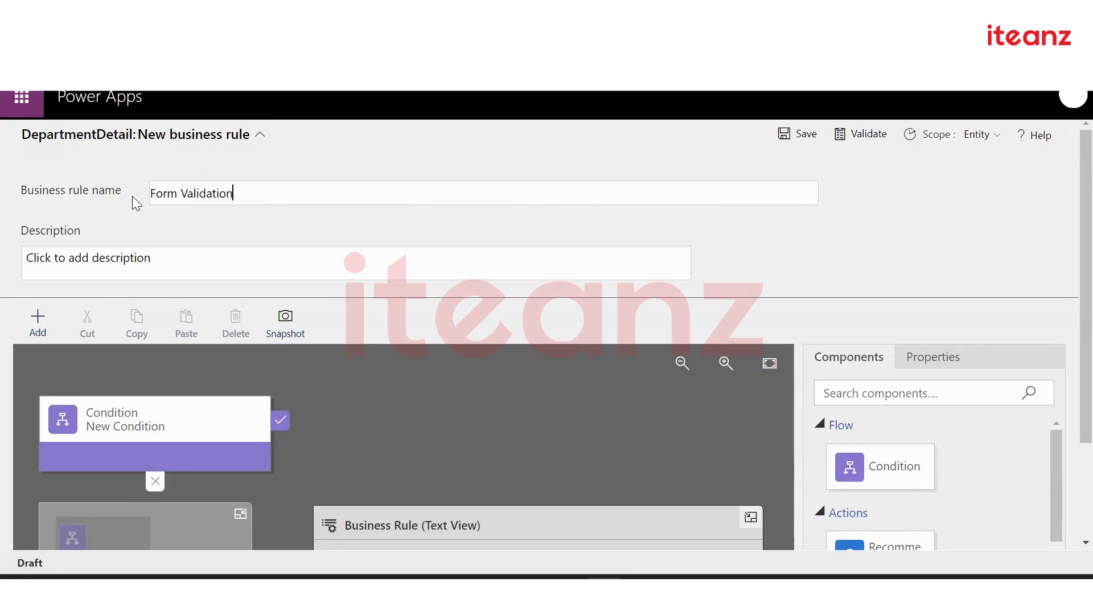
left_click(155, 254)
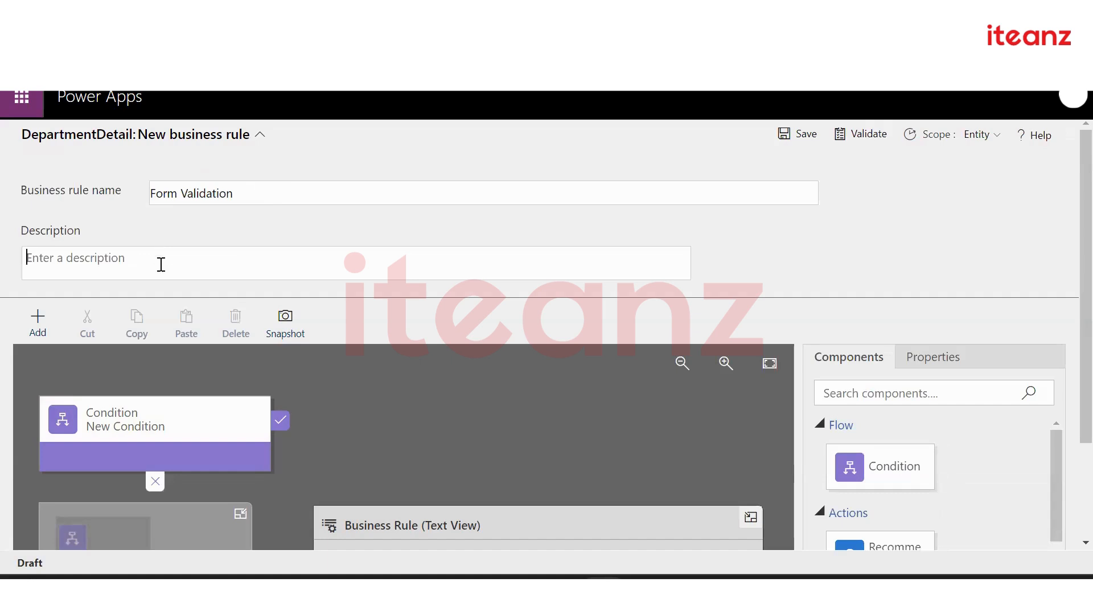
left_click(259, 135)
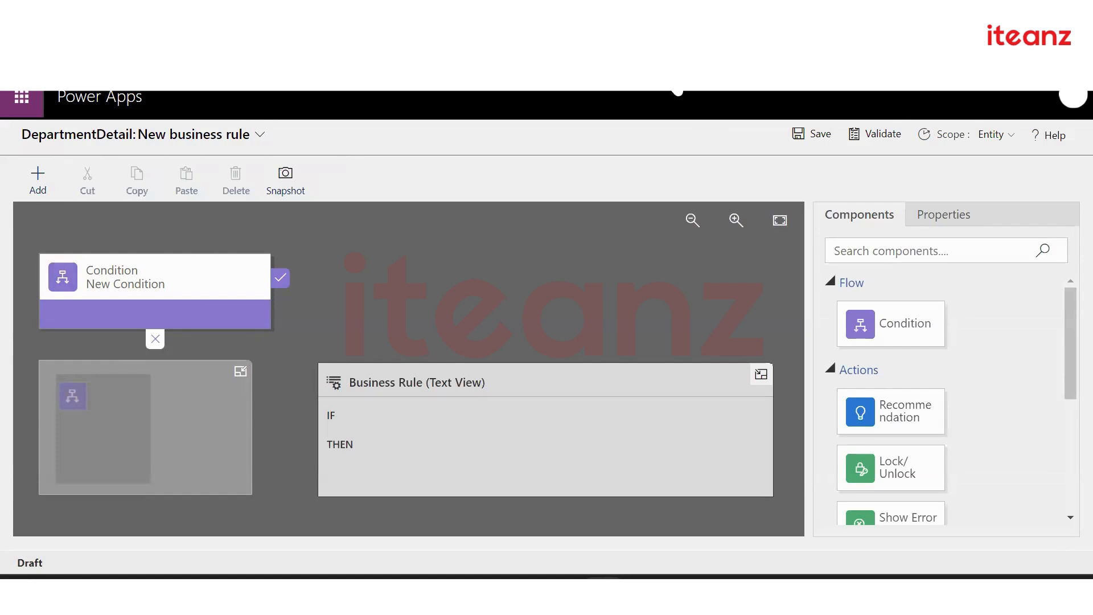
Validate the rule and show the New Condition step's properties
left_click(855, 140)
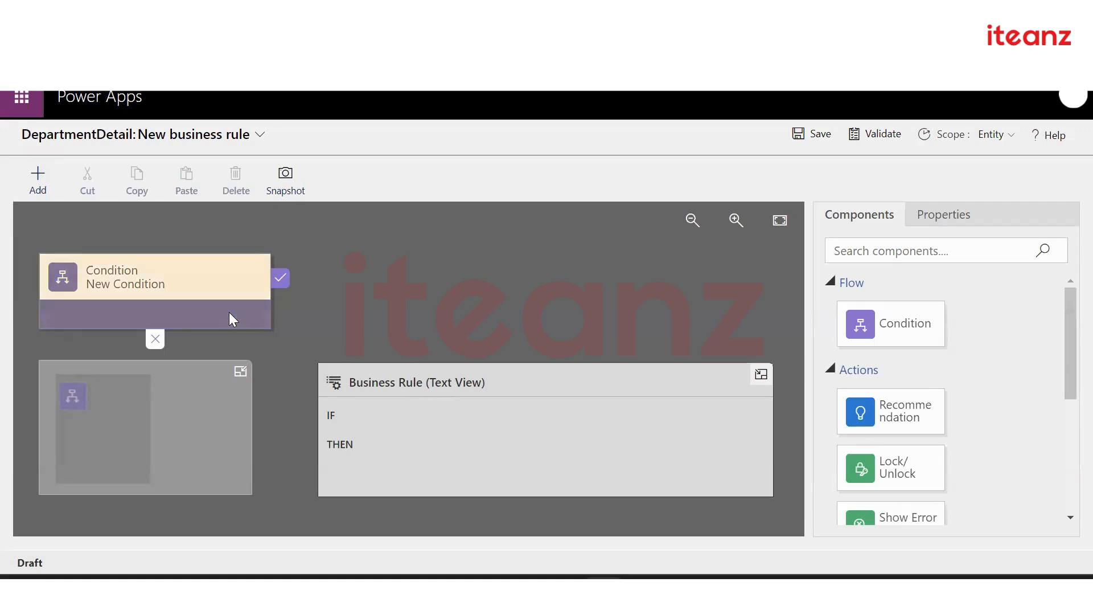
left_click(198, 284)
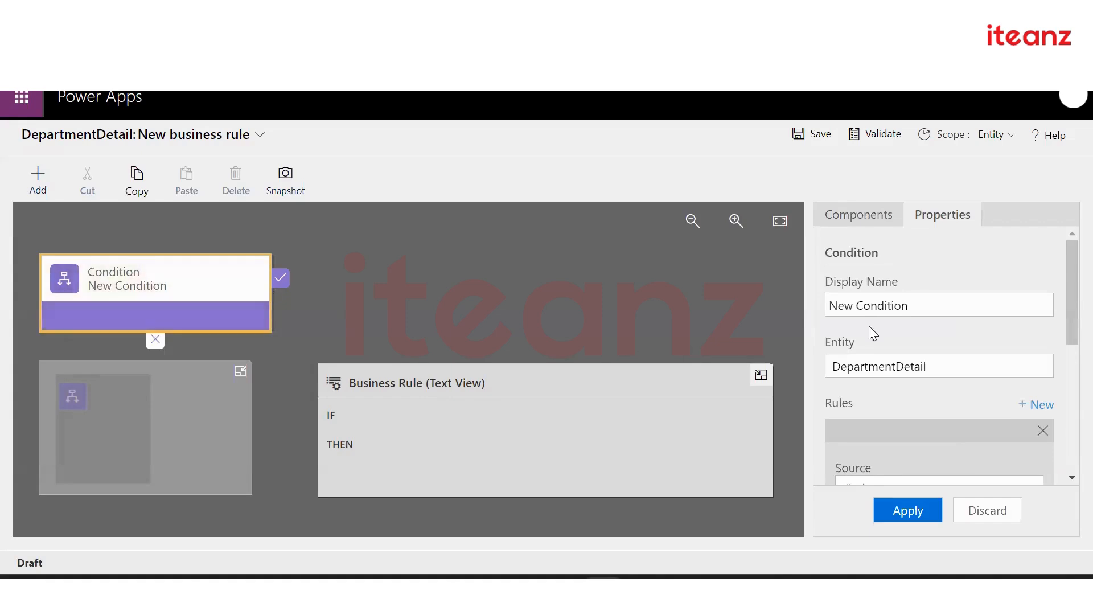
Check the condition's display name and entity, keeping Entity as the rule source
scroll(977, 357, "down", 1)
scroll(976, 351, "down", 1)
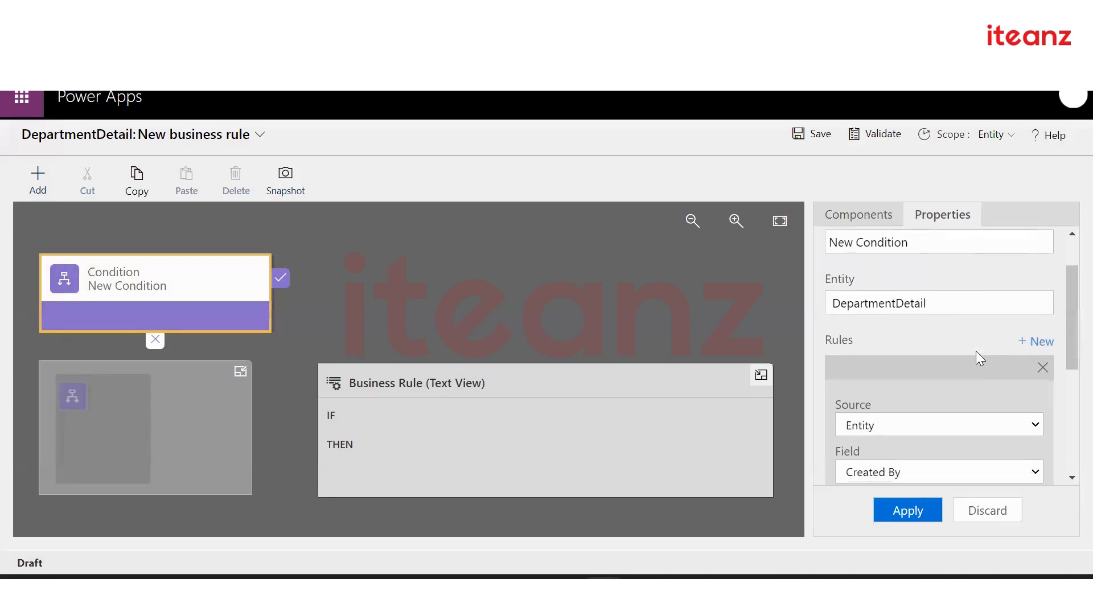
scroll(959, 316, "up", 2)
left_click(917, 296)
scroll(948, 331, "down", 1)
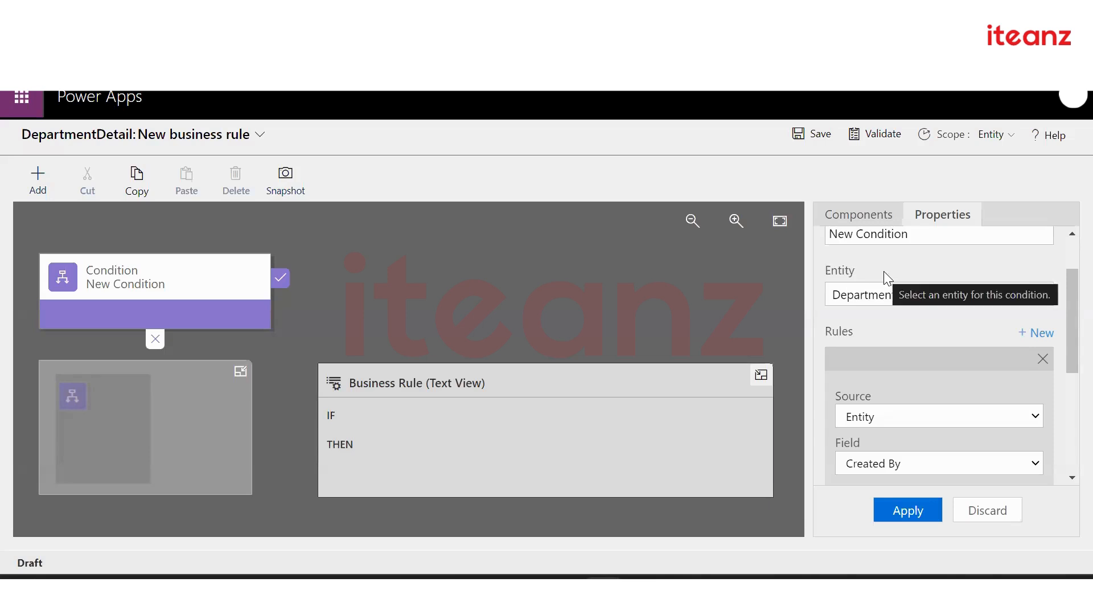
left_click(944, 294)
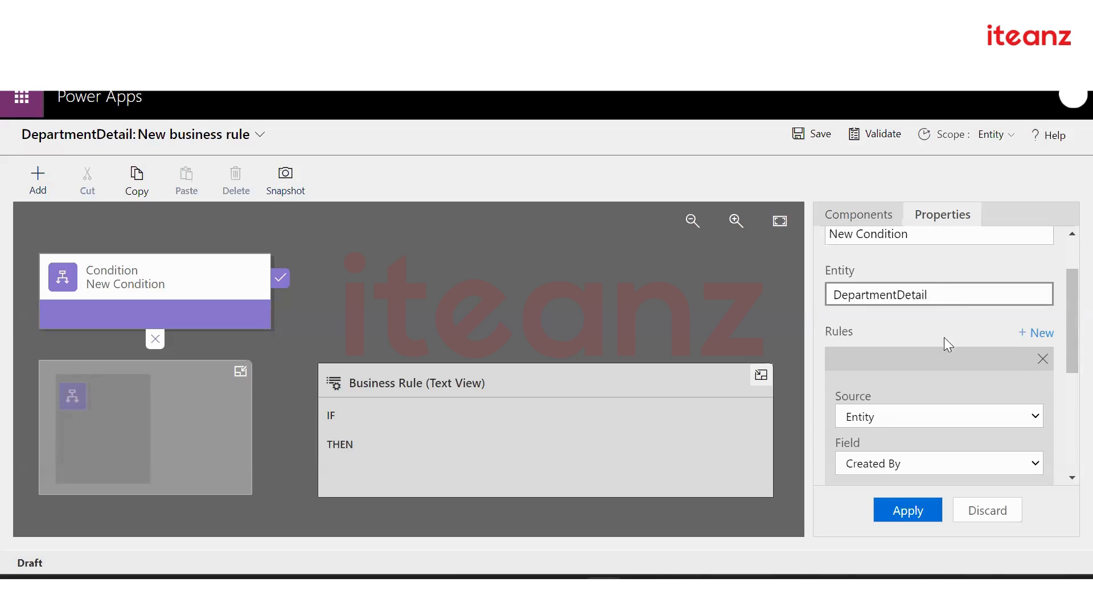
scroll(946, 342, "down", 1)
scroll(944, 338, "down", 2)
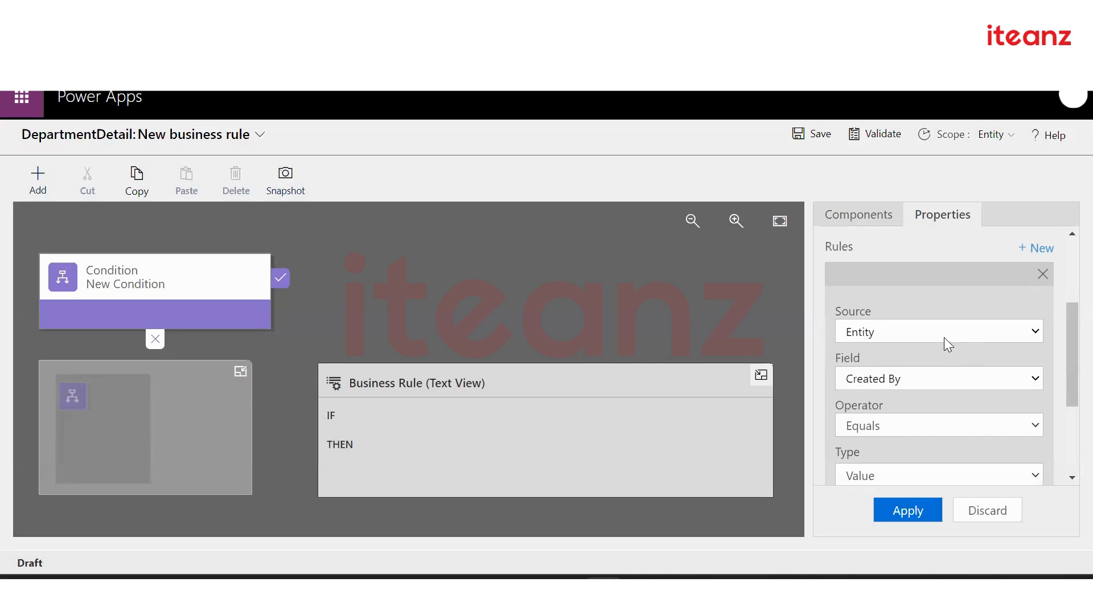
scroll(944, 337, "down", 1)
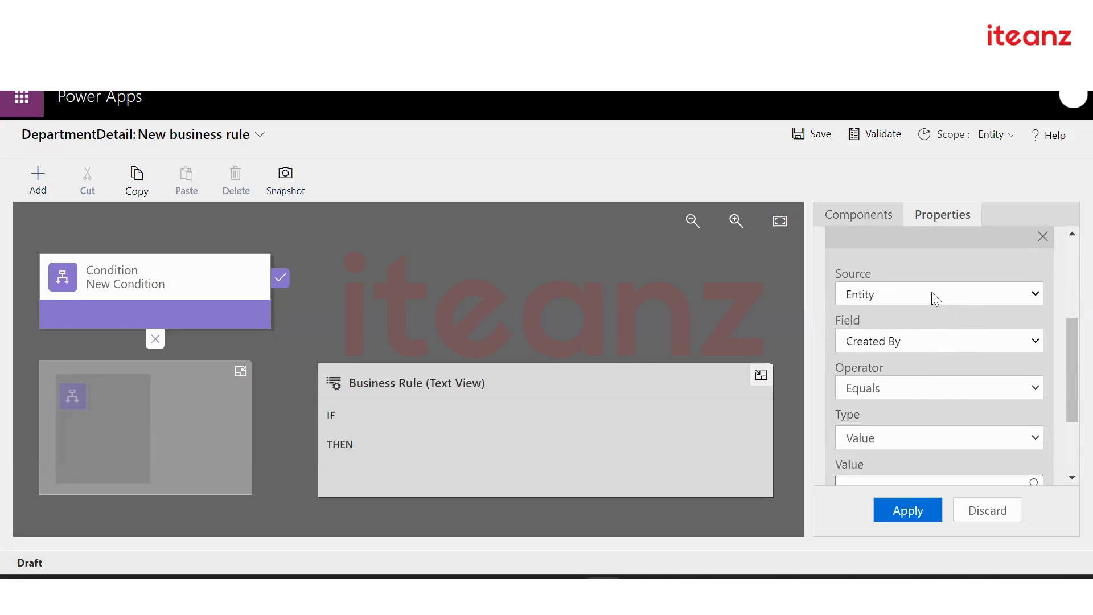
left_click(932, 292)
left_click(926, 316)
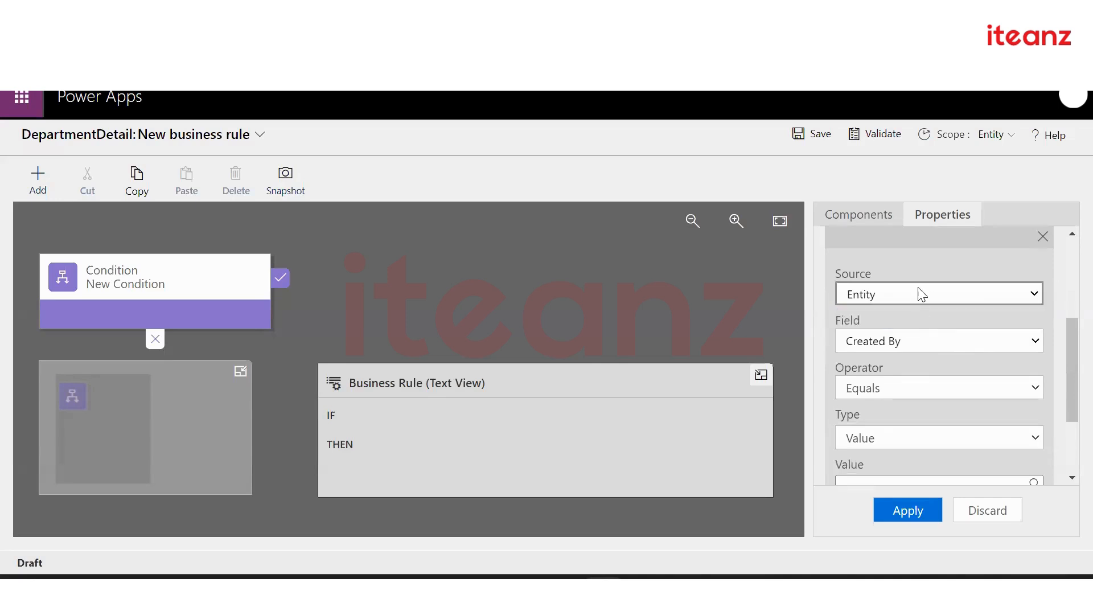
Choose Status as the field the condition tests
scroll(922, 294, "up", 3)
scroll(923, 295, "down", 4)
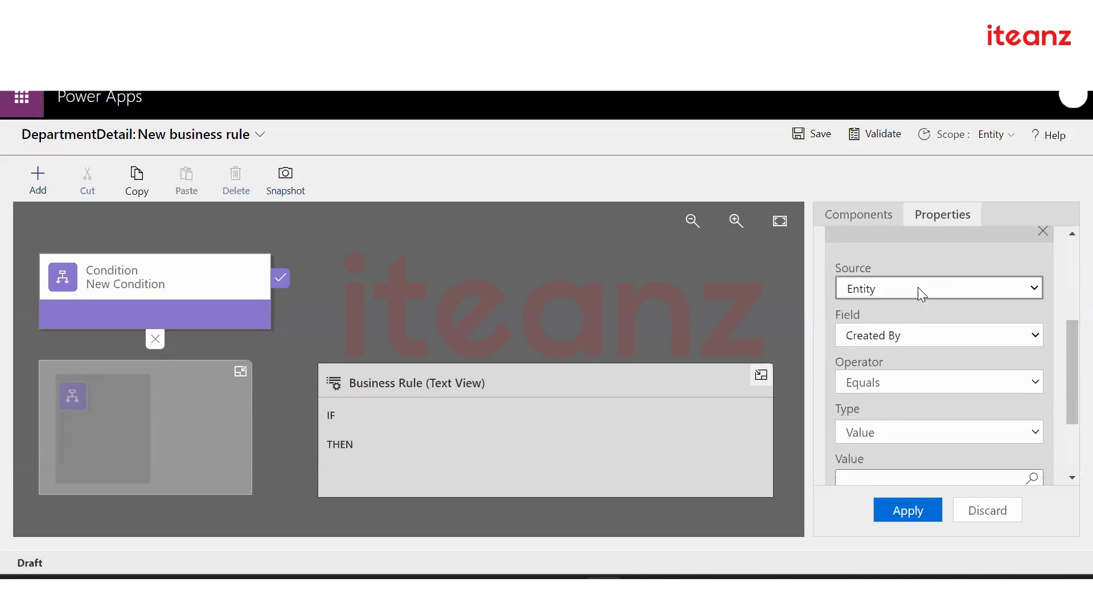
scroll(922, 294, "down", 1)
left_click(927, 259)
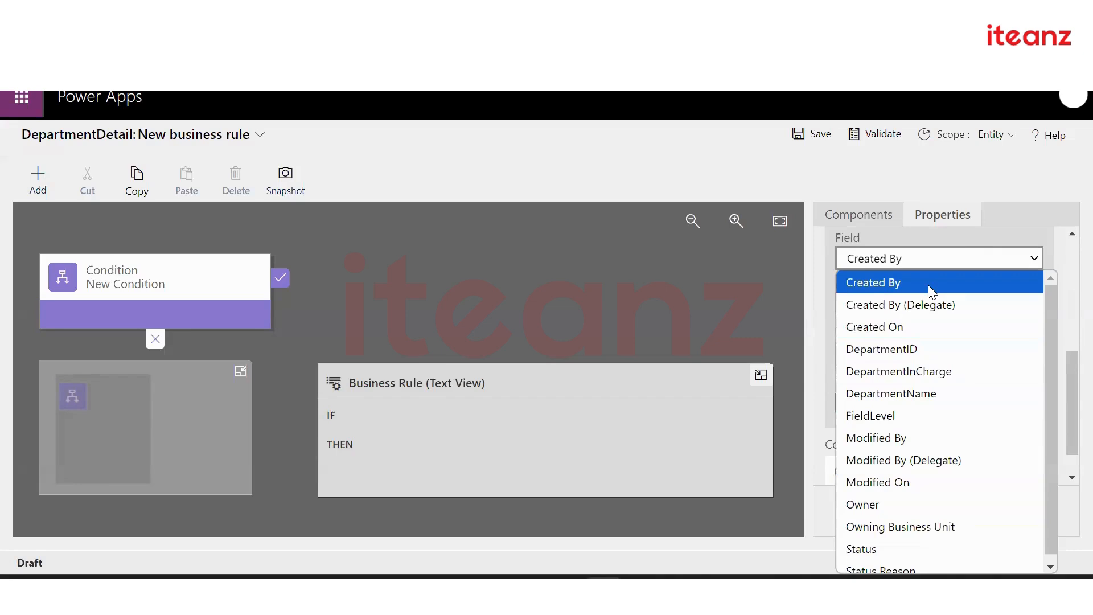
left_click(917, 229)
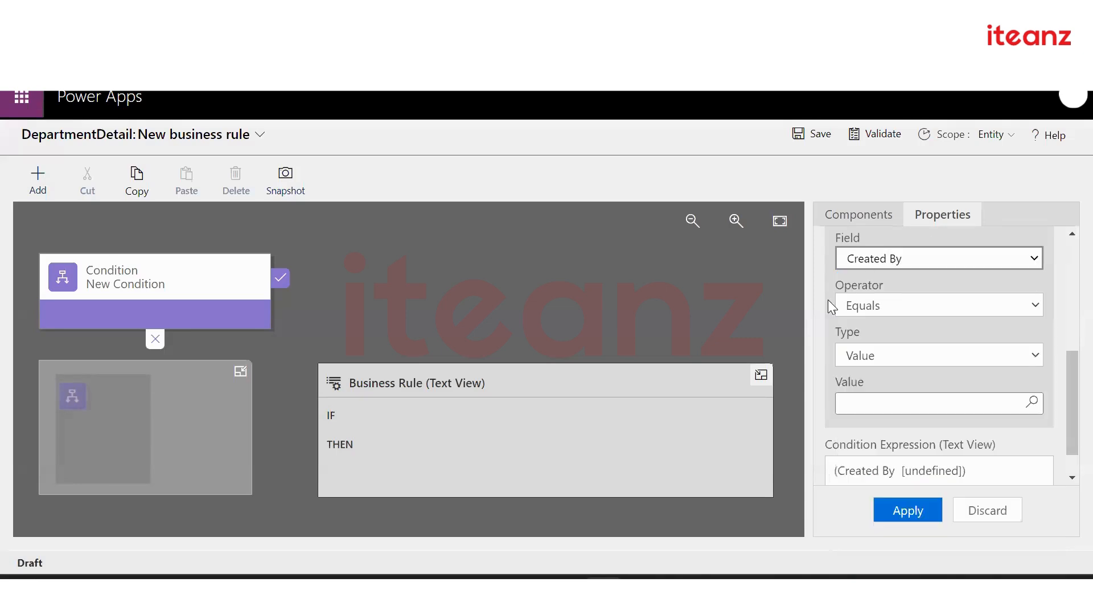
scroll(821, 298, "up", 3)
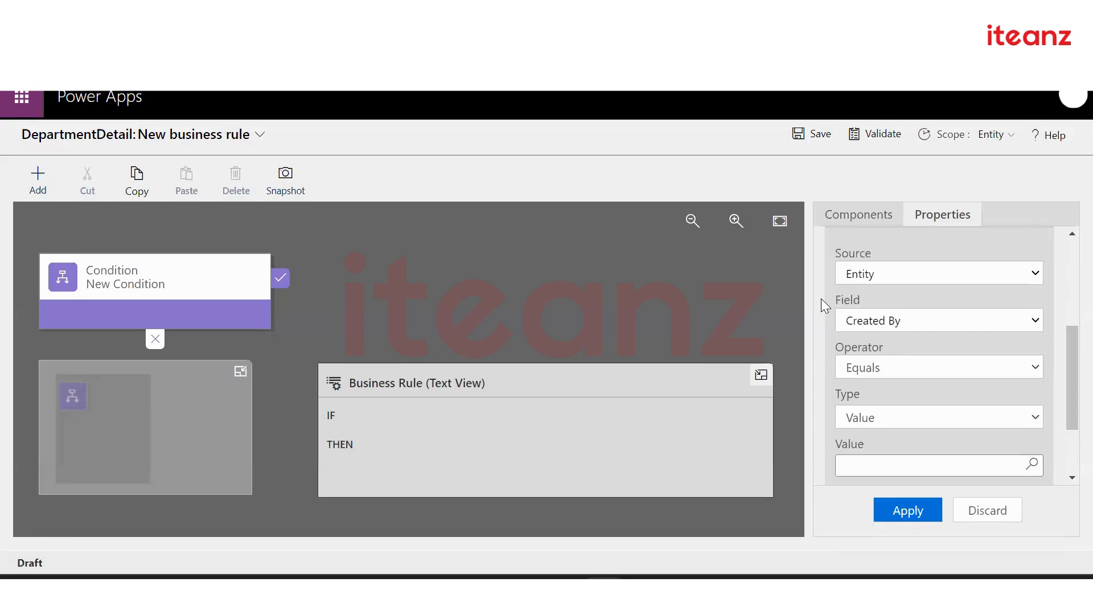
scroll(821, 298, "up", 1)
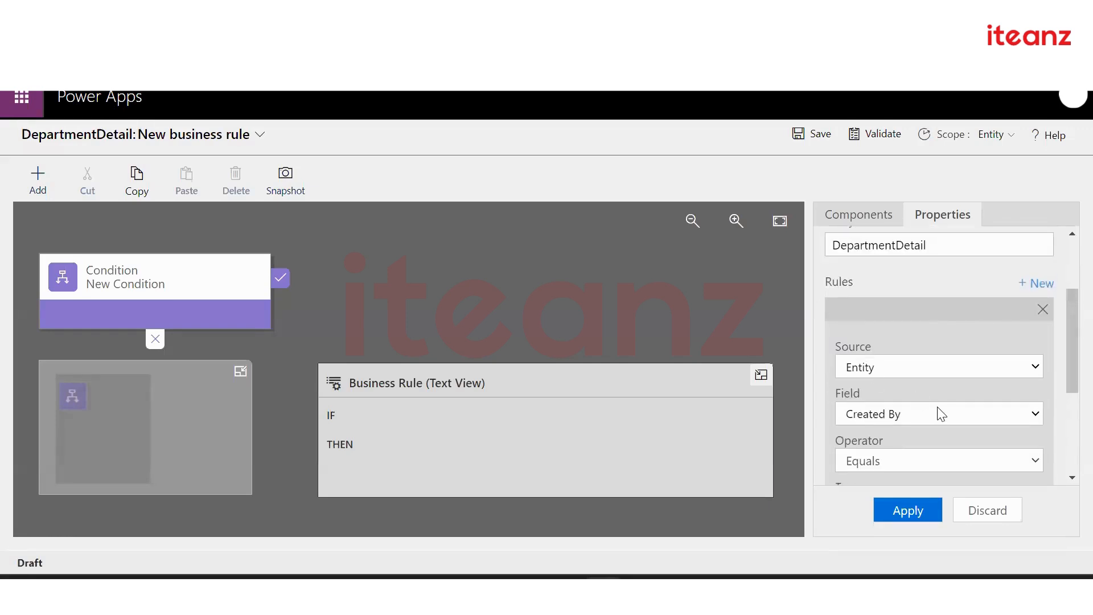
scroll(940, 413, "down", 2)
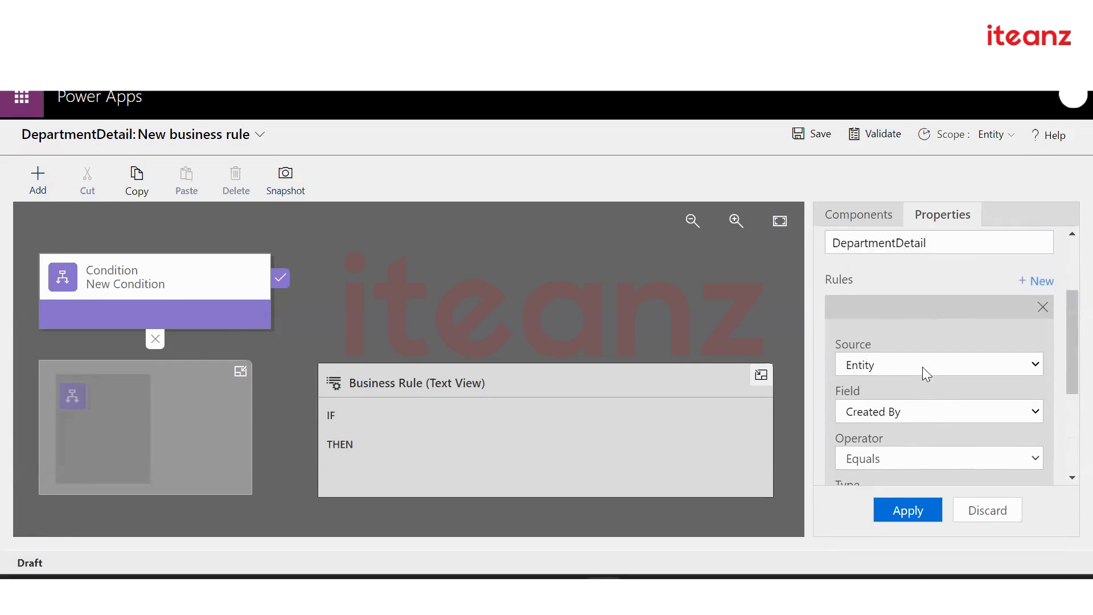
scroll(923, 367, "down", 1)
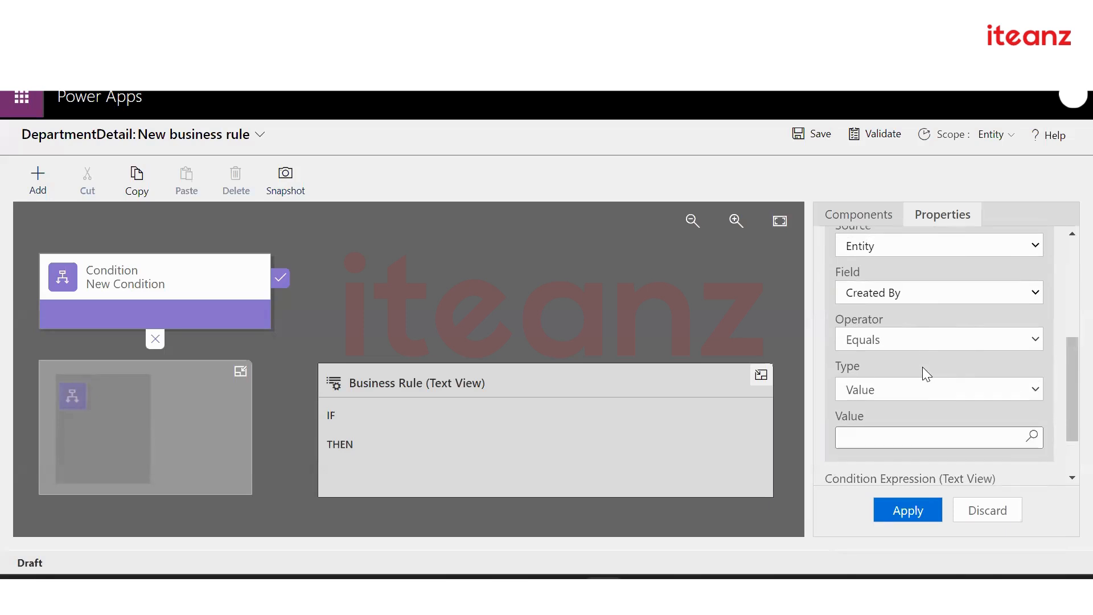
left_click(926, 290)
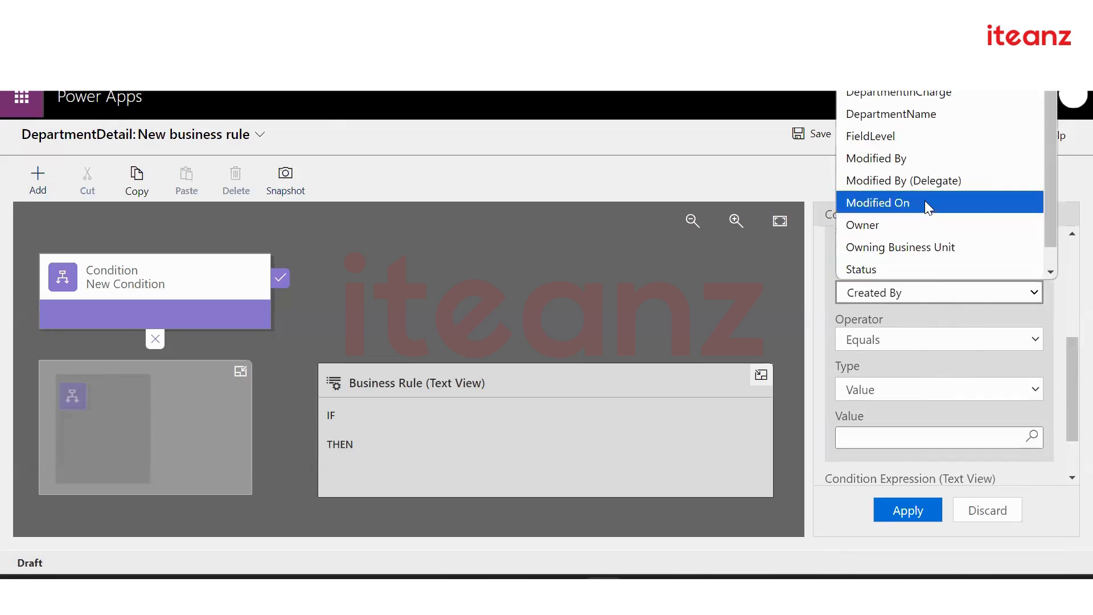
scroll(925, 202, "down", 1)
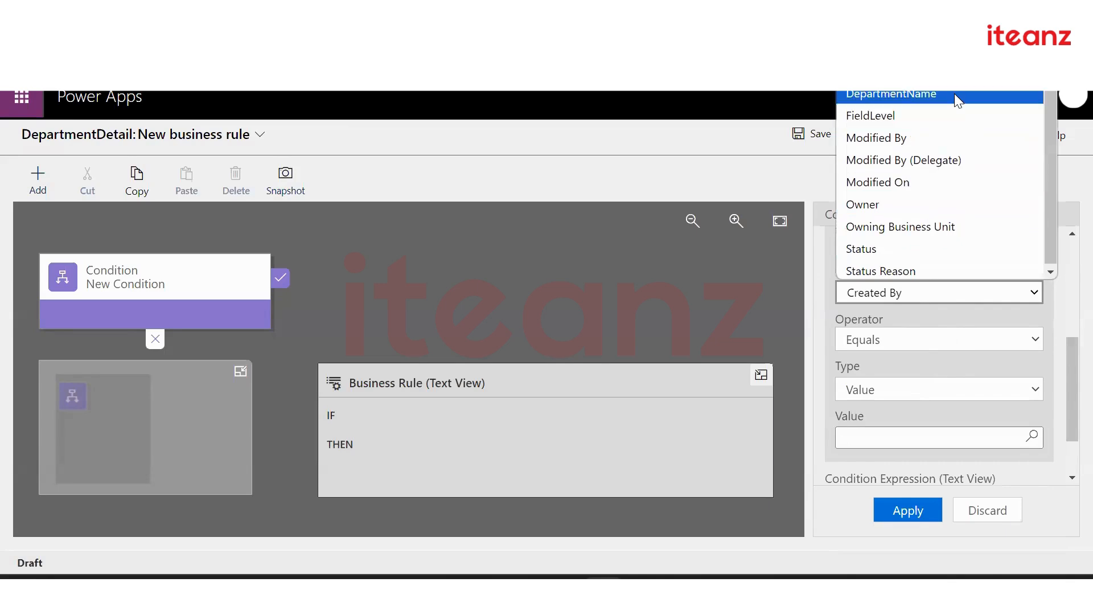
left_click(944, 251)
scroll(945, 338, "down", 2)
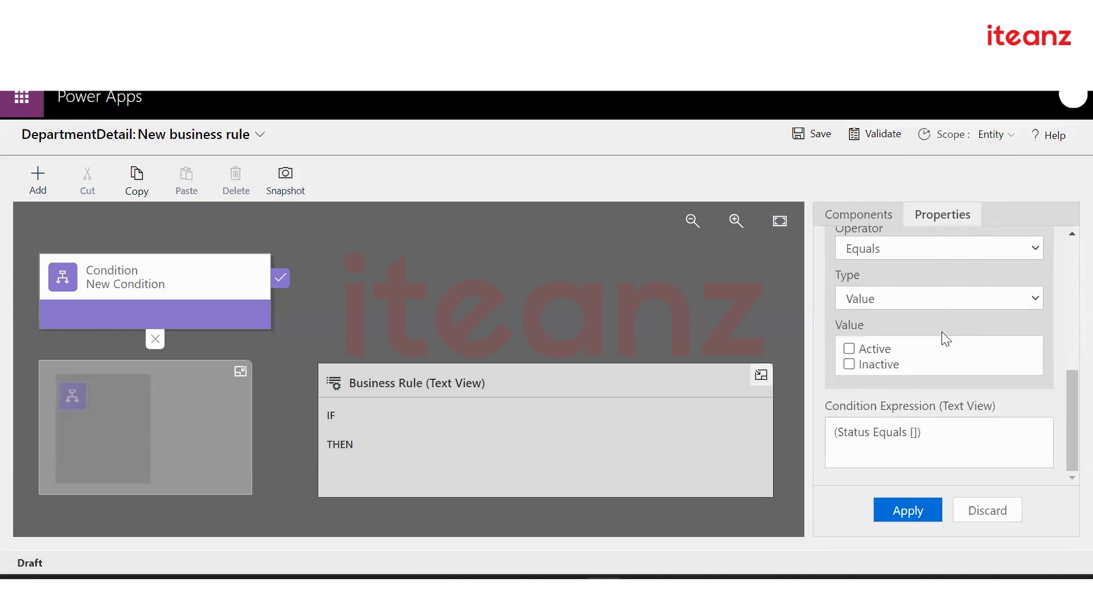
Set the comparison type to Value and the operator to Equals, then tick Active
left_click(896, 297)
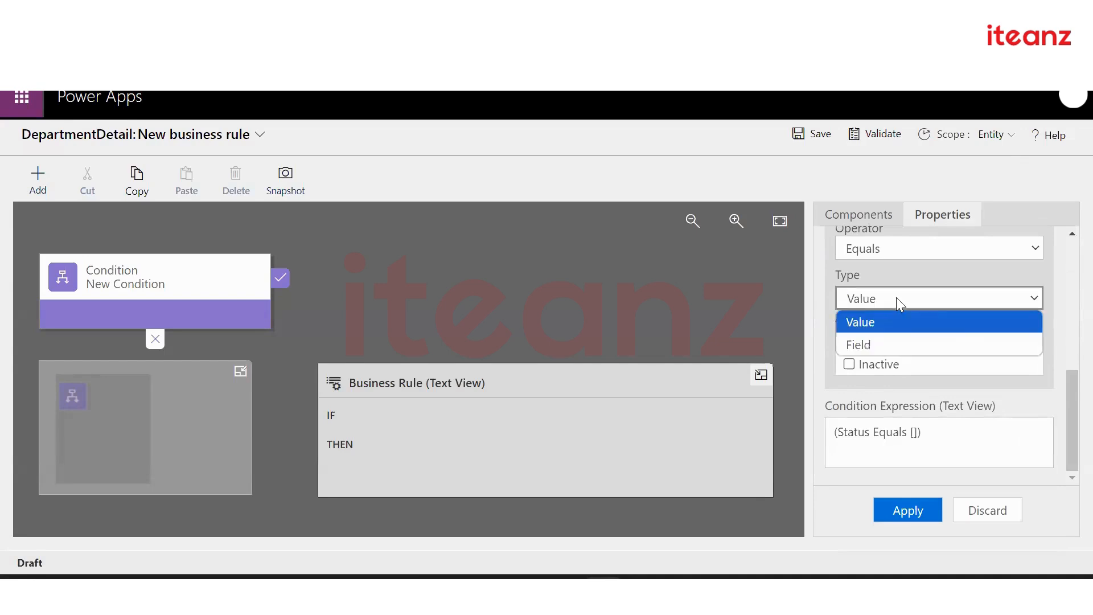
left_click(901, 343)
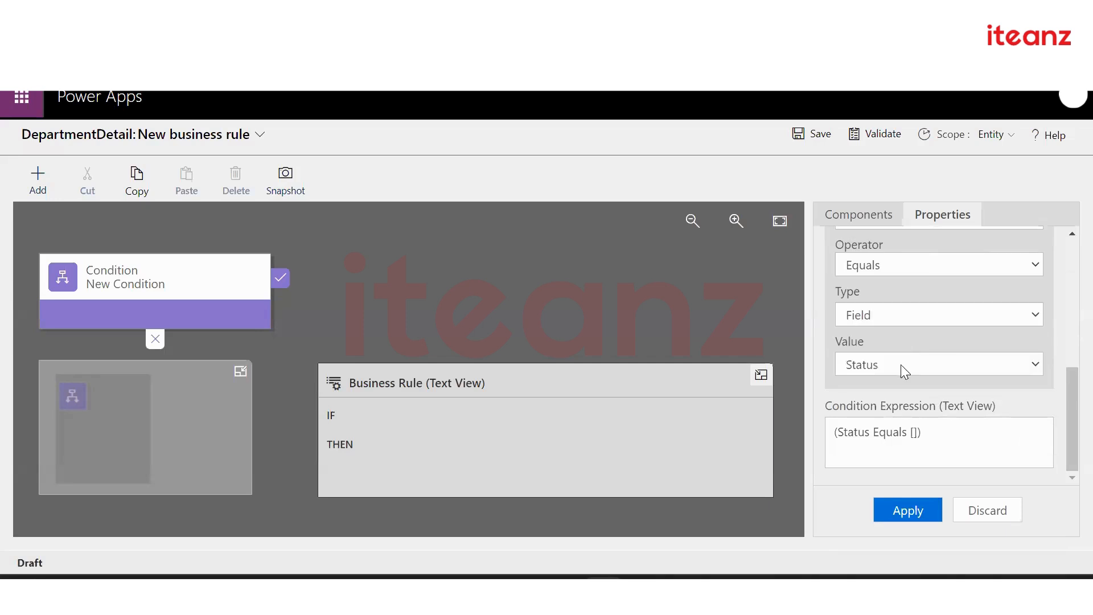
left_click(891, 313)
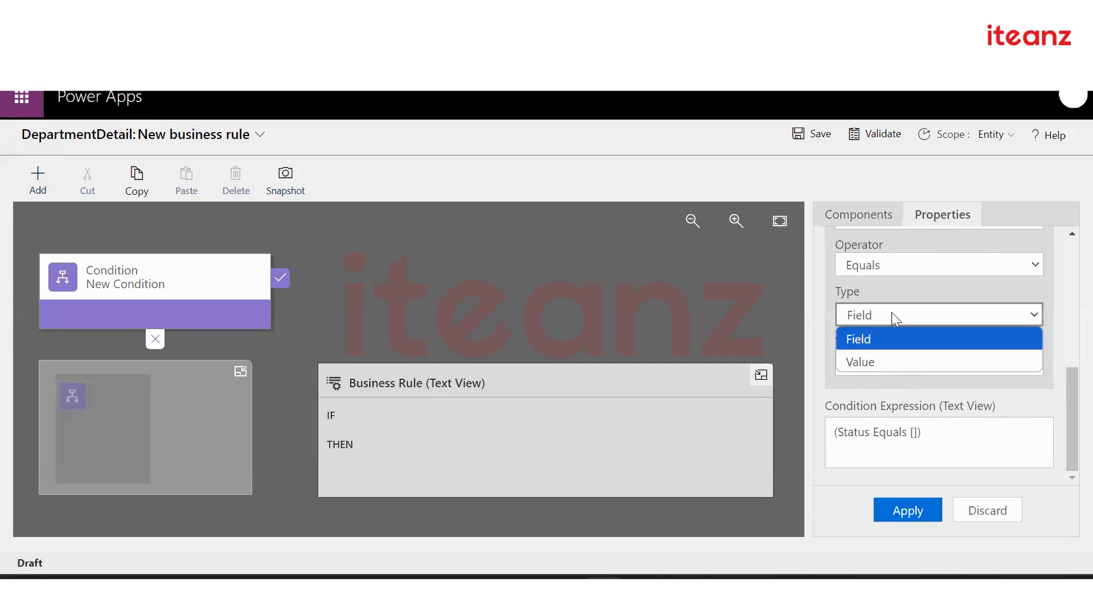
left_click(890, 357)
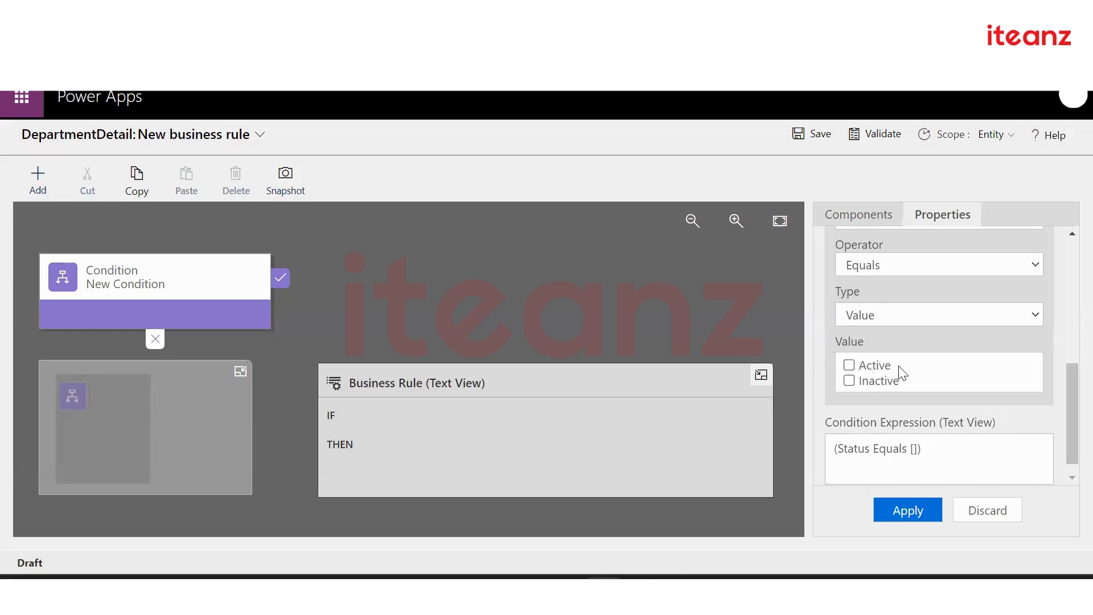
scroll(901, 372, "up", 1)
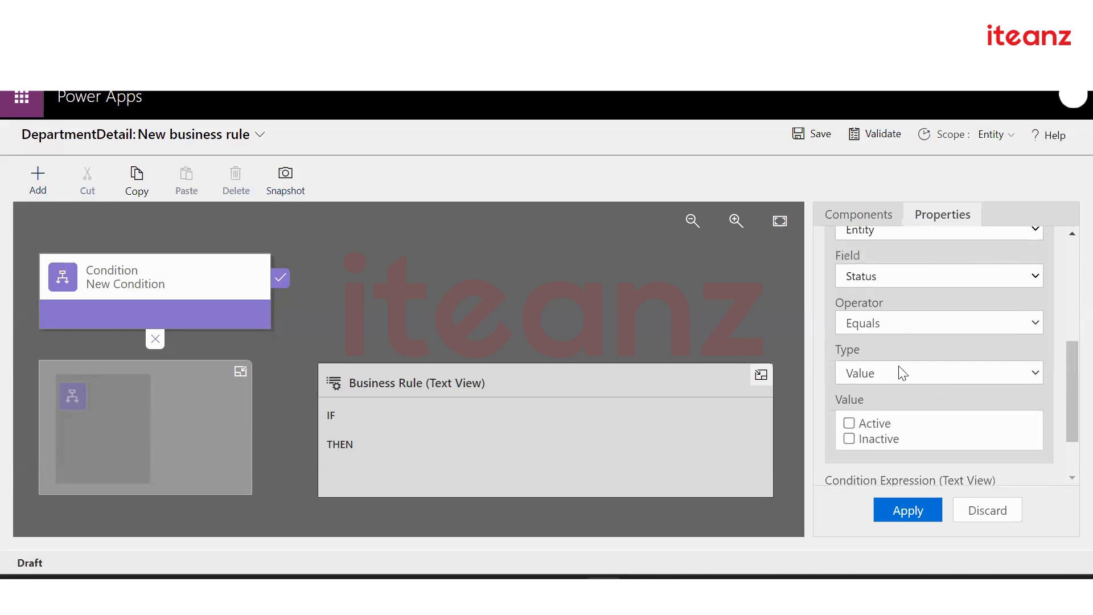
left_click(891, 283)
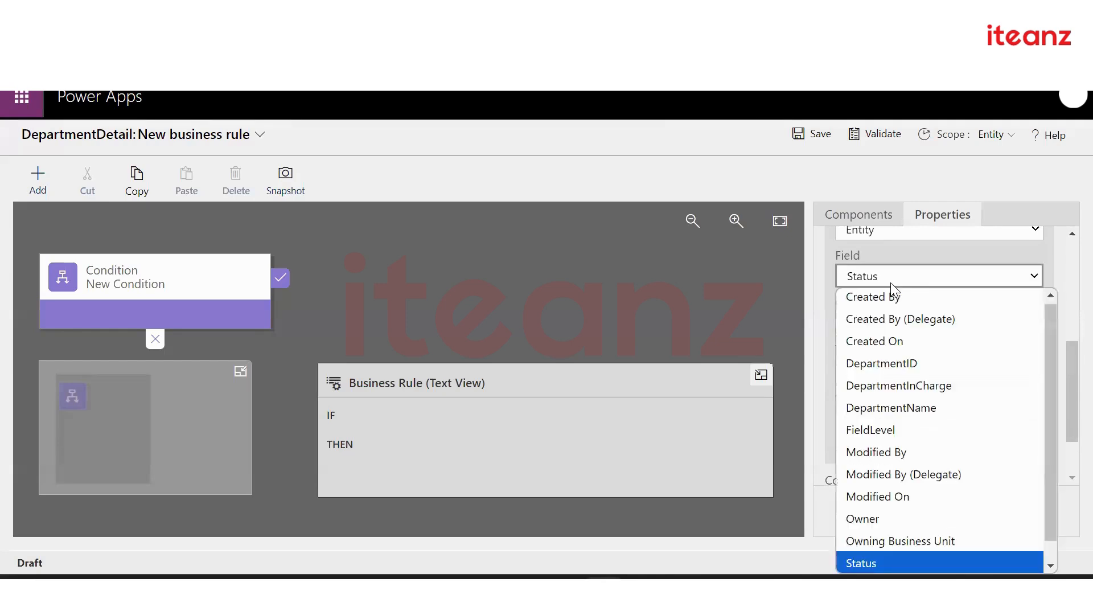
left_click(888, 254)
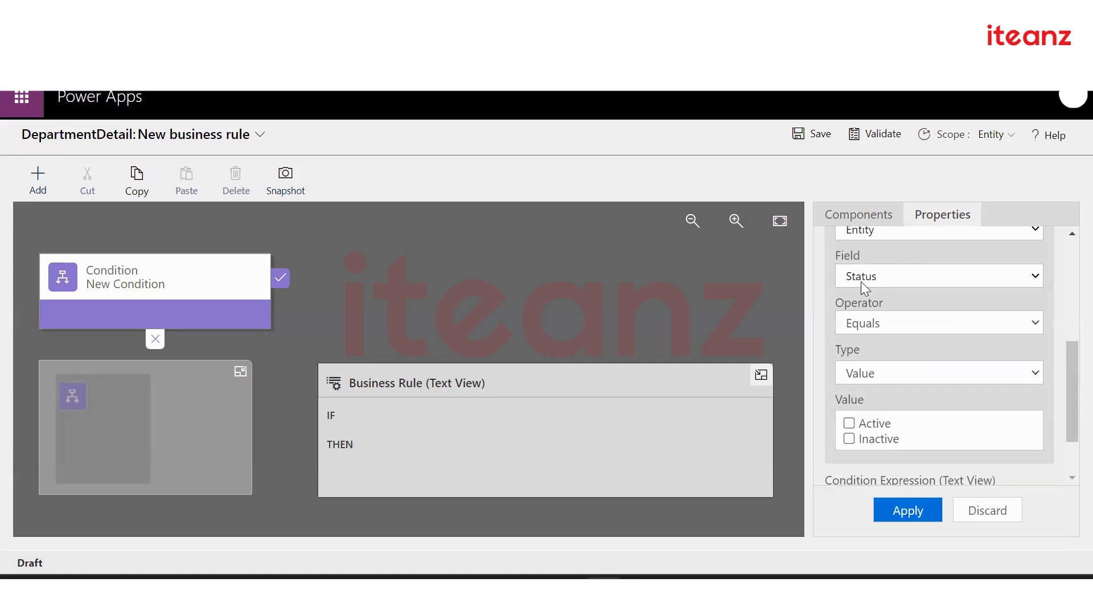
left_click(895, 331)
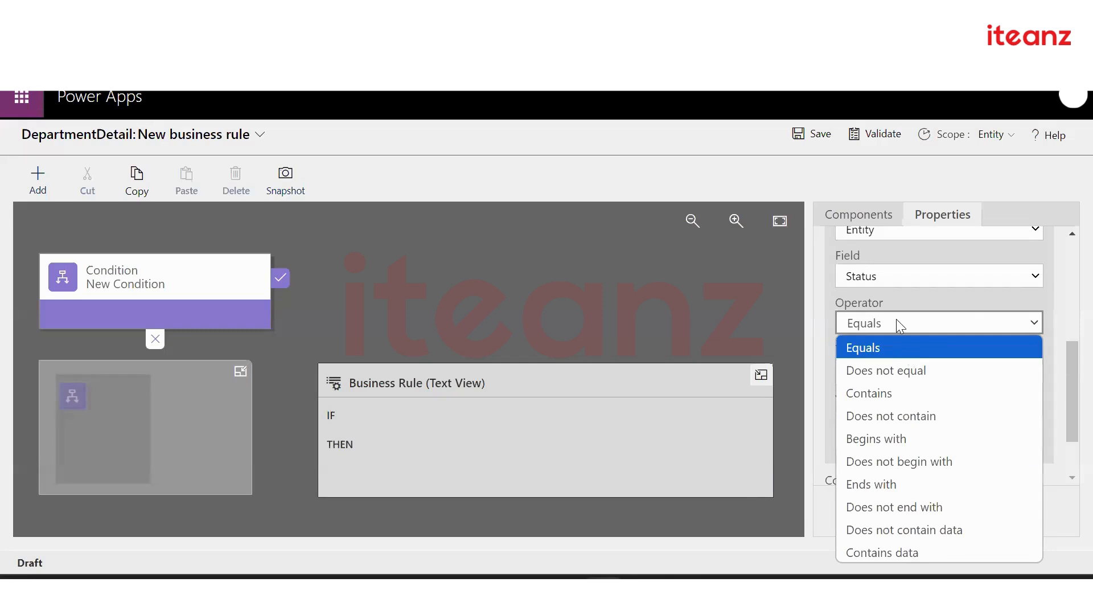
left_click(910, 299)
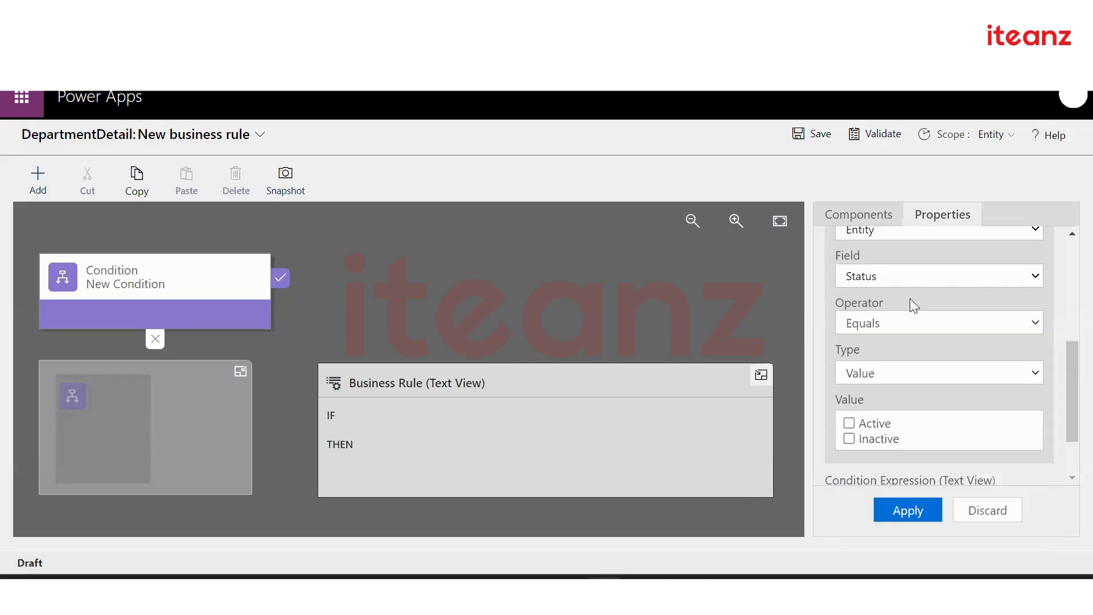
left_click(850, 423)
Apply the Status equals Active condition and reselect its tile on the canvas
left_click(895, 511)
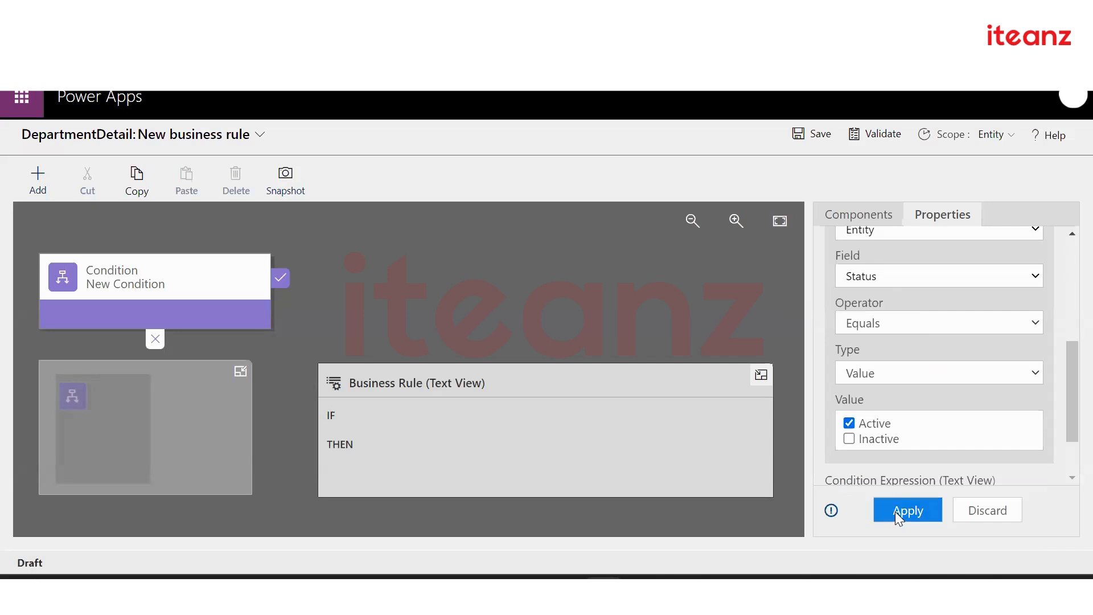
scroll(928, 330, "down", 1)
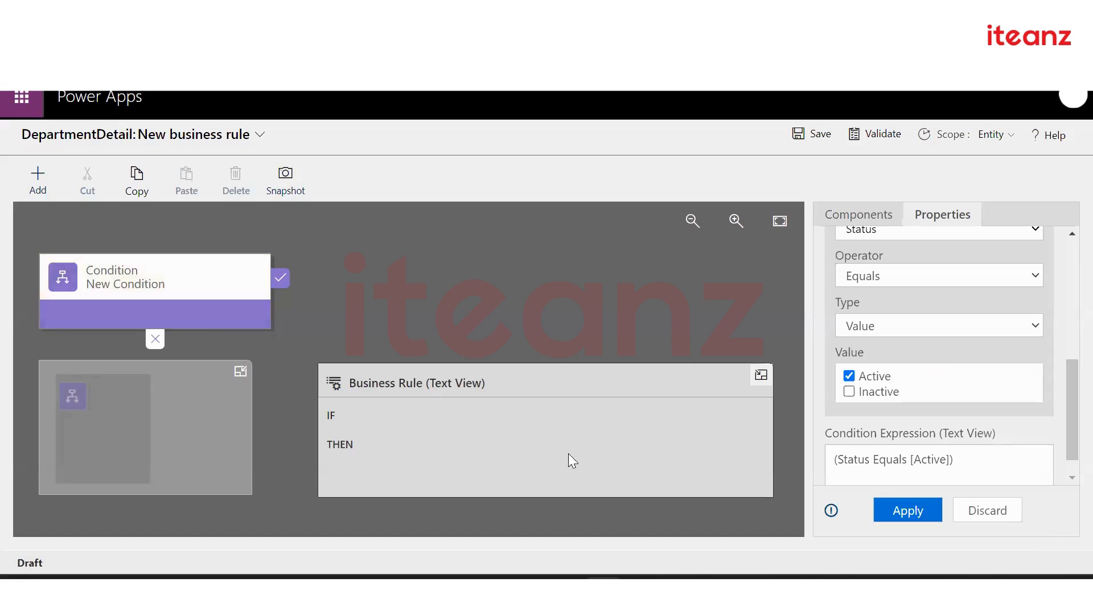
left_click(886, 510)
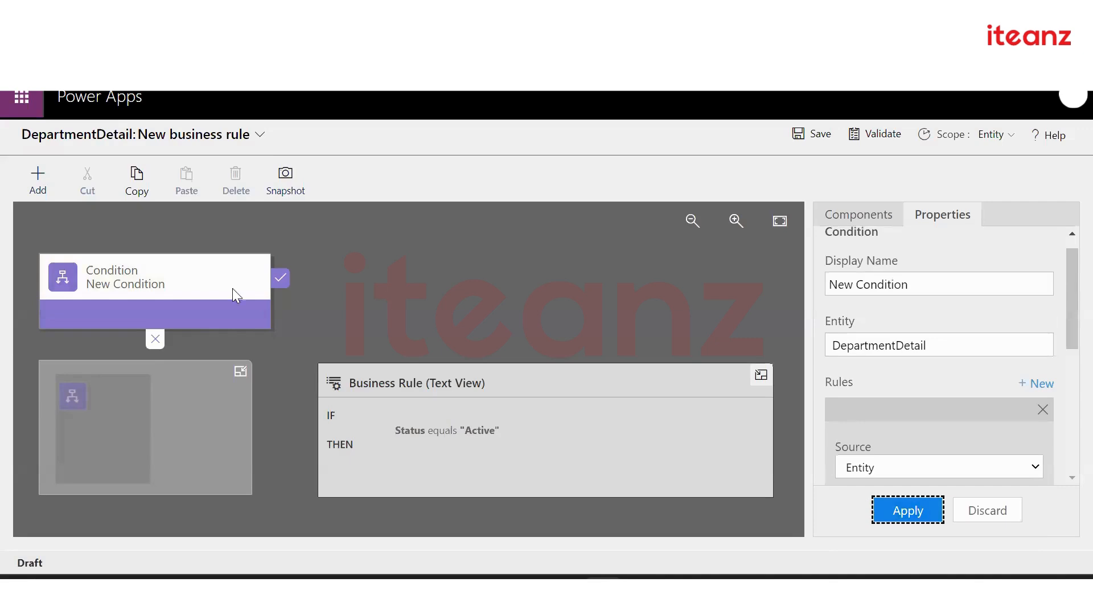
left_click(189, 291)
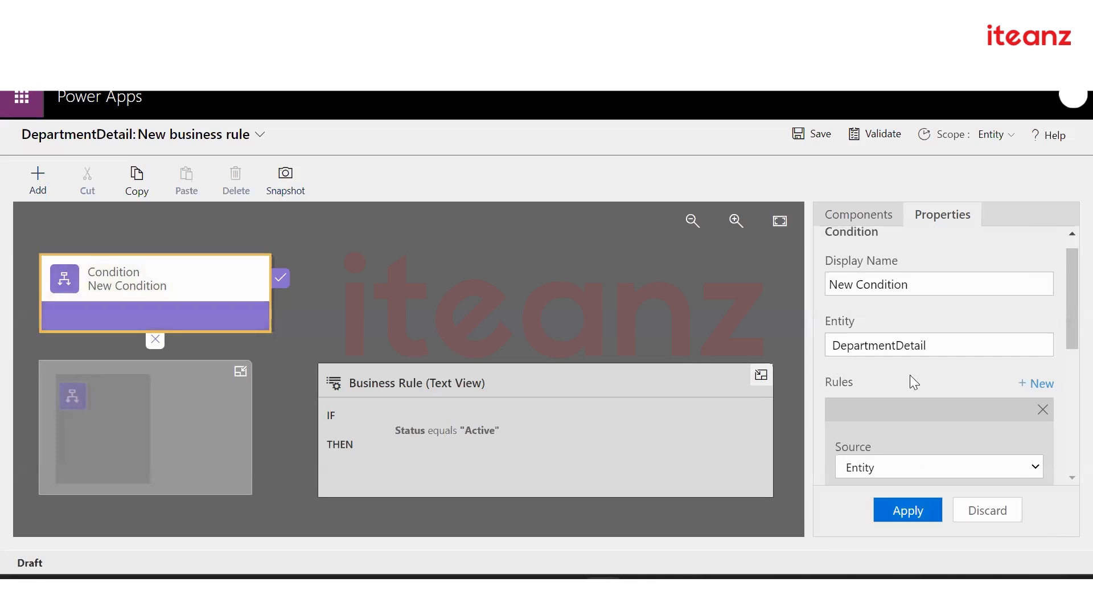
Open the Add menu of Flow and Actions items for the Form Validation rule
scroll(910, 381, "down", 5)
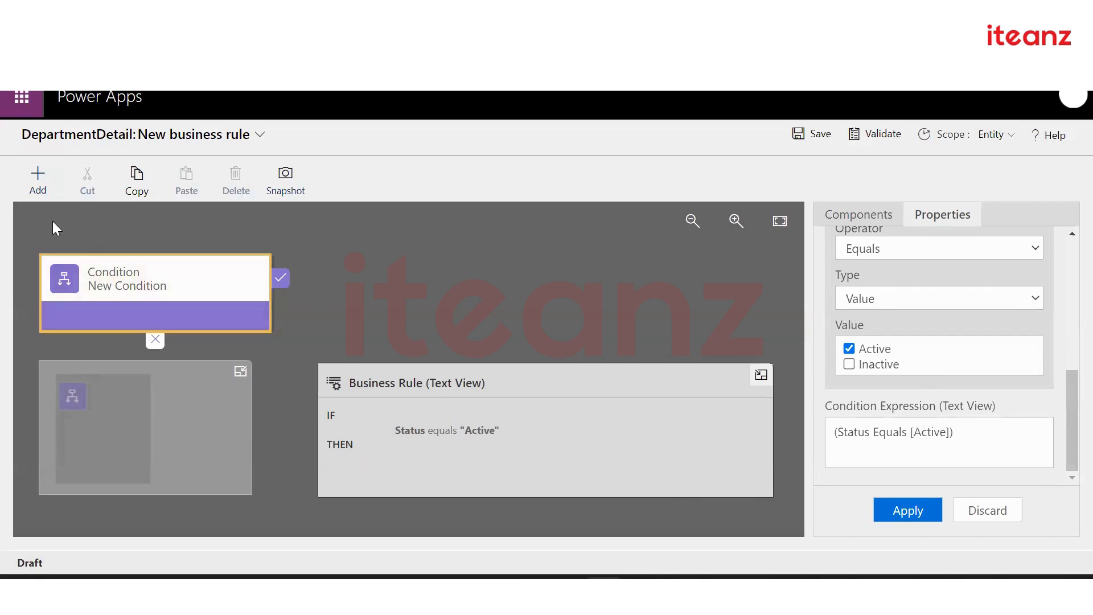
left_click(38, 190)
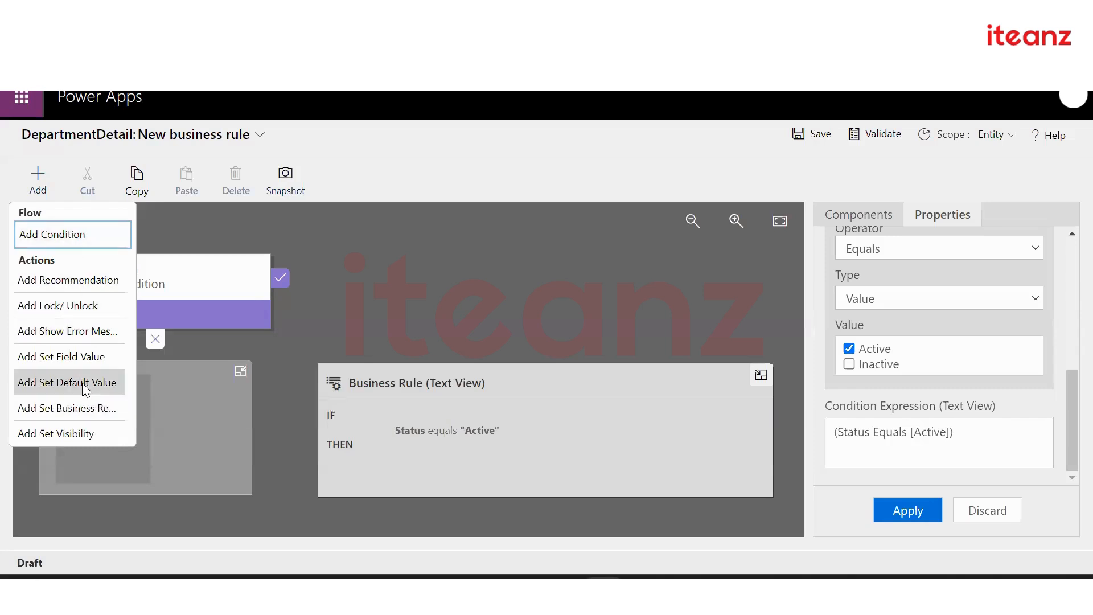
left_click(70, 234)
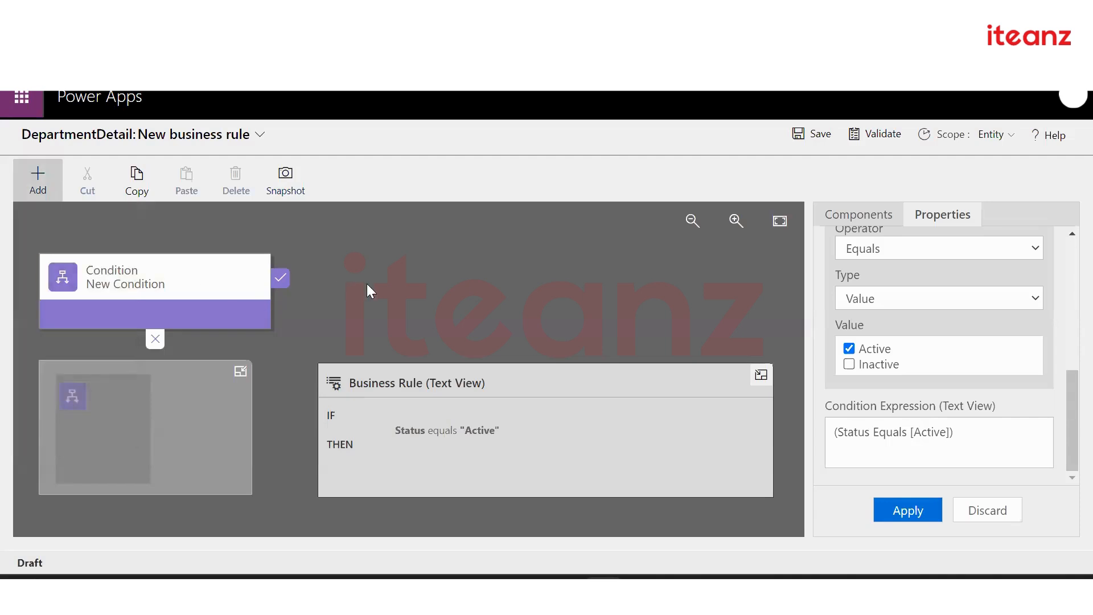
left_click(38, 176)
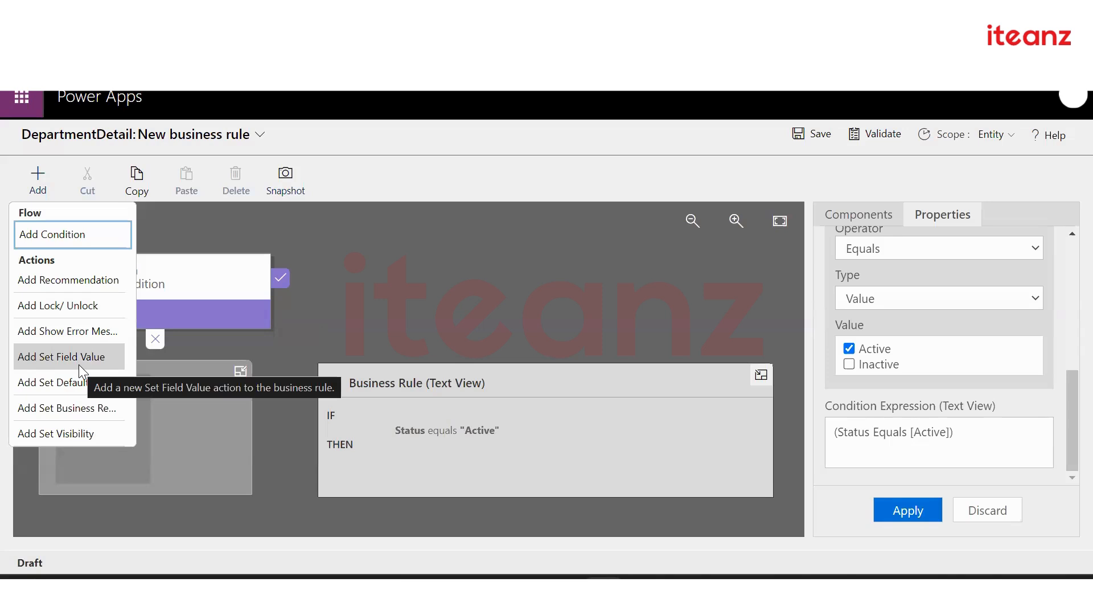
Add a Lock/Unlock action after the condition that locks FieldLevel
left_click(80, 309)
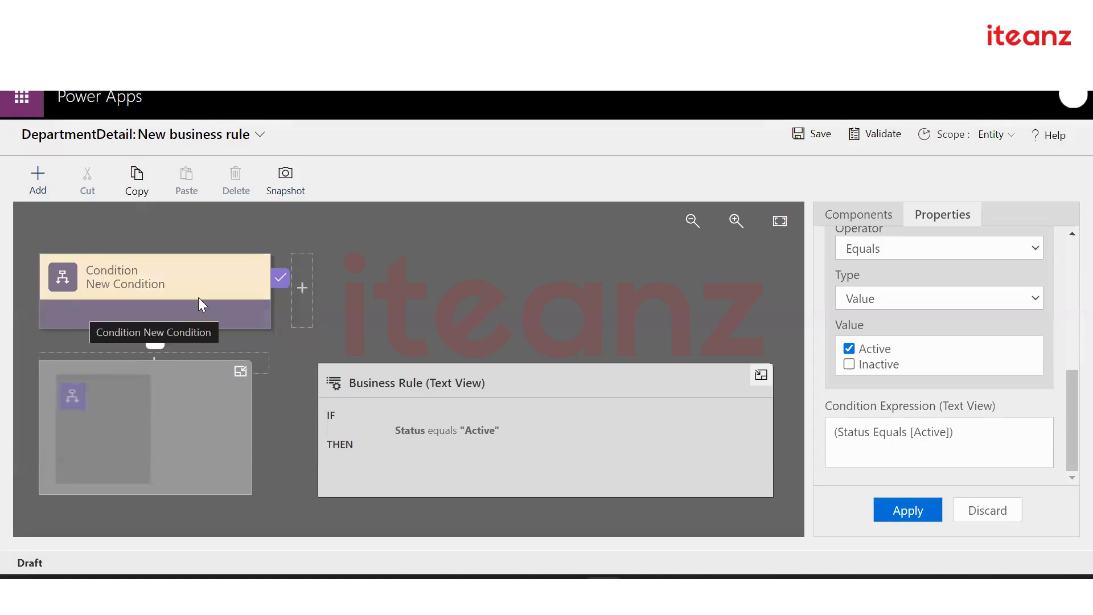
left_click(307, 308)
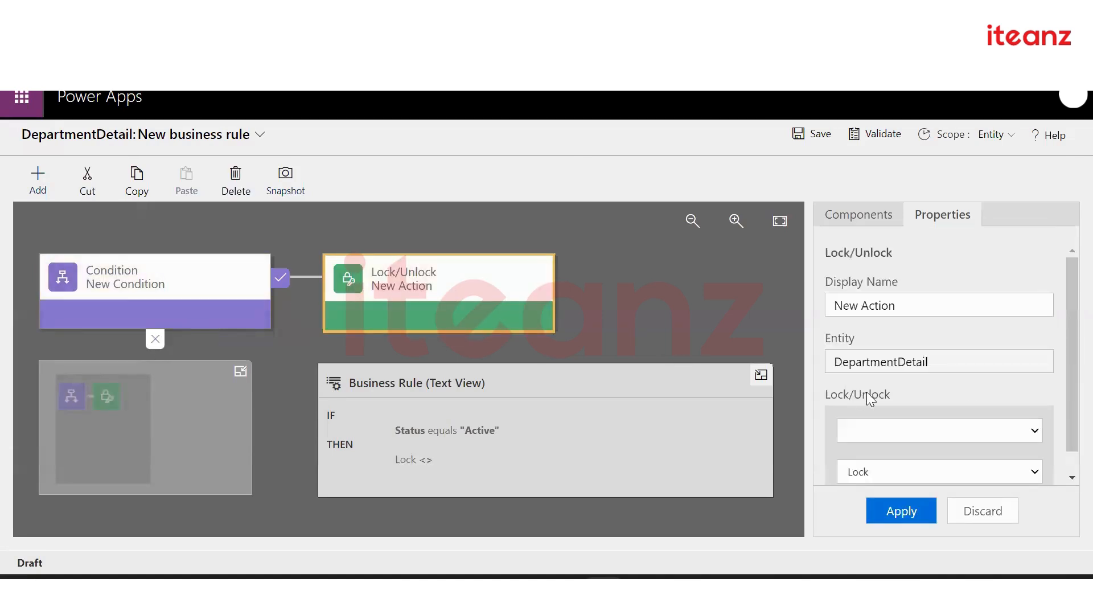
left_click(912, 433)
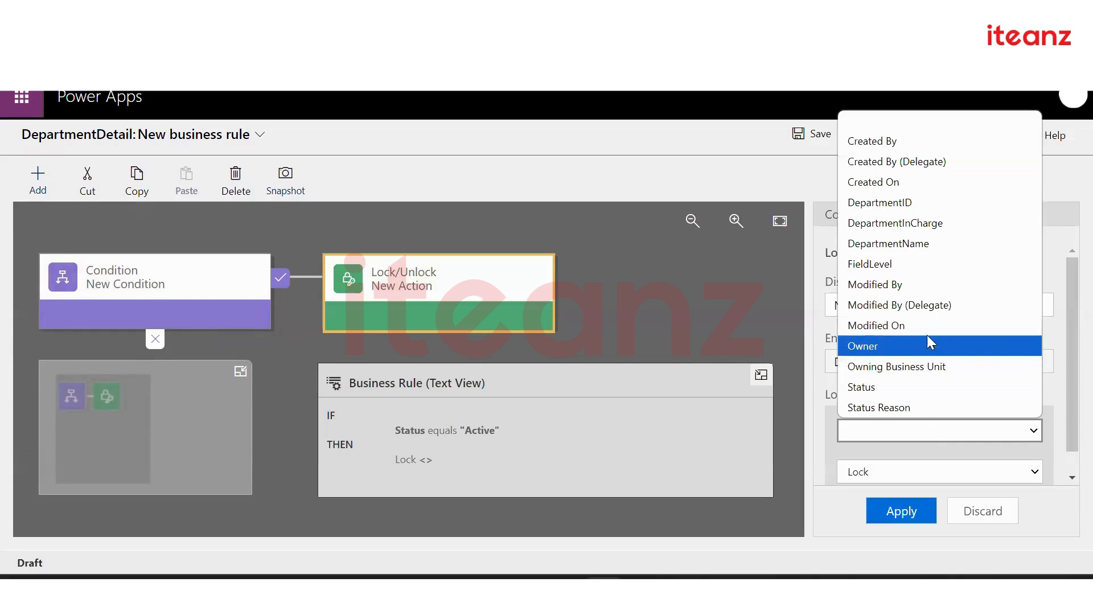
left_click(919, 264)
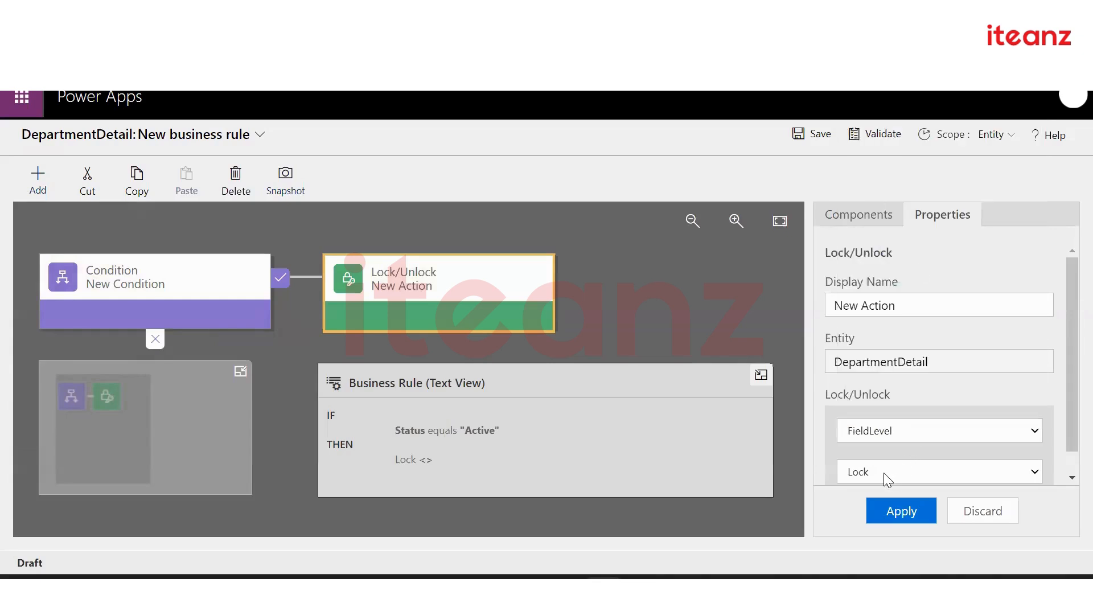
left_click(901, 433)
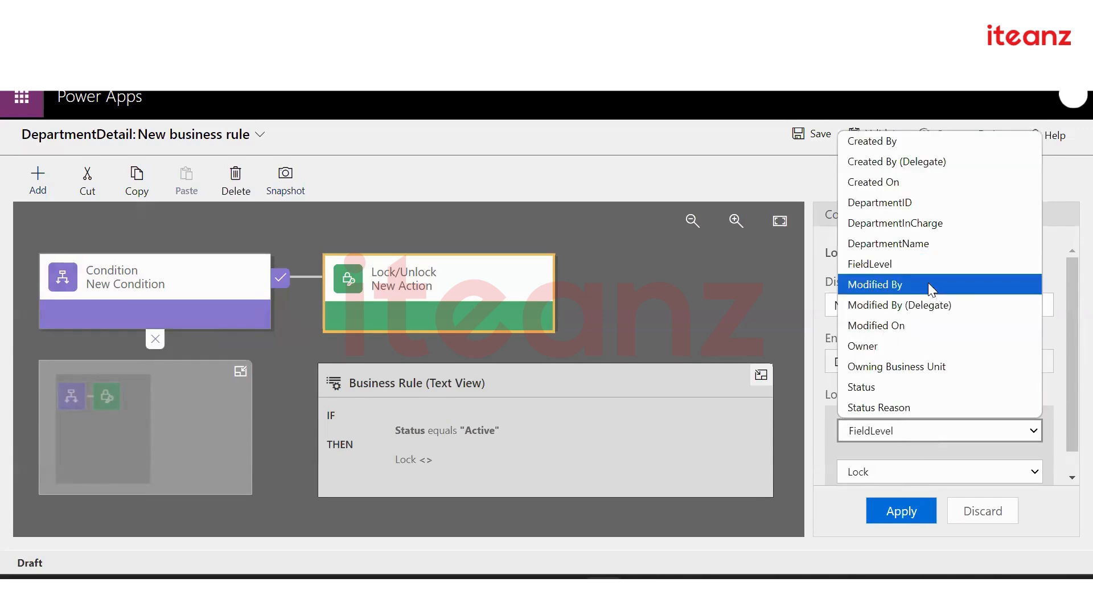
left_click(915, 262)
left_click(887, 513)
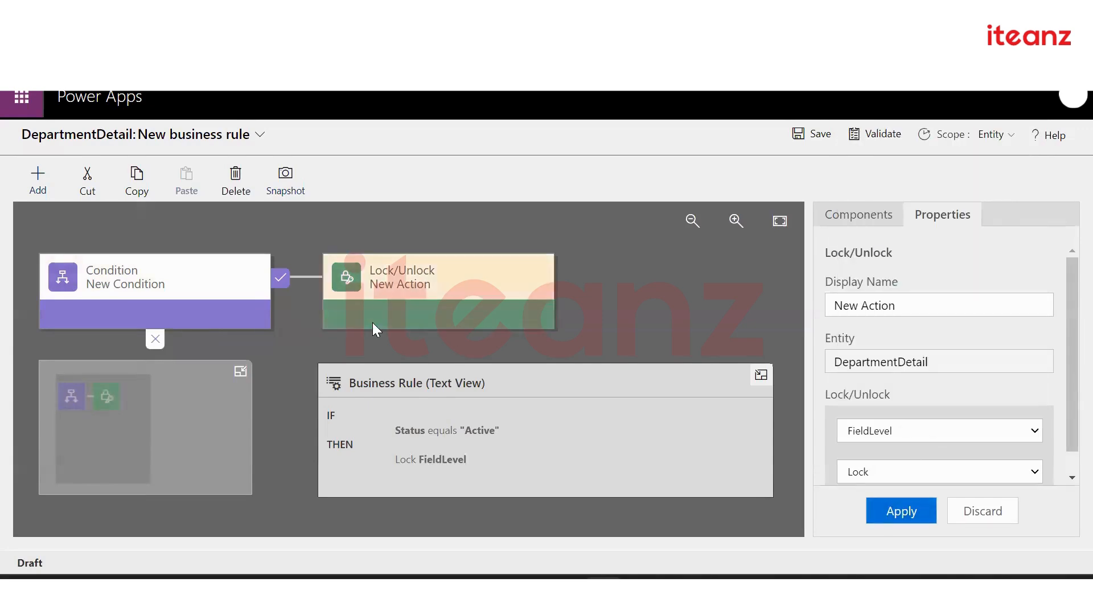
left_click(32, 183)
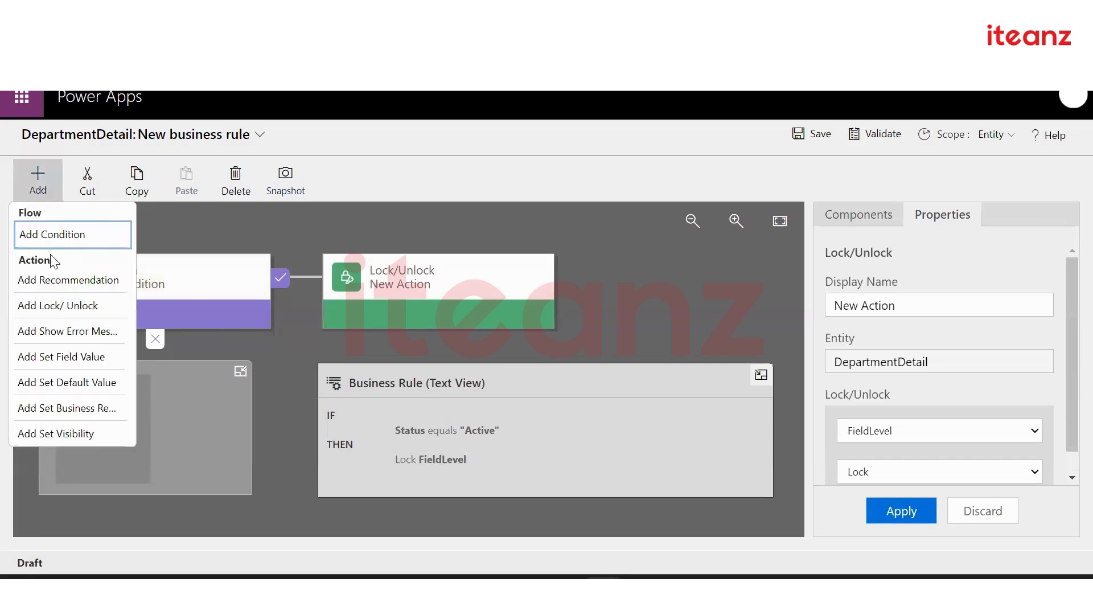
Add a Lock/Unlock action on the ELSE branch that unlocks FieldLevel
left_click(55, 302)
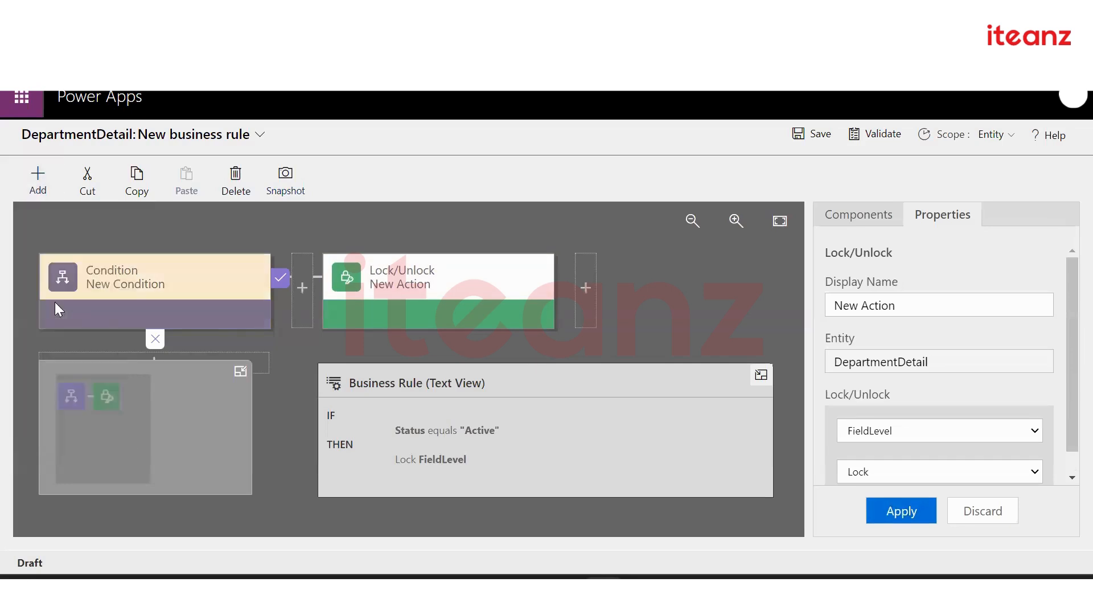
left_click(256, 357)
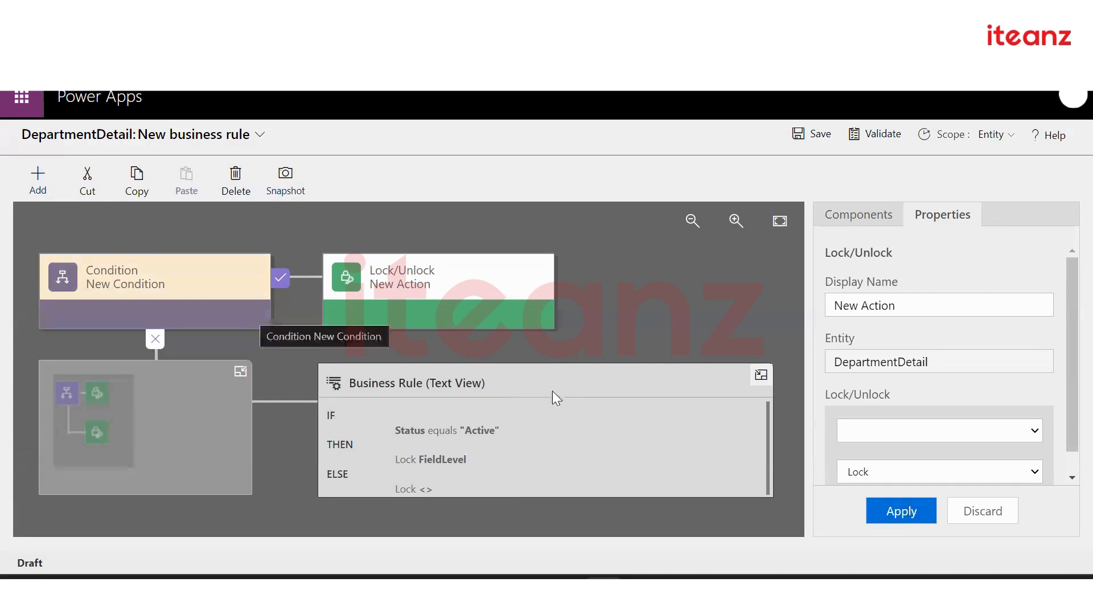
left_click(761, 375)
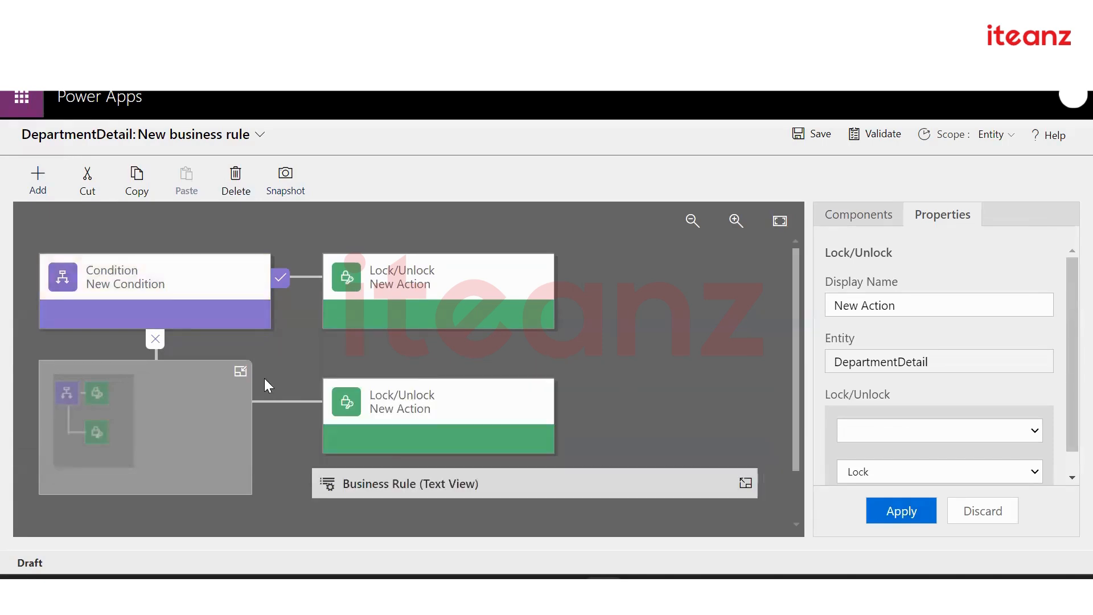
left_click(243, 375)
left_click(469, 401)
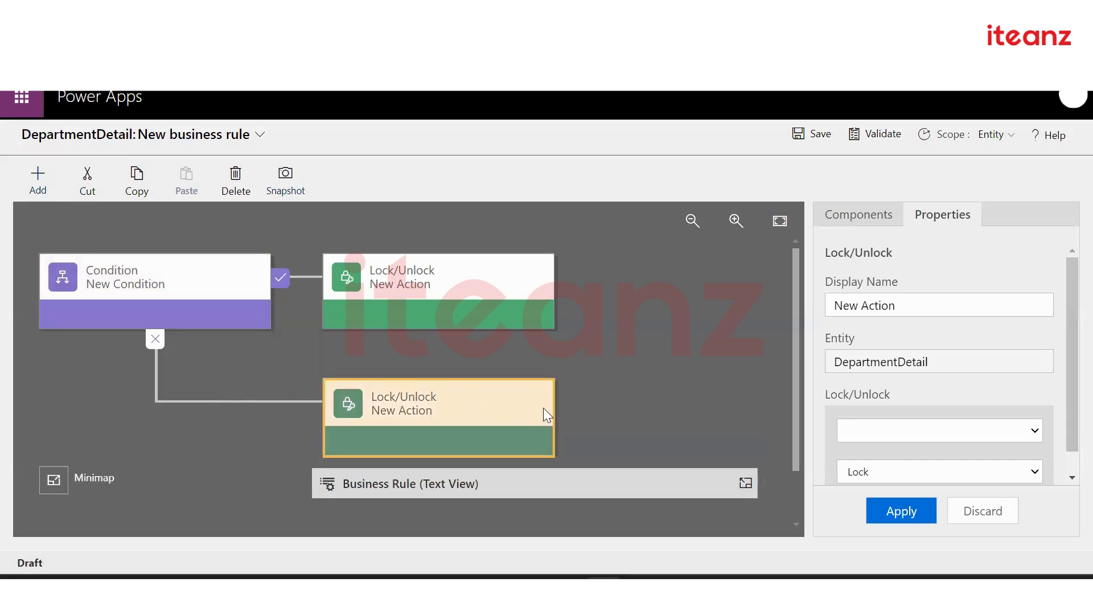
left_click(949, 430)
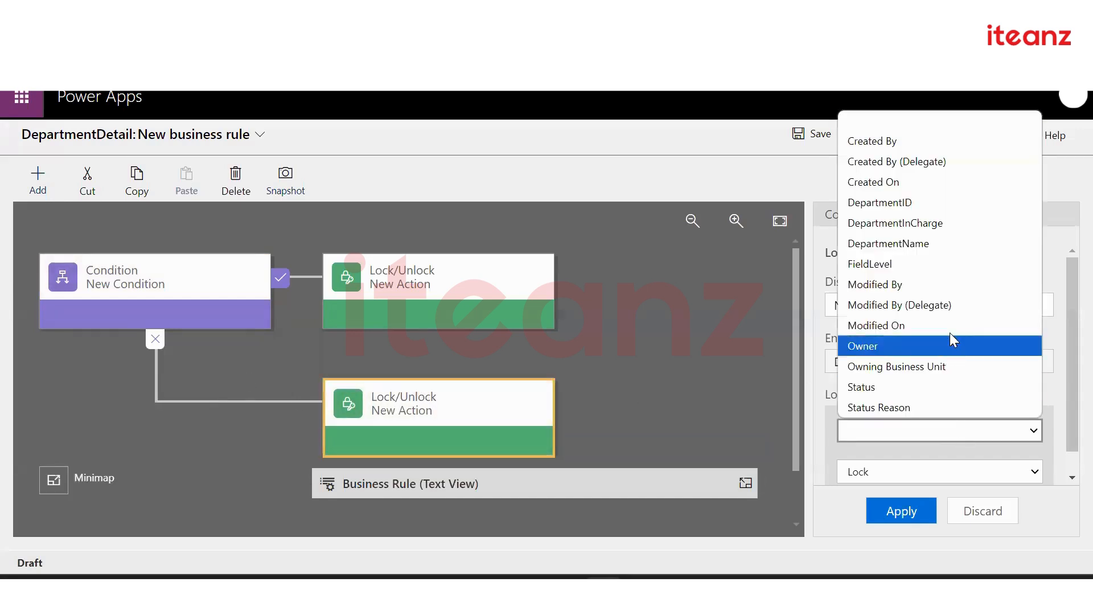
left_click(945, 257)
left_click(914, 481)
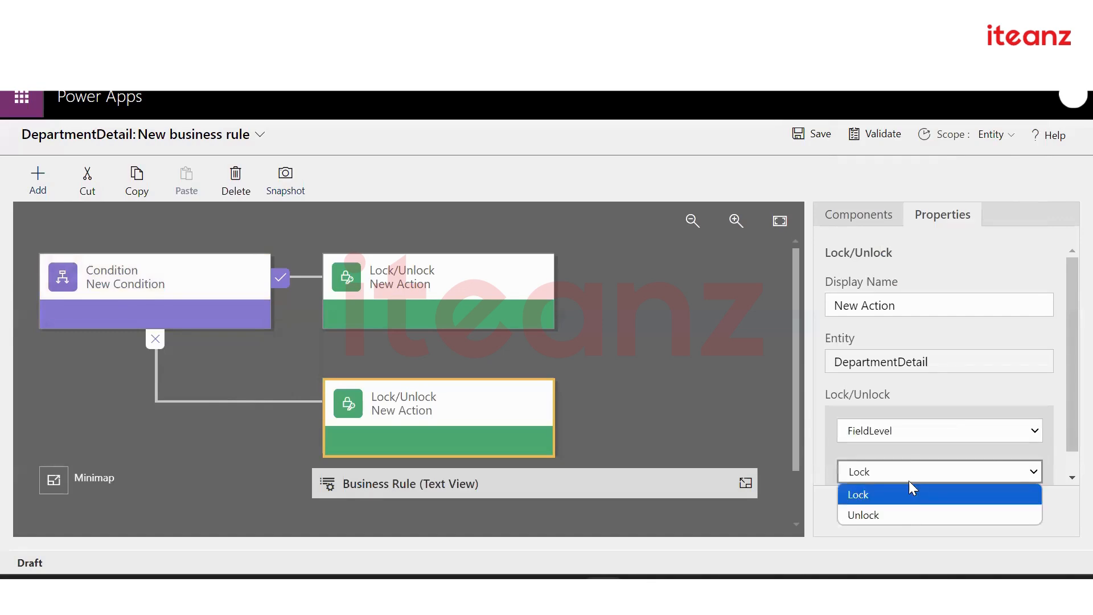
left_click(907, 517)
left_click(885, 512)
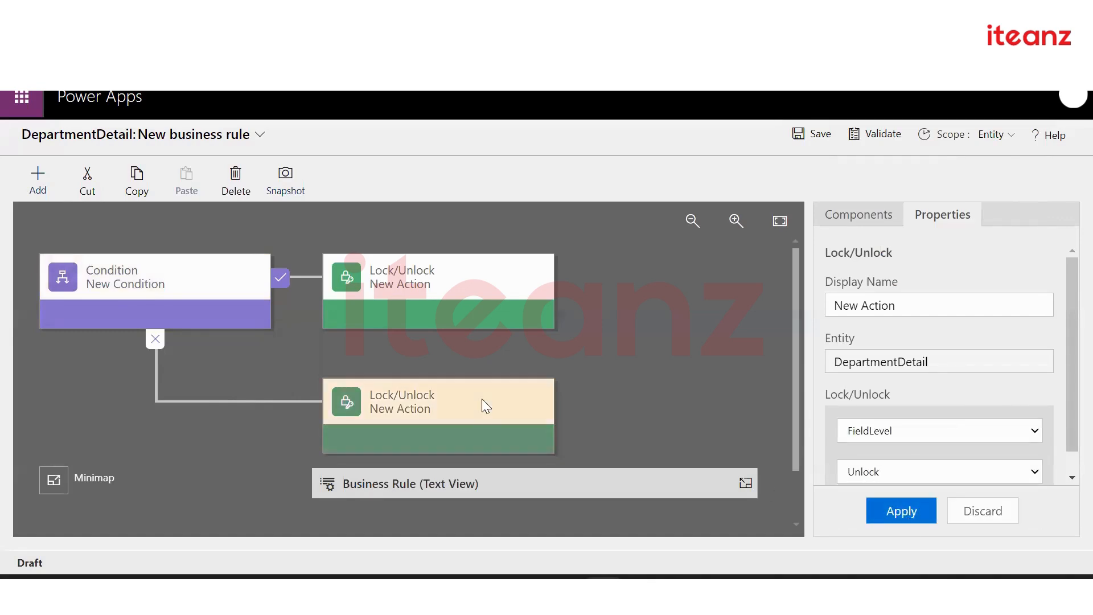
Review the condition and first lock action settings, then choose a Show Error Message action
left_click(169, 287)
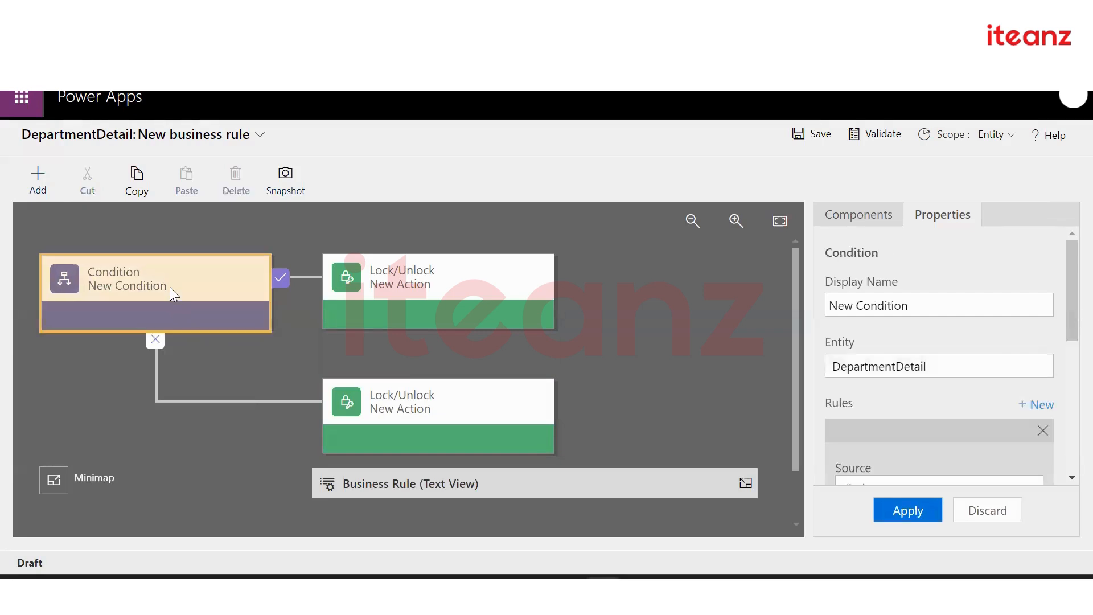
left_click(422, 288)
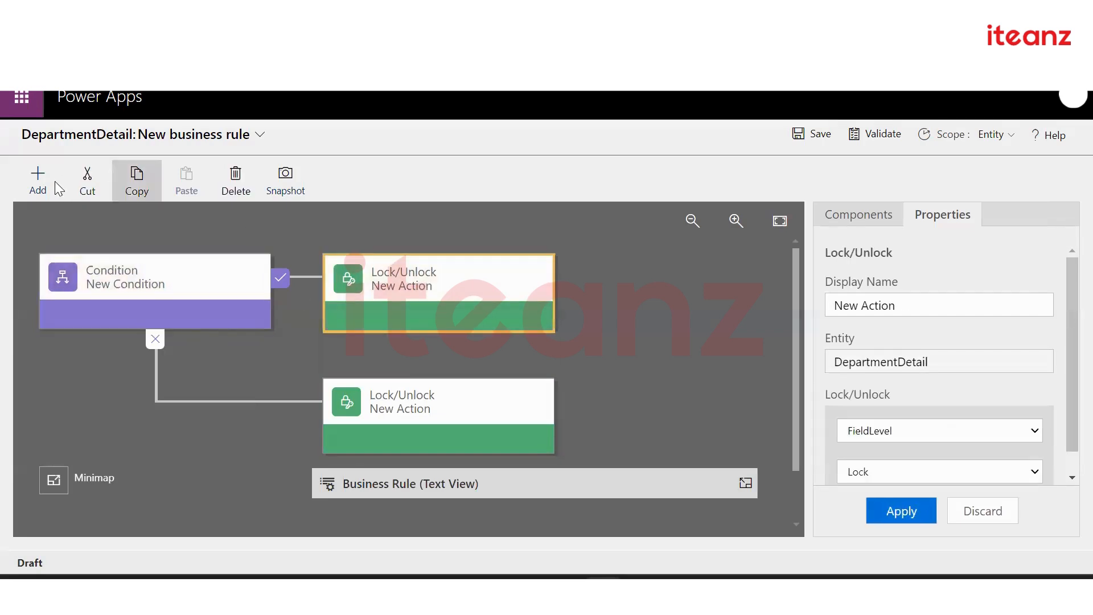
left_click(35, 179)
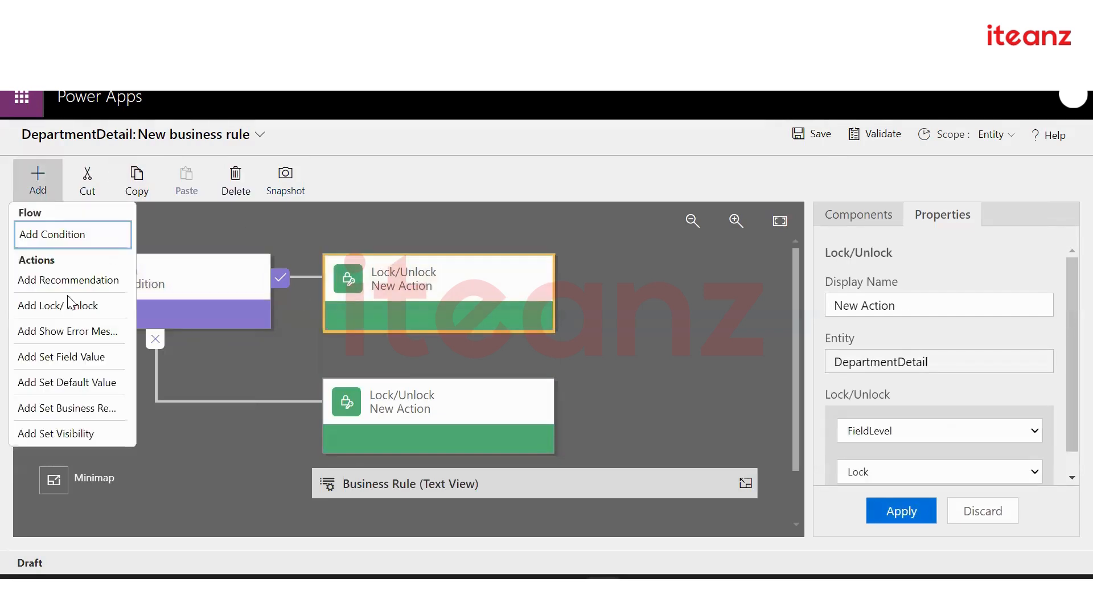
left_click(69, 331)
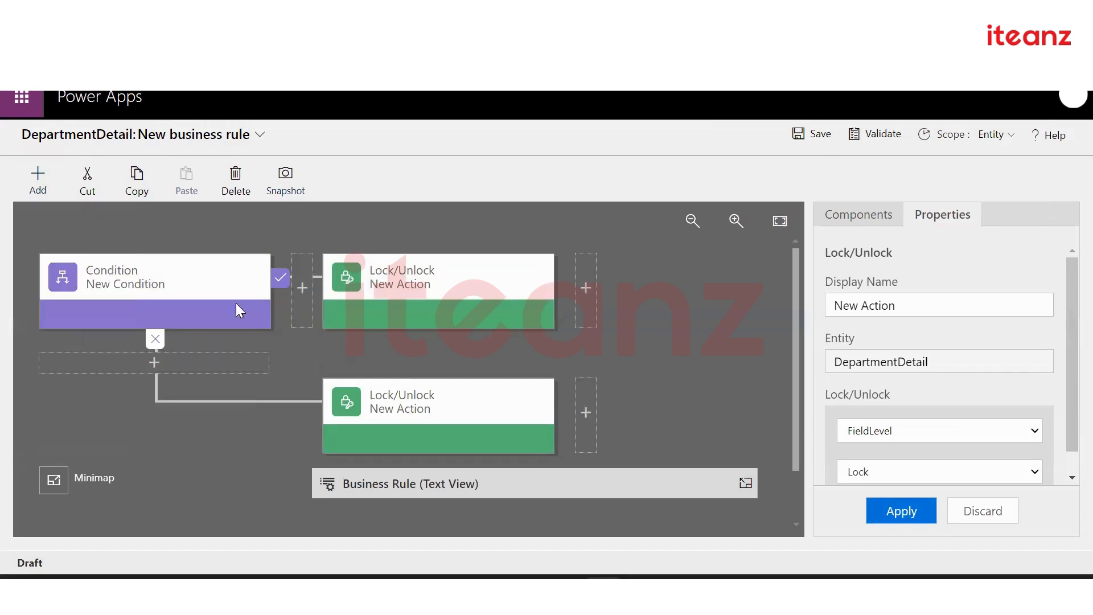
Place a Show Error Message after the ELSE unlock, on FieldLevel, reading 'Field Level is empty'
left_click(586, 296)
left_click_drag(692, 279, 576, 428)
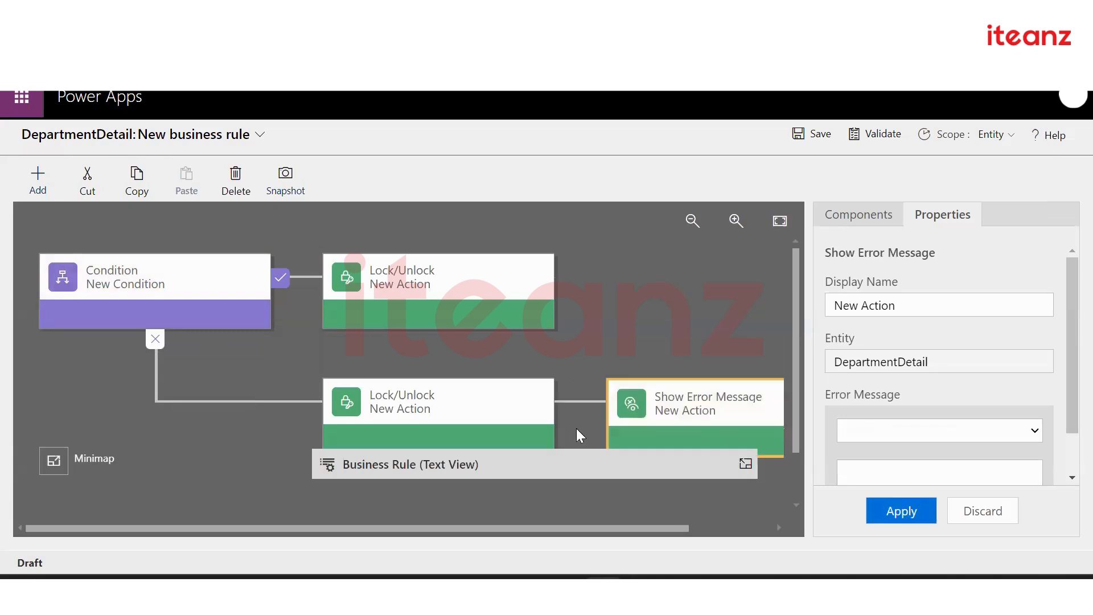
scroll(981, 422, "down", 1)
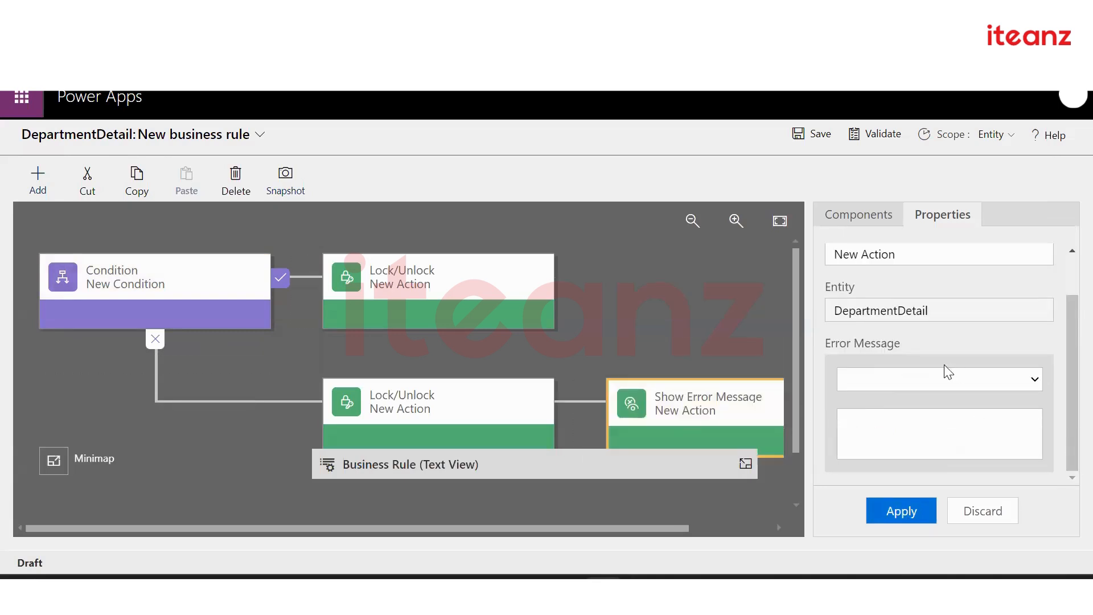
left_click(947, 380)
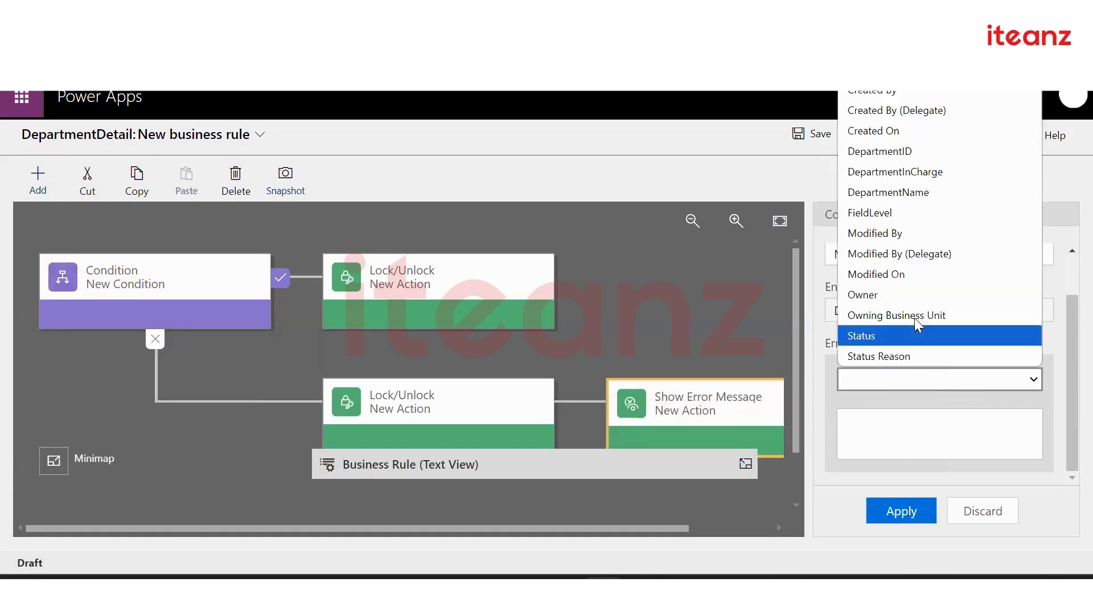
left_click(962, 212)
left_click(883, 419)
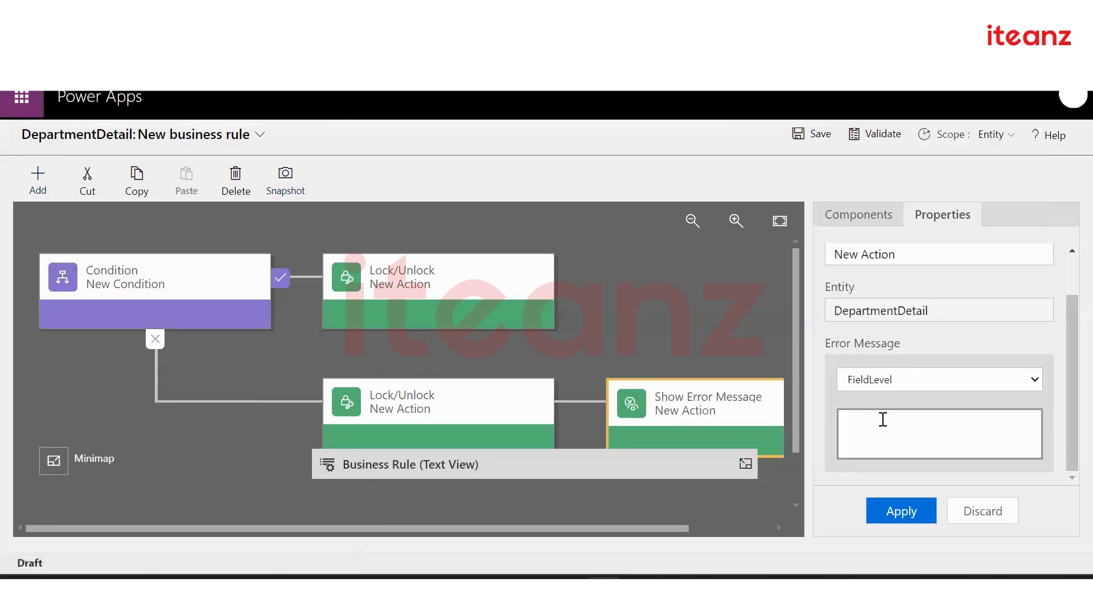
type("Field Level is empty")
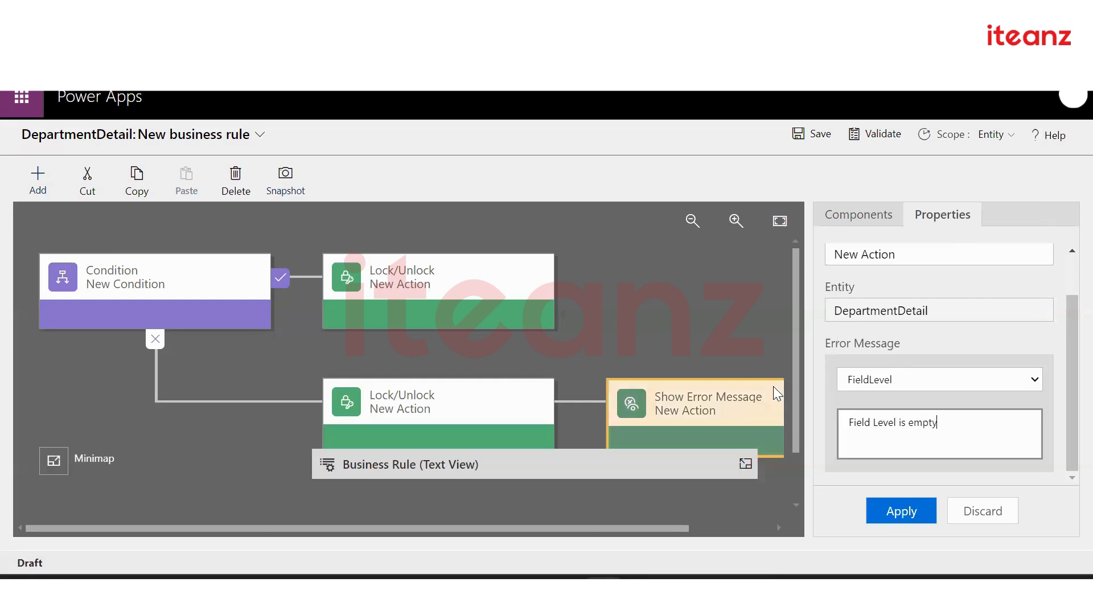
left_click(37, 179)
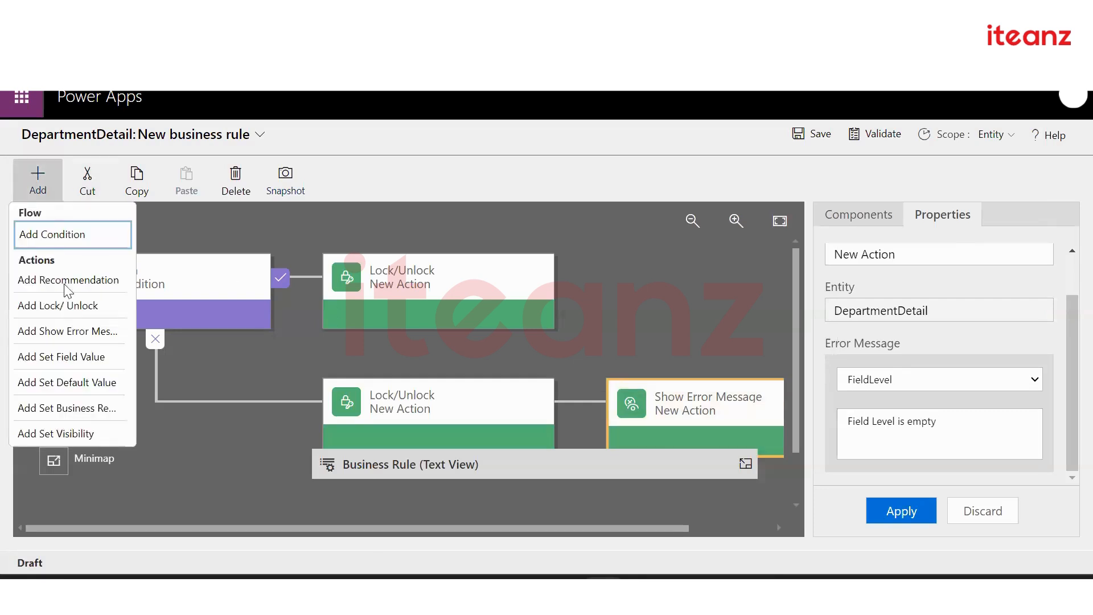
Insert a Set Field Value action below the top Lock/Unlock, setting DepartmentName to 'HR Test'
left_click(70, 359)
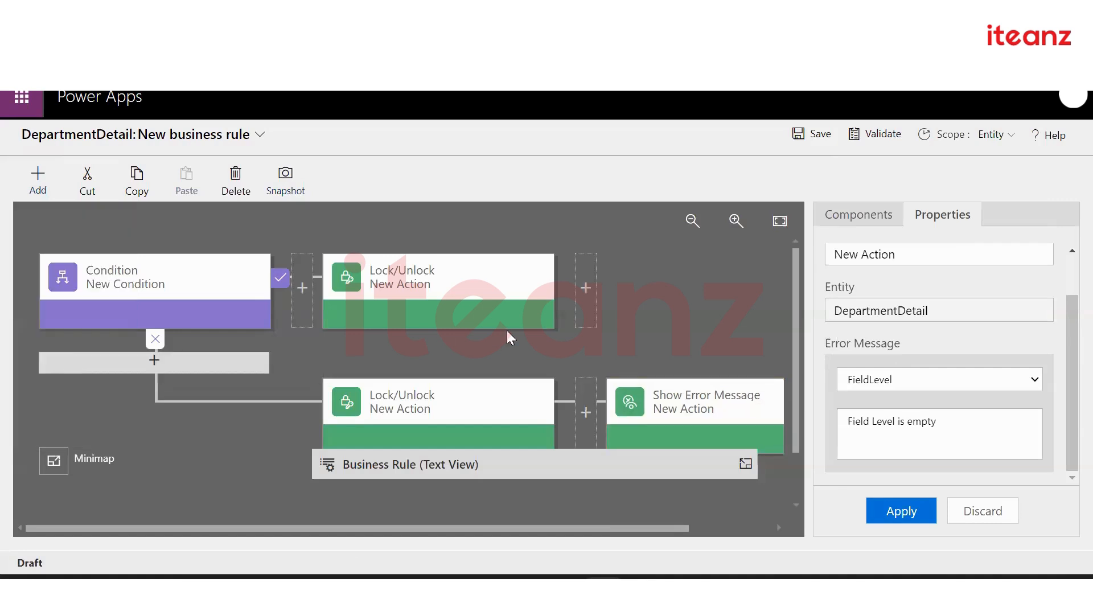
left_click(591, 298)
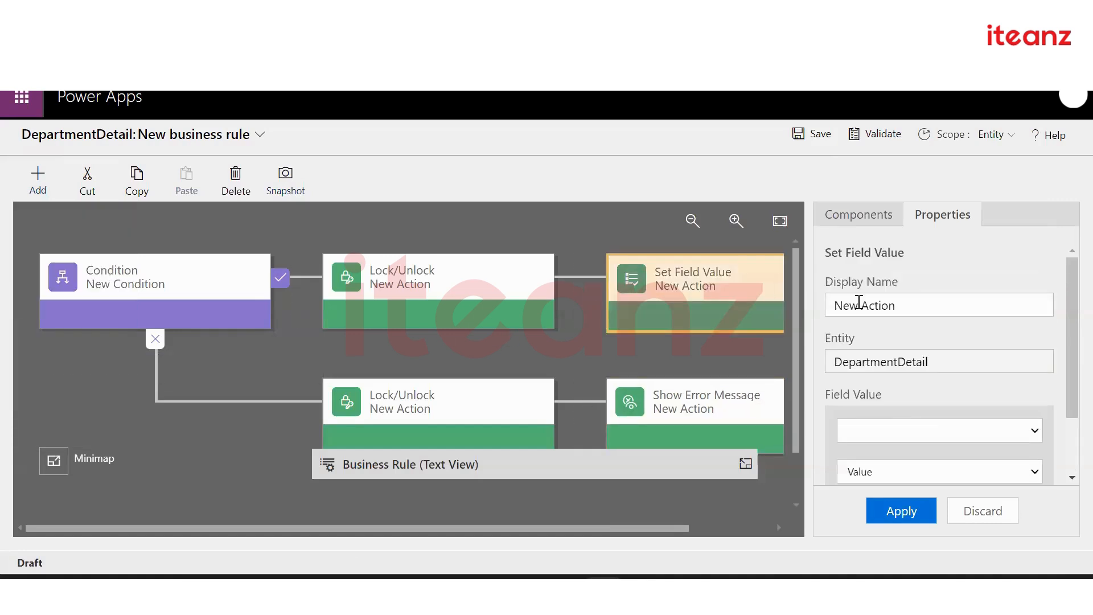
scroll(921, 440, "down", 1)
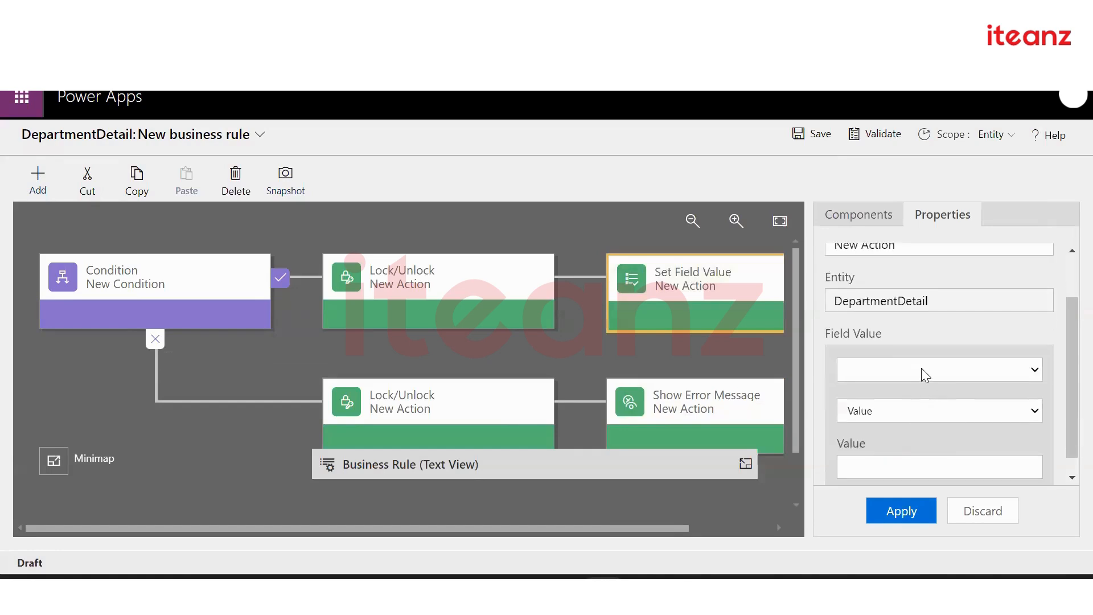
left_click(923, 370)
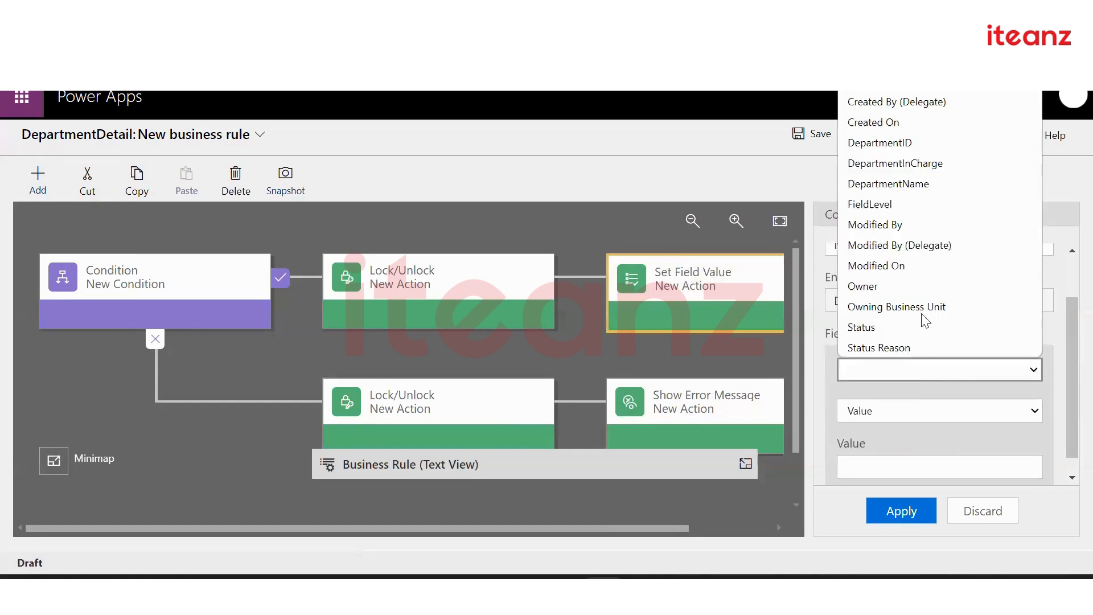
left_click(939, 179)
left_click(894, 442)
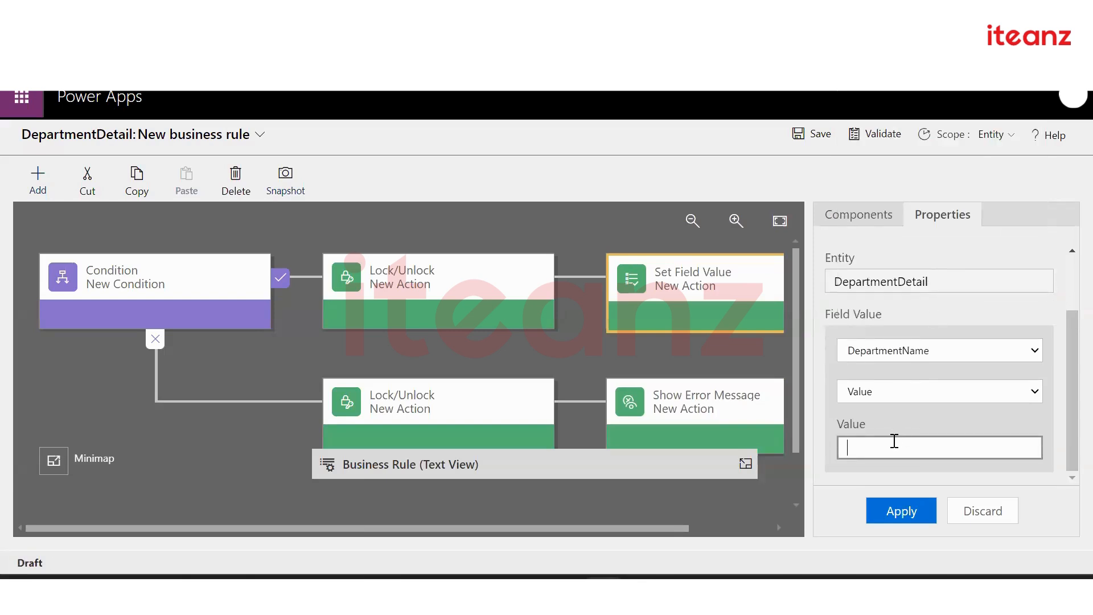
type("HR Test")
left_click(891, 514)
Change the FieldLevel Show Error Message text to 'Field Level is mandatory' and apply it
left_click(705, 414)
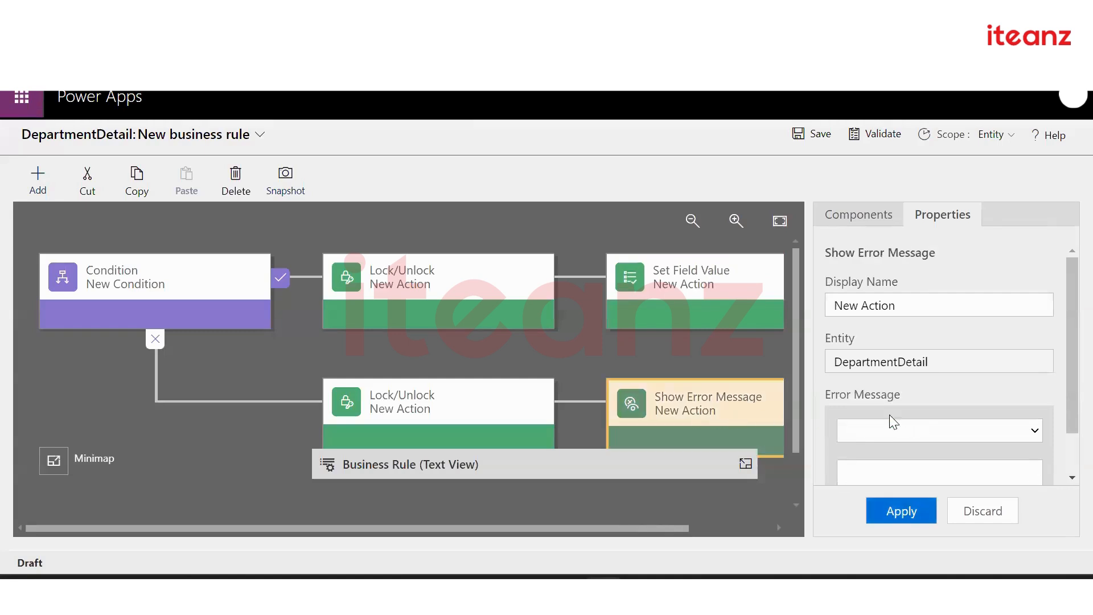
scroll(905, 422, "down", 1)
left_click(929, 381)
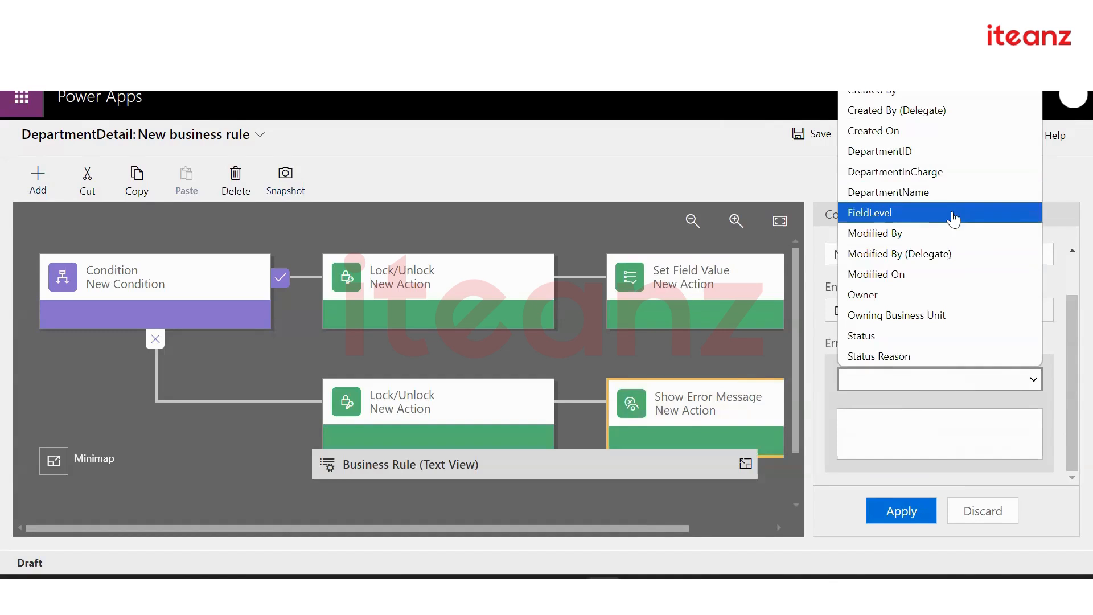
left_click(955, 214)
left_click(883, 430)
type("Field Level is not")
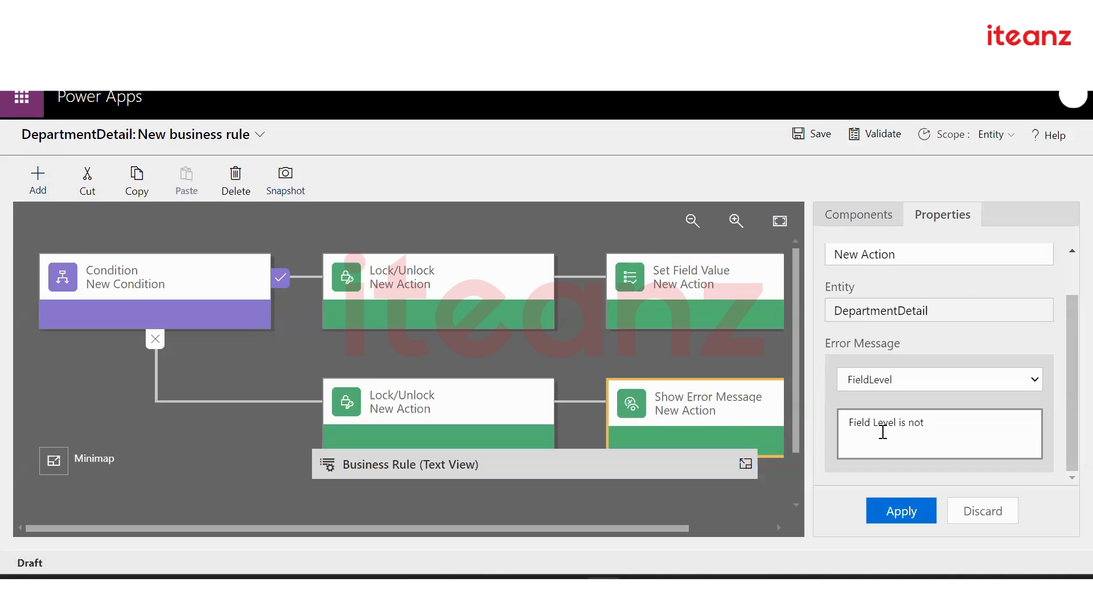
key("BackSpace")
key("BackSpace")
key("BackSpace")
type("mandatory")
left_click(904, 524)
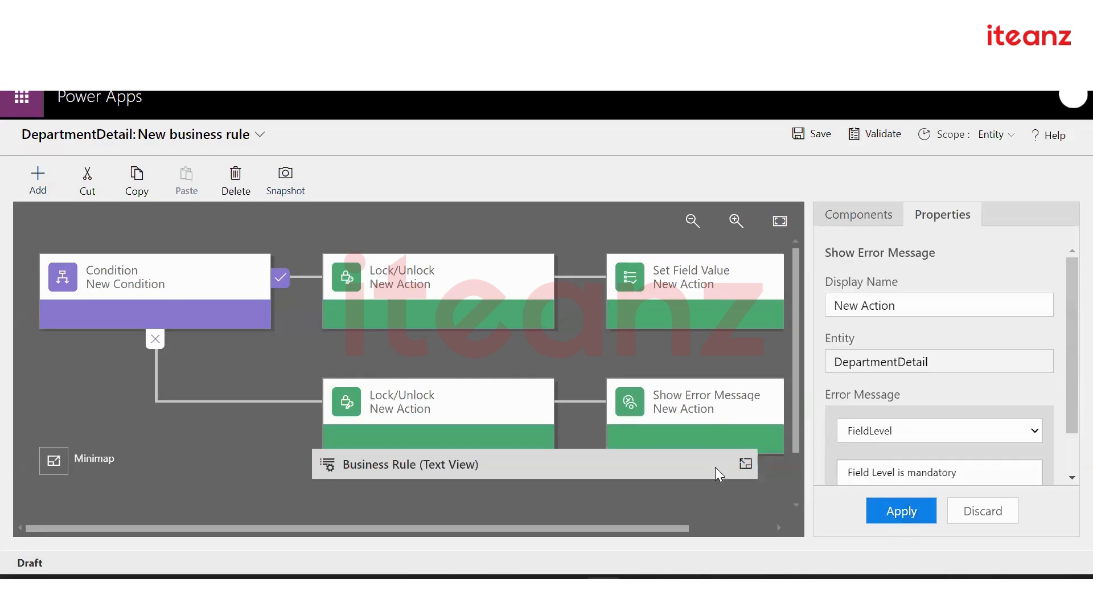
Inspect the ELSE-branch unlock action and the first lock action
left_click(490, 422)
left_click(484, 279)
scroll(664, 439, "down", 1)
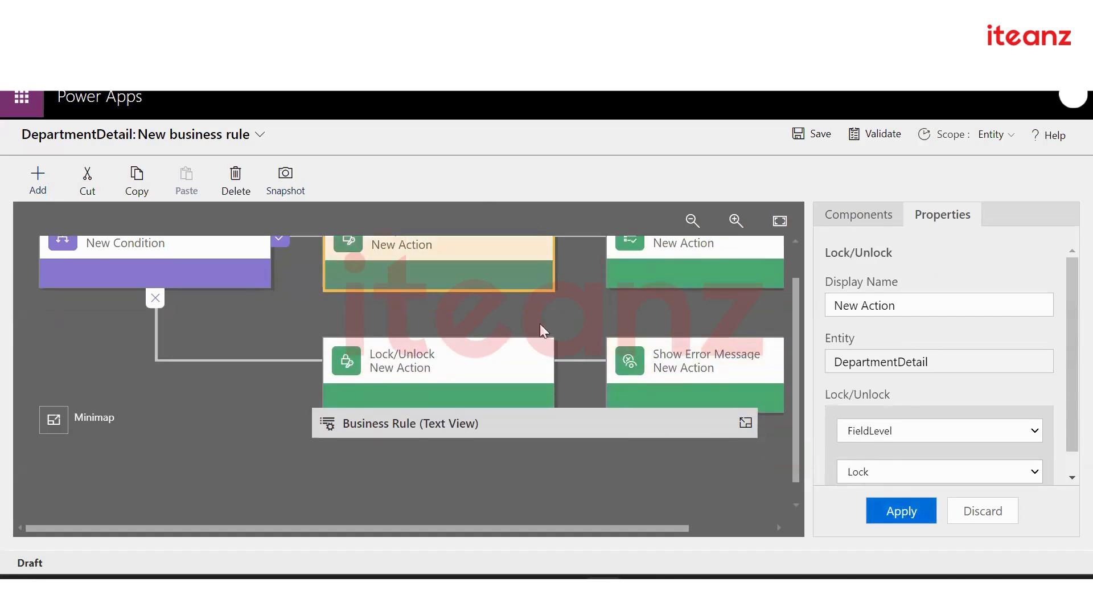
scroll(543, 318, "up", 1)
left_click(38, 181)
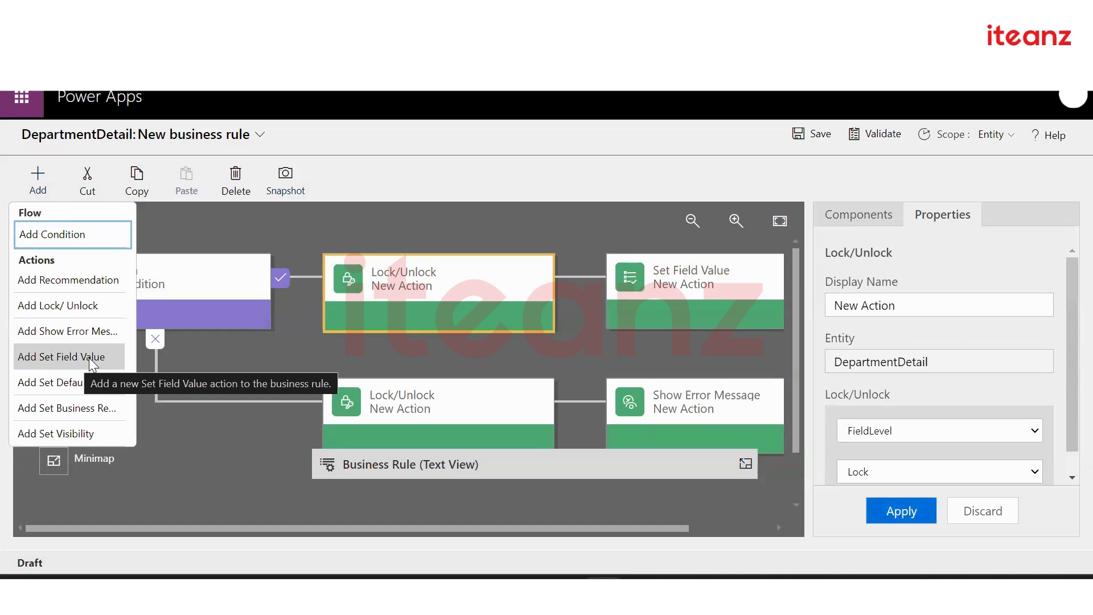
left_click(644, 310)
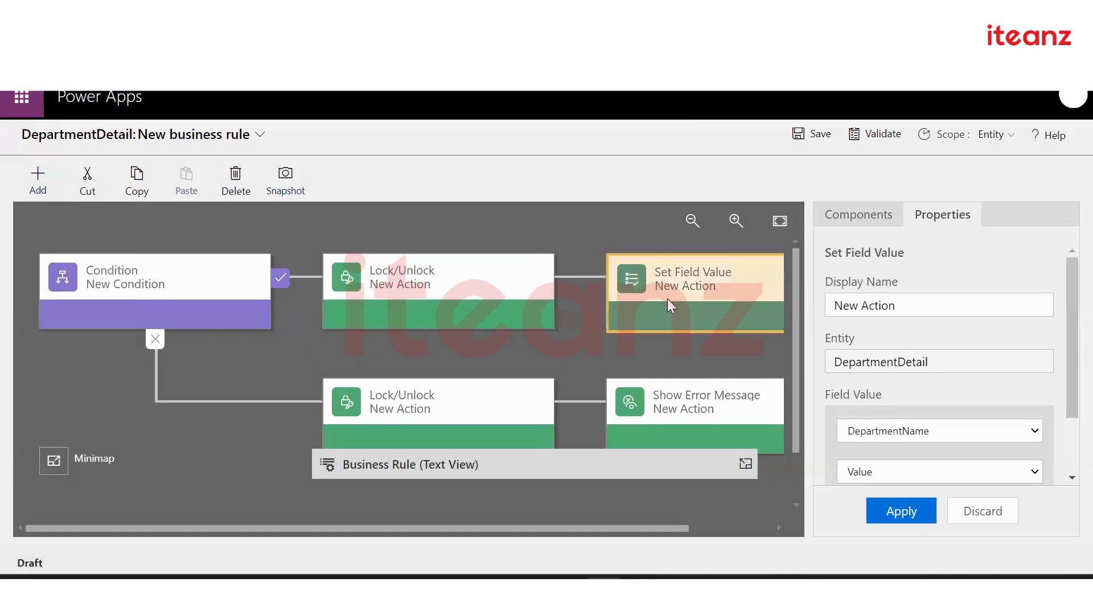
scroll(928, 399, "down", 2)
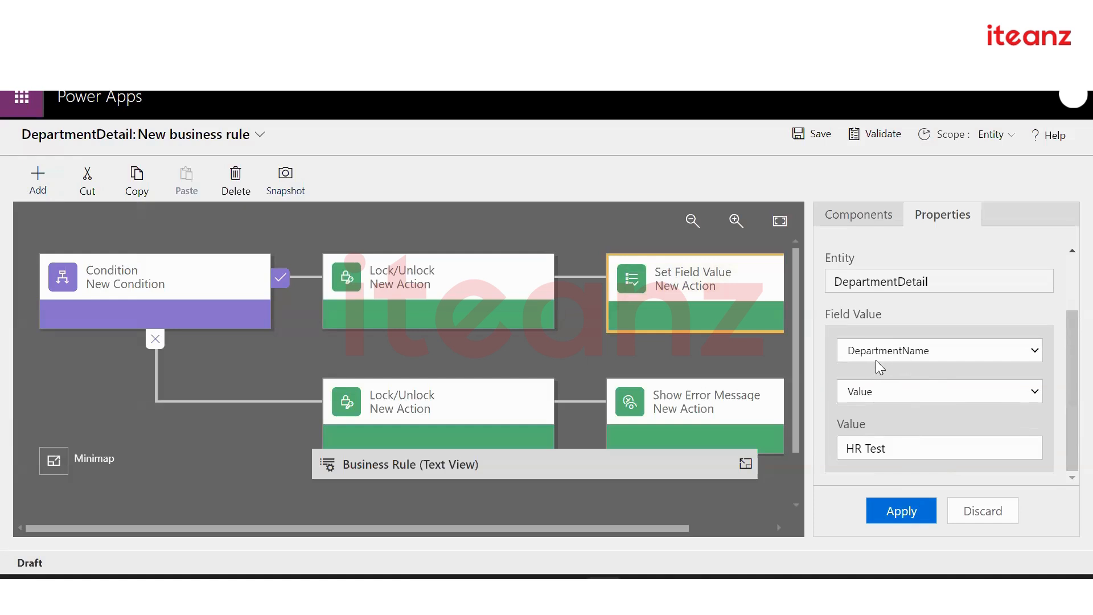
left_click(39, 189)
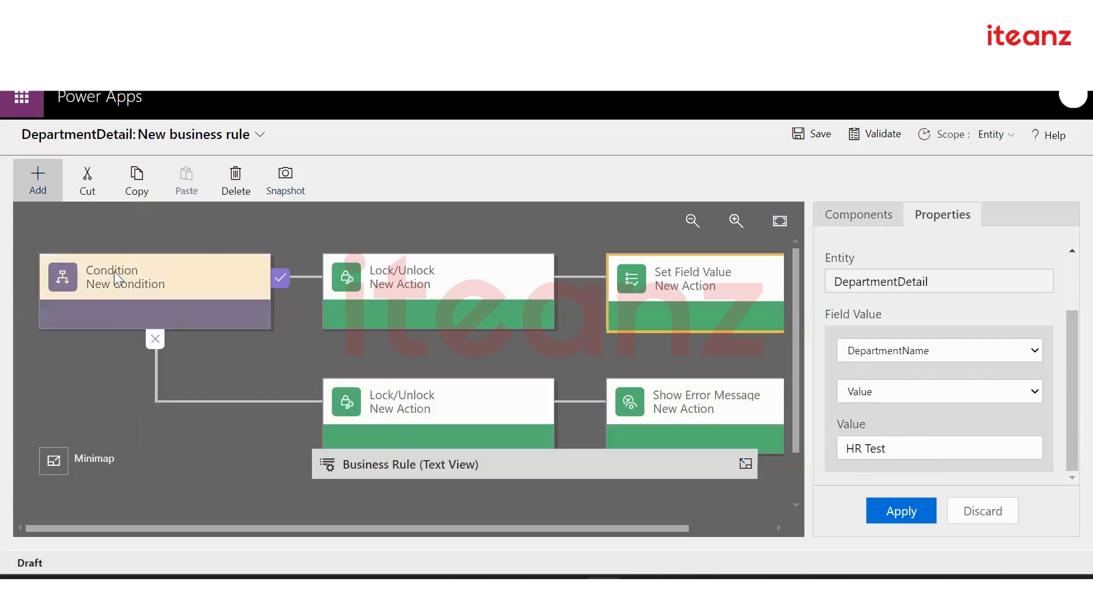
Select the Status equals Active condition and review its properties, browsing the Add menu
left_click(37, 180)
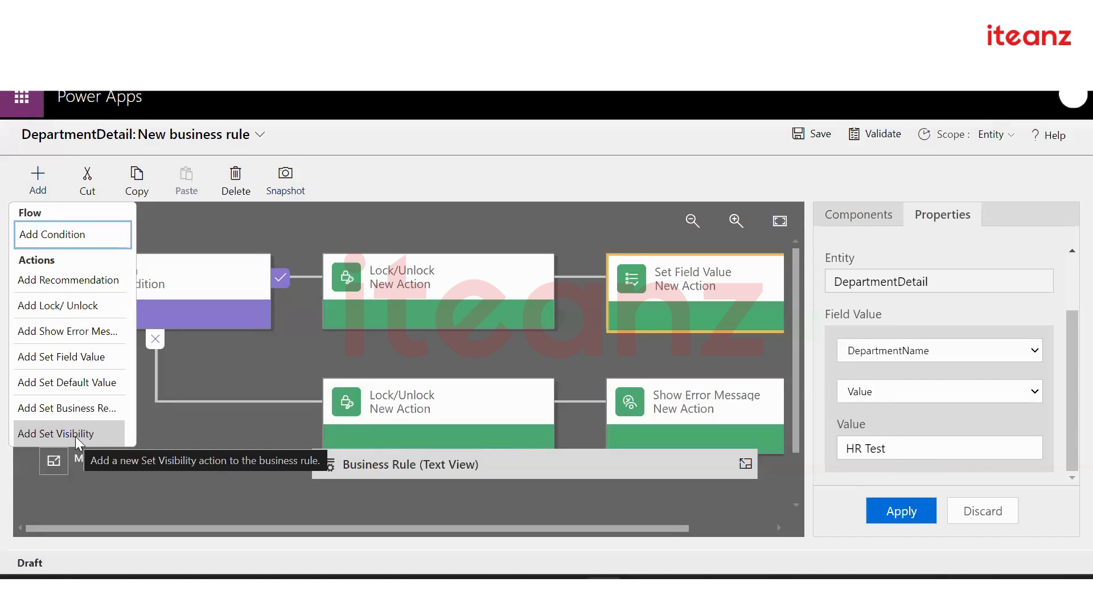
left_click(208, 288)
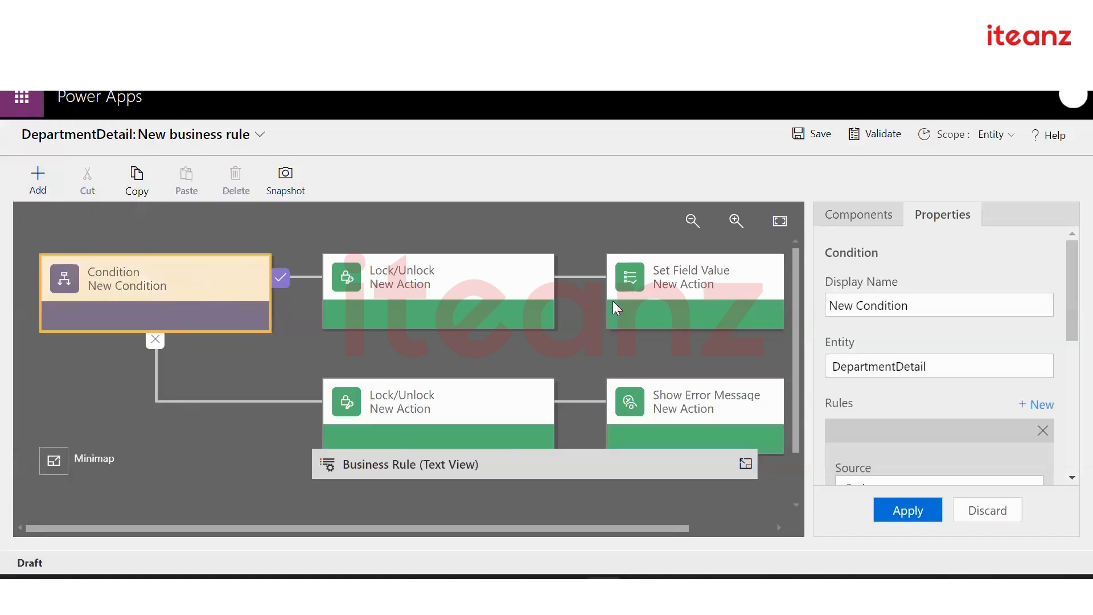
scroll(896, 398, "down", 3)
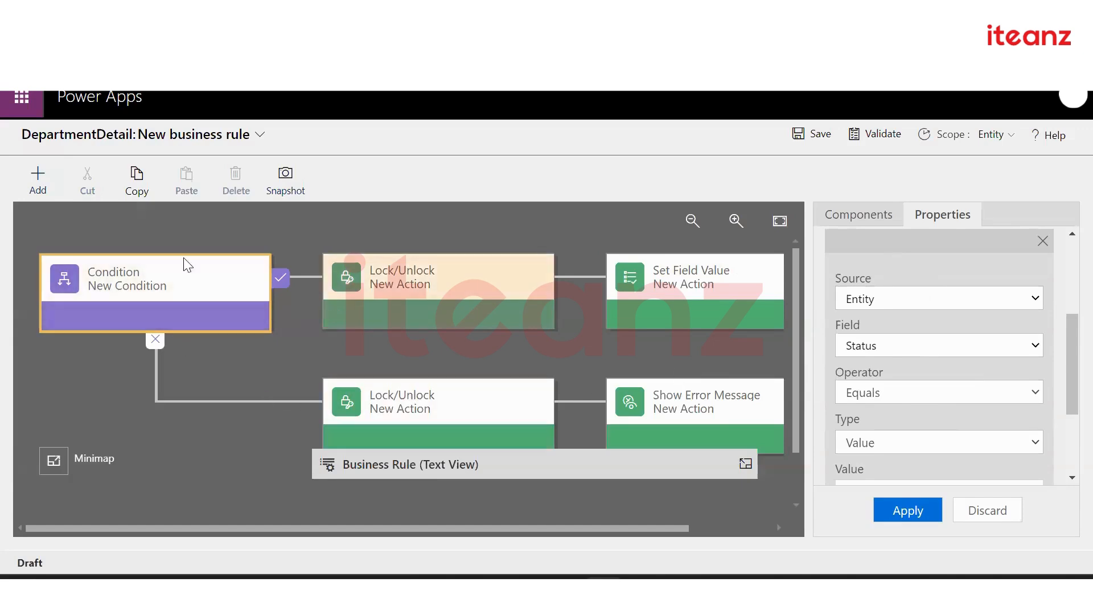
left_click(22, 178)
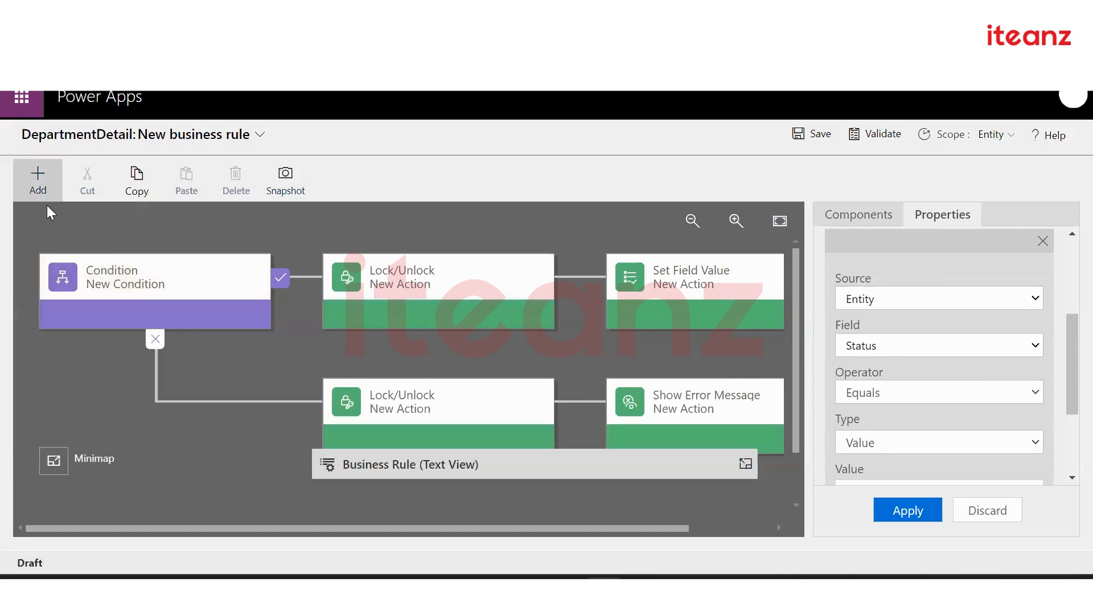
left_click(38, 183)
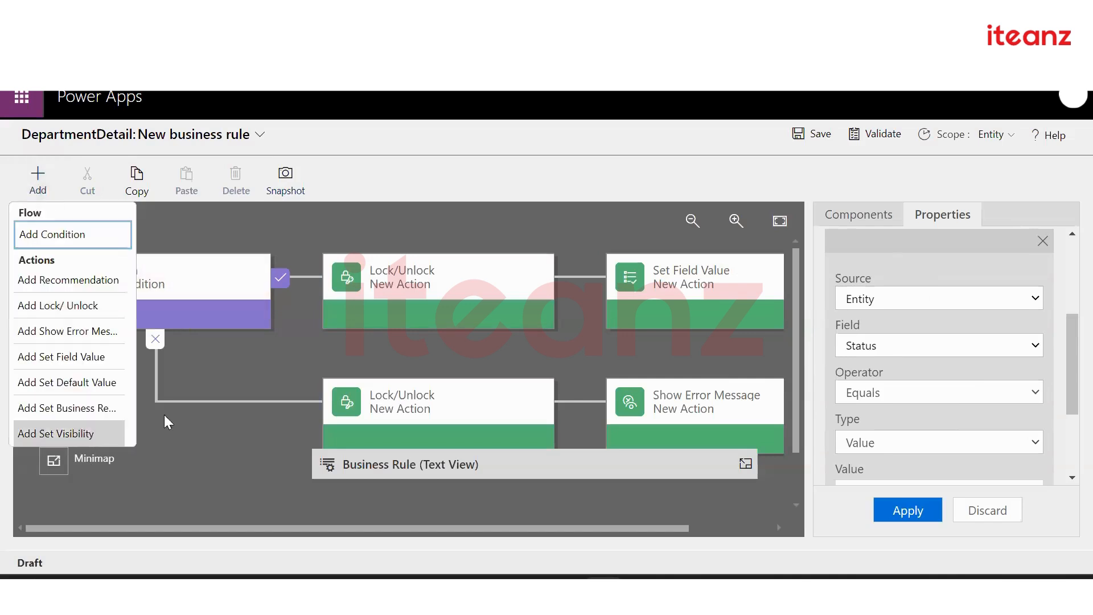
left_click(295, 362)
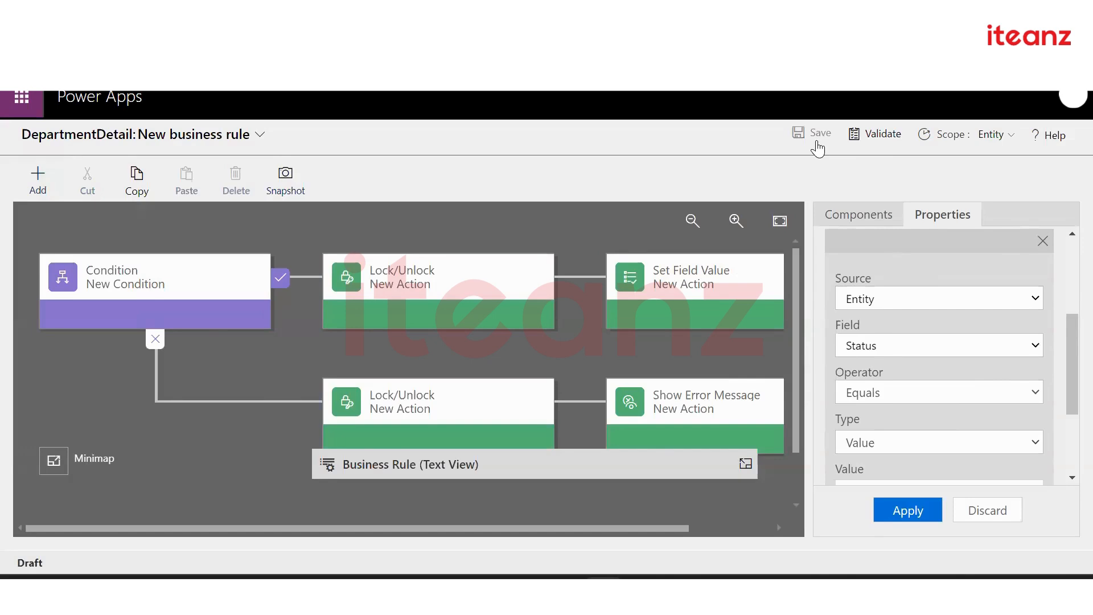
Save the DepartmentDetail rule as Form Validation, passing validation
left_click(814, 136)
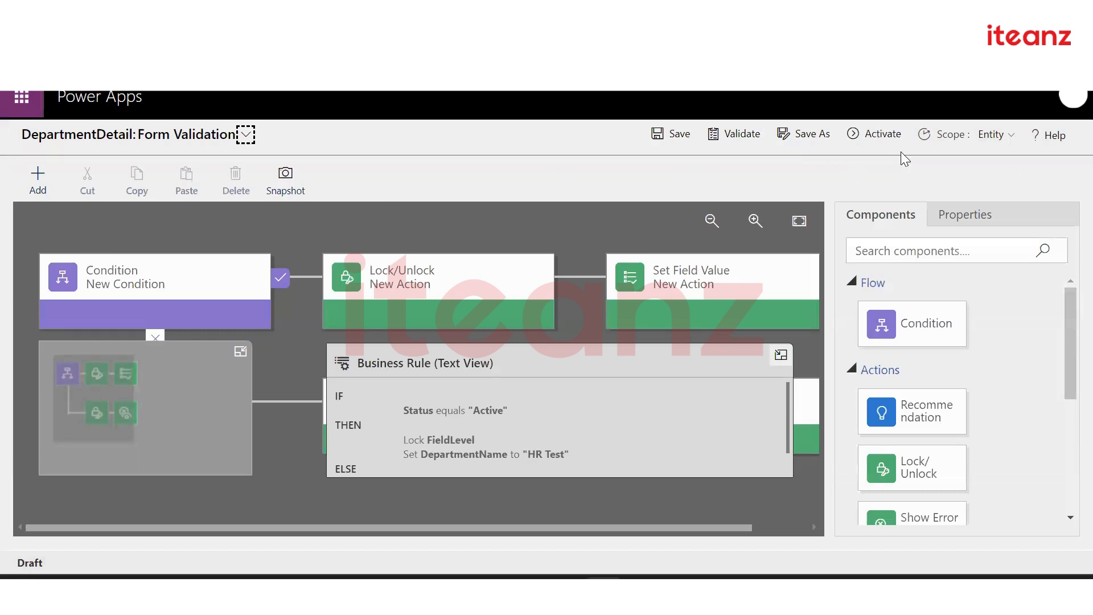
left_click(882, 140)
left_click(988, 136)
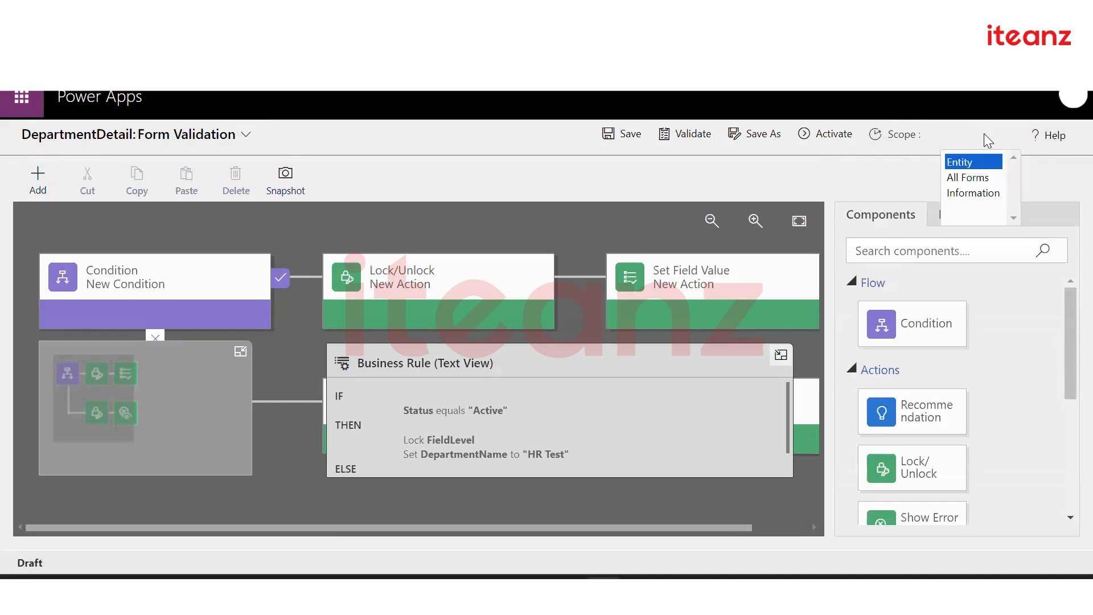
left_click(957, 180)
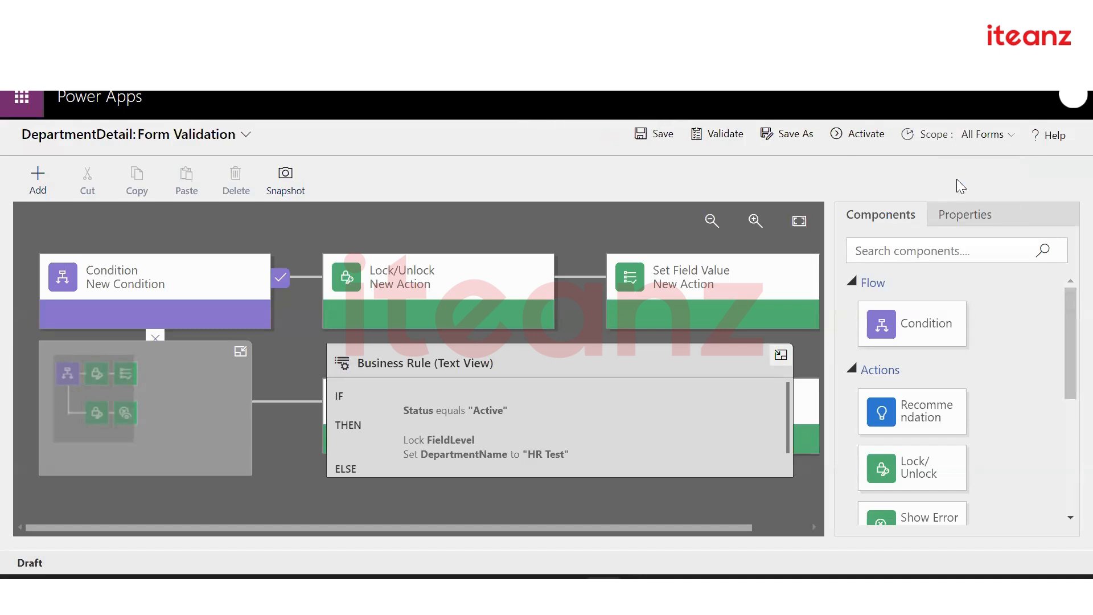
left_click(982, 143)
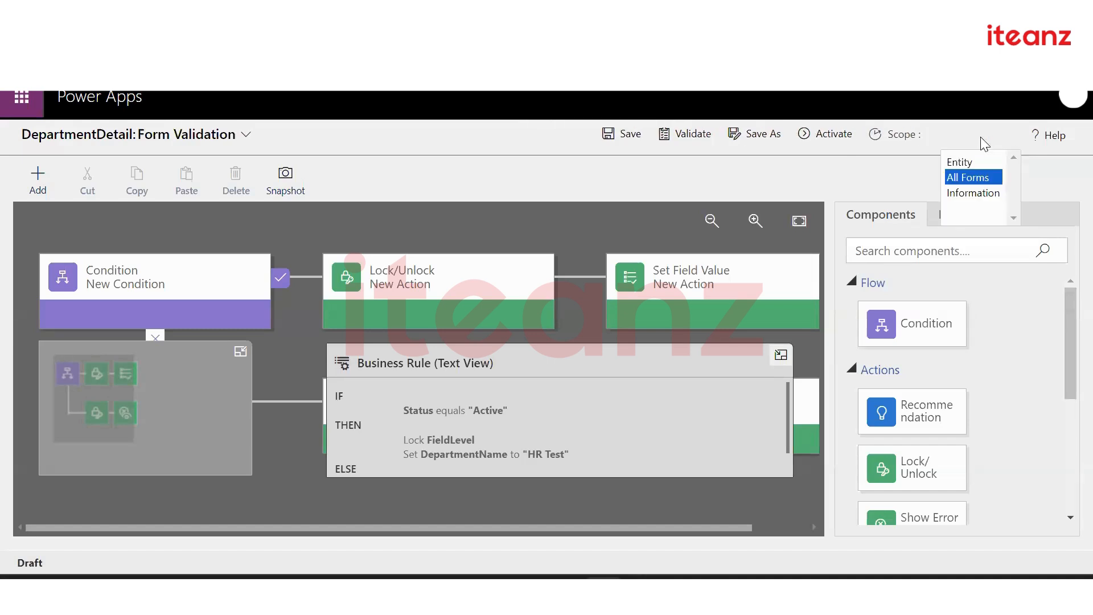
left_click(907, 167)
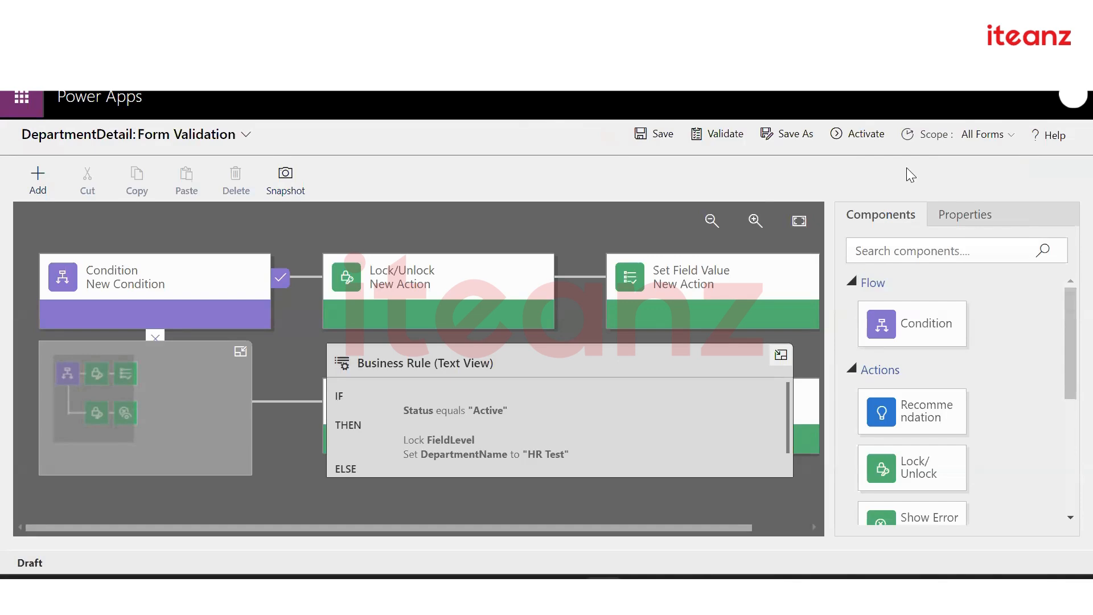
left_click(977, 137)
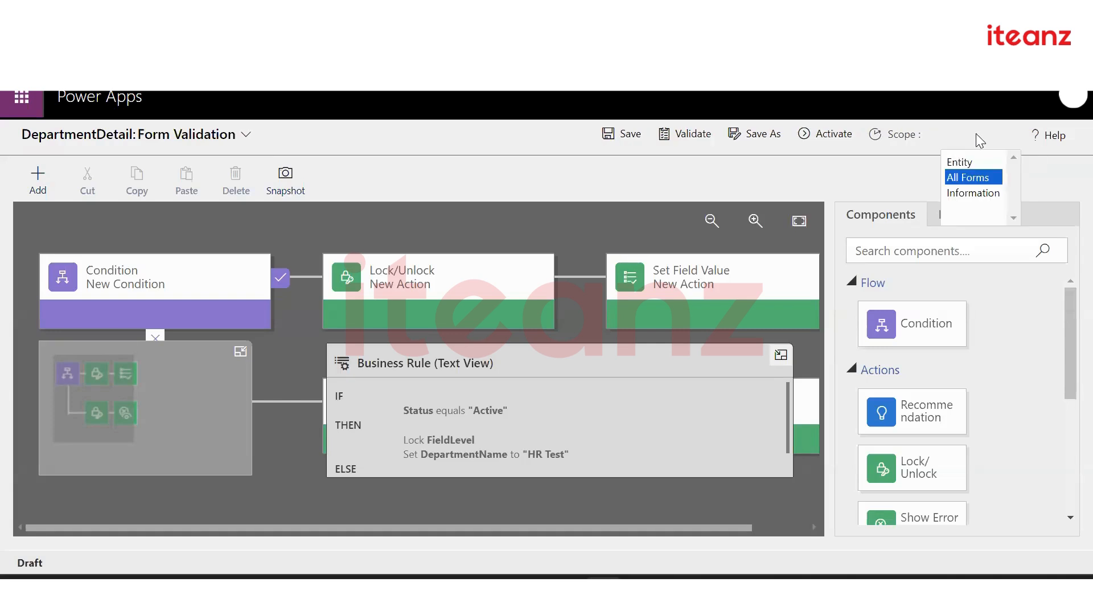
left_click(961, 194)
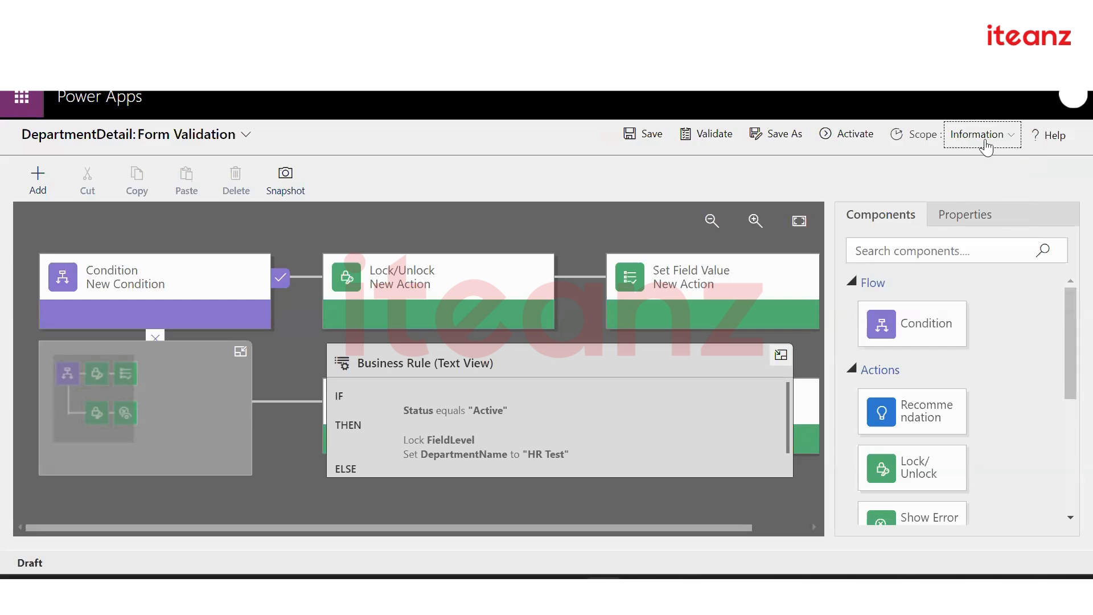
left_click(956, 136)
left_click(955, 164)
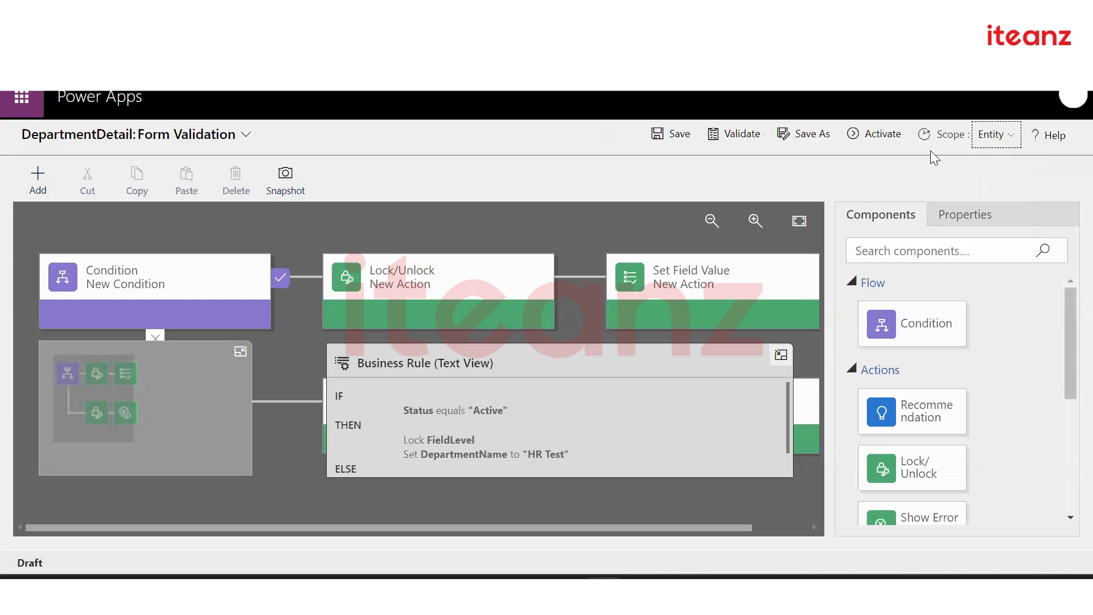
left_click(857, 135)
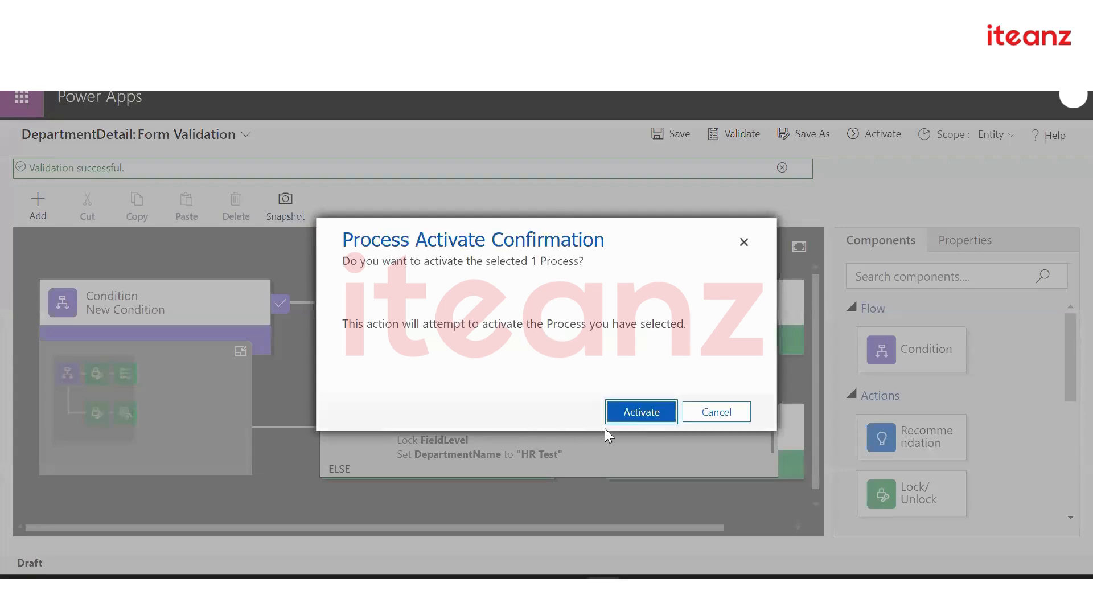
Confirm activation of the Form Validation rule and review its text view
left_click(643, 416)
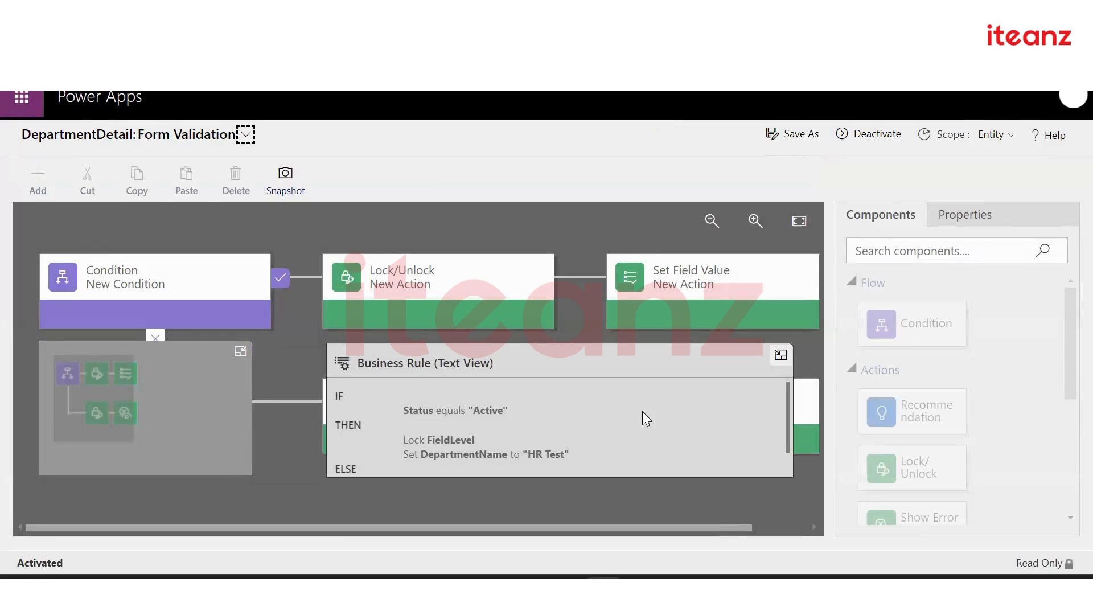
left_click(7, 562)
scroll(642, 420, "down", 2)
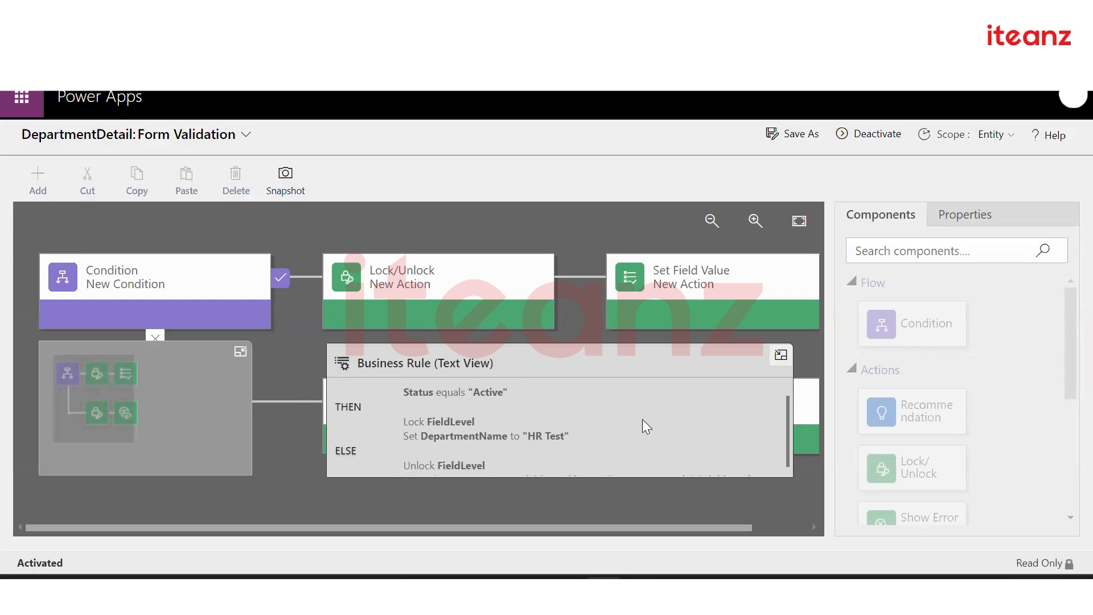
scroll(642, 419, "up", 1)
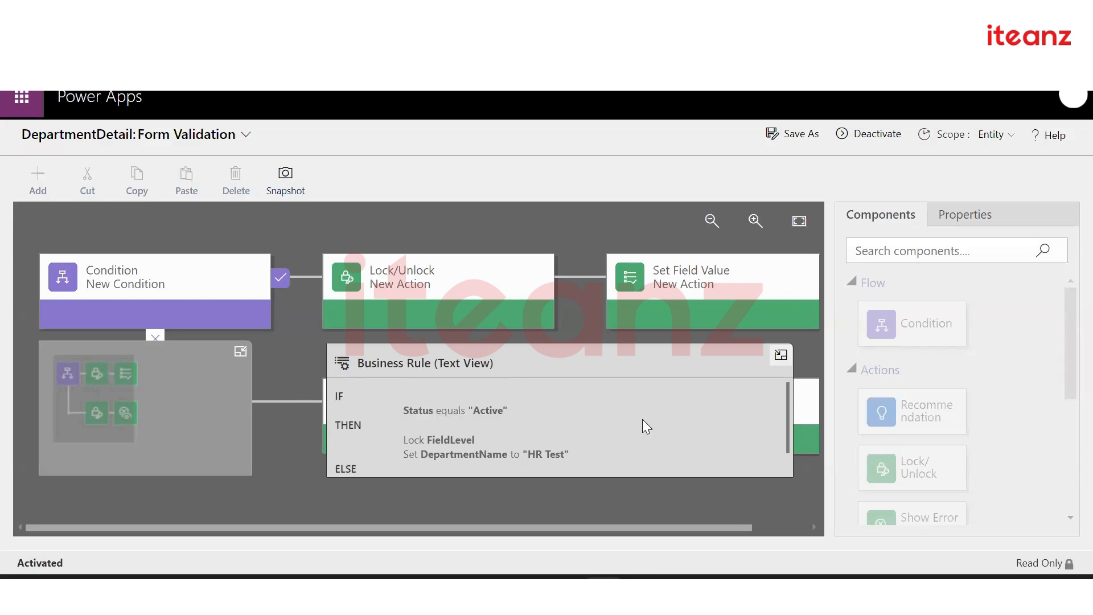
scroll(642, 419, "down", 1)
scroll(646, 426, "up", 1)
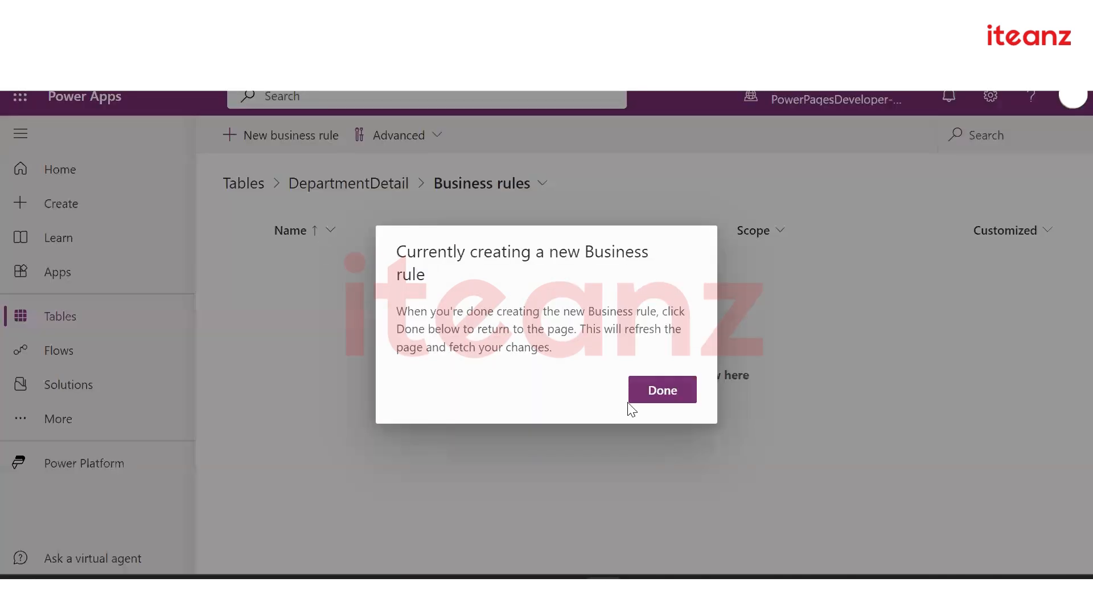
Finish rule creation and verify Form Validation shows On in DepartmentDetail's business rules
left_click(664, 398)
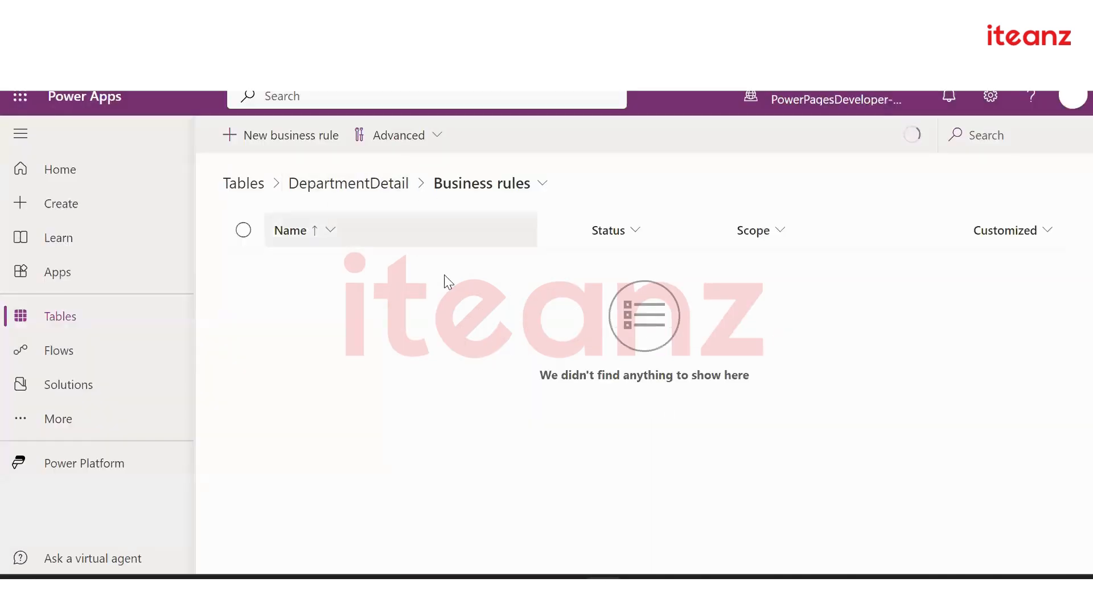
left_click(349, 183)
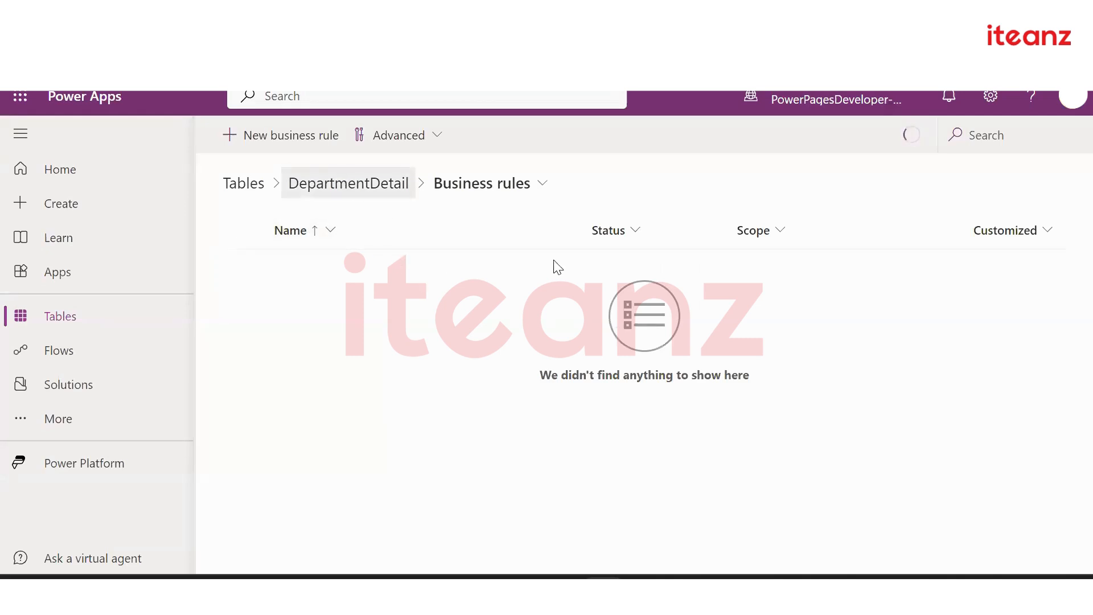
left_click(862, 445)
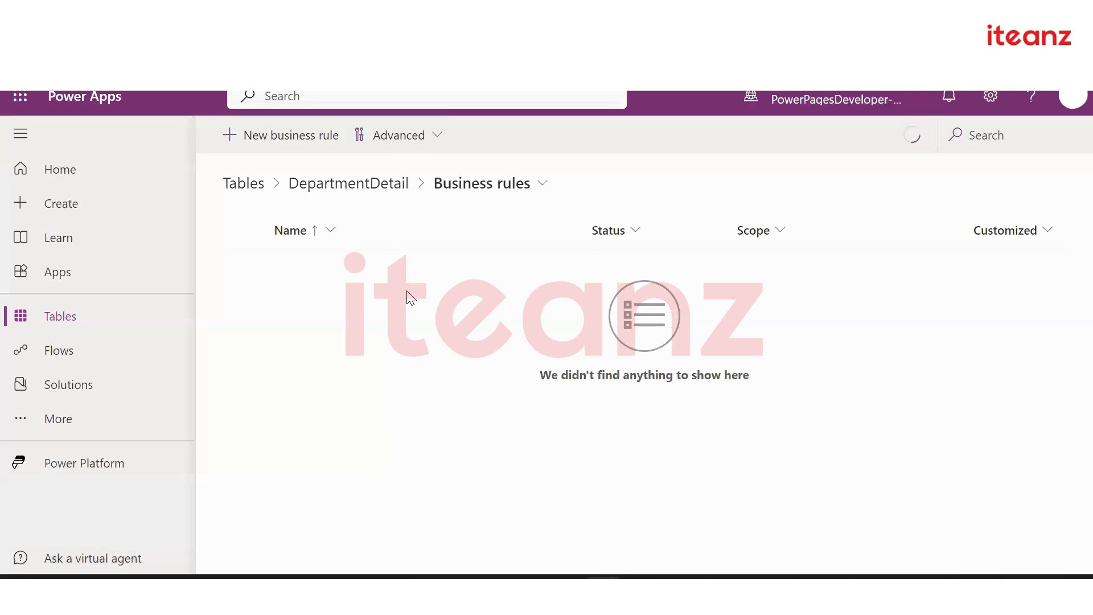
Browse the DepartmentDetail table's advanced options and overview page
left_click(417, 141)
left_click(577, 170)
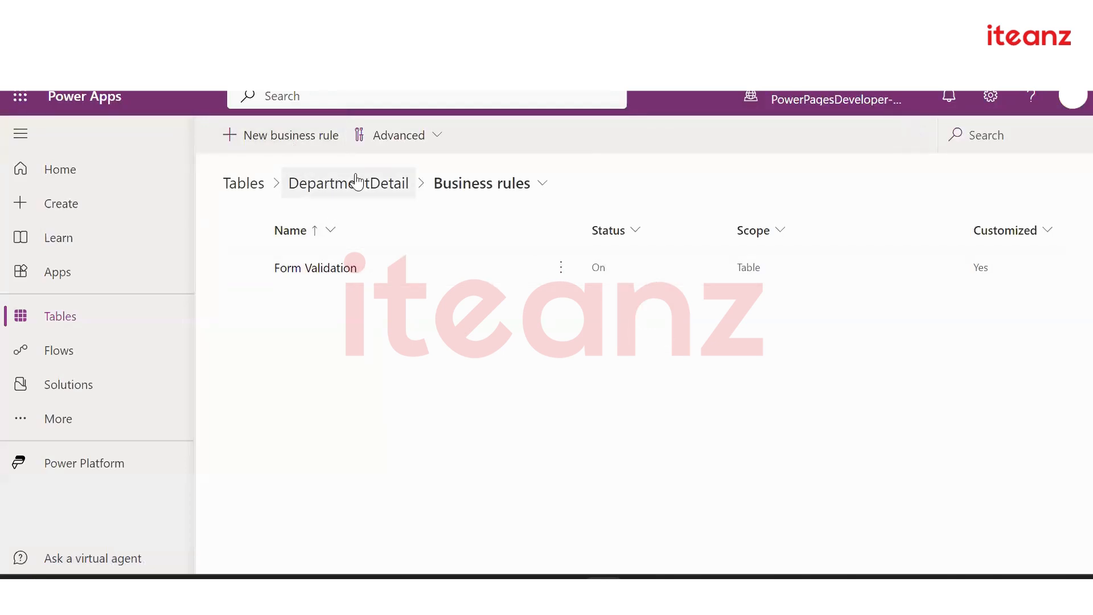
scroll(563, 330, "down", 2)
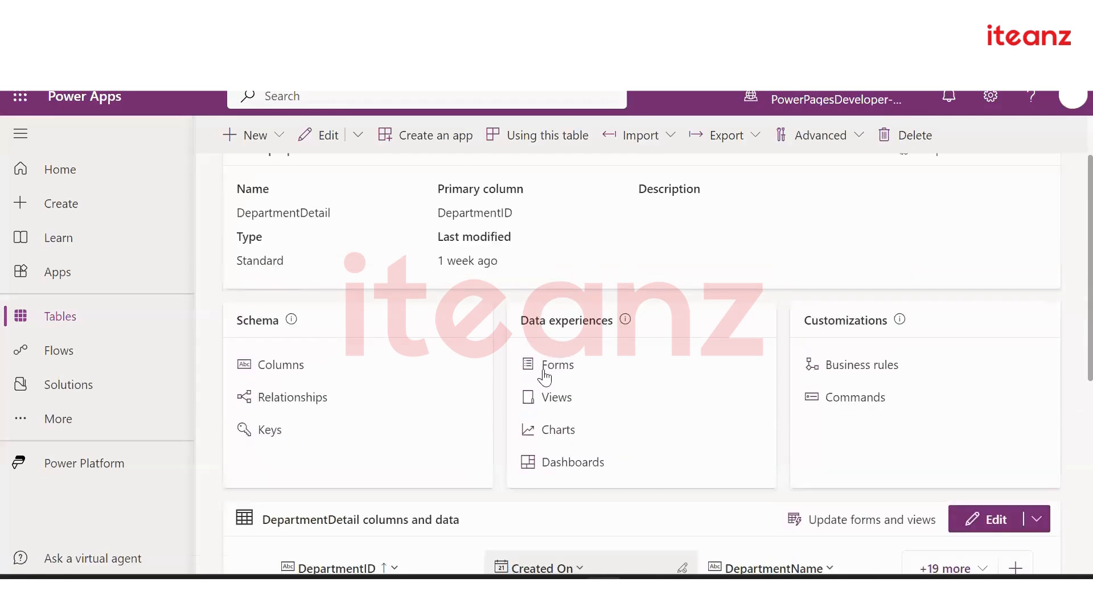
scroll(546, 373, "down", 5)
scroll(547, 373, "down", 1)
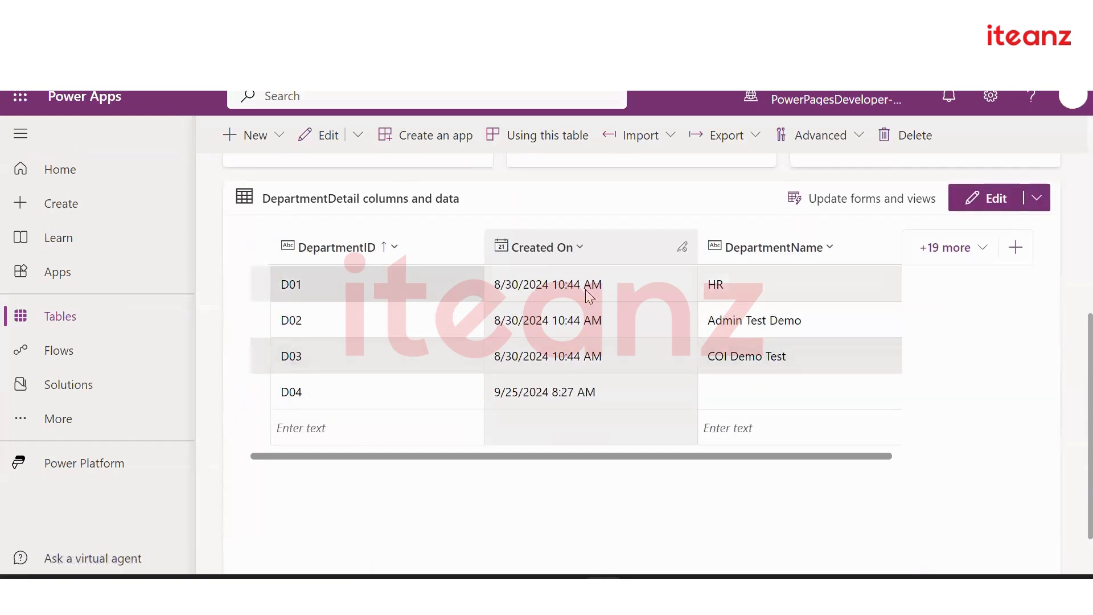
scroll(547, 316, "up", 3)
scroll(546, 316, "up", 2)
Open DepartmentDetail's Forms list and launch the Main form 'Information' in the designer
left_click(552, 306)
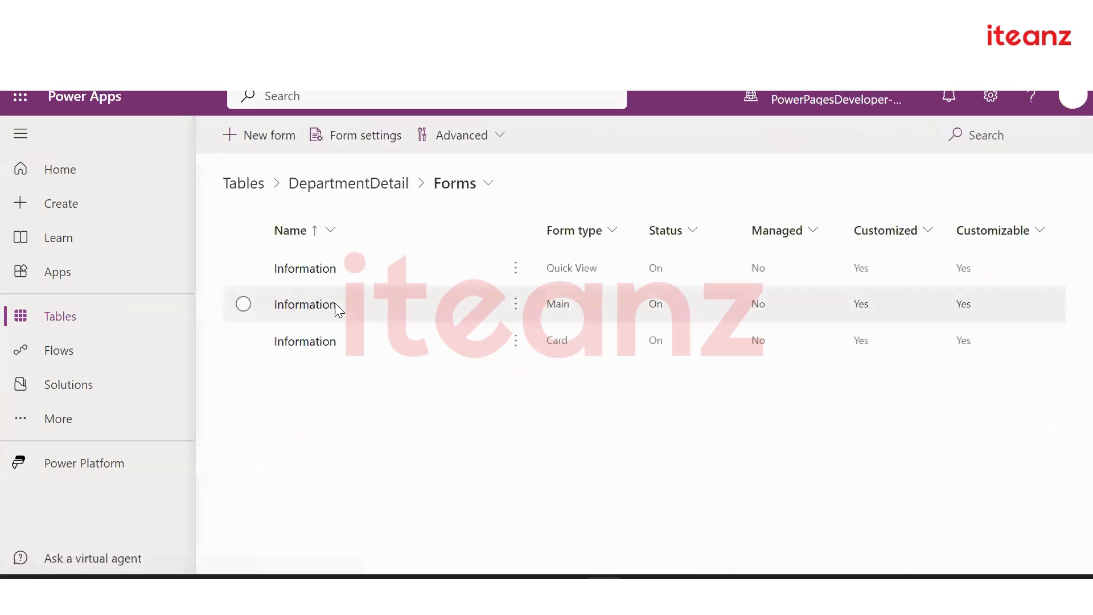
left_click(326, 307)
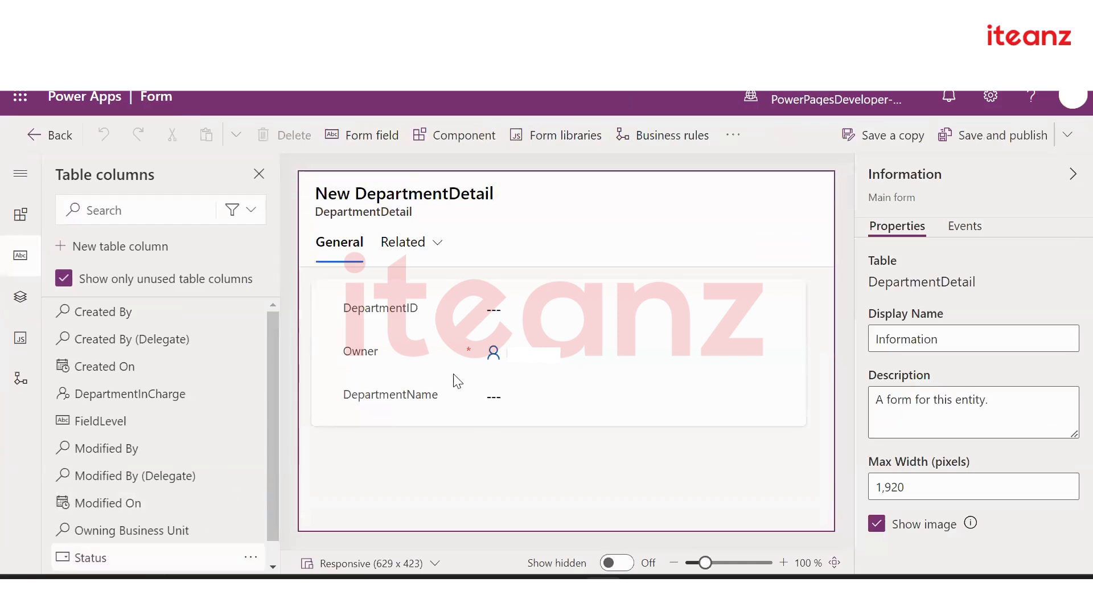
Add the Status and FieldLevel columns below DepartmentName on the Information form
left_click_drag(477, 392, 476, 396)
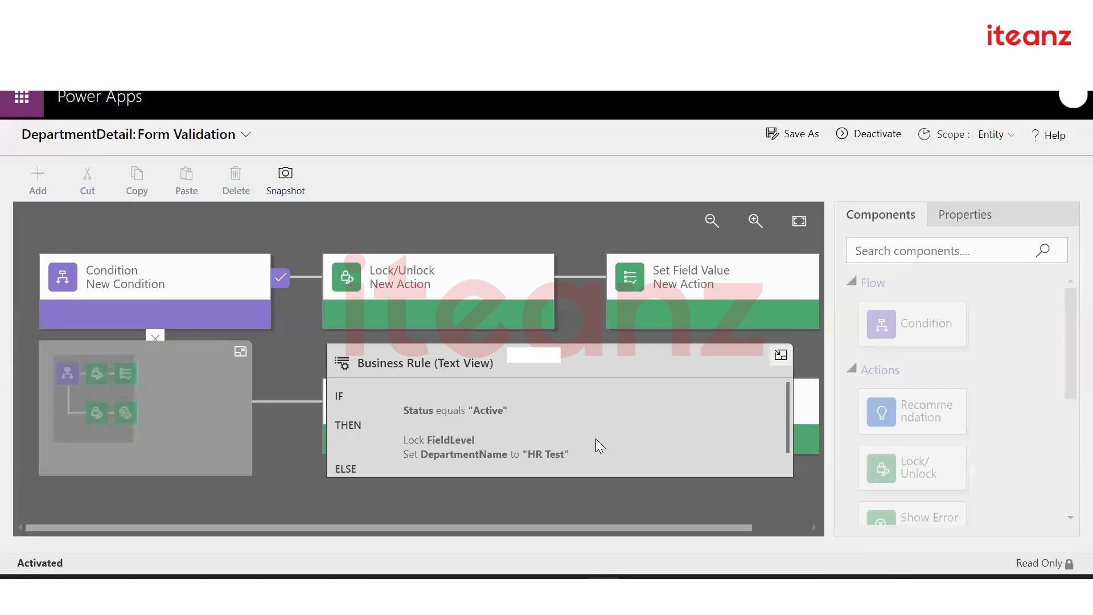
scroll(596, 438, "down", 2)
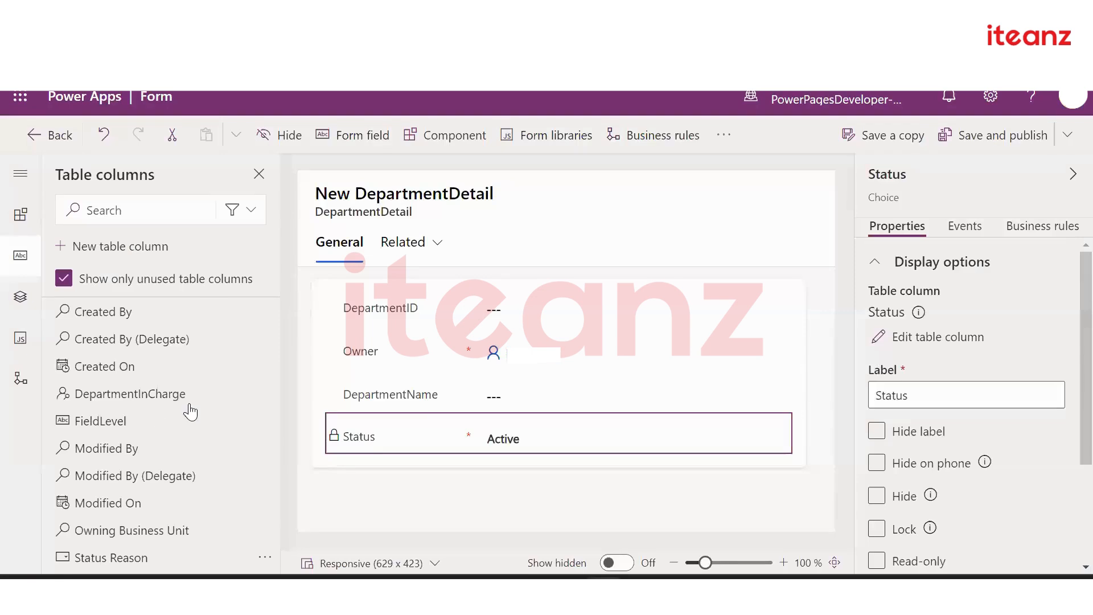
left_click(187, 420)
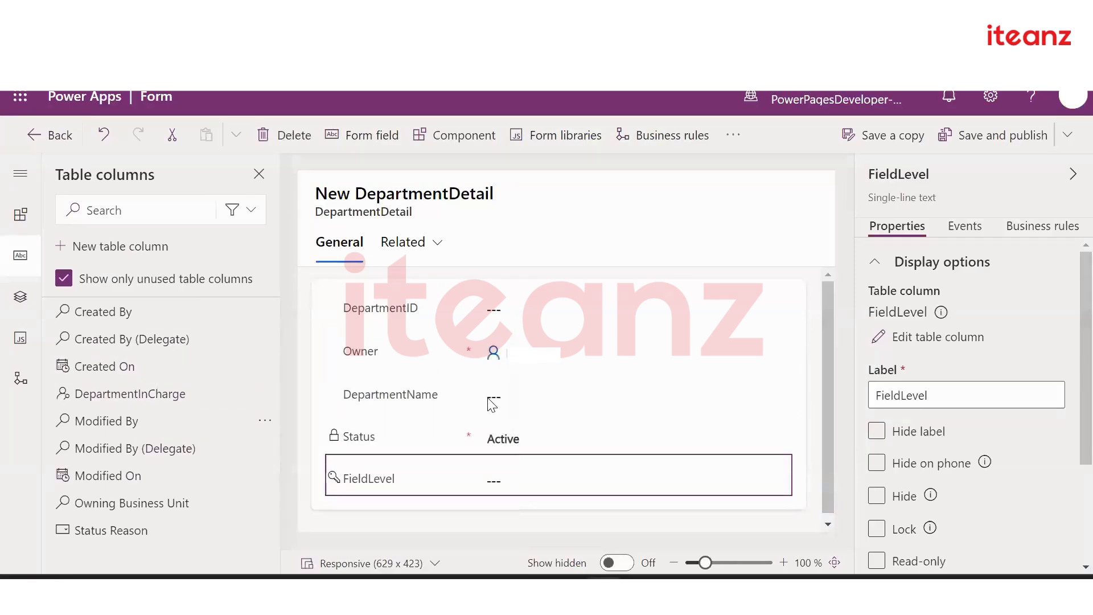
Save and publish the Information form, then return to the Forms list
left_click(969, 136)
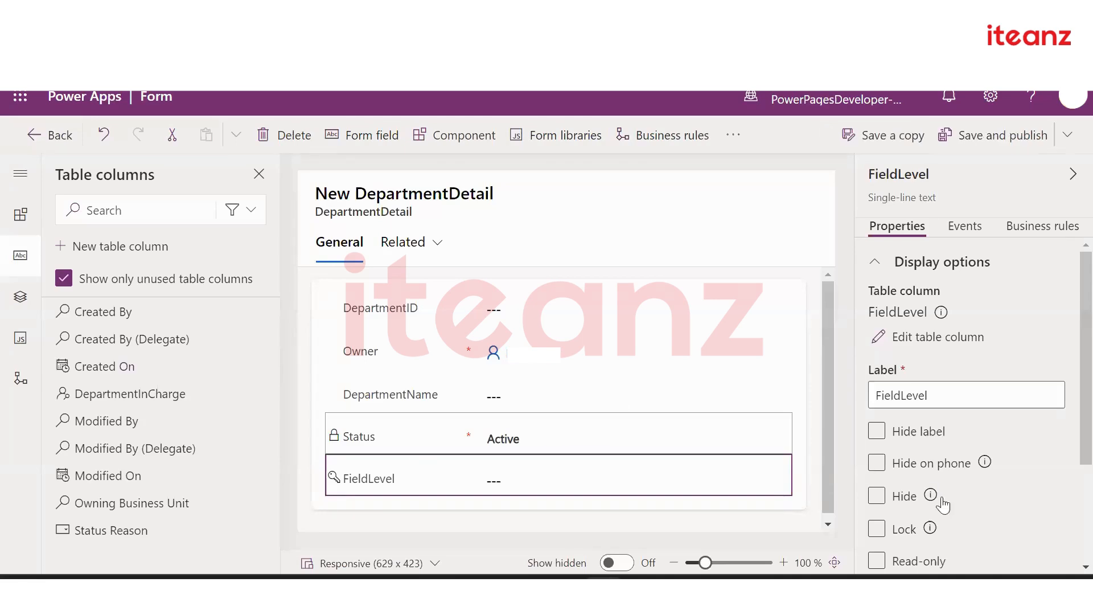
scroll(942, 504, "down", 3)
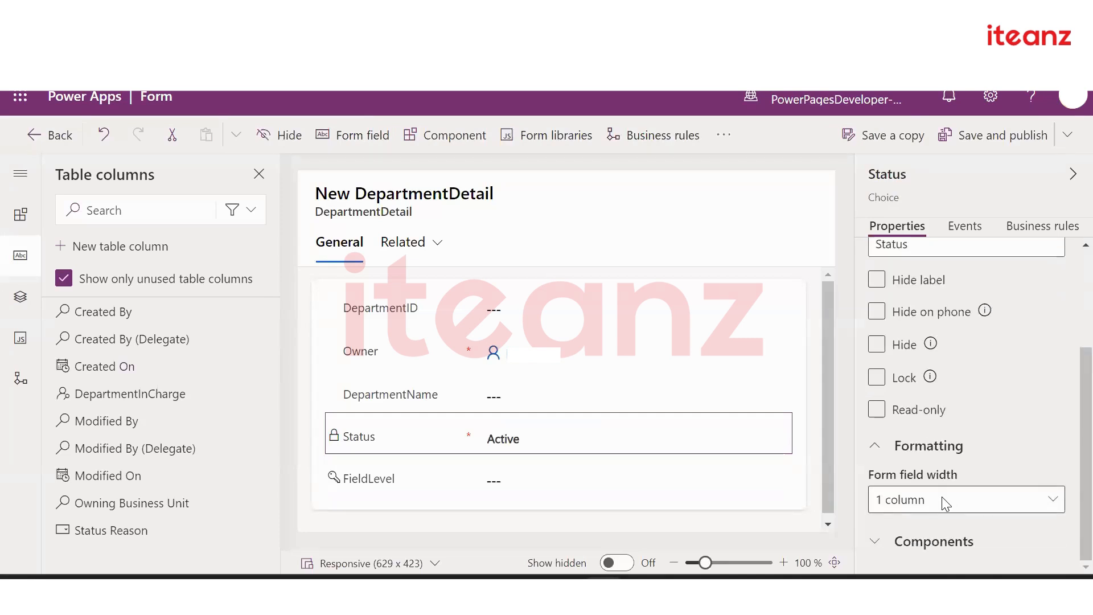
scroll(942, 496, "up", 3)
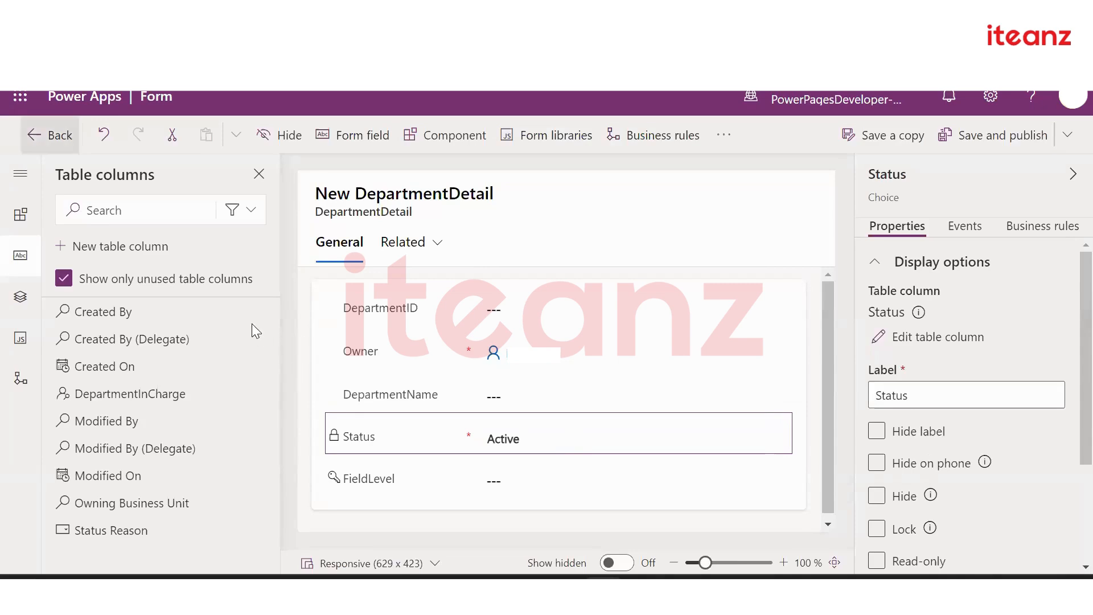
left_click(48, 134)
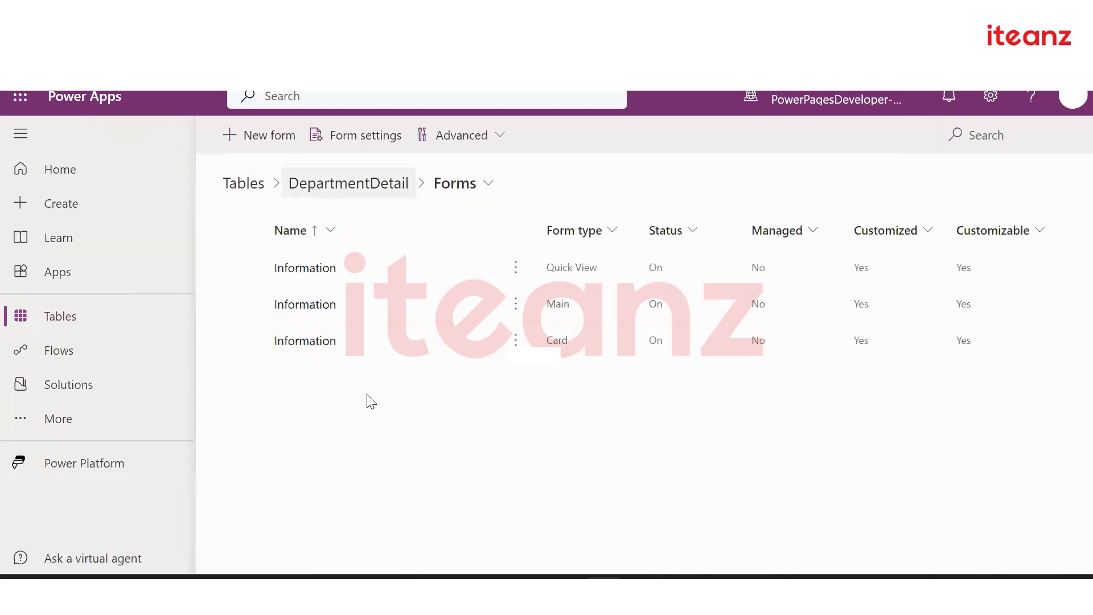
Open the DepartmentDetail table data for editing in a new tab
scroll(261, 478, "down", 5)
scroll(265, 463, "up", 2)
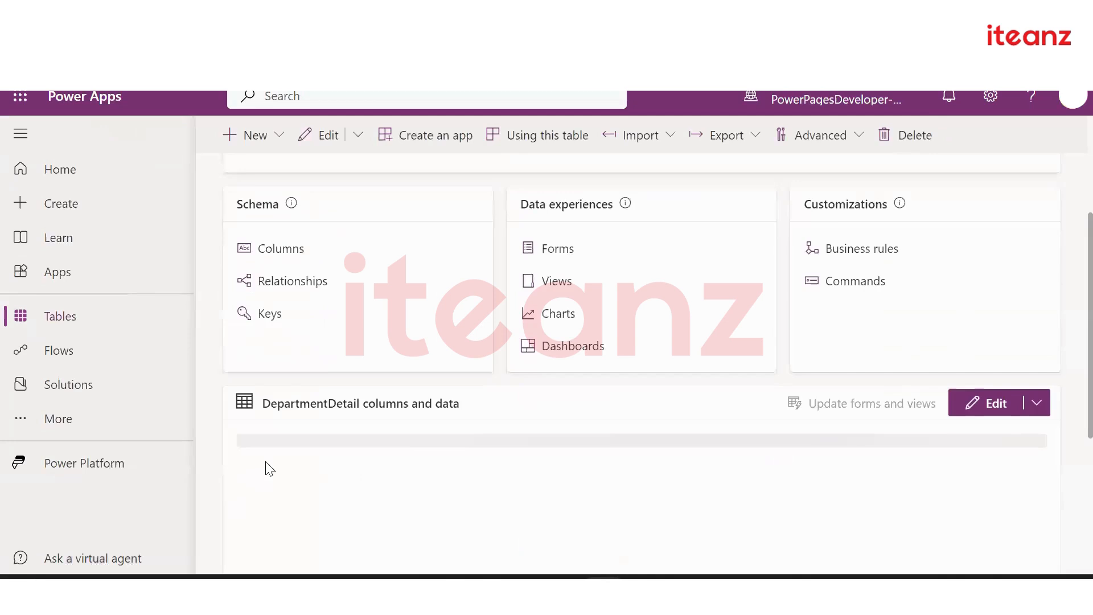
scroll(288, 275, "down", 6)
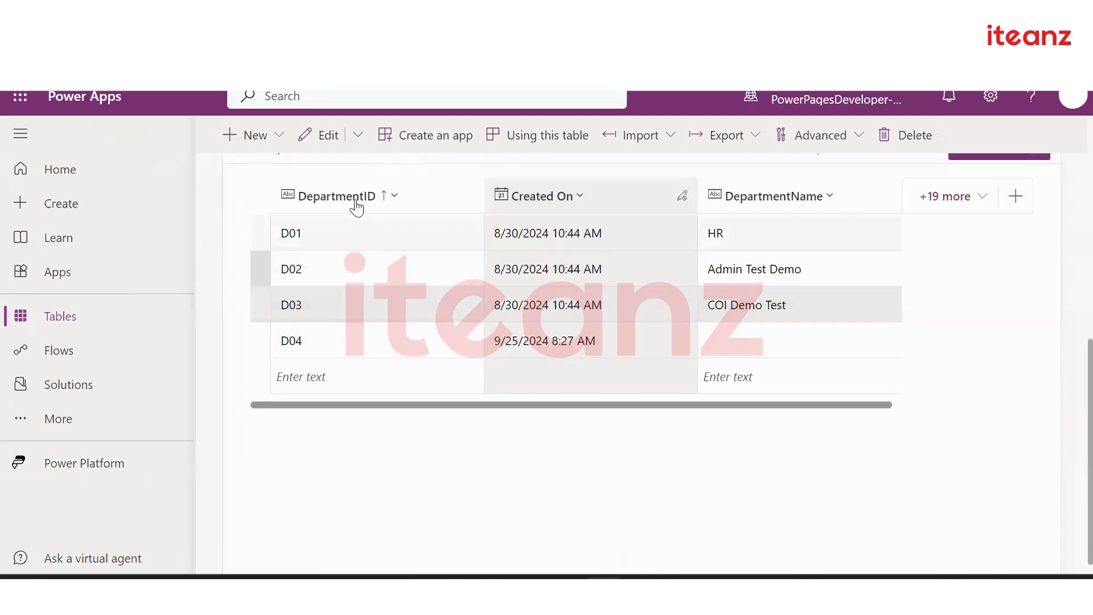
left_click(358, 135)
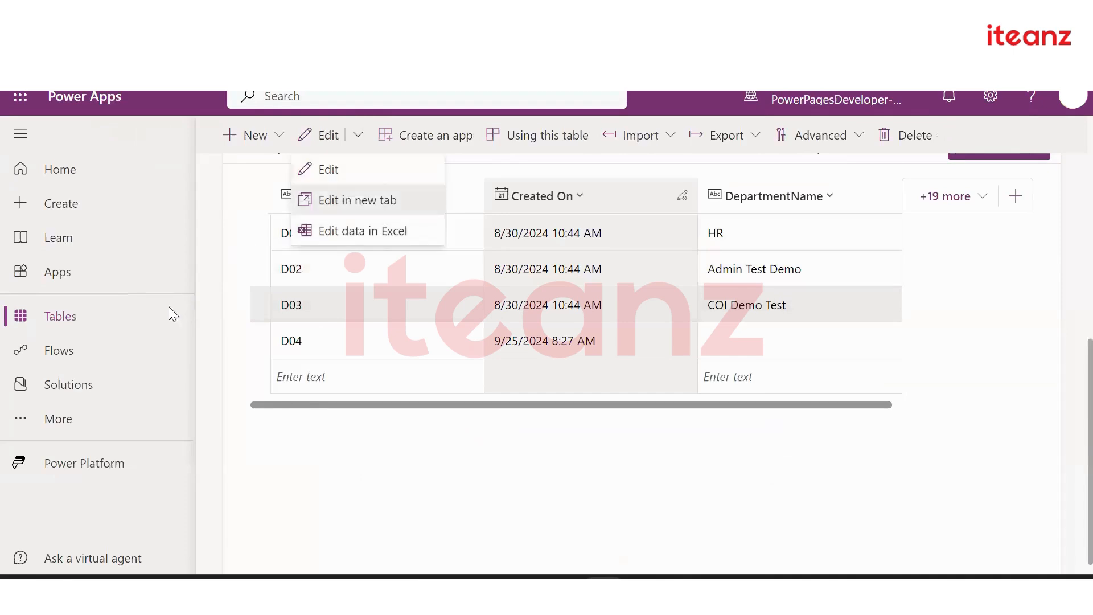
left_click(356, 200)
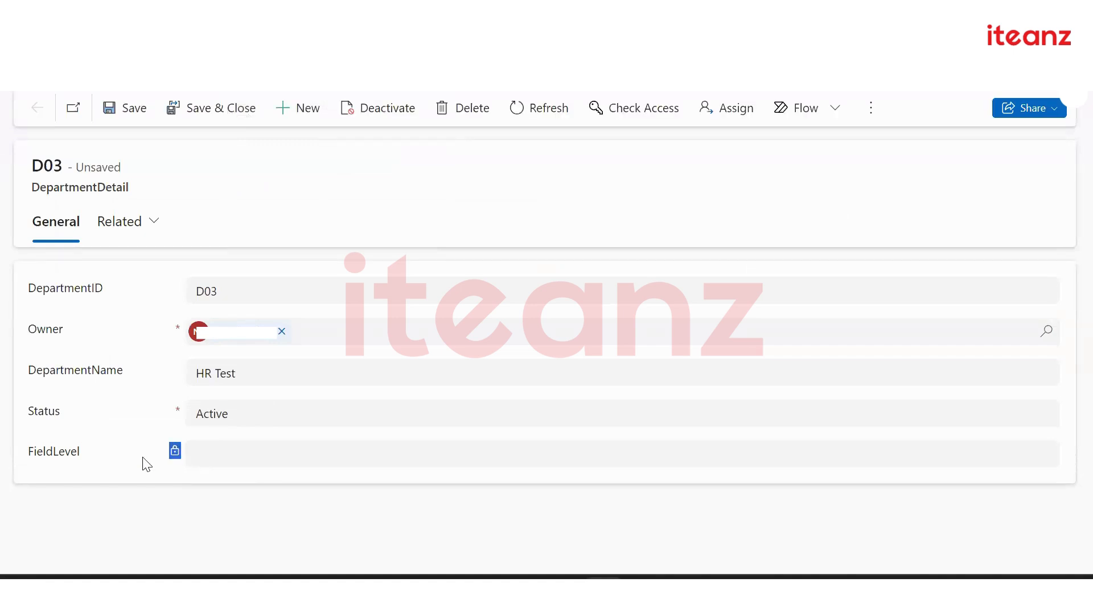
Change the D03 record's Status to Inactive to trigger the FieldLevel error
left_click_drag(27, 370, 129, 377)
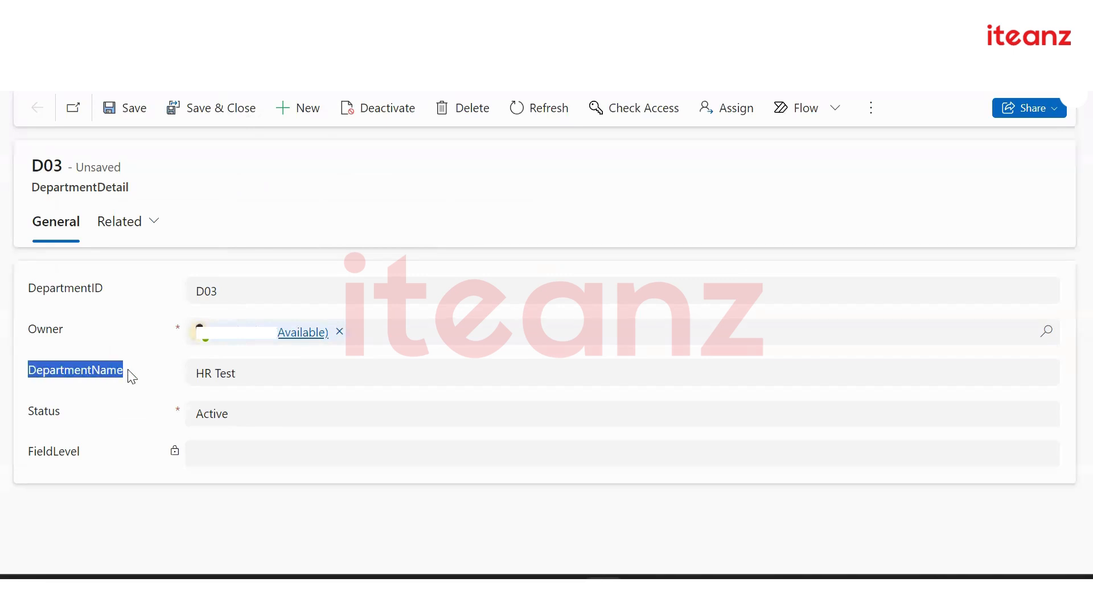
left_click(254, 378)
left_click(245, 419)
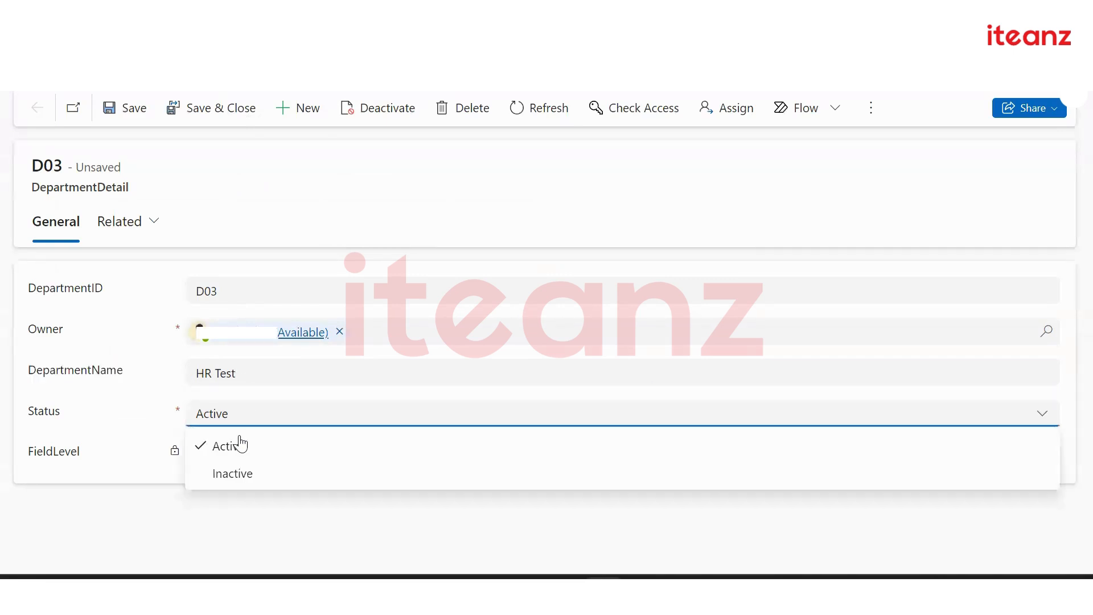
left_click(240, 470)
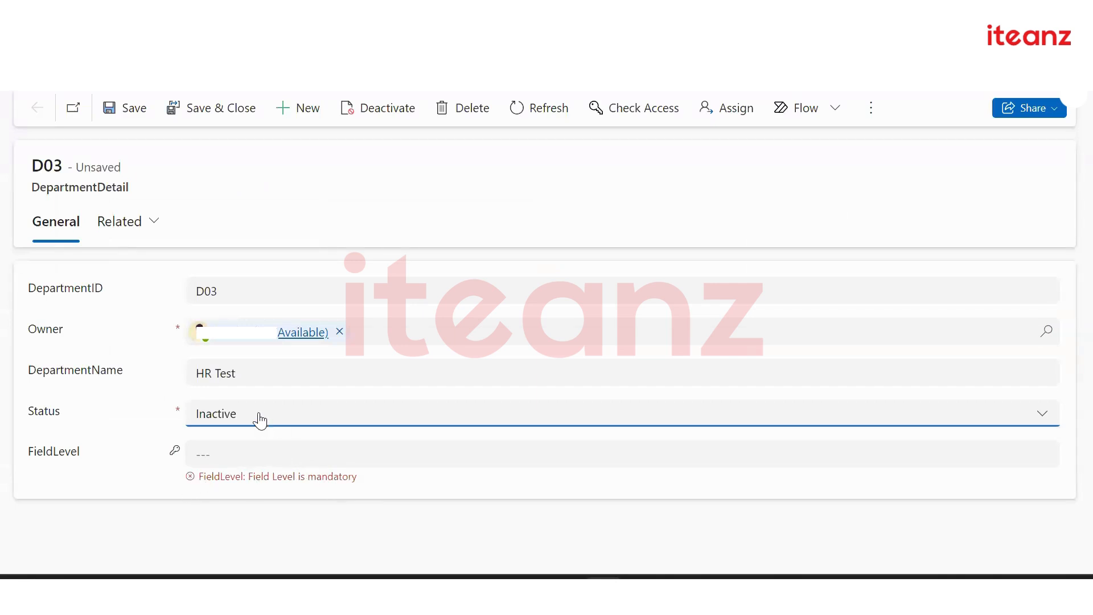
Restore Status to Active, then switch back to the Form Validation business rule
left_click_drag(249, 374, 195, 377)
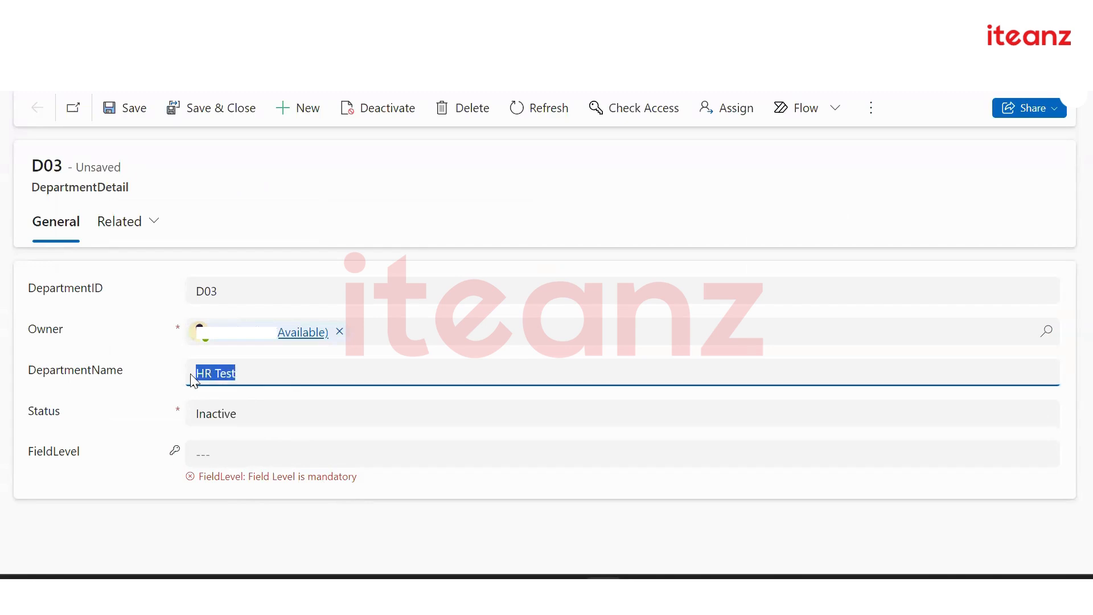
left_click(152, 398)
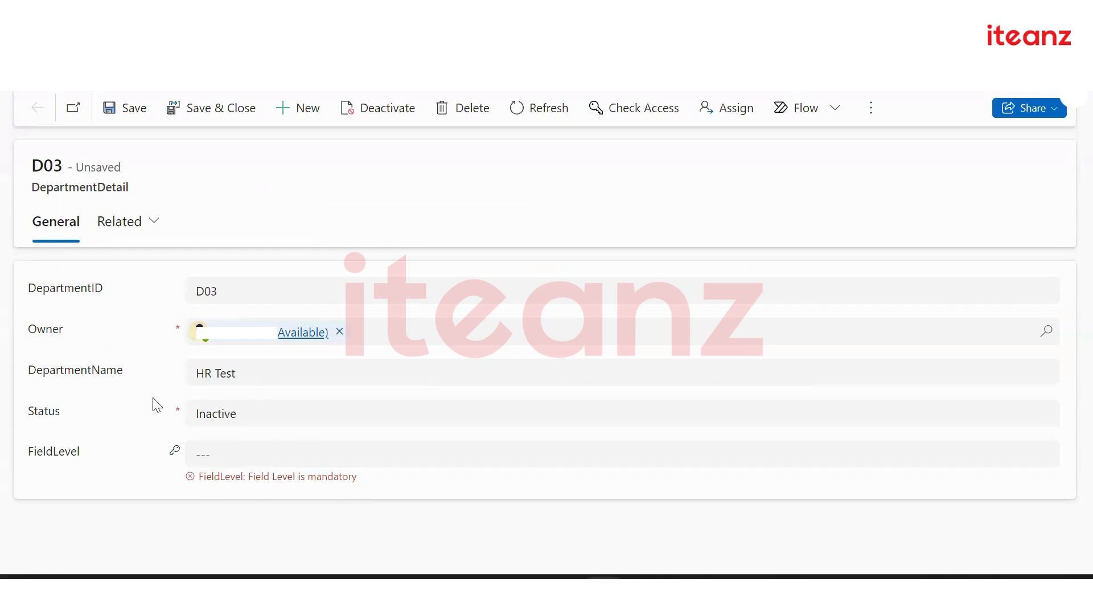
left_click(246, 419)
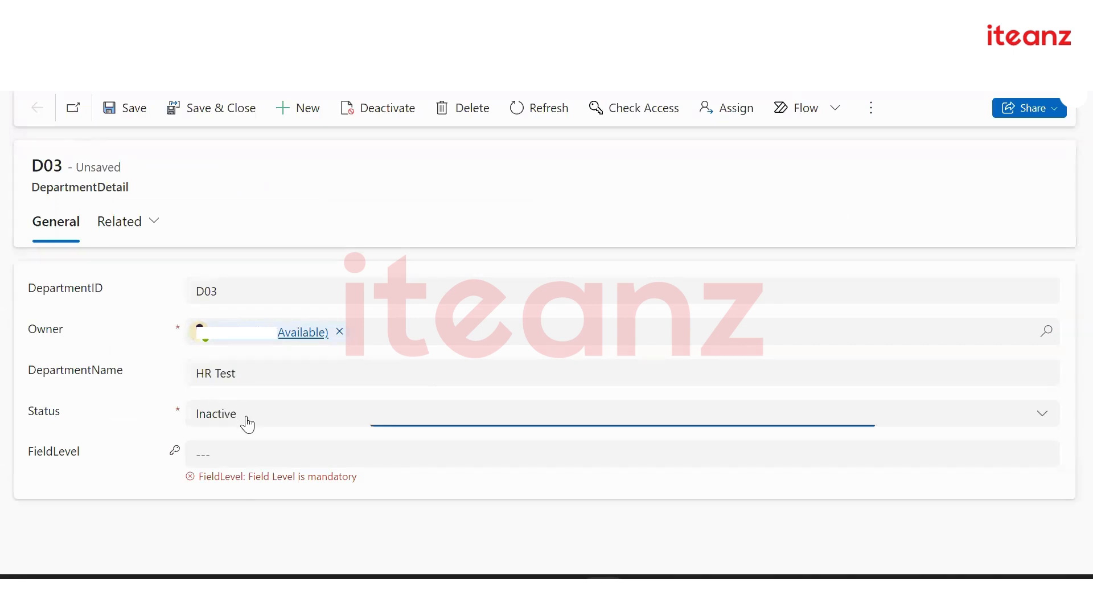
left_click(255, 445)
left_click(148, 418)
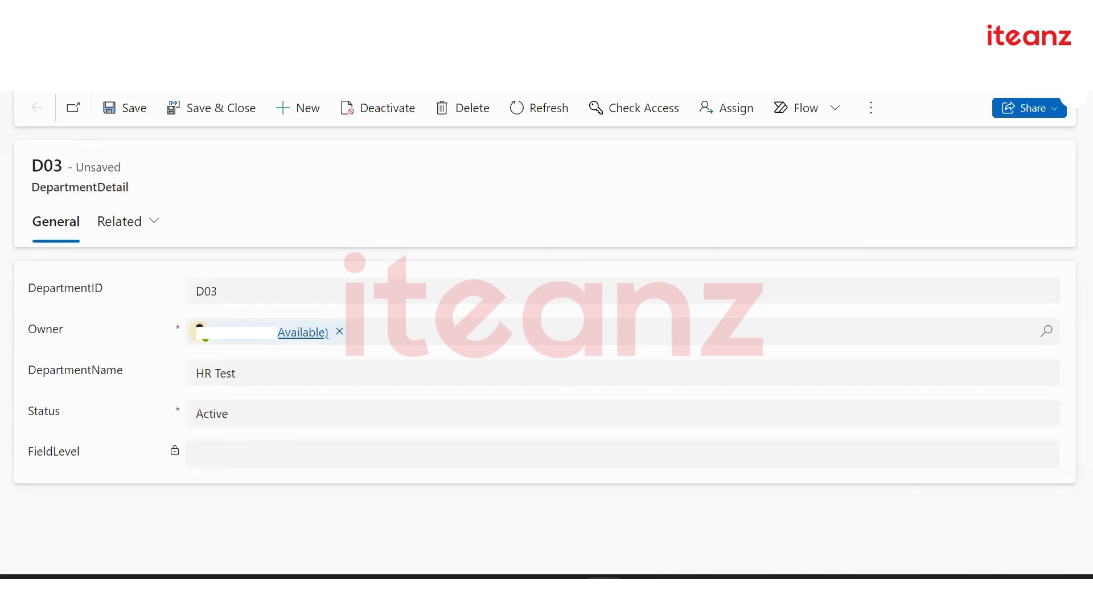
left_click(250, 16)
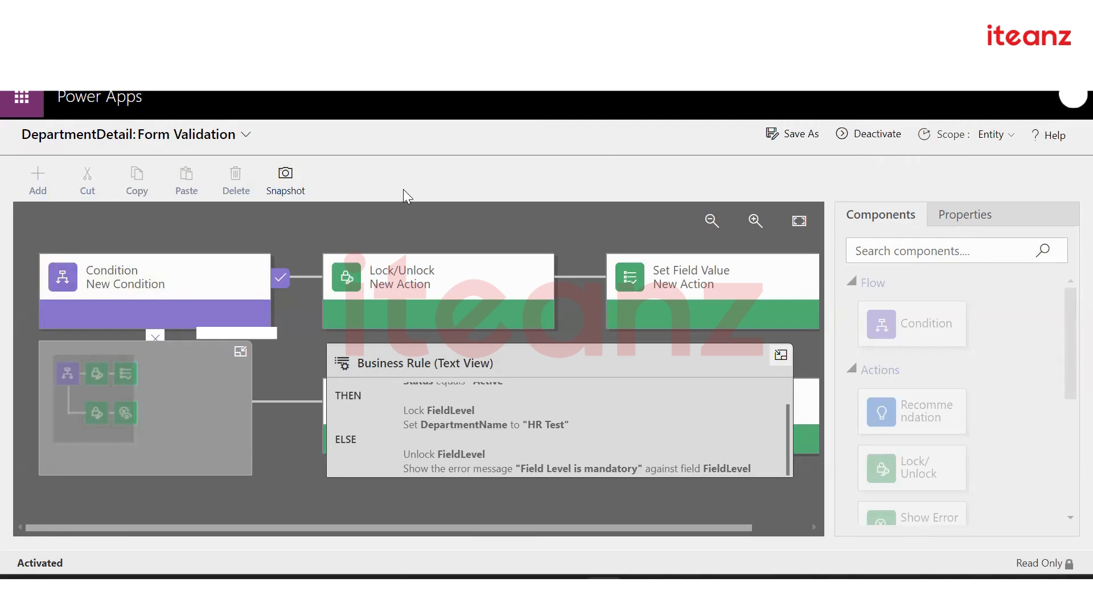
Check the Form Validation rule's Condition properties, then close the table editor and return to Power Apps Home
left_click(187, 285)
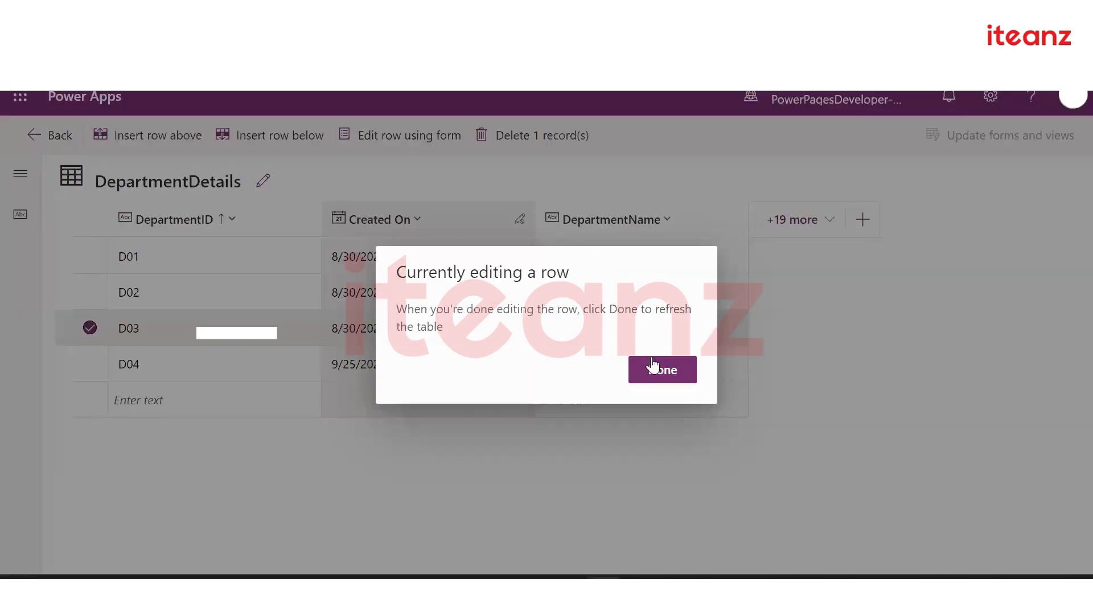
left_click(653, 365)
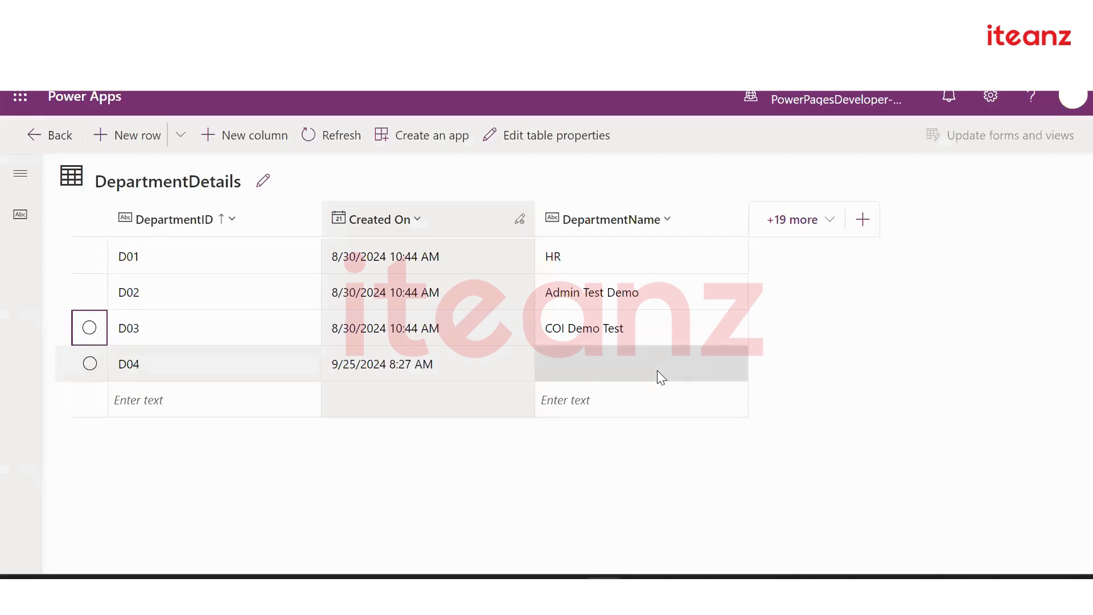
left_click(52, 138)
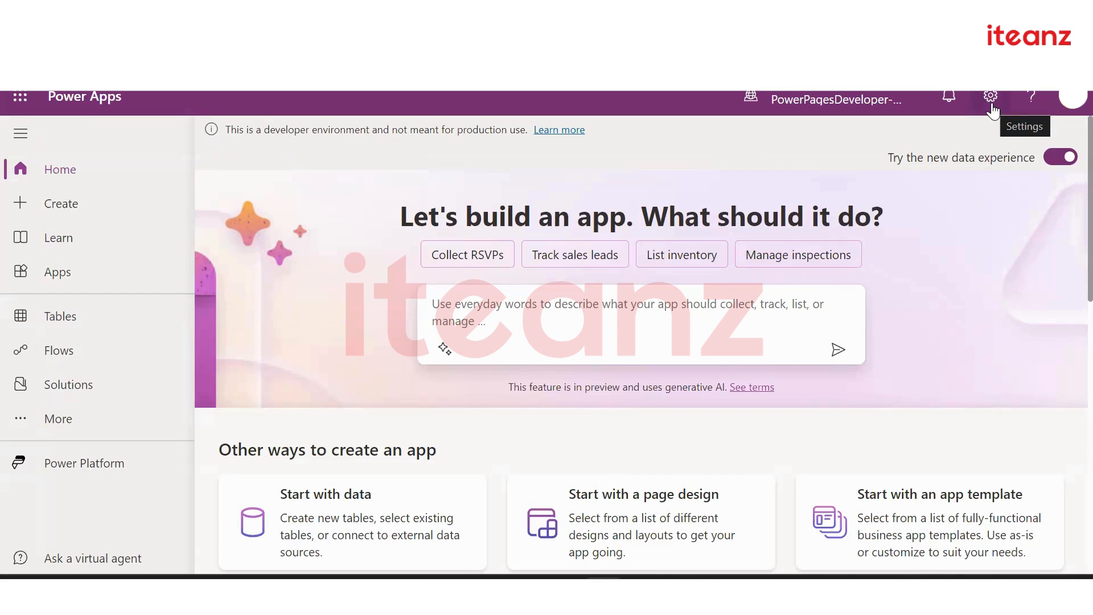
left_click(140, 468)
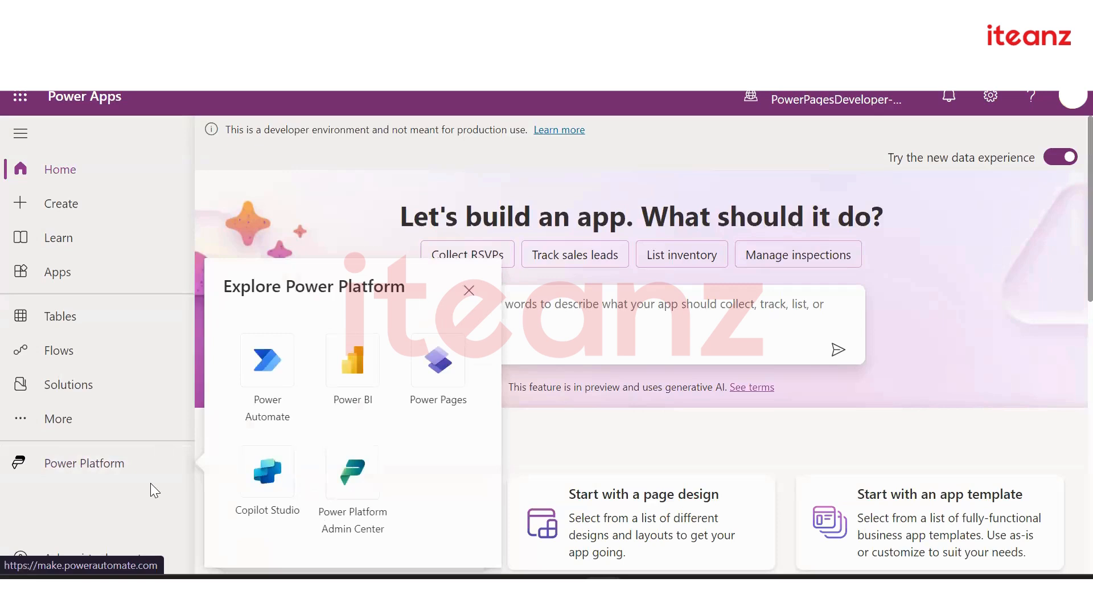
left_click(469, 290)
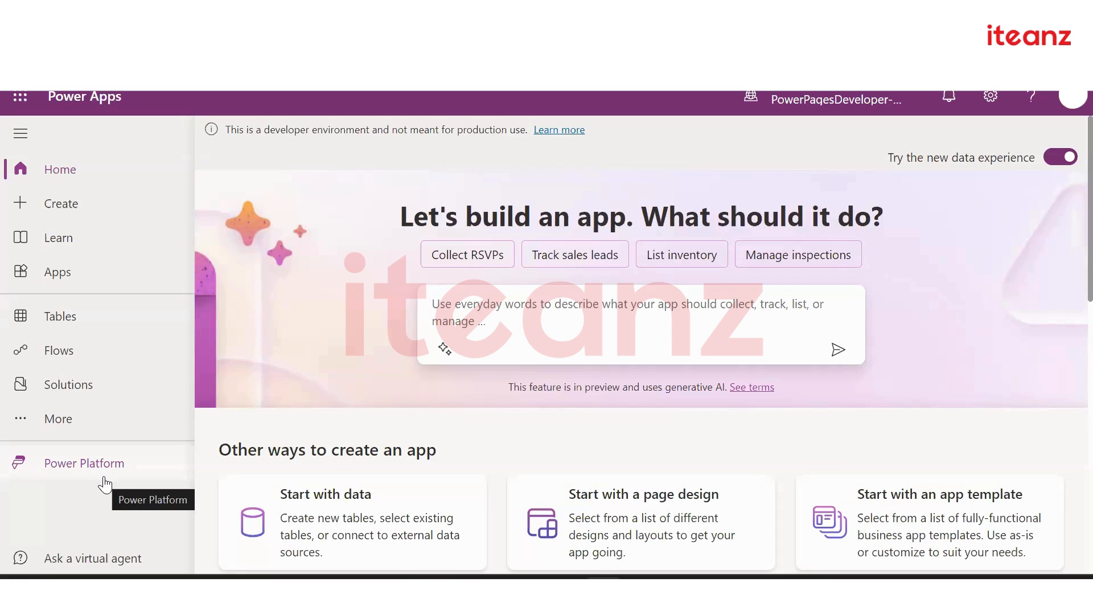
left_click(146, 473)
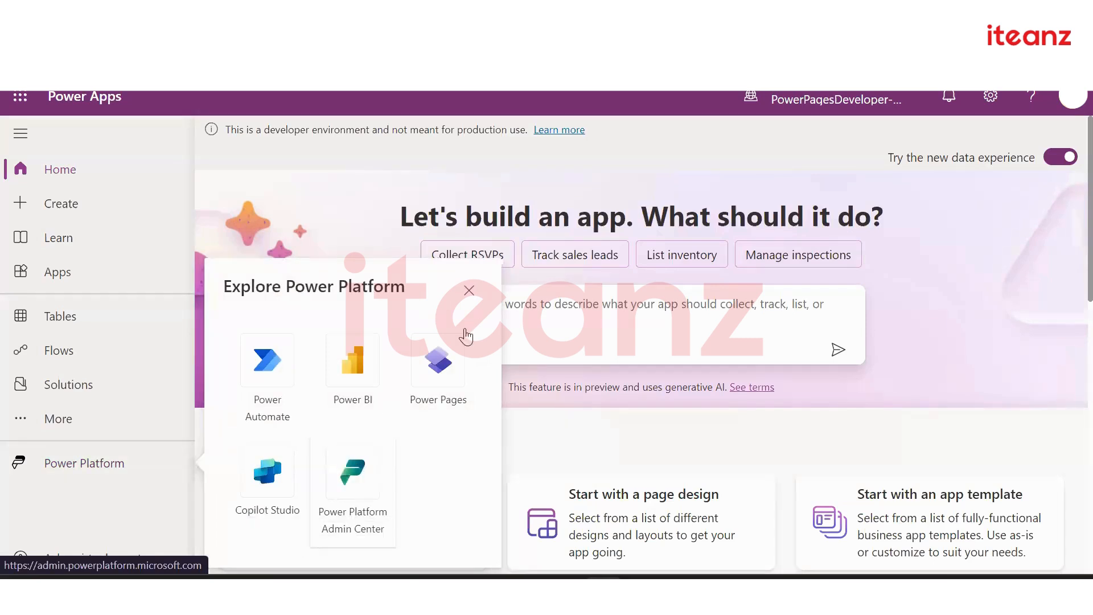
left_click(361, 218)
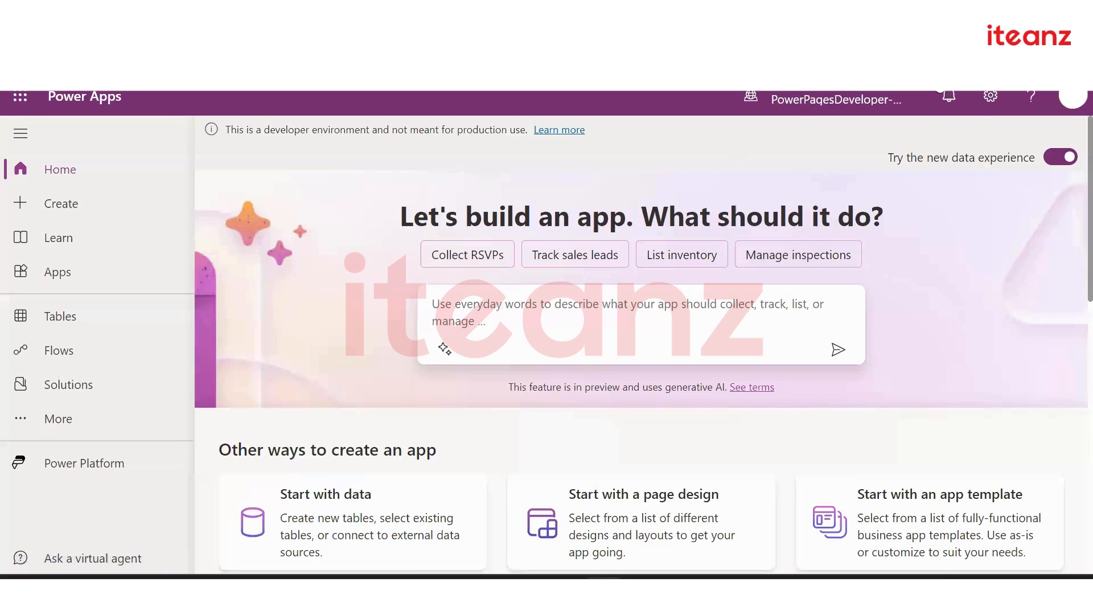
Open the environment's Advanced settings from the Power Apps Settings gear
left_click(991, 96)
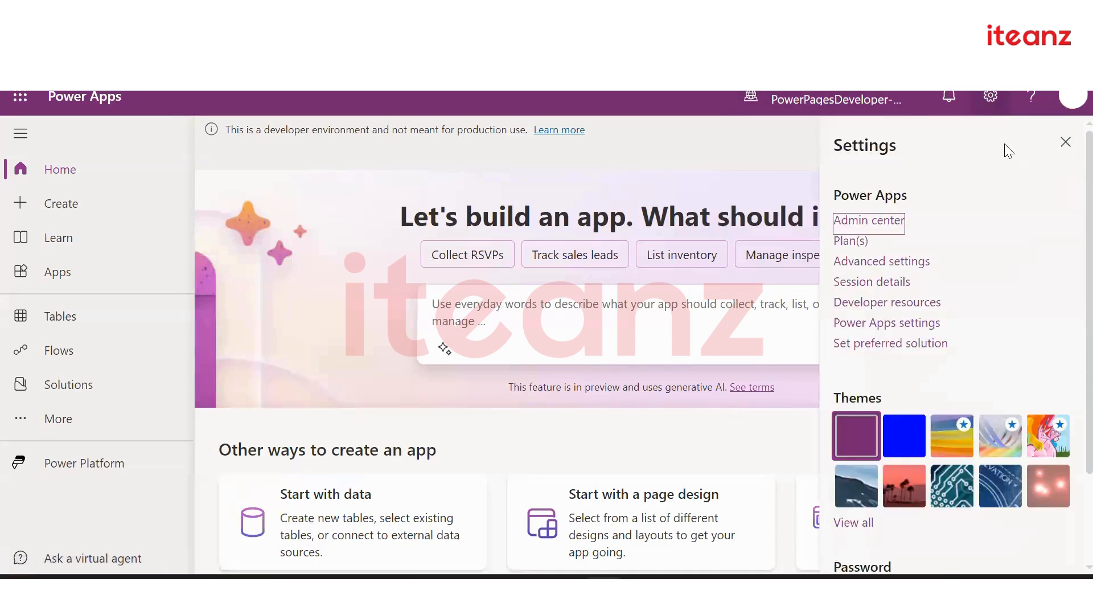
left_click(868, 262)
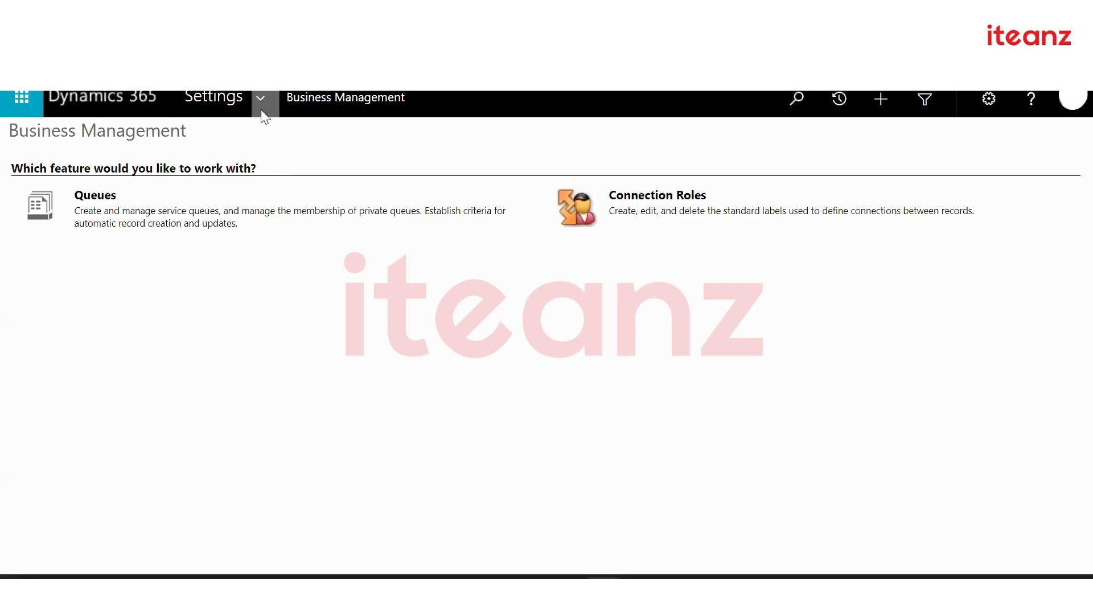
Go to the Settings area and open Security under System in Dynamics 365
left_click(260, 101)
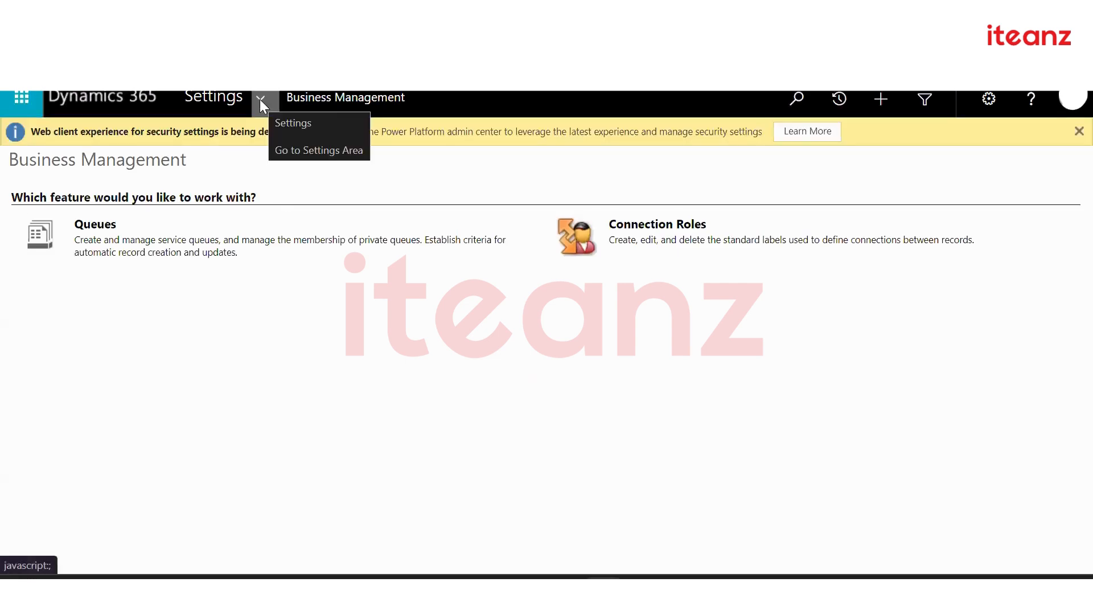
left_click(266, 96)
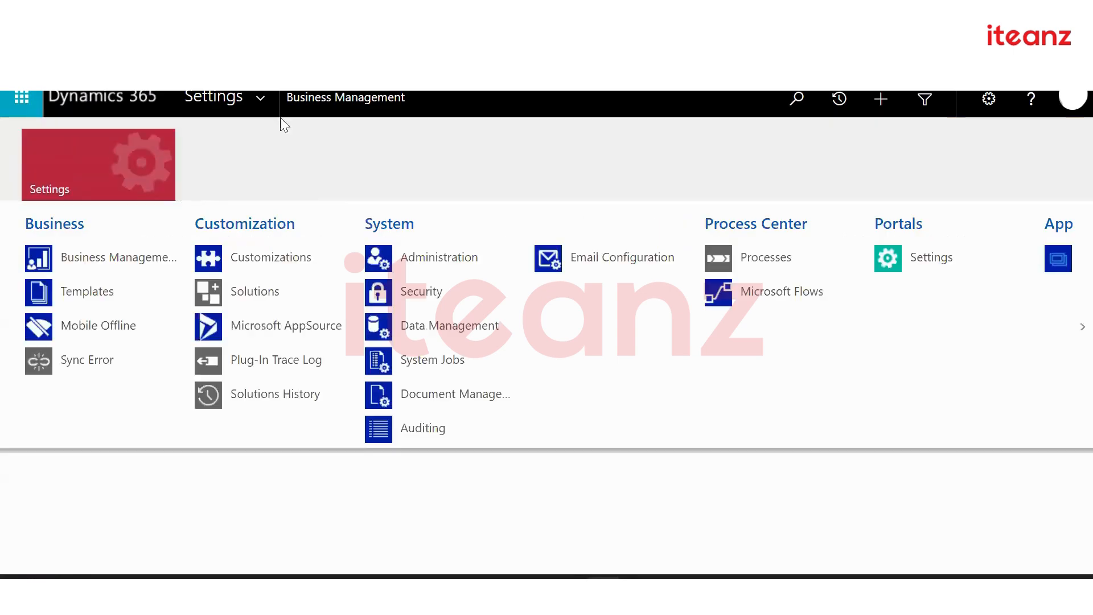
left_click(420, 293)
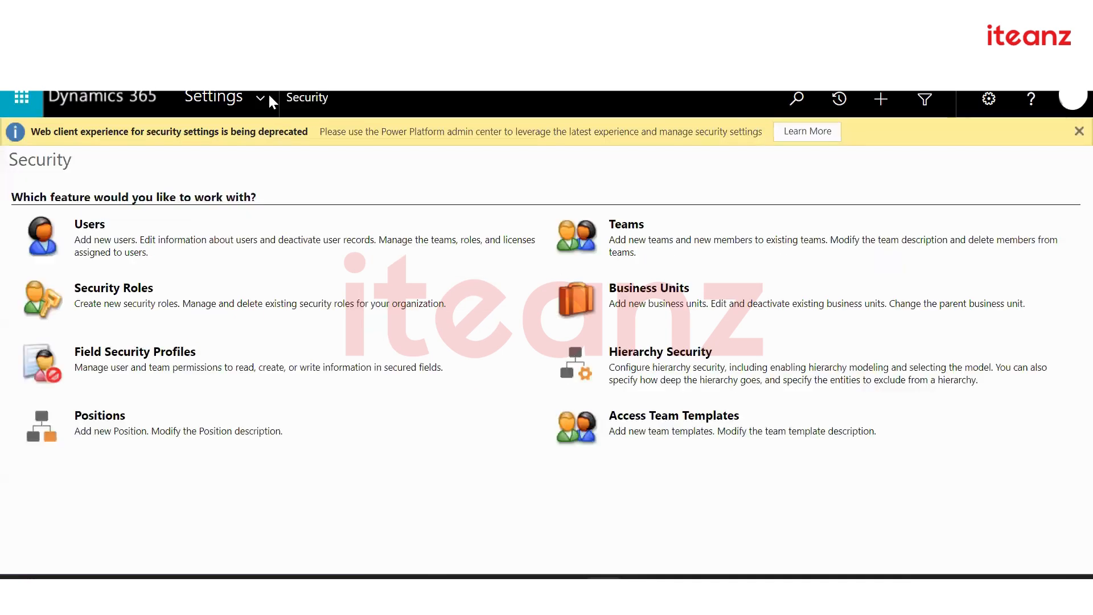
left_click(267, 94)
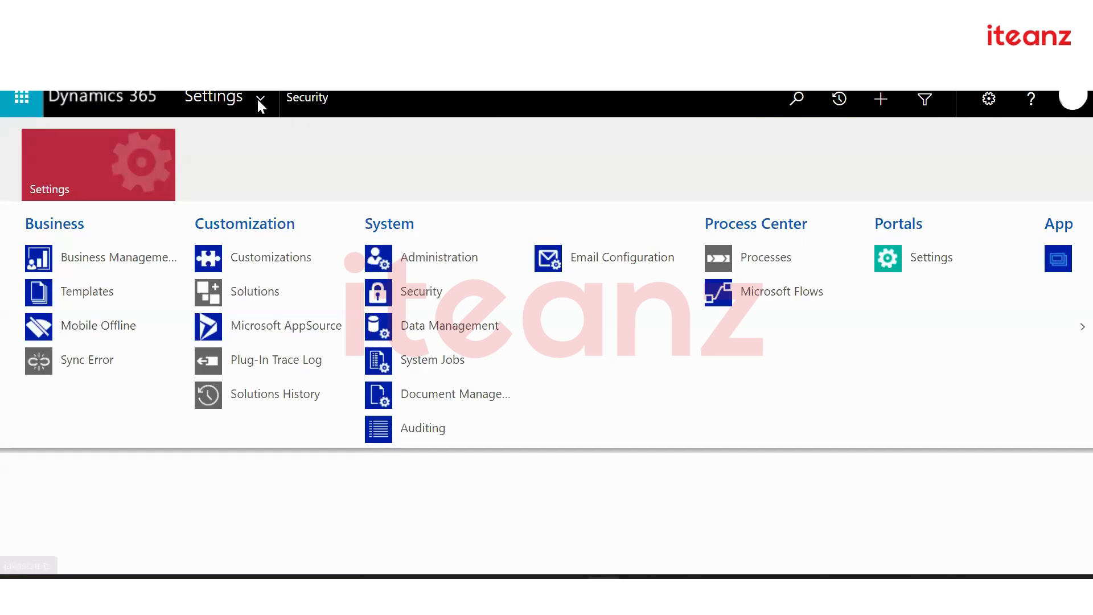
left_click(418, 292)
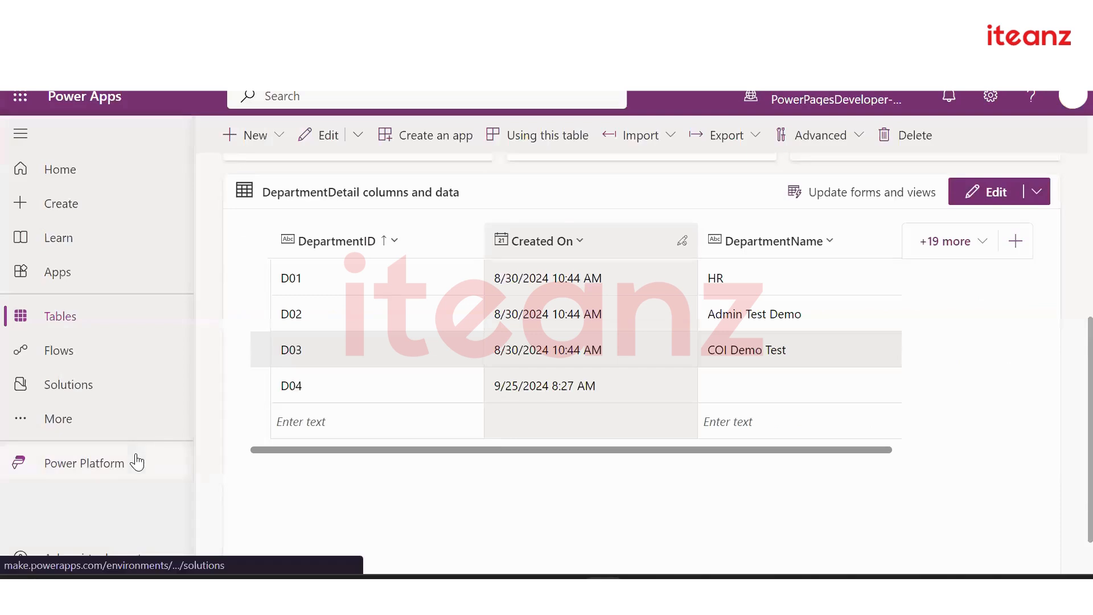
left_click(139, 459)
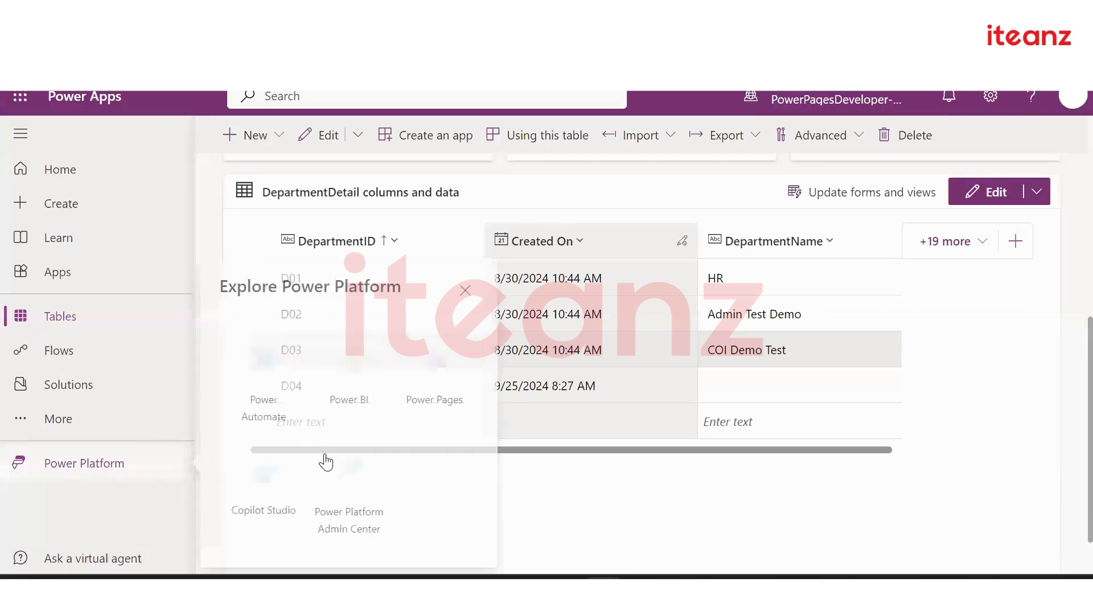
left_click(353, 478)
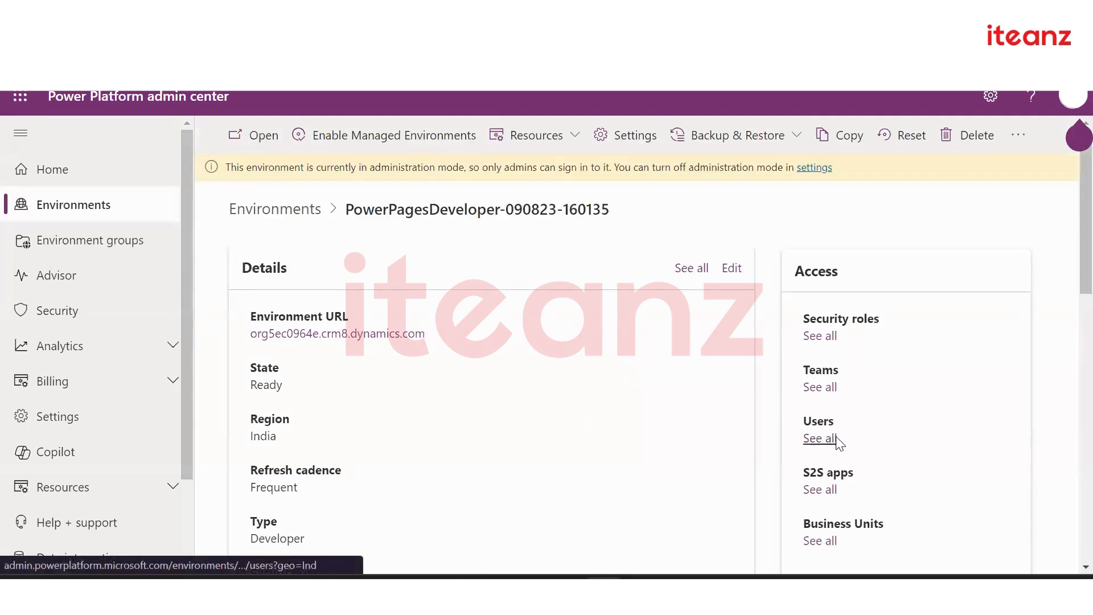
left_click(820, 438)
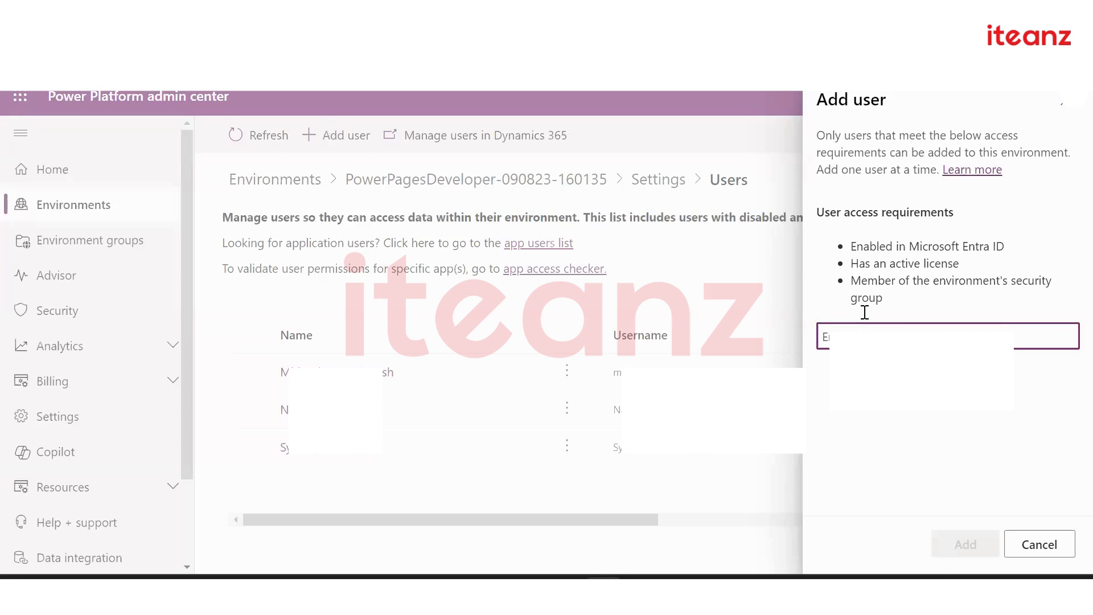
Search for the user by e-mail, pick the suggestion, and add them to PowerPagesDeveloper
type("m")
left_click(947, 398)
left_click(952, 541)
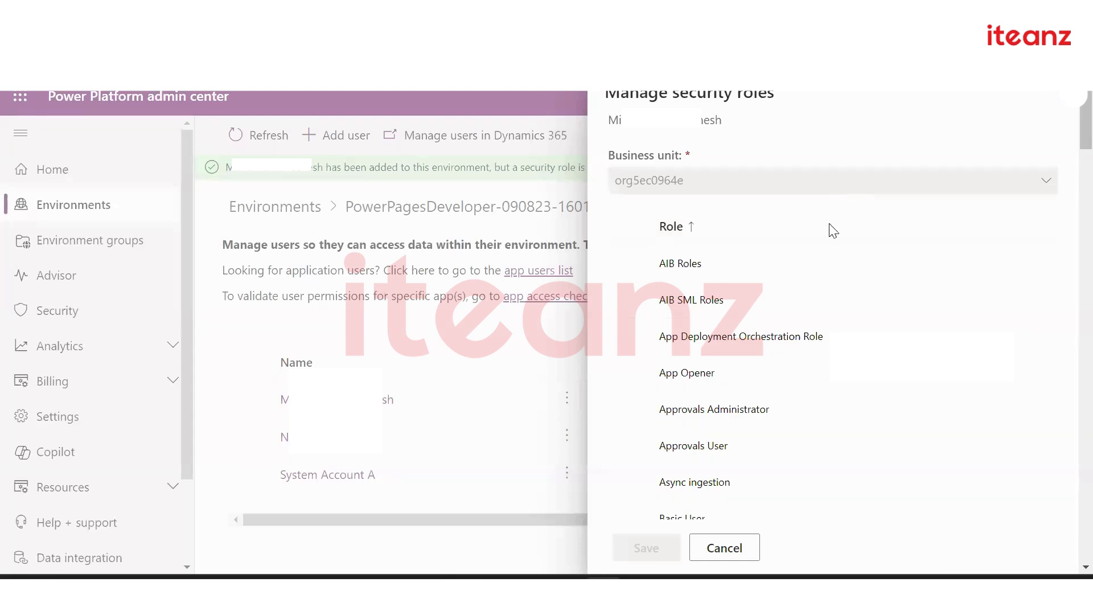
scroll(854, 341, "down", 2)
scroll(852, 263, "up", 2)
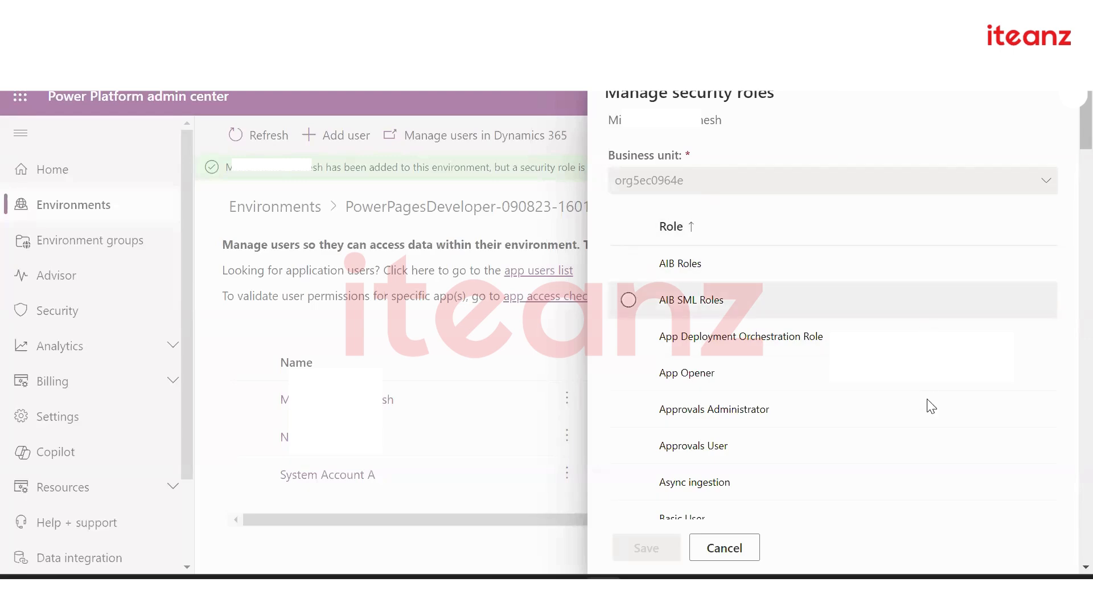
scroll(927, 401, "down", 10)
scroll(932, 406, "down", 7)
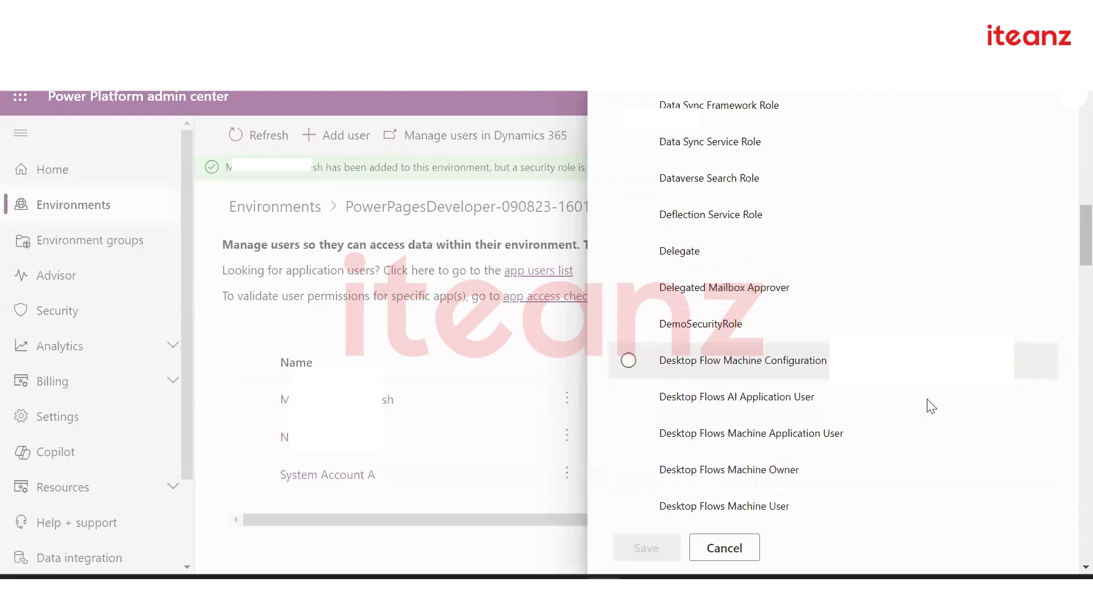
scroll(932, 406, "up", 4)
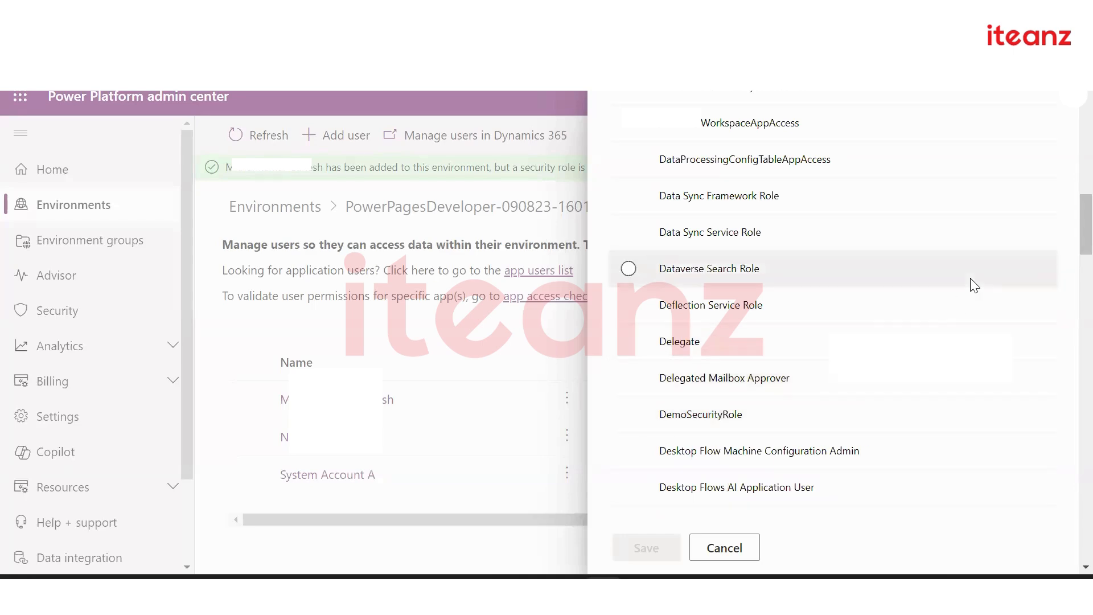
scroll(970, 281, "up", 15)
scroll(974, 284, "up", 2)
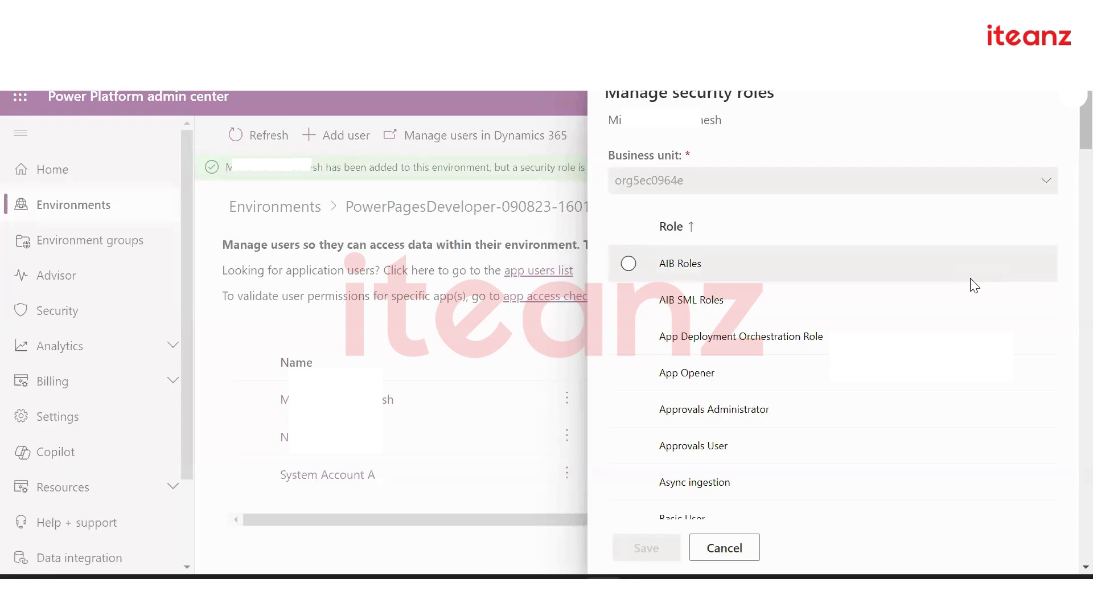
scroll(939, 506, "down", 20)
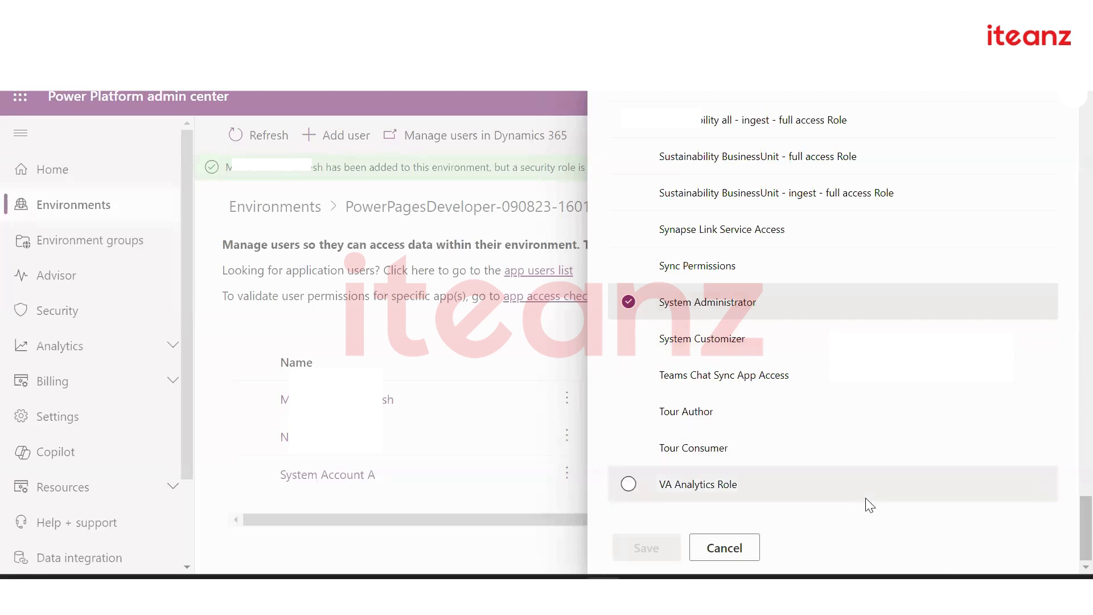
scroll(866, 498, "up", 10)
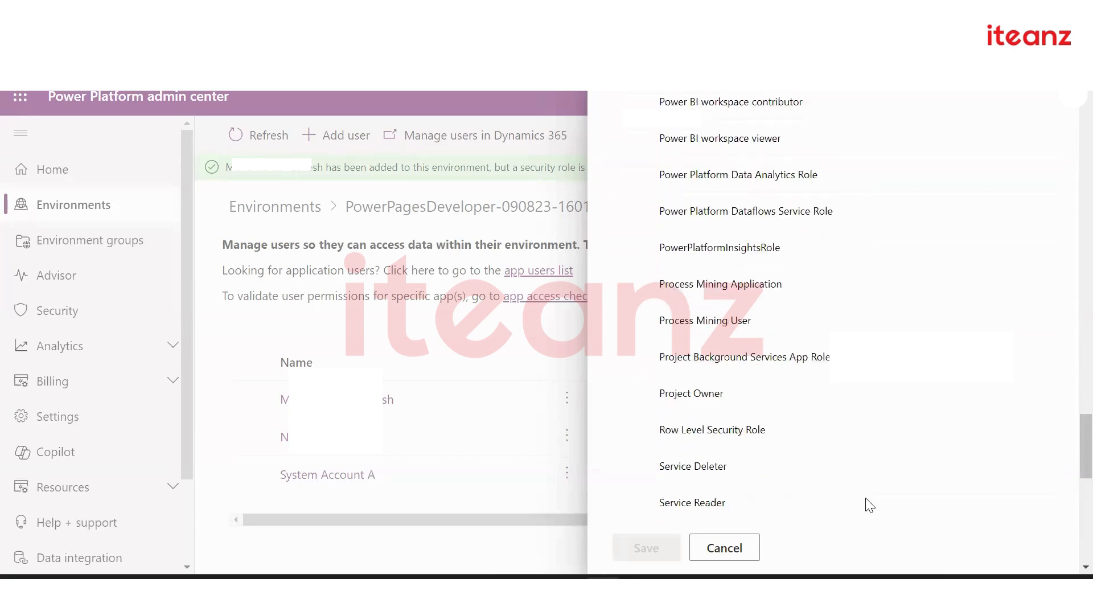
scroll(870, 505, "down", 10)
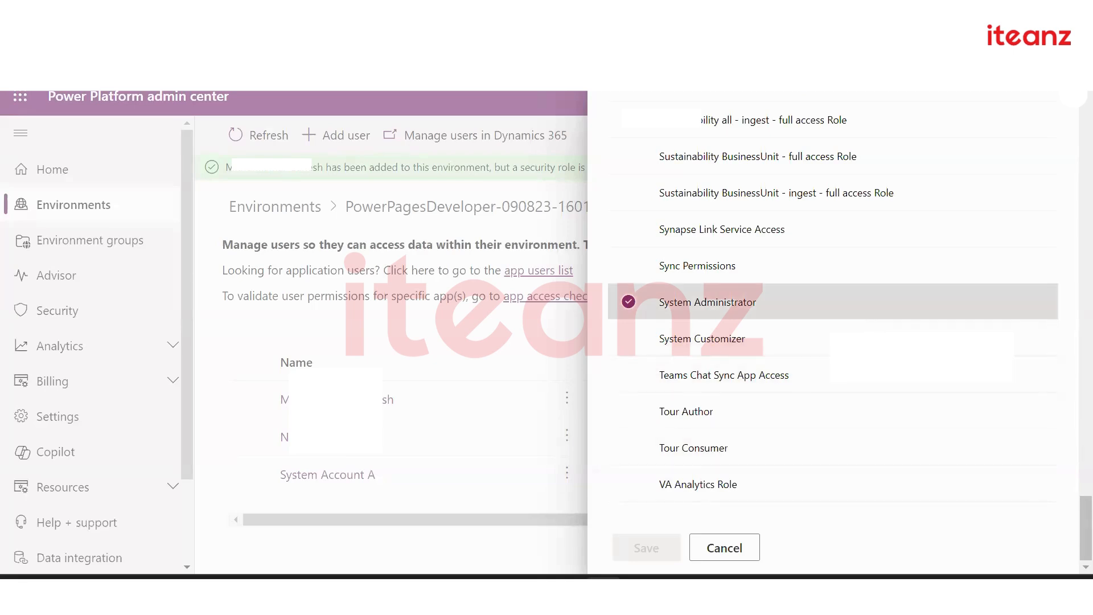
scroll(740, 350, "up", 20)
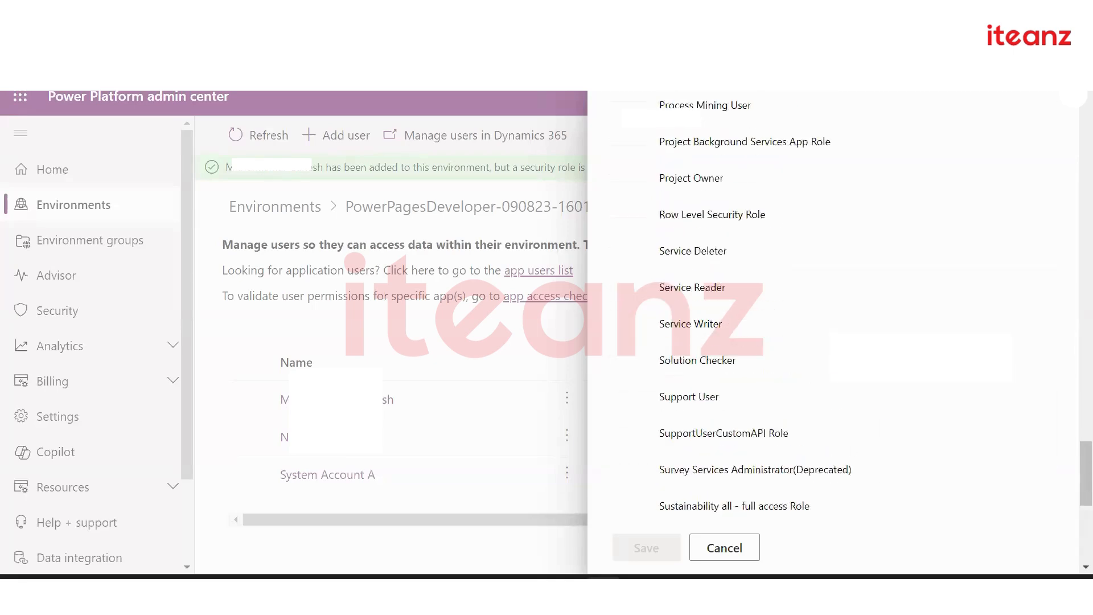
scroll(894, 300, "up", 6)
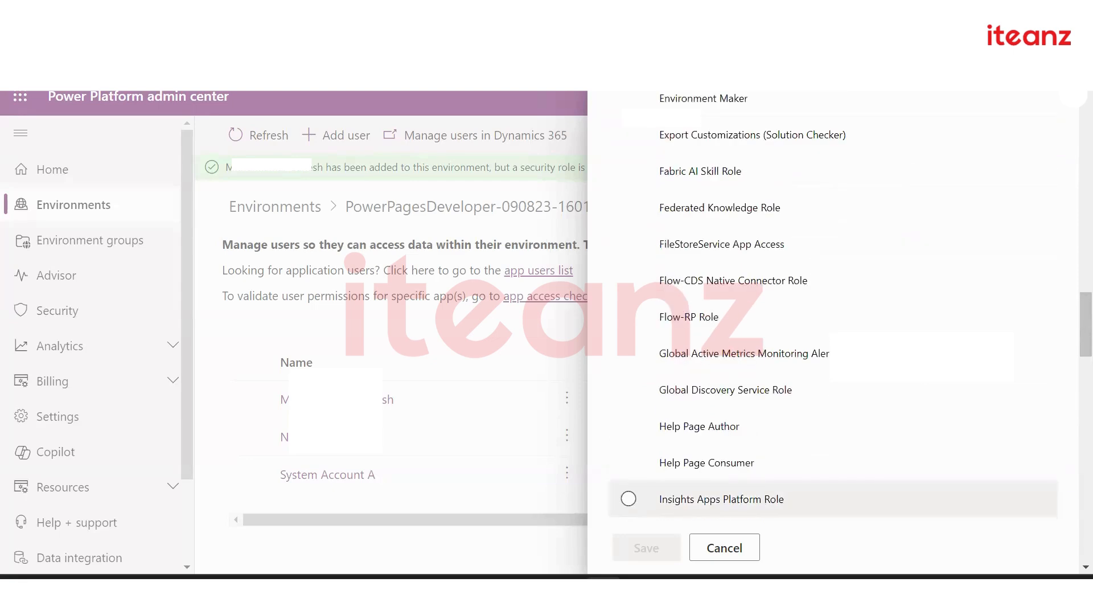
scroll(894, 300, "up", 6)
scroll(893, 318, "up", 8)
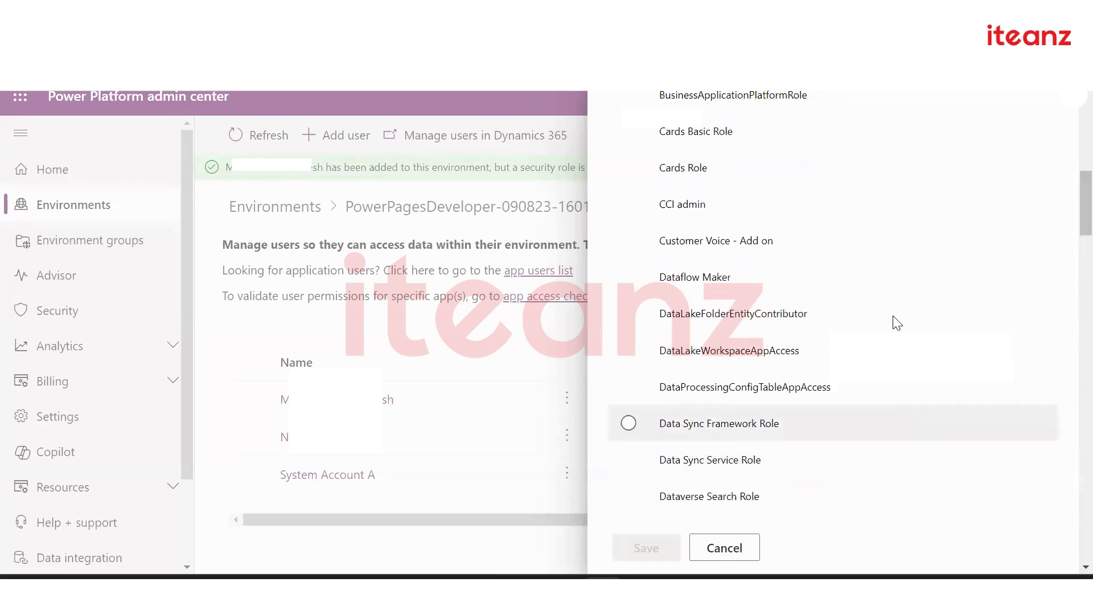
scroll(893, 319, "up", 2)
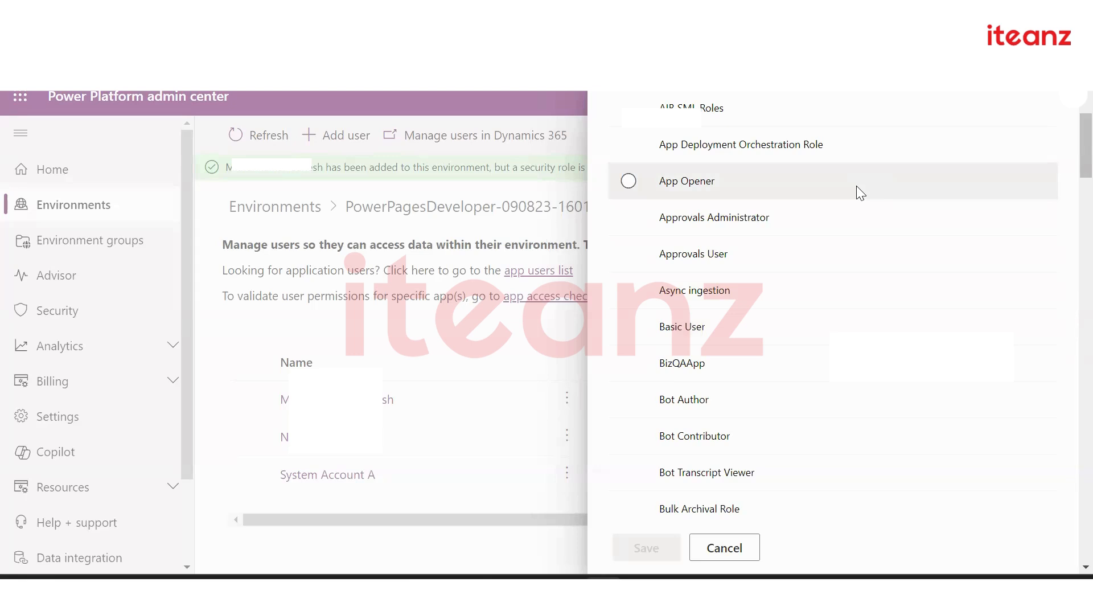
scroll(856, 186, "up", 3)
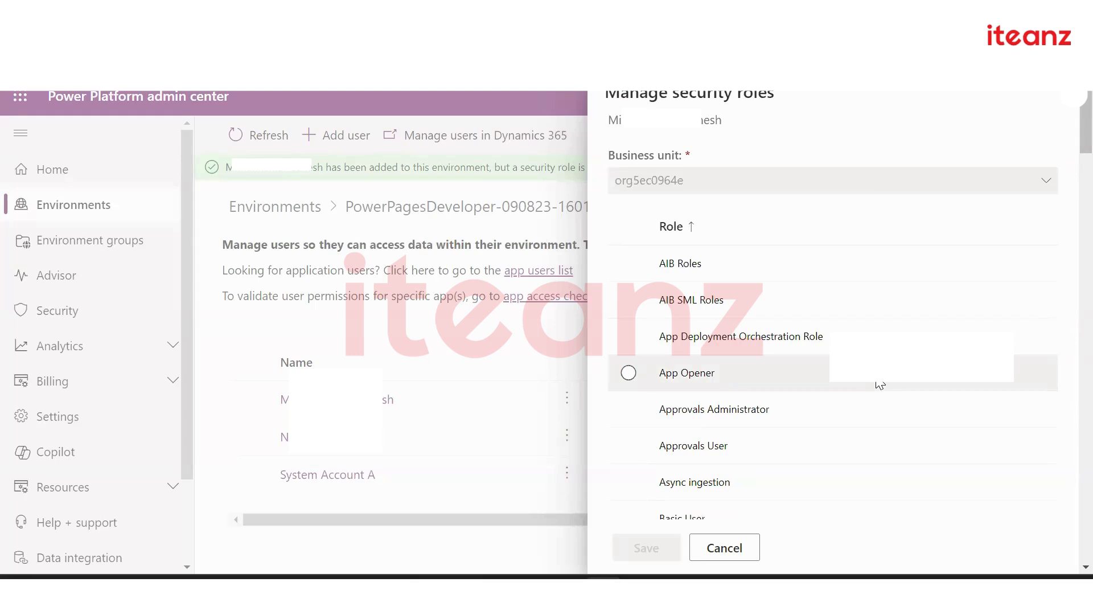
scroll(880, 385, "down", 10)
scroll(880, 385, "down", 4)
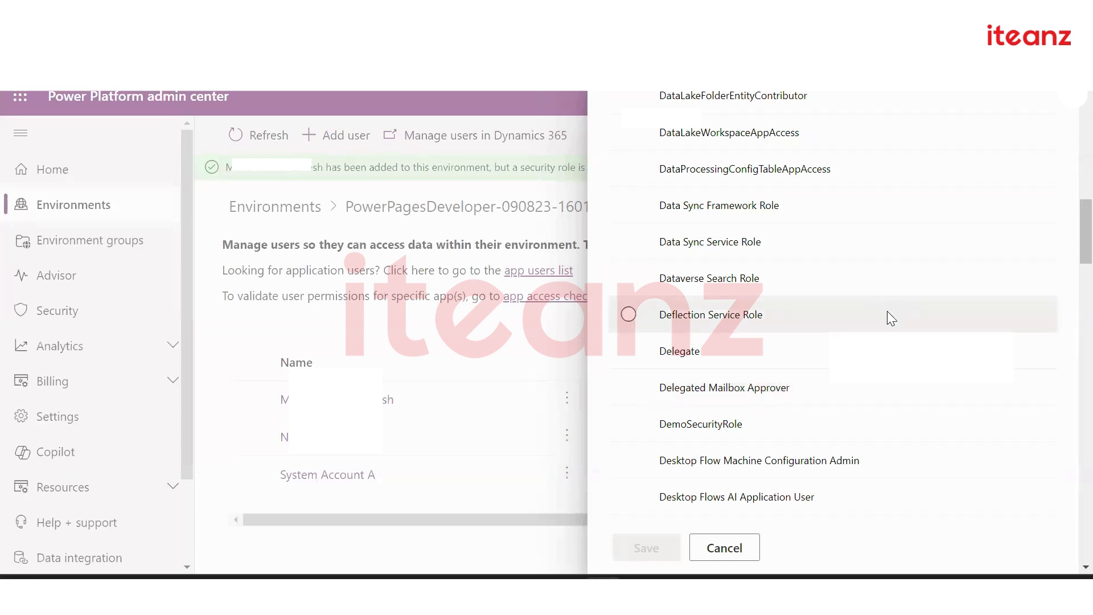
scroll(889, 314, "down", 6)
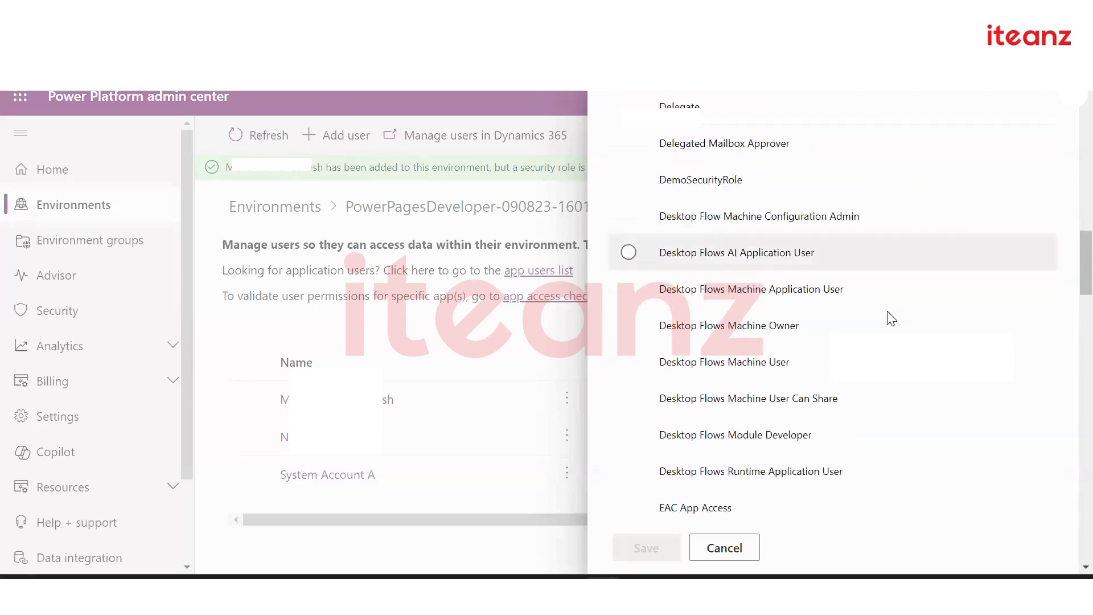
scroll(891, 317, "down", 6)
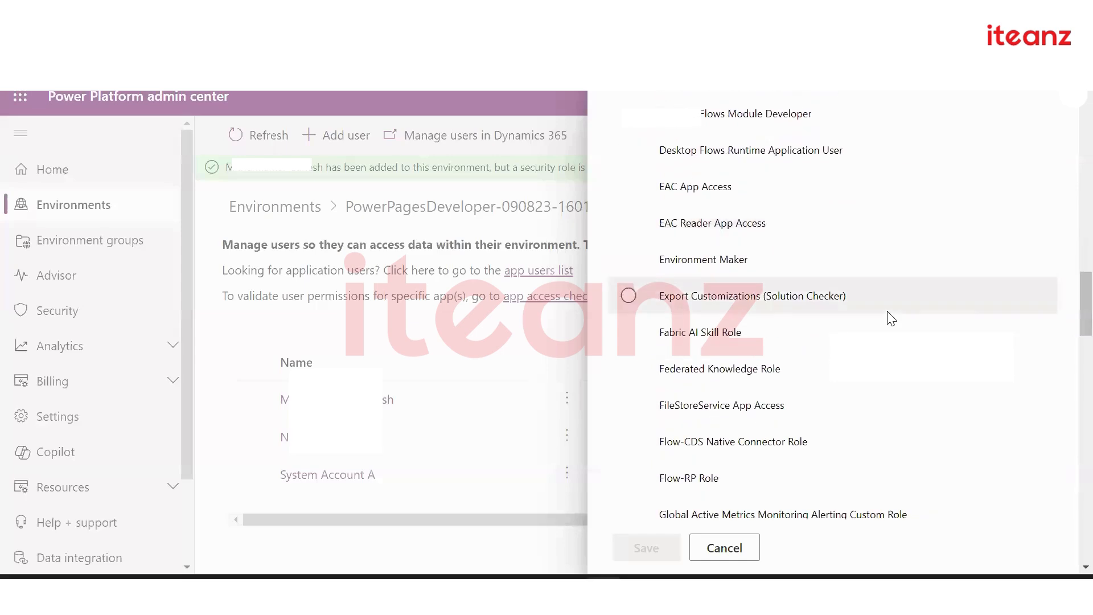
scroll(891, 318, "up", 4)
scroll(891, 318, "up", 20)
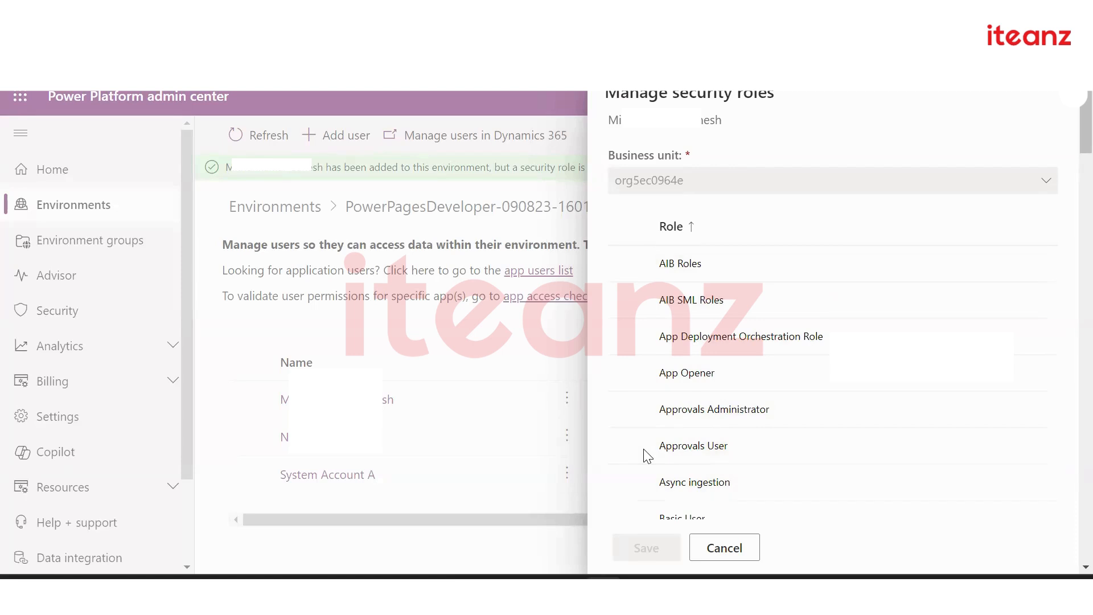
scroll(671, 489, "down", 9)
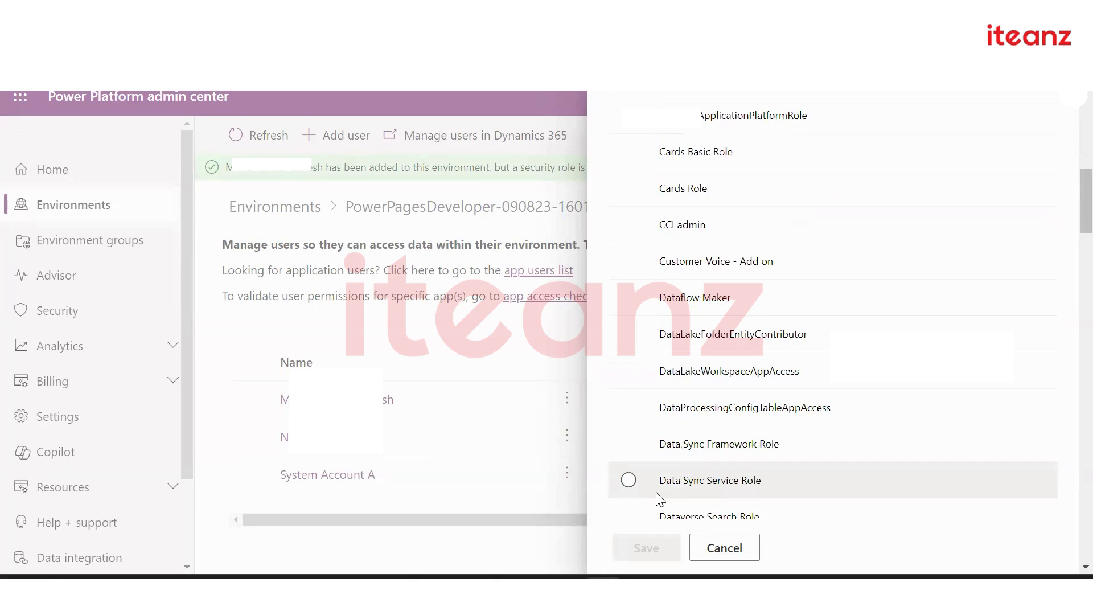
scroll(630, 278, "up", 9)
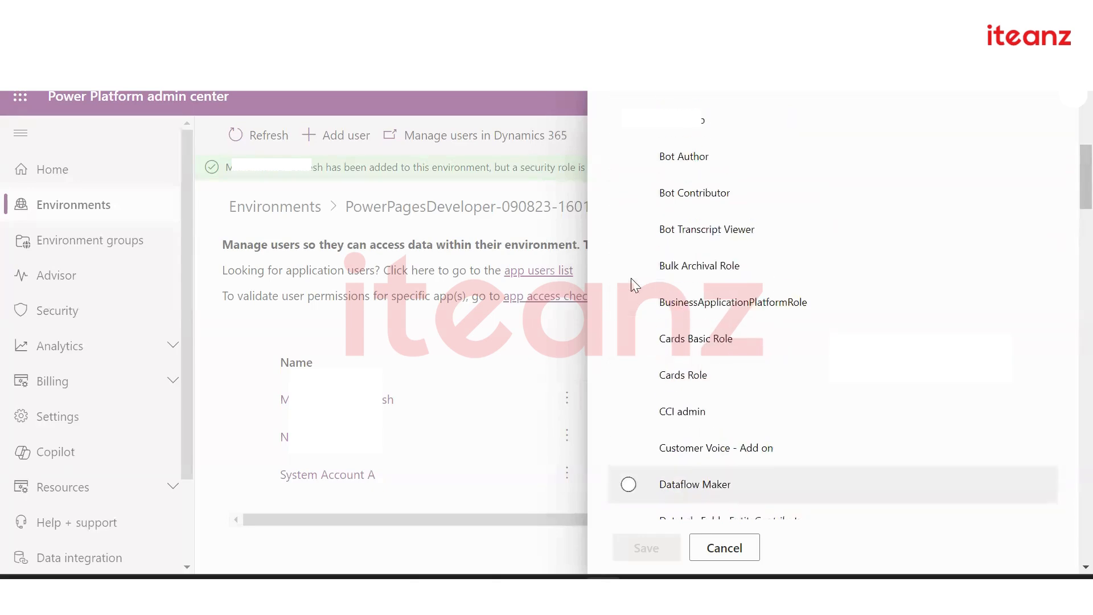
scroll(631, 278, "up", 3)
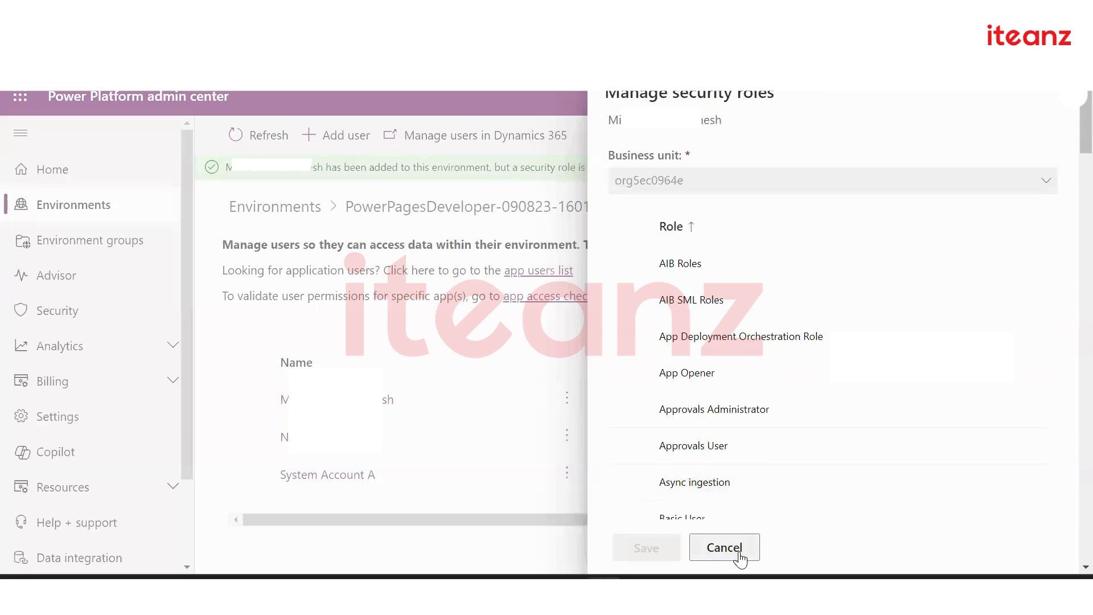
Cancel the Manage security roles panel and open Teams in Dynamics 365 Security settings
left_click(706, 543)
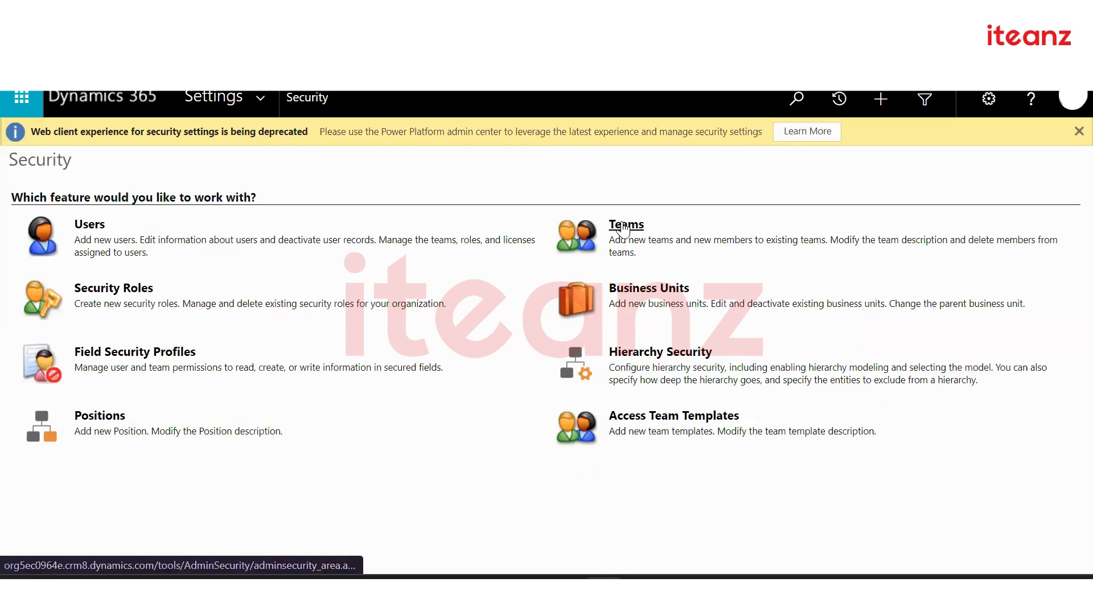
left_click(623, 227)
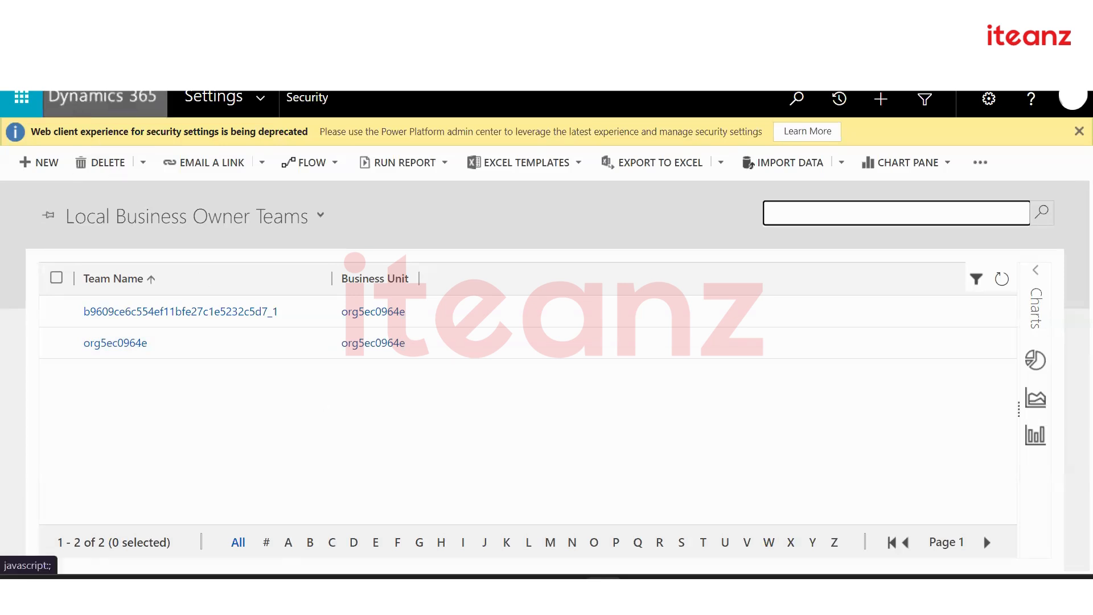
Go back from the Teams view to Security settings and open Business Units
left_click(18, 56)
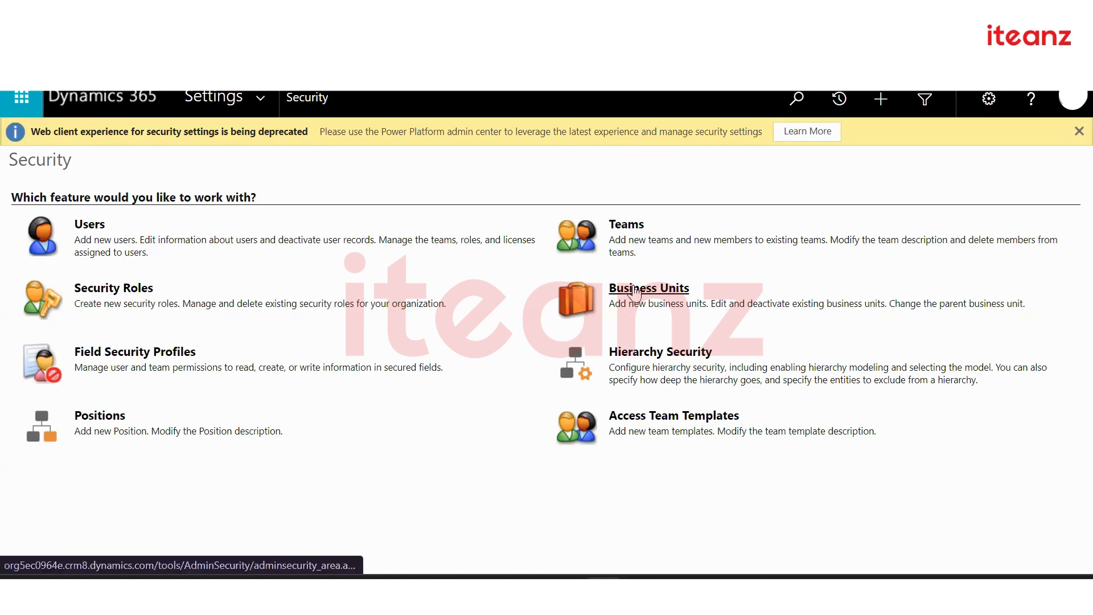
left_click(634, 293)
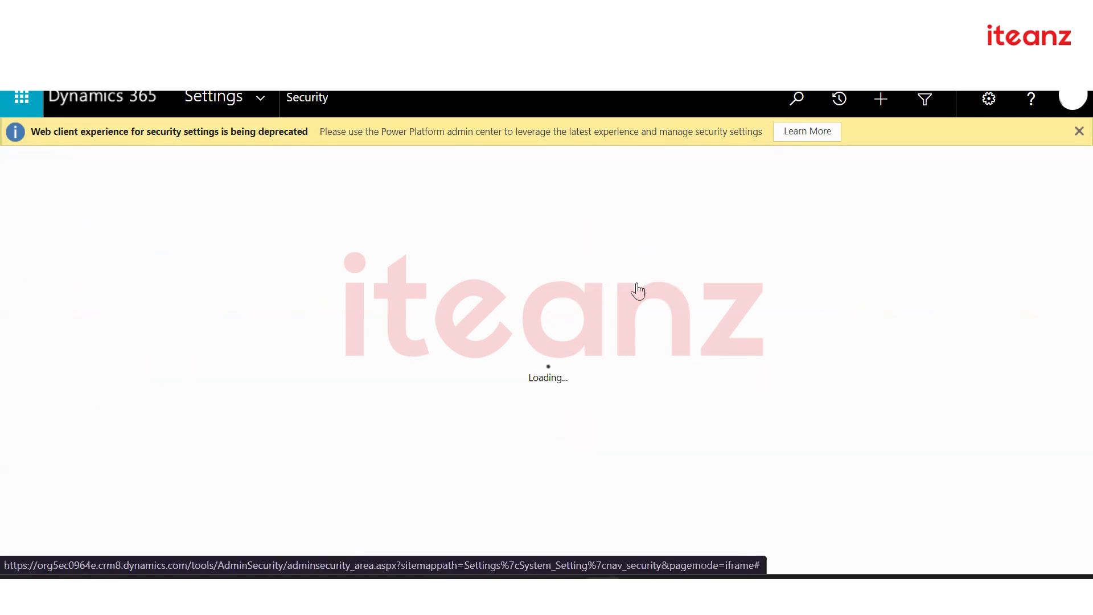
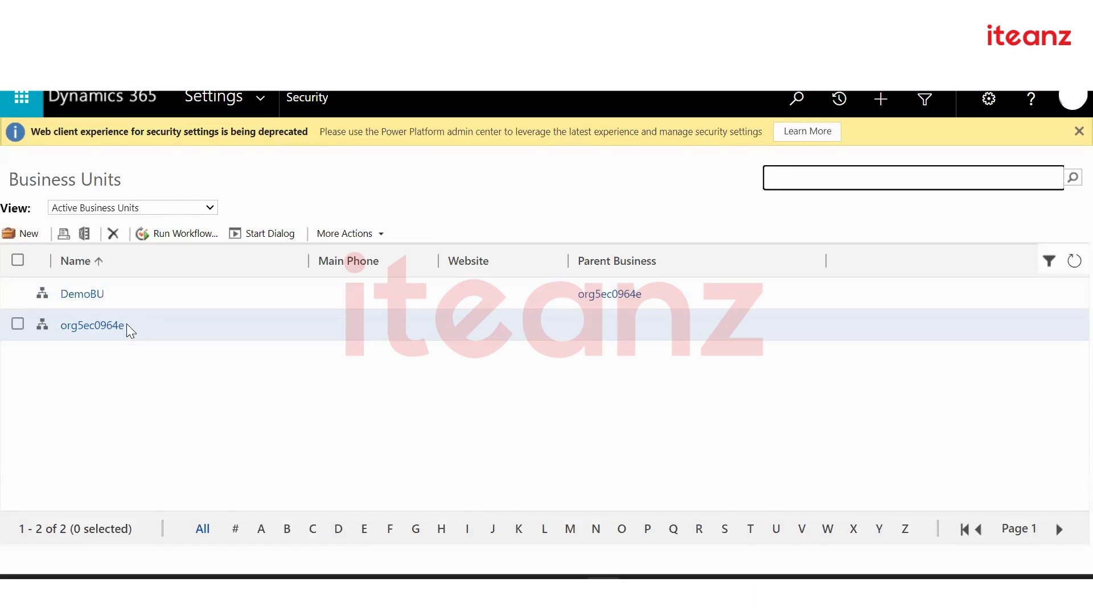
Tick the org5ec0964e row in the Dynamics 365 Business Units list
left_click(20, 326)
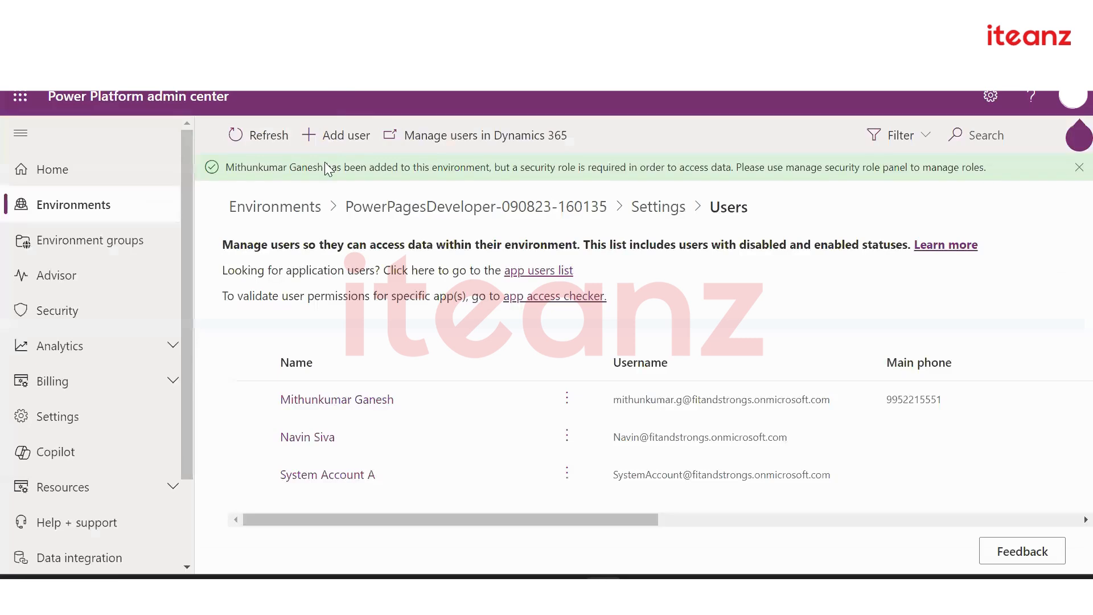
left_click(535, 209)
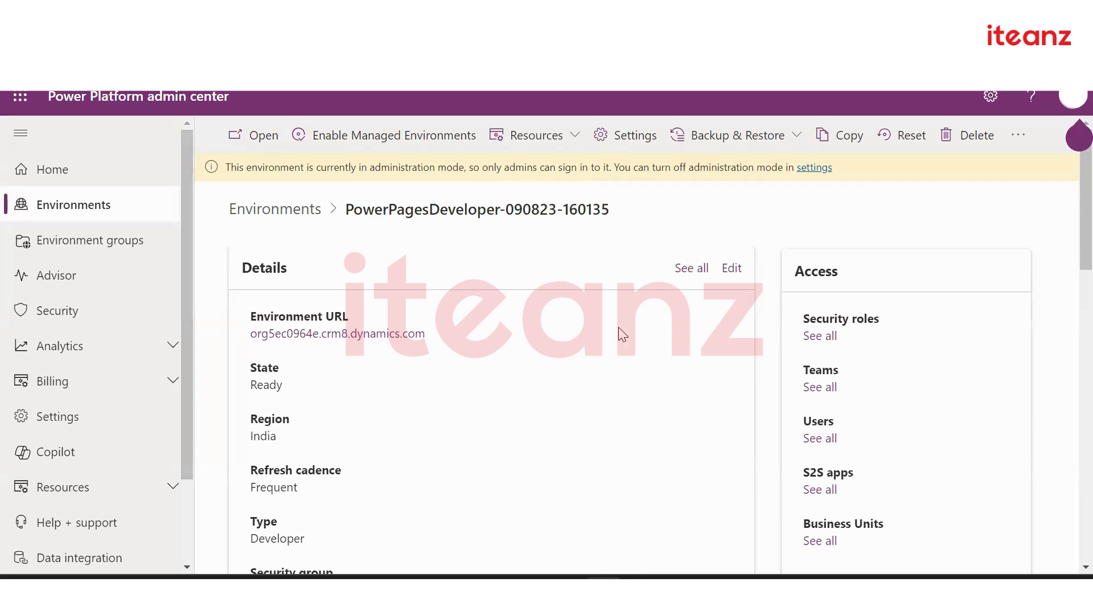
Open the environment's edit form and highlight the URL prefix org5ec0964e and crm8.dynamics.com domain
left_click(731, 272)
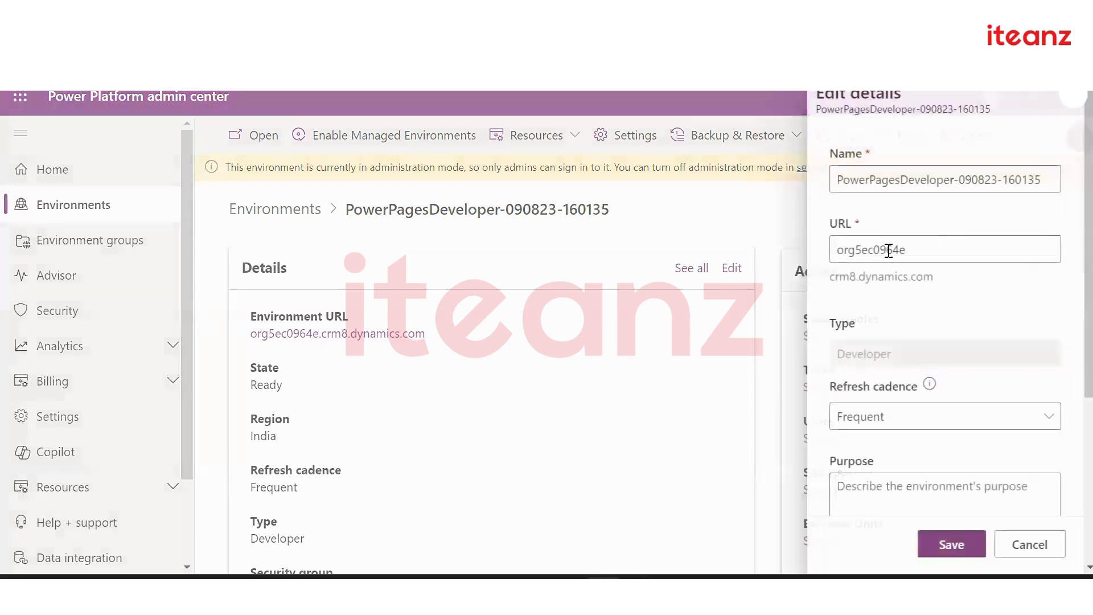
left_click_drag(928, 249, 826, 256)
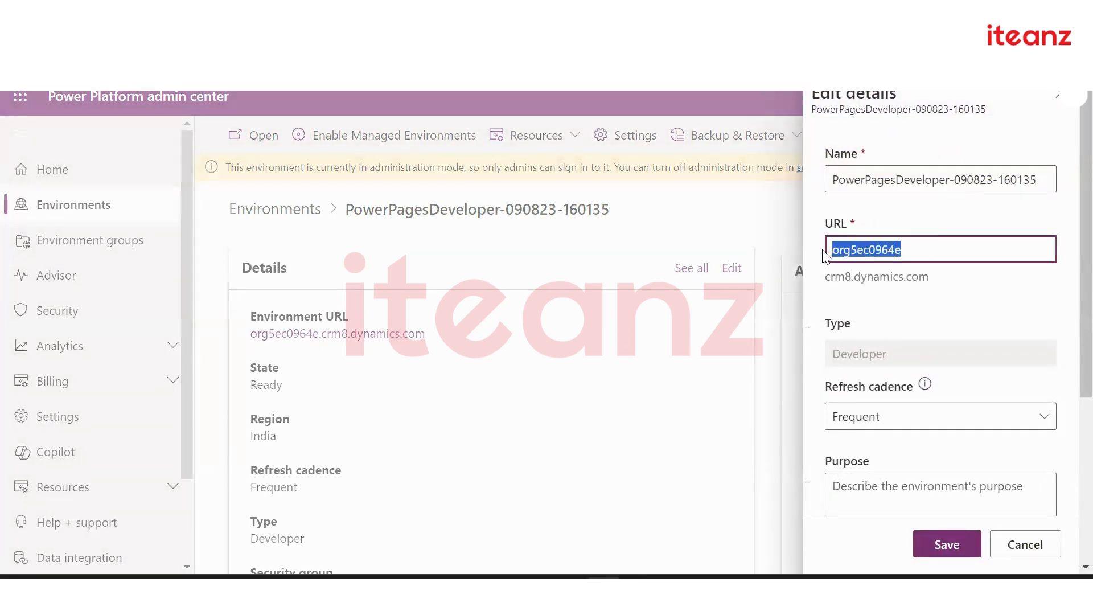
left_click(925, 242)
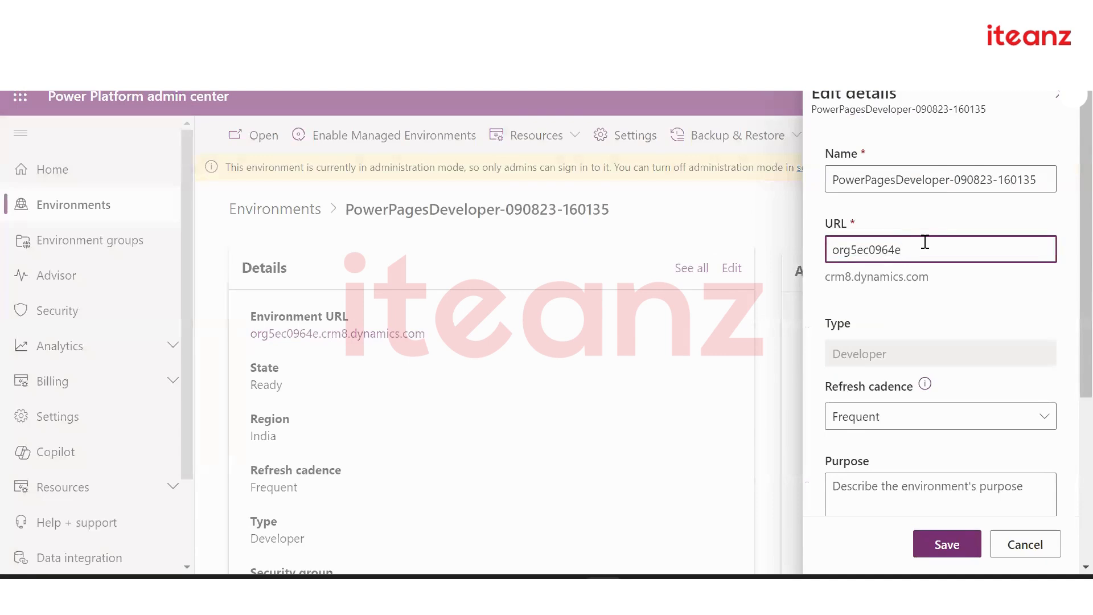
left_click_drag(904, 250, 832, 251)
left_click(943, 303)
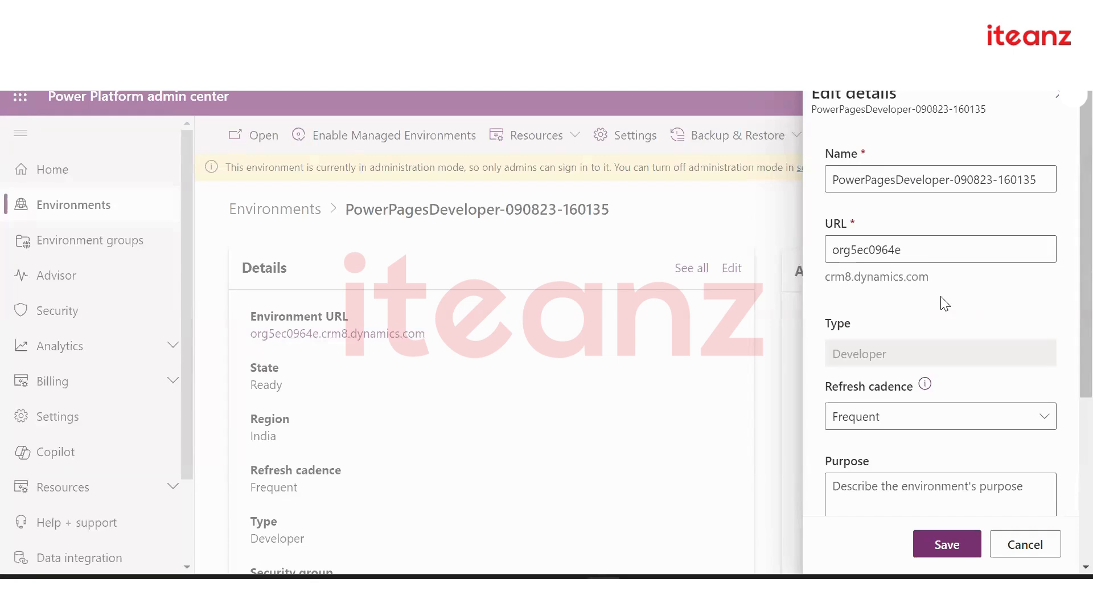
left_click_drag(905, 250, 940, 283)
left_click(923, 319)
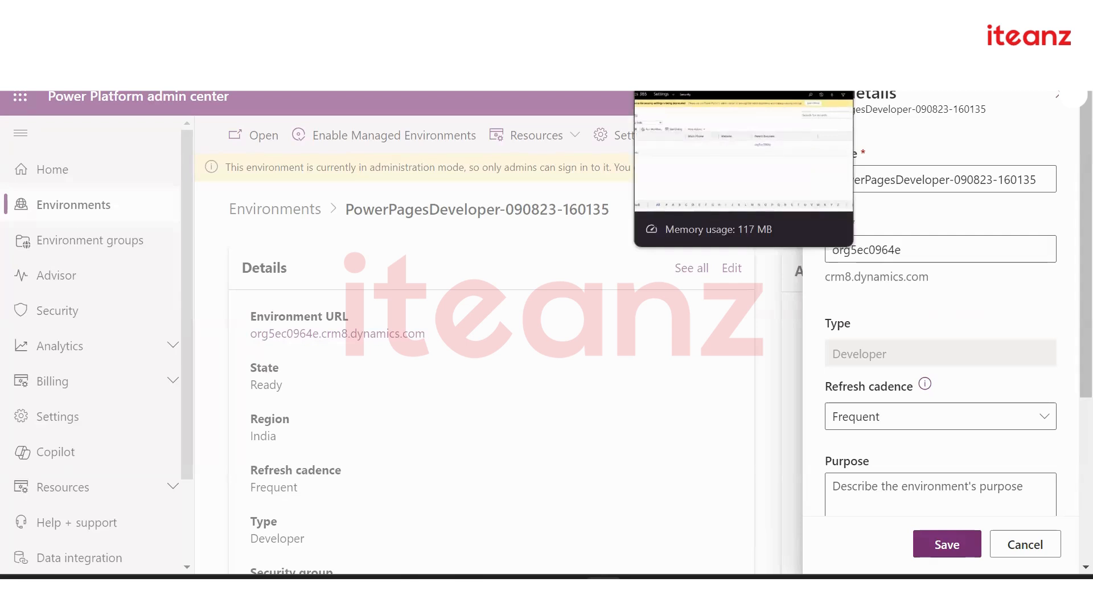
In Dynamics 365 Business Units, start a new business unit, then close it unsaved
left_click(686, 16)
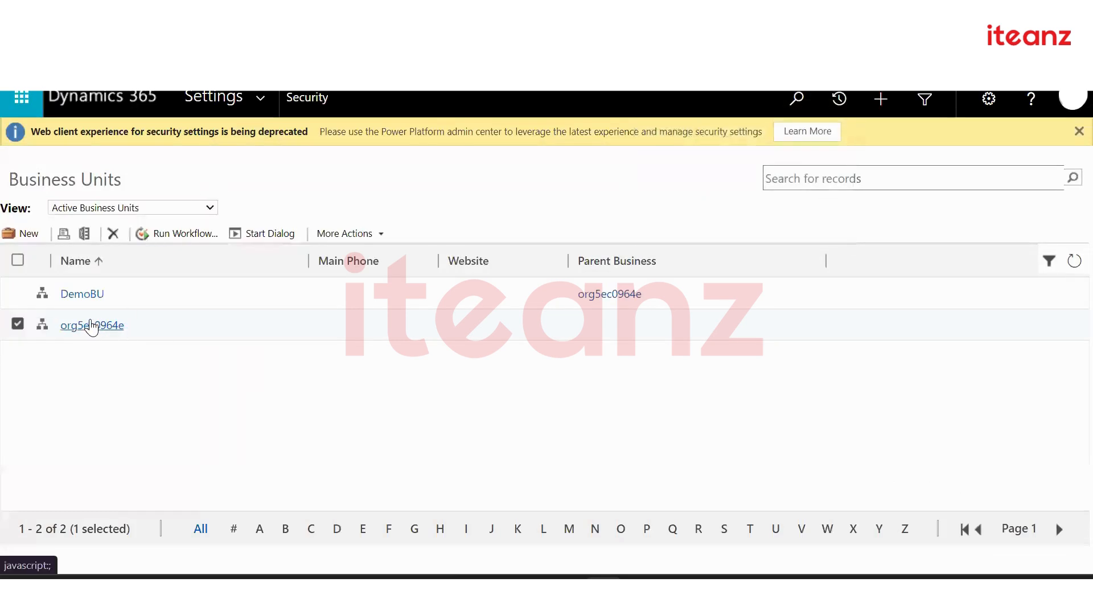
left_click(22, 234)
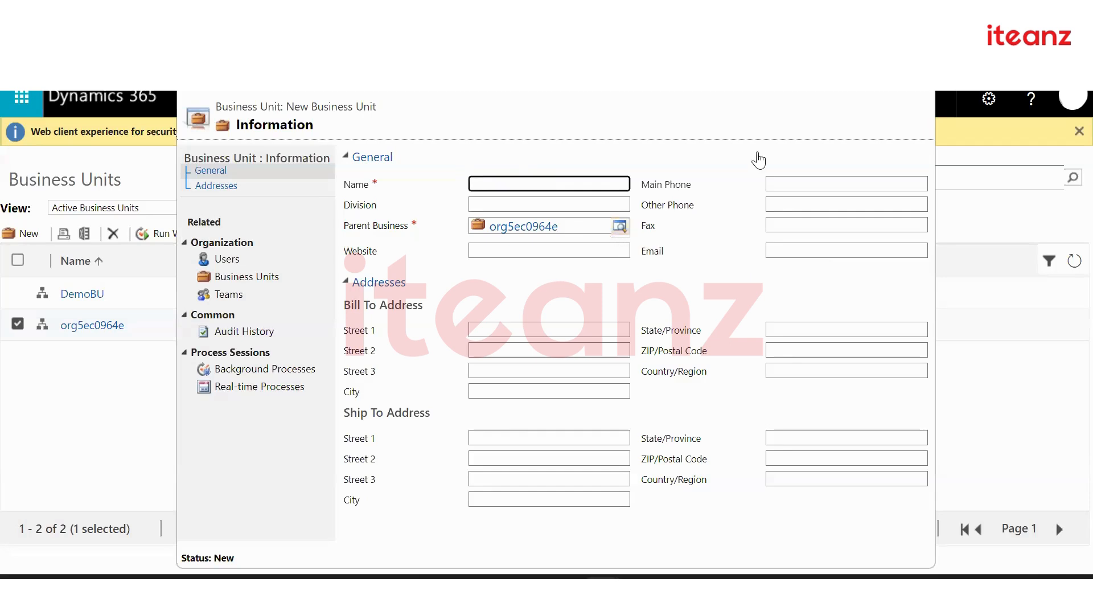
left_click(919, 23)
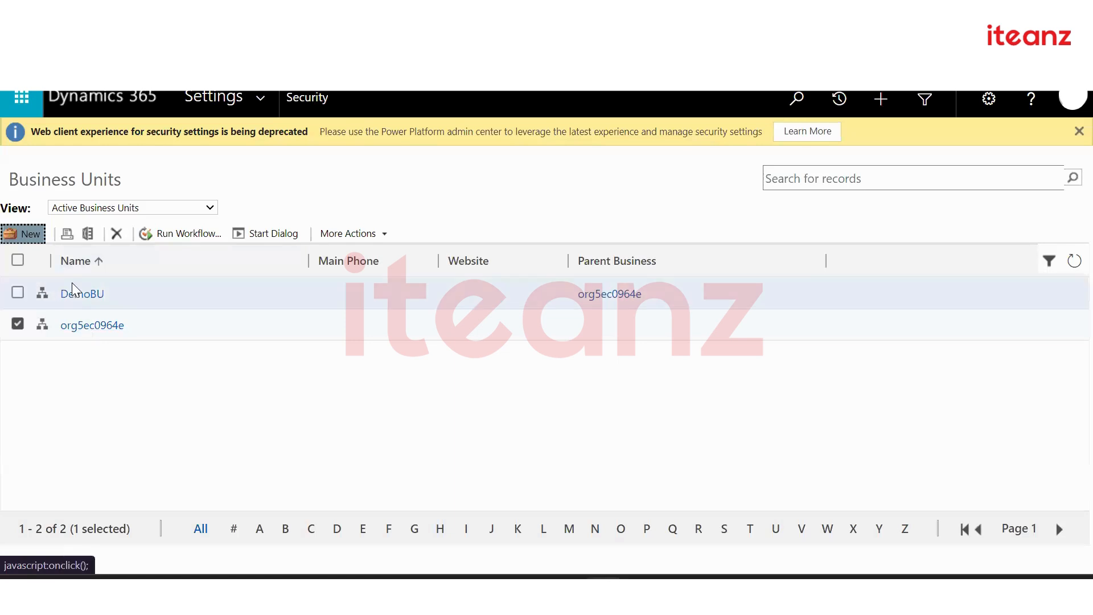
Go to Settings > Security > Security Roles and start a New role, focusing its name
left_click(261, 107)
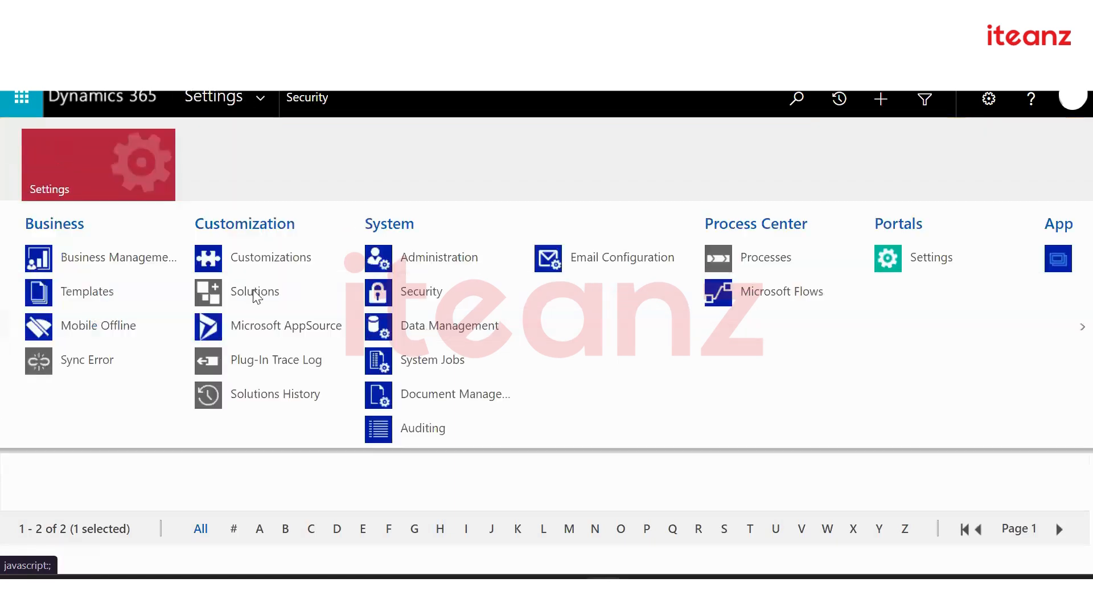
left_click(419, 293)
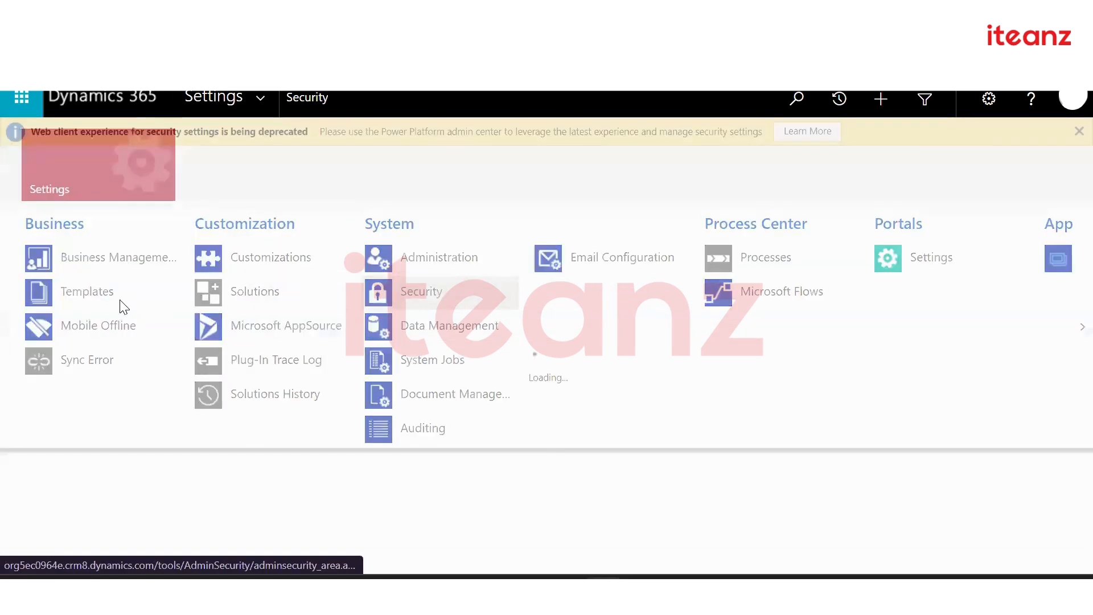
left_click(86, 291)
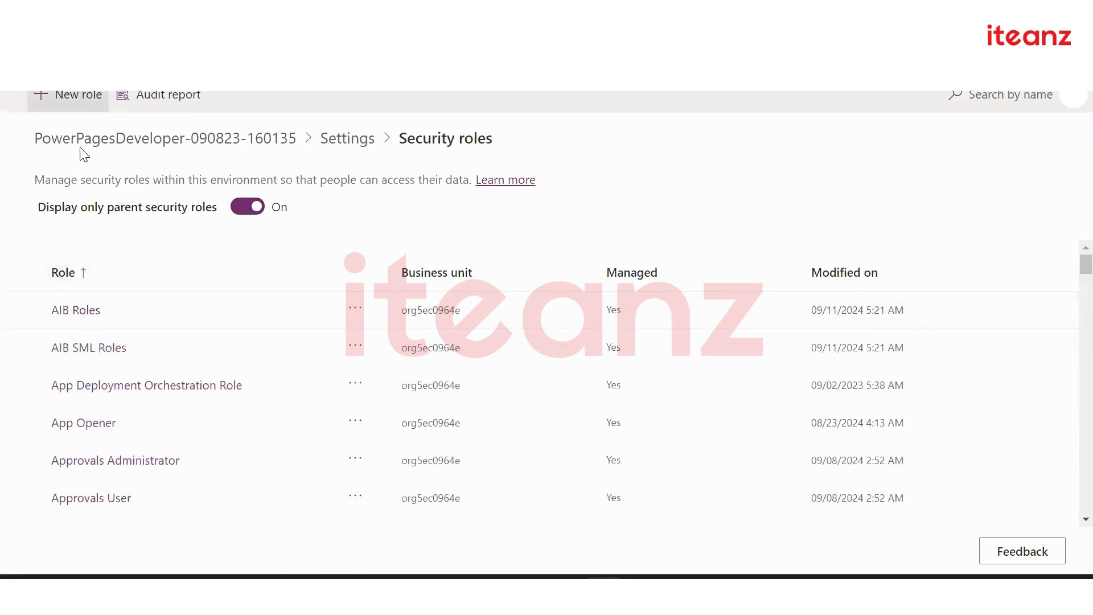
left_click(58, 96)
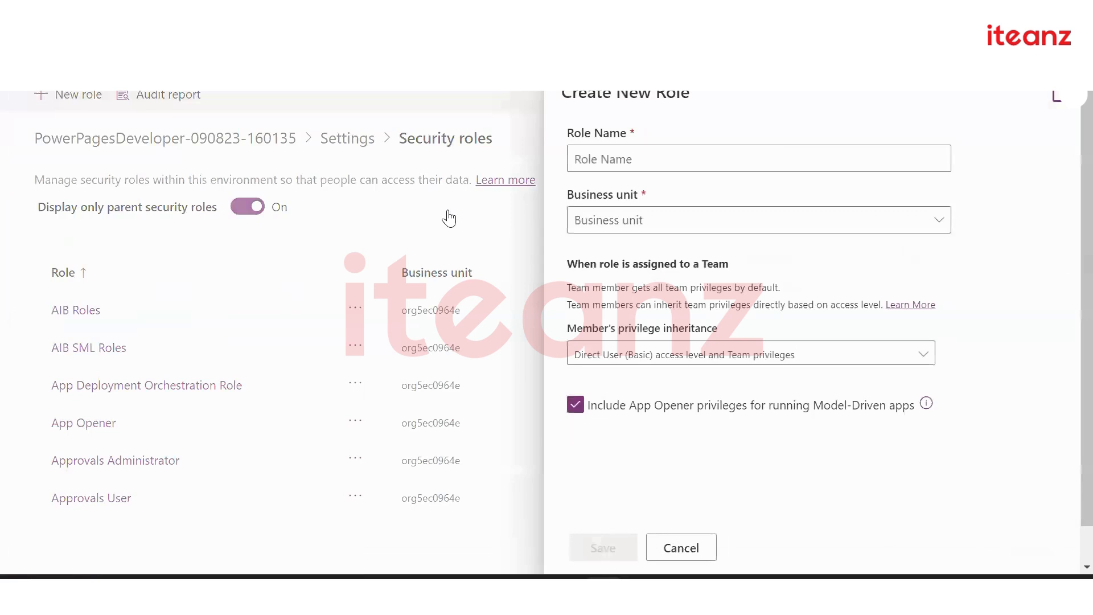
left_click(646, 167)
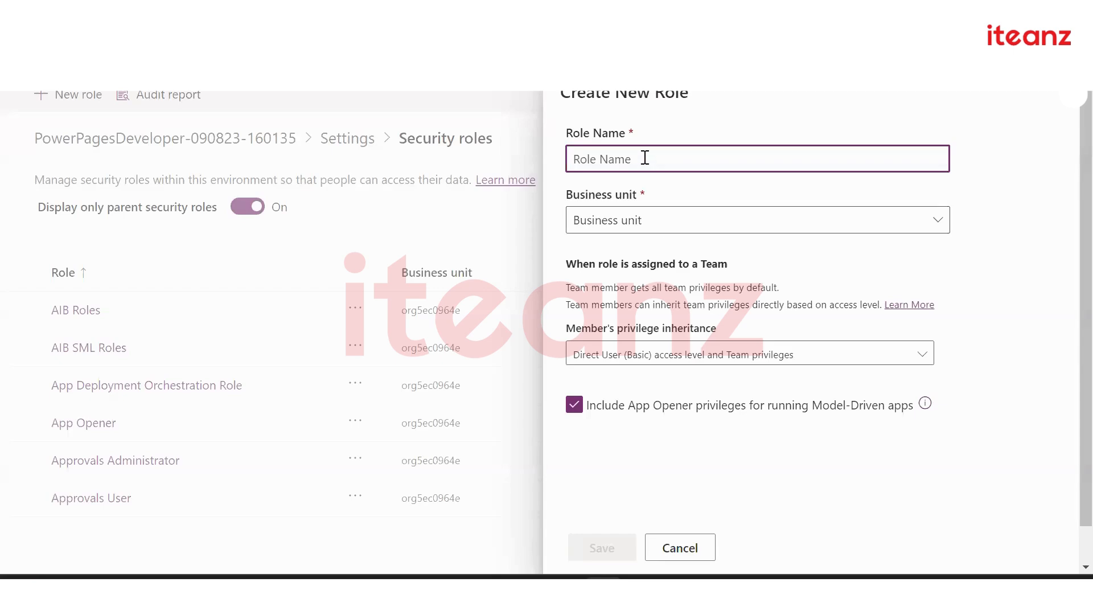
Try DemoBU as the new role's business unit, then settle on org5ec0964e
left_click(656, 227)
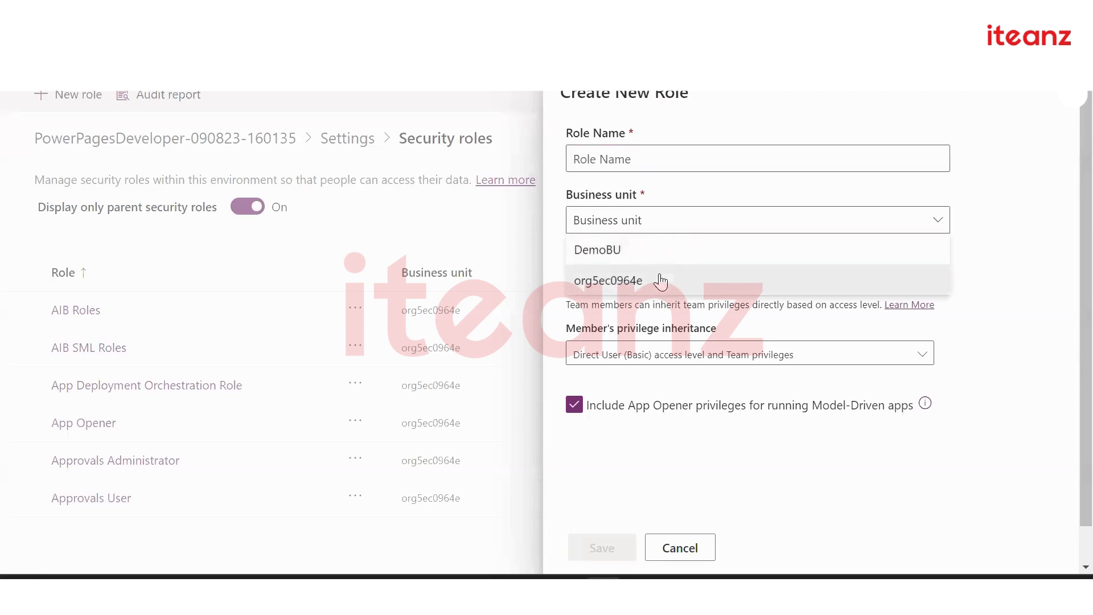
left_click(659, 276)
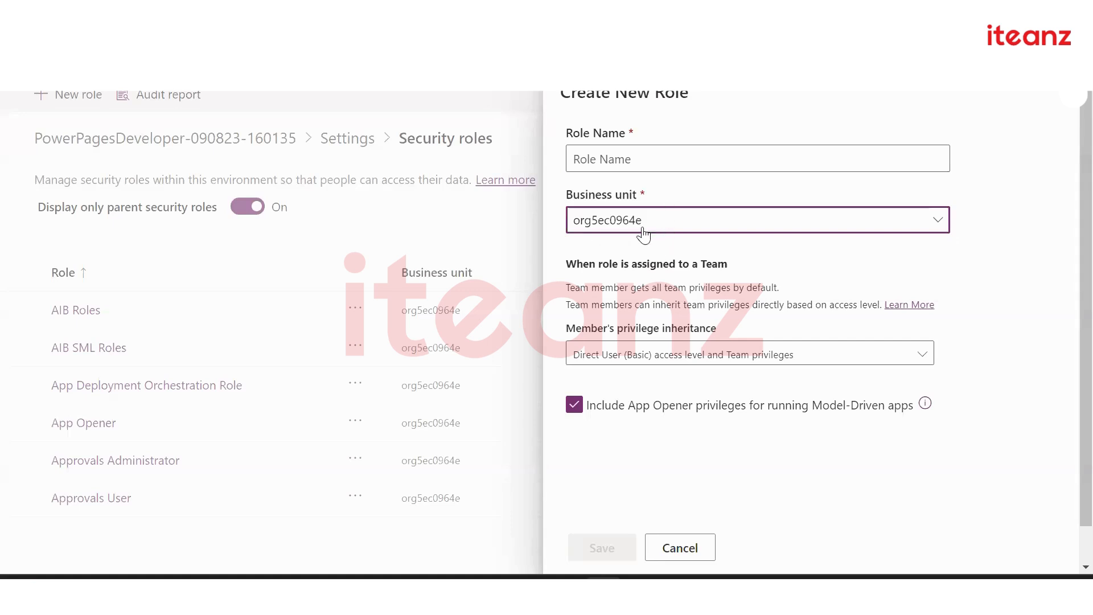
left_click(658, 159)
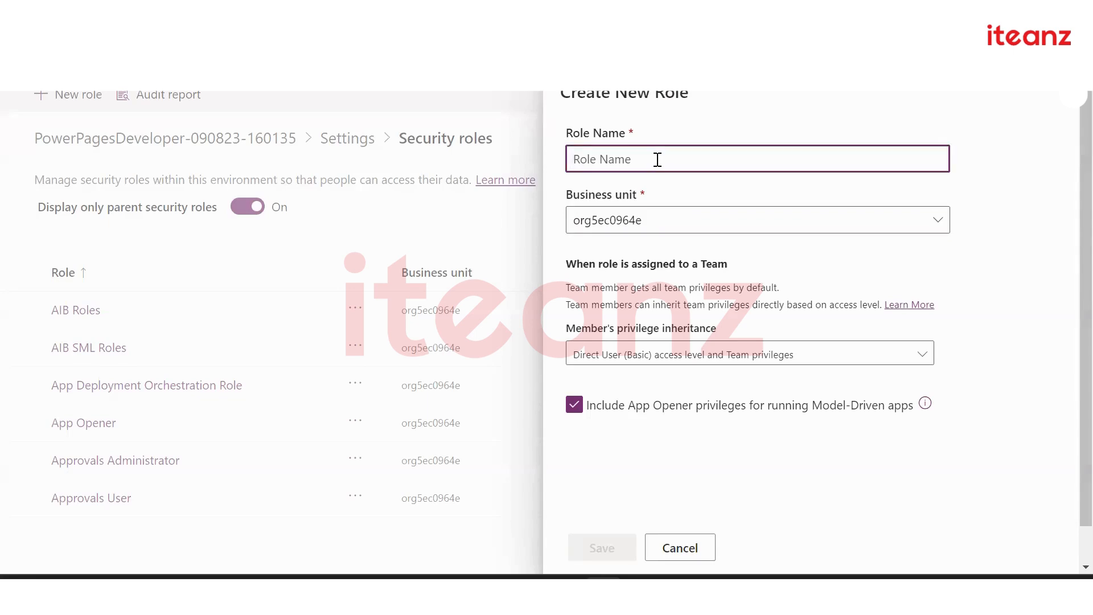
left_click(647, 218)
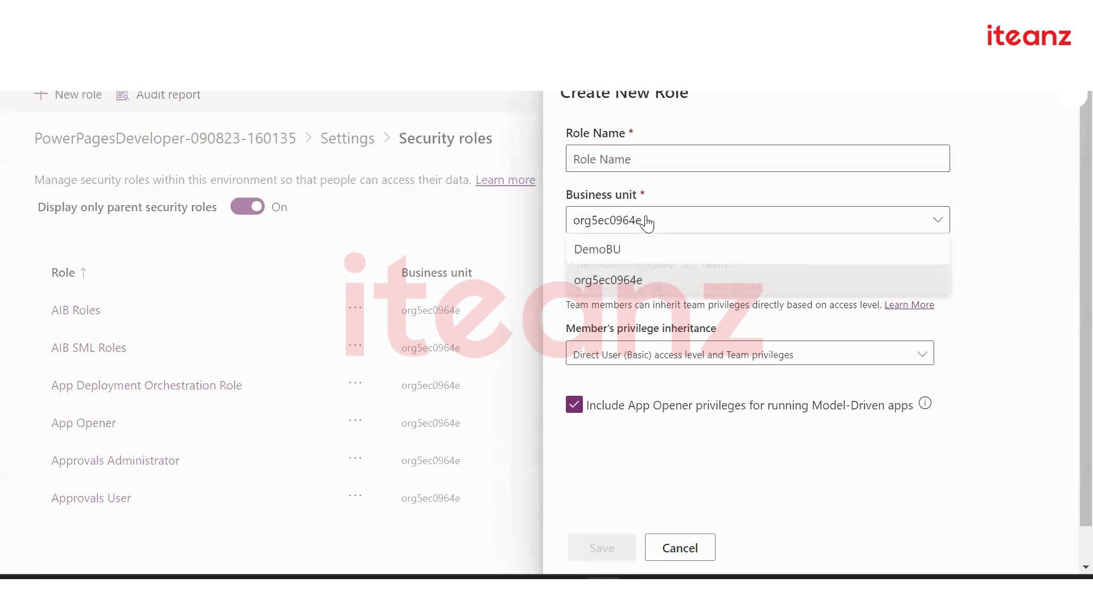
left_click(638, 250)
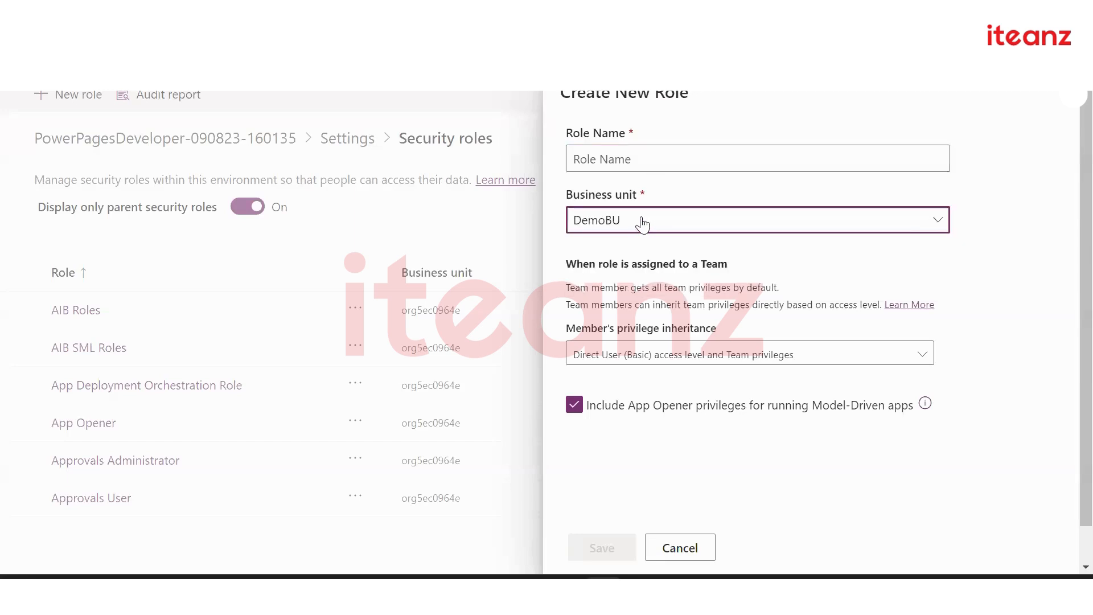
left_click(642, 224)
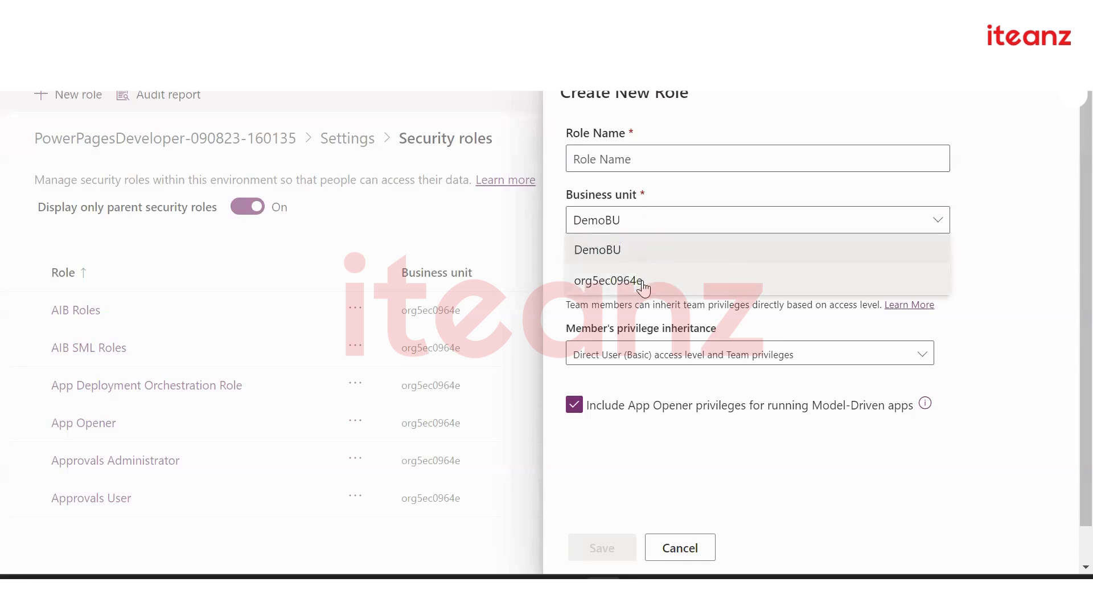
left_click(644, 286)
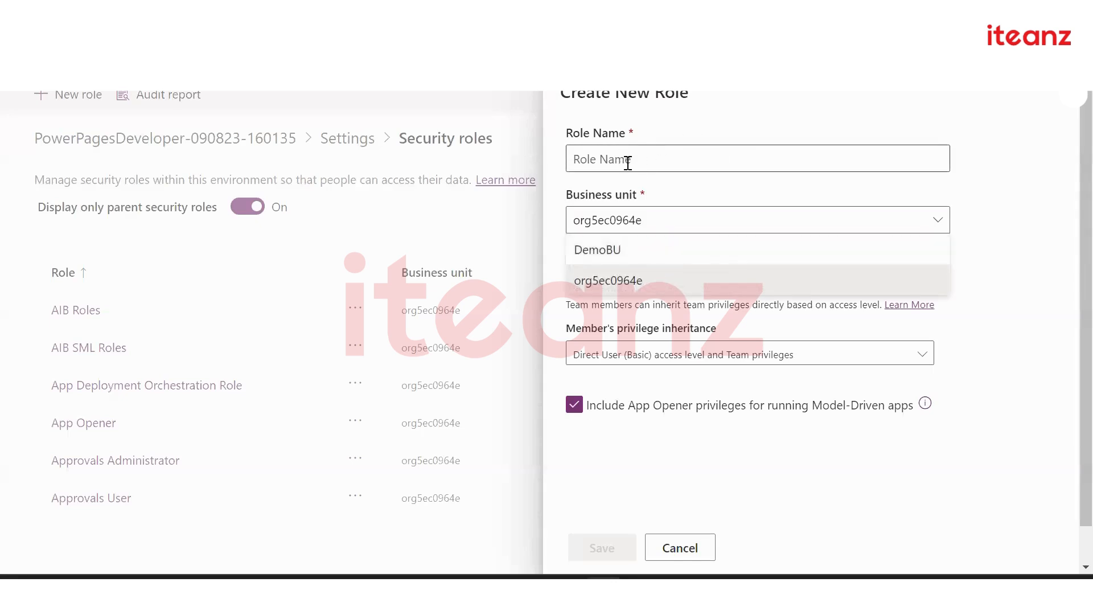
left_click(683, 203)
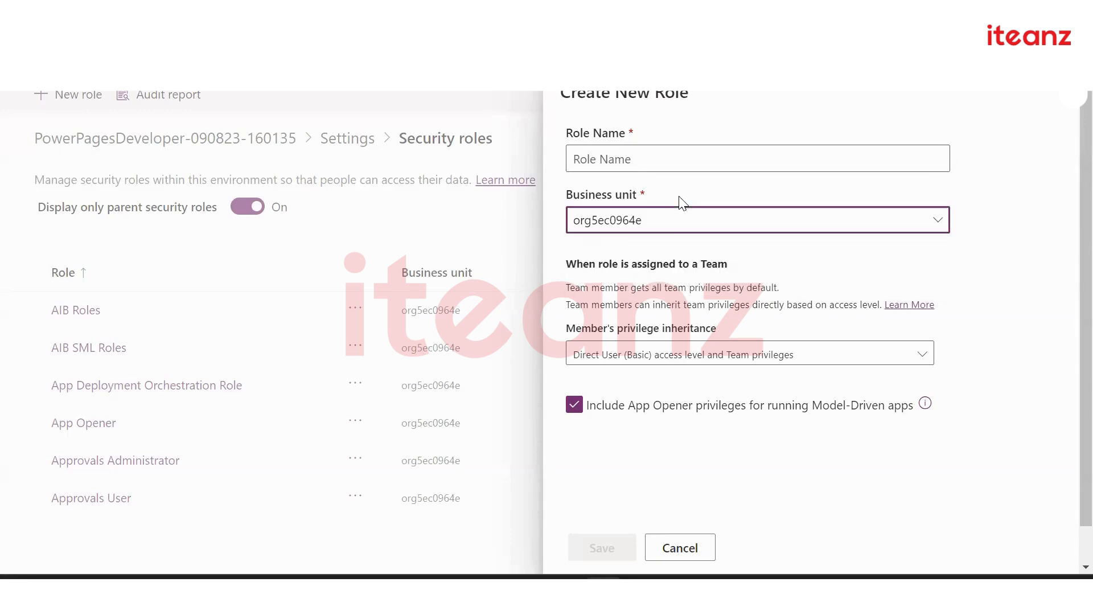
left_click(649, 163)
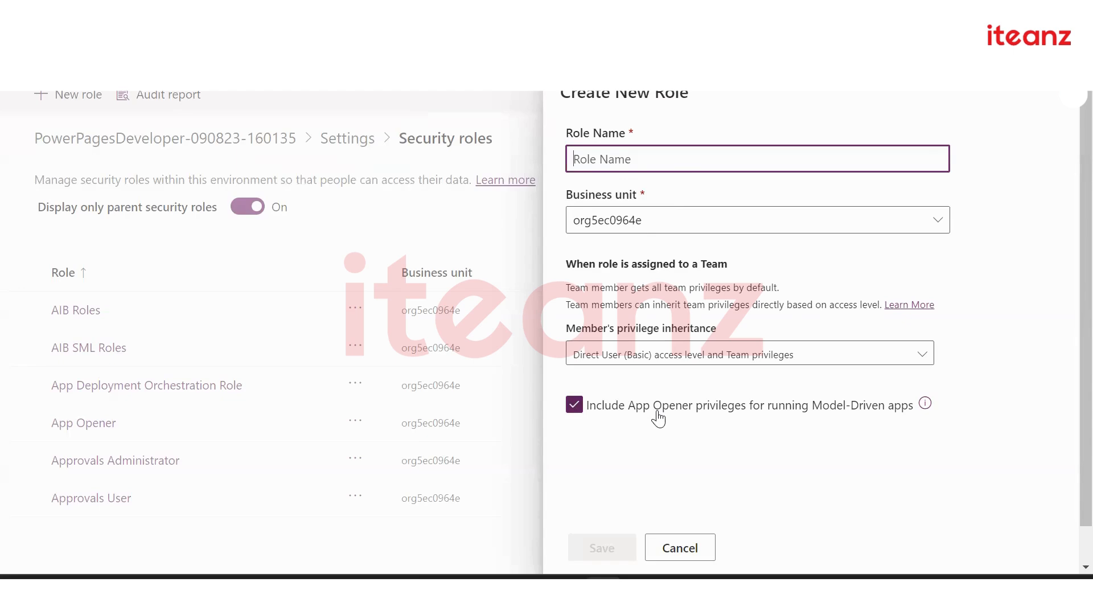
Cancel the new role and scroll the Security roles list down to DemoSecurityRole
left_click(680, 547)
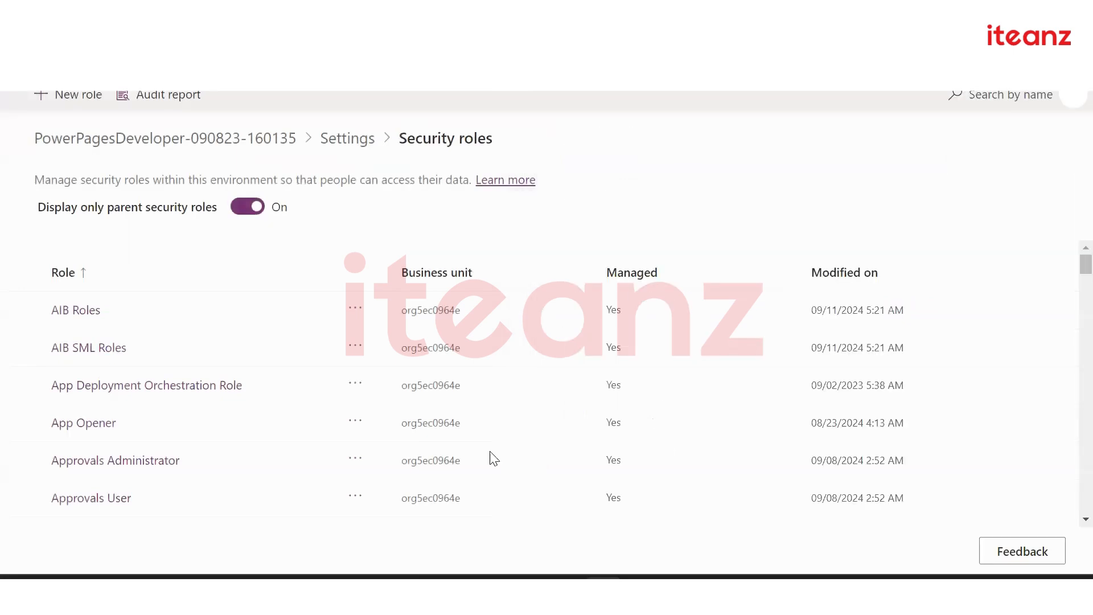
scroll(203, 370, "down", 5)
scroll(203, 374, "down", 8)
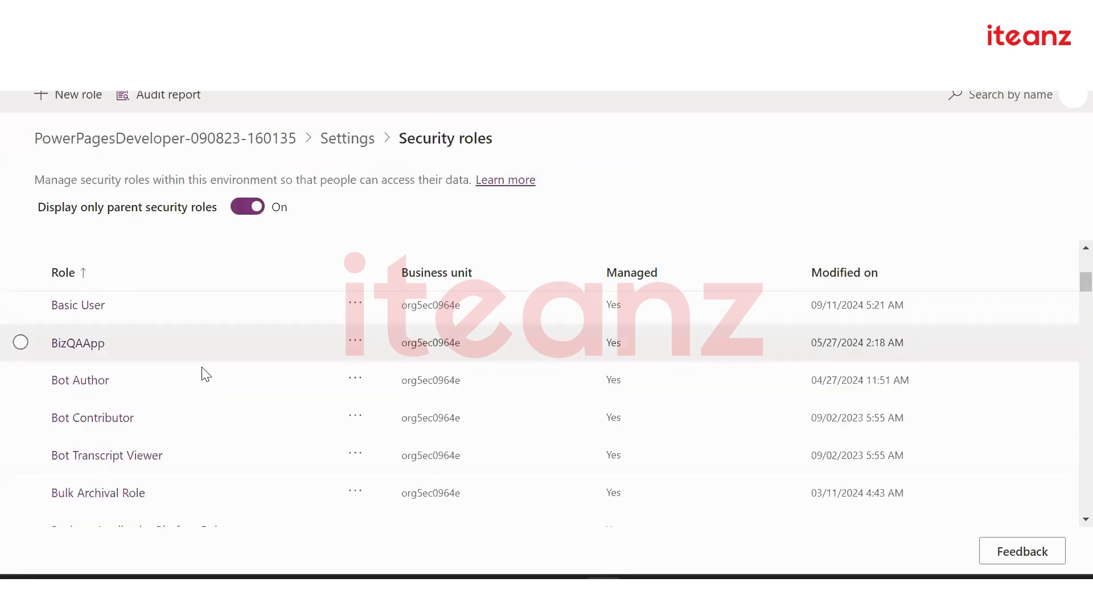
scroll(202, 374, "down", 6)
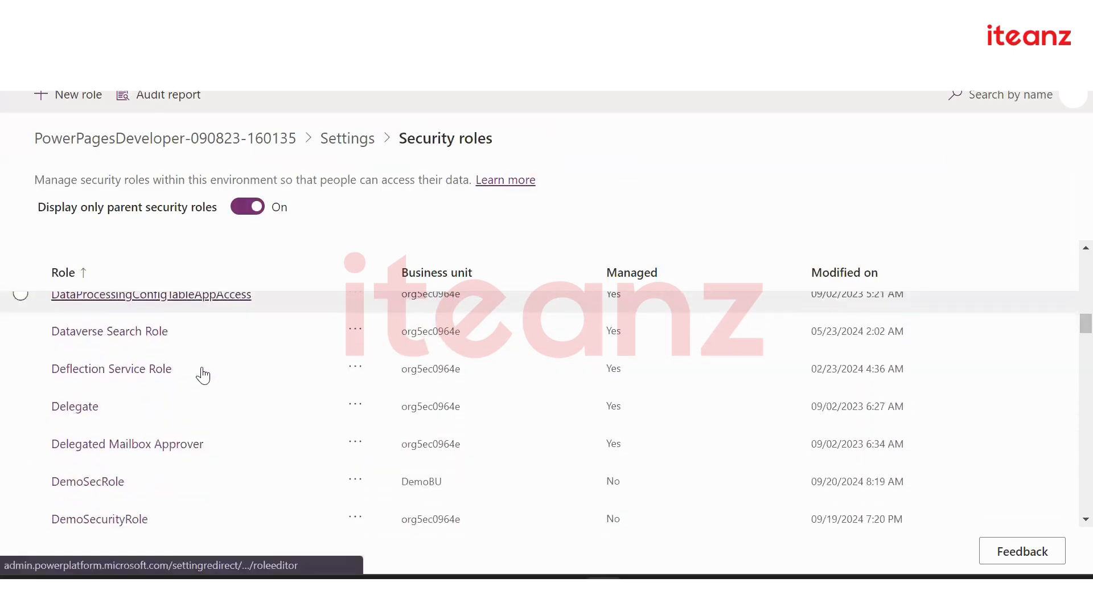
Open DemoSecurityRole, view its Miscellaneous and Privacy-related privileges, then go back to Tables
left_click(112, 360)
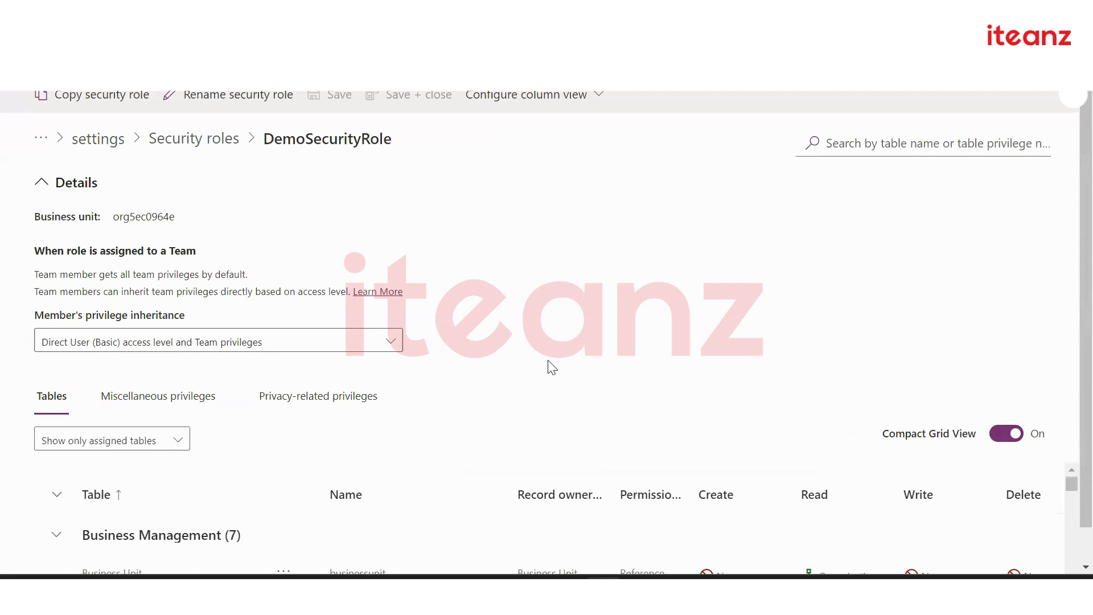
scroll(551, 367, "down", 1)
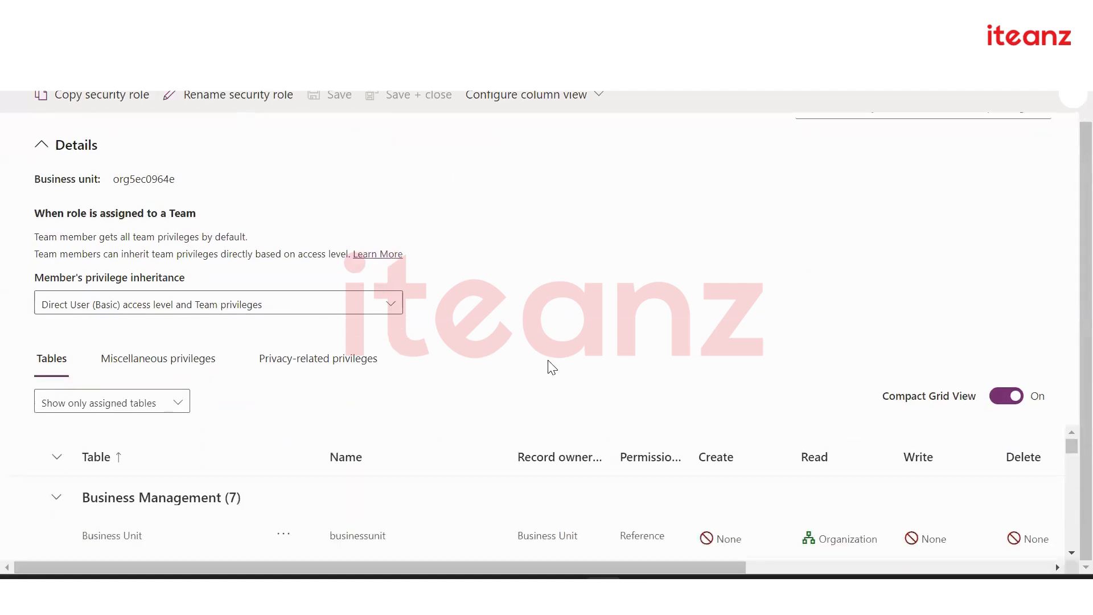
left_click(195, 372)
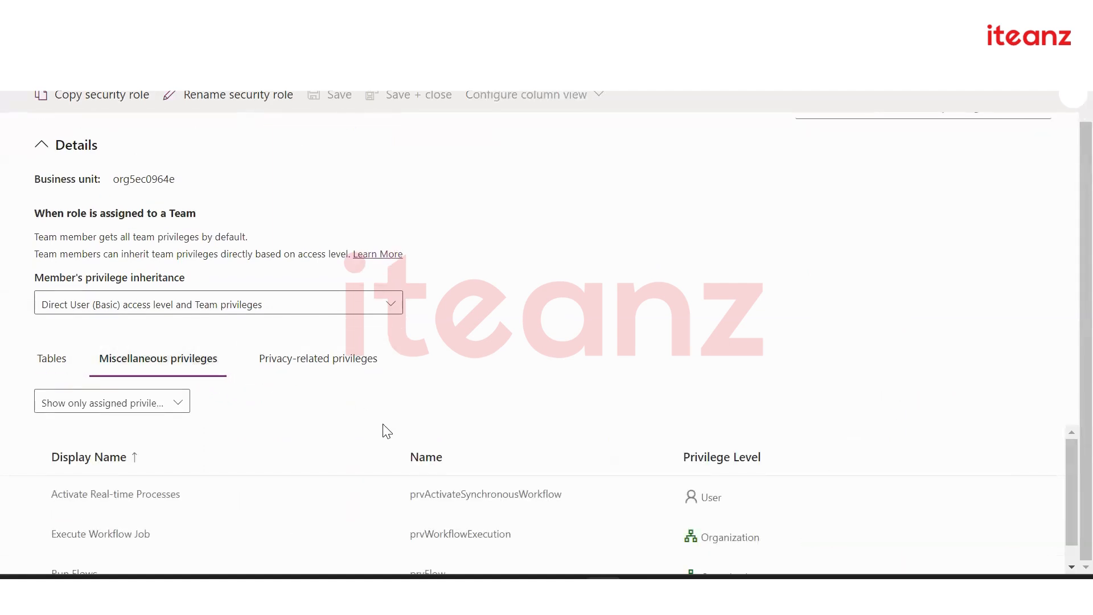
left_click(313, 367)
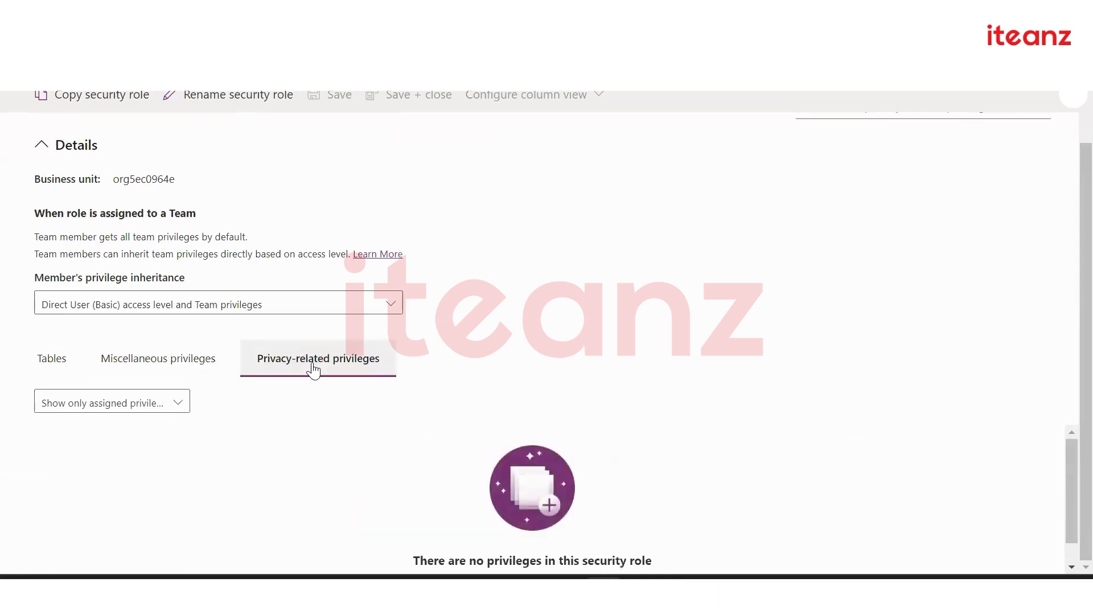
left_click(49, 365)
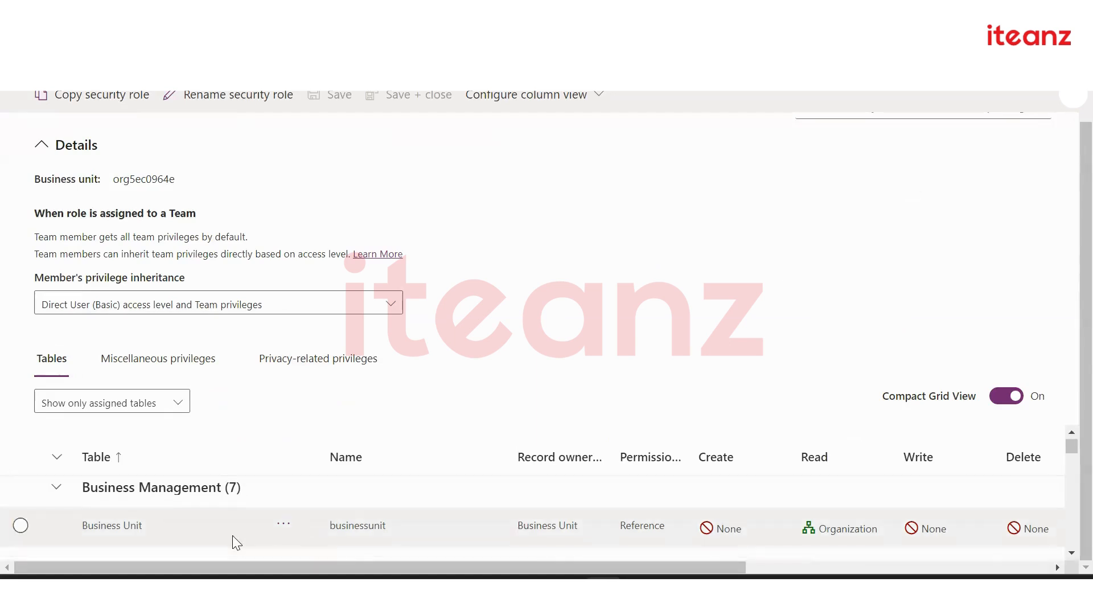
Scroll DemoSecurityRole's Tables grid down to the Employee Management custom table
scroll(234, 541, "down", 2)
scroll(232, 541, "down", 3)
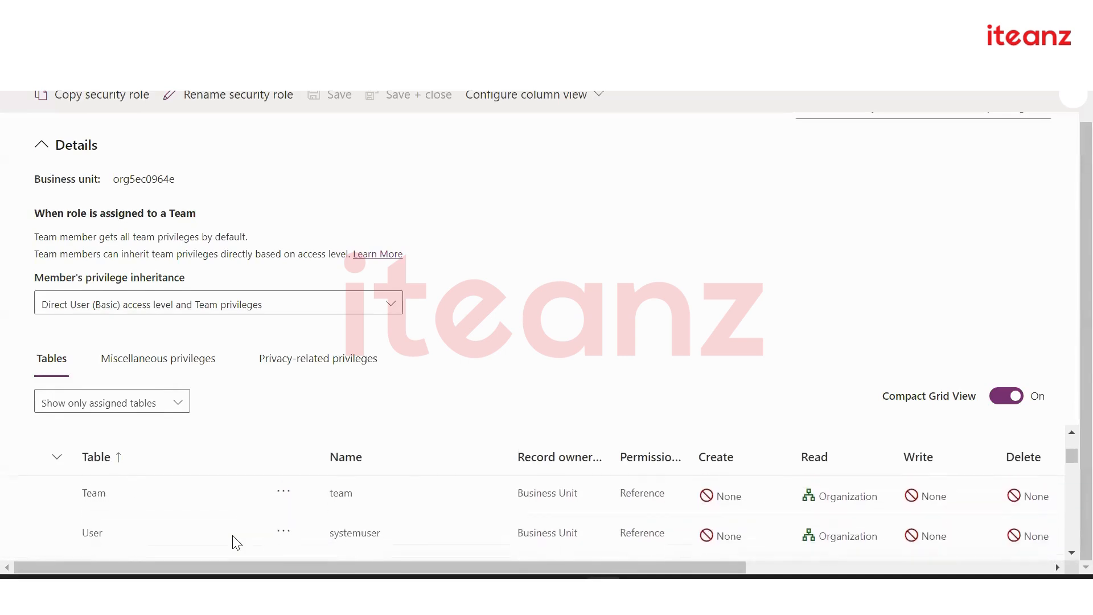
scroll(235, 542, "down", 5)
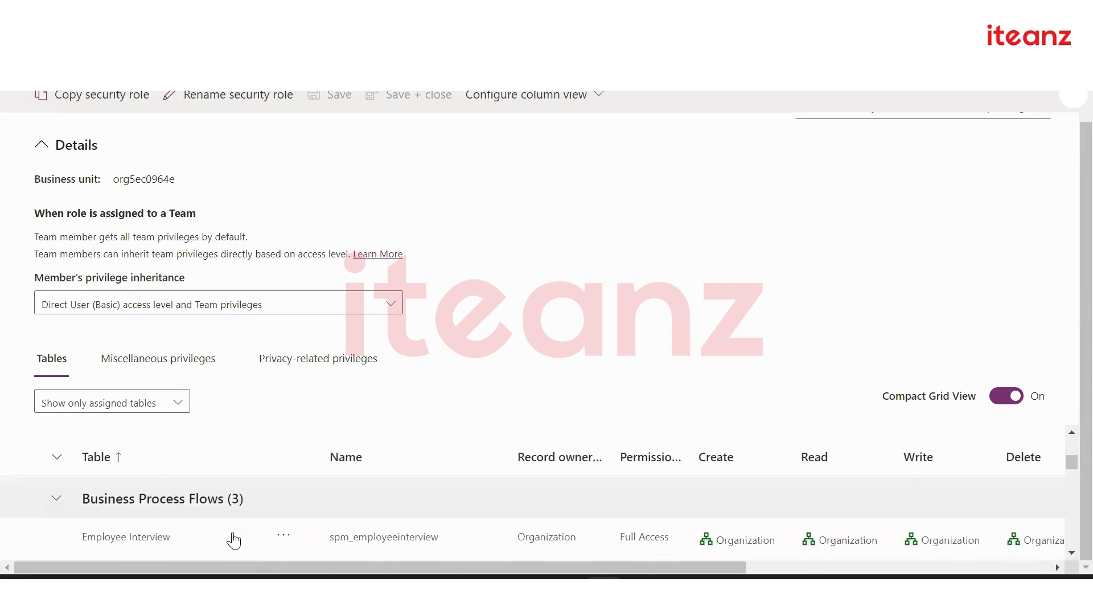
scroll(234, 541, "down", 5)
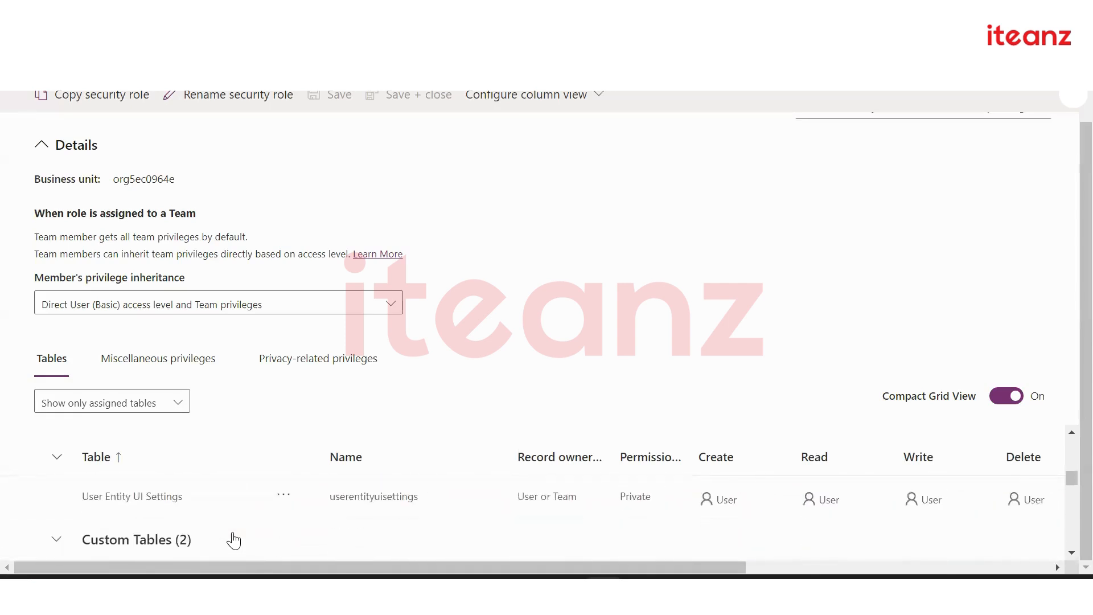
scroll(234, 541, "down", 2)
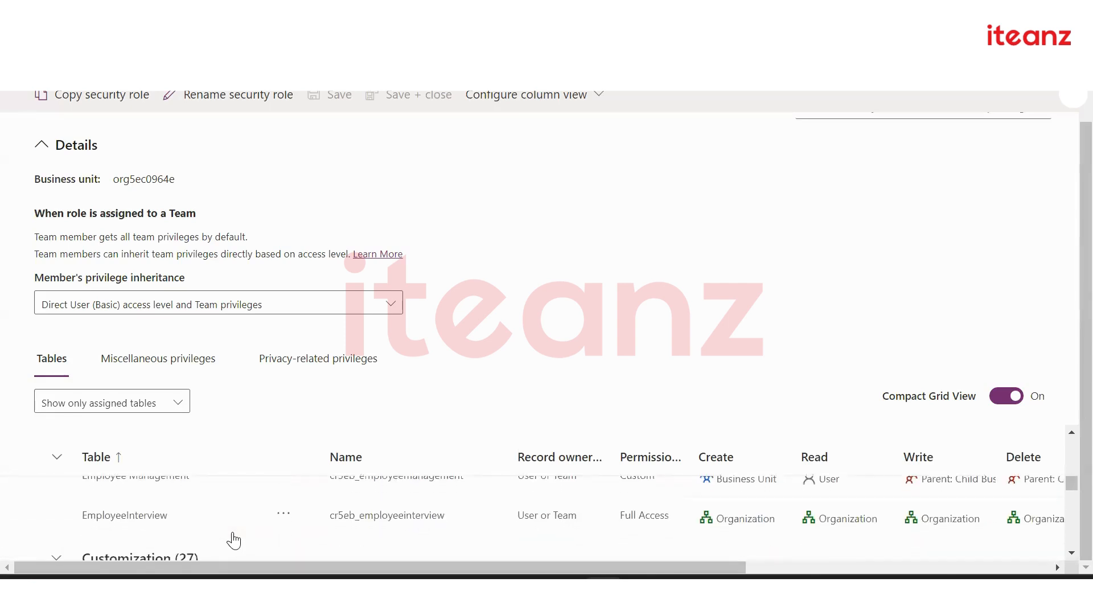
scroll(233, 541, "up", 1)
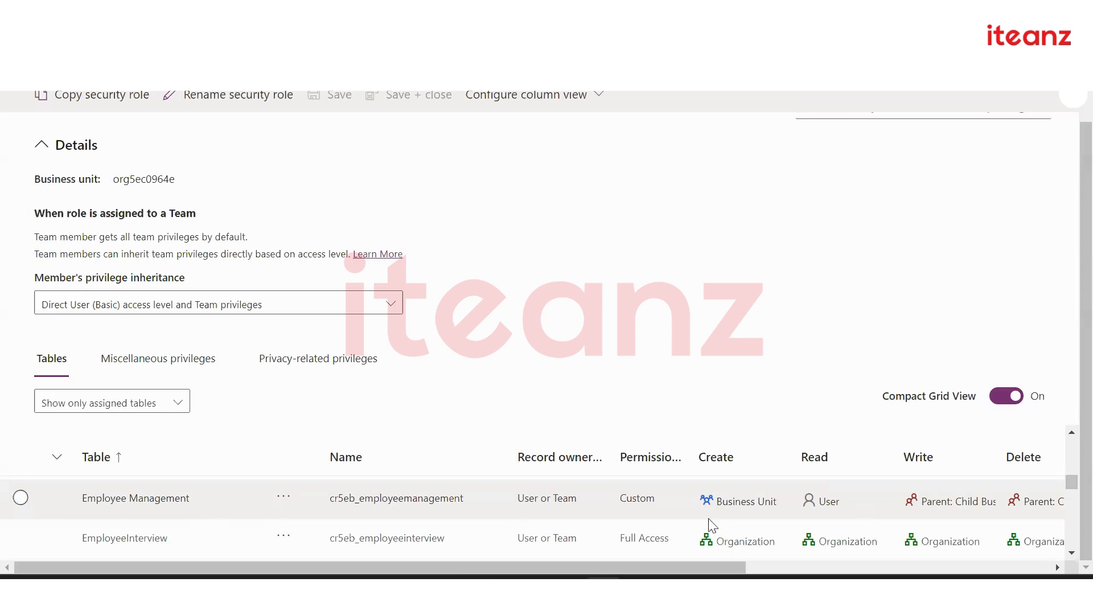
Select the Employee Management row and reveal its Append, Append to, Assign and Share columns
left_click(853, 500)
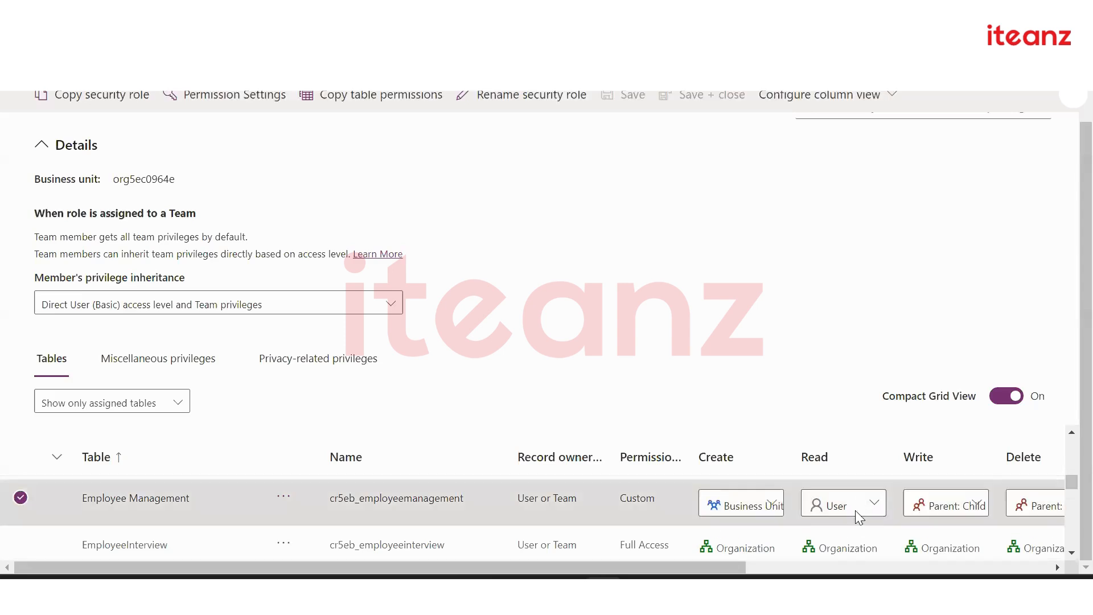
scroll(855, 510, "right", 5)
scroll(855, 510, "right", 5)
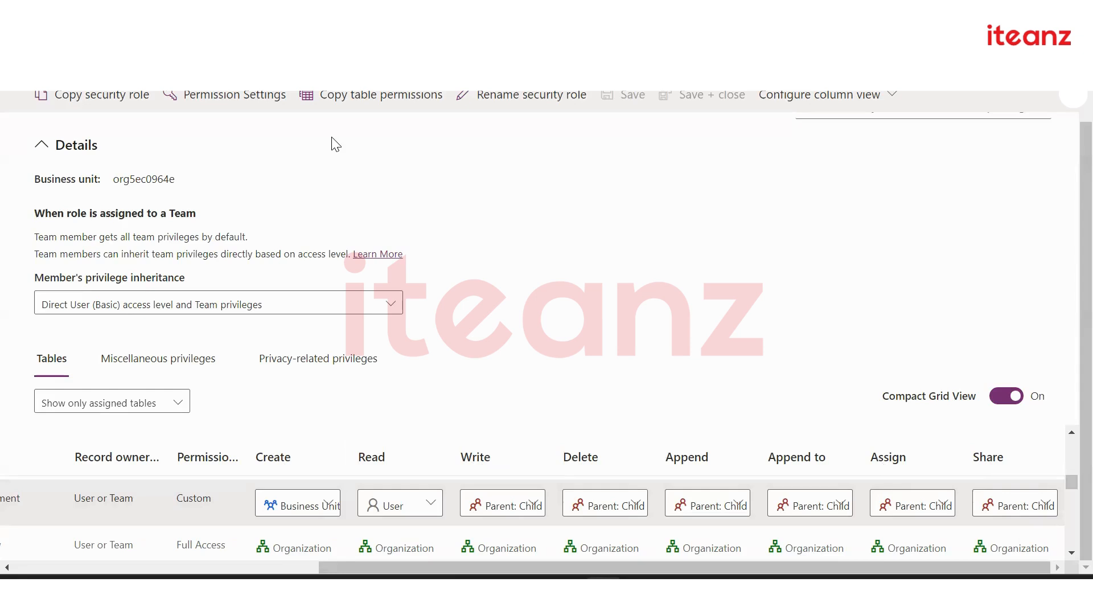
Filter the hidden columns by 'own' and add Owner, Owning Business Unit, Owning Team and Owning User to the DepartmentDetail grid
left_click(199, 89)
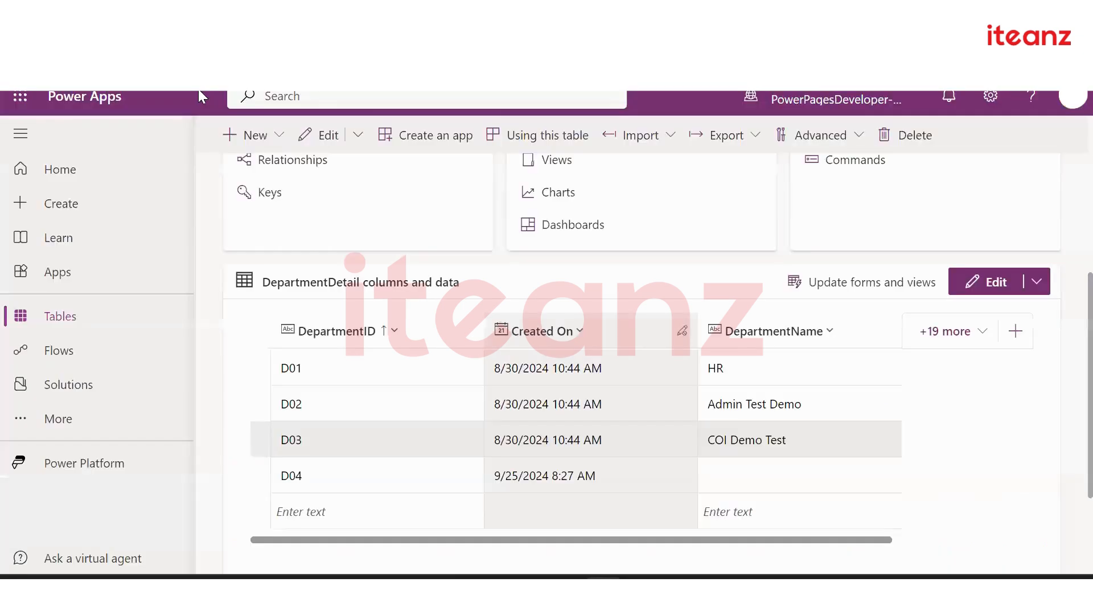
left_click(935, 340)
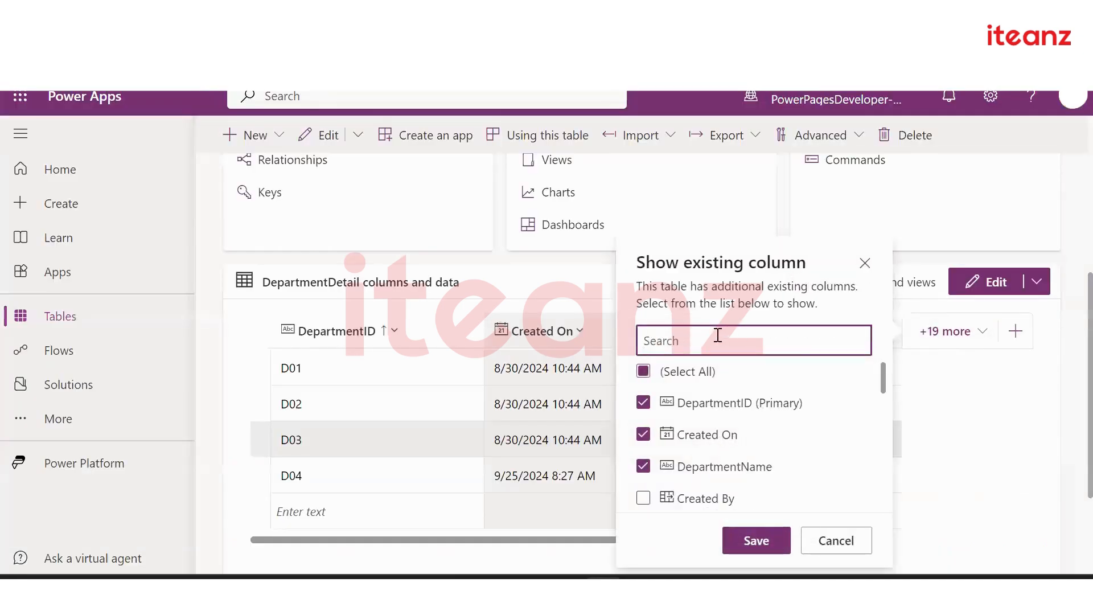
type("own")
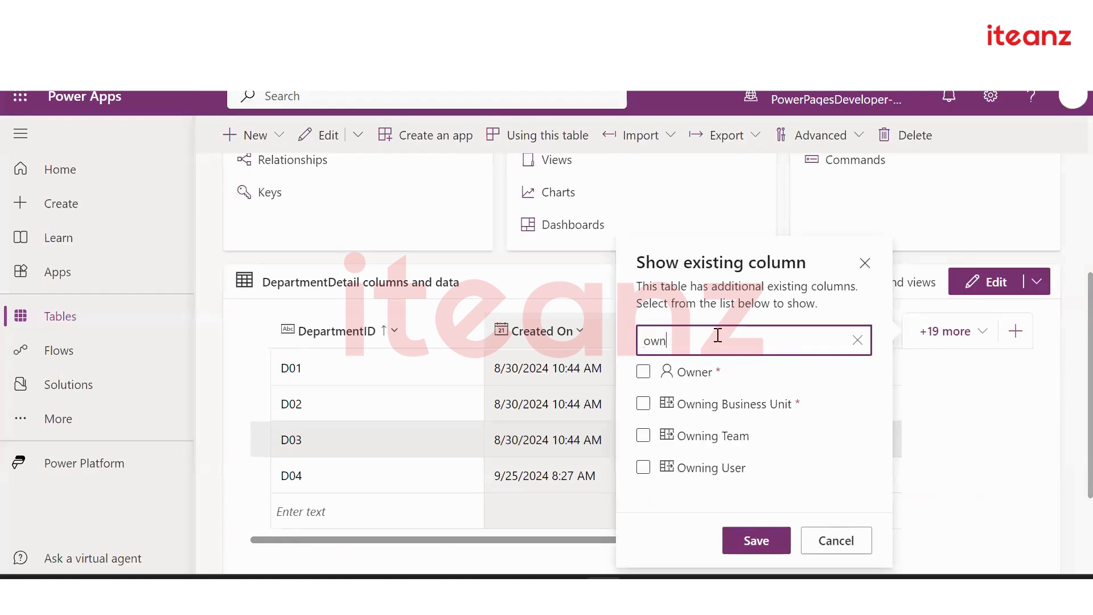
left_click(643, 372)
left_click(644, 403)
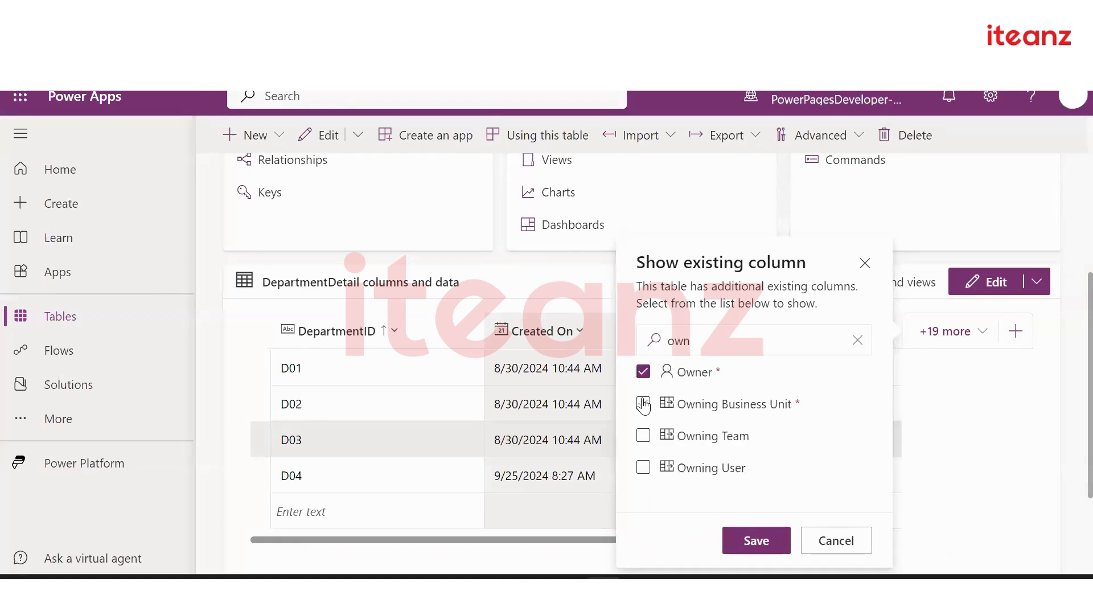
left_click(643, 468)
left_click(762, 540)
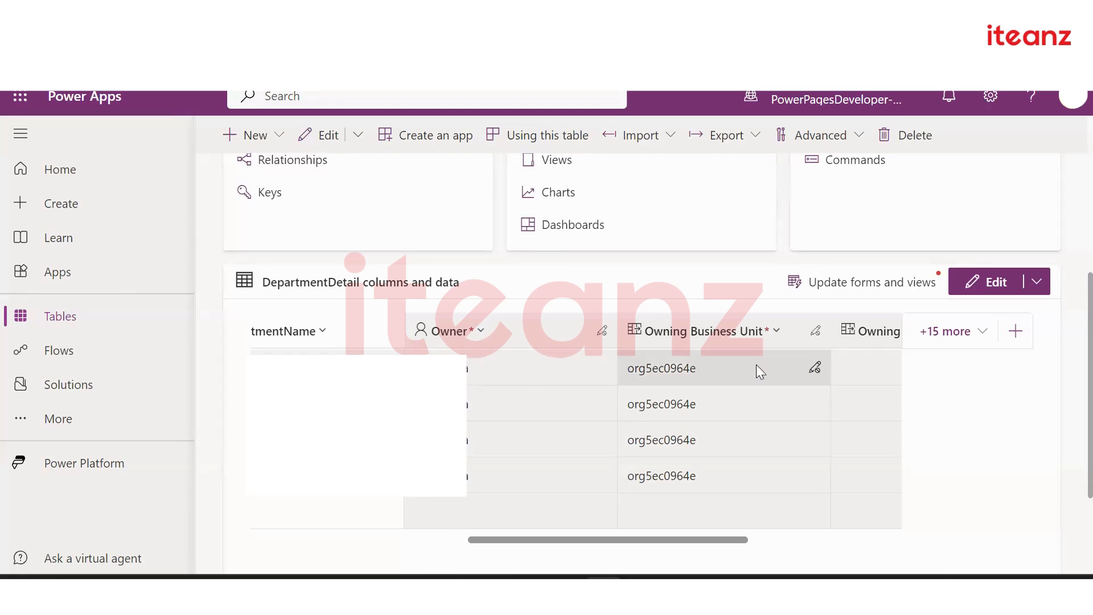
Scroll the DepartmentDetail grid right and back to inspect the owning column values
scroll(756, 364, "right", 5)
scroll(756, 372, "left", 5)
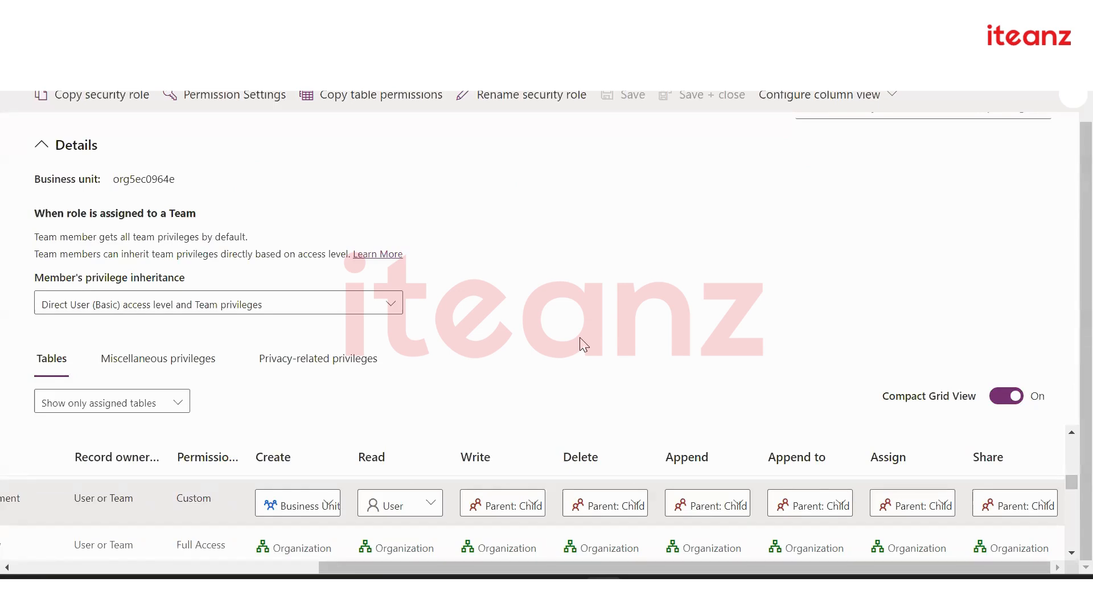
Keep Employee Management's Read access at User, set its Create access to User, and return to DepartmentDetail
left_click(414, 505)
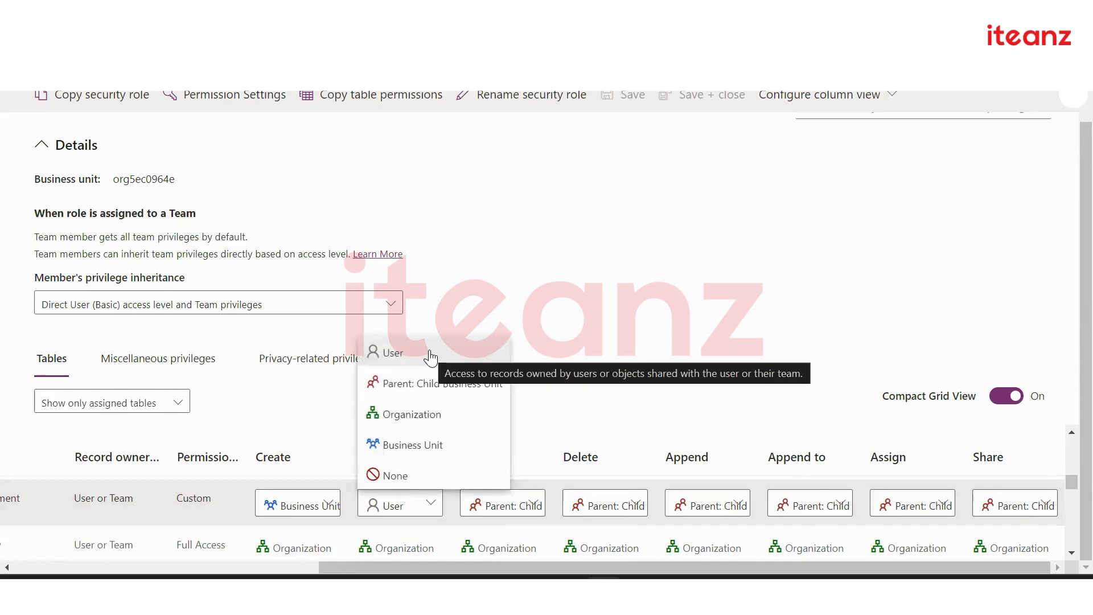
left_click(431, 357)
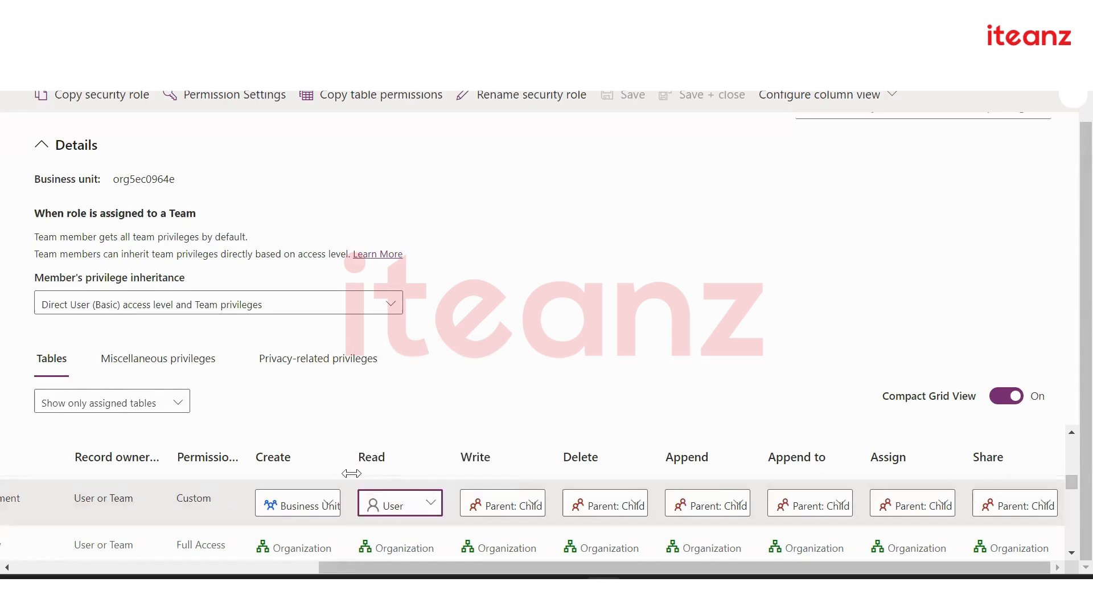
left_click(311, 506)
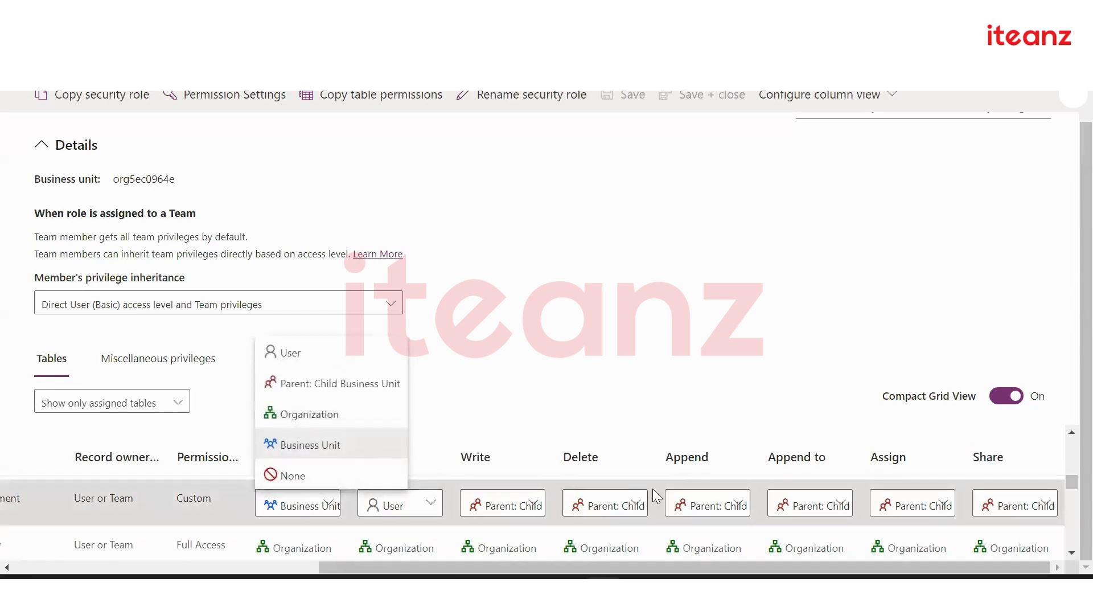
left_click(347, 351)
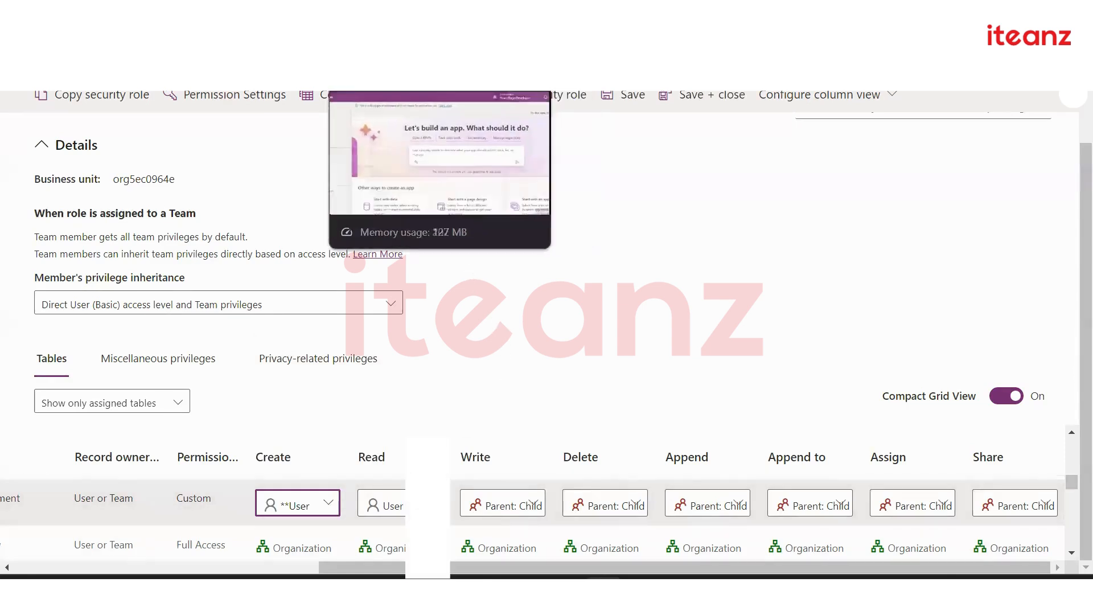
left_click(80, 14)
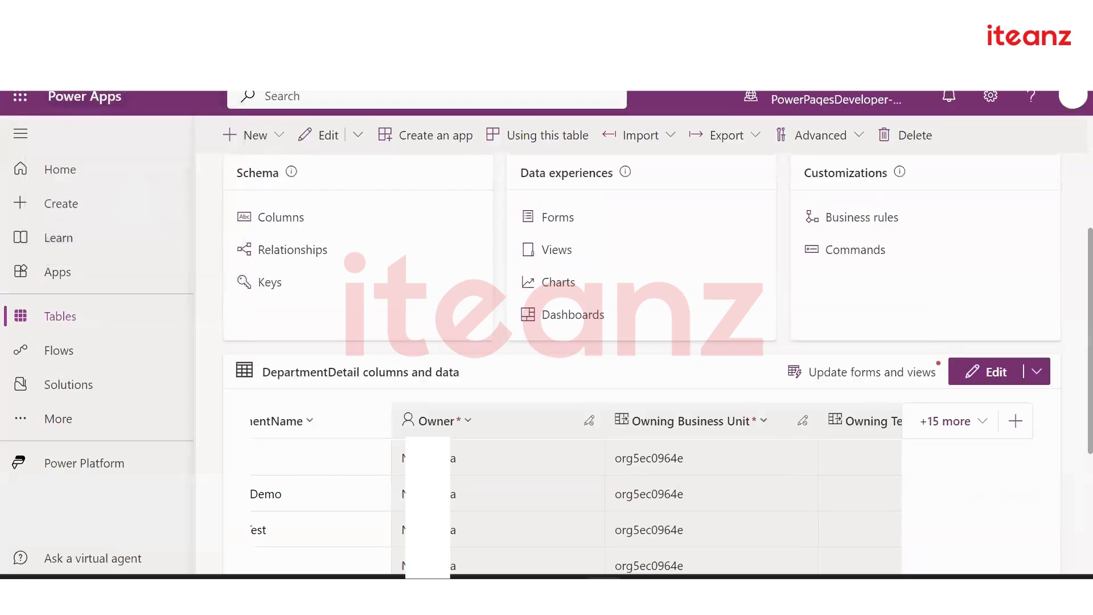
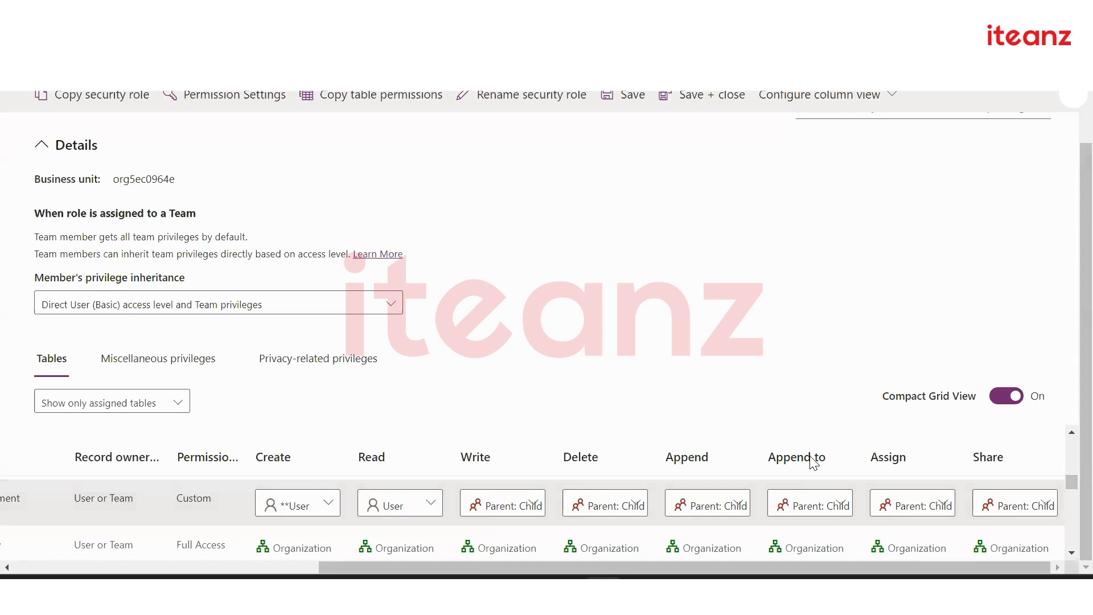
Set the employee management table's Create access to Business Unit
scroll(137, 491, "left", 3)
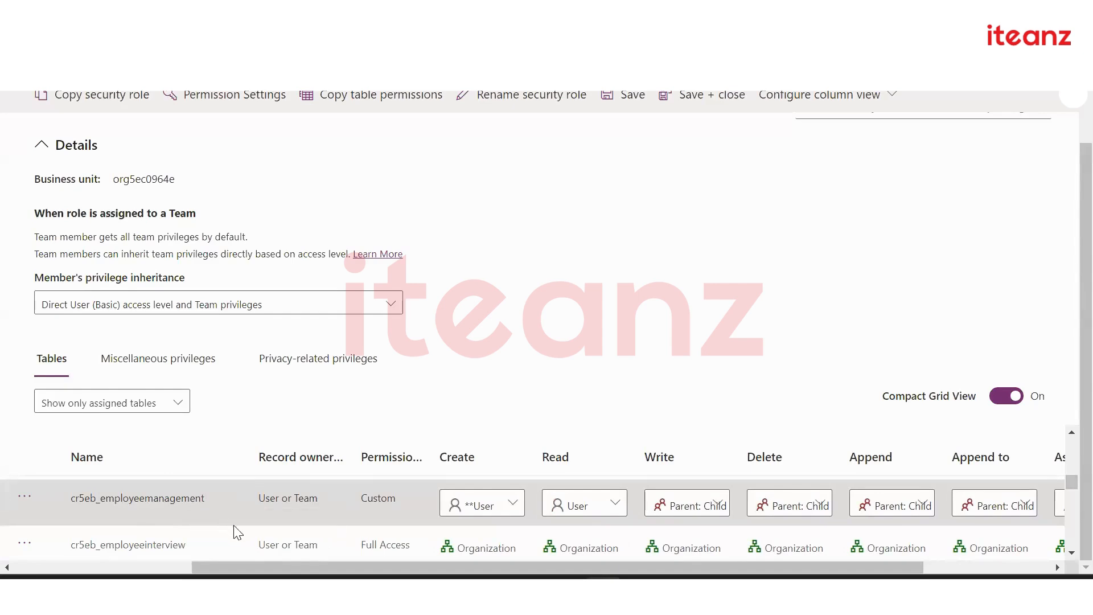
scroll(241, 541, "right", 1)
scroll(241, 538, "right", 3)
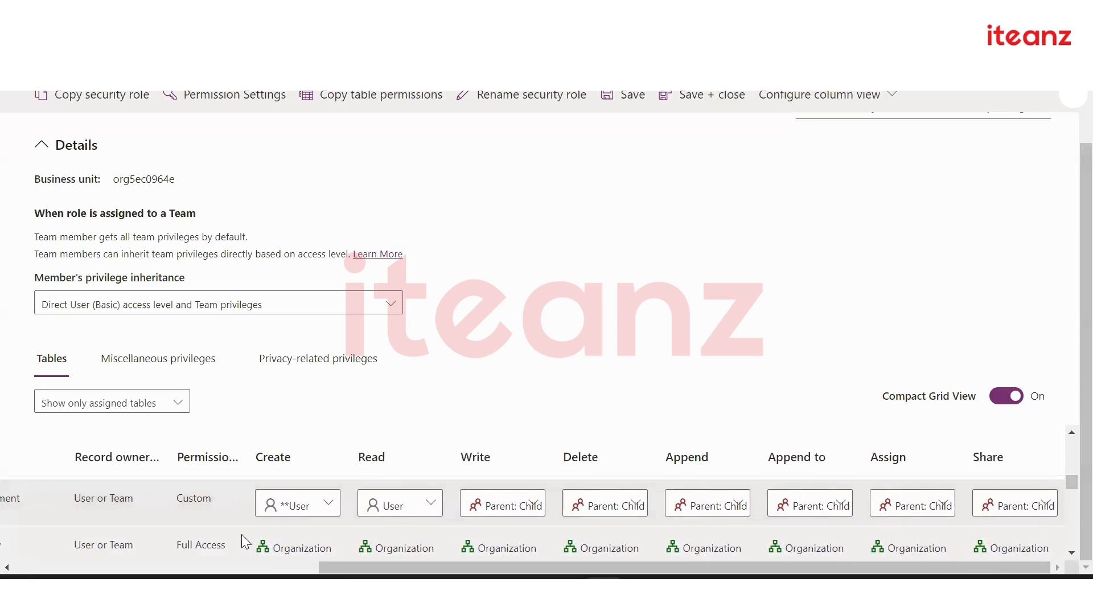
scroll(727, 530, "right", 2)
scroll(624, 538, "left", 3)
scroll(624, 538, "right", 3)
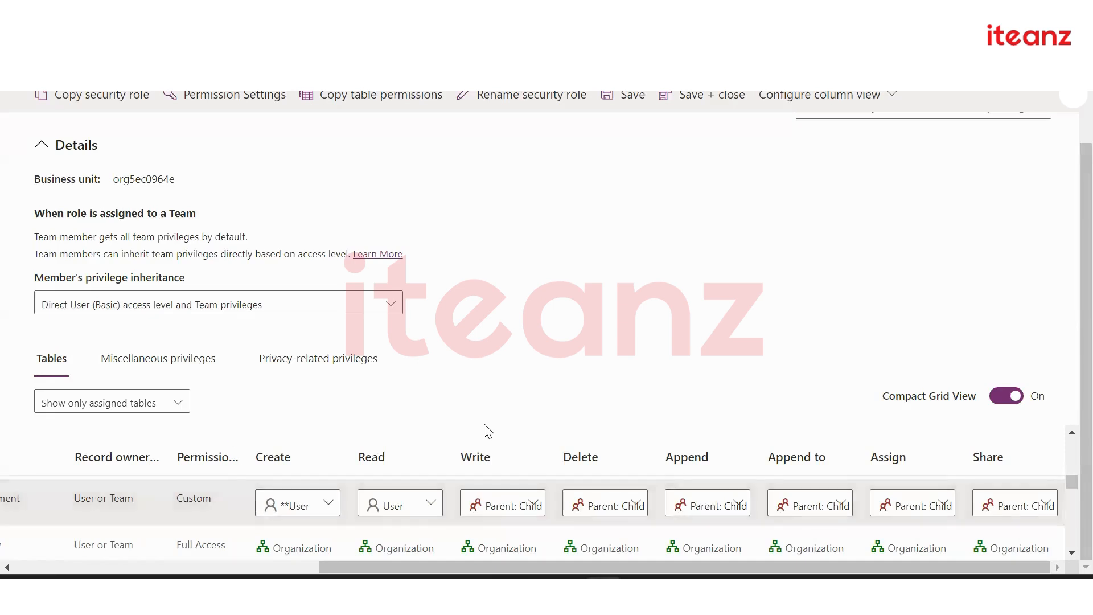
left_click(315, 513)
left_click(468, 380)
left_click(312, 503)
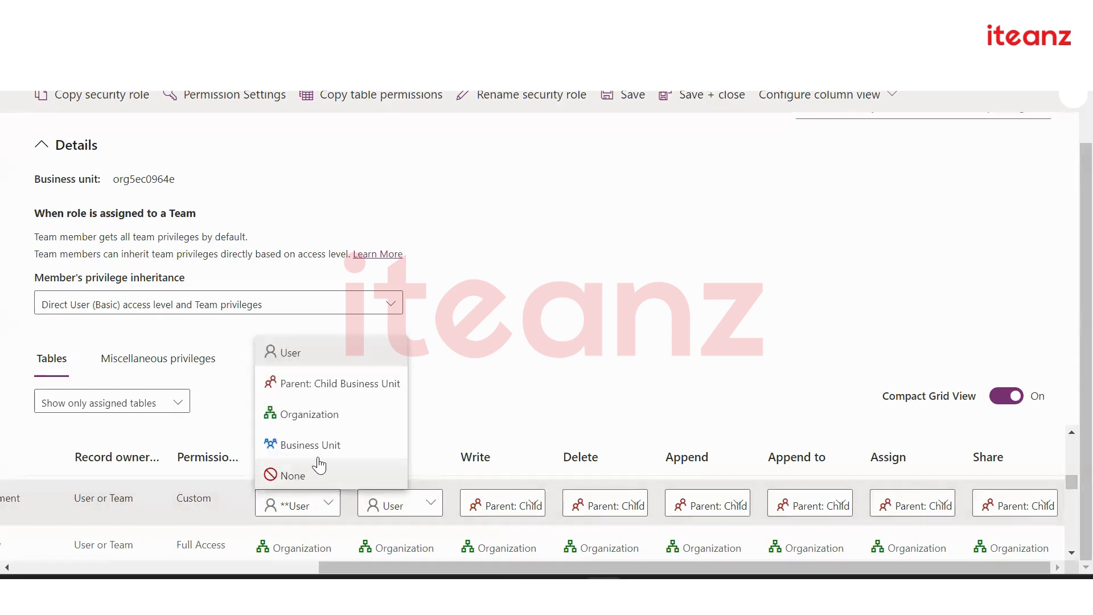
left_click(365, 445)
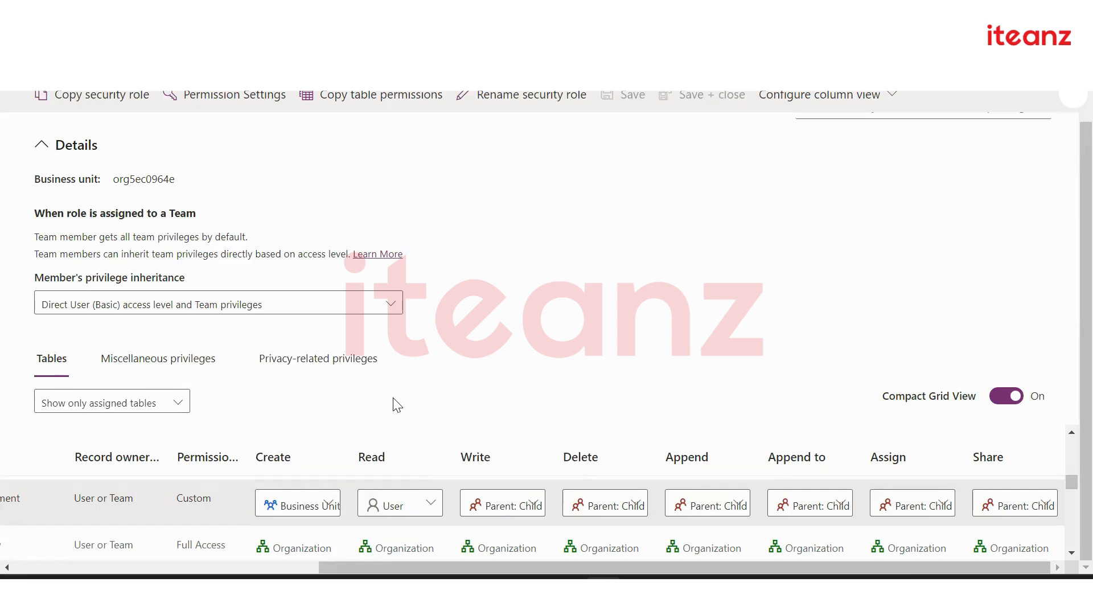
Set its Read access to Business Unit and return to the DepartmentDetail table in Power Apps
left_click(424, 508)
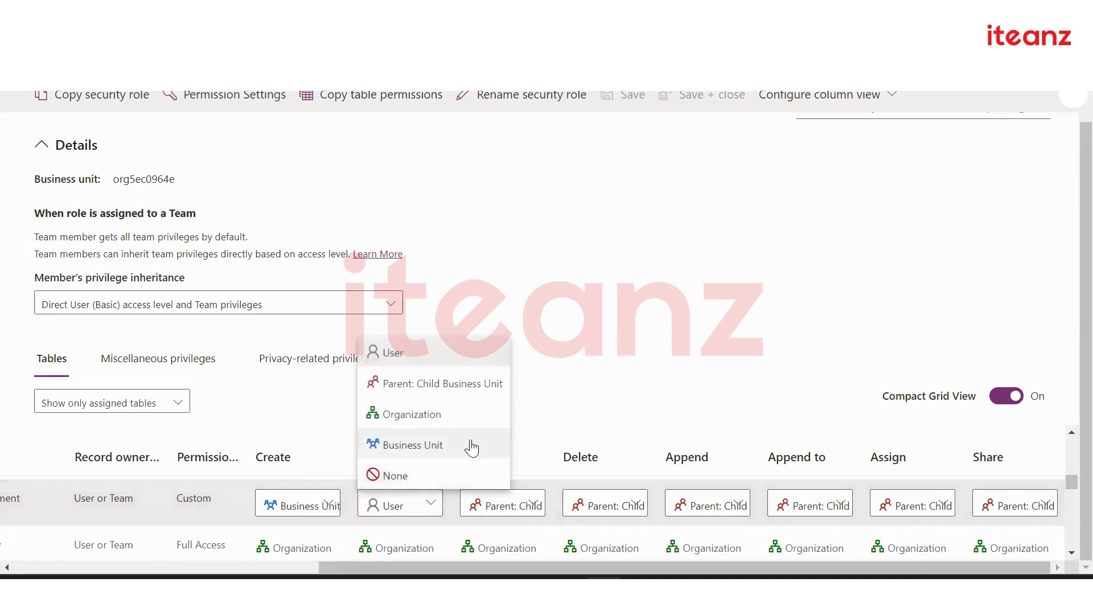
left_click(470, 445)
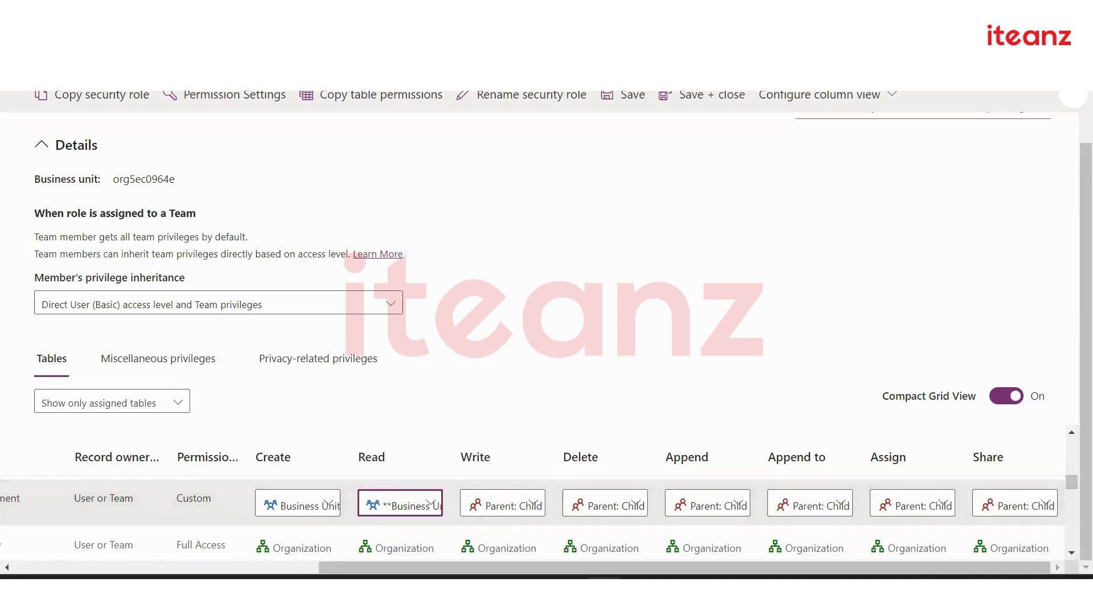
left_click(181, 88)
scroll(506, 470, "up", 1)
Scroll the DepartmentDetail data, then return to the security role's permission settings
scroll(540, 458, "down", 2)
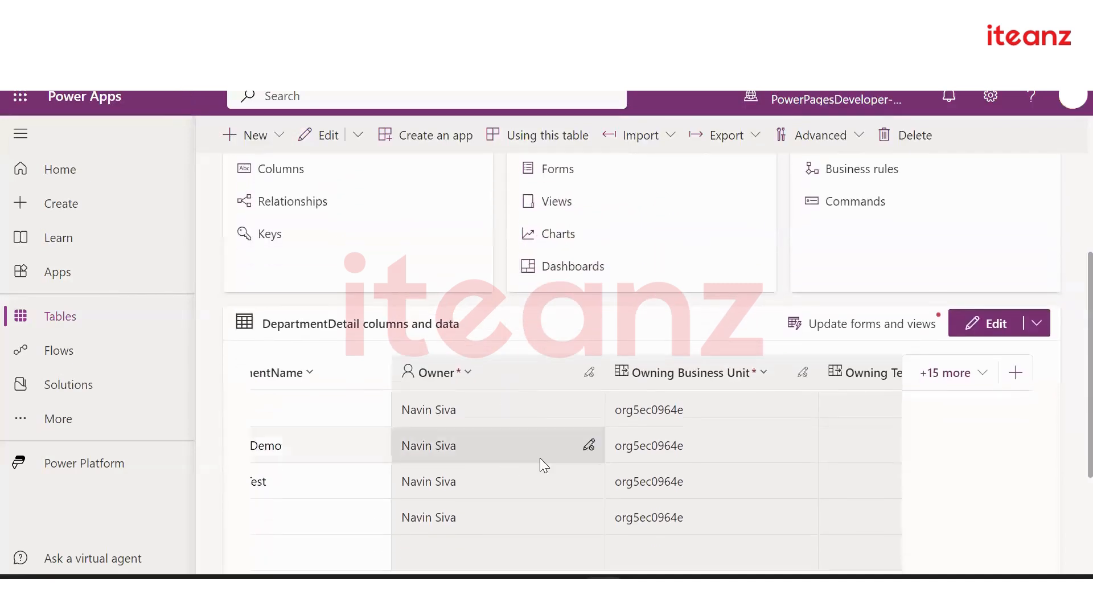
scroll(540, 458, "down", 1)
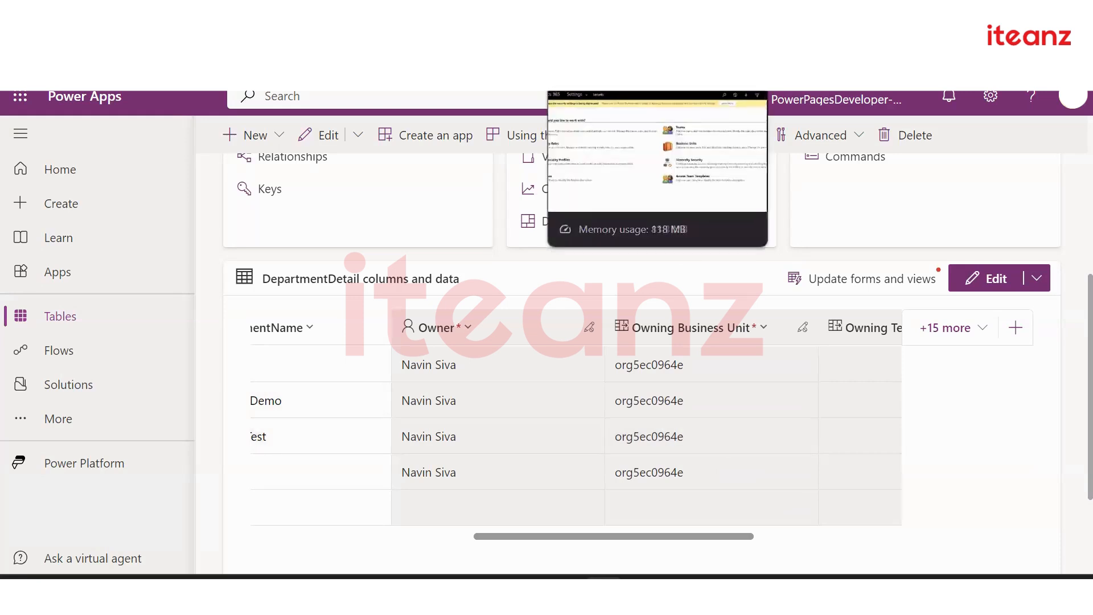
left_click(765, 18)
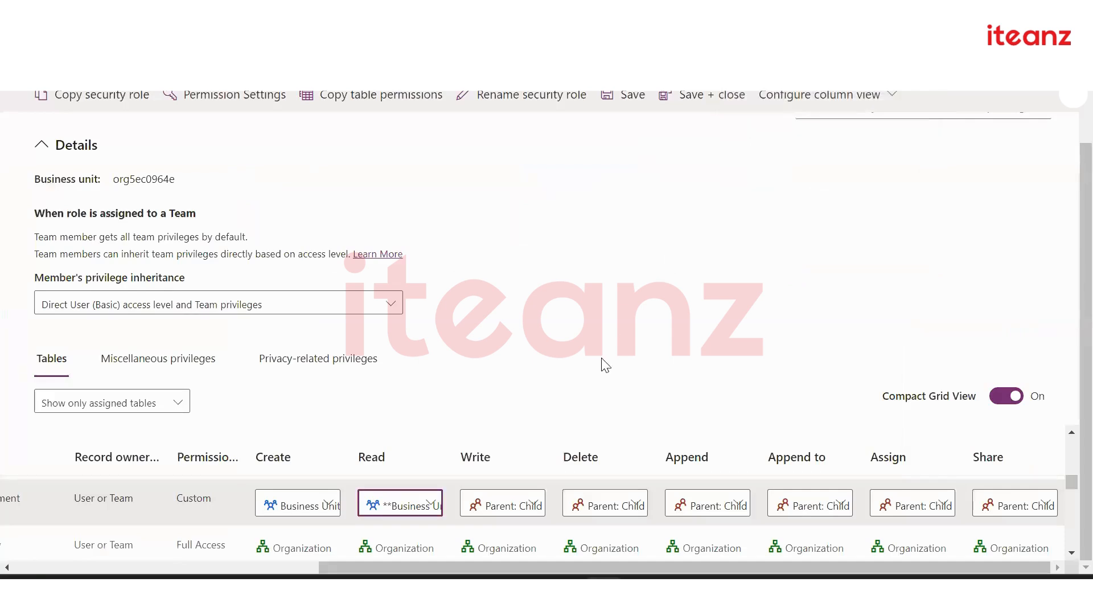
left_click(403, 514)
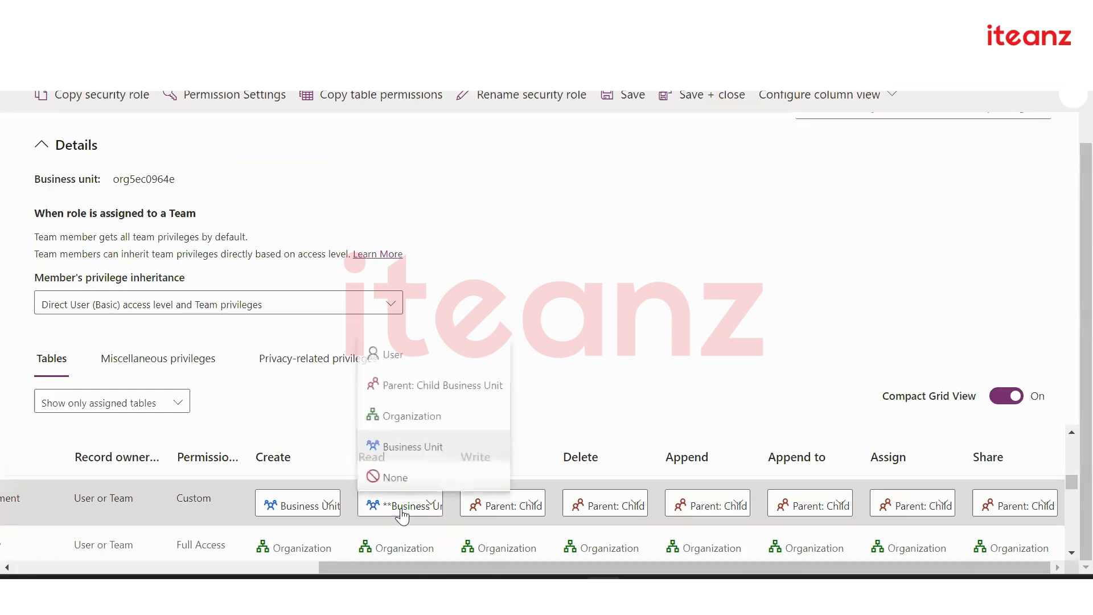
left_click(454, 440)
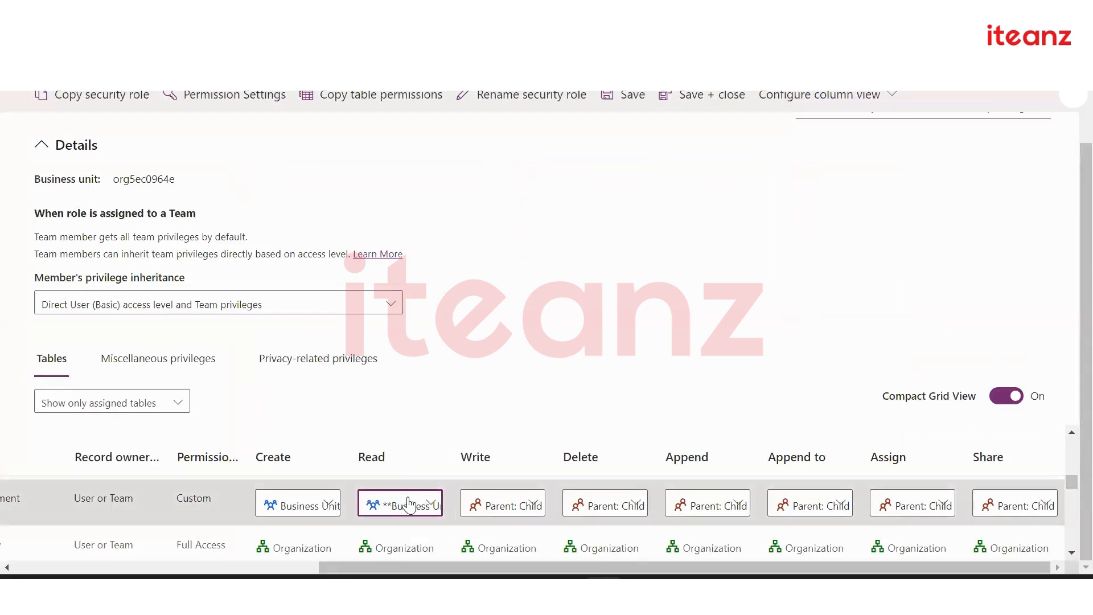
Try Parent: Child Business Unit, Organization and None for Read access, ending on Organization
left_click(409, 505)
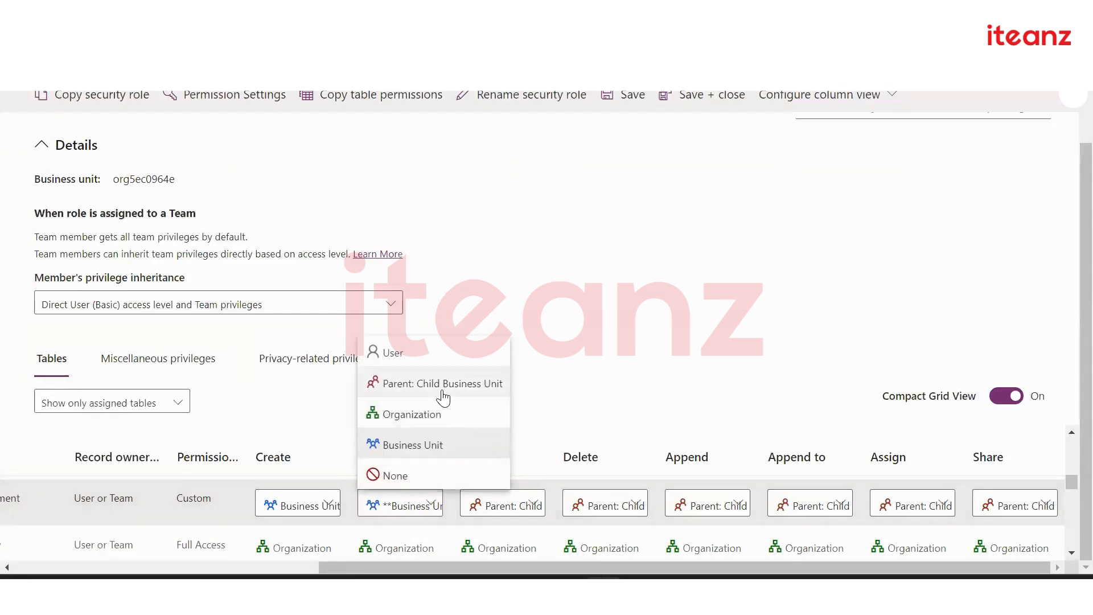
left_click(444, 393)
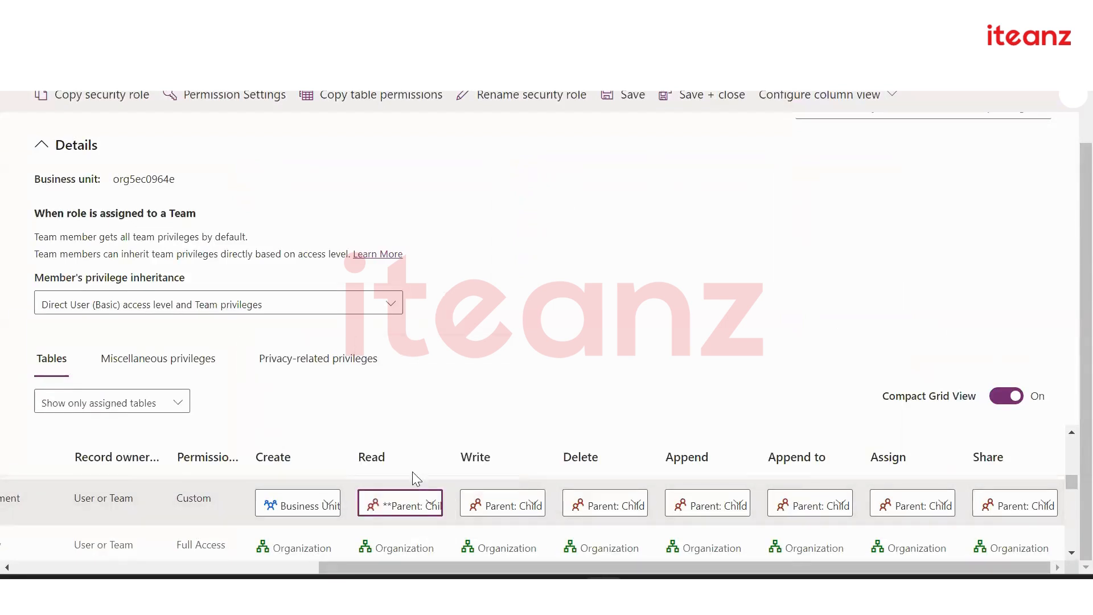
left_click(406, 512)
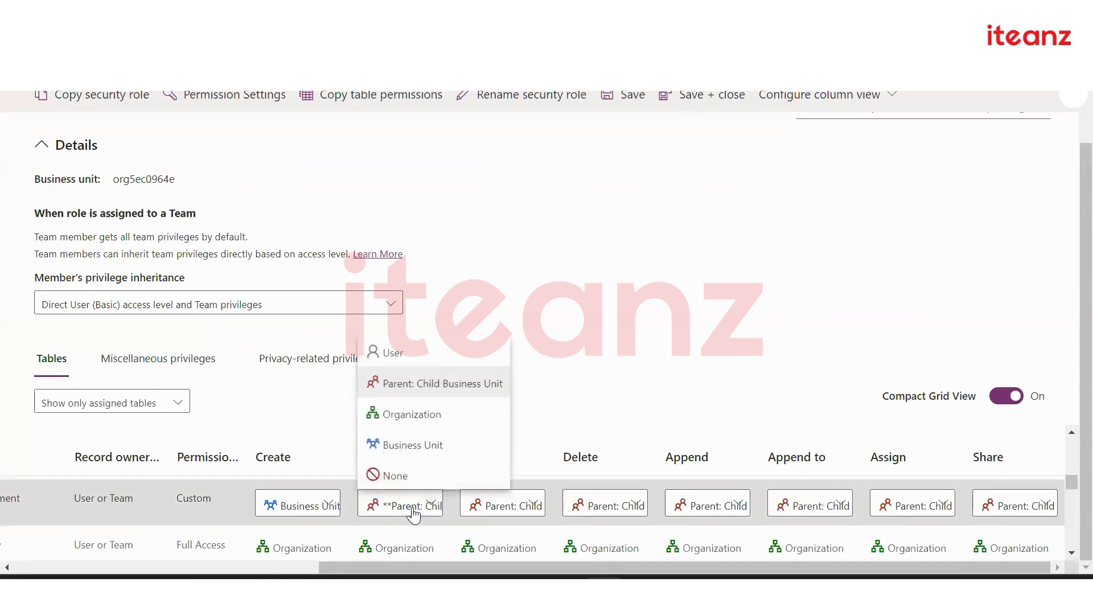
left_click(442, 385)
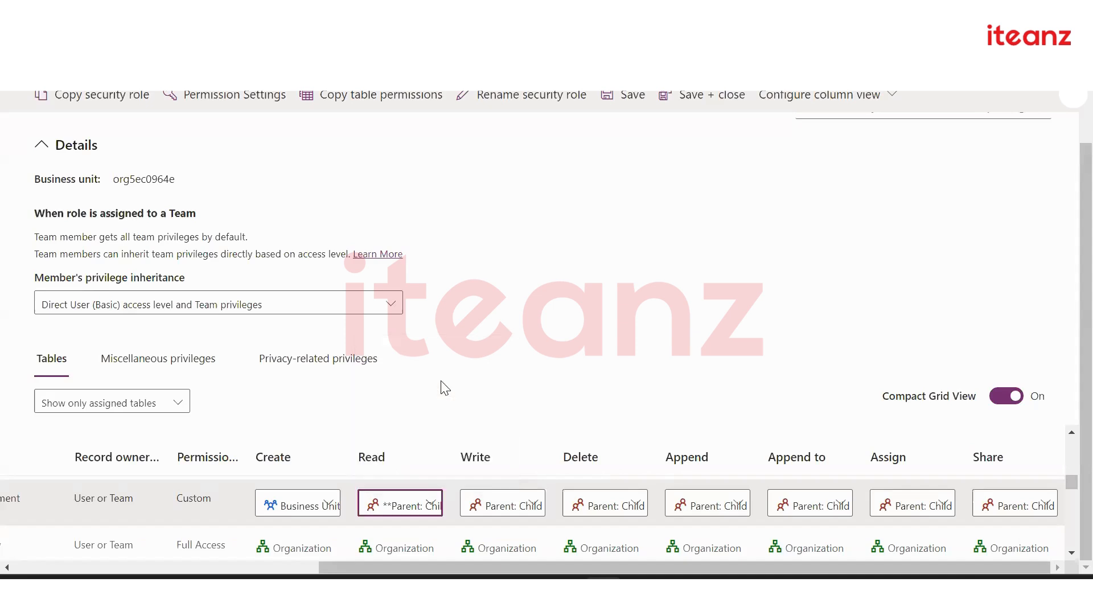
left_click(419, 514)
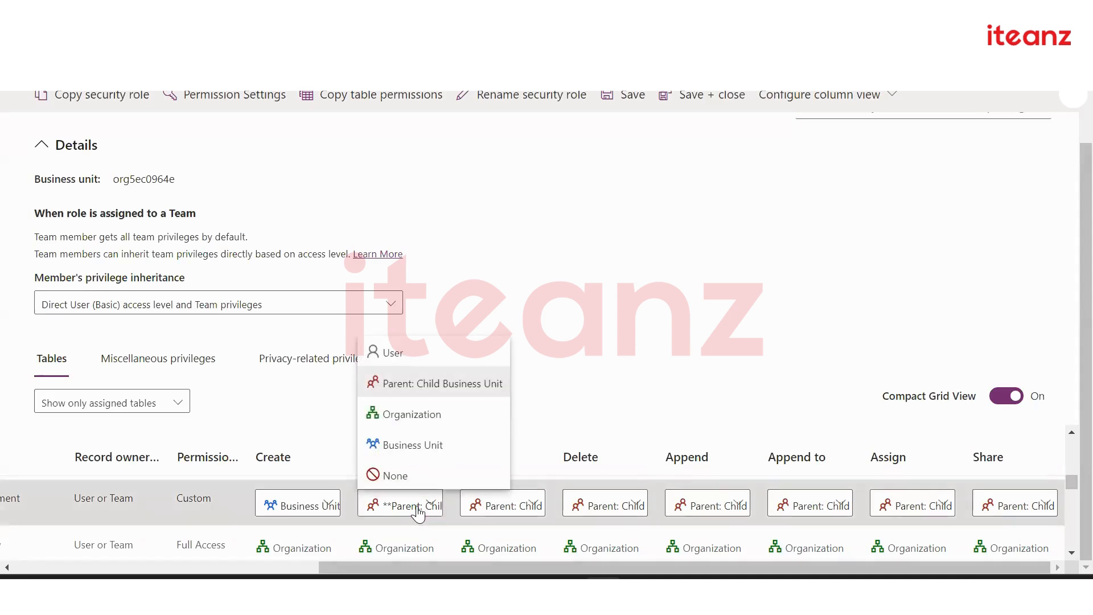
left_click(466, 421)
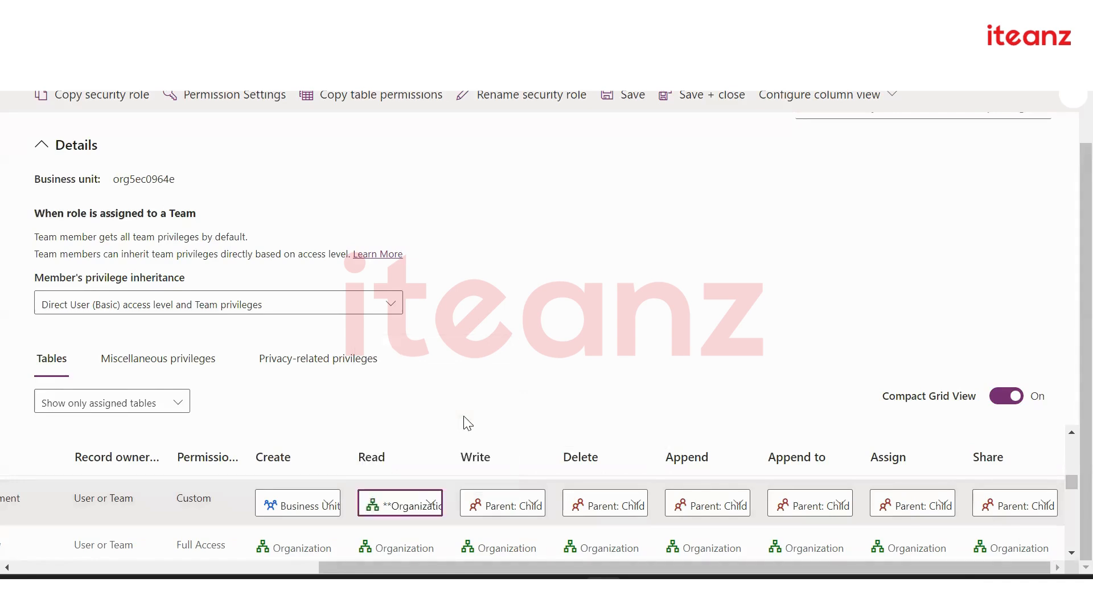
left_click(435, 406)
left_click(420, 504)
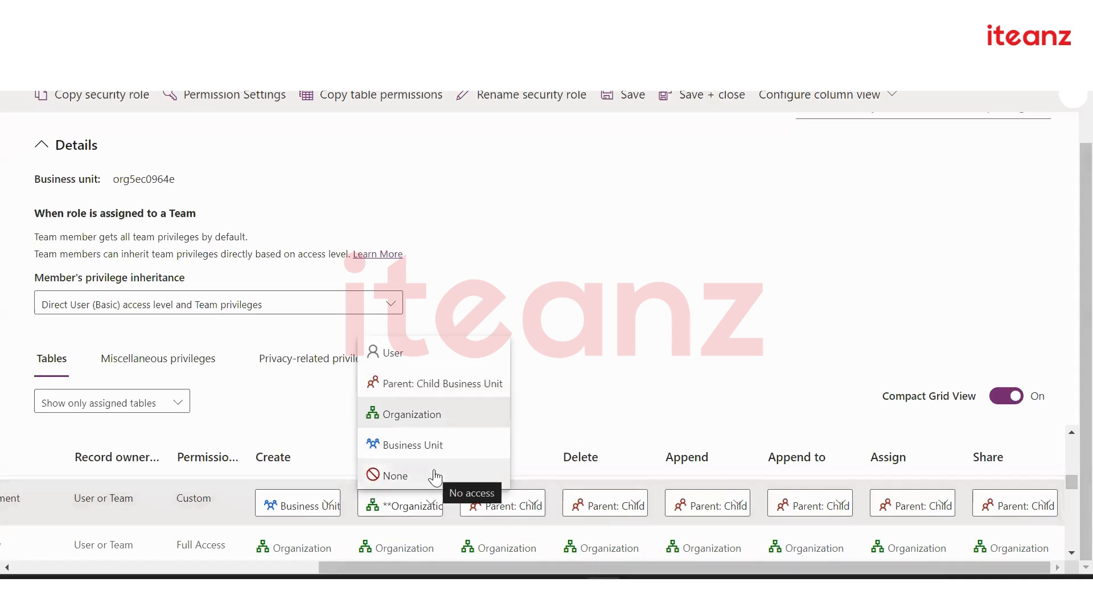
left_click(434, 475)
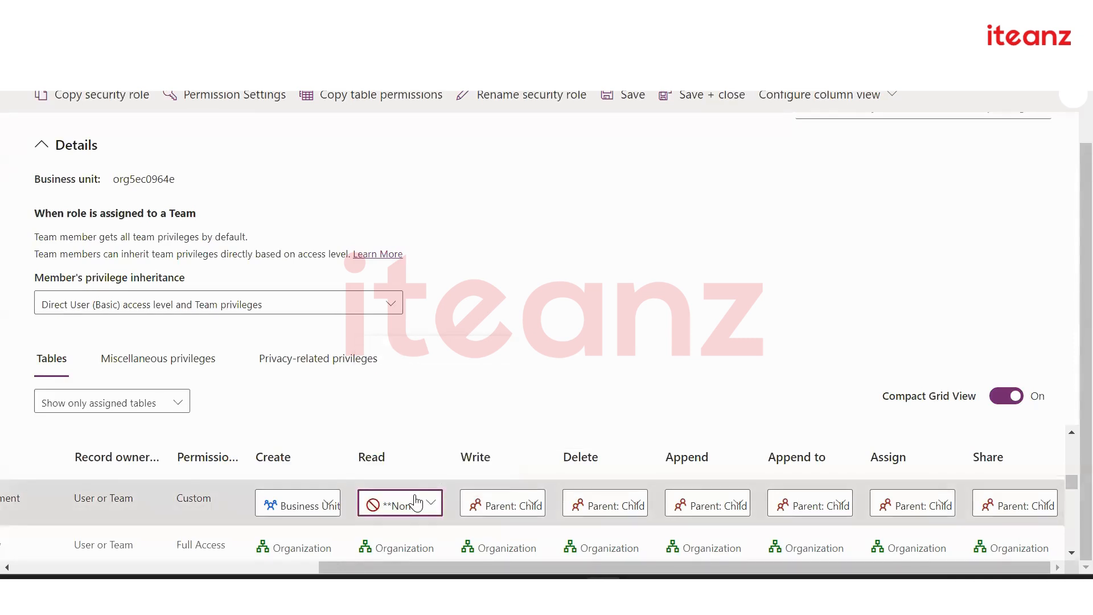
left_click(416, 504)
left_click(466, 409)
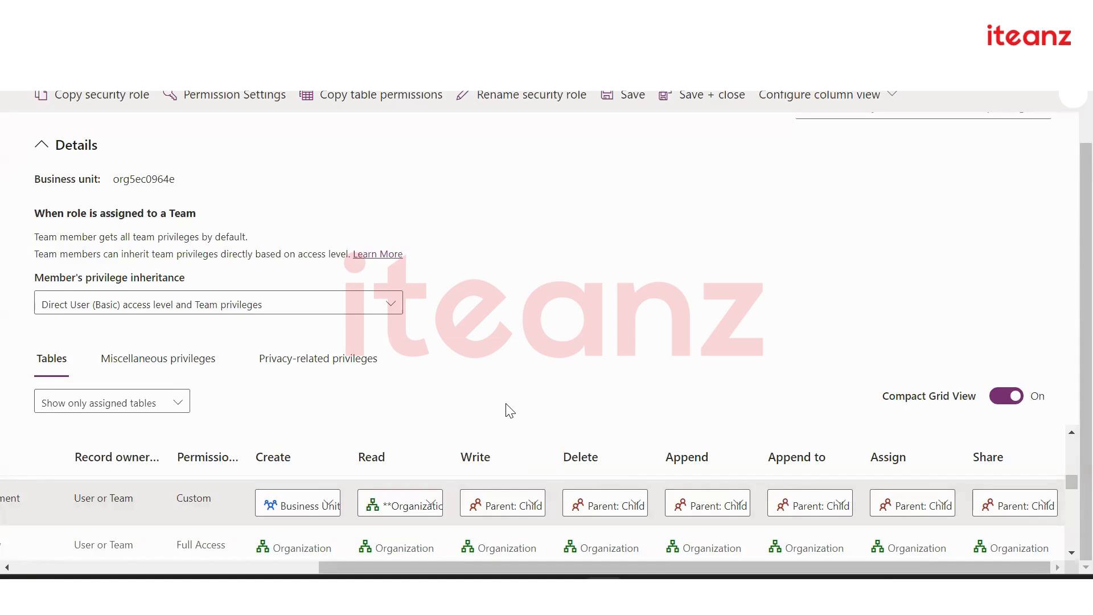
Leave Read at Organization and select the role's business unit value in its details
left_click(406, 505)
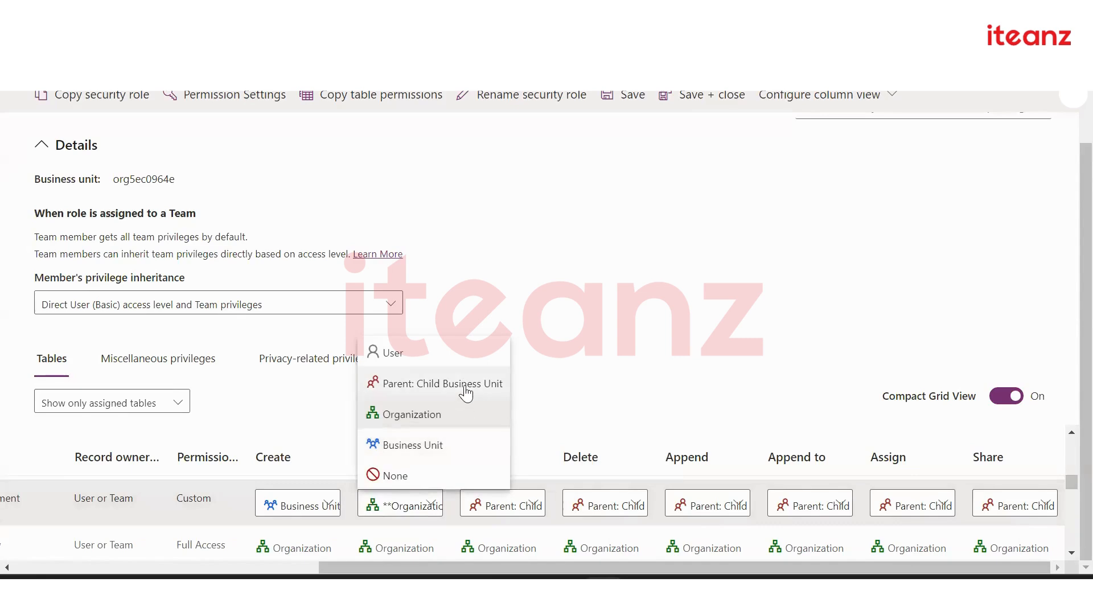
left_click(537, 411)
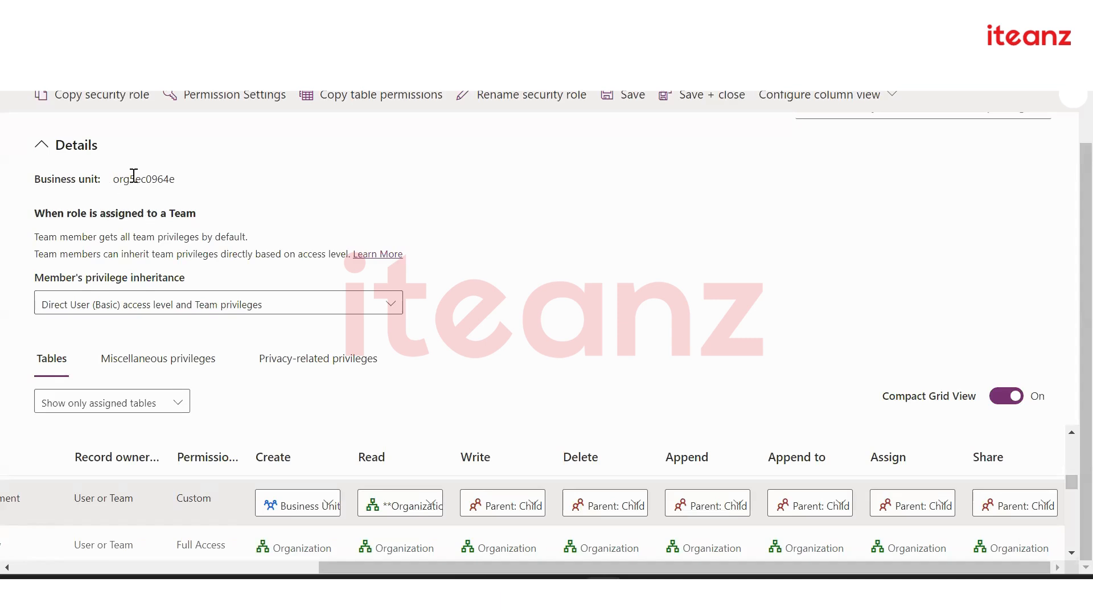
left_click_drag(113, 179, 163, 173)
left_click(163, 178)
double_click(164, 178)
left_click(162, 158)
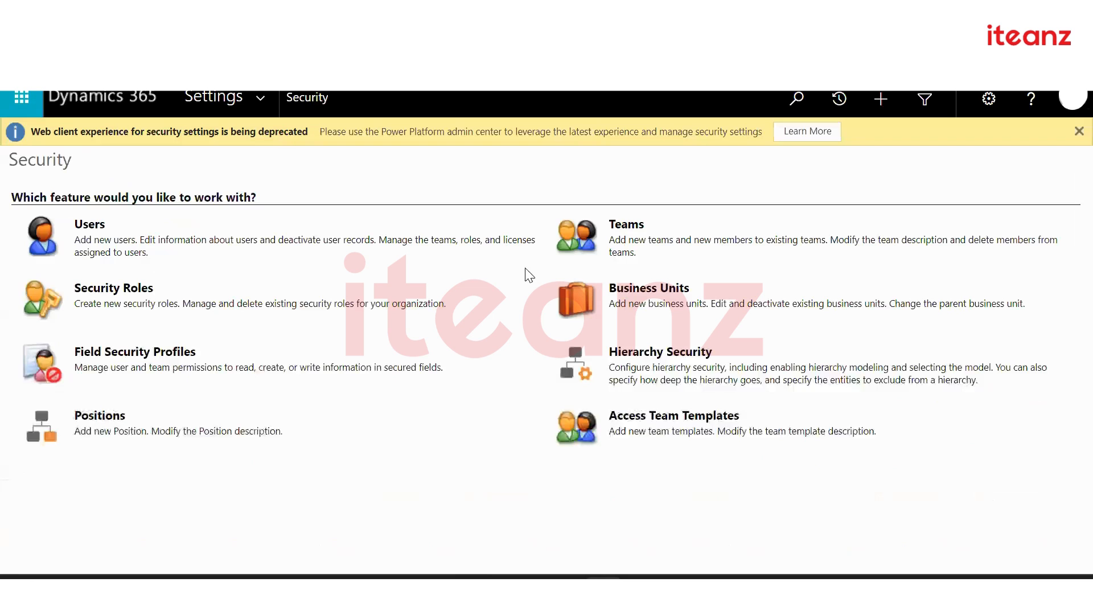
Open the security roles list, then go to Settings > Security in Dynamics 365
left_click(124, 286)
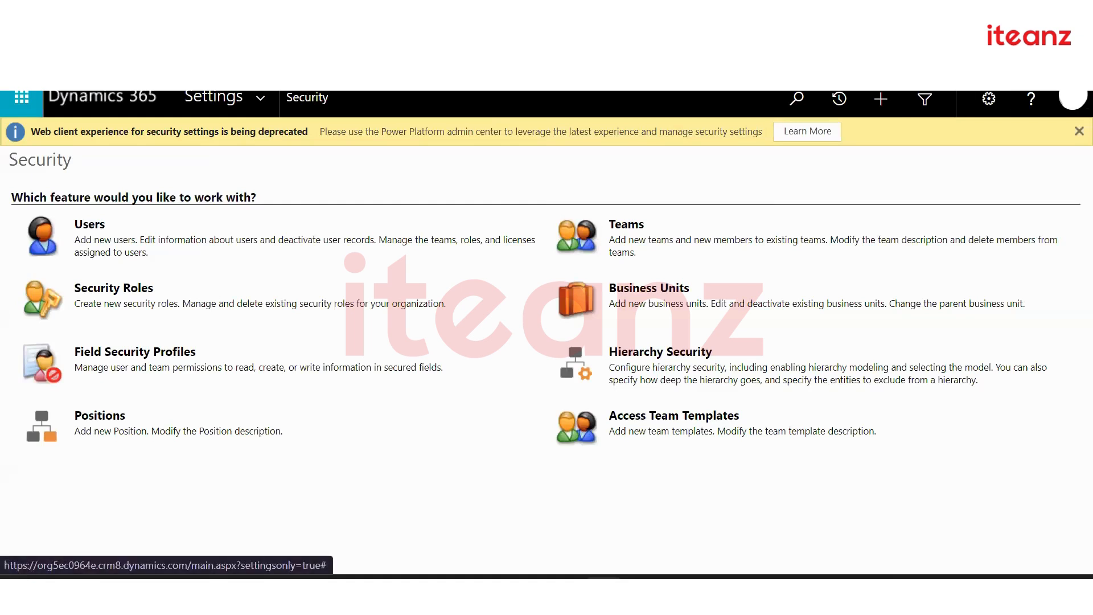
left_click(257, 102)
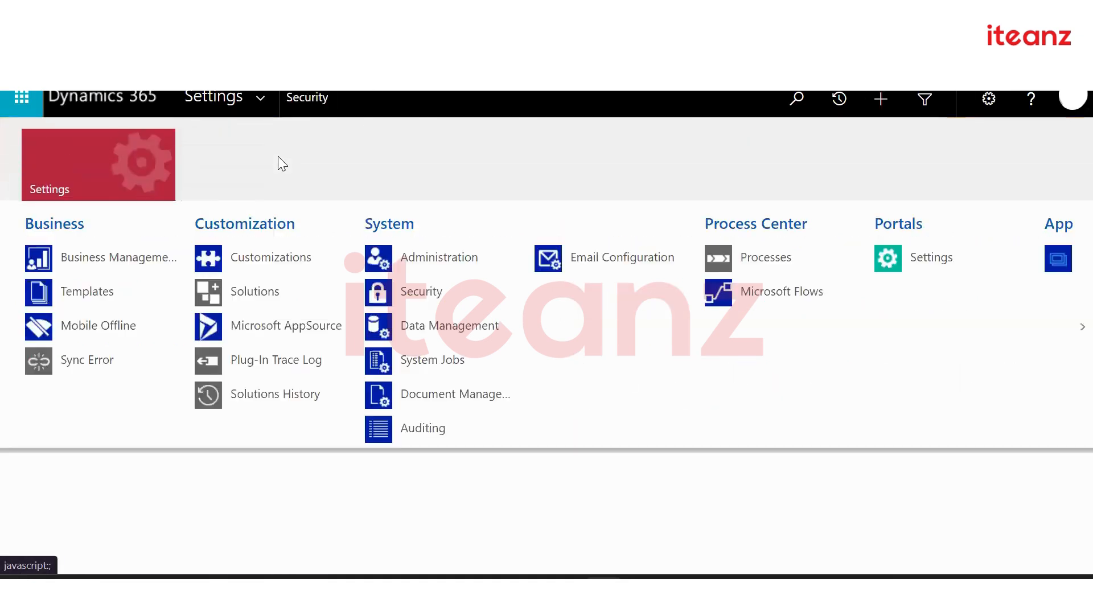
left_click(425, 296)
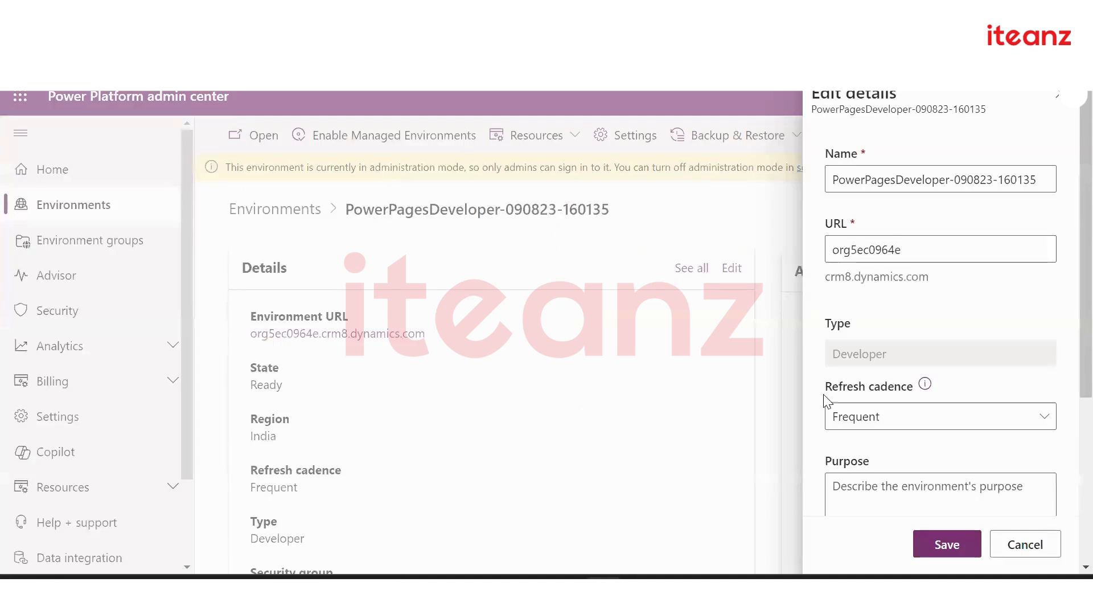
Cancel the environment's Edit details panel without saving
left_click(1030, 549)
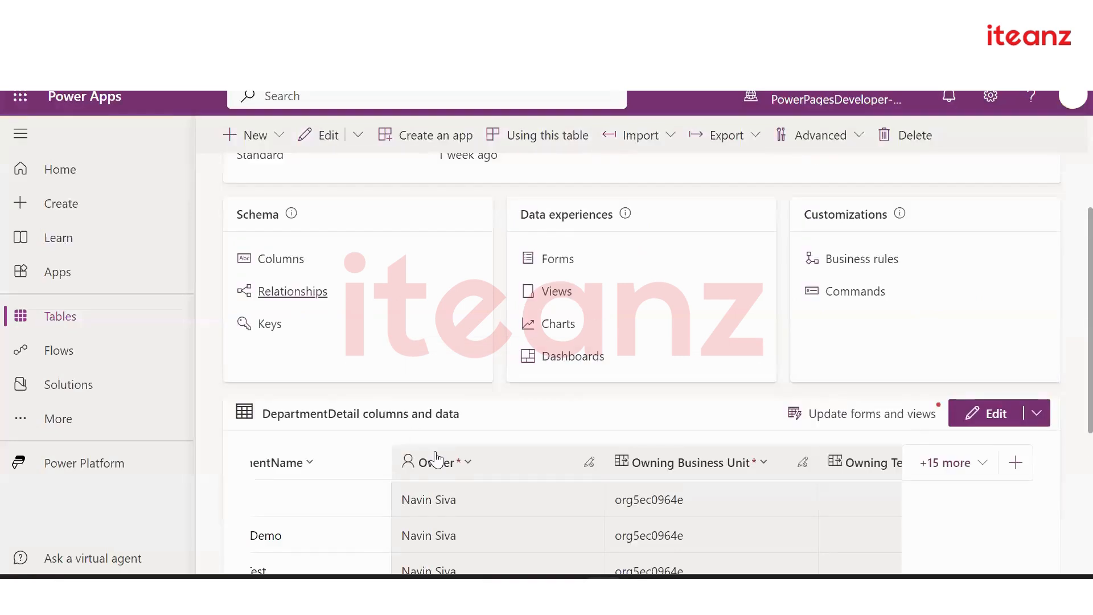
Open DepartmentDetail's FieldLevel column and check Enable column security under Advanced options
left_click(279, 259)
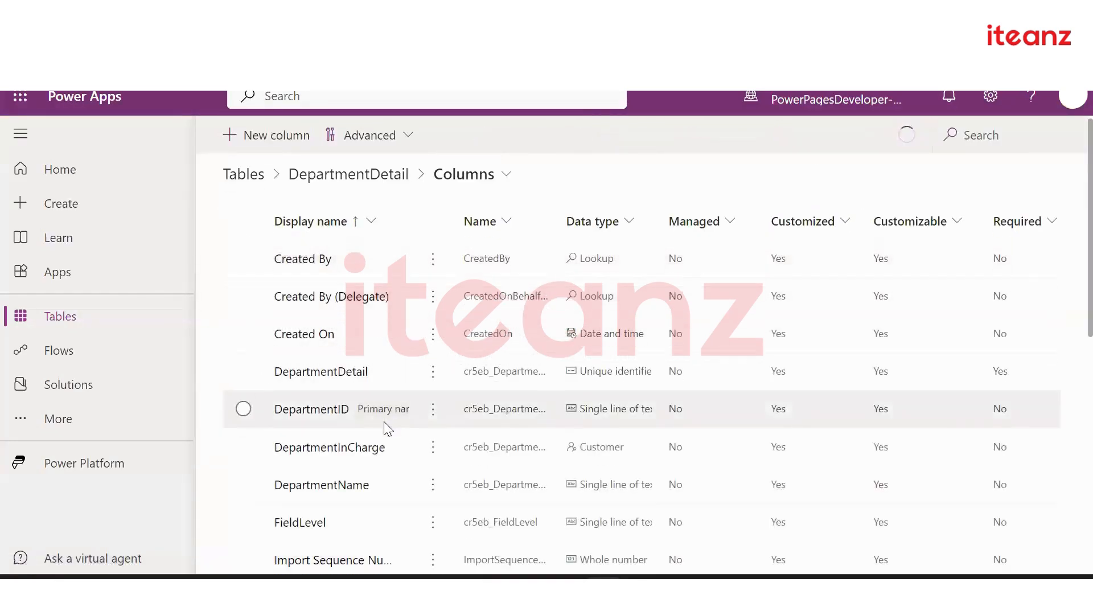
scroll(384, 427, "down", 2)
scroll(385, 430, "up", 1)
left_click(309, 428)
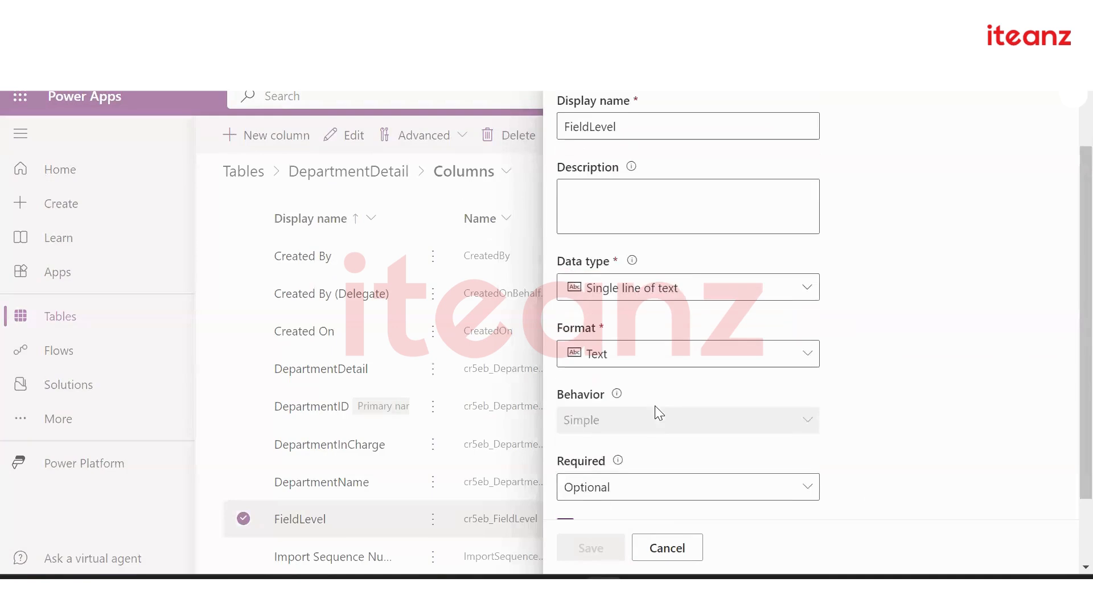
scroll(657, 411, "down", 2)
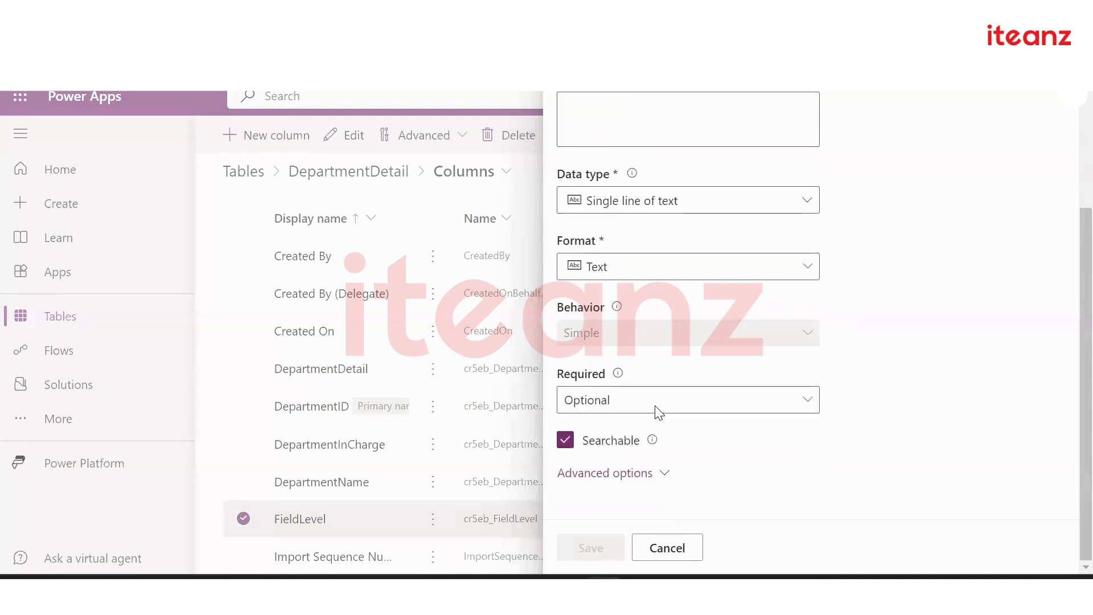
left_click(582, 476)
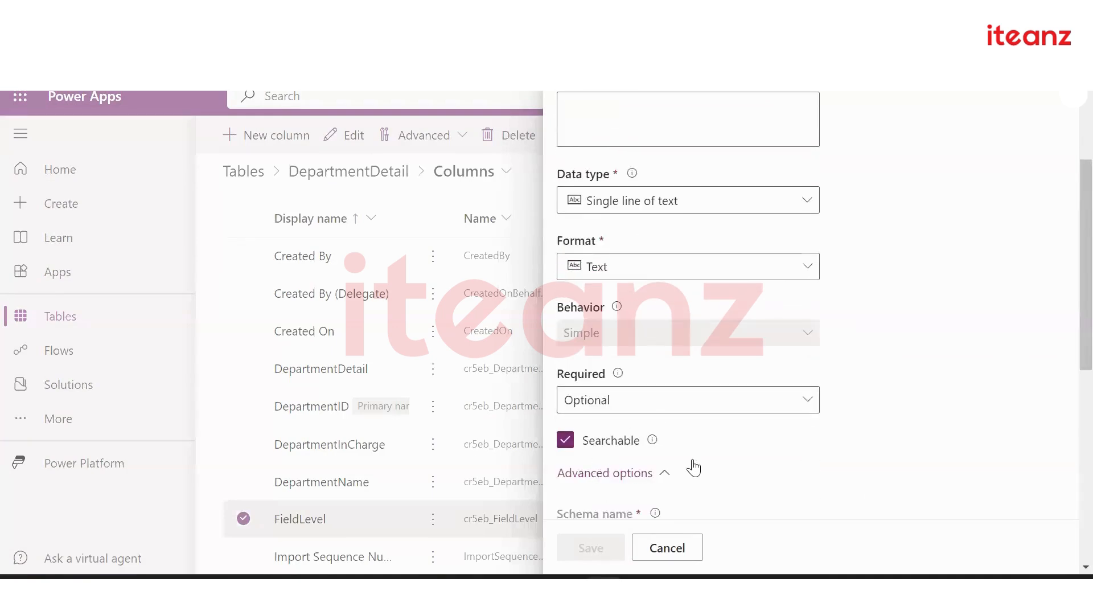
scroll(693, 467, "down", 2)
scroll(693, 467, "down", 5)
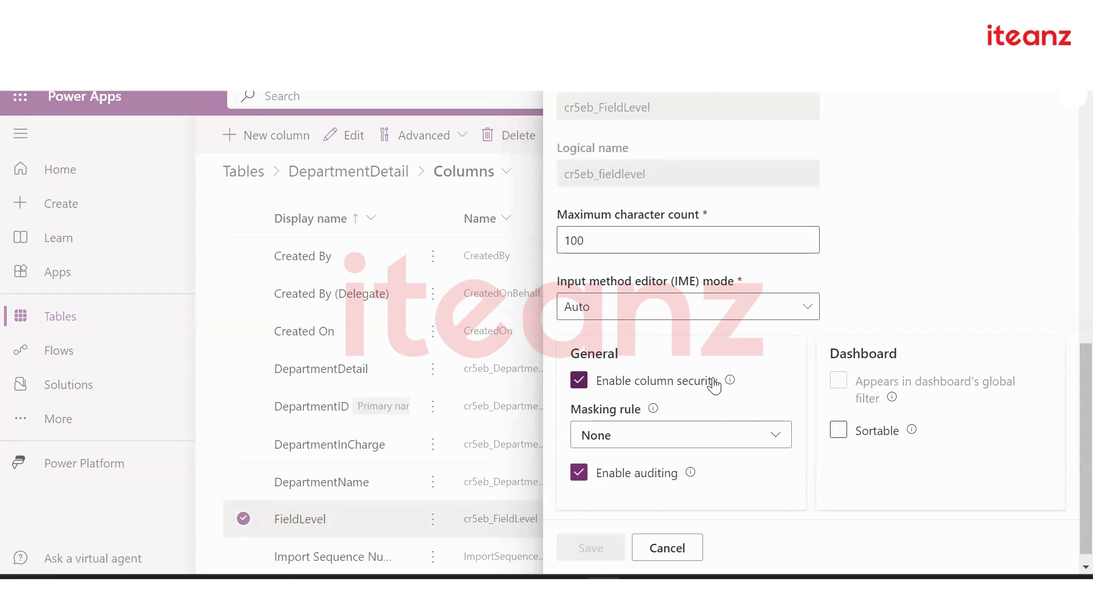
scroll(714, 383, "up", 10)
scroll(714, 383, "up", 1)
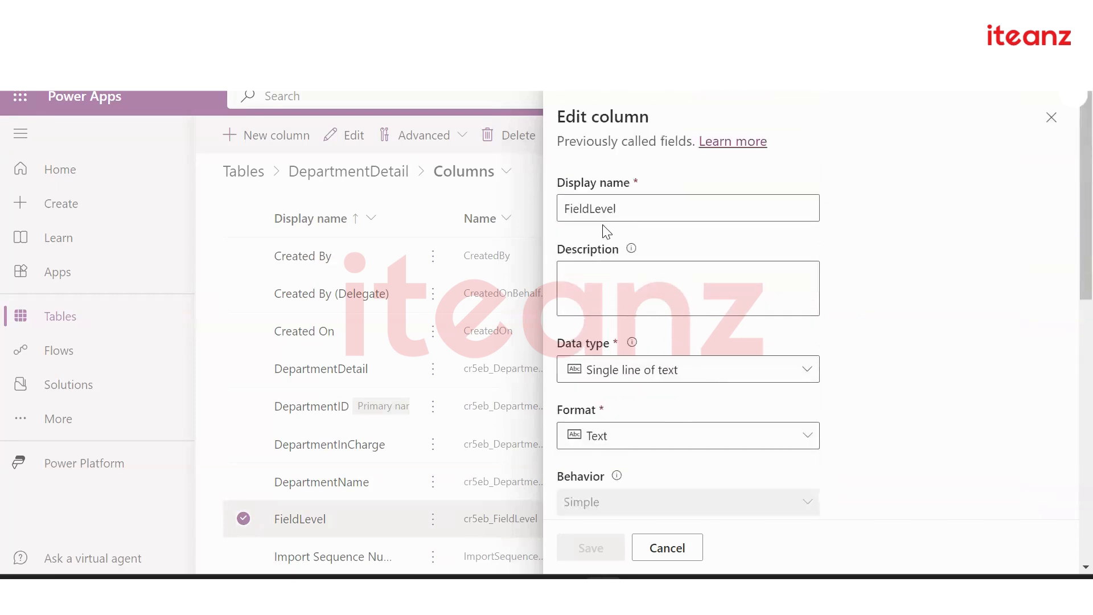
Close the column editor, then review the DemoFL profile's teams, users and field permissions
left_click(667, 547)
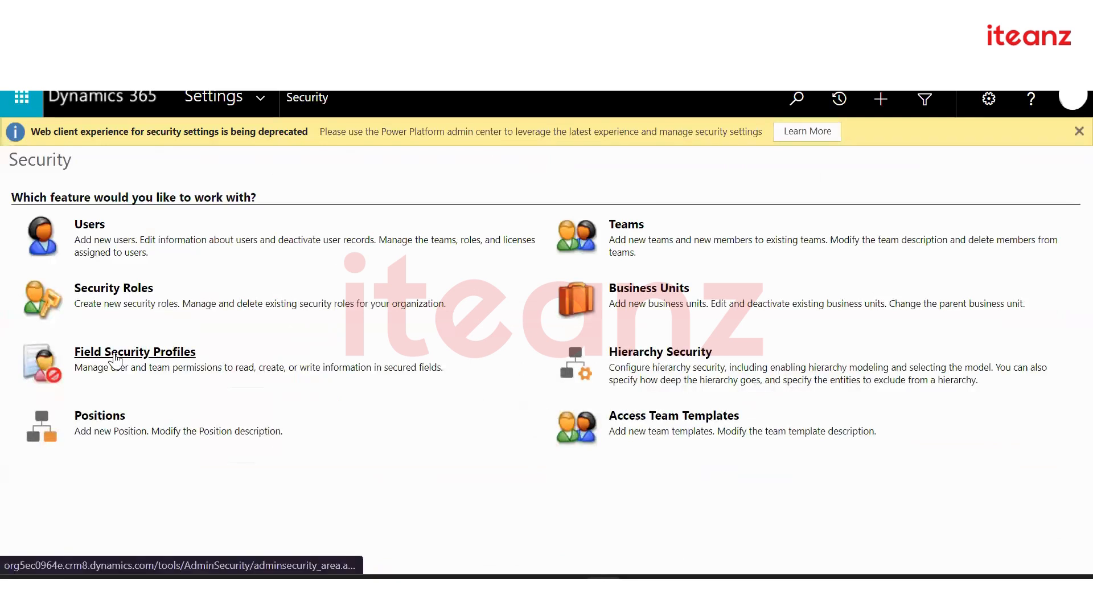
left_click(115, 356)
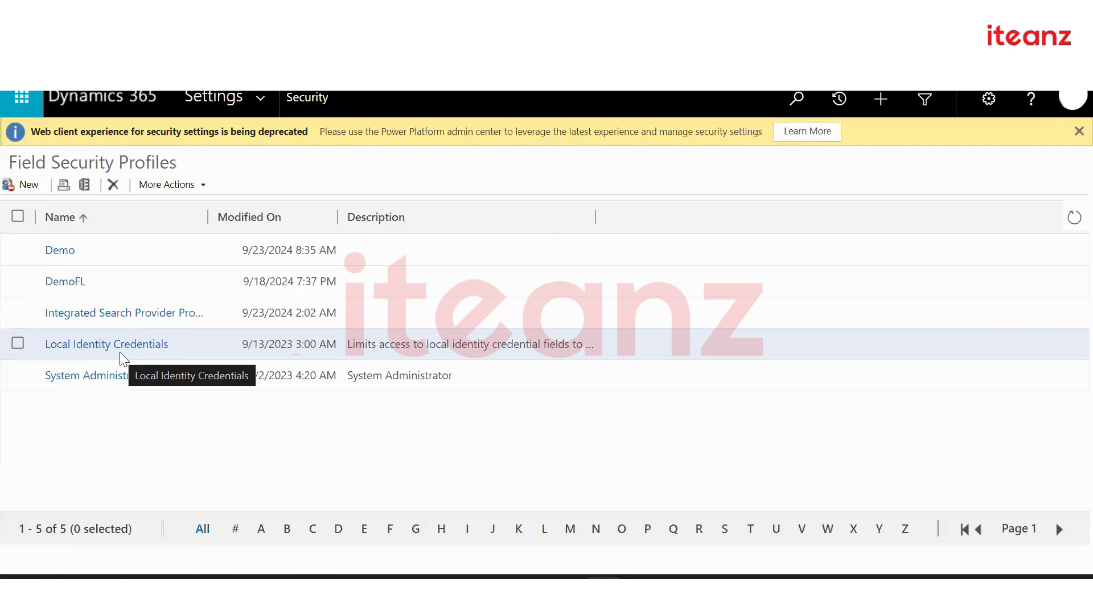
left_click(27, 185)
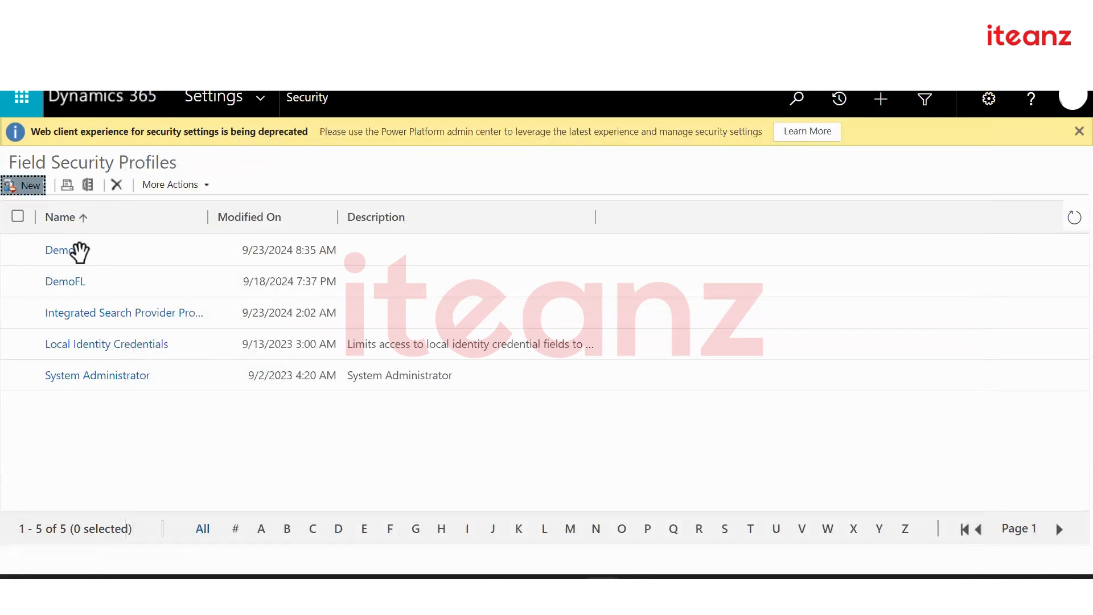
left_click(65, 282)
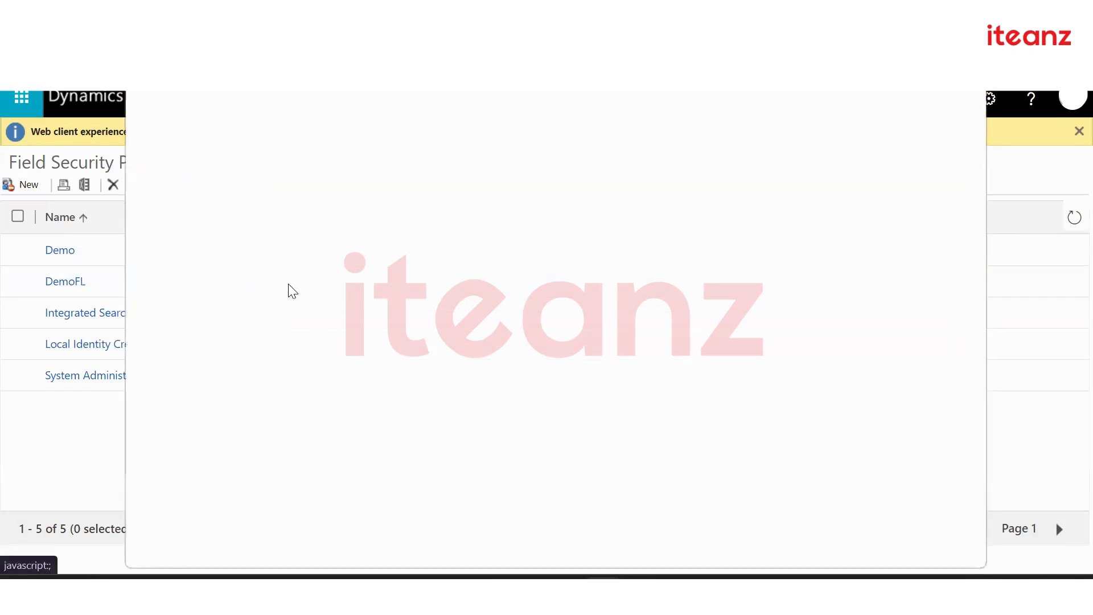
left_click(478, 228)
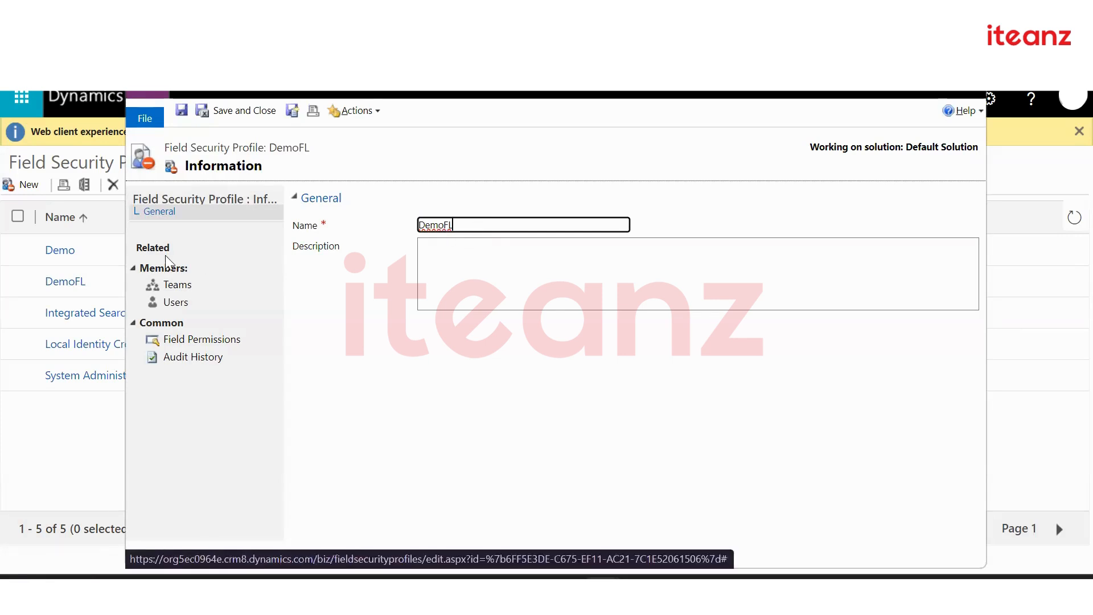
left_click(170, 287)
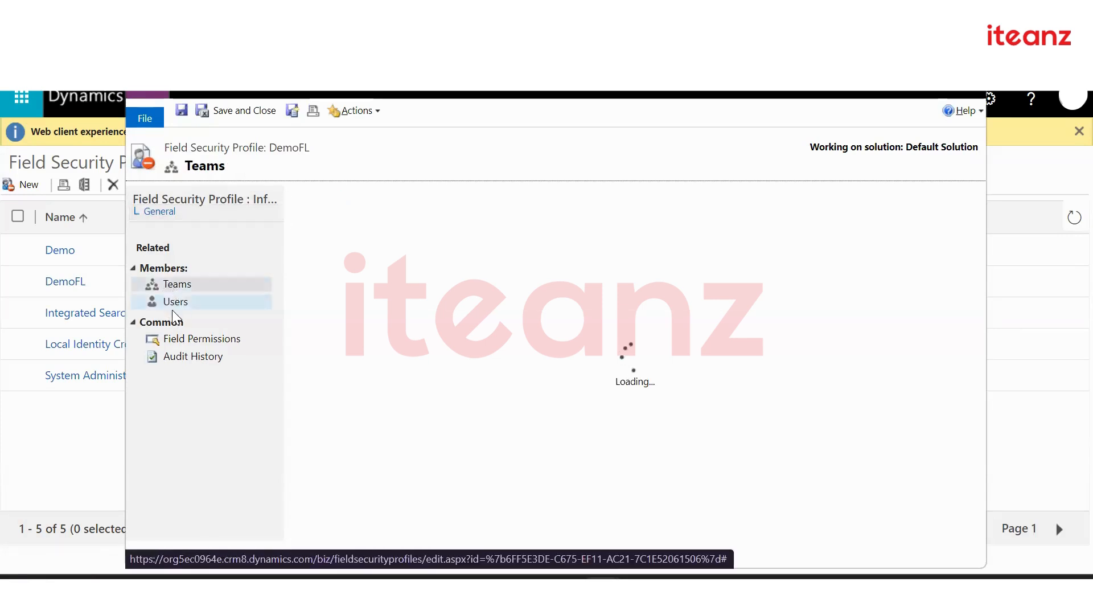
left_click(173, 306)
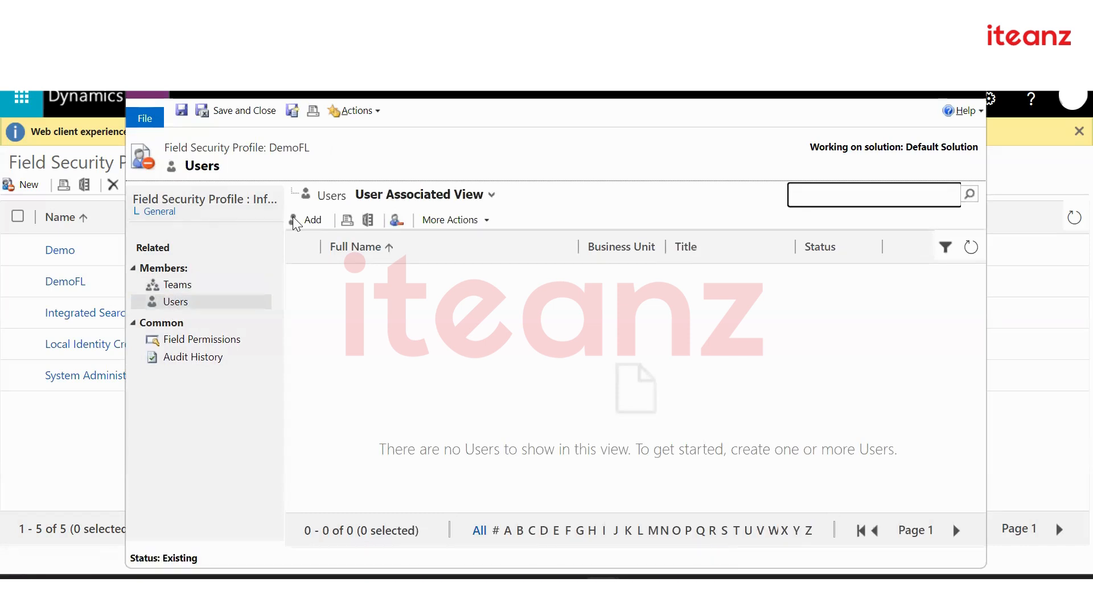
left_click(204, 341)
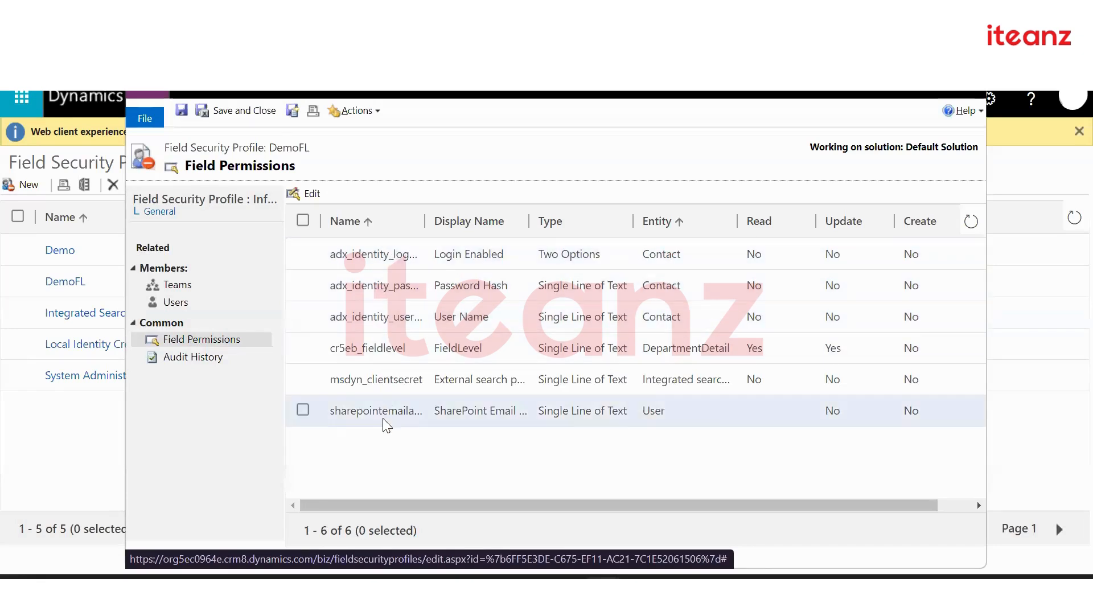
Set Allow Create to Yes on DemoFL's cr5eb_fieldlevel permission, then save and close the profile
double_click(462, 350)
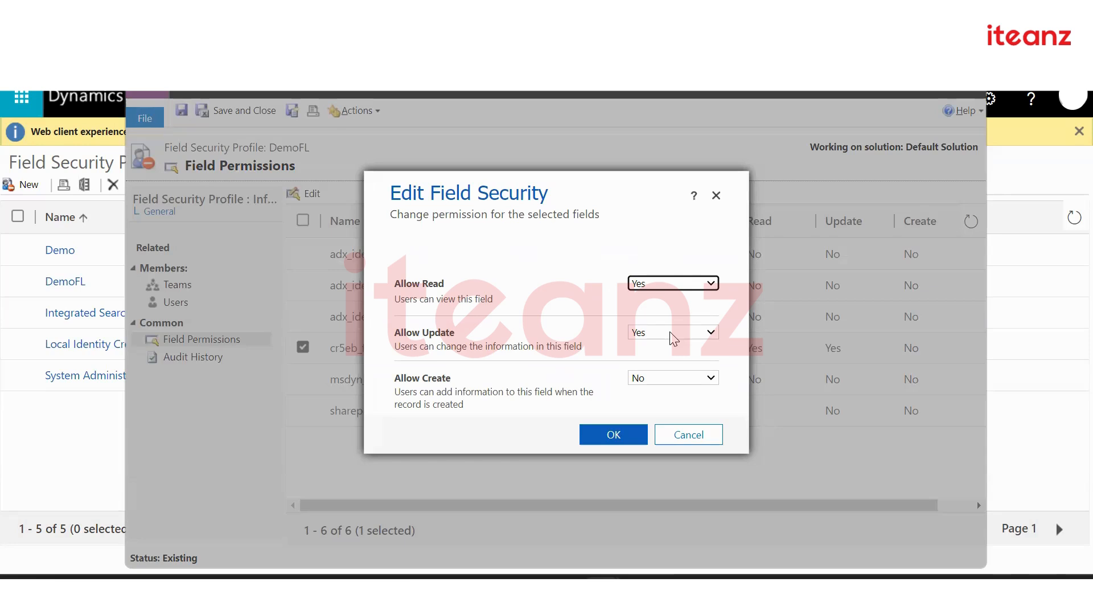
left_click(668, 379)
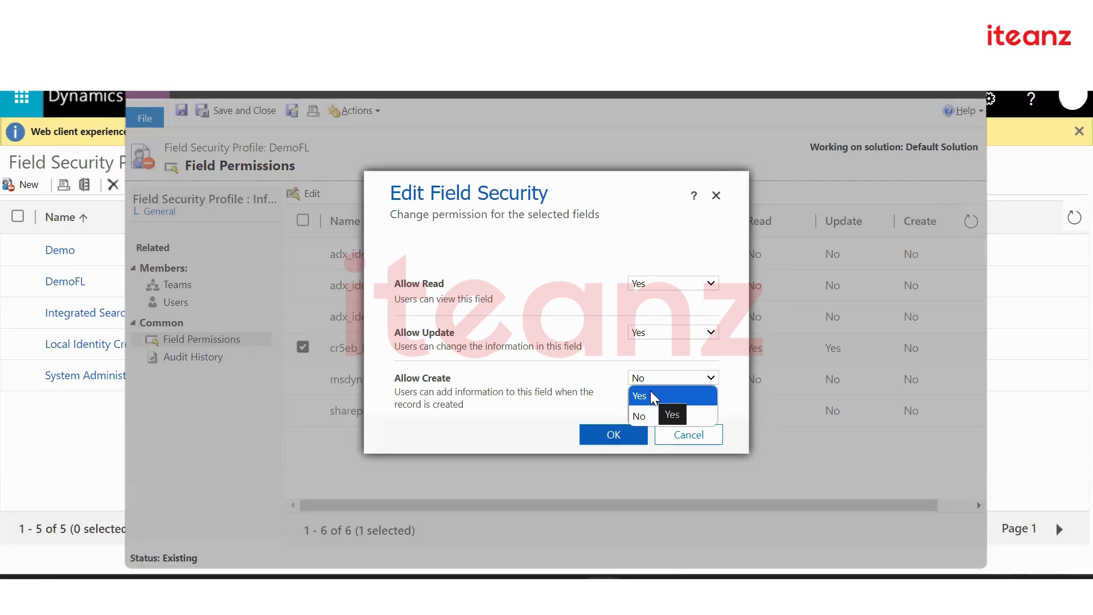
left_click(652, 397)
left_click(603, 435)
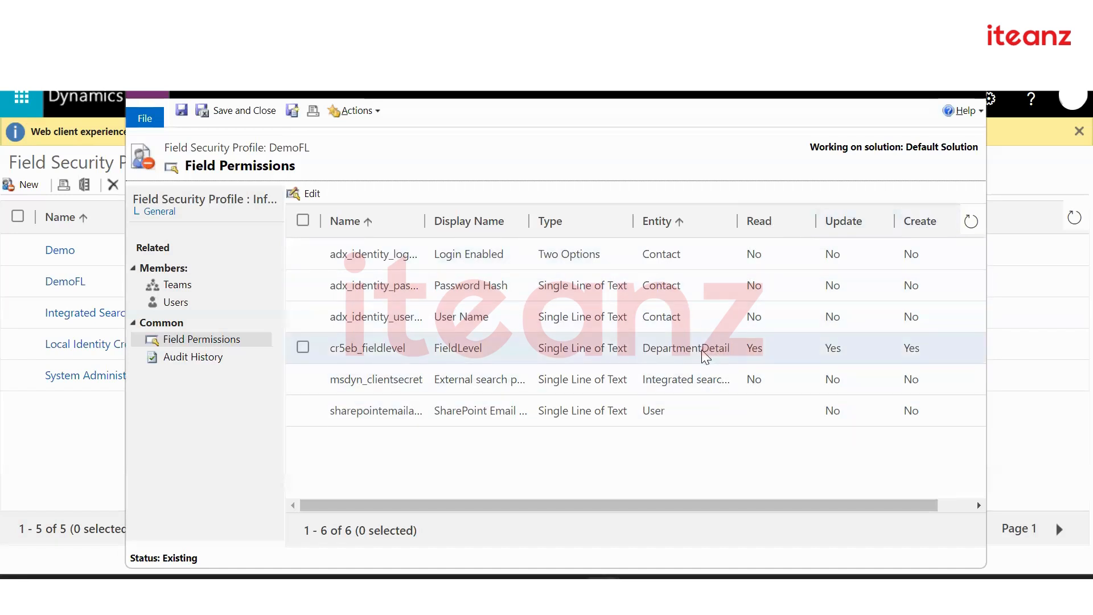
left_click(239, 112)
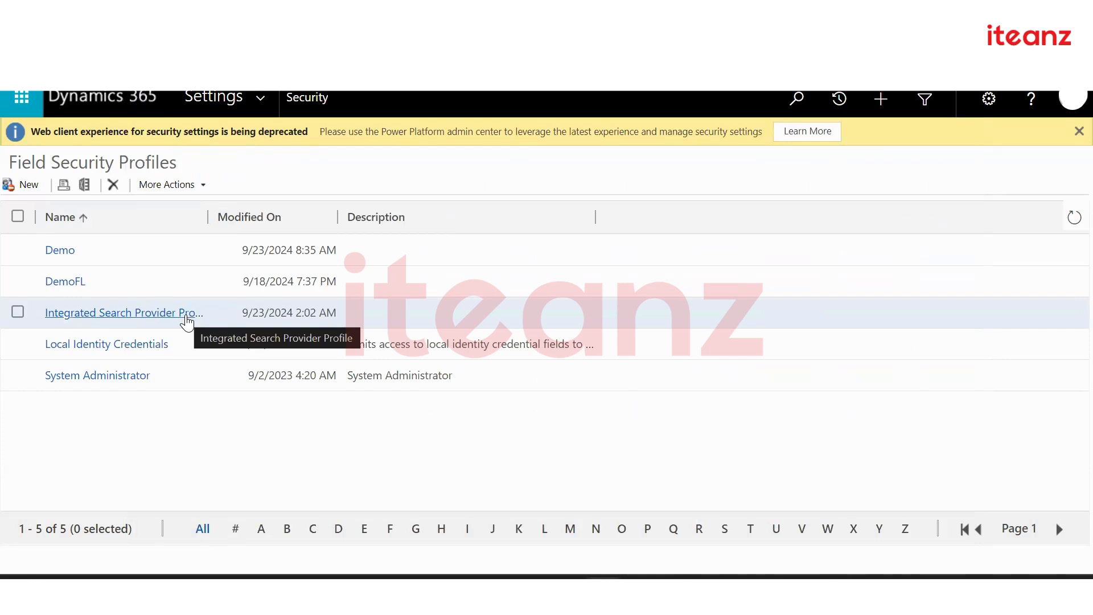
Go to Settings > Security and open the Security Roles list
left_click(260, 101)
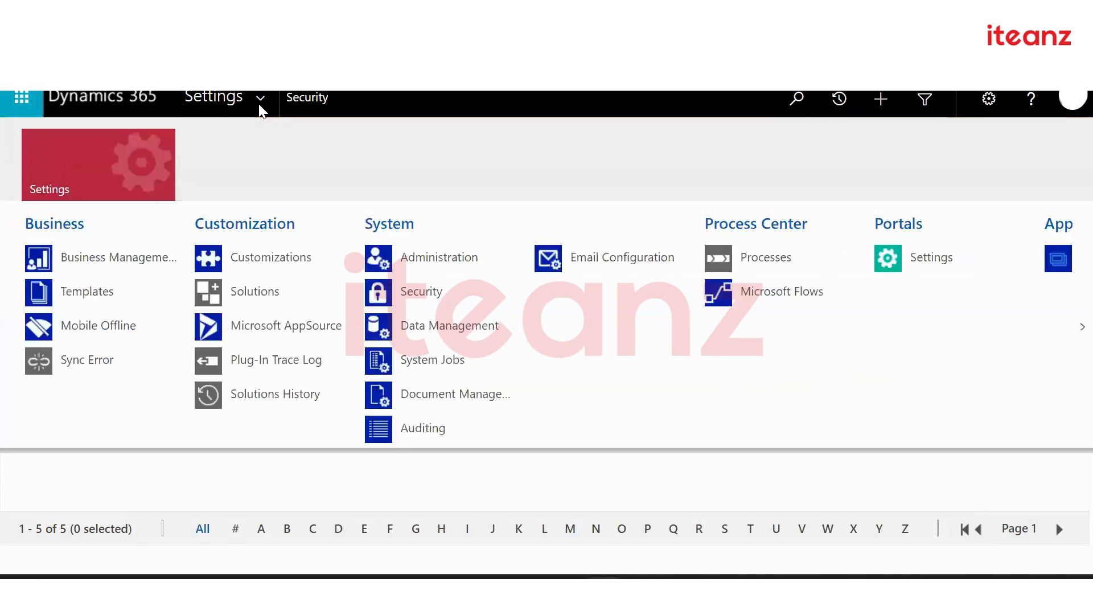
left_click(416, 294)
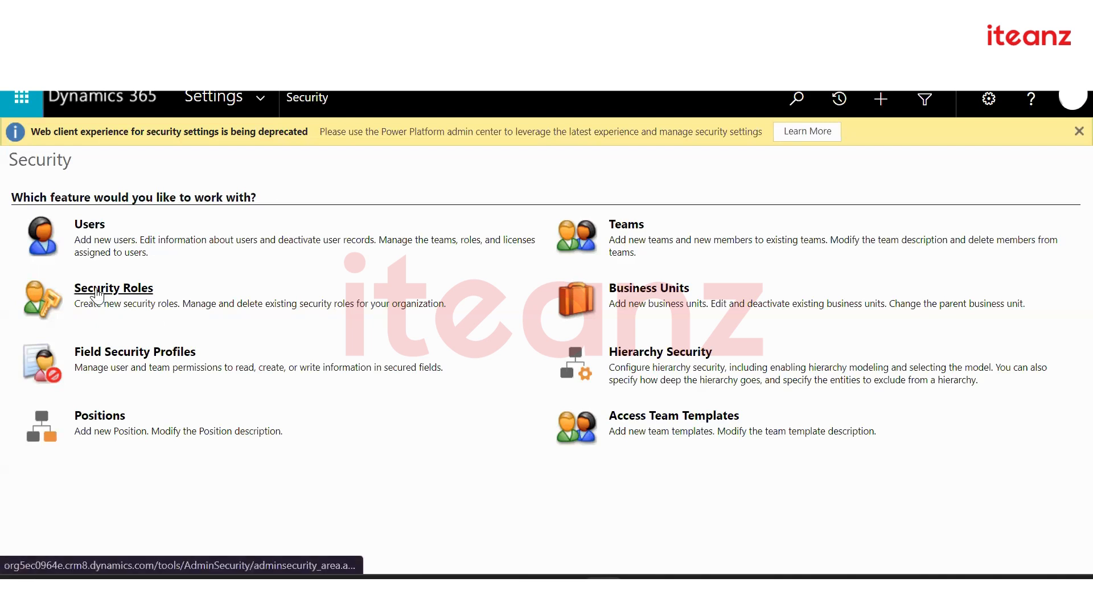
left_click(97, 292)
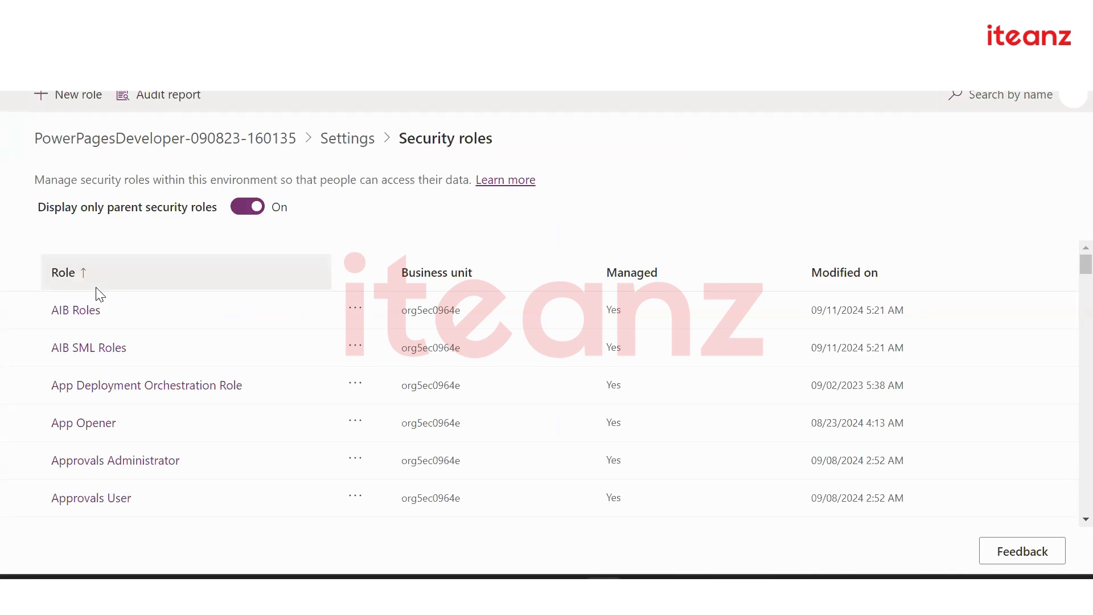
scroll(158, 447, "down", 8)
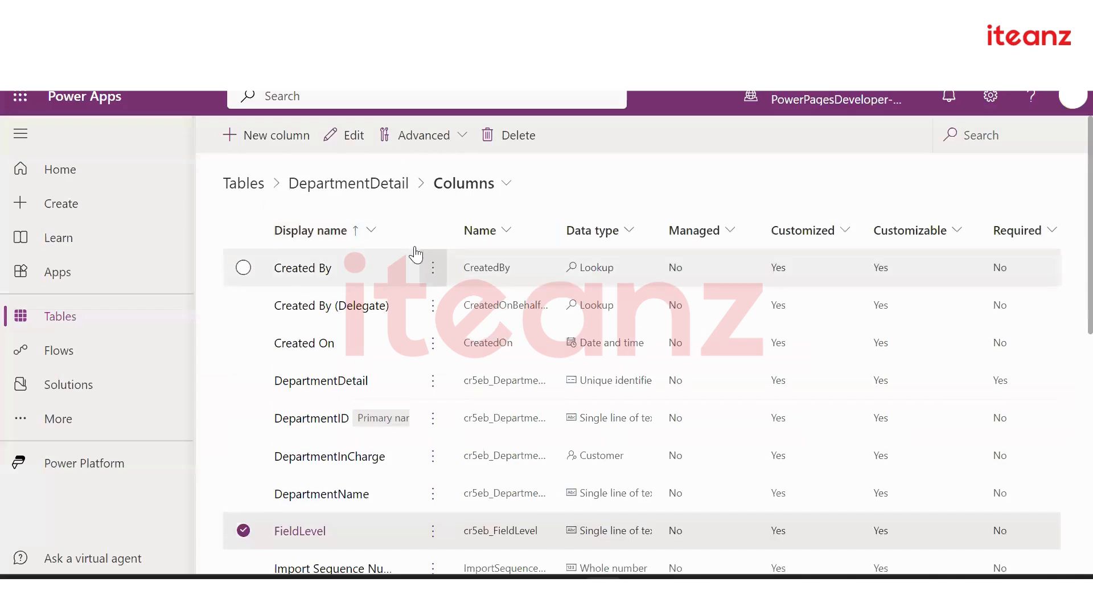
Open DepartmentDetail's Form Validation business rule and dismiss its 'Currently editing' notice
left_click(356, 190)
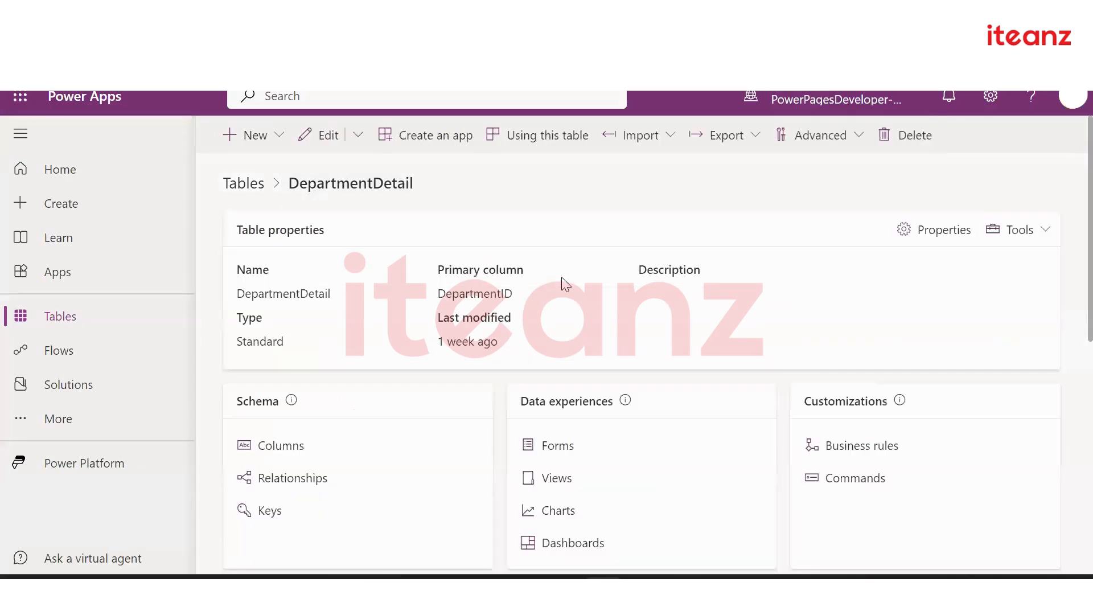
left_click(828, 450)
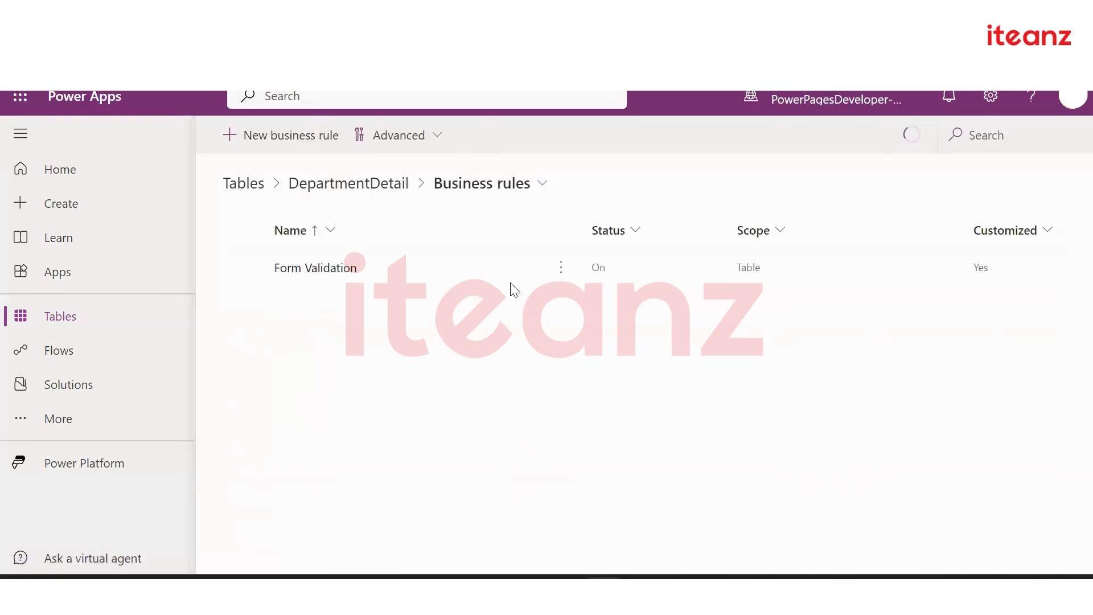
left_click(336, 266)
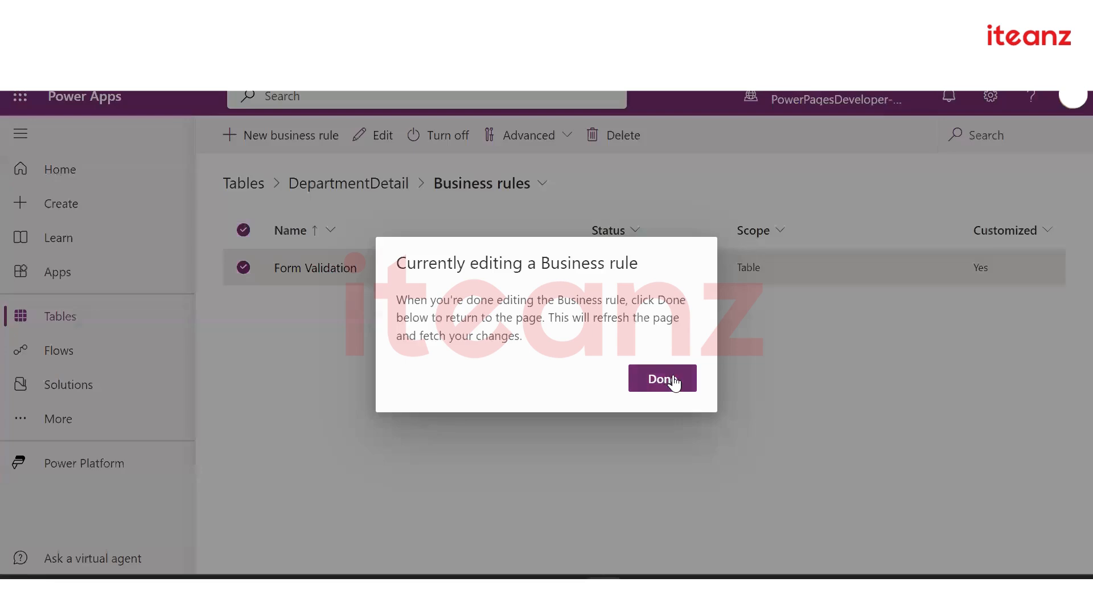
left_click(669, 378)
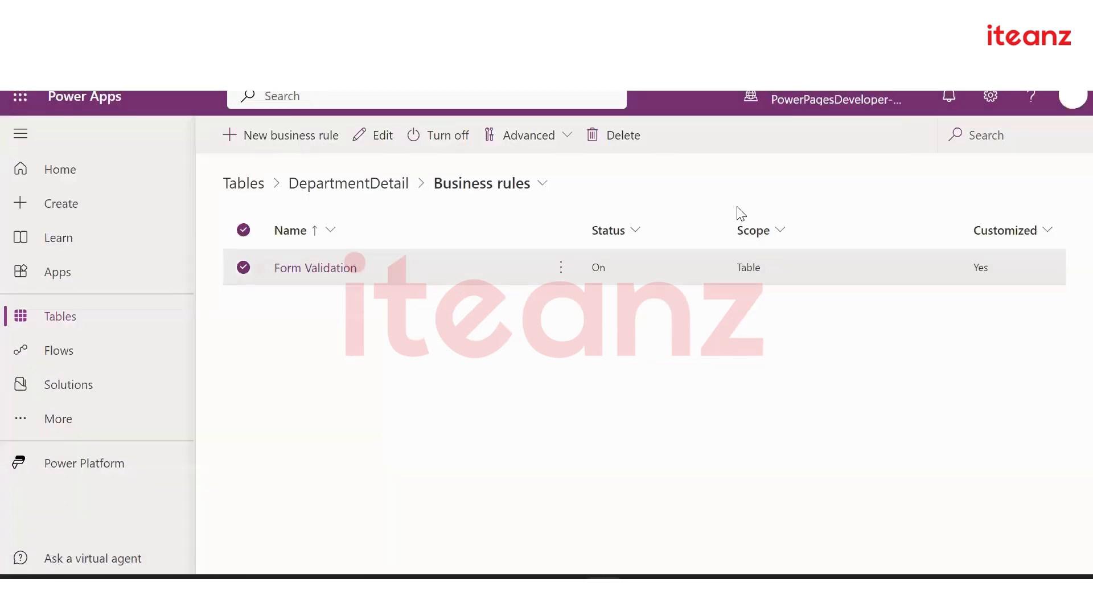
mouse_move(819, 94)
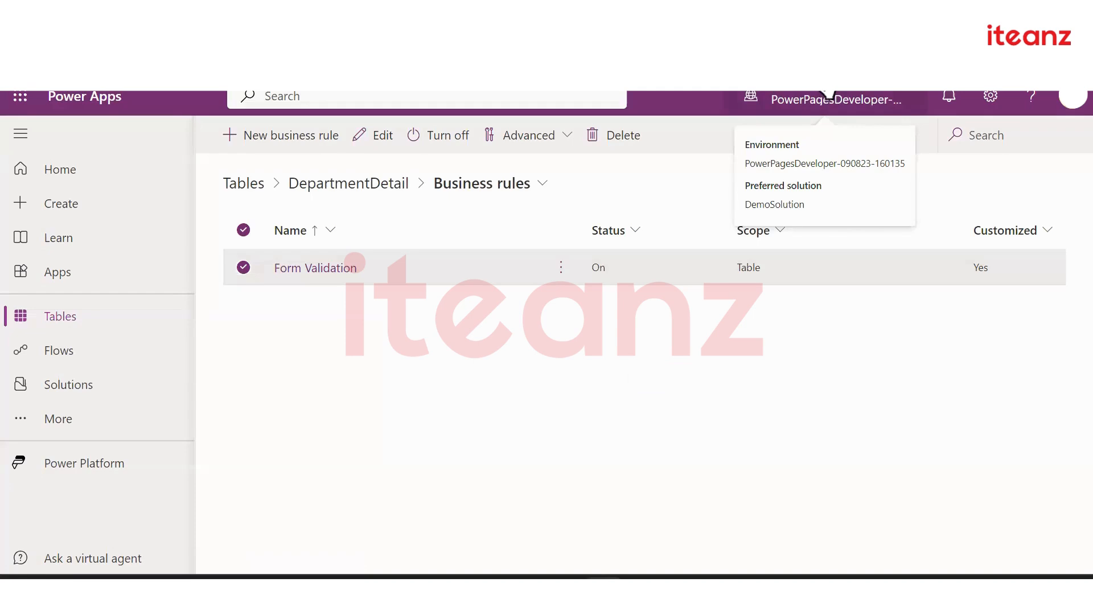
Return to the Tables list filtered to custom tables
left_click(244, 183)
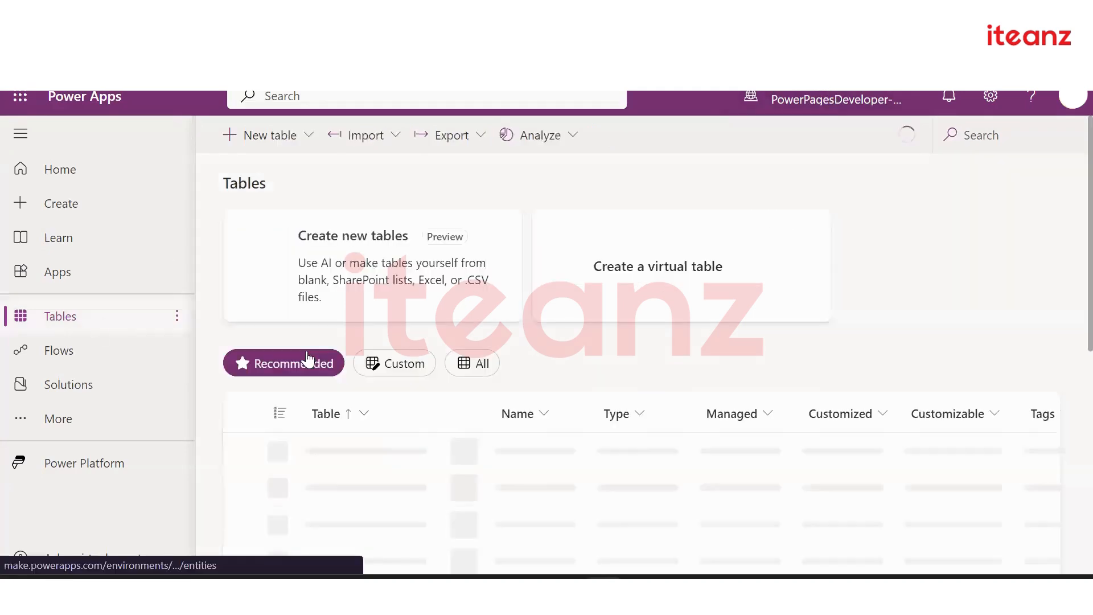
left_click(389, 368)
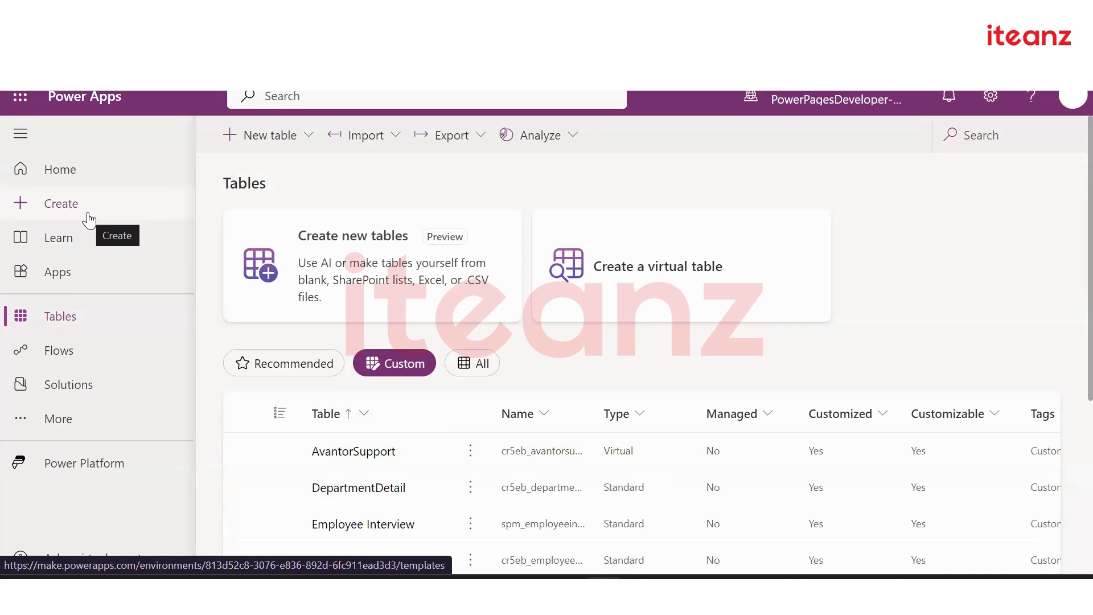
left_click(228, 15)
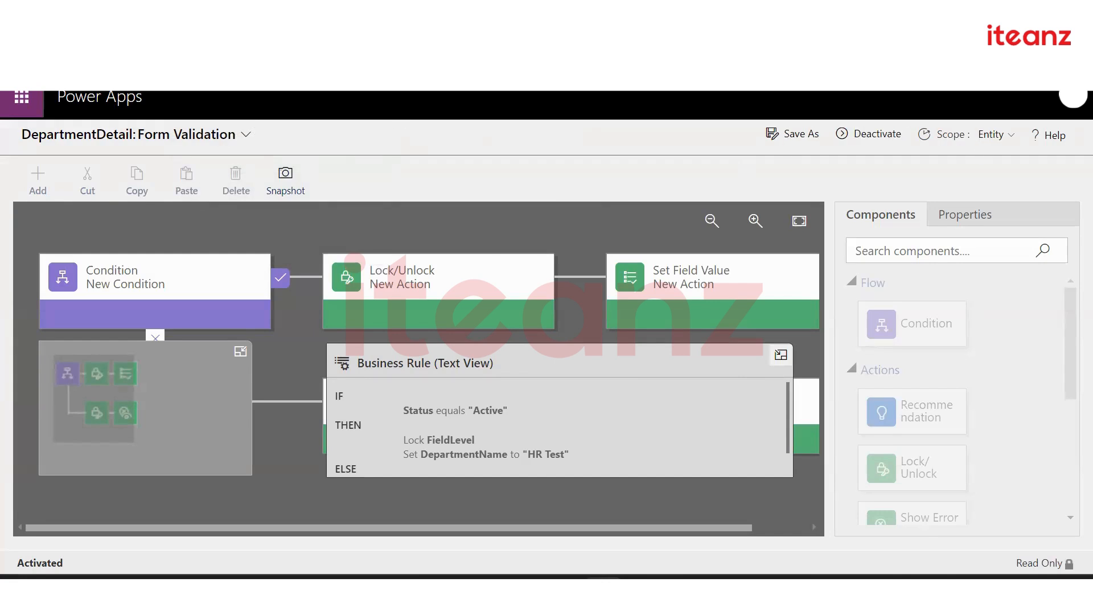
left_click(113, 15)
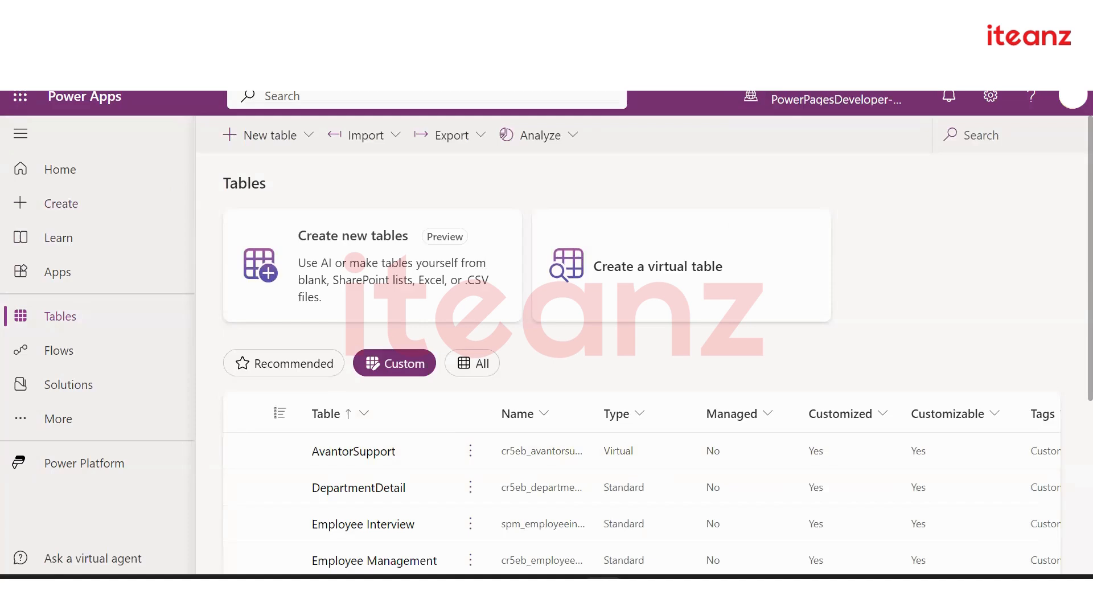
In DemoSolution's Processes, dismiss the workflow notice and open AvantorSupportBPF
left_click(73, 392)
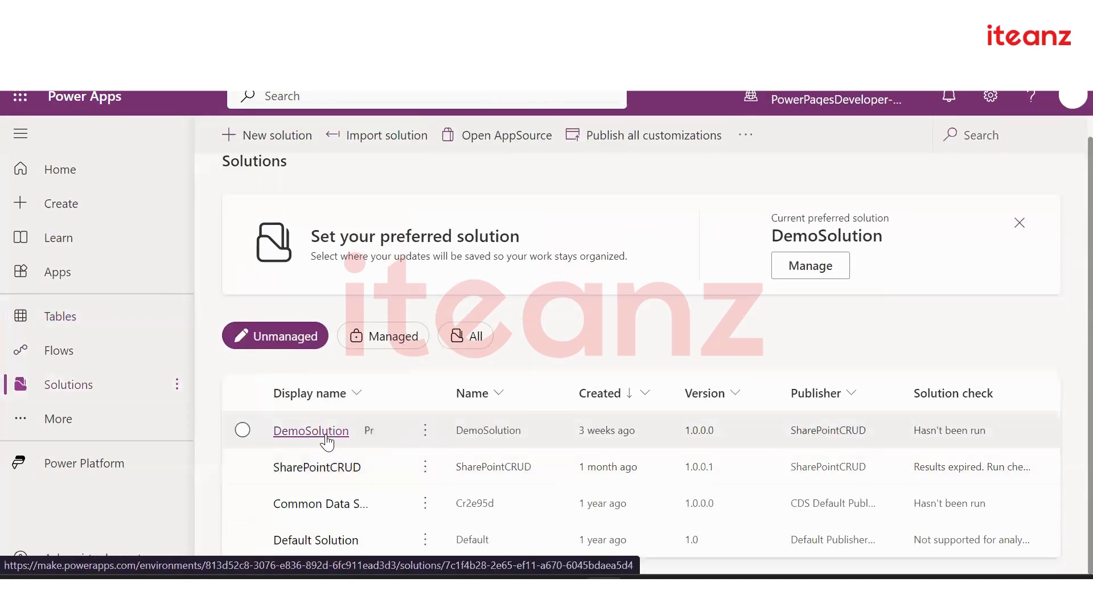
left_click(311, 431)
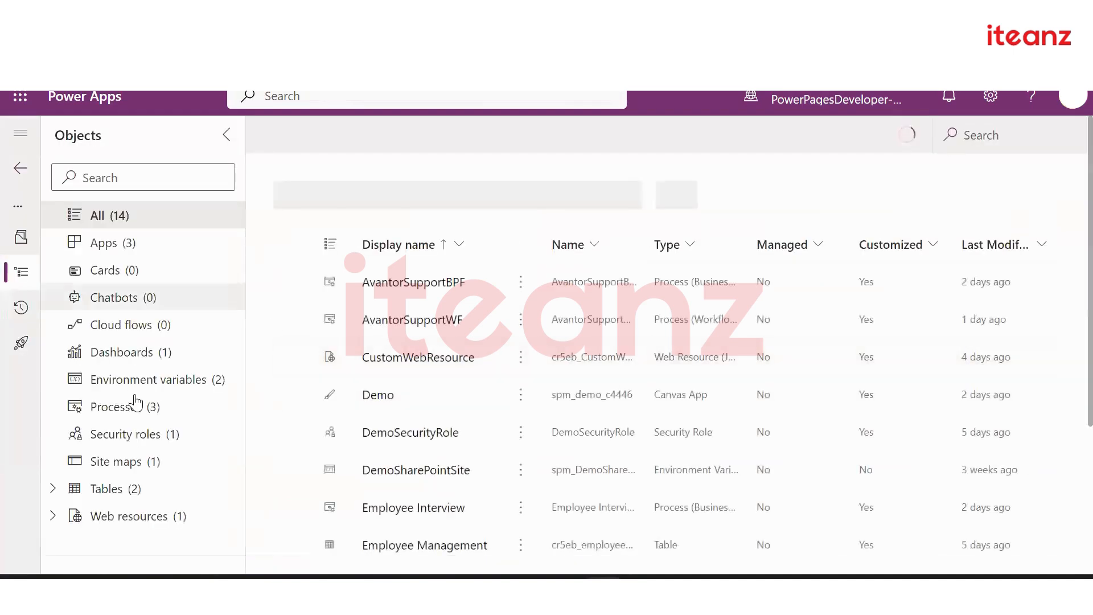
left_click(114, 414)
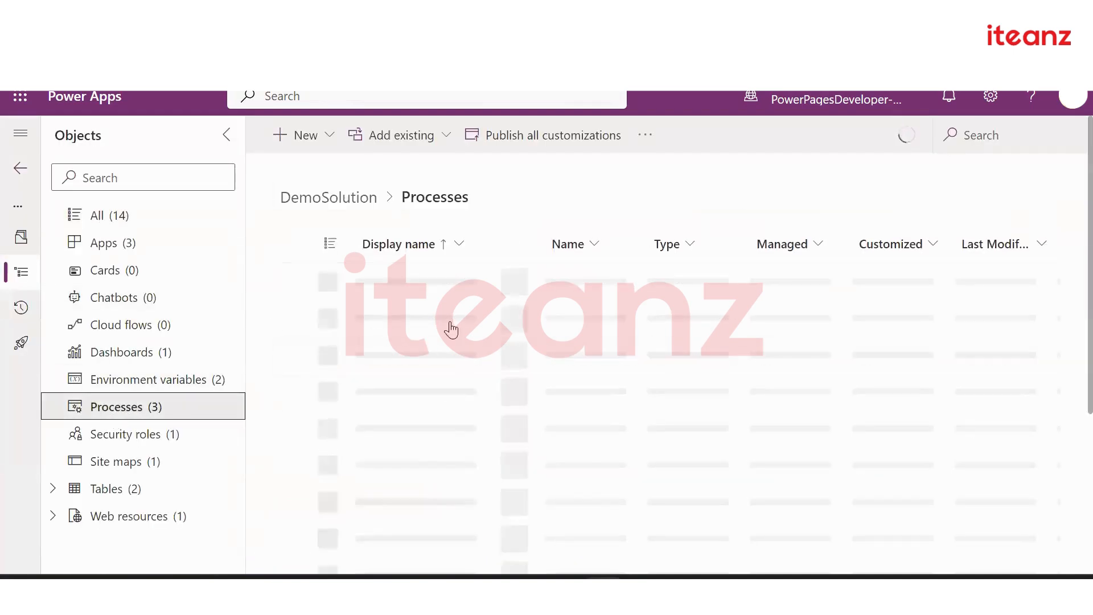
left_click(426, 319)
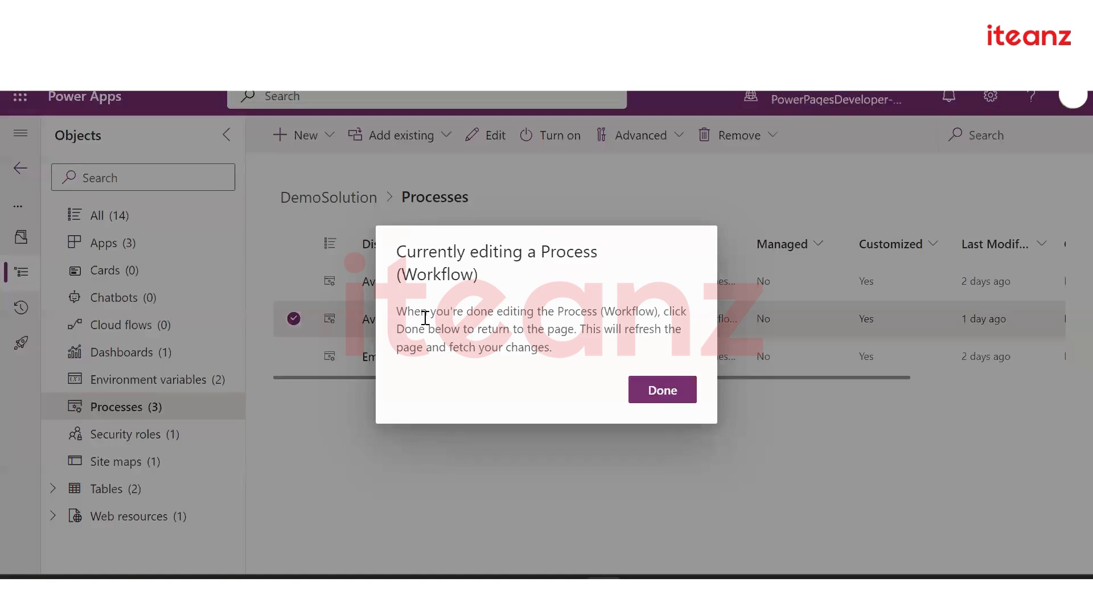
left_click(662, 392)
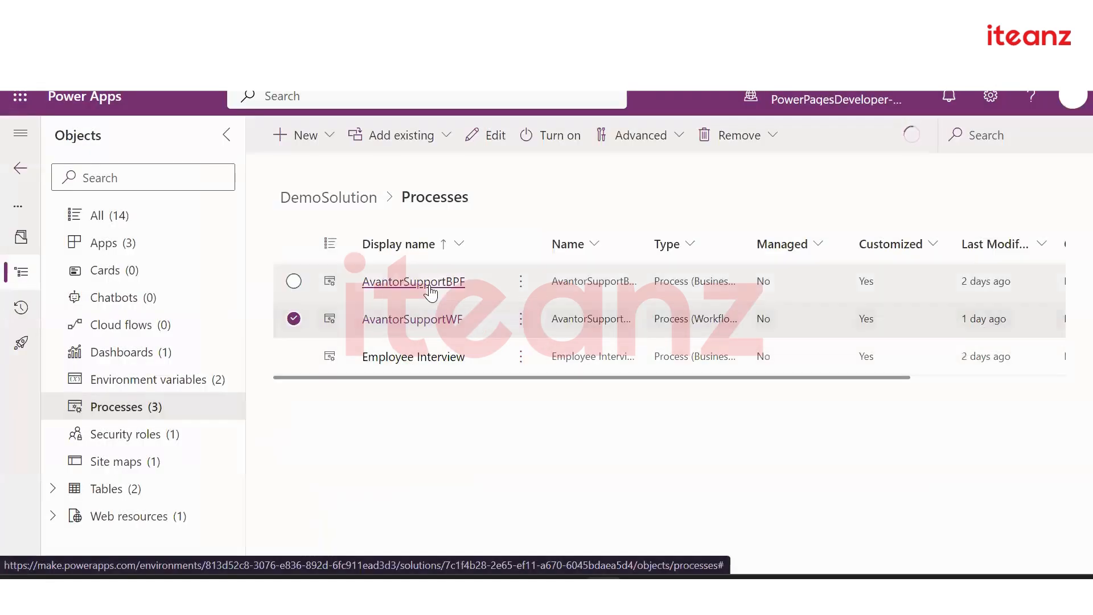
left_click(459, 282)
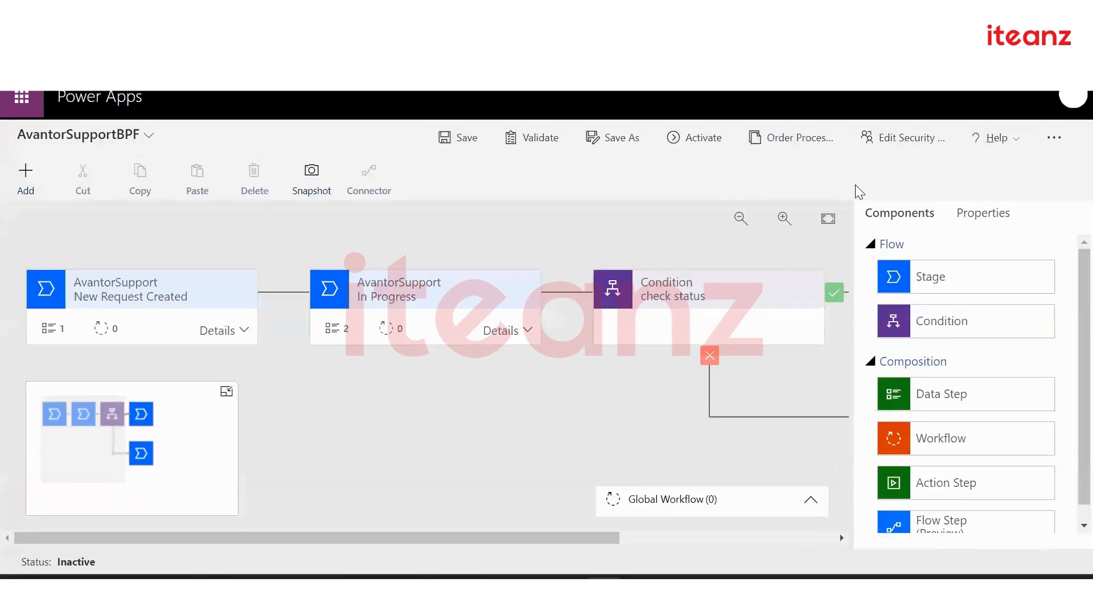
Open DemoSecurityRole from the flow's Edit Security Roles list
left_click(913, 137)
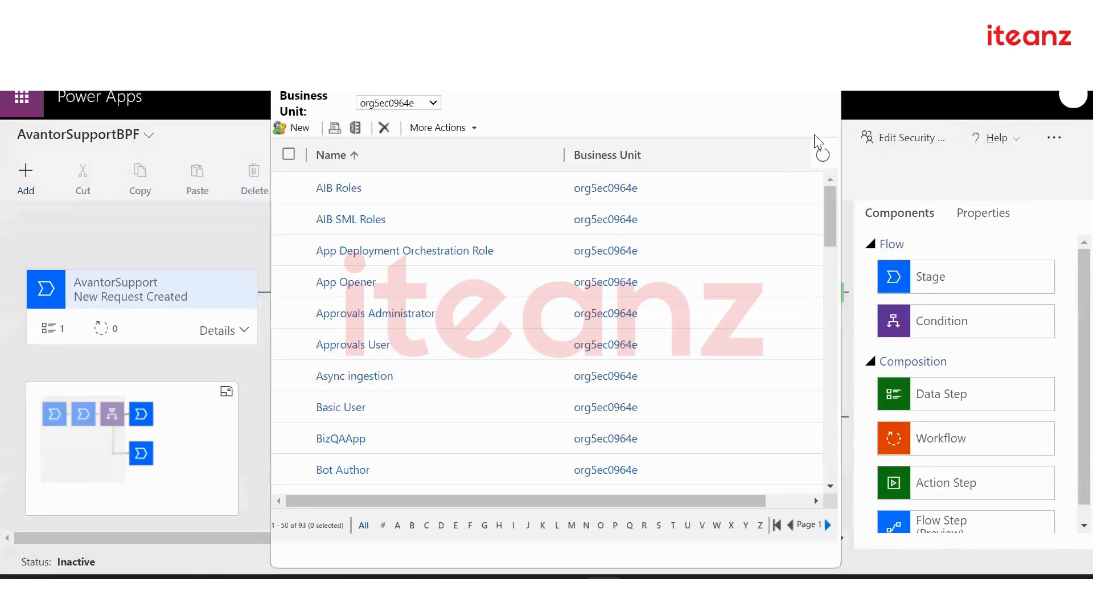
scroll(353, 389, "down", 10)
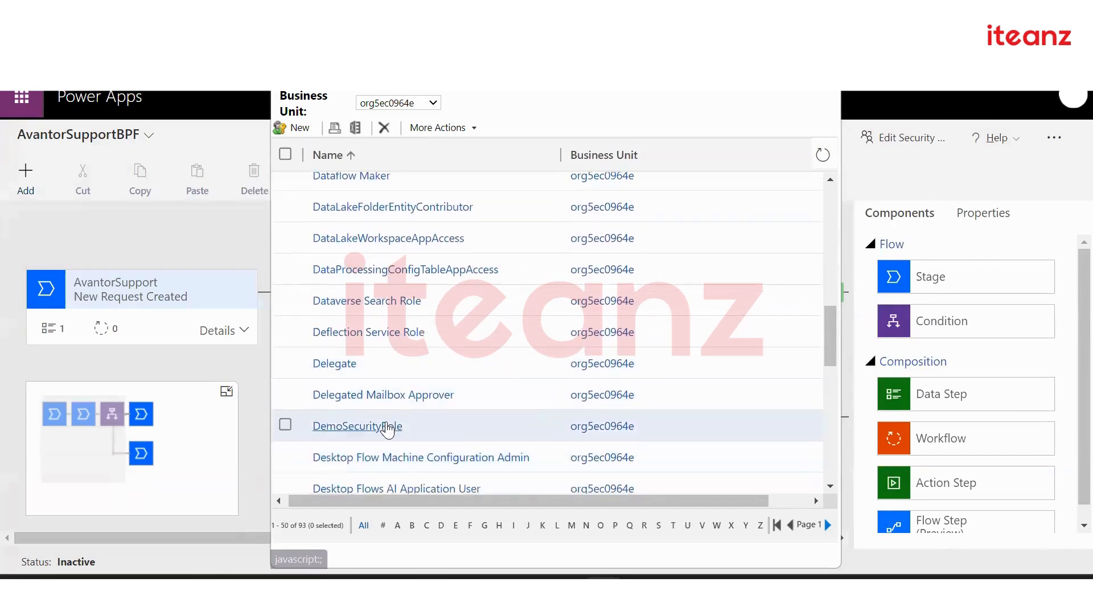
left_click(390, 431)
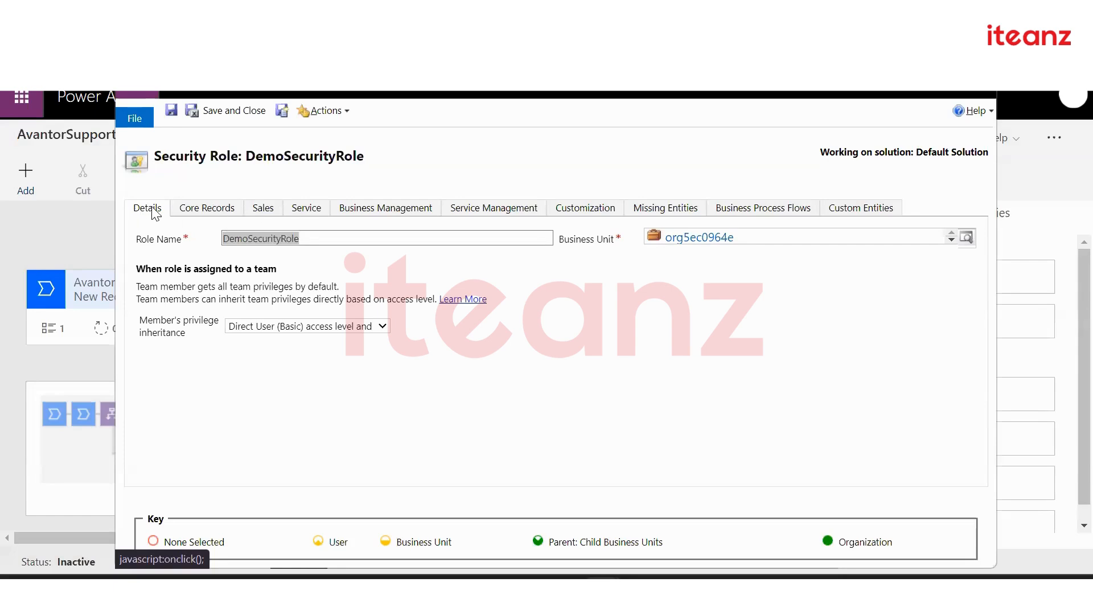
Scroll through DemoSecurityRole's Custom Entities privileges
left_click(836, 216)
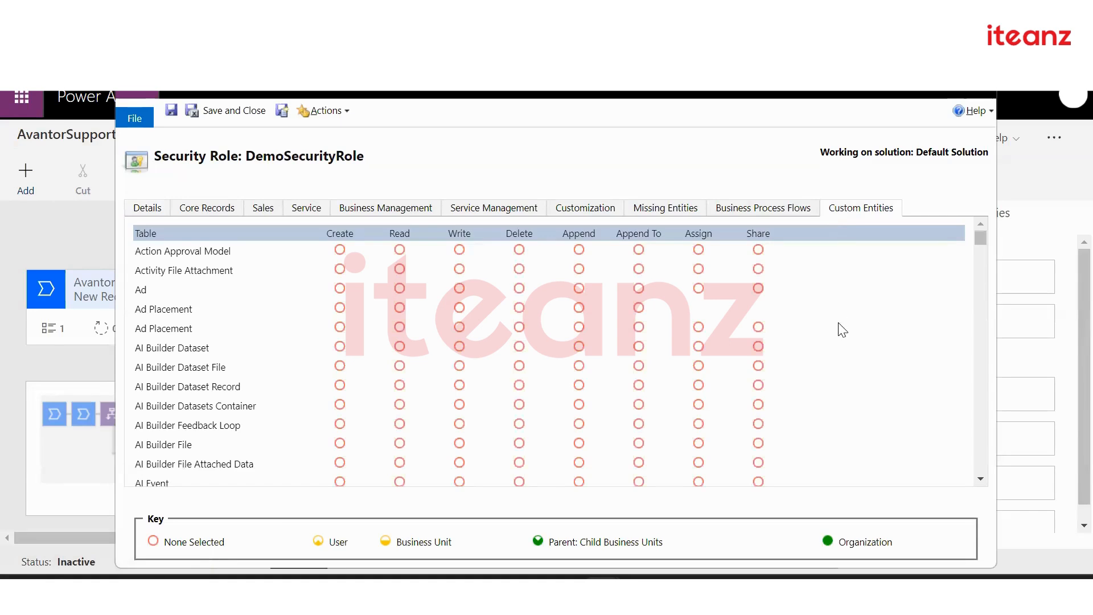
scroll(843, 329, "down", 10)
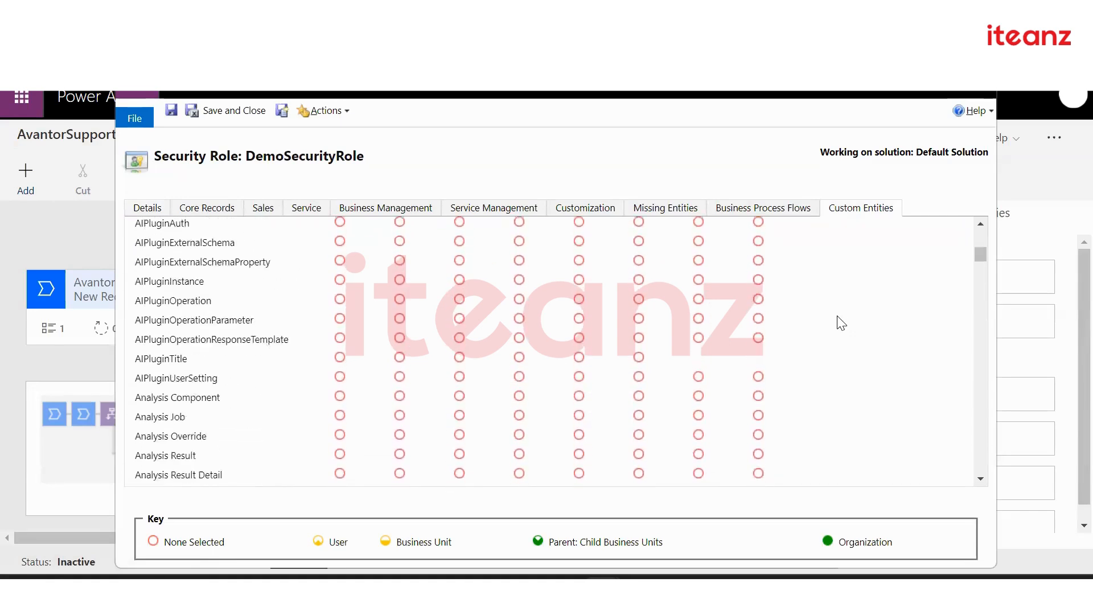
scroll(839, 285, "down", 5)
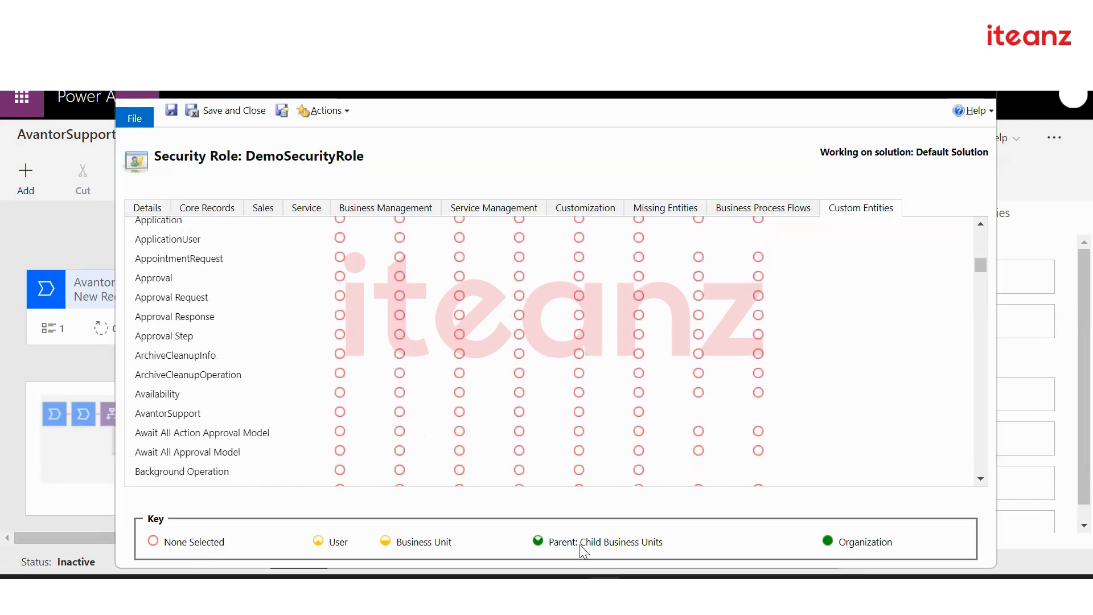
mouse_move(852, 543)
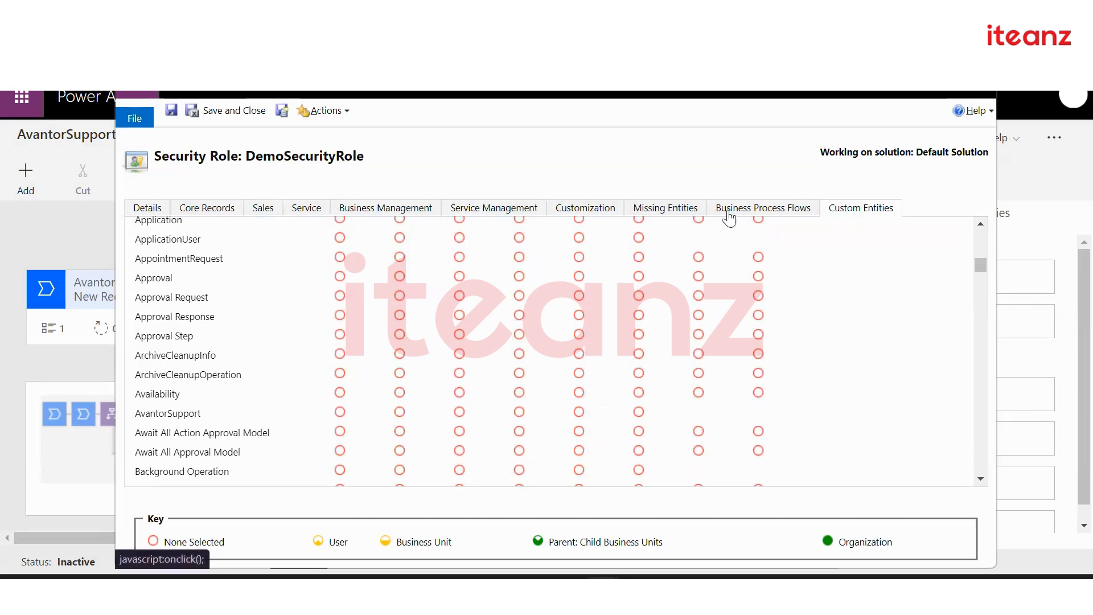
Review the Core Records privileges, then move on to the Sales tab
left_click(214, 212)
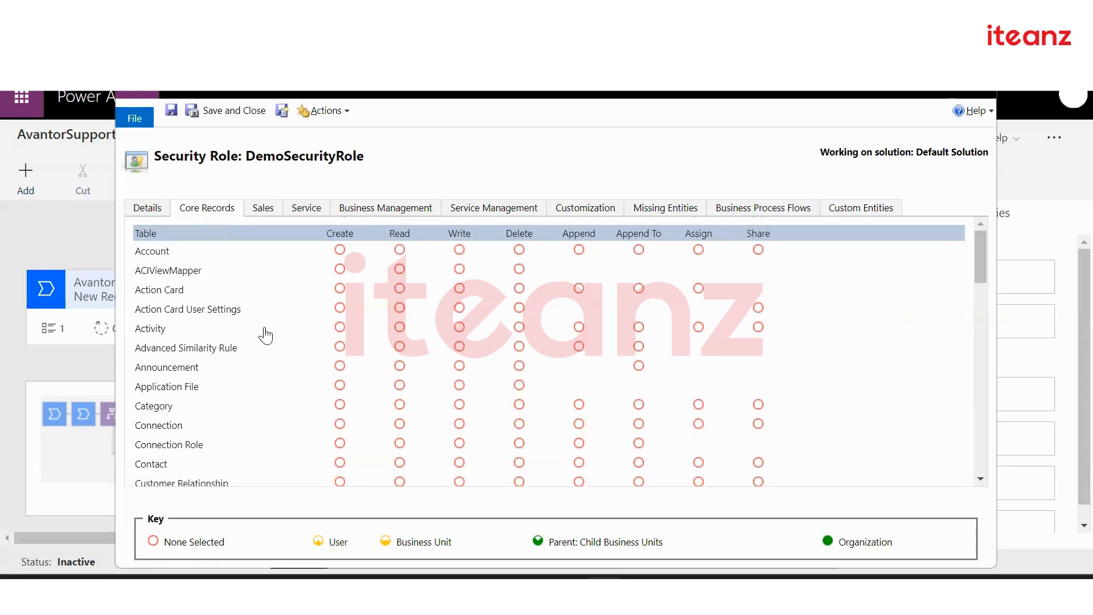
scroll(278, 380, "down", 2)
scroll(279, 381, "down", 5)
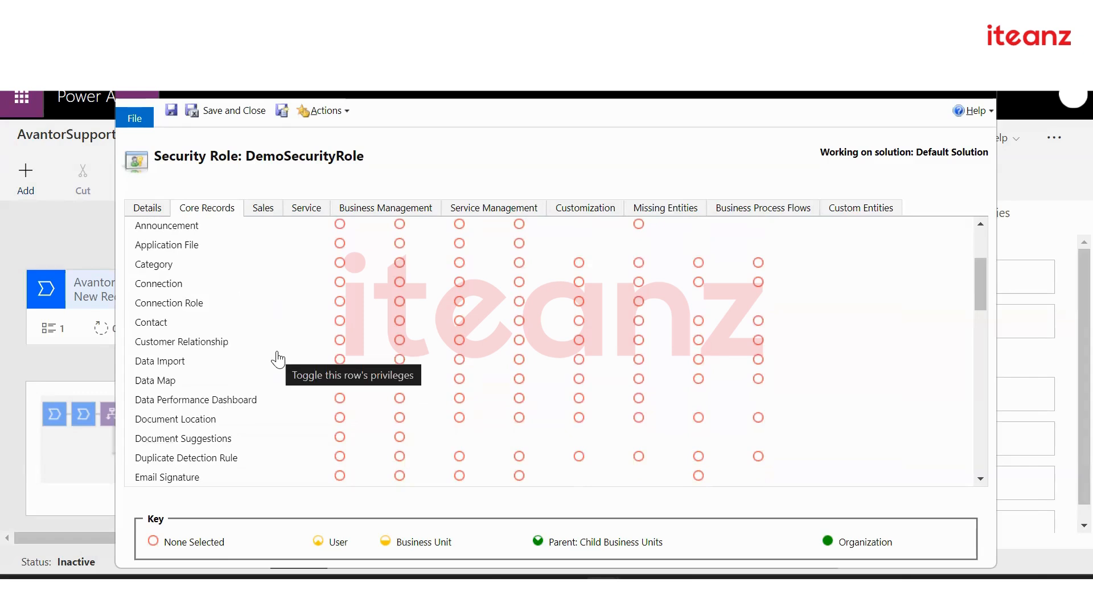
scroll(278, 360, "down", 10)
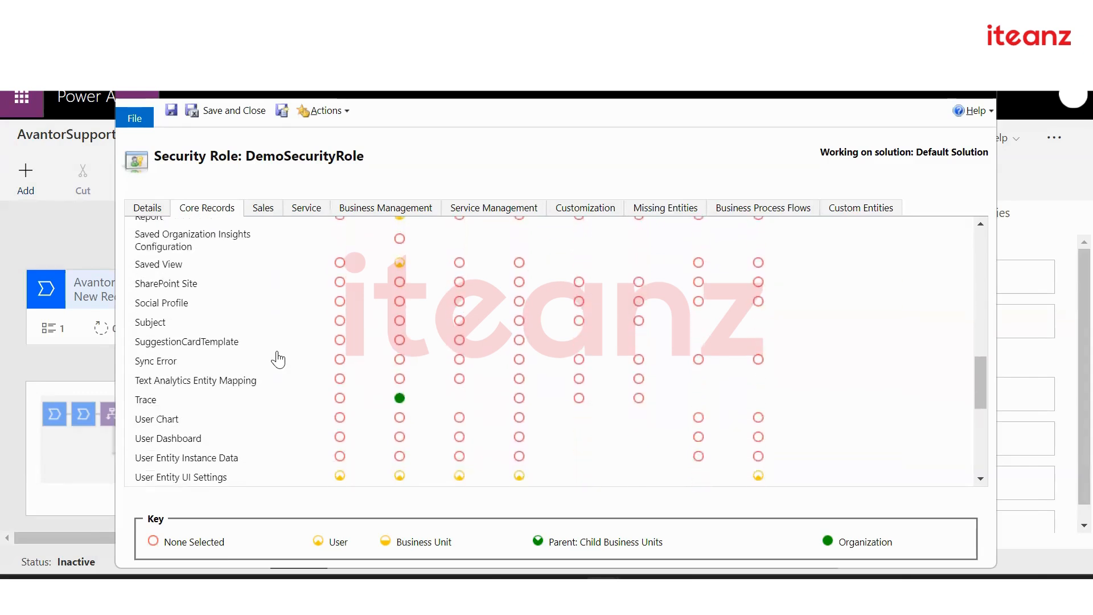
left_click(269, 220)
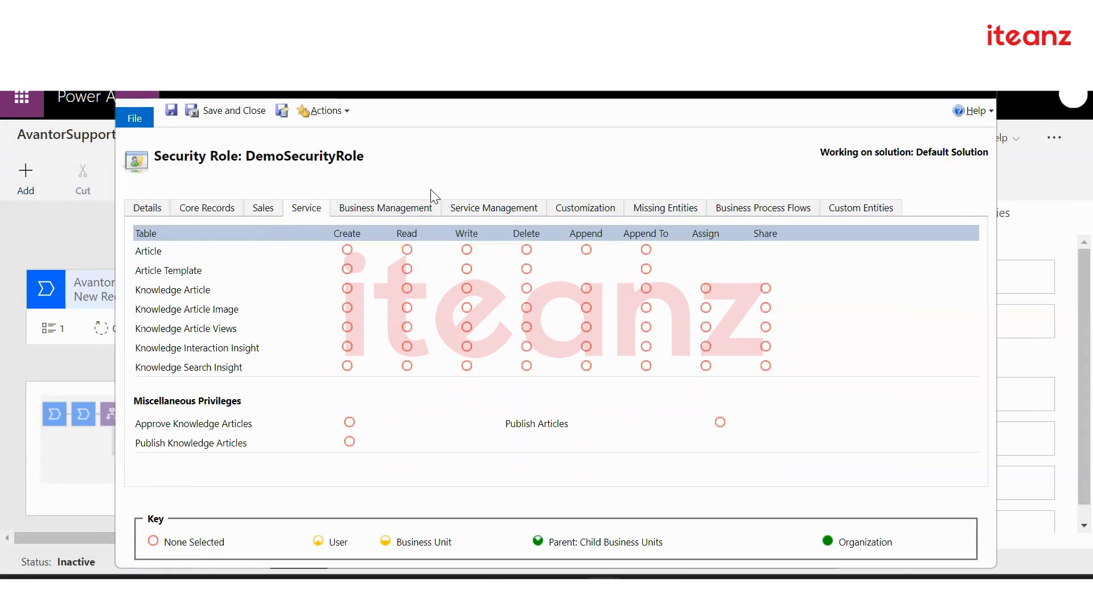
Scroll through Business Management privileges, then view Service Management and Customization tabs
left_click(383, 214)
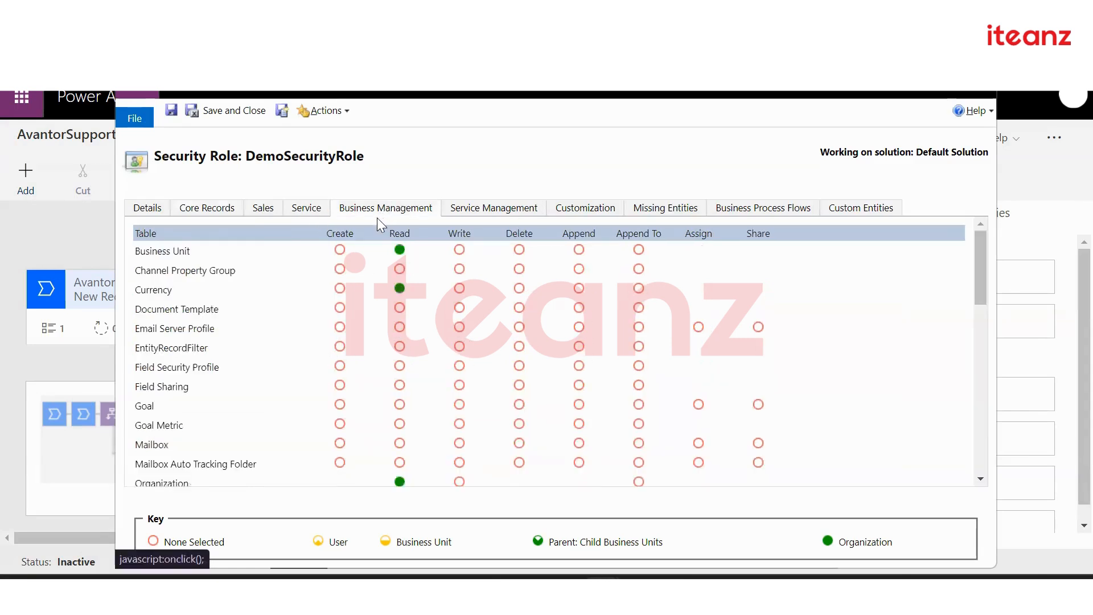
scroll(298, 381, "down", 1)
scroll(299, 380, "down", 6)
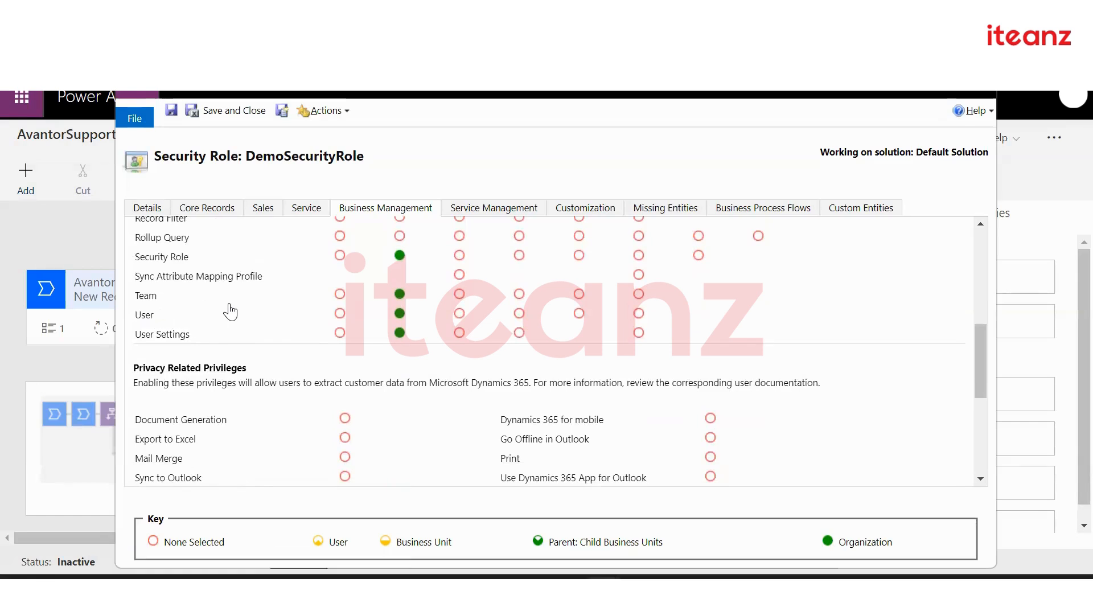
scroll(310, 336, "up", 10)
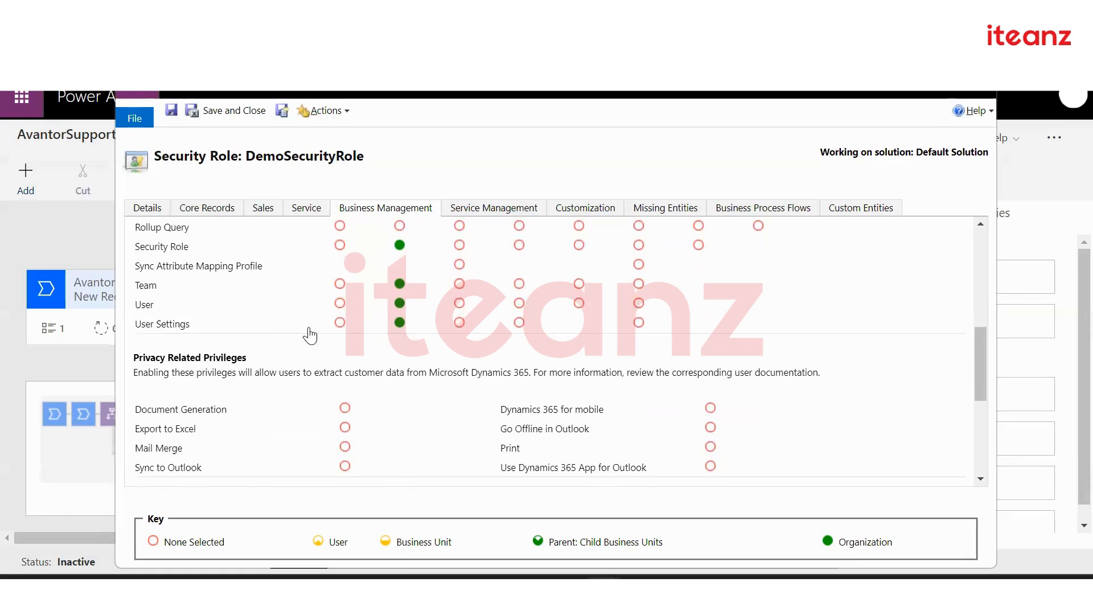
scroll(310, 336, "down", 1)
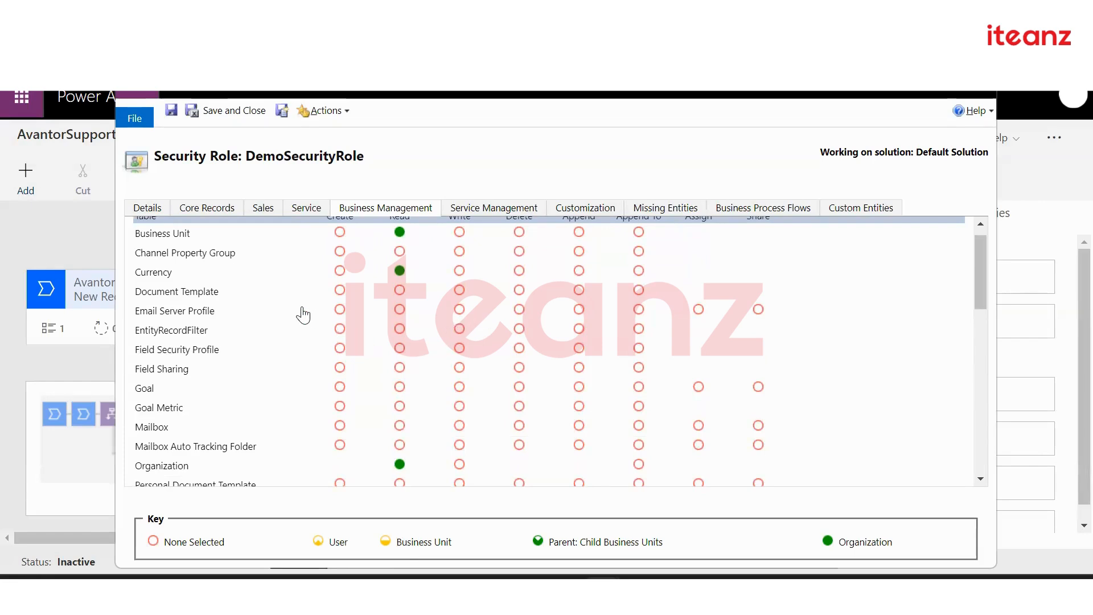
scroll(303, 315, "down", 6)
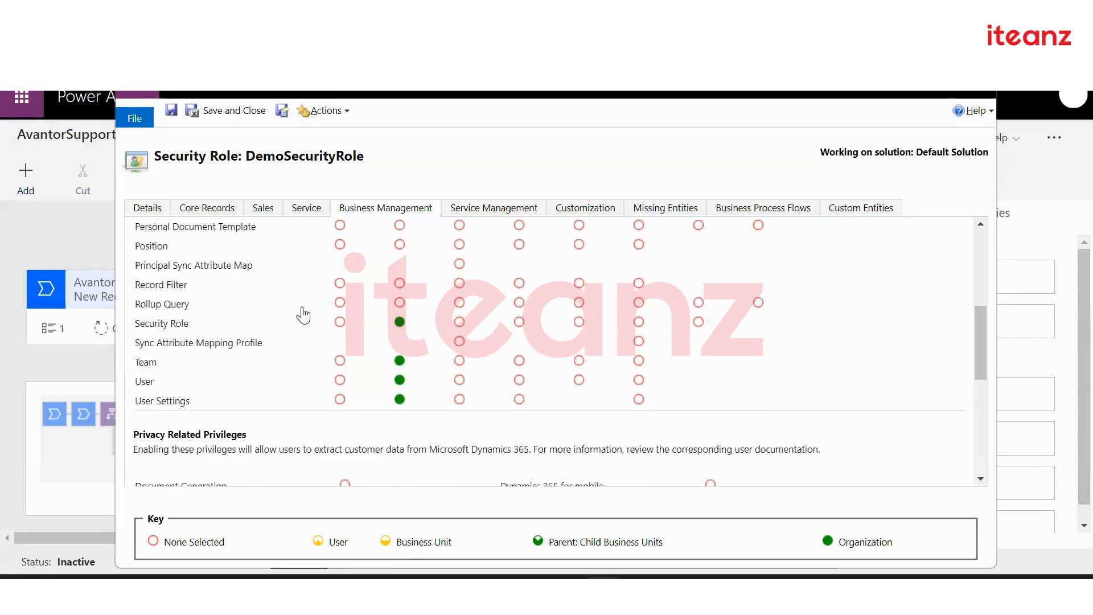
scroll(303, 314, "down", 4)
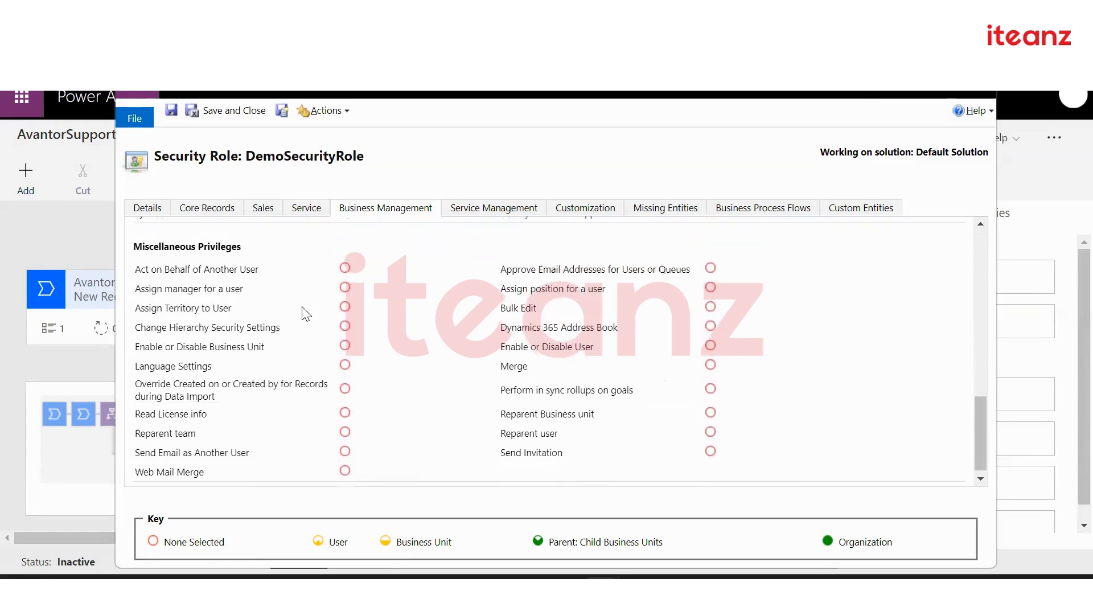
scroll(303, 314, "up", 10)
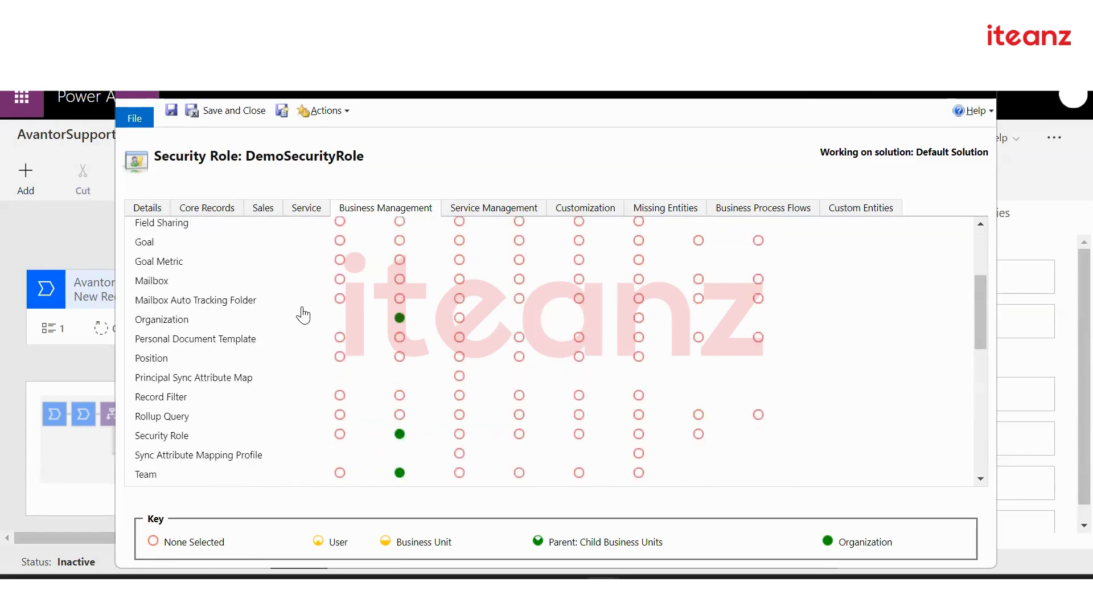
scroll(303, 313, "down", 10)
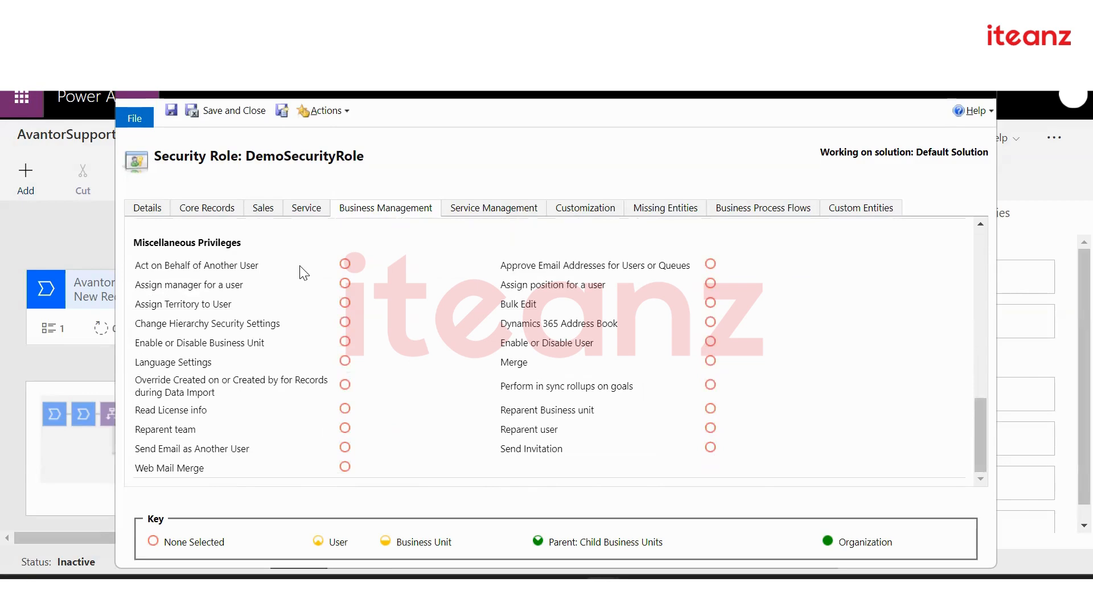
scroll(333, 299, "up", 15)
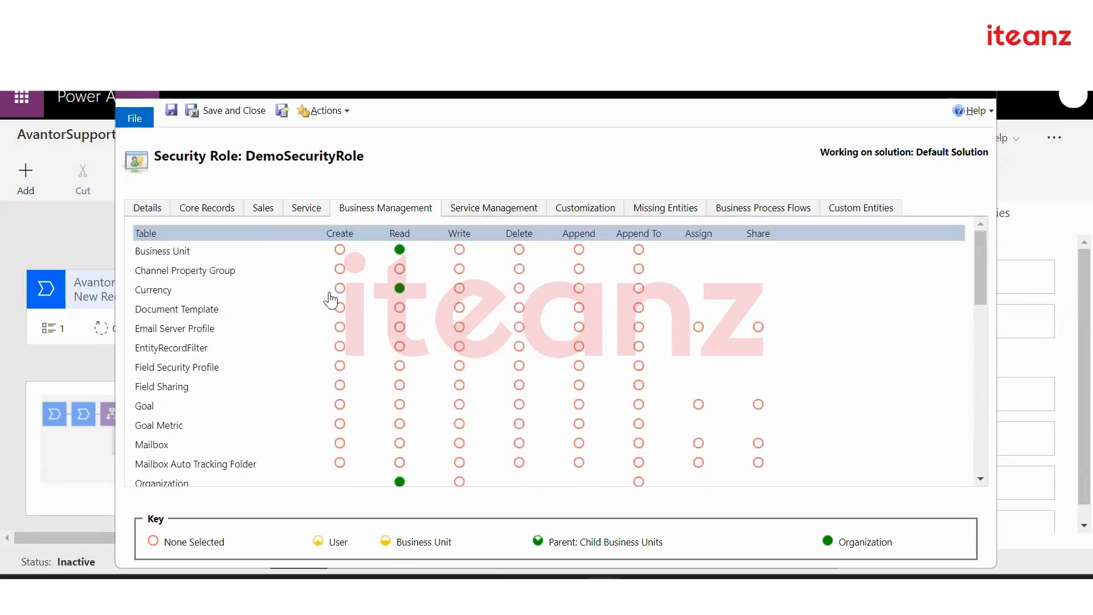
left_click(537, 203)
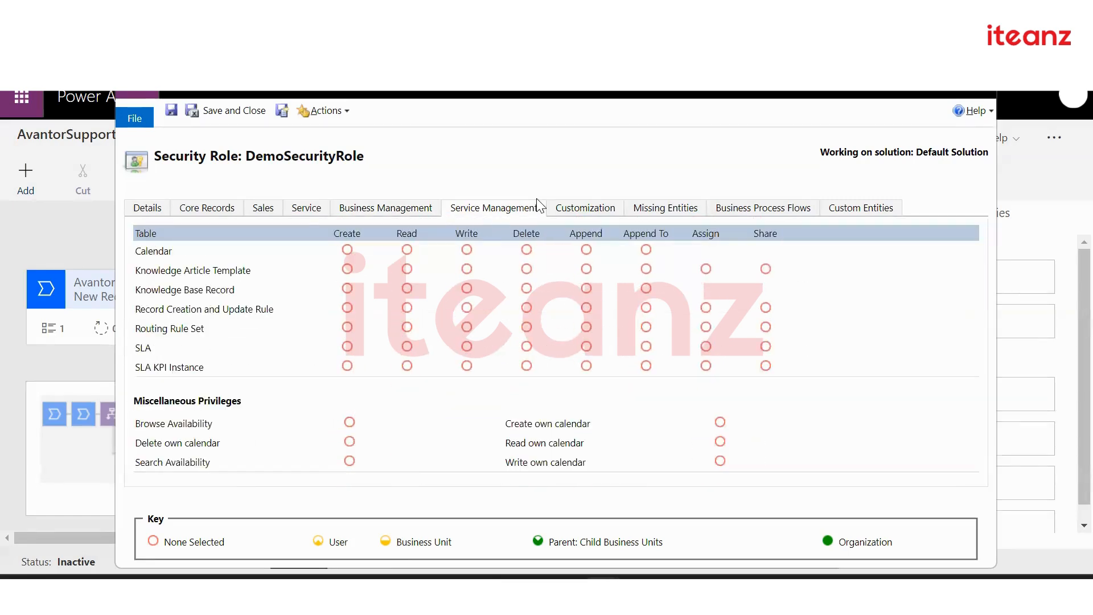
left_click(606, 214)
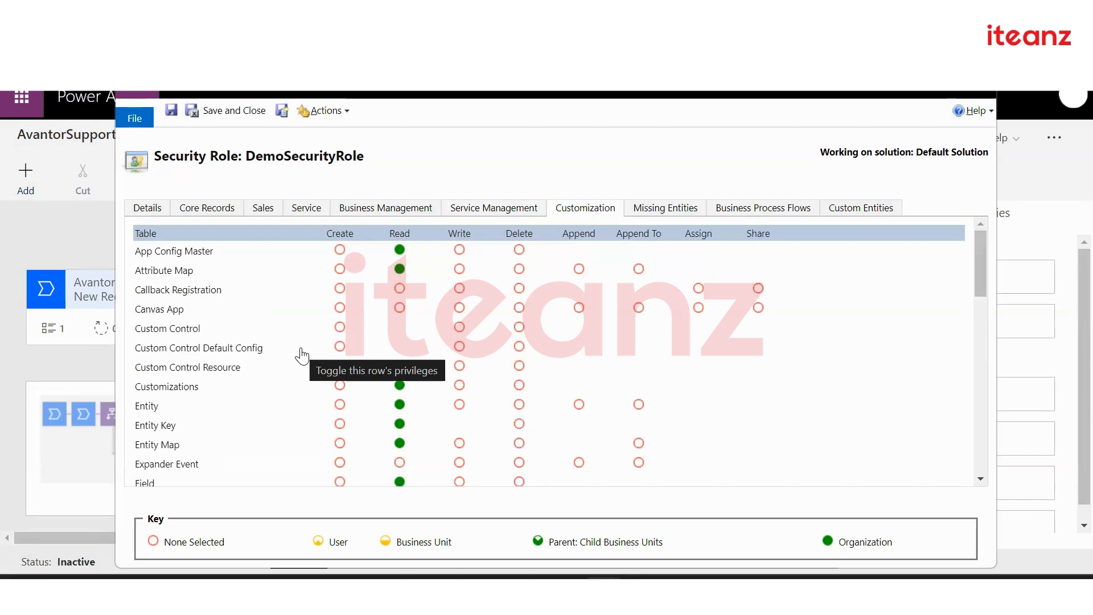
Find 'Model' in the Customization grid, then show the Business Process Flows privileges
scroll(305, 391, "down", 5)
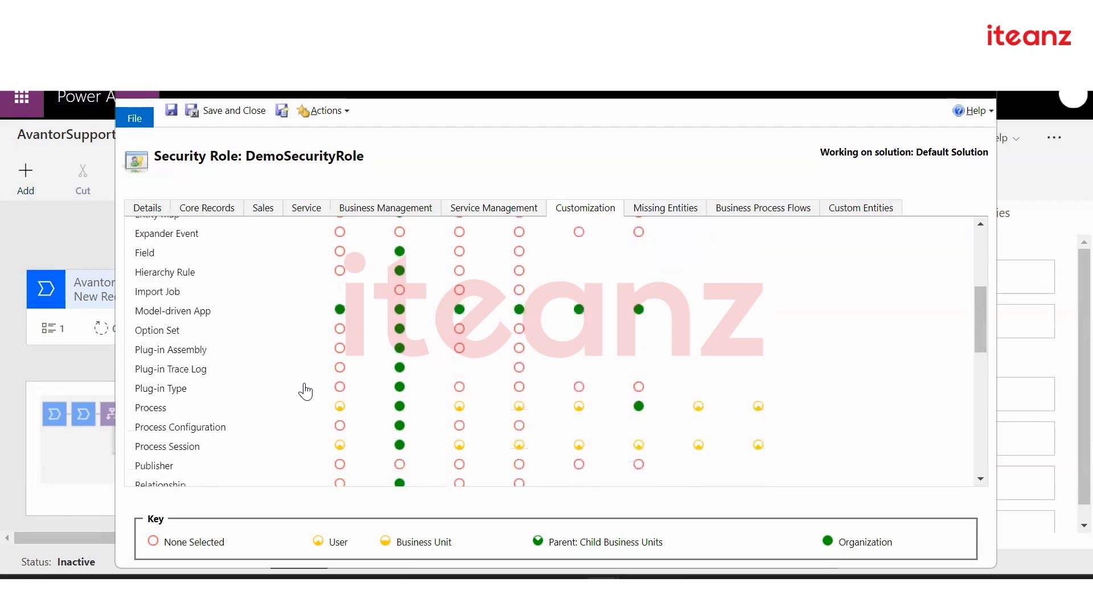
scroll(305, 391, "down", 8)
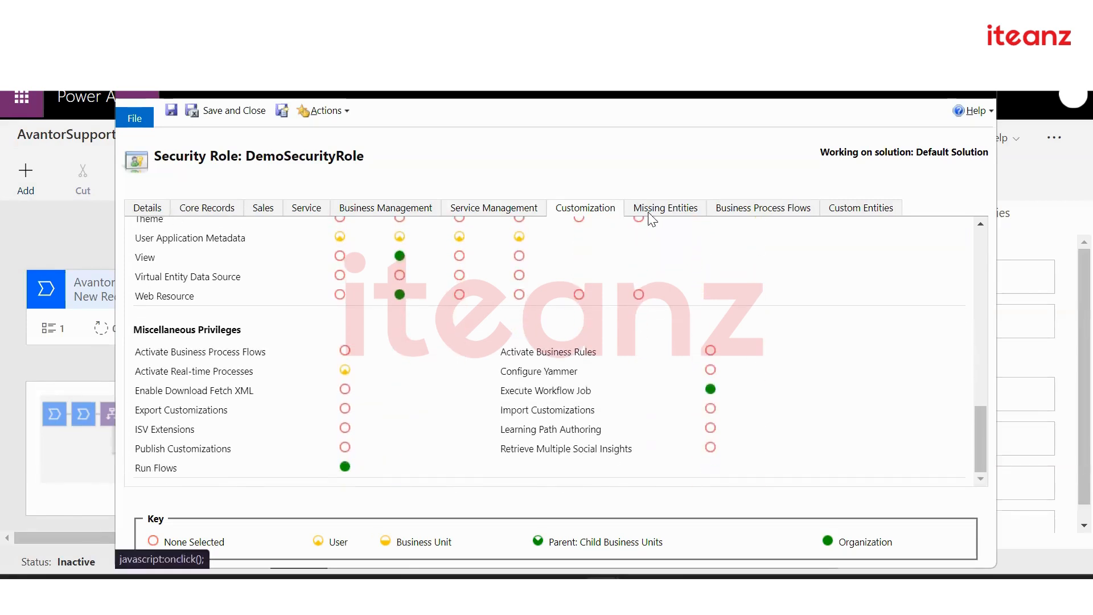
key("Return")
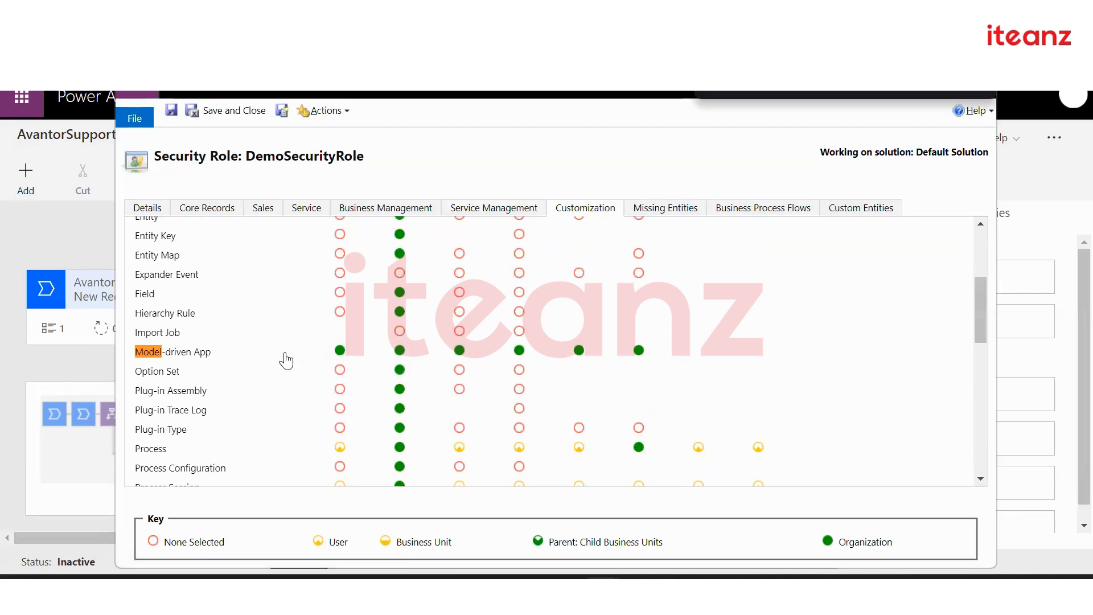
key("Escape")
scroll(512, 261, "up", 4)
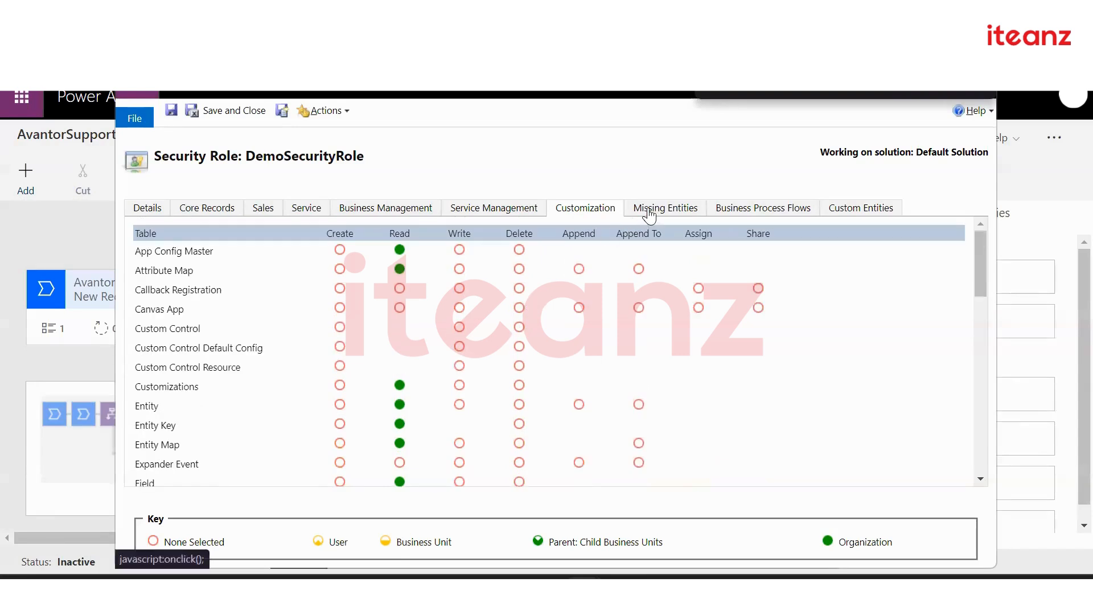
left_click(763, 210)
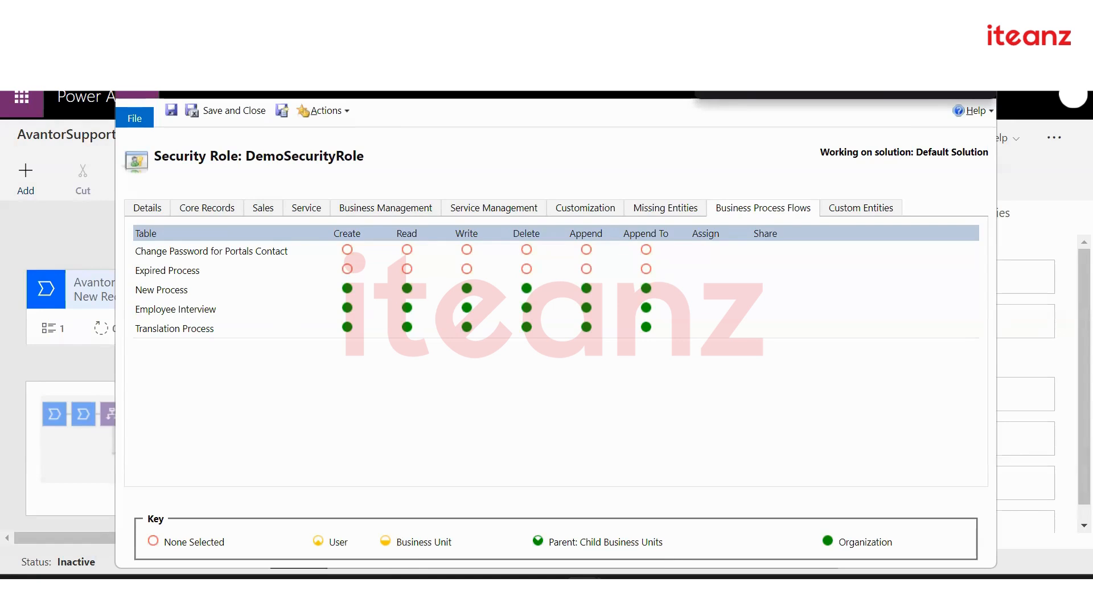
Close the DemoSecurityRole window and the security roles list
left_click_drag(484, 14, 510, 125)
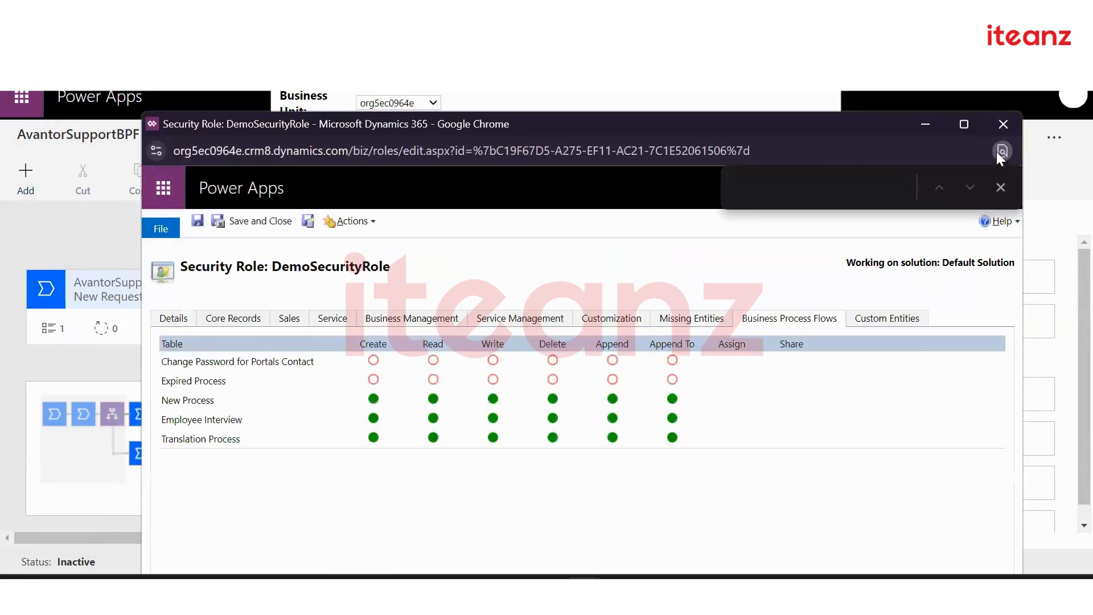
left_click(1002, 127)
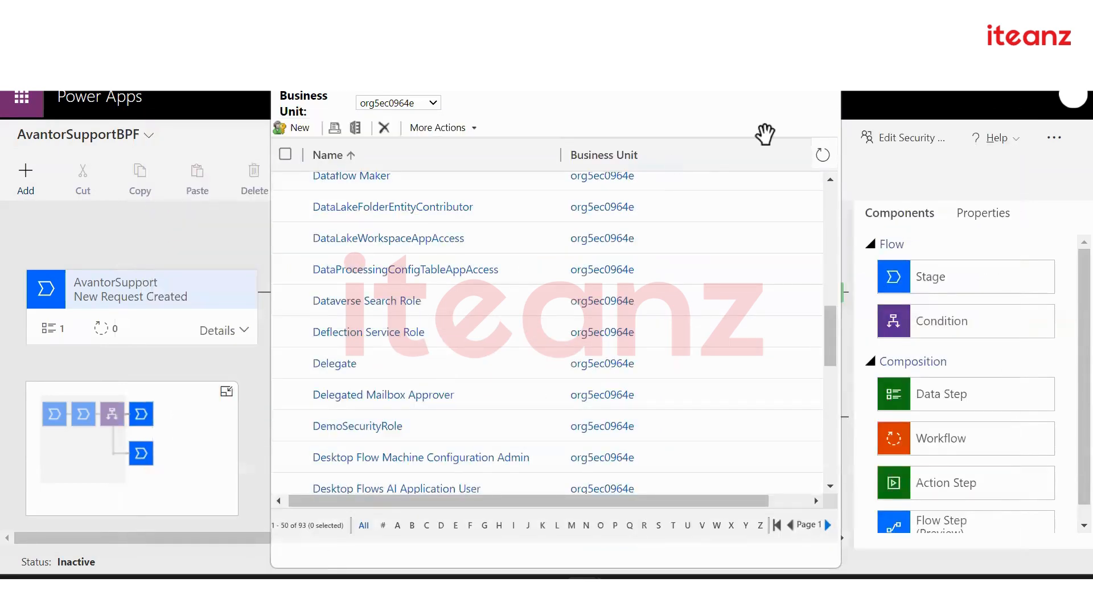
left_click(825, 56)
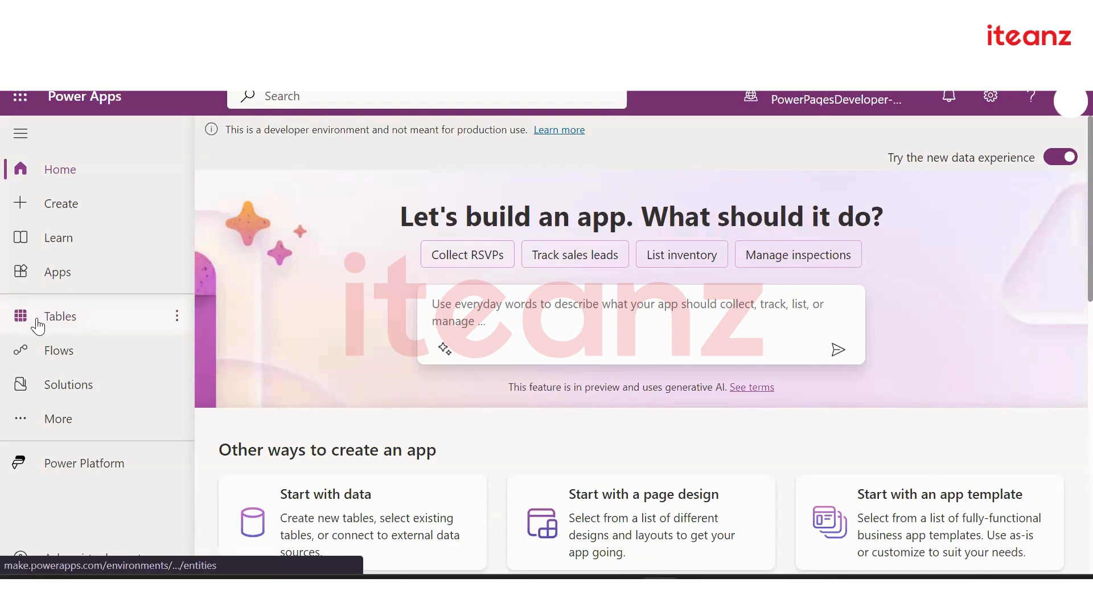
Open Tables and filter the list to Custom tables
left_click(57, 316)
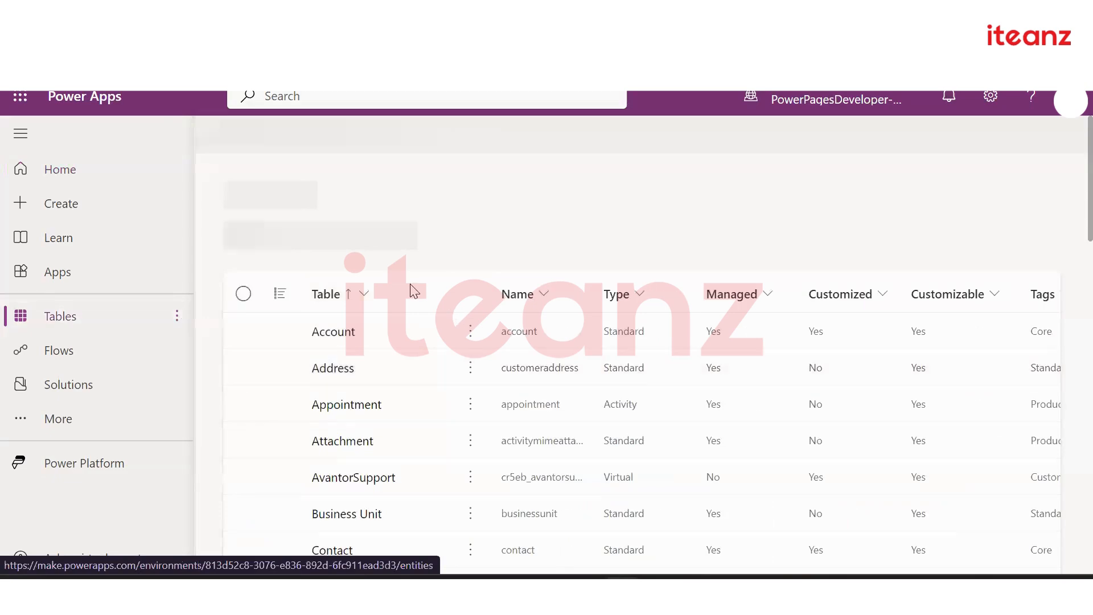
left_click(390, 364)
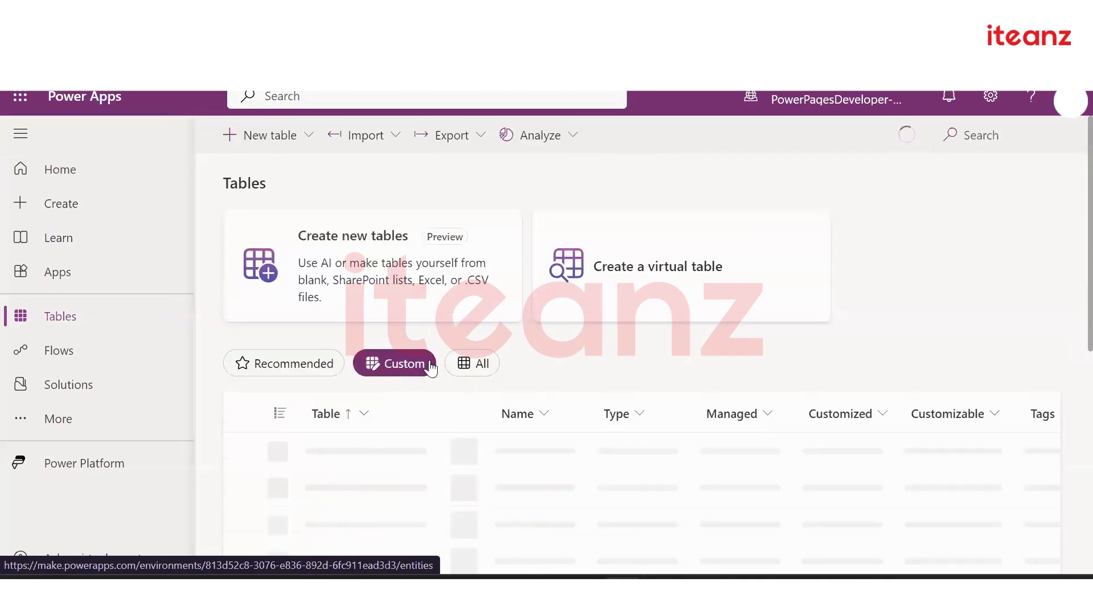
scroll(544, 296, "down", 3)
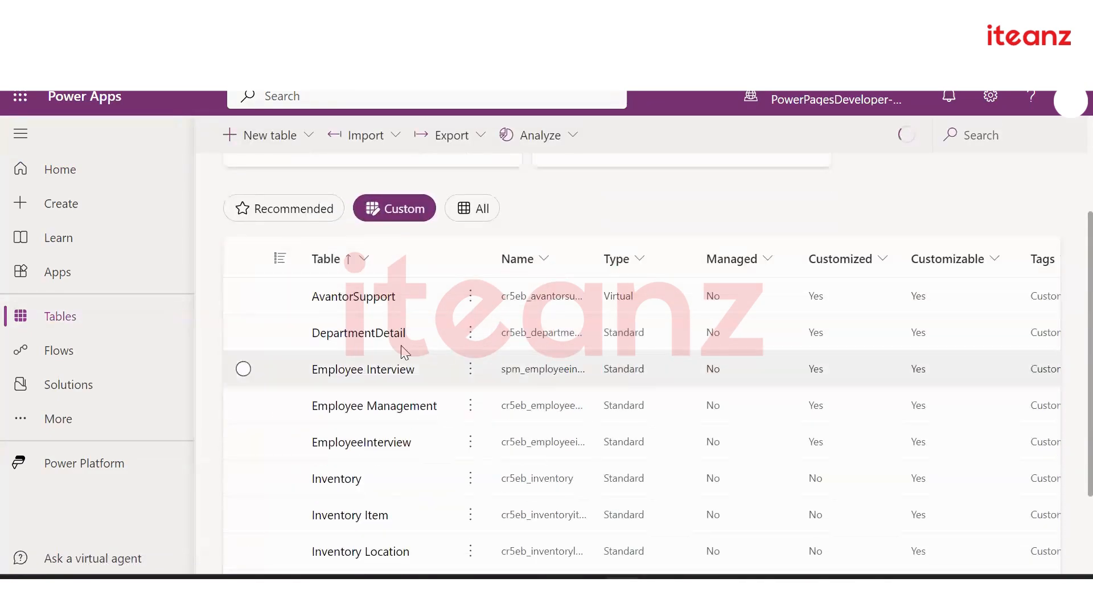
Open DepartmentDetail's Views, starting a new view and then cancelling it
left_click(370, 334)
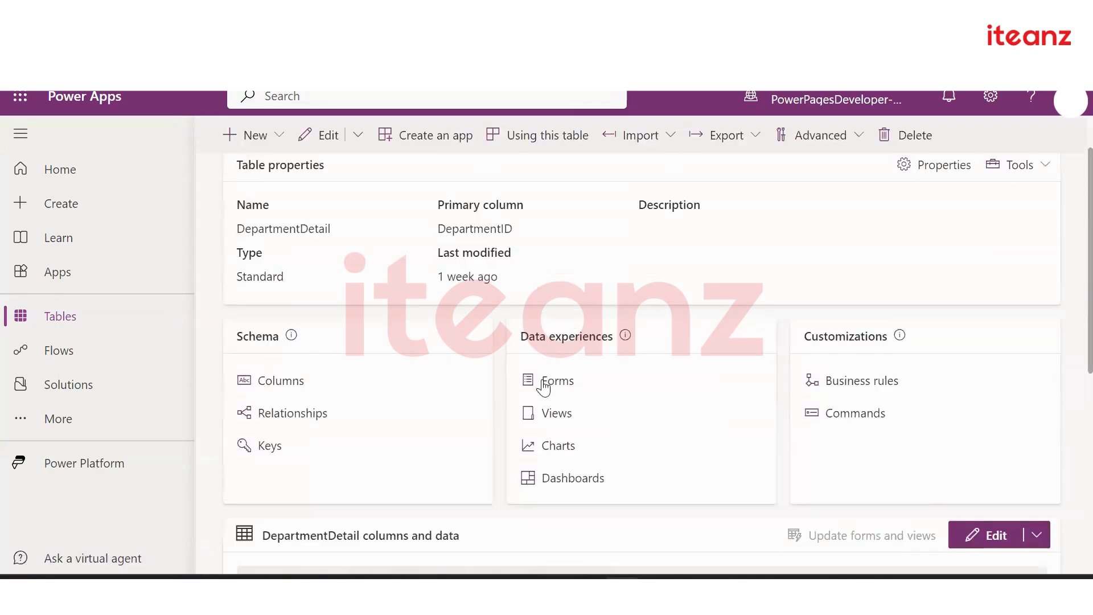
scroll(561, 387, "up", 1)
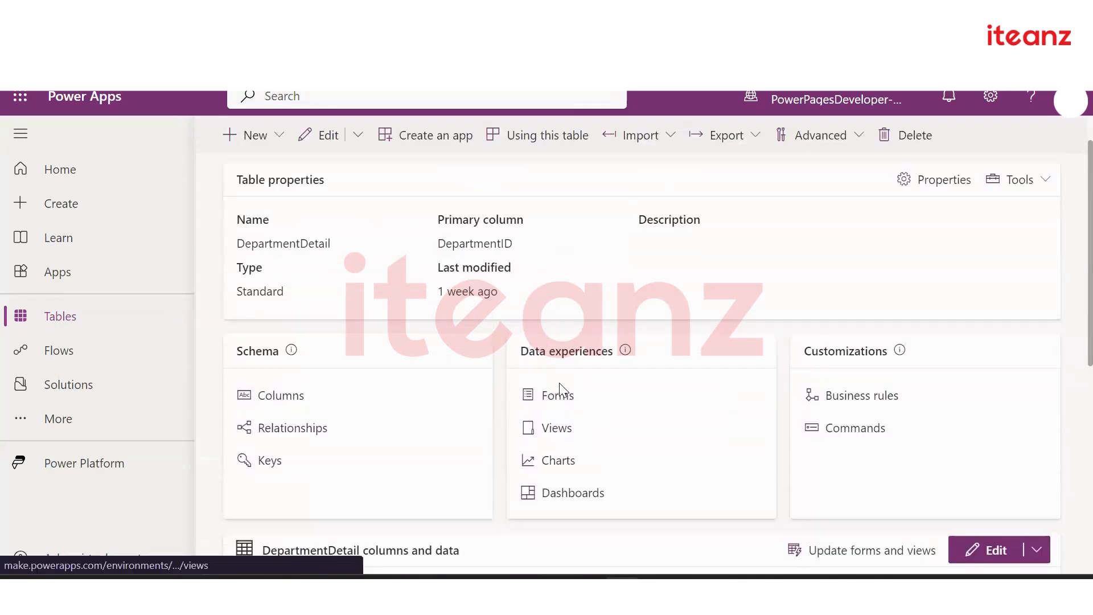
left_click(559, 430)
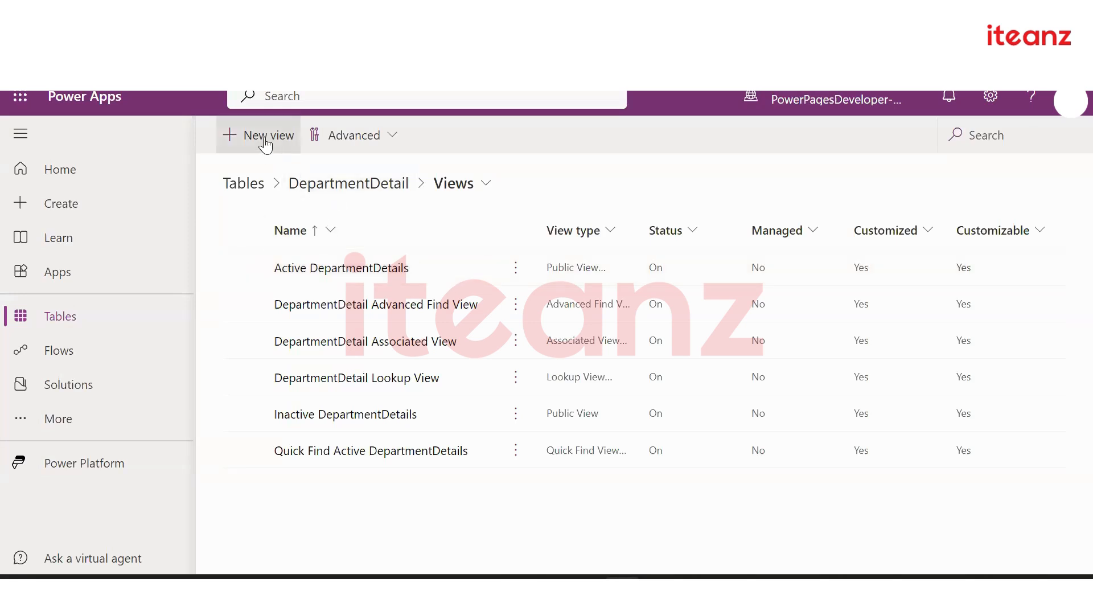
left_click(266, 143)
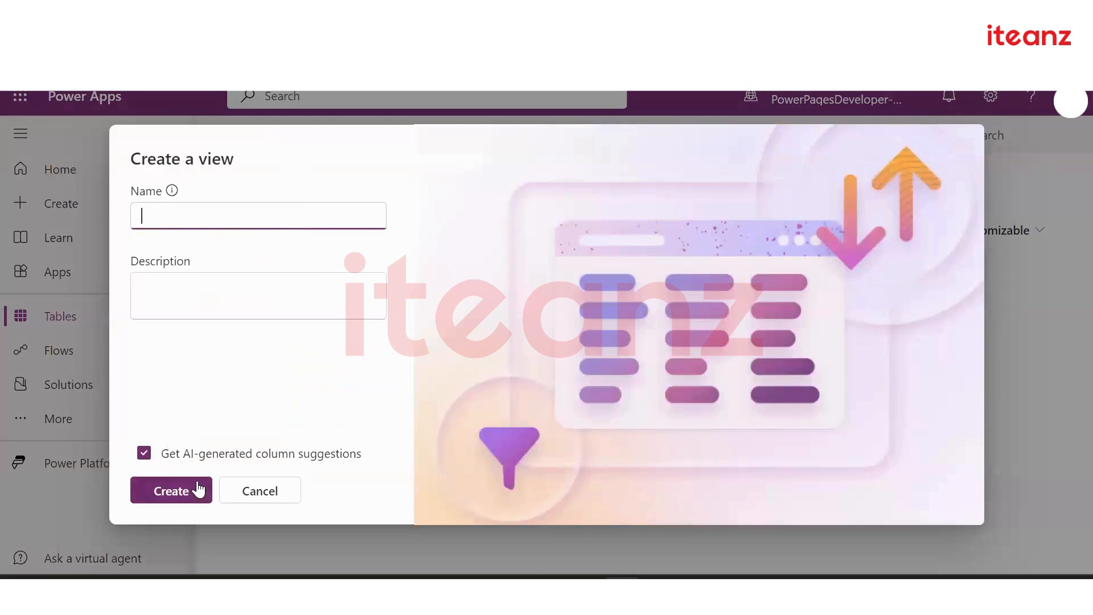
left_click(257, 491)
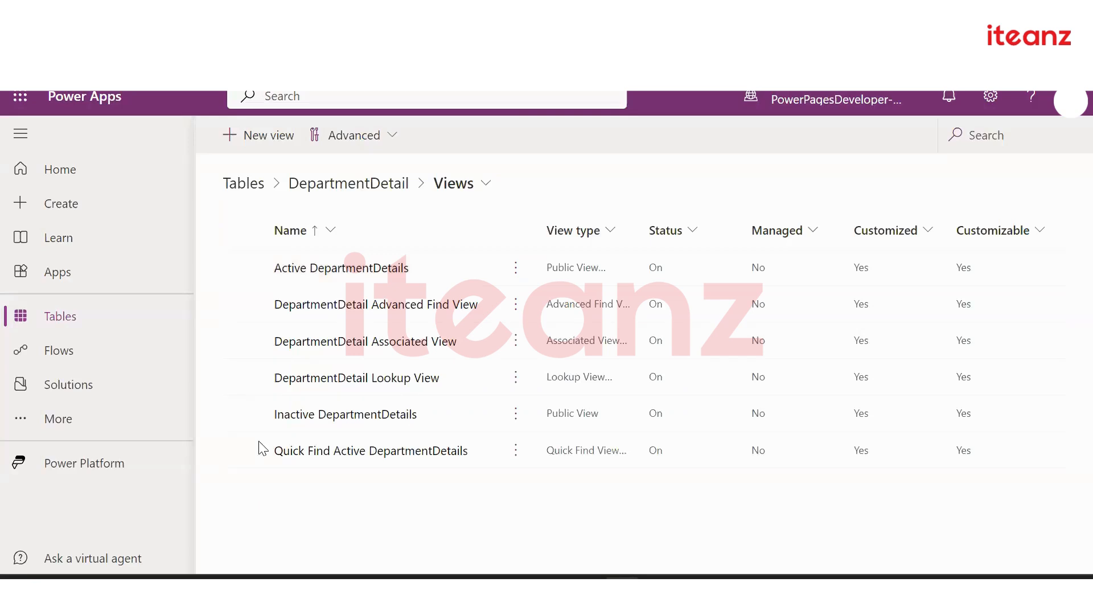
left_click(368, 270)
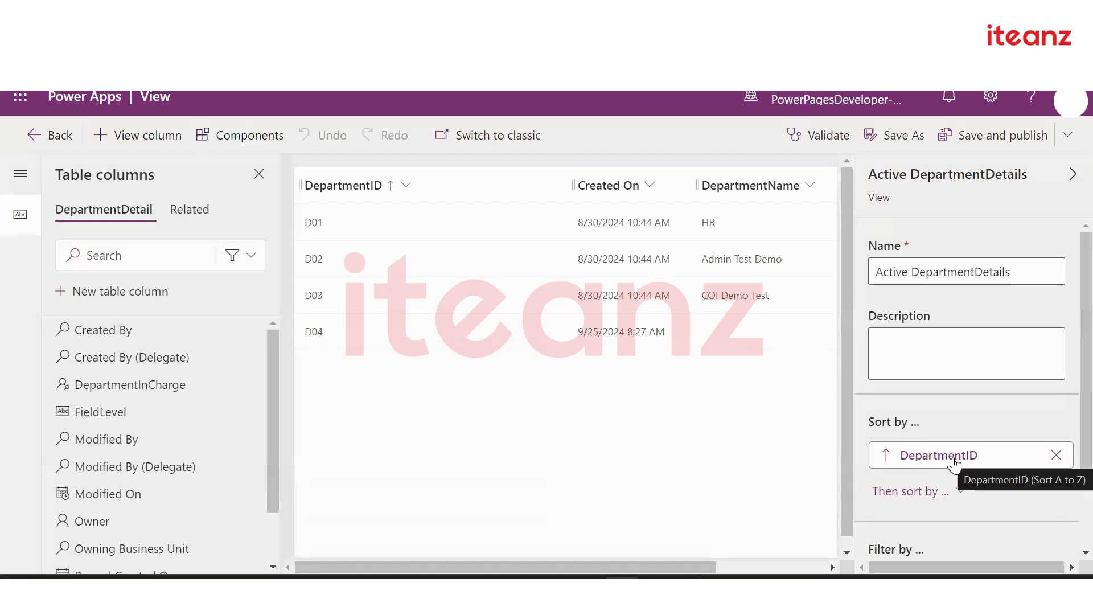
scroll(955, 426, "down", 2)
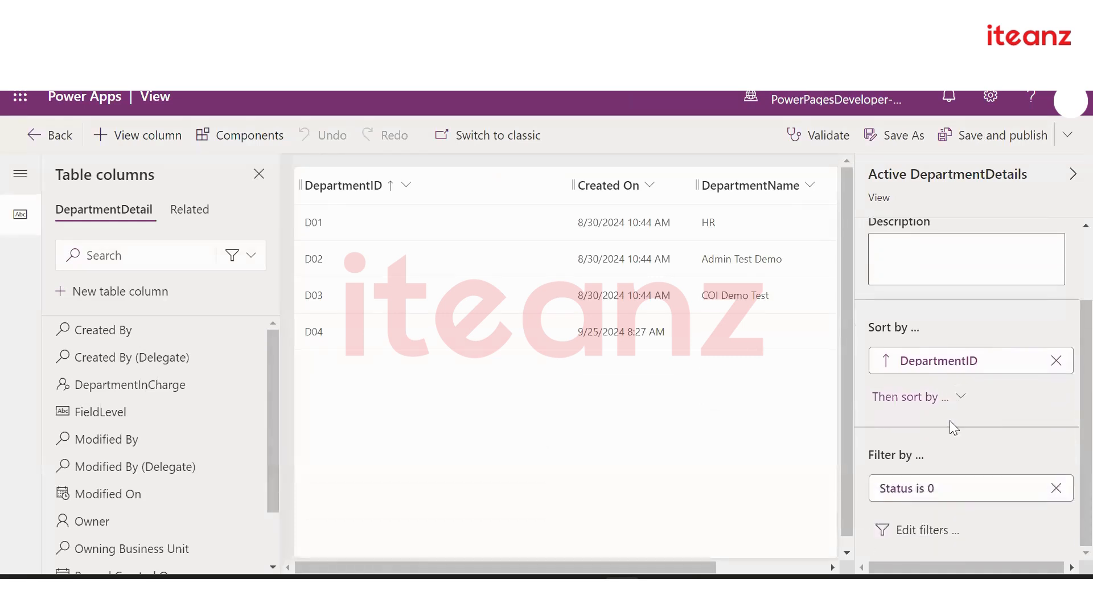
left_click(916, 530)
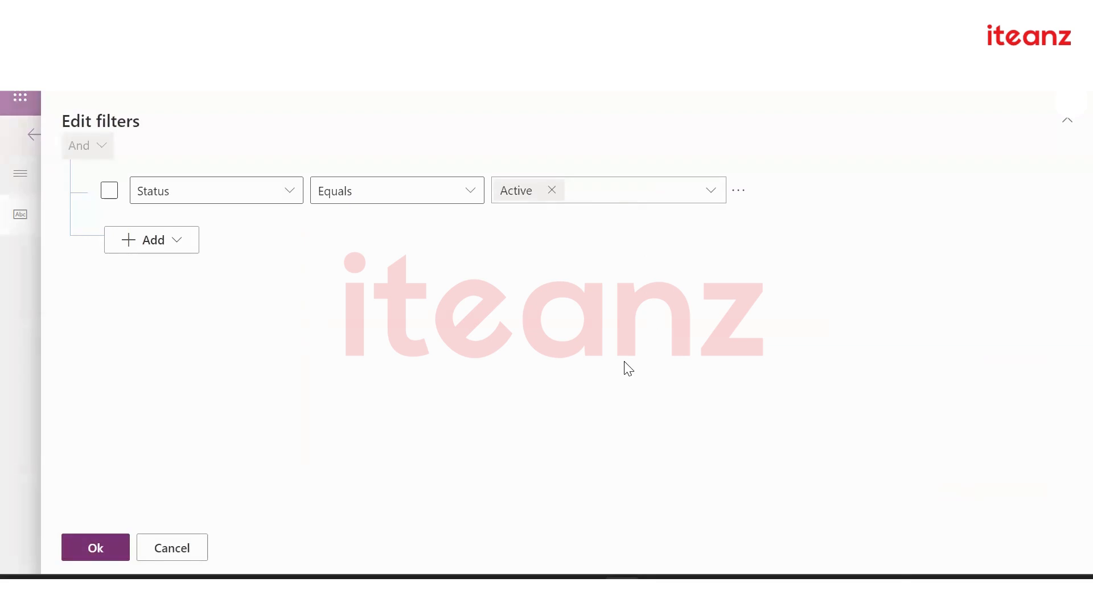
left_click(172, 548)
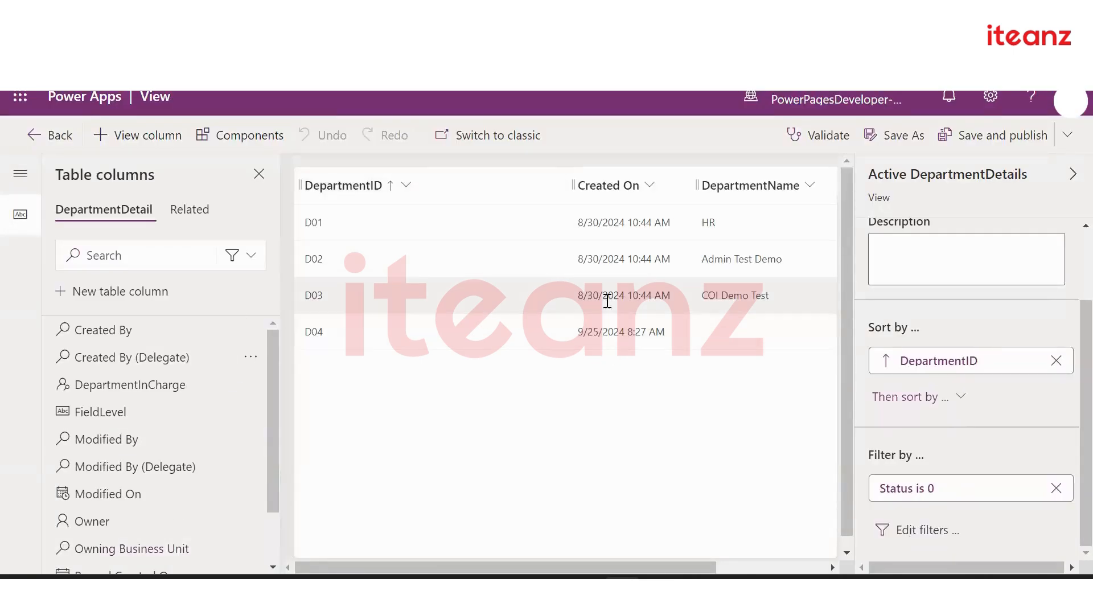
scroll(607, 300, "right", 3)
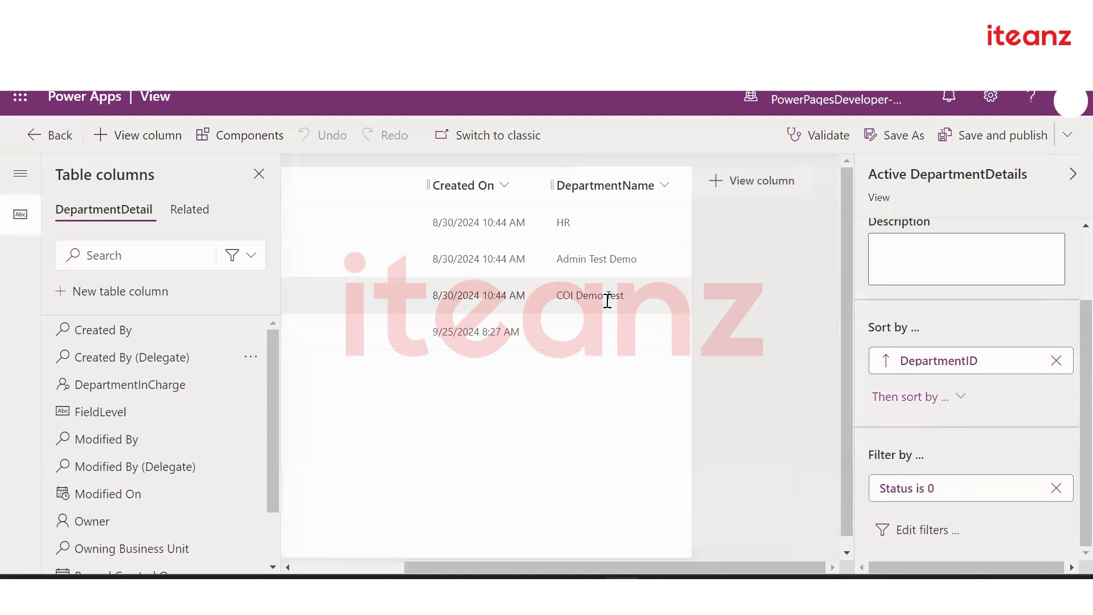
left_click(752, 193)
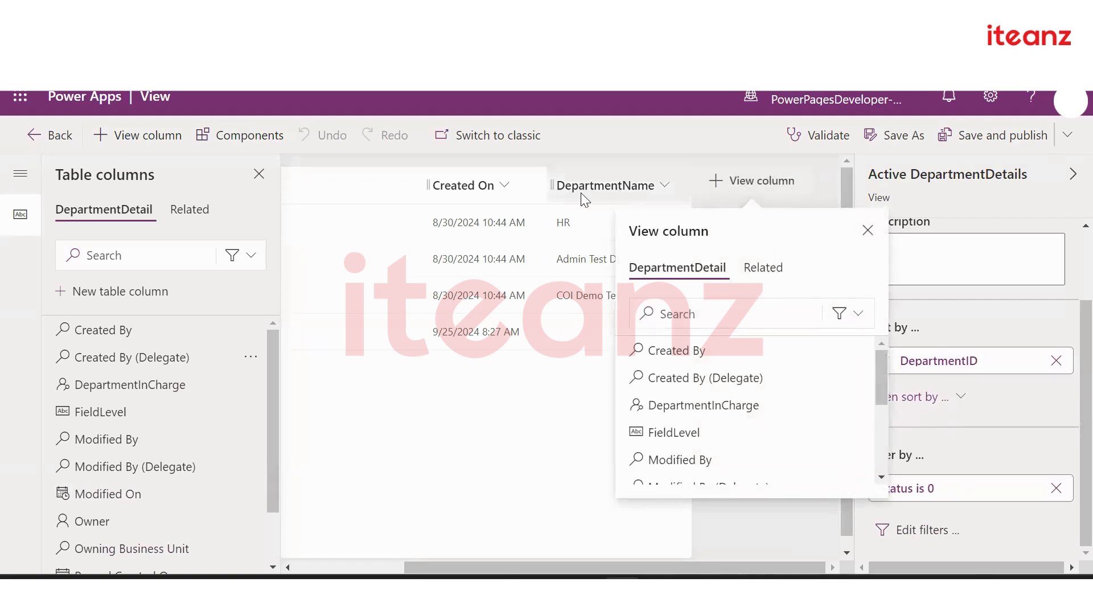
left_click(566, 430)
left_click(664, 183)
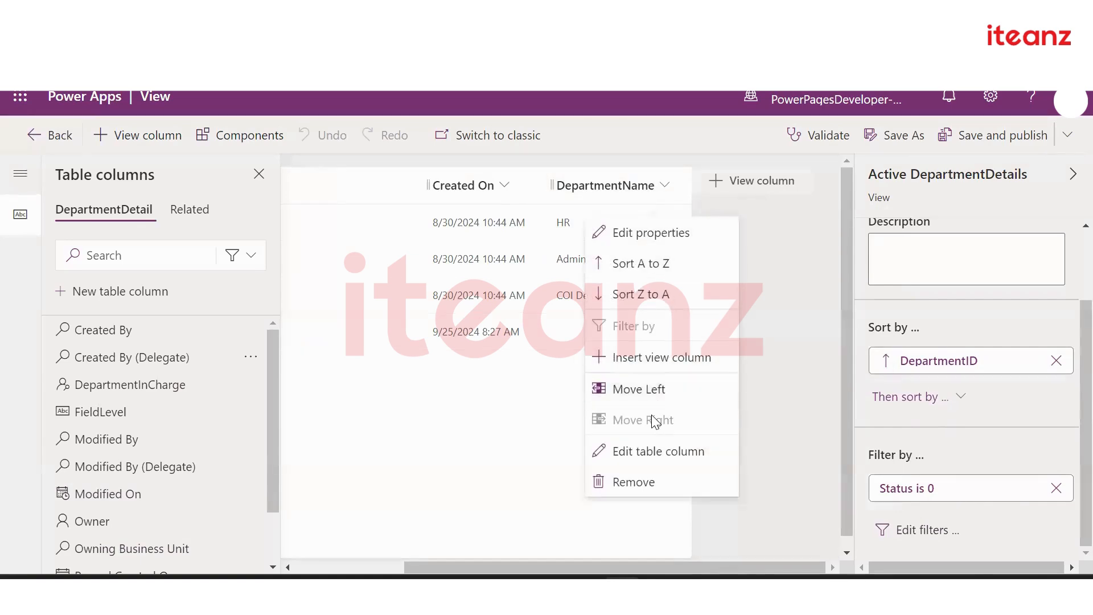
left_click(471, 449)
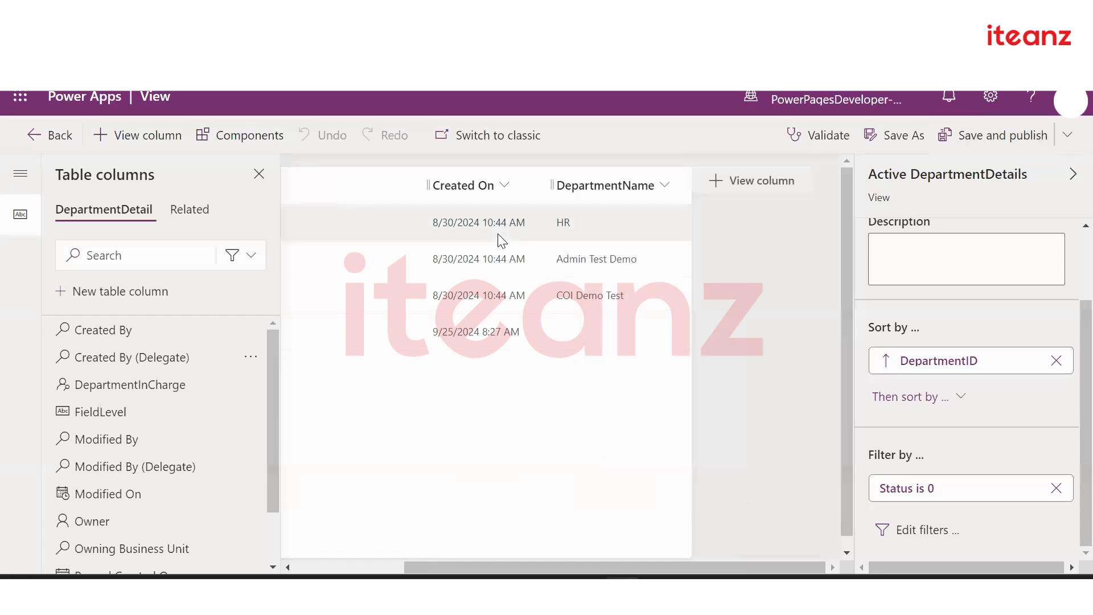
Go back to DepartmentDetail, open its Forms, and cancel a new form
left_click(50, 148)
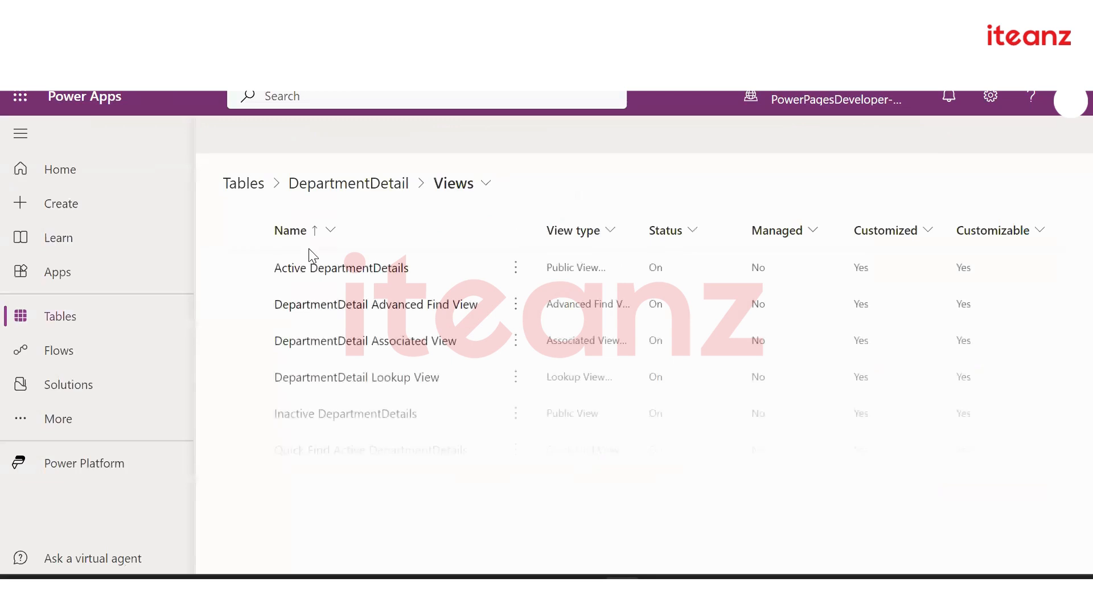
left_click(370, 185)
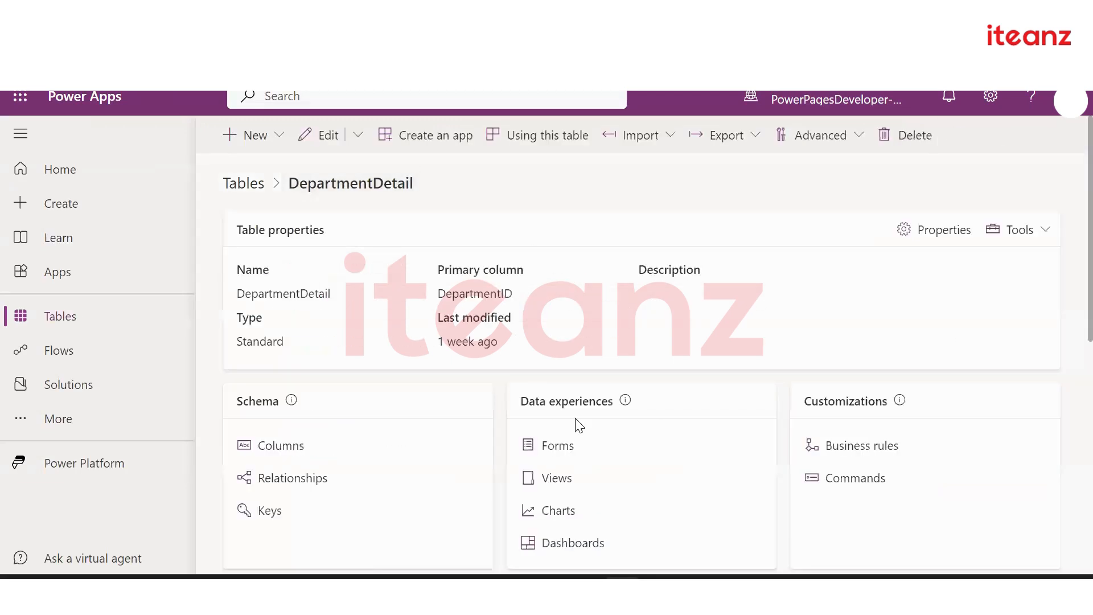
scroll(552, 449, "down", 2)
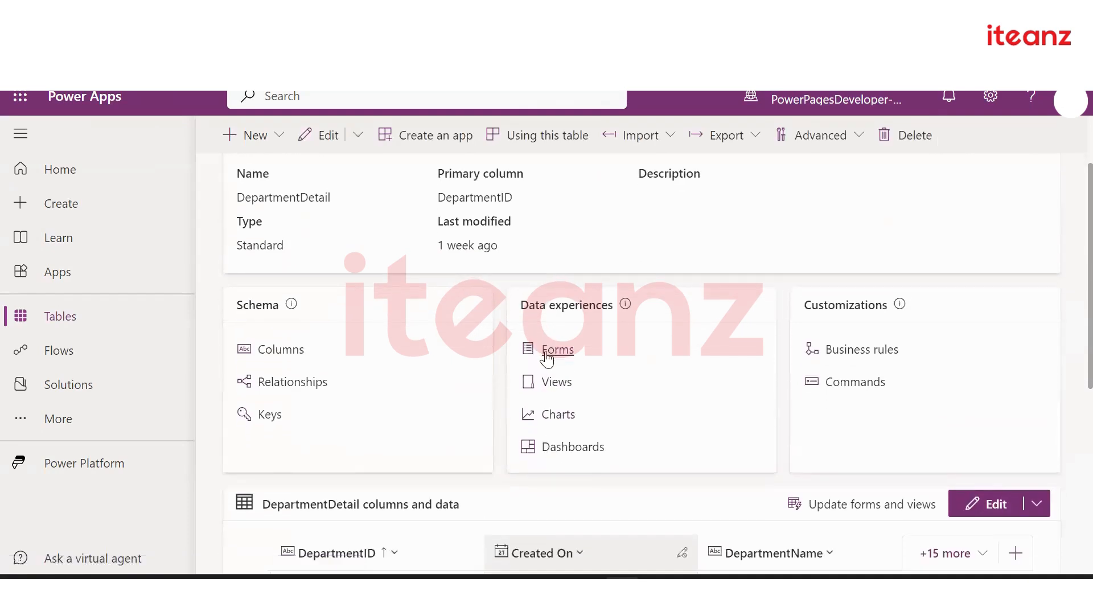
left_click(548, 351)
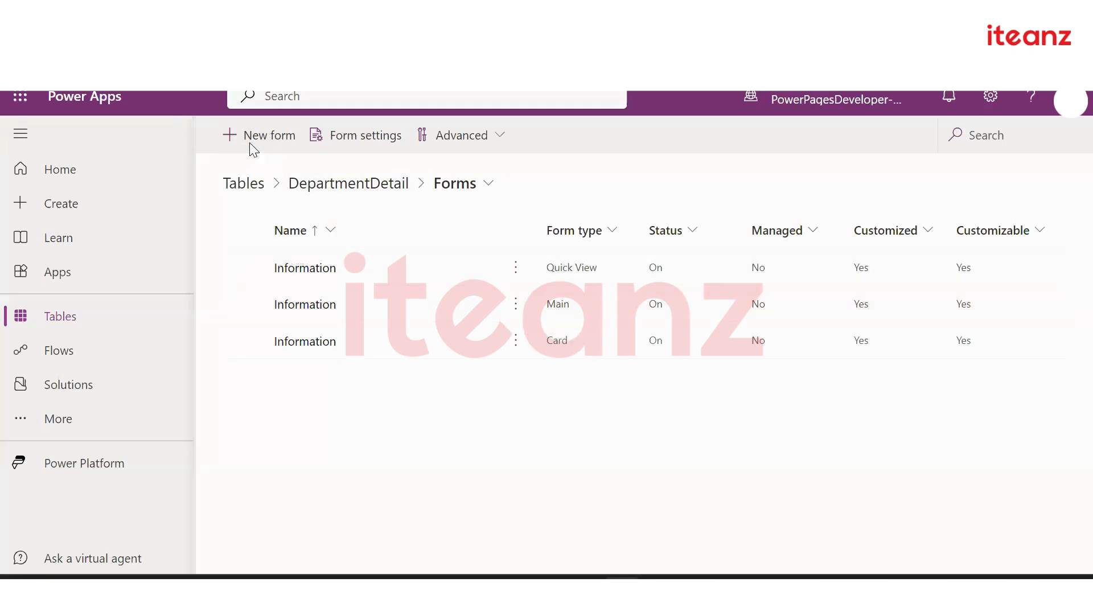
left_click(250, 149)
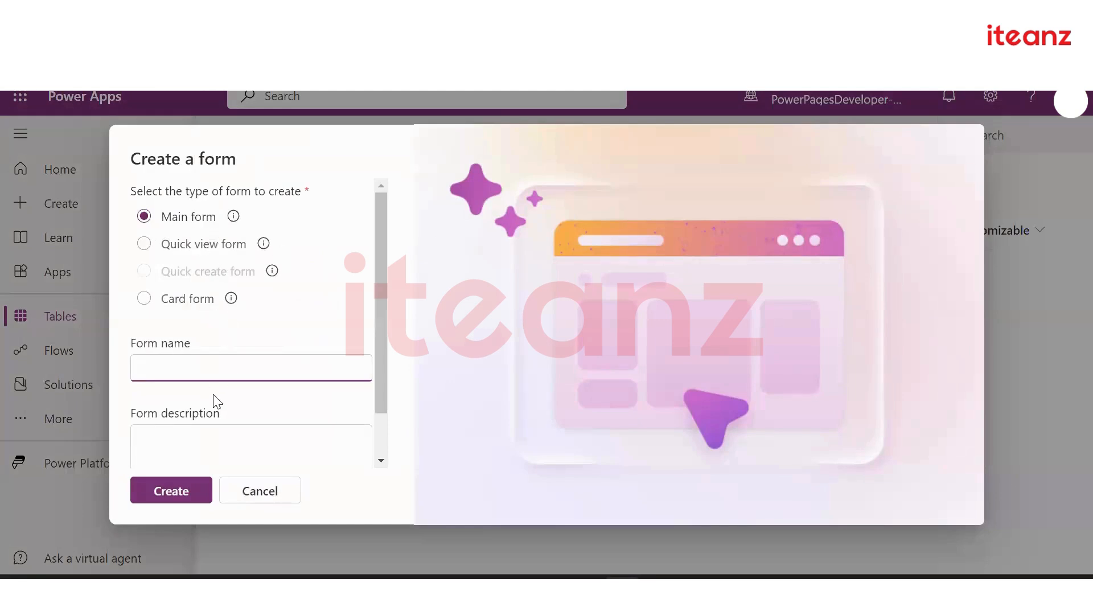
left_click(279, 492)
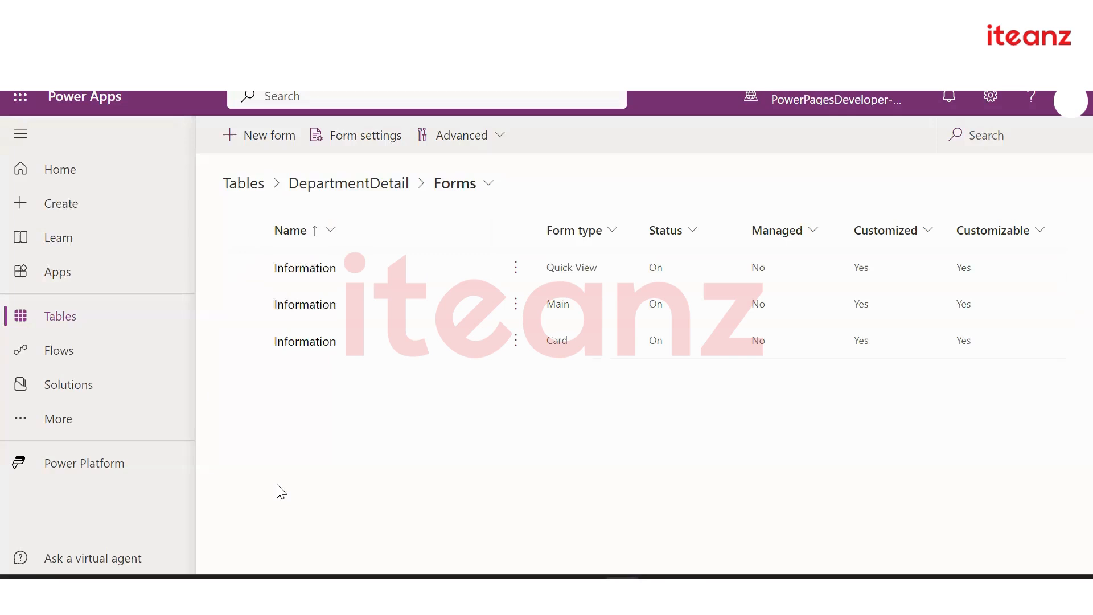
Open the Information Main form, add a 1-column section, and drag FieldLevel into it
left_click(306, 308)
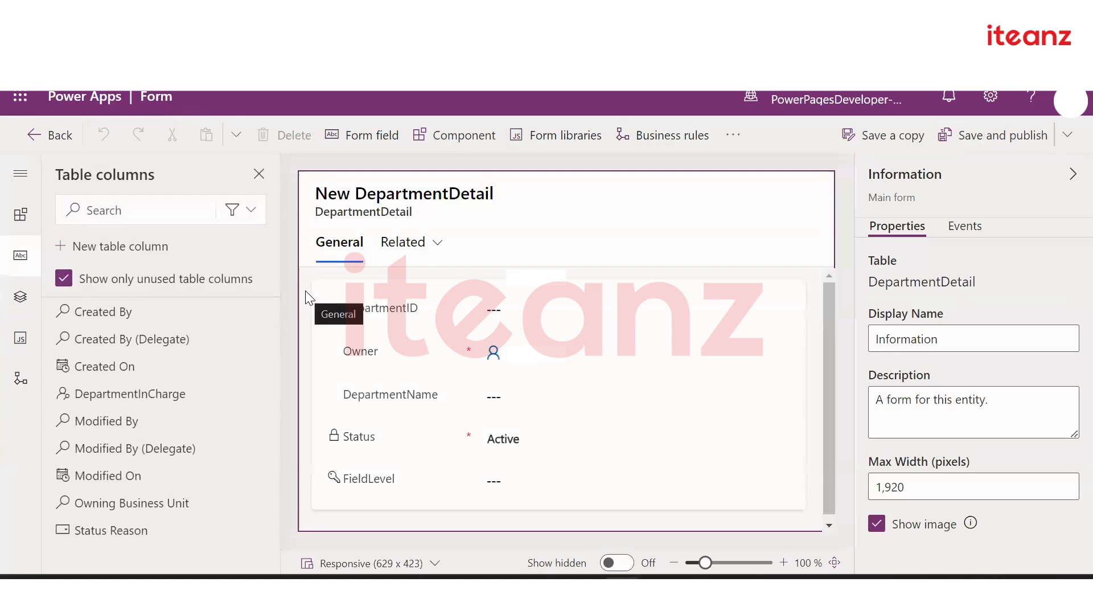
left_click(15, 221)
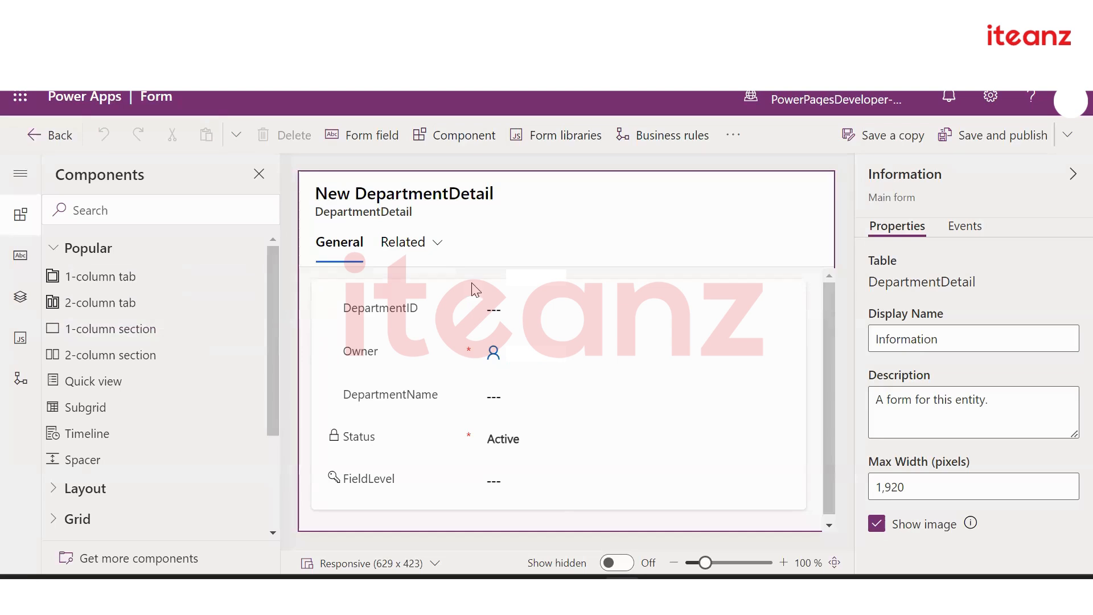
left_click(191, 325)
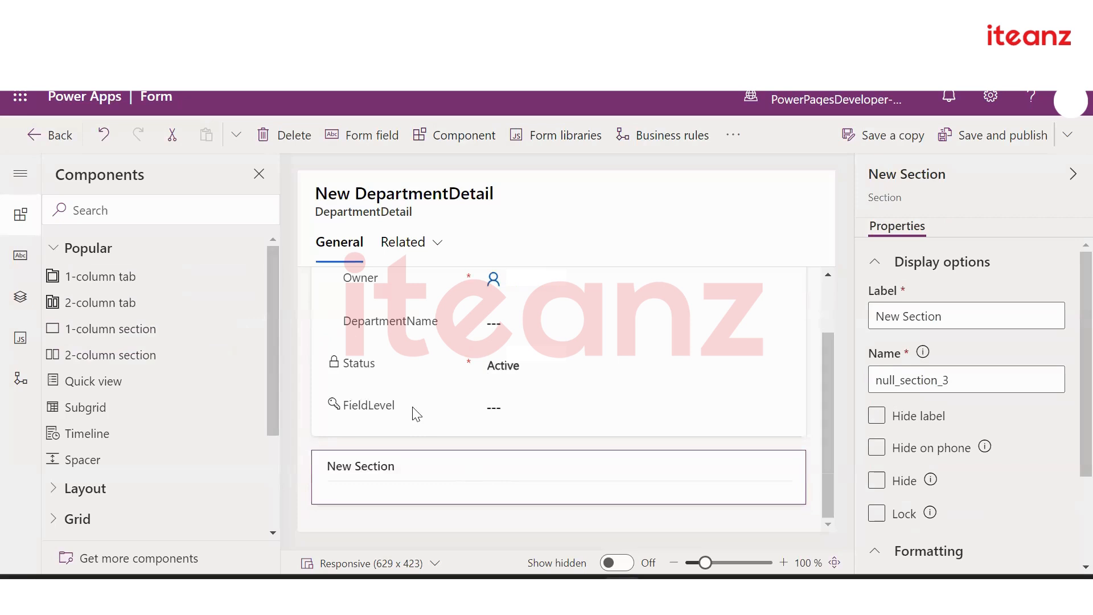
left_click_drag(415, 412, 408, 488)
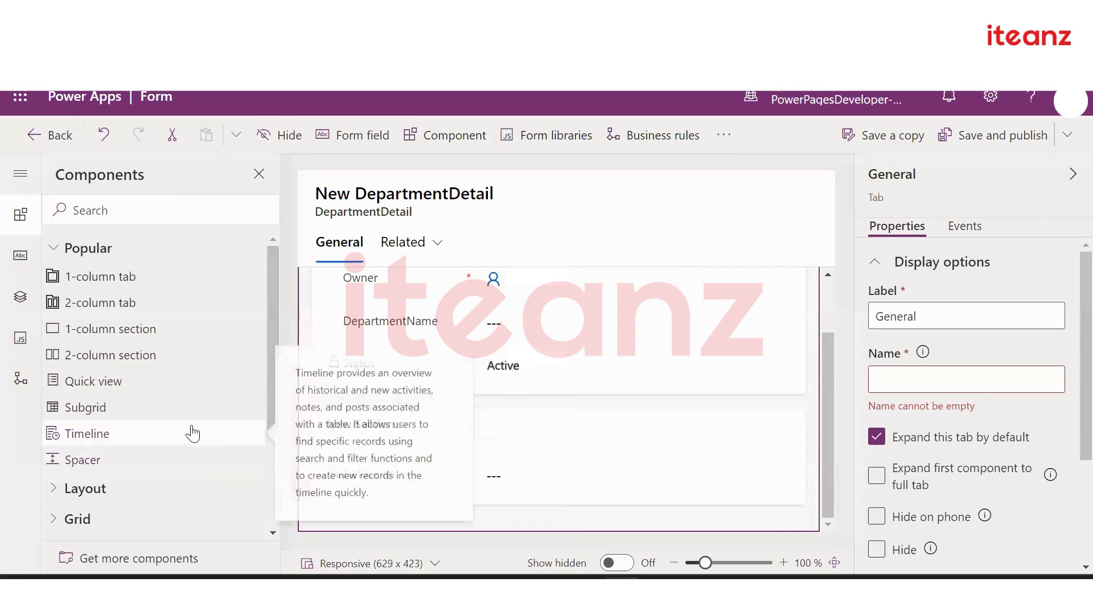
scroll(192, 433, "down", 3)
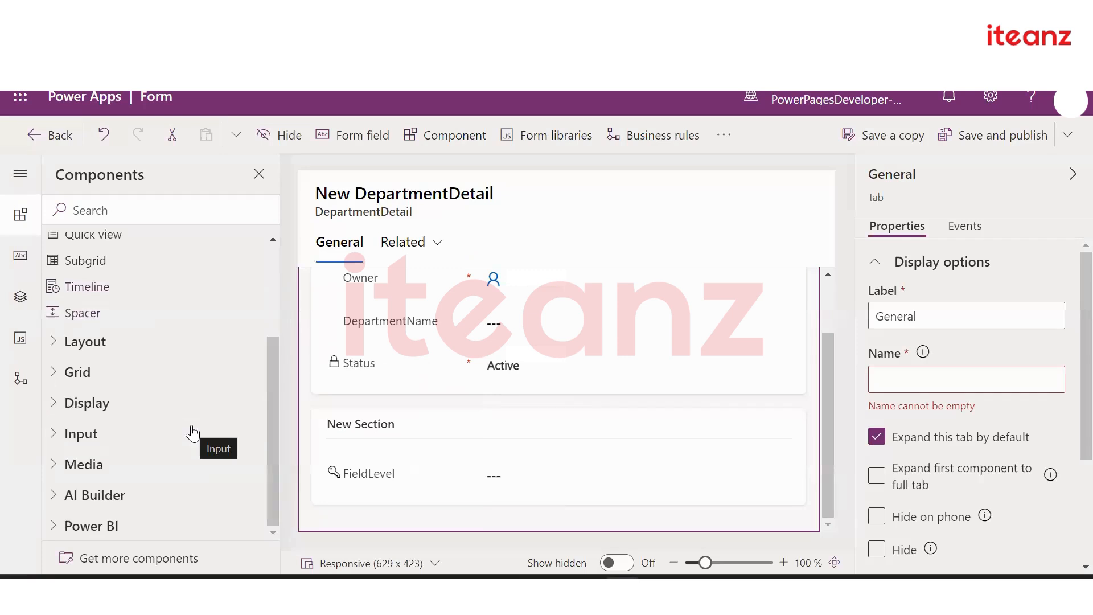
scroll(193, 433, "up", 5)
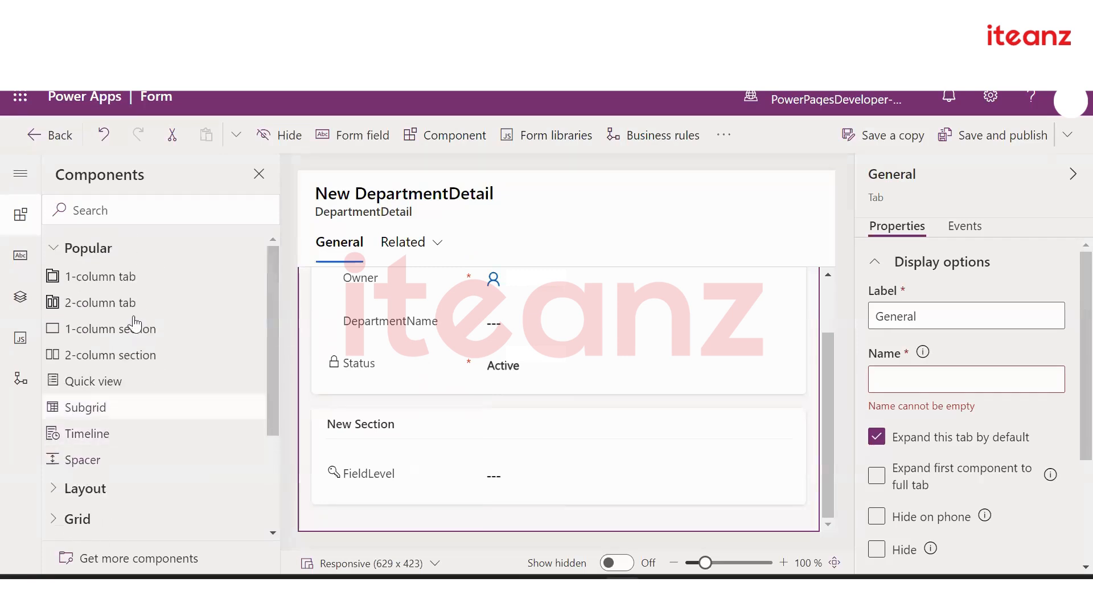
List DepartmentDetail's unused table columns, such as Created On, DepartmentInCharge and Status Reason, beside the form
left_click(21, 257)
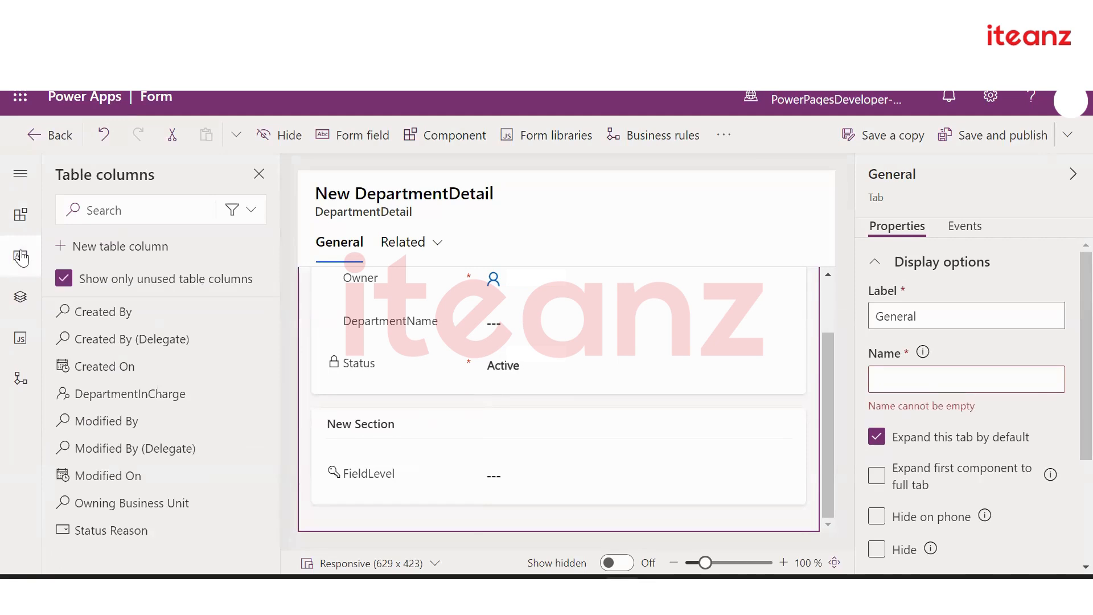
left_click(20, 173)
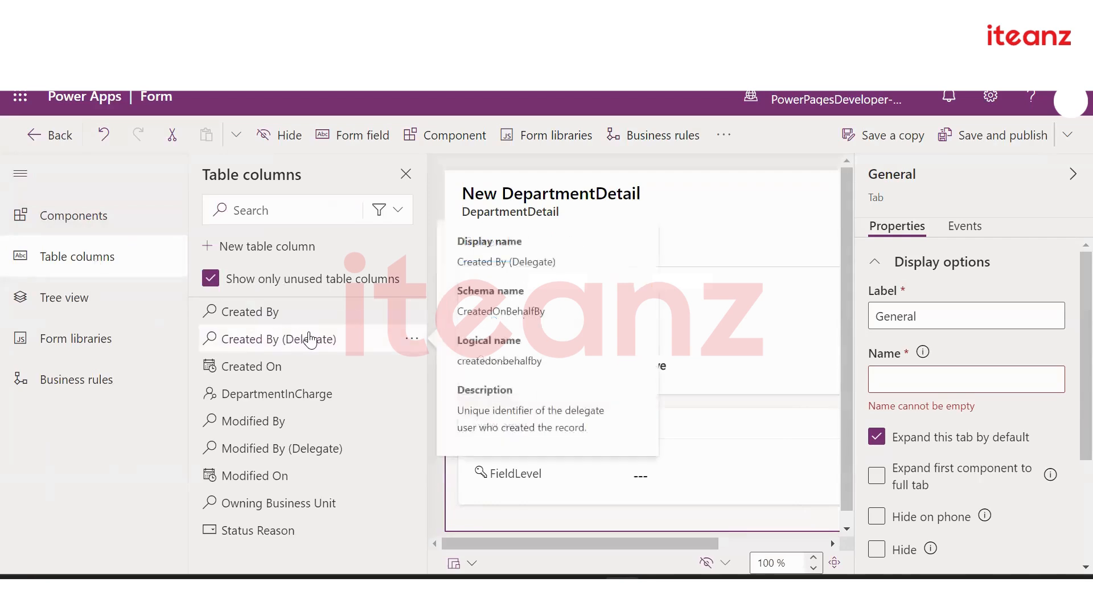
left_click(210, 279)
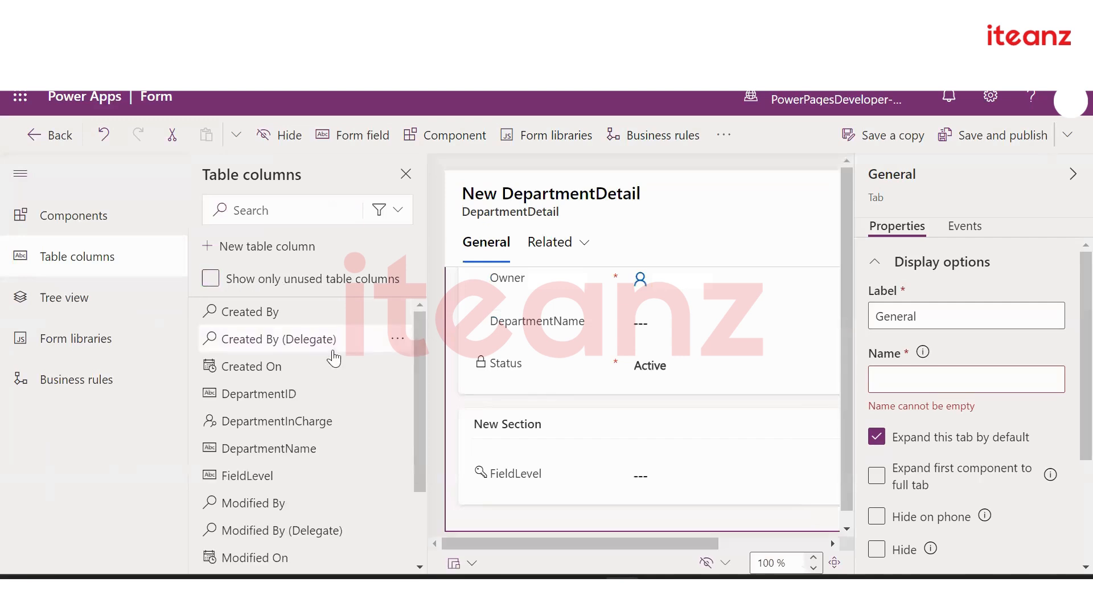
left_click(211, 279)
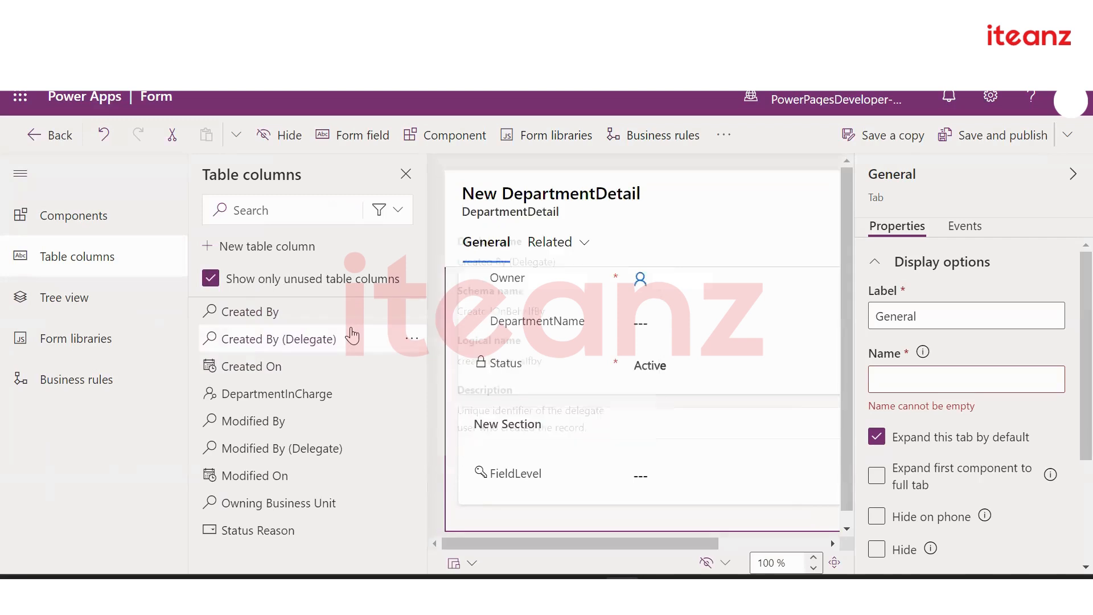
mouse_move(358, 345)
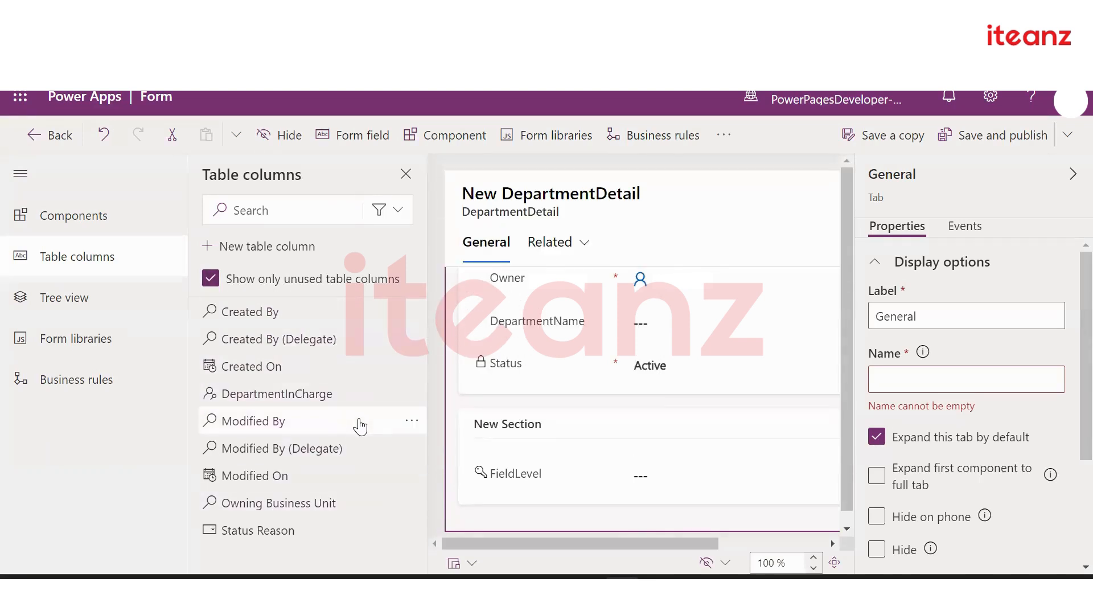
Scroll to the top of the Information form and select the DepartmentID field to view its properties
mouse_move(357, 424)
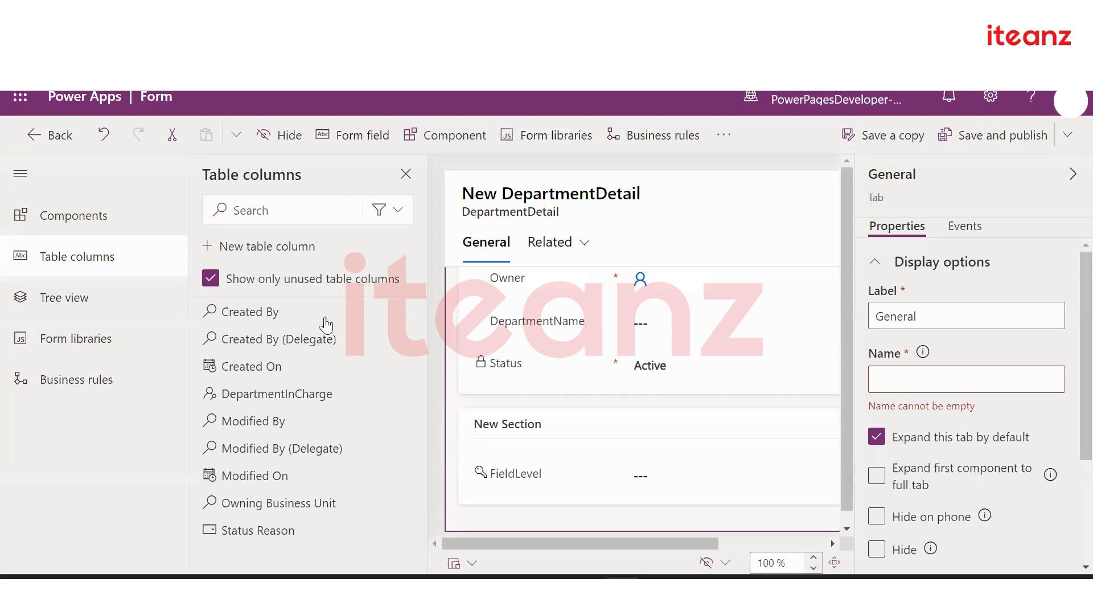
mouse_move(321, 374)
scroll(592, 393, "up", 2)
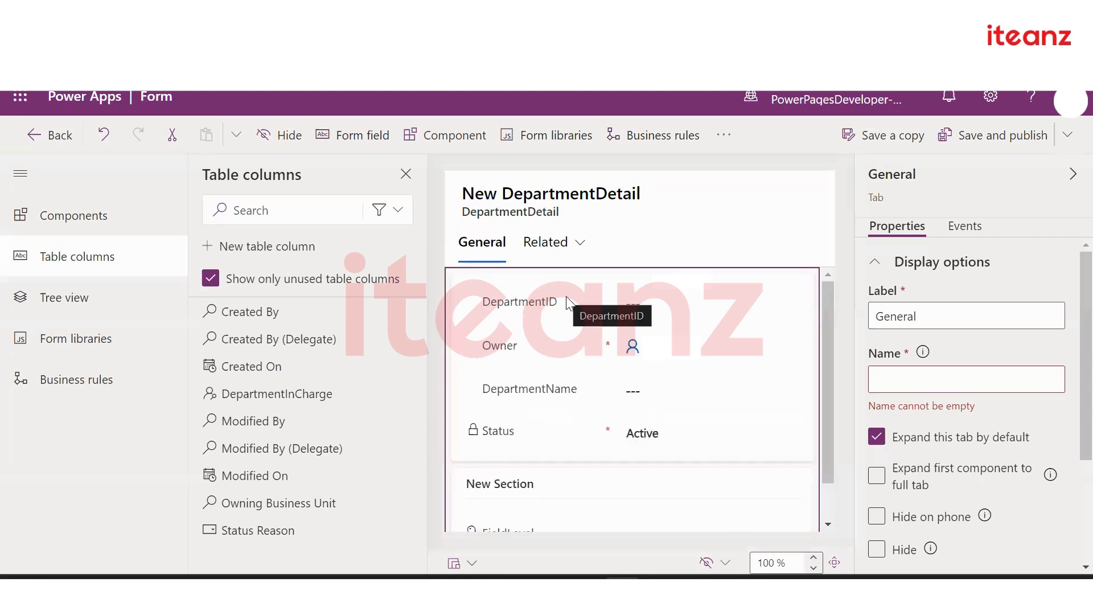
left_click(569, 314)
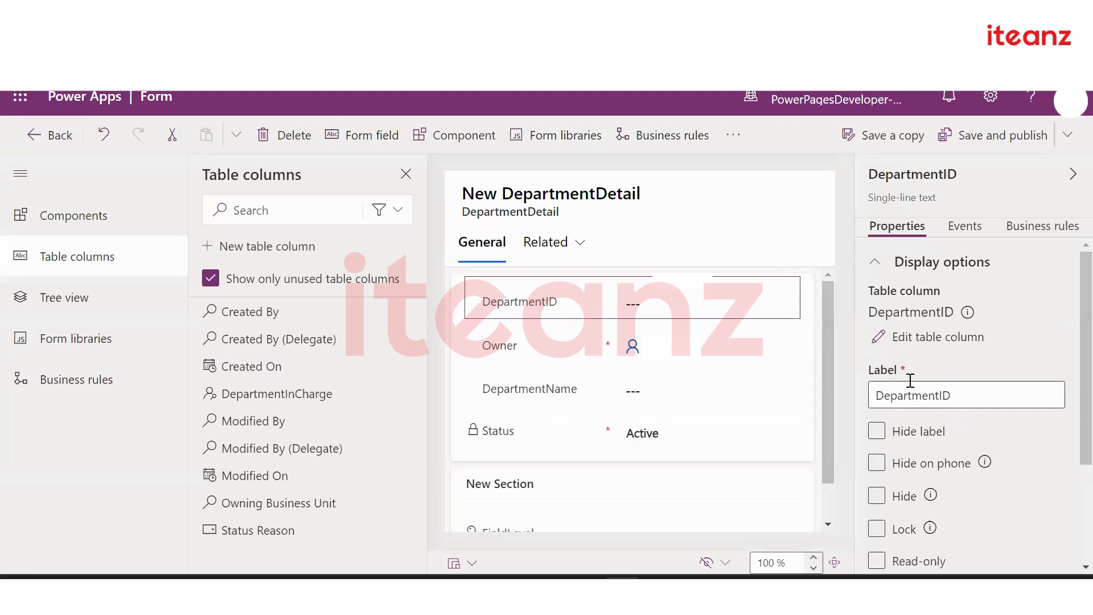
Select the Owner field and review its properties
left_click(918, 431)
scroll(968, 460, "down", 3)
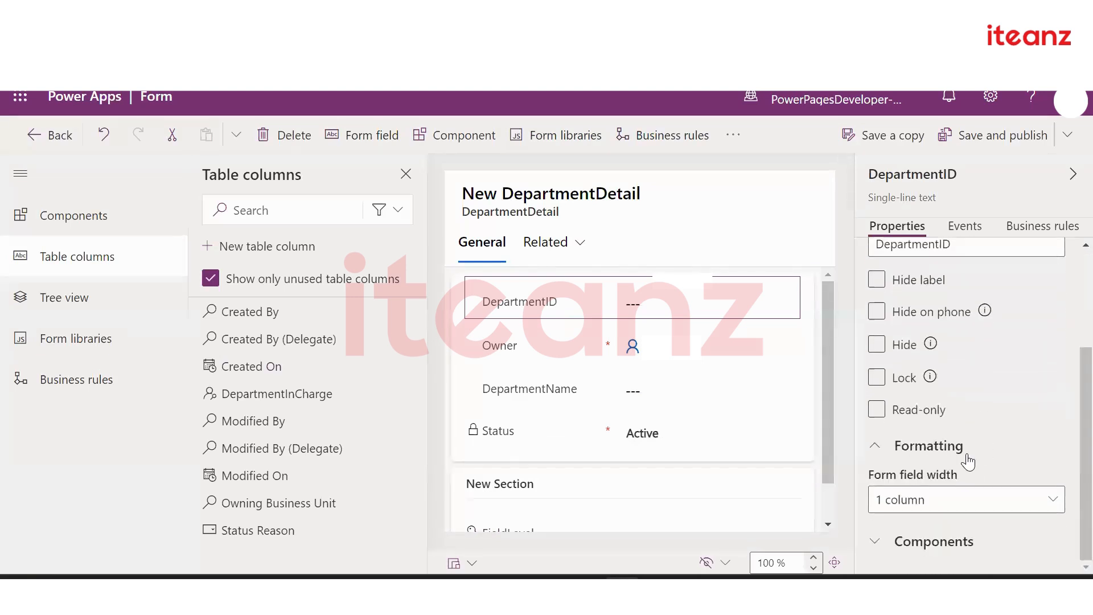
scroll(968, 460, "up", 3)
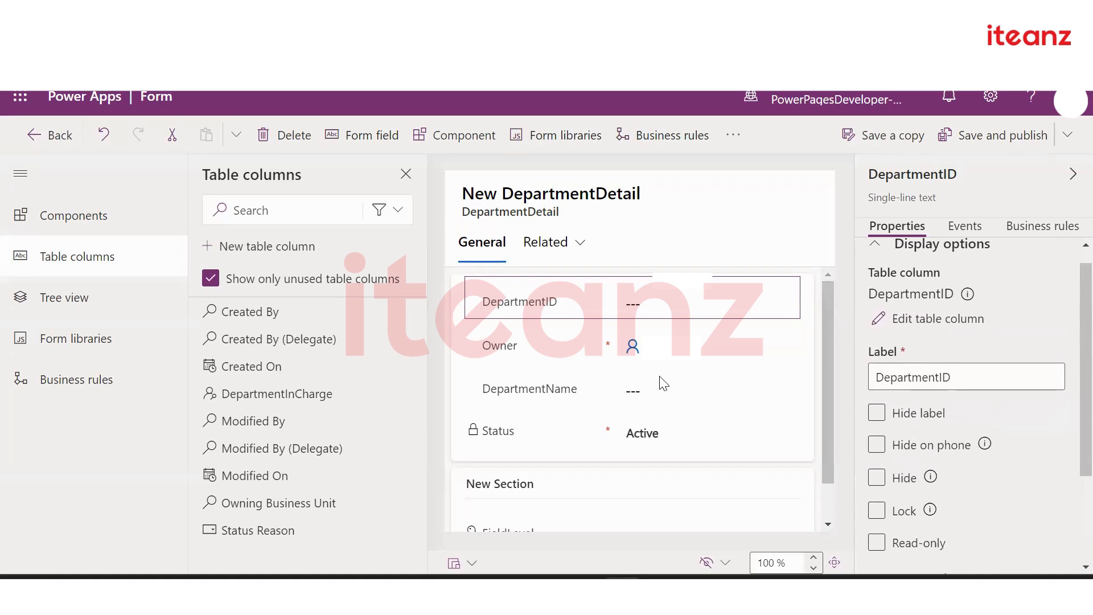
left_click(591, 356)
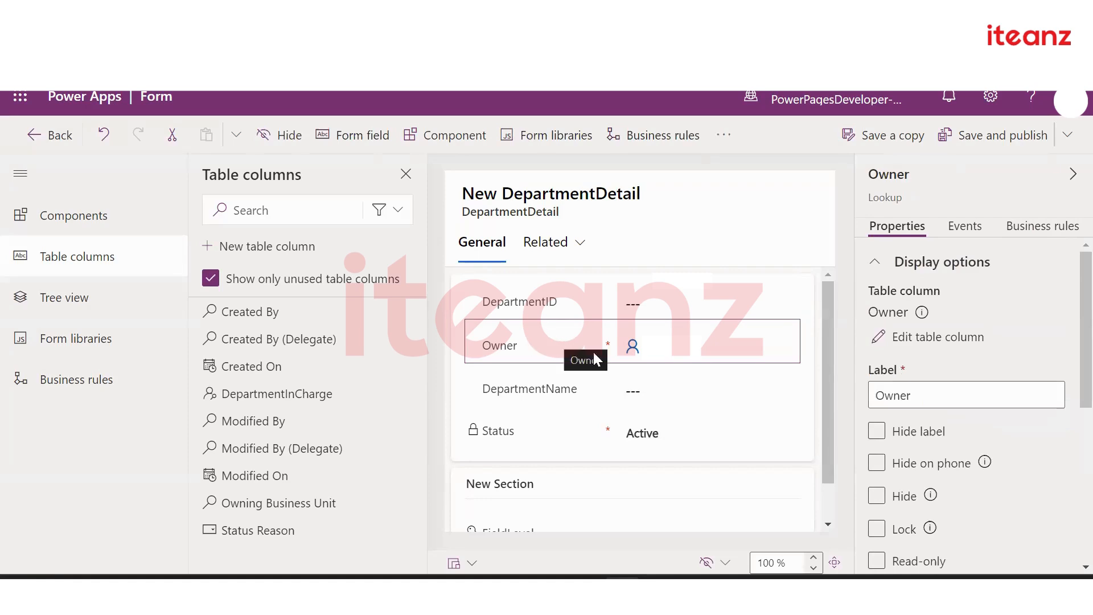
left_click(877, 496)
scroll(926, 513, "down", 2)
scroll(927, 517, "down", 5)
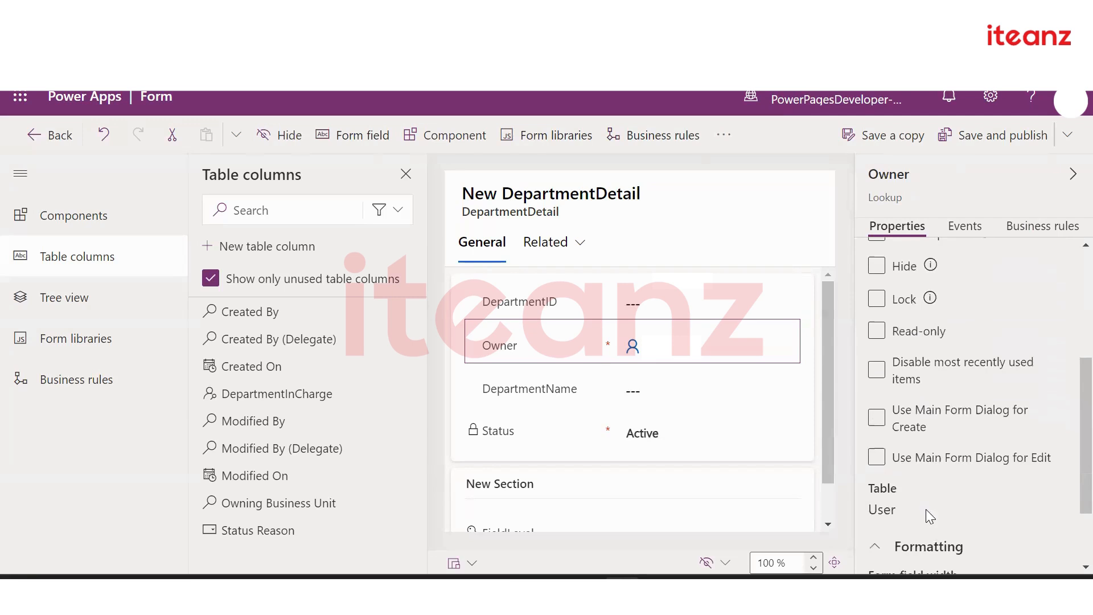
Inspect DepartmentName's properties, then show the form's tree view of Header, General section, New Section and Footer
left_click(653, 404)
scroll(899, 481, "down", 2)
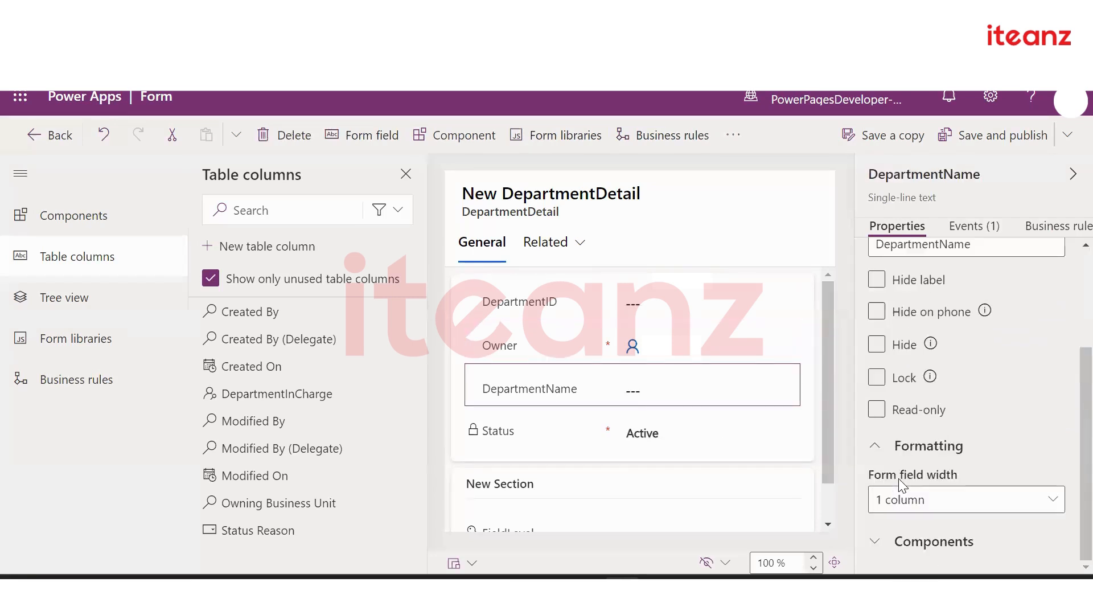
scroll(899, 483, "up", 3)
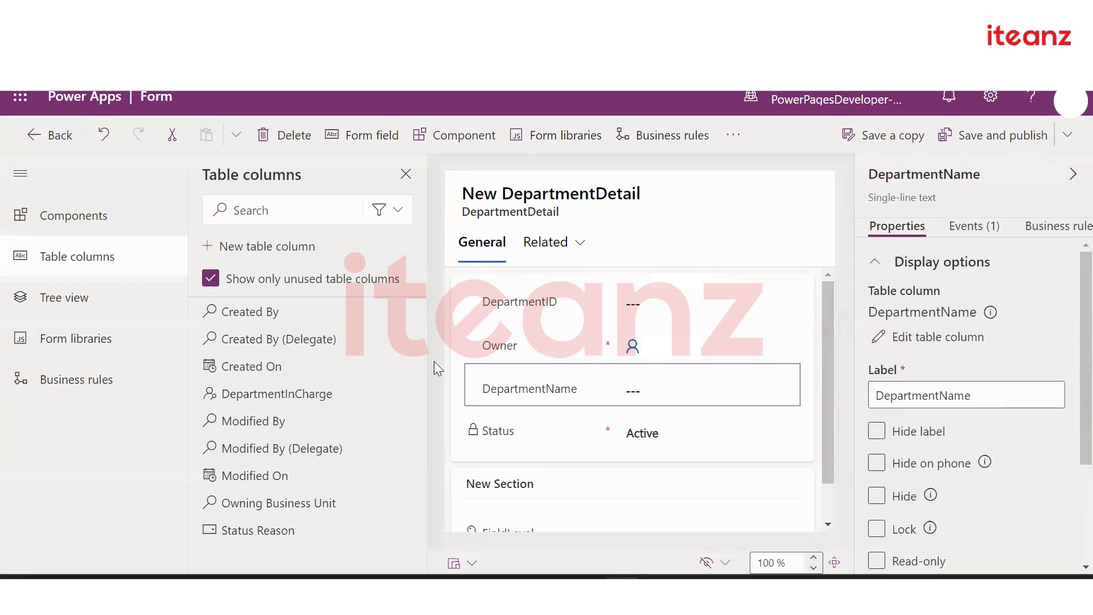
left_click(110, 312)
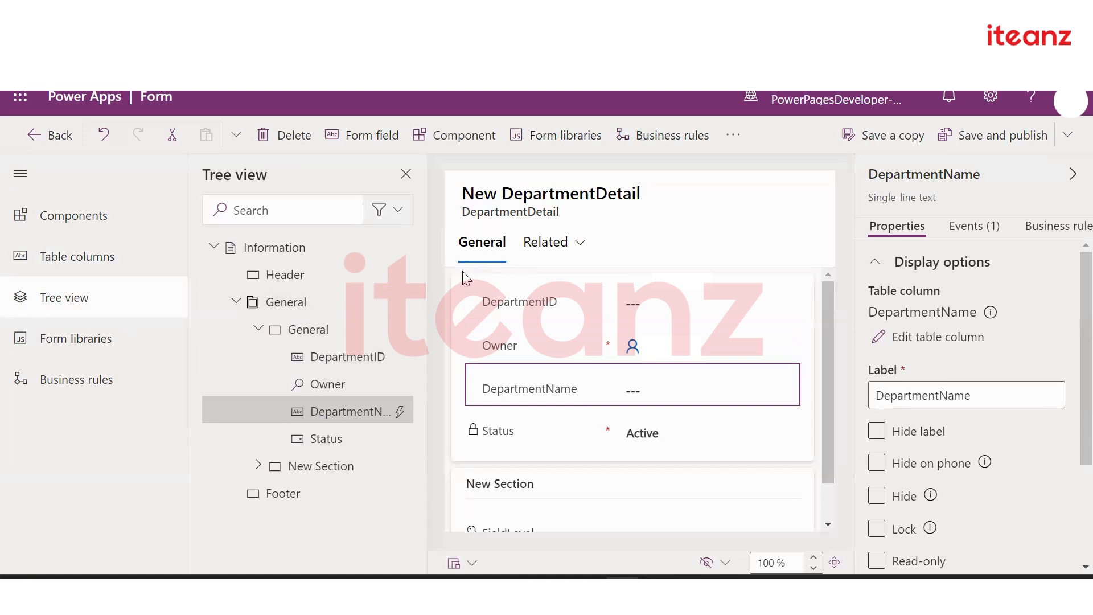
Check the General section's properties, then list the form libraries, including cr5eb_CustomWebResource
left_click(322, 337)
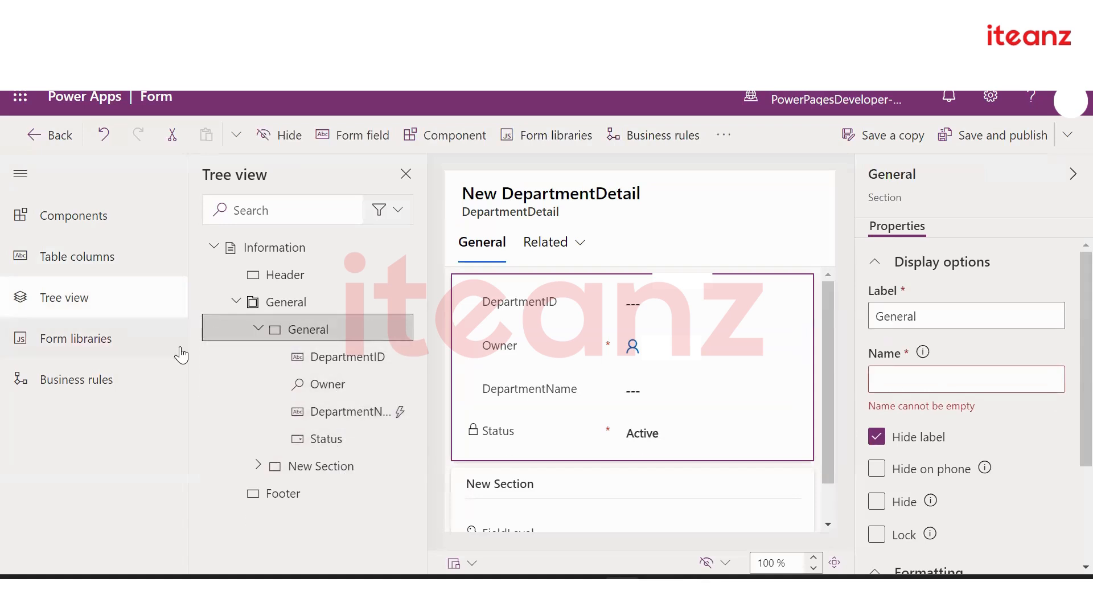
left_click(74, 344)
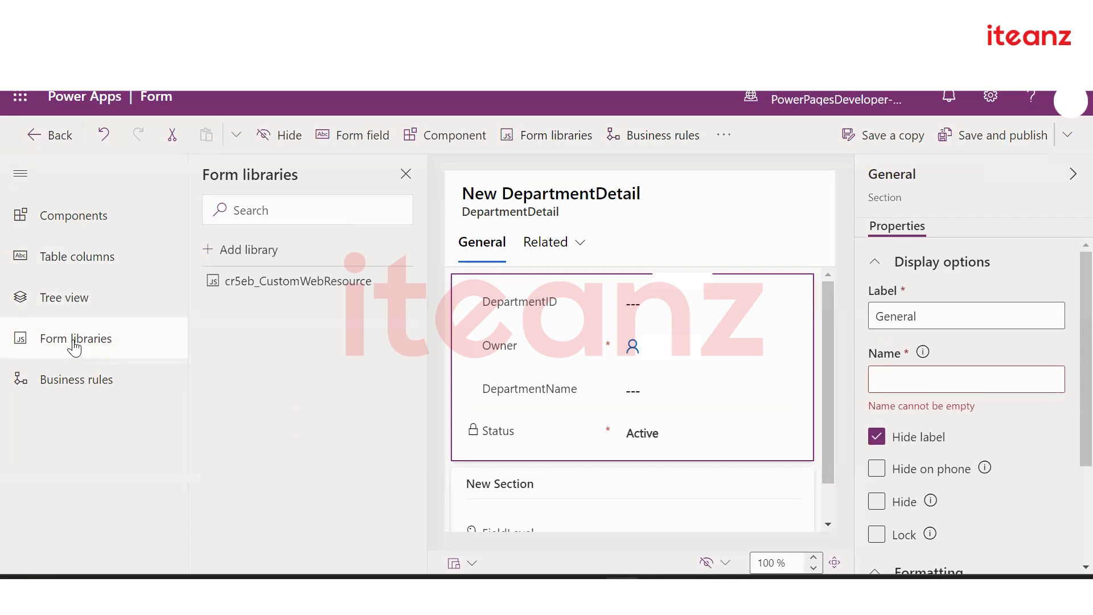
mouse_move(263, 290)
Review the Form Validation business rule, collapse the navigation to icons, and list unused table columns
left_click(38, 384)
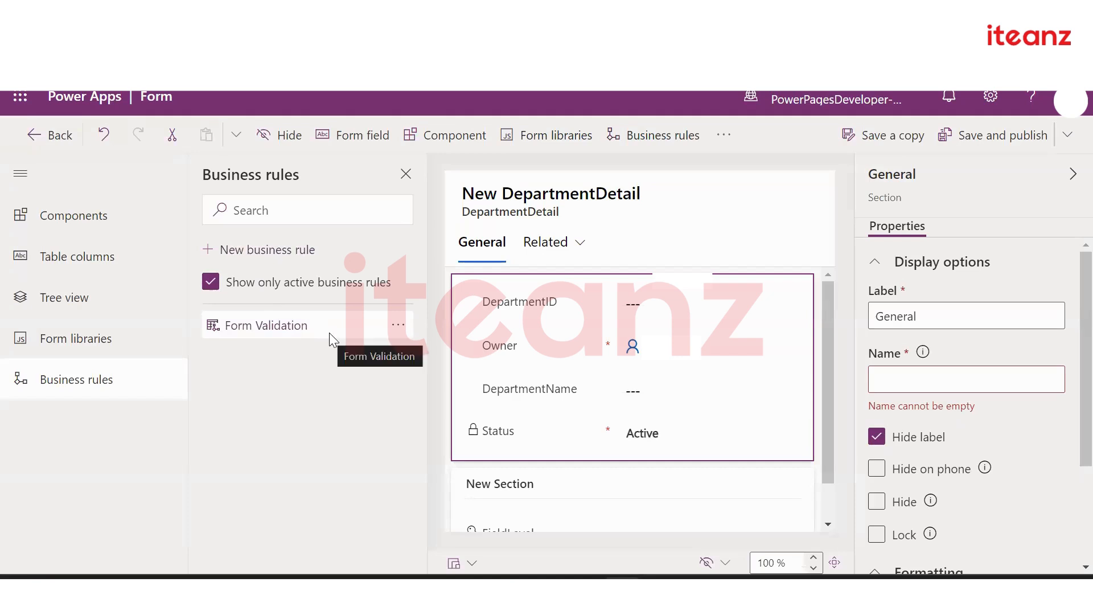
left_click(20, 181)
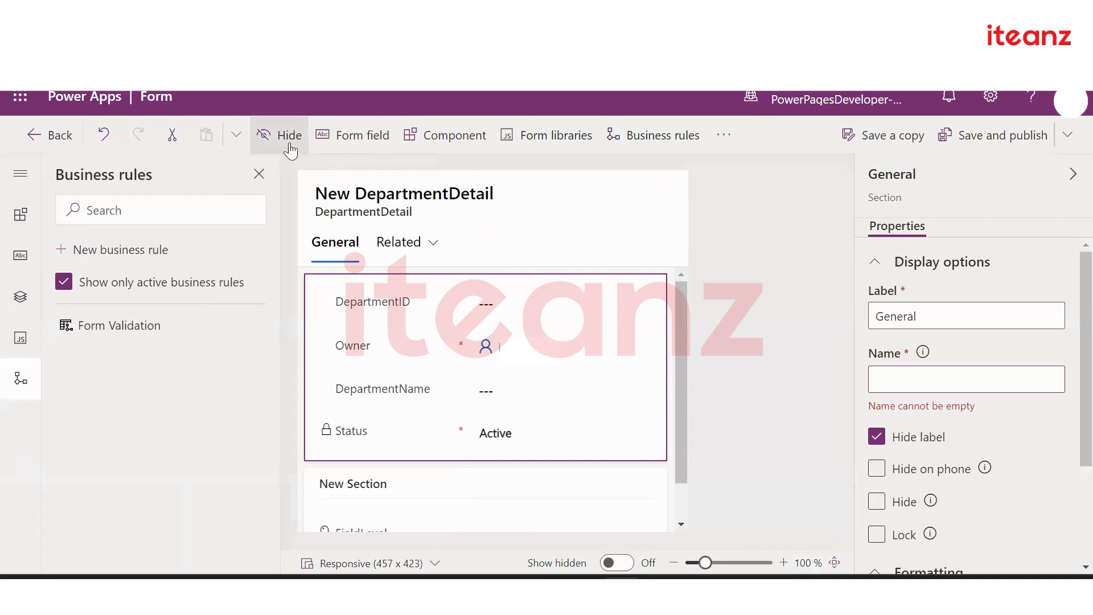
left_click(460, 302)
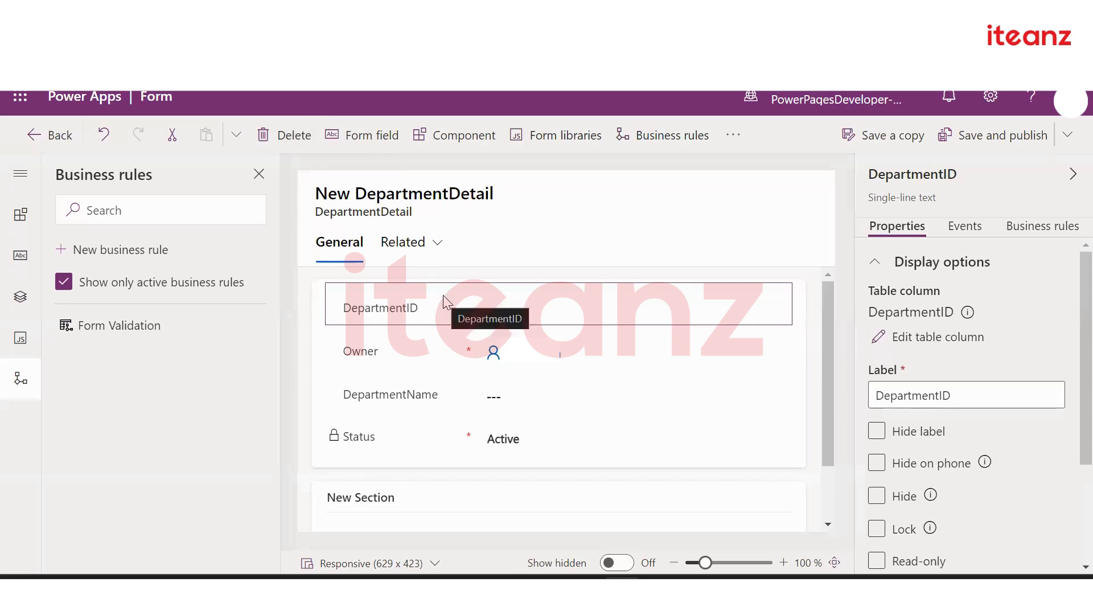
left_click(378, 138)
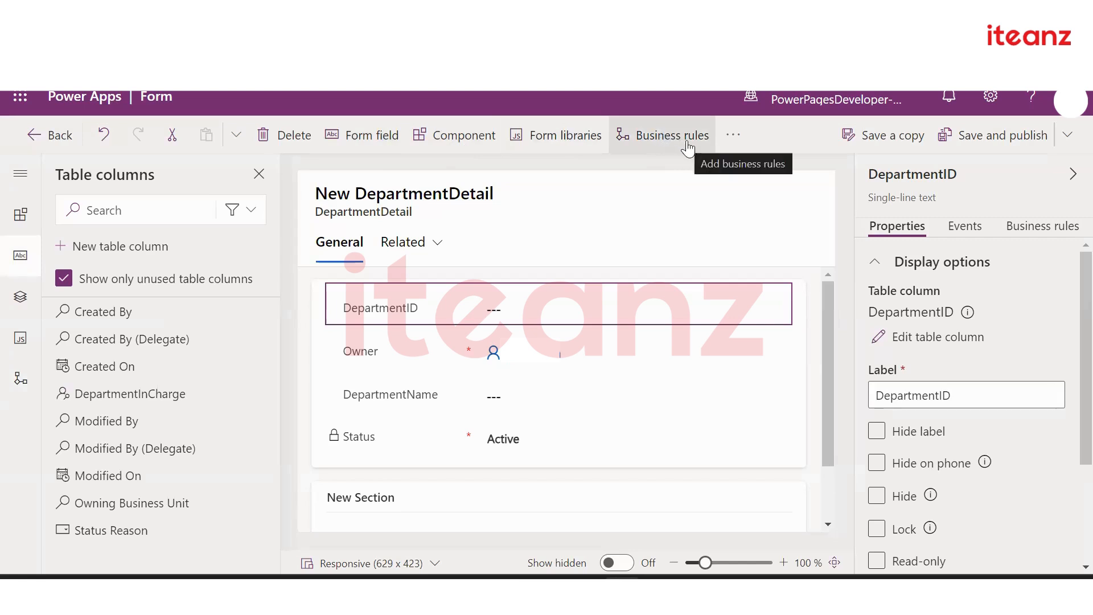
Review the Information form's properties, including its 1,920-pixel max width, and its On Save/On Load events
left_click(727, 144)
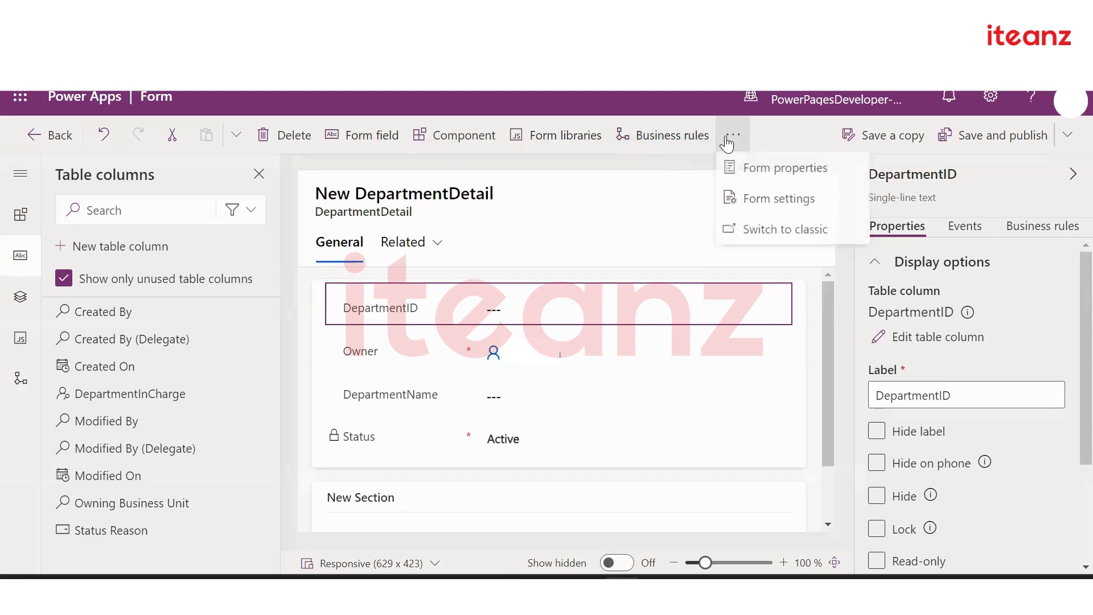
left_click(747, 171)
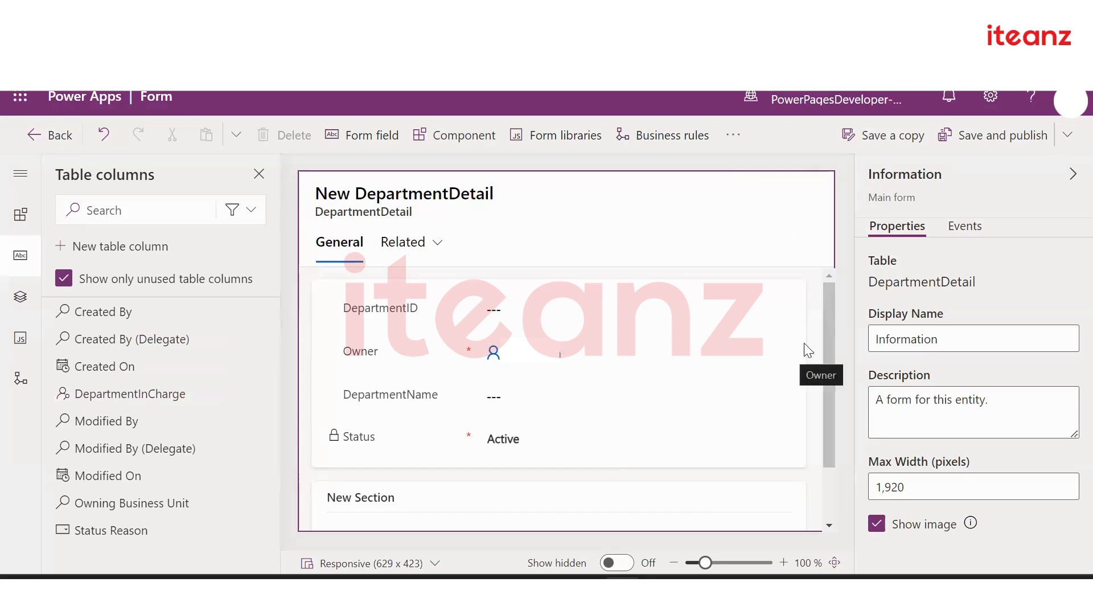
left_click(955, 340)
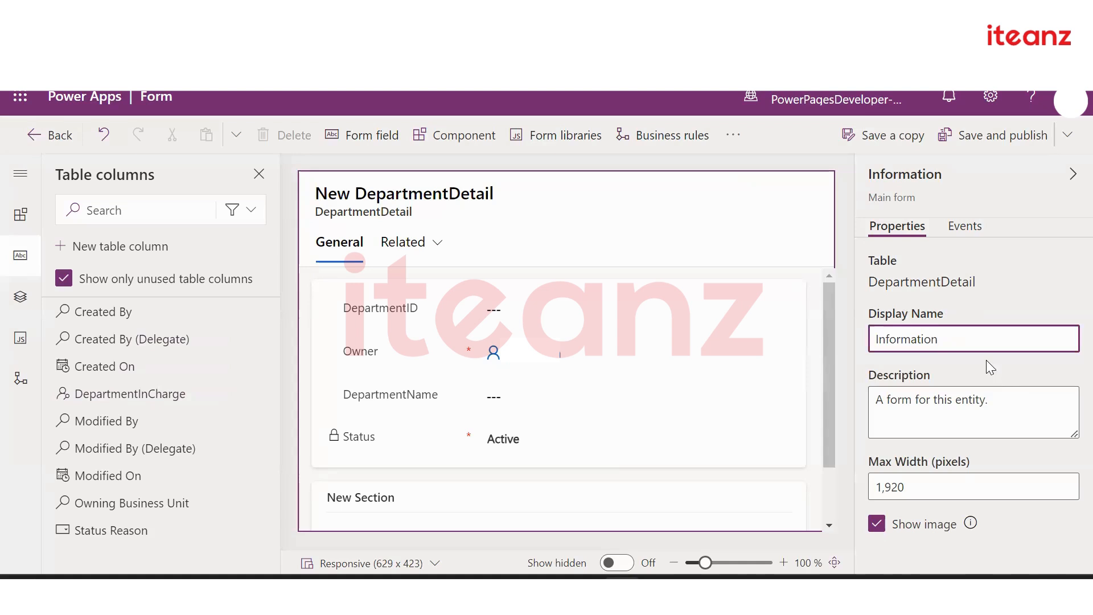
left_click(957, 227)
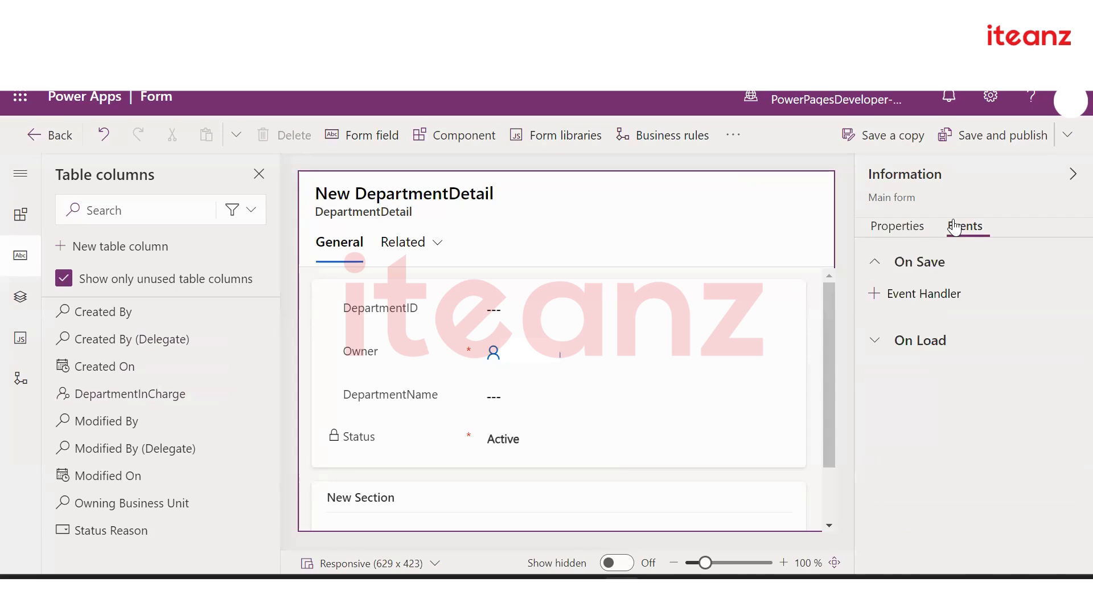
left_click(900, 228)
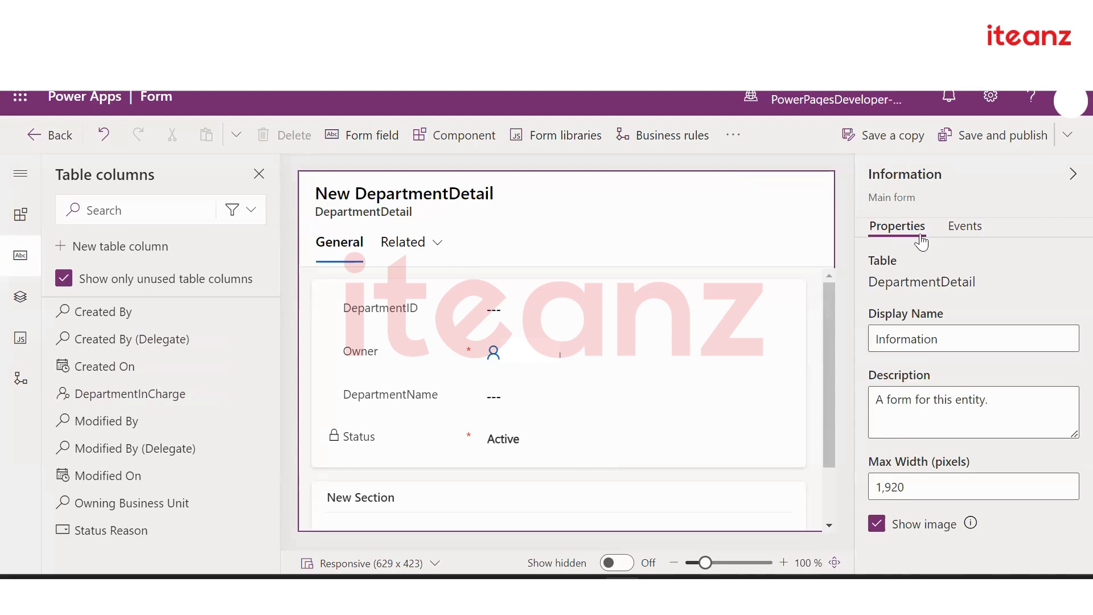
left_click(732, 136)
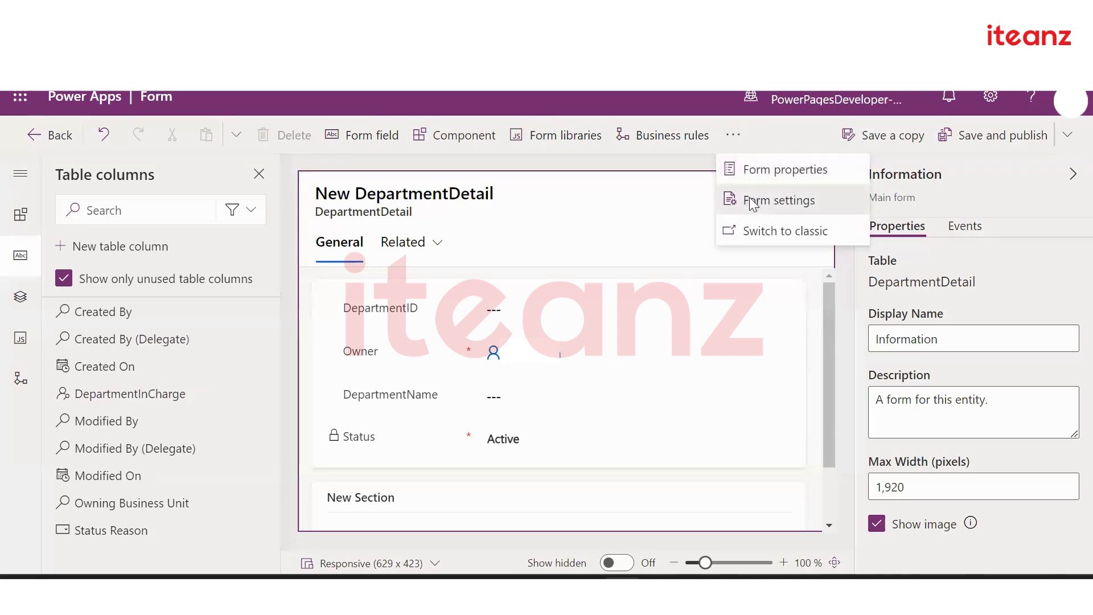
In Form settings, try restricting access to DemoSecurityRole, then revert security roles to Everyone
left_click(756, 204)
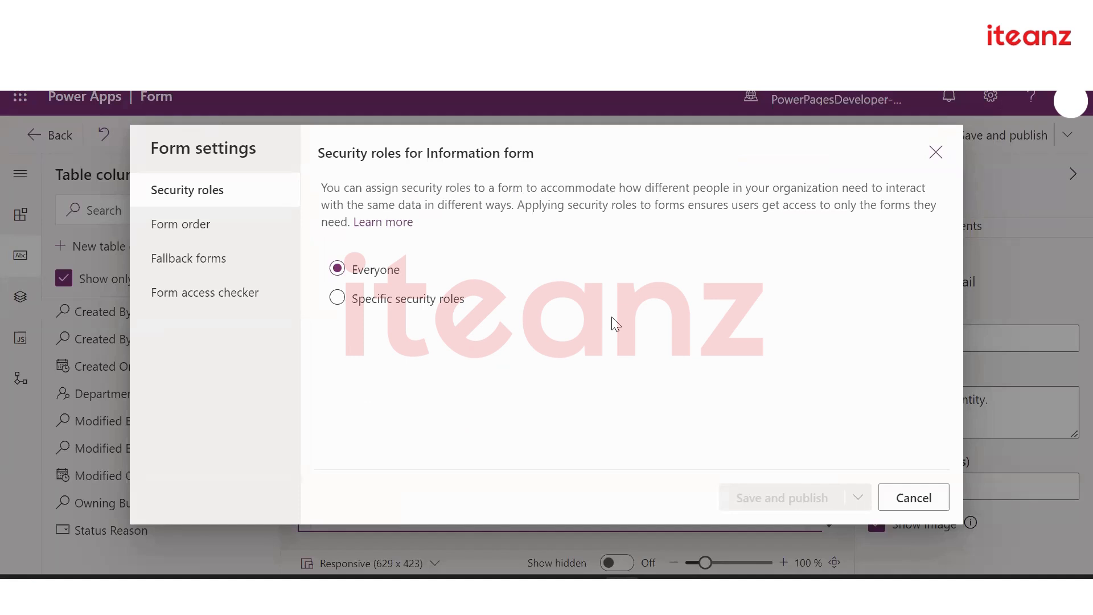
left_click(339, 303)
scroll(539, 385, "down", 5)
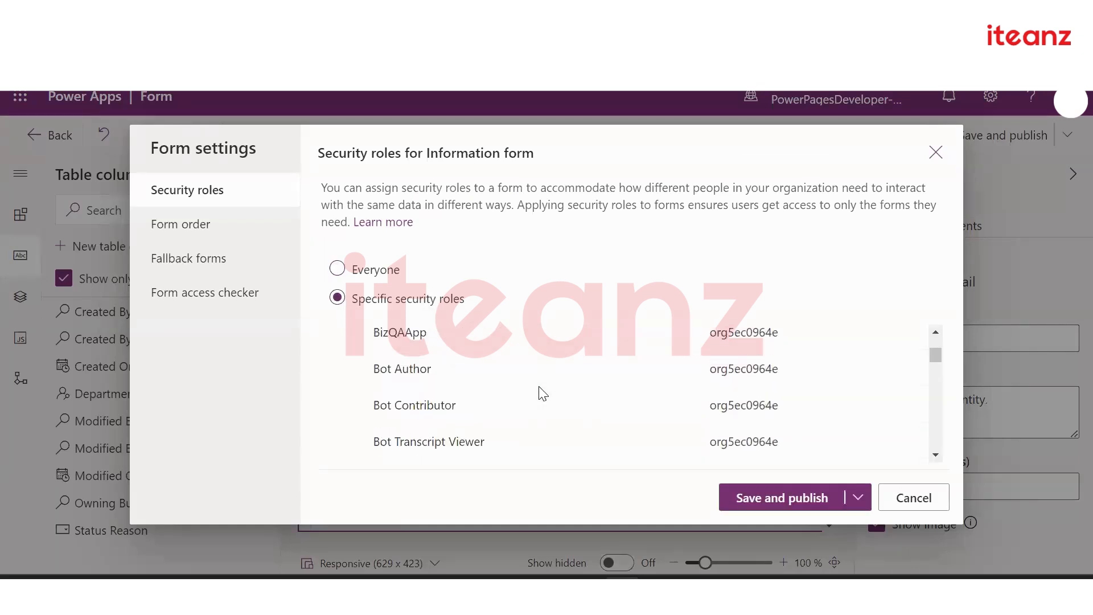
scroll(543, 393, "down", 6)
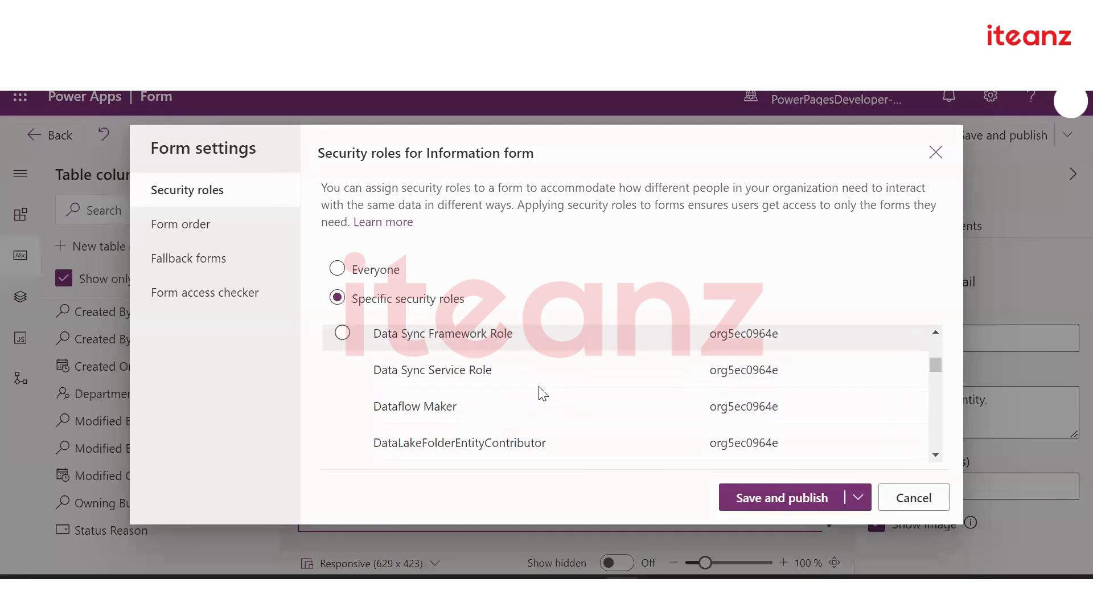
scroll(543, 394, "down", 5)
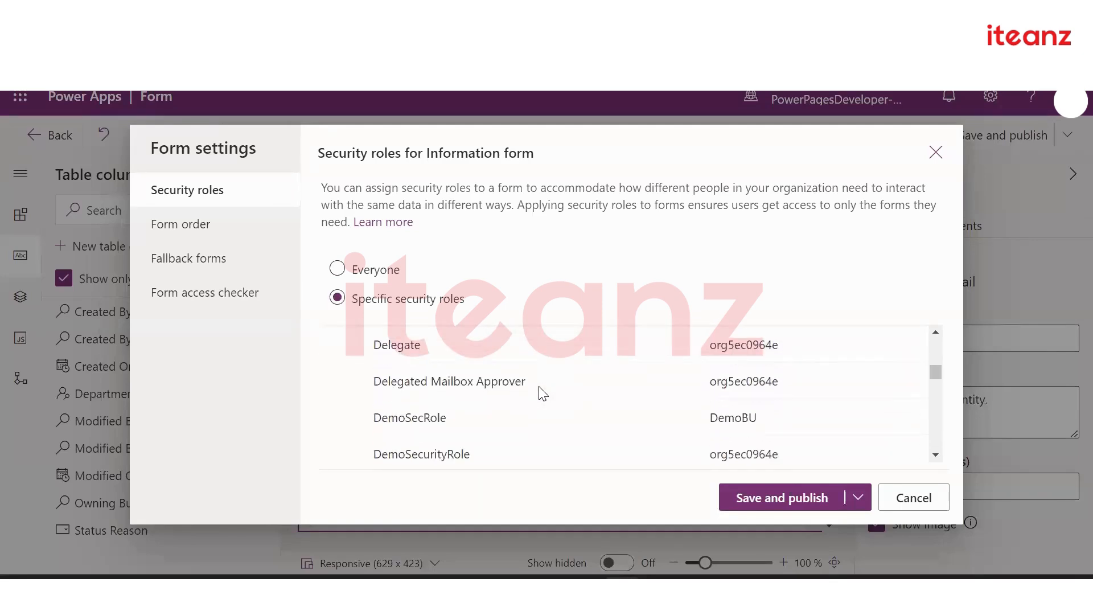
scroll(538, 386, "down", 1)
scroll(541, 391, "up", 1)
left_click(526, 384)
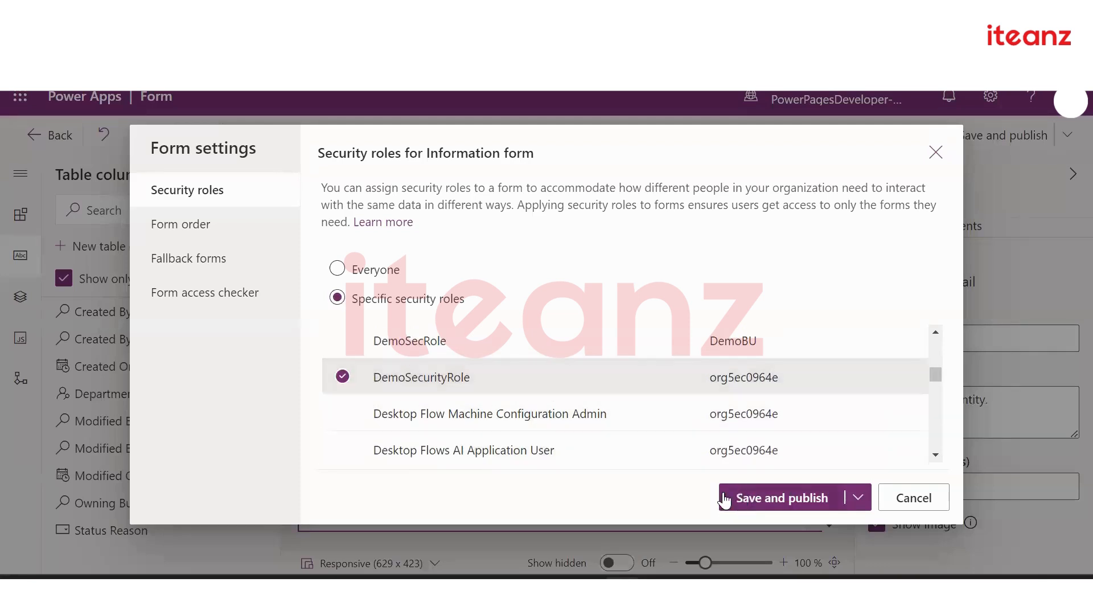
left_click(338, 269)
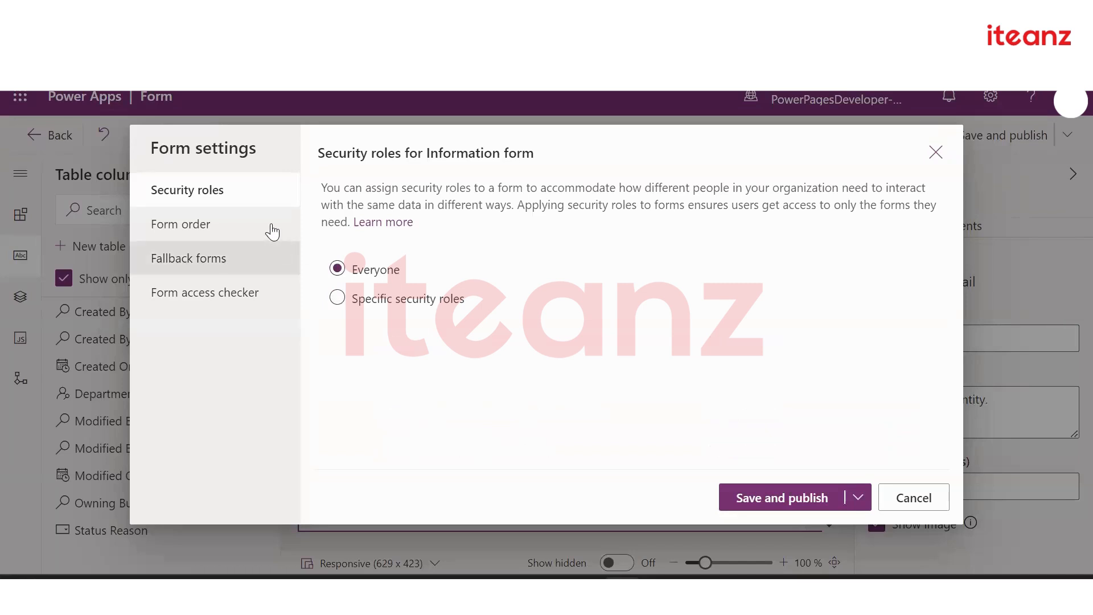
View the Main Form order, where Information is the only form
left_click(173, 227)
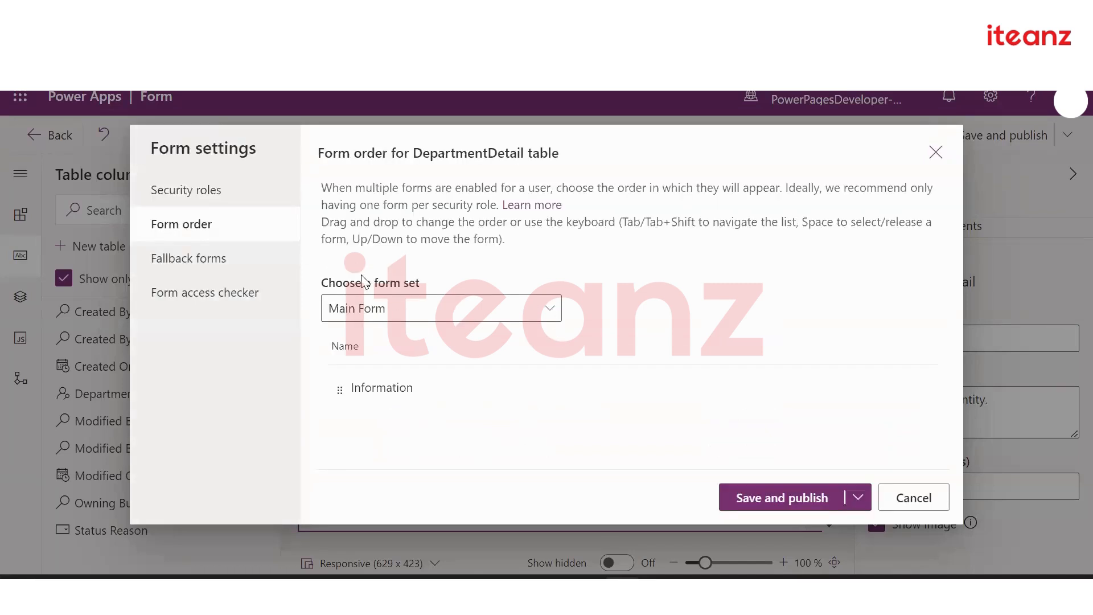
left_click(465, 318)
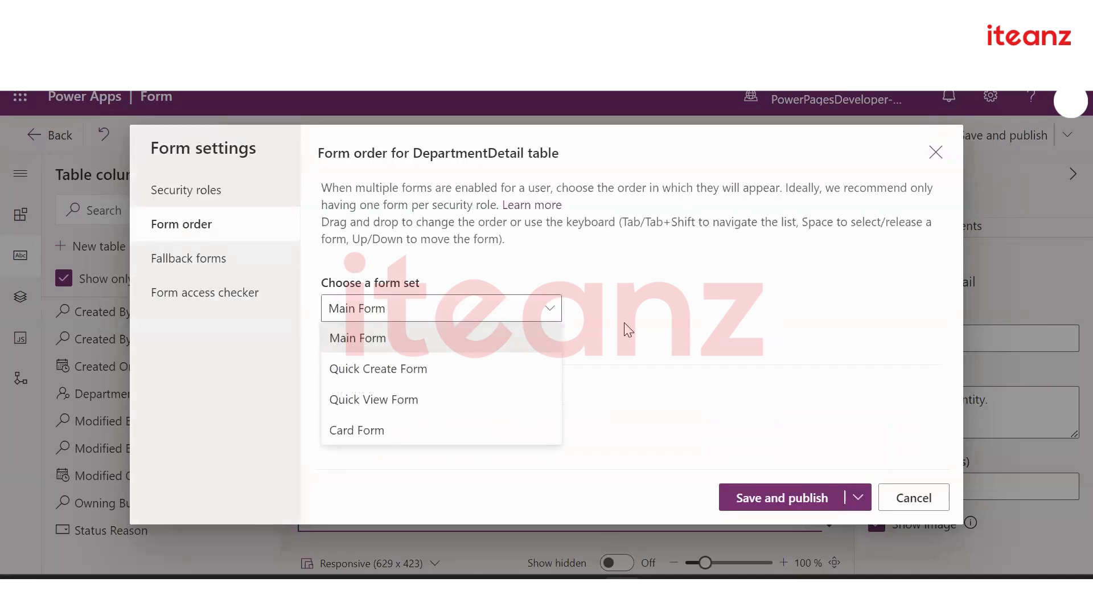
left_click(650, 324)
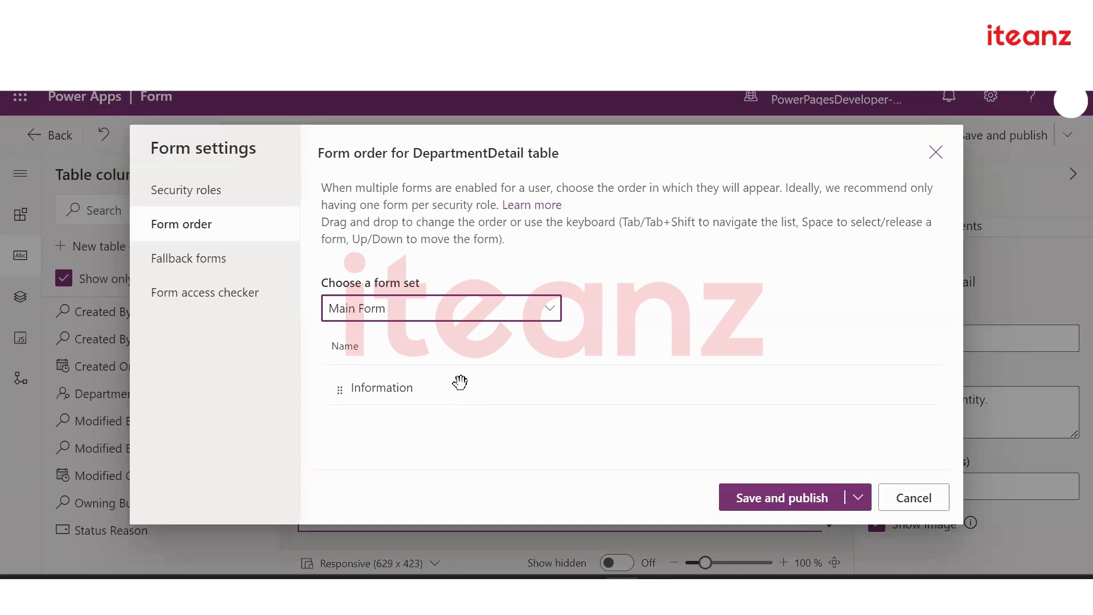
Open the Form access checker under Fallback forms for DepartmentDetail
left_click(172, 254)
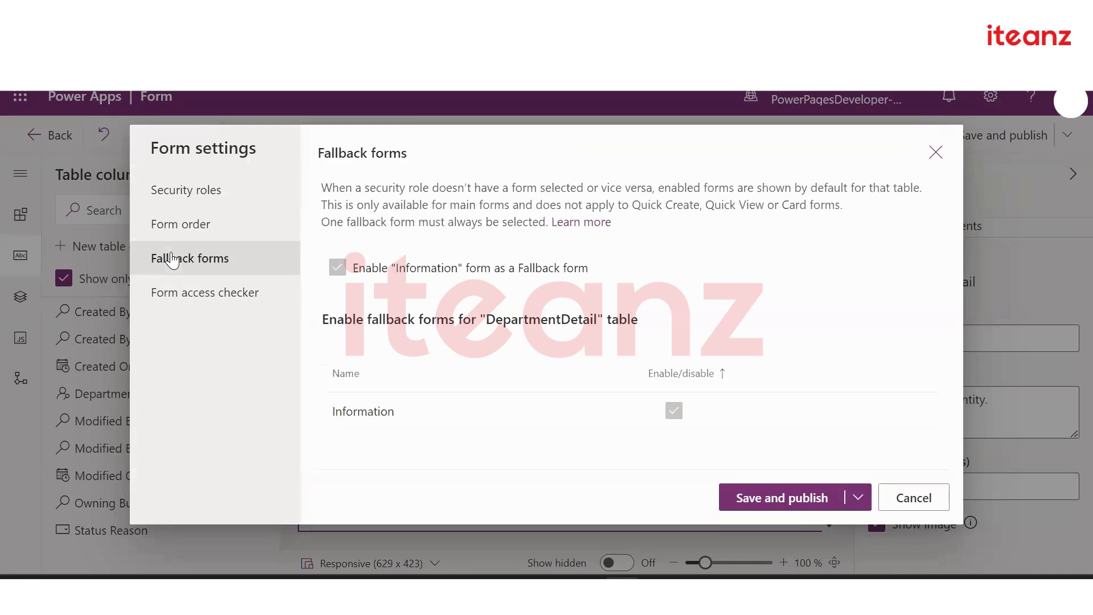
left_click(188, 296)
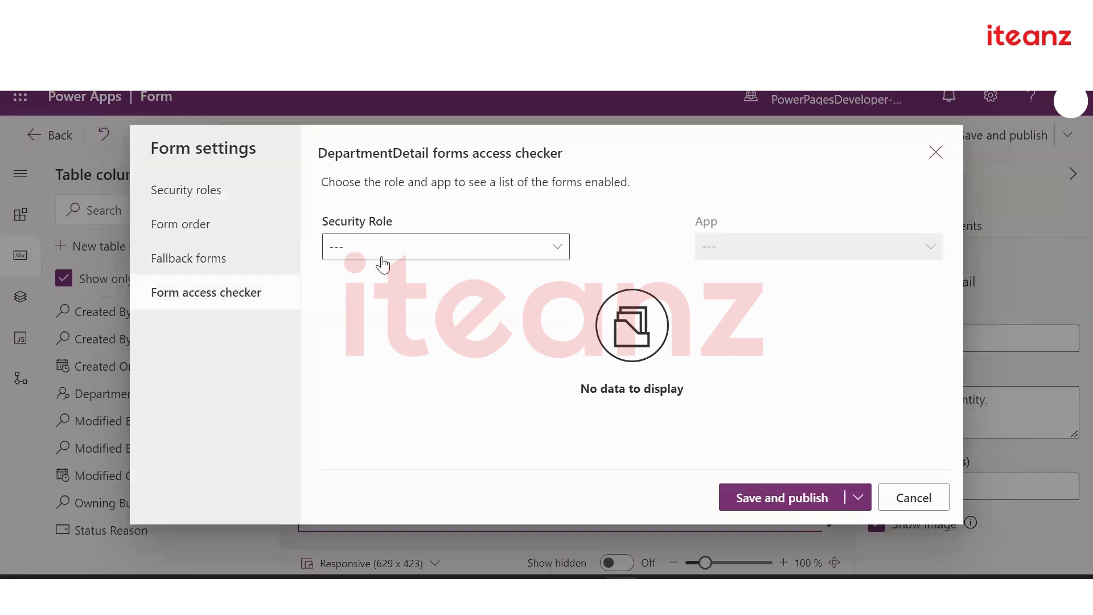
Check that DemoSecurityRole gets the Information form by default, then cancel form settings
left_click(437, 256)
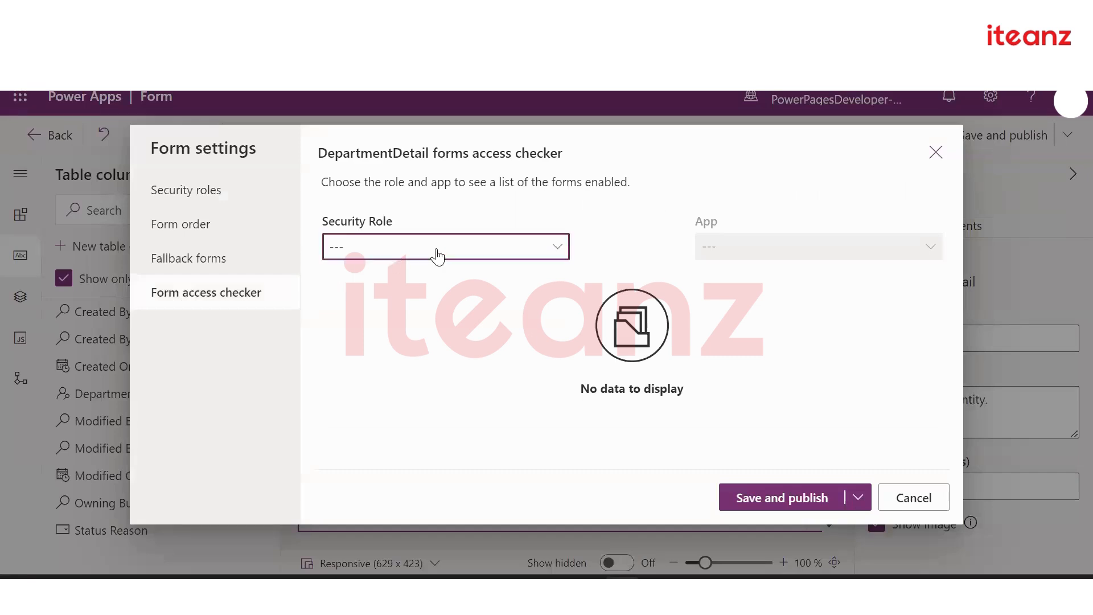
scroll(637, 428, "down", 1)
scroll(638, 429, "down", 9)
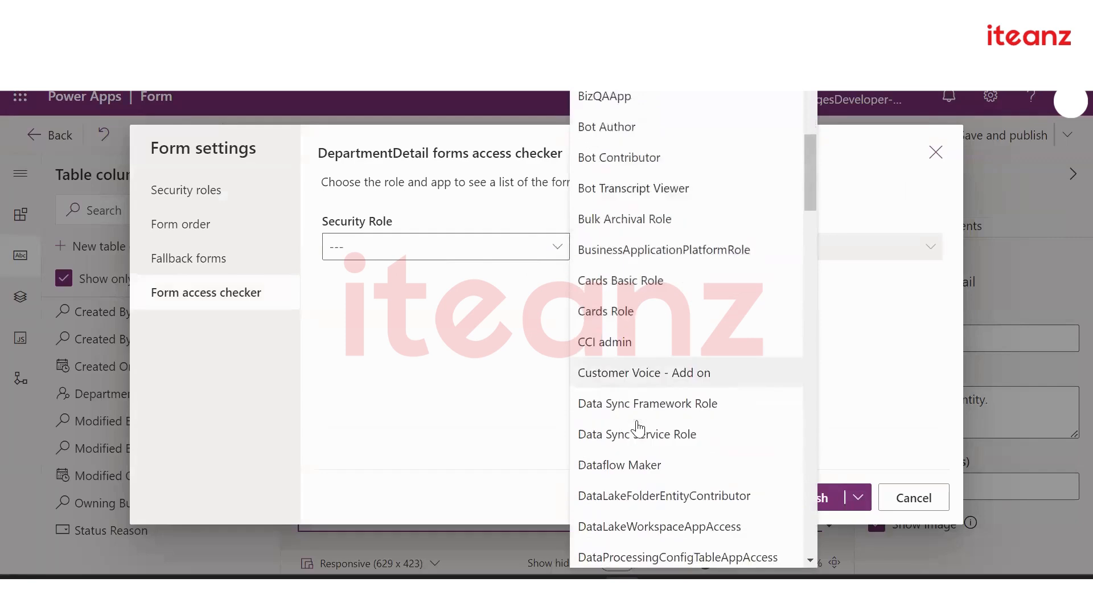
scroll(638, 428, "down", 1)
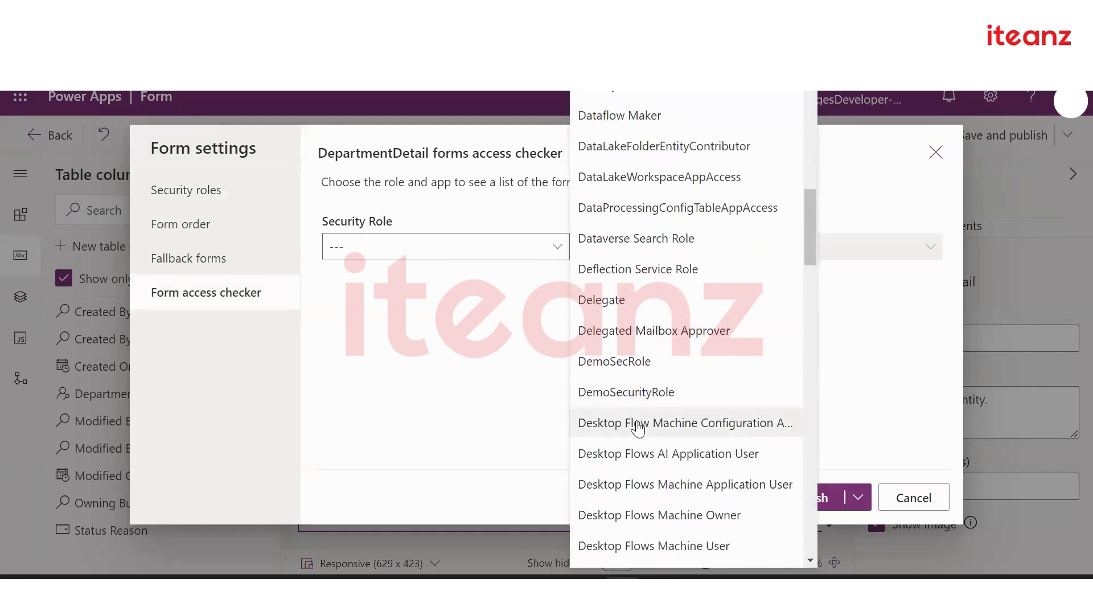
left_click(699, 403)
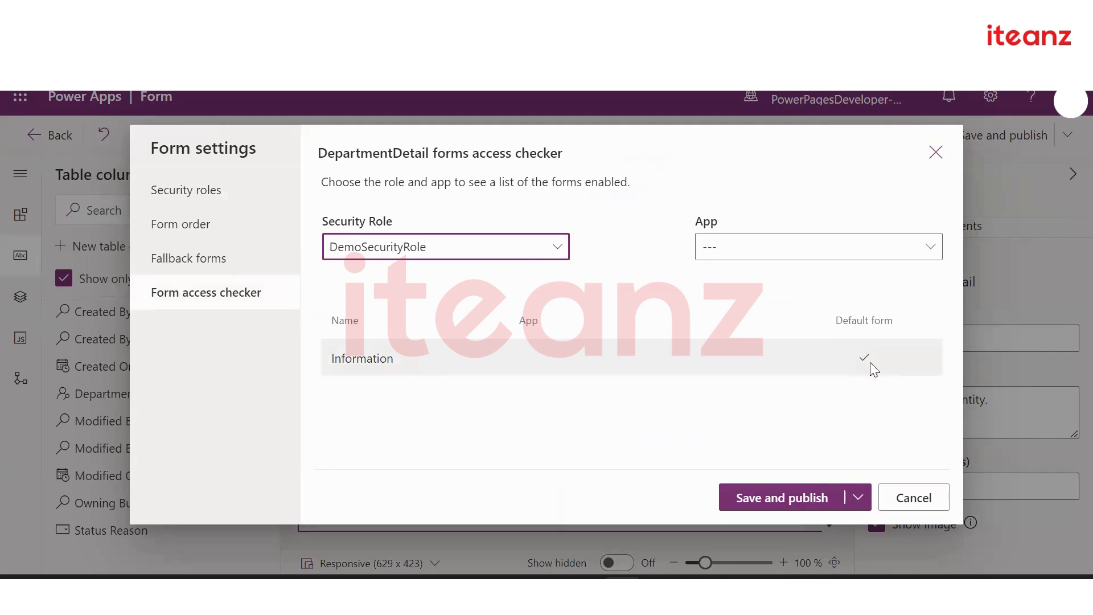
left_click(908, 499)
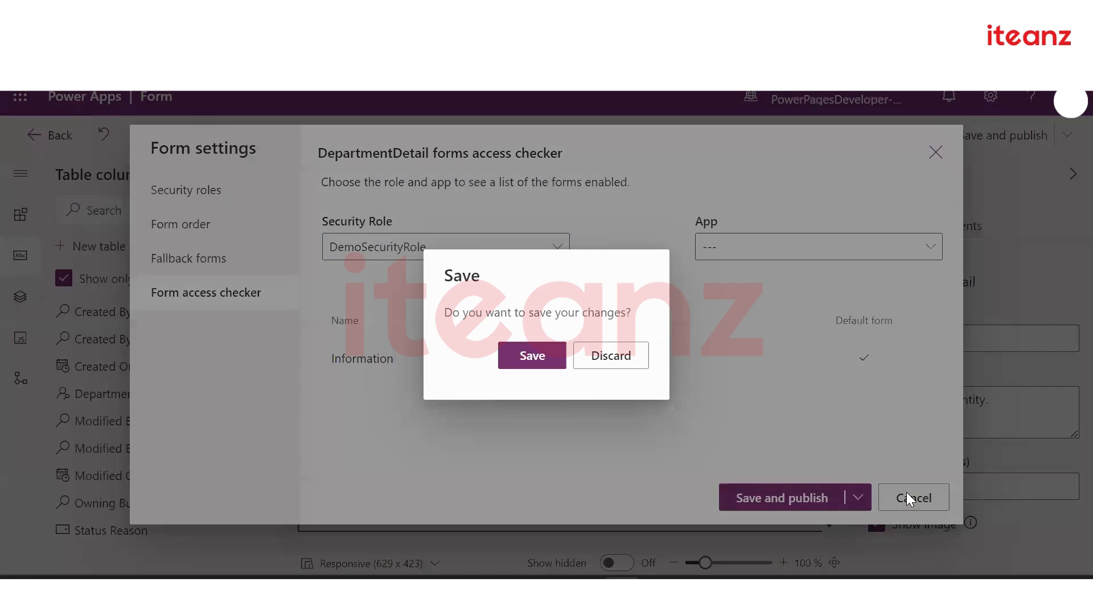
Discard the form settings changes and leave the form editor without saving
left_click(582, 363)
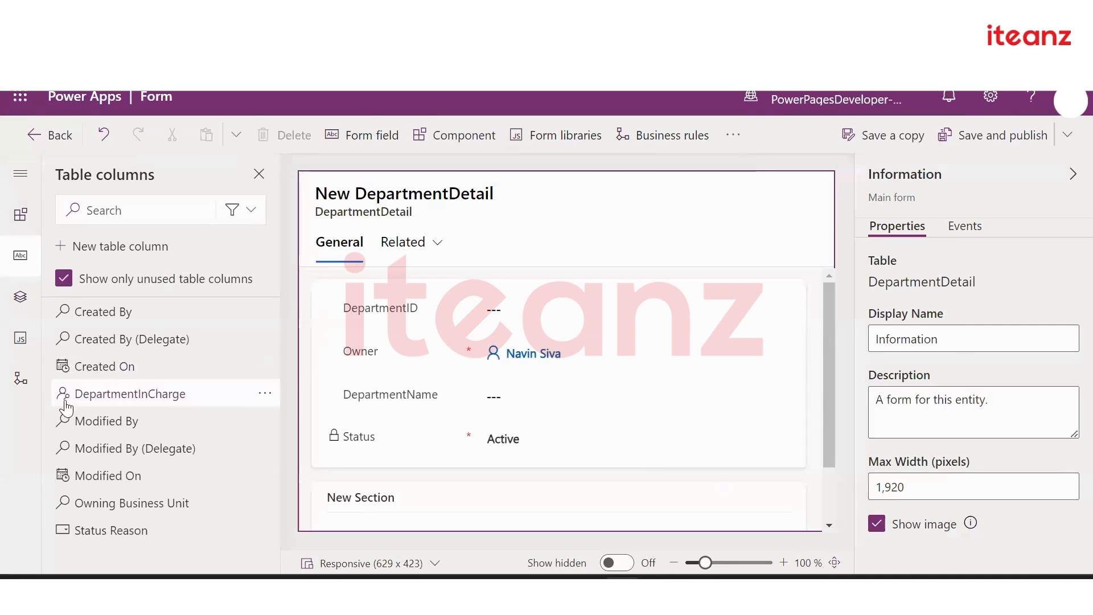
mouse_move(65, 406)
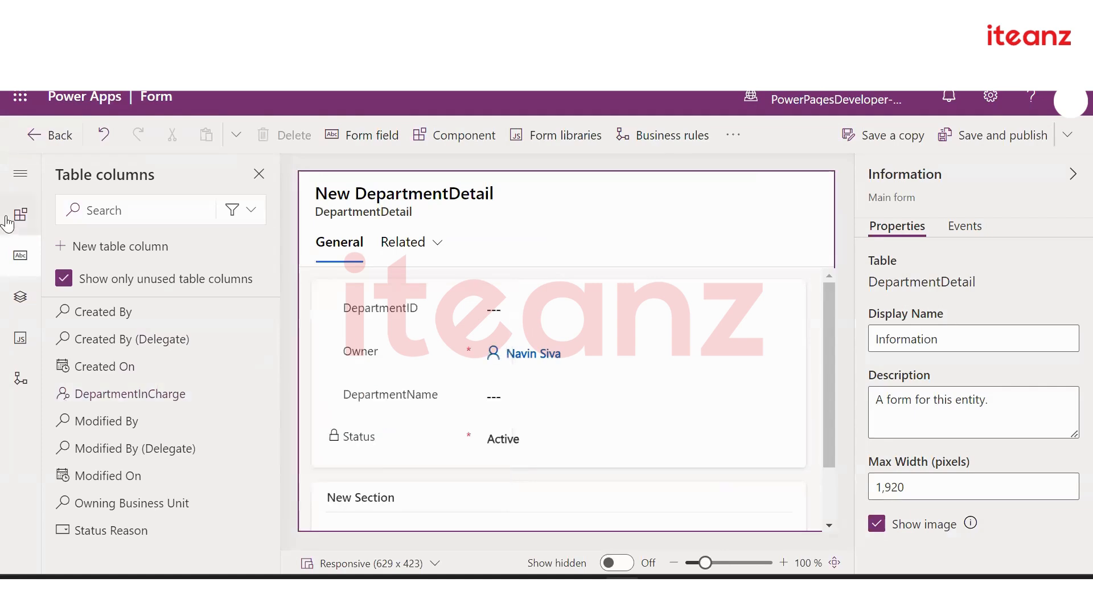
left_click(42, 135)
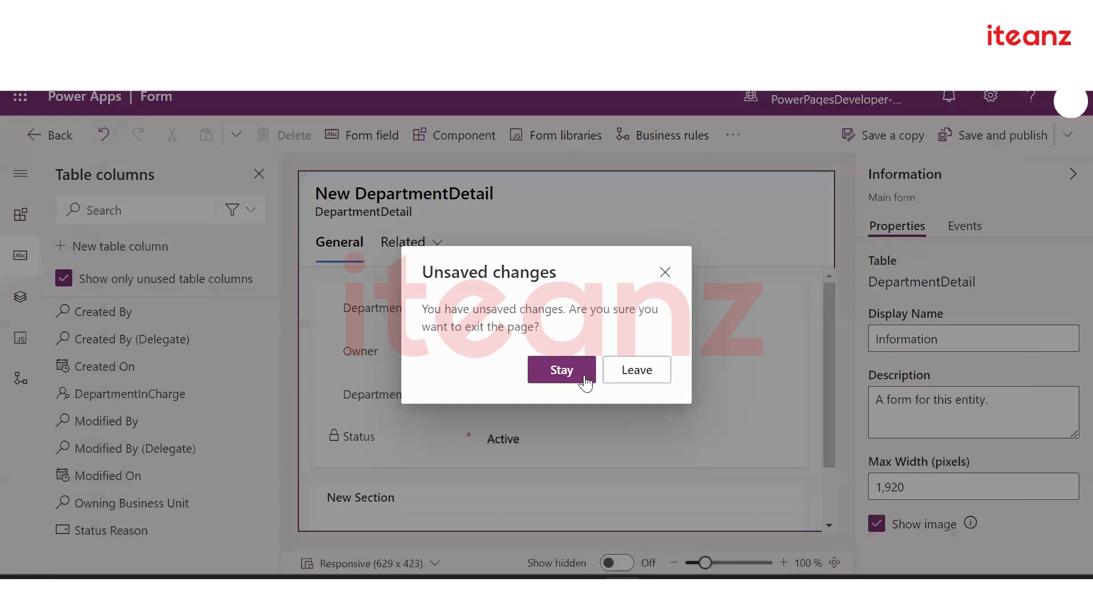
left_click(619, 386)
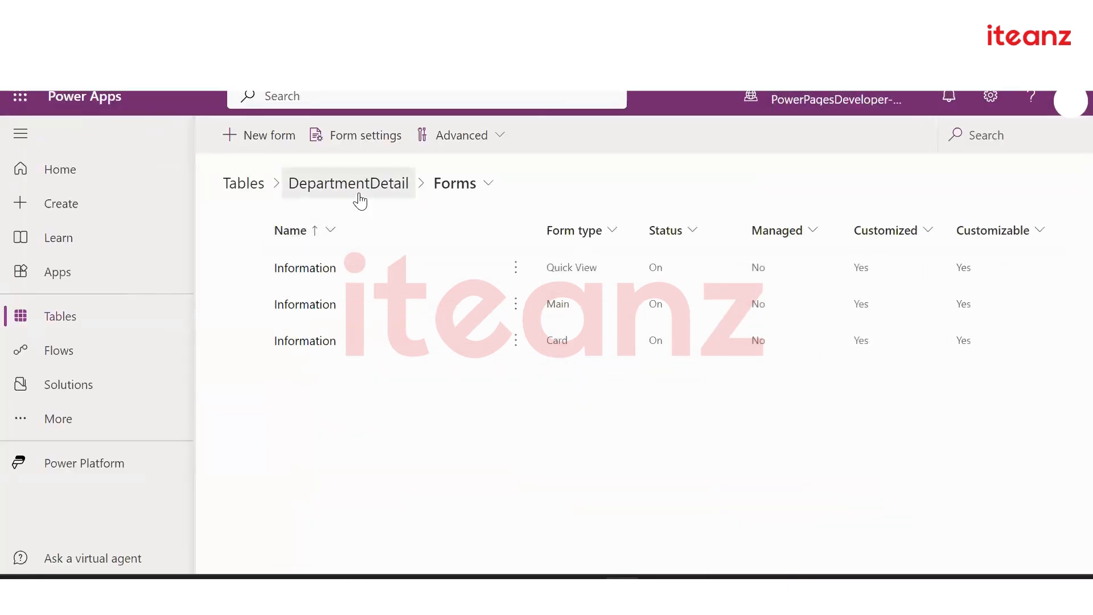
Go from Tables to Apps and edit the Support Request Management app
left_click(307, 186)
left_click(245, 184)
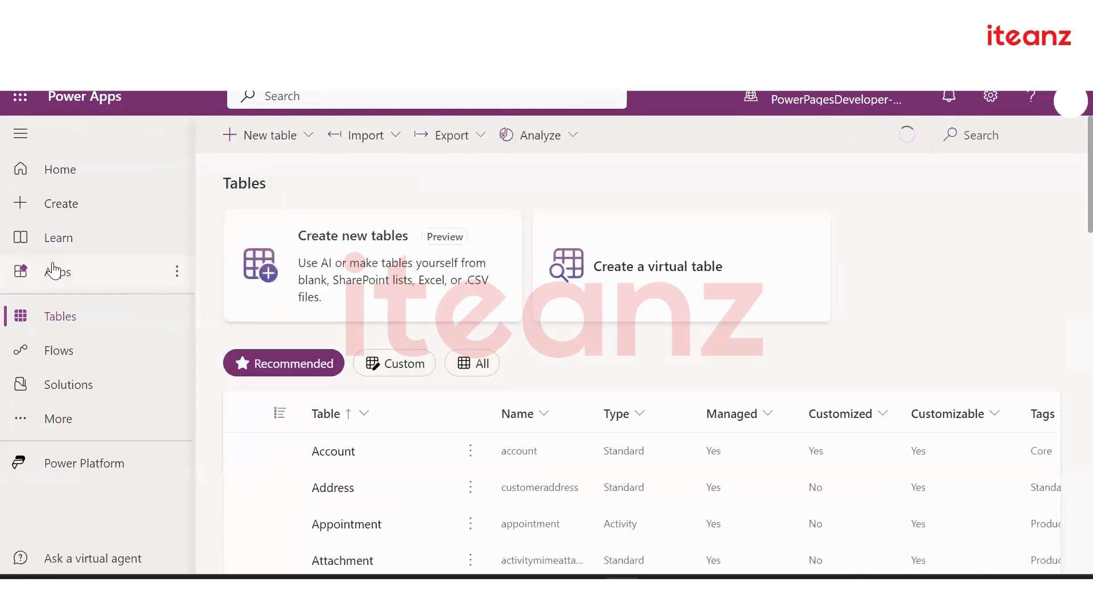
left_click(57, 272)
scroll(330, 306, "down", 5)
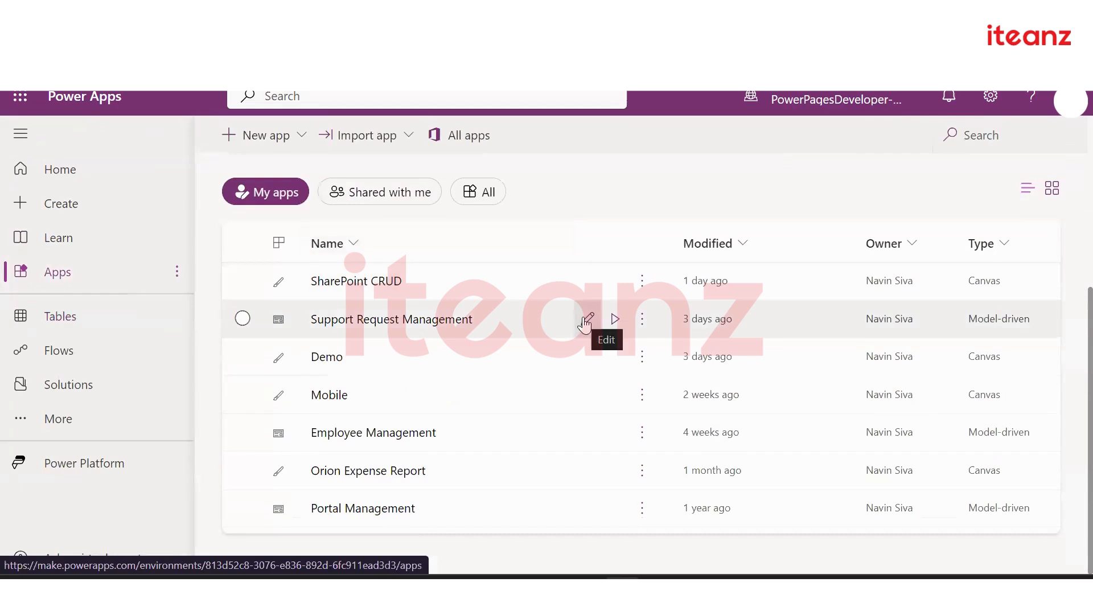
left_click(586, 322)
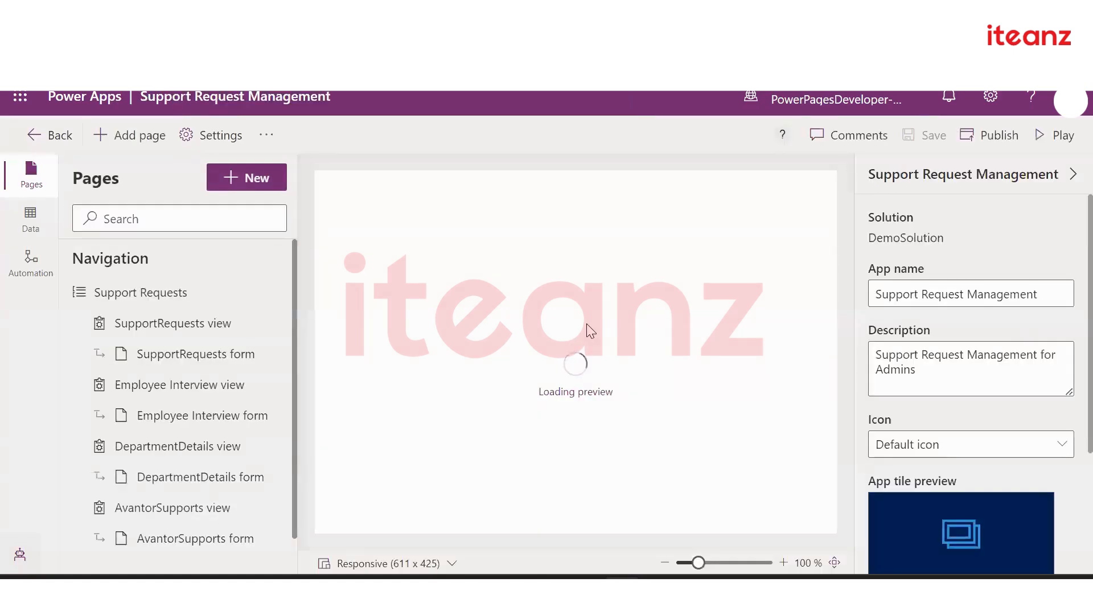
Remove the DepartmentDetails view page from the app navigation
mouse_move(228, 449)
left_click(276, 447)
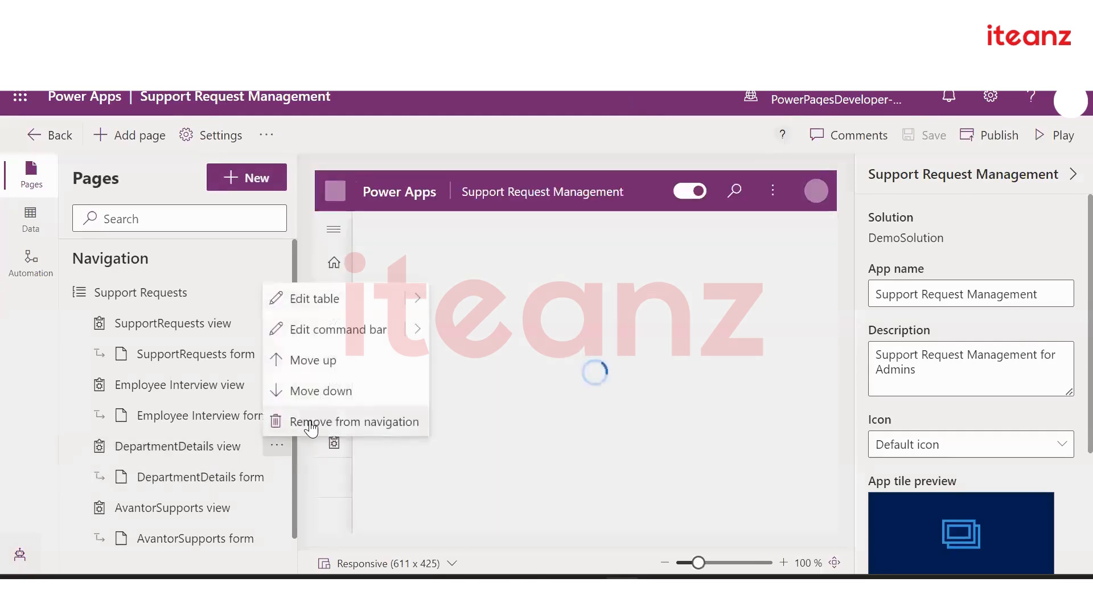
left_click(307, 423)
left_click(569, 373)
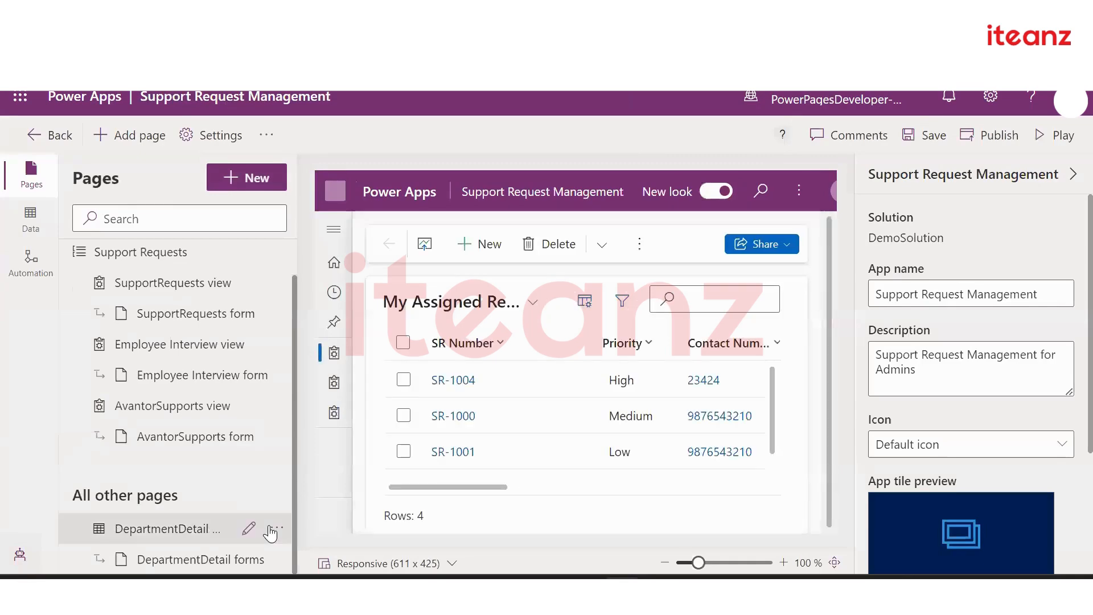
Remove the remaining DepartmentDetail pages from the app entirely
left_click(273, 531)
left_click(318, 503)
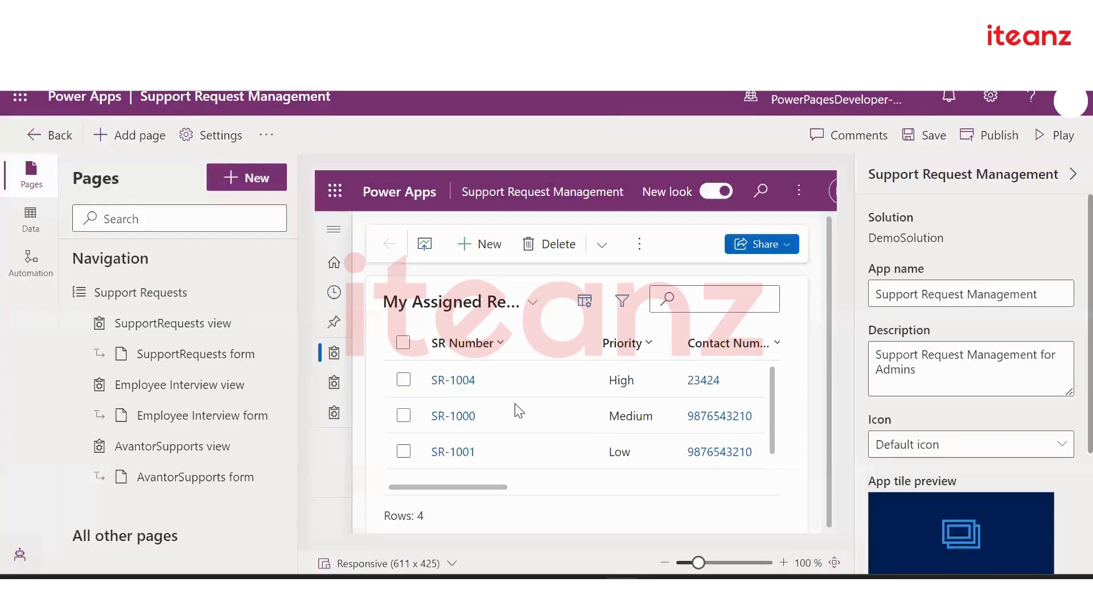
left_click(515, 413)
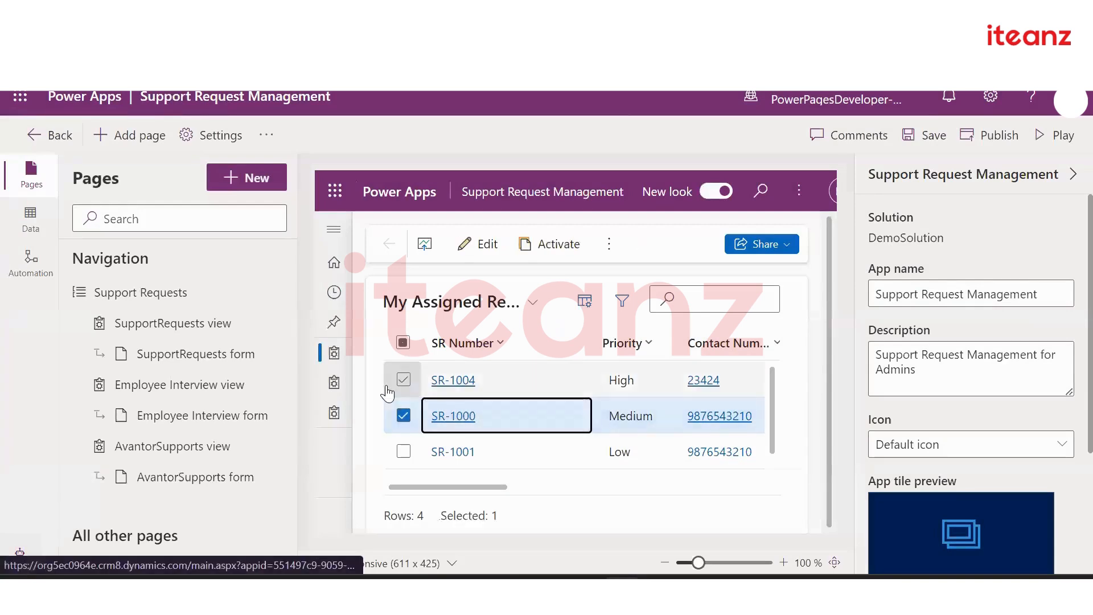
left_click(228, 294)
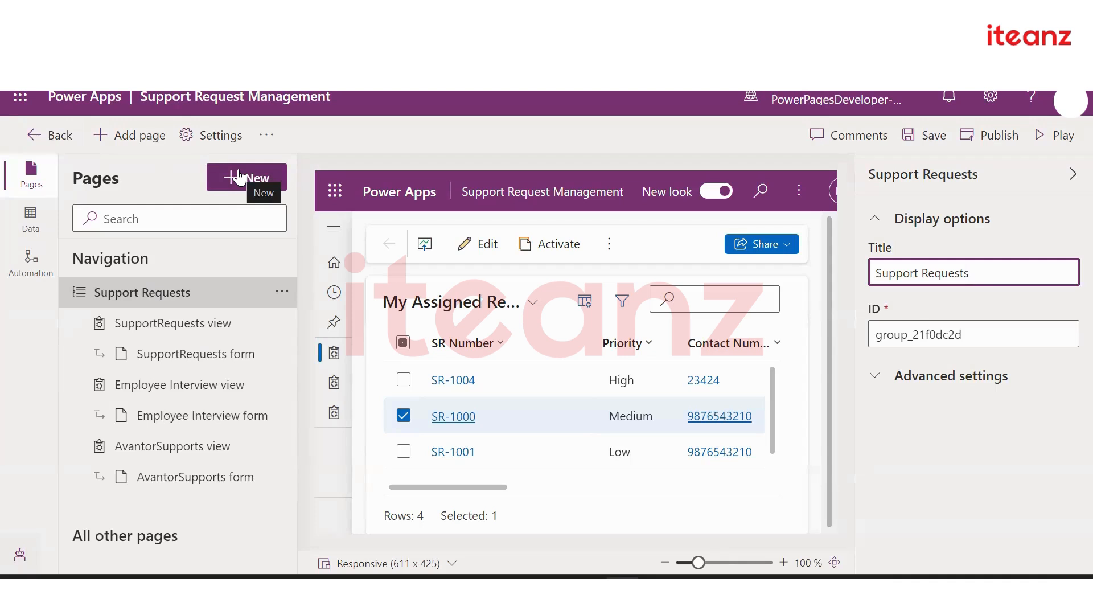
Add a Dataverse table page for DepartmentDetail, found by searching 'Departme', shown in navigation
left_click(139, 138)
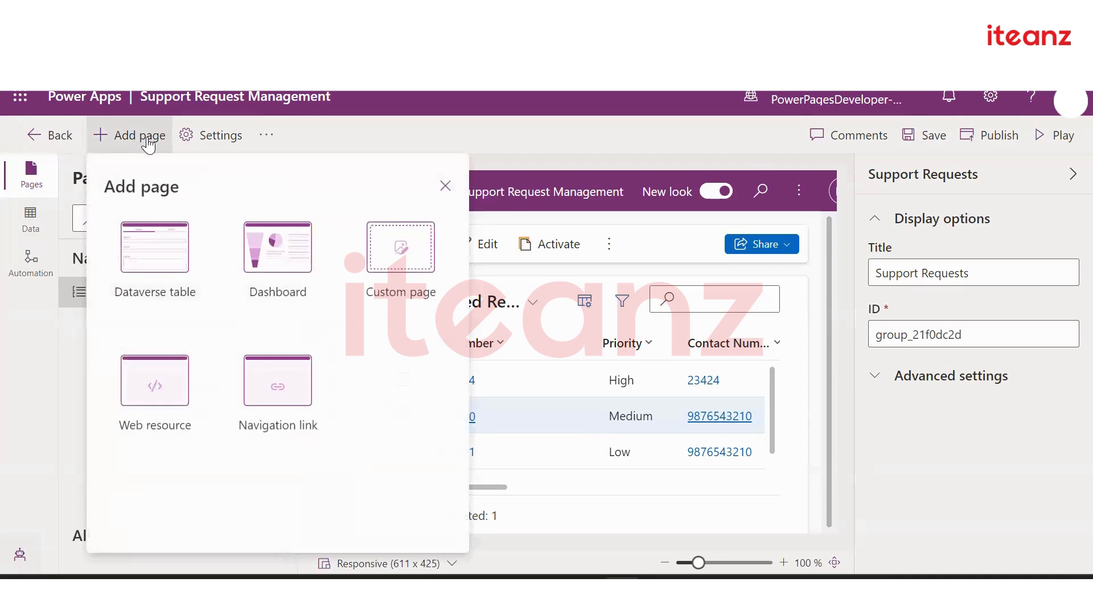
left_click(445, 186)
left_click(249, 176)
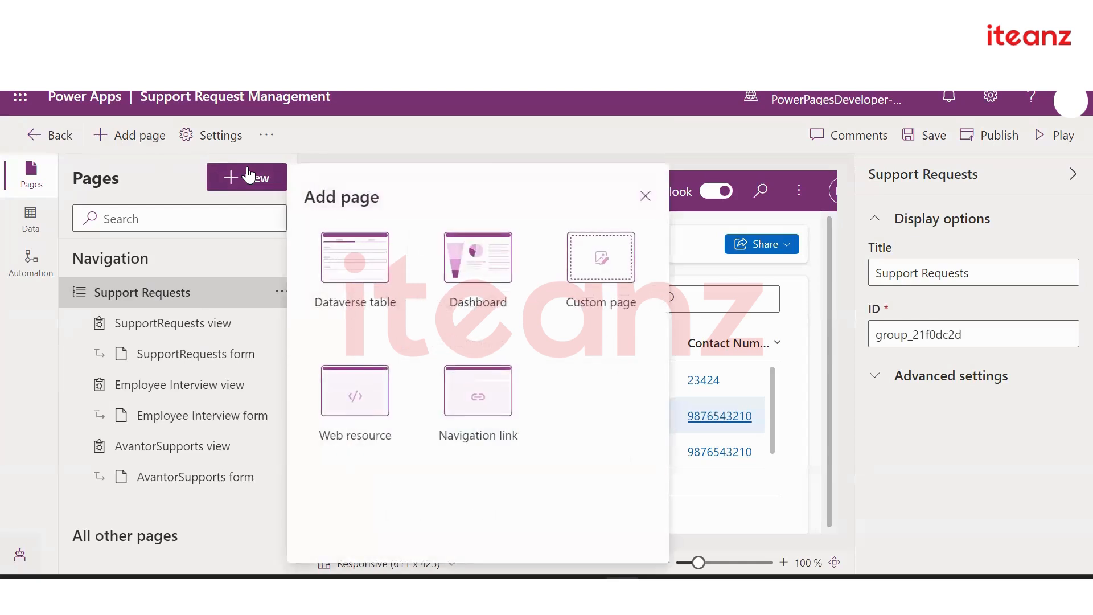
left_click(345, 269)
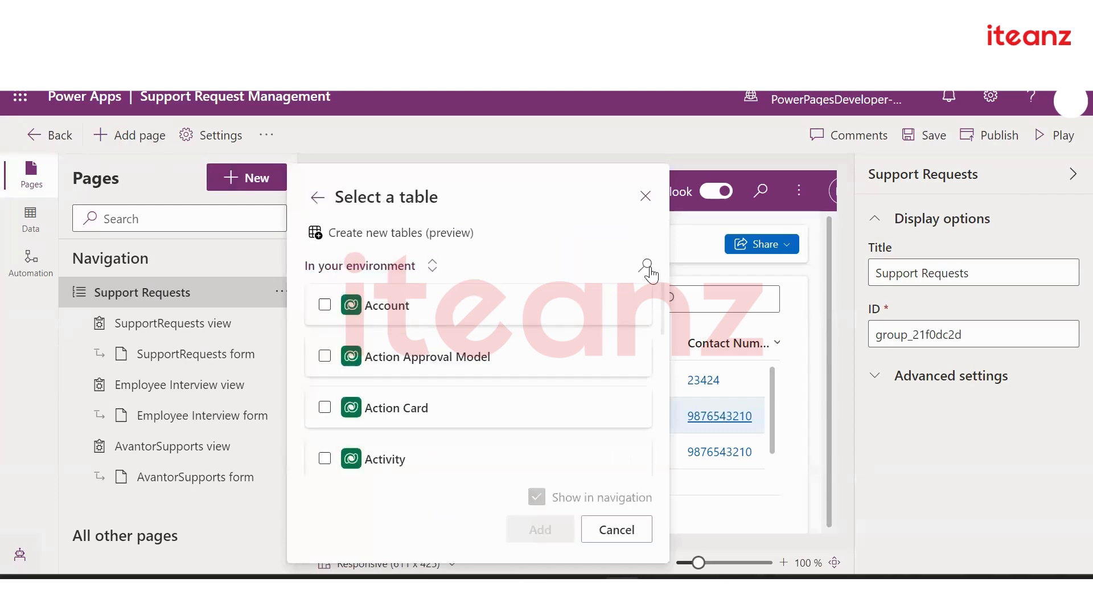
left_click(646, 264)
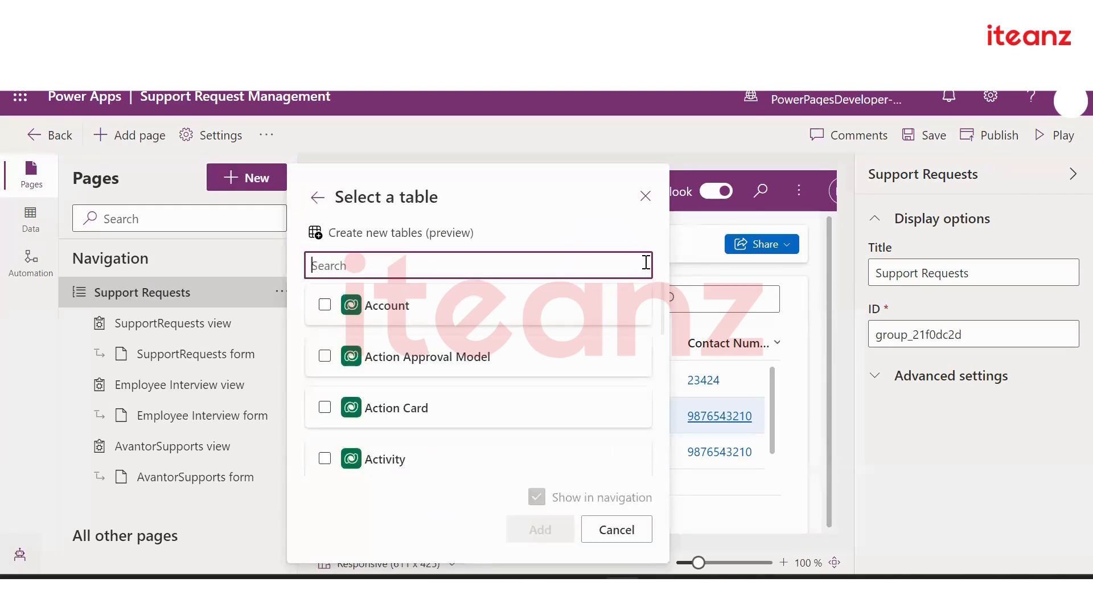
type("Departm")
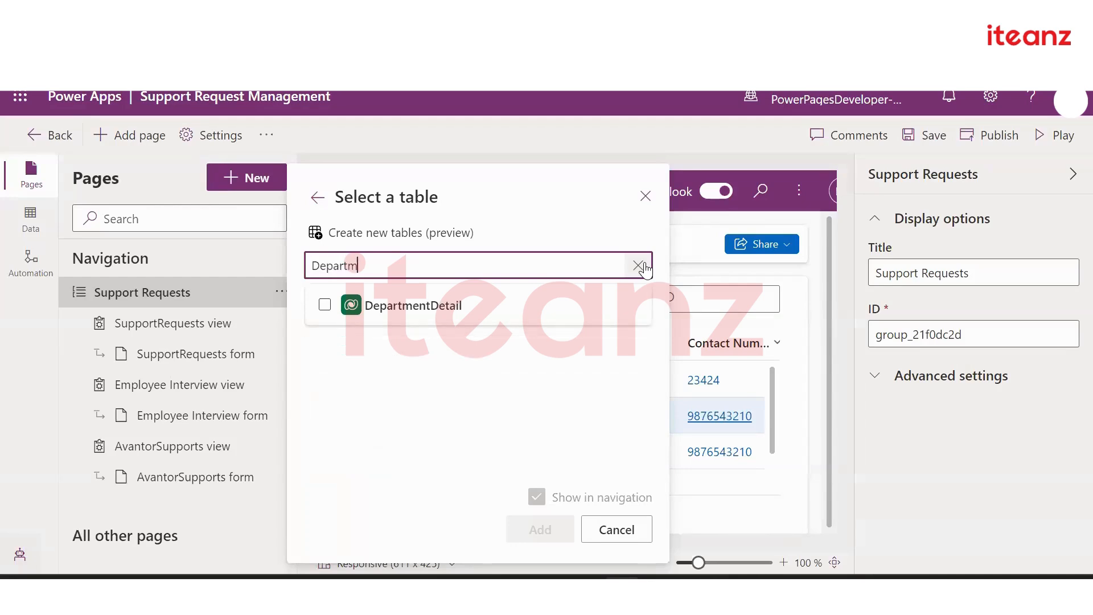
type("et")
left_click(424, 293)
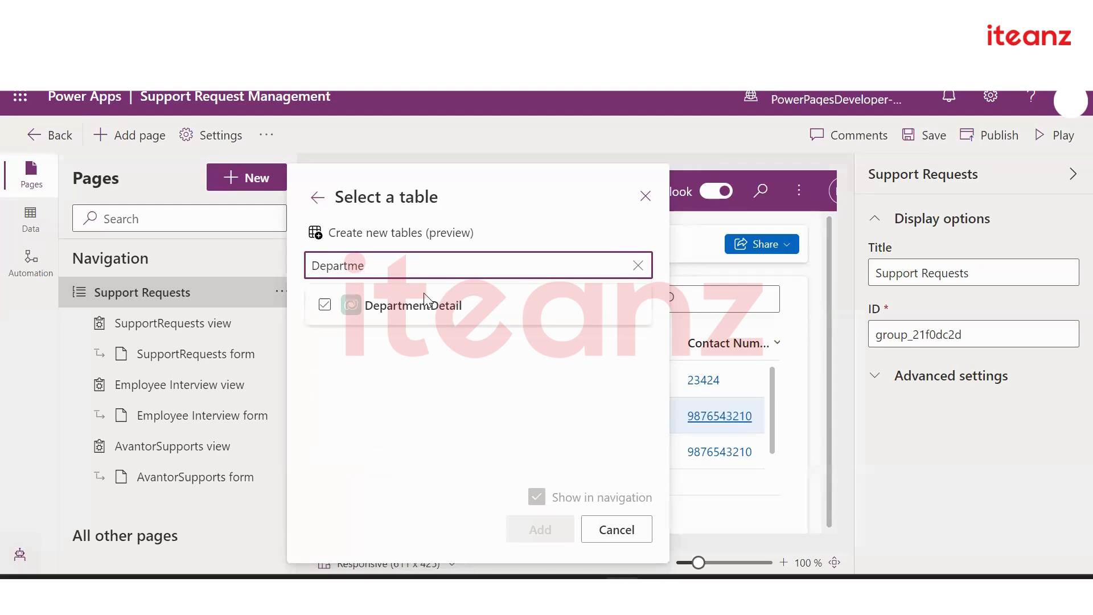
left_click(323, 306)
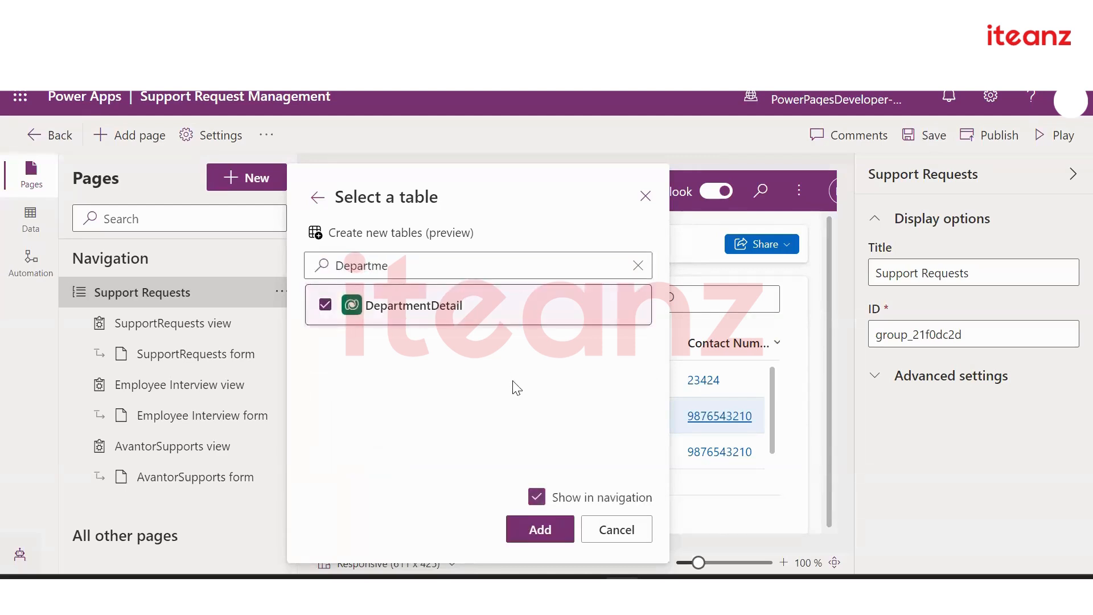
left_click(540, 530)
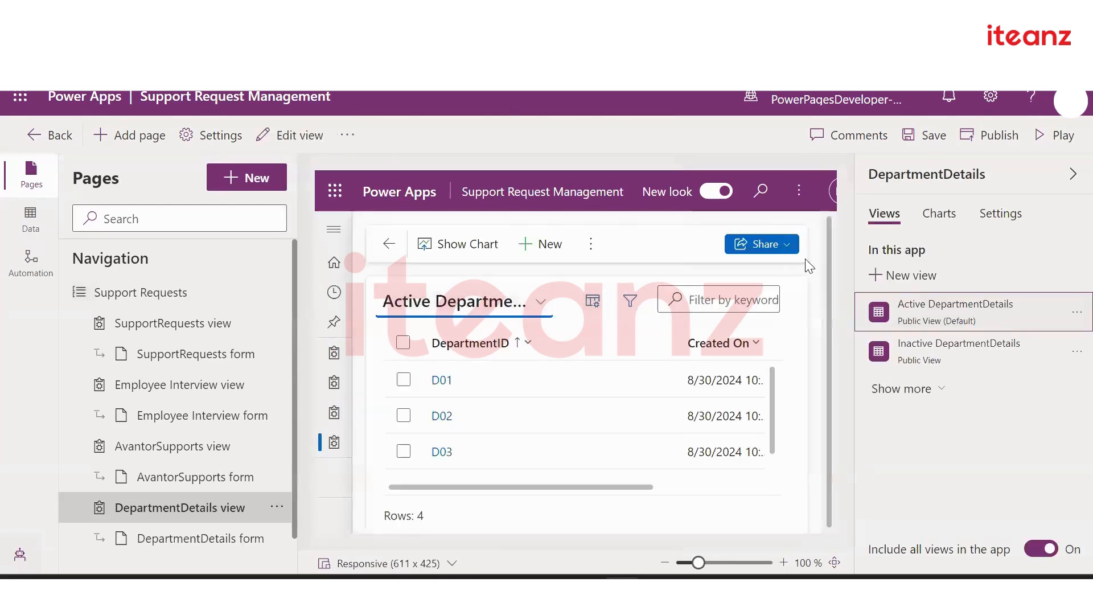
Save Support Request Management and publish the restored DepartmentDetails pages
left_click(925, 135)
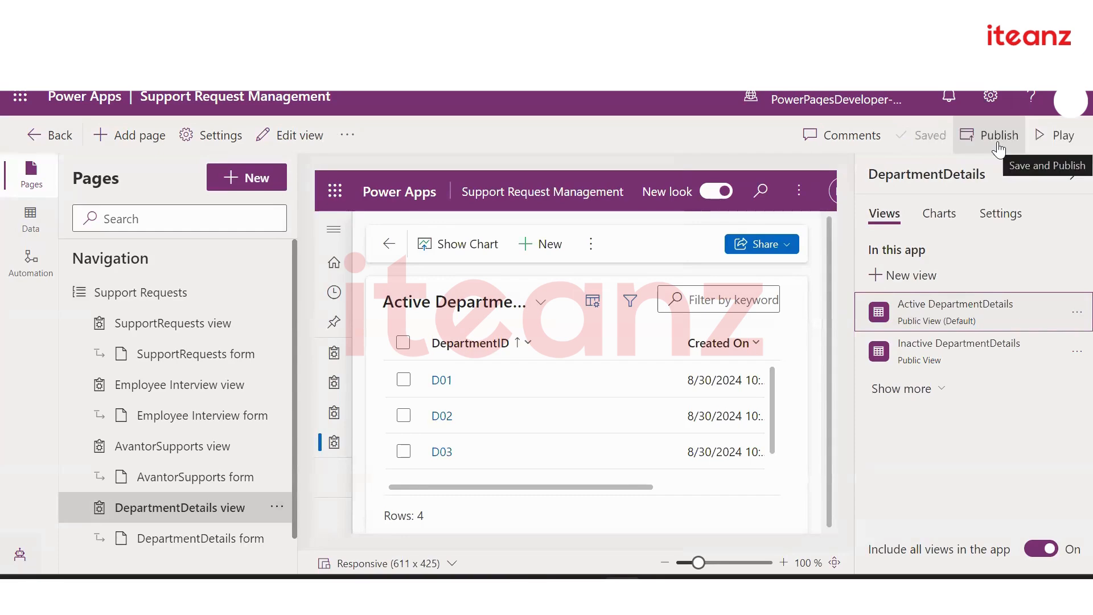
left_click(997, 149)
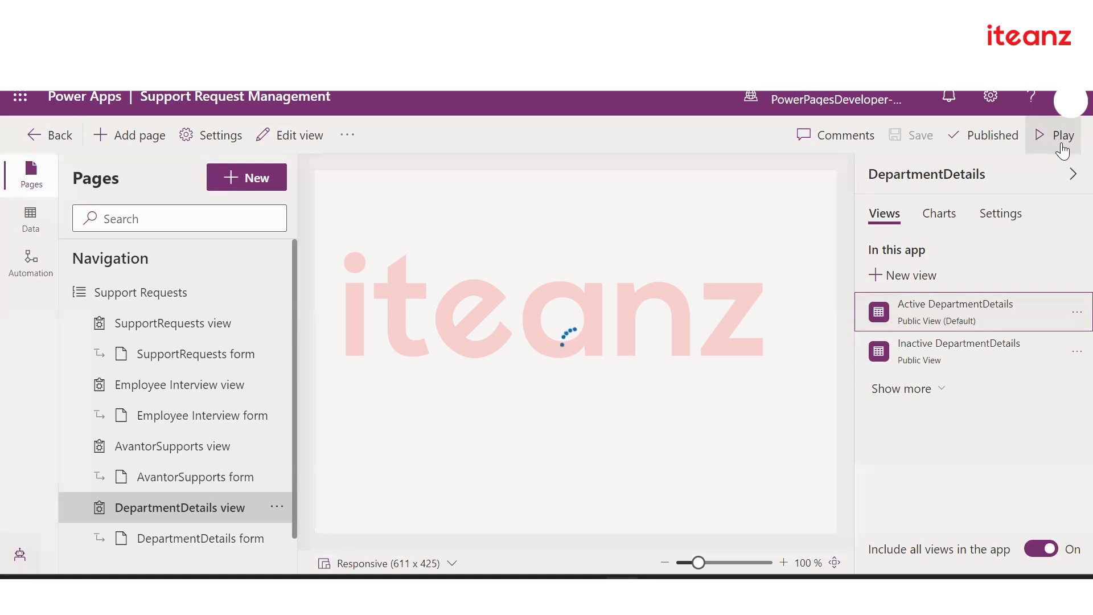
Play the app and open the DepartmentDetails list showing records D01–D04
left_click(1062, 151)
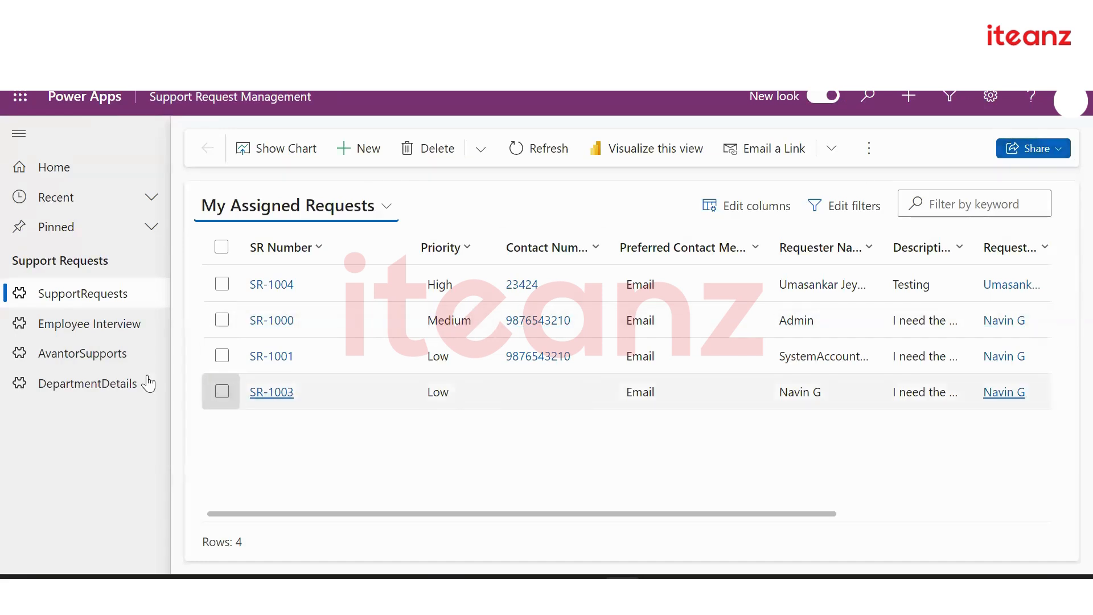
left_click(107, 388)
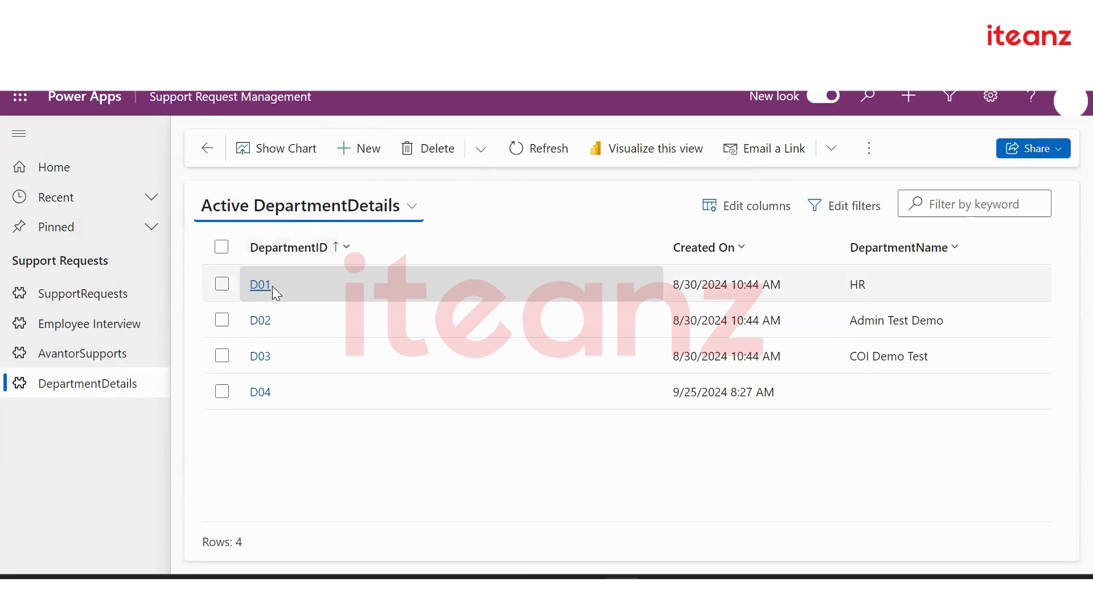
Rename department D01 to HR Test, save, and reopen it to confirm the change
left_click(222, 284)
left_click(368, 155)
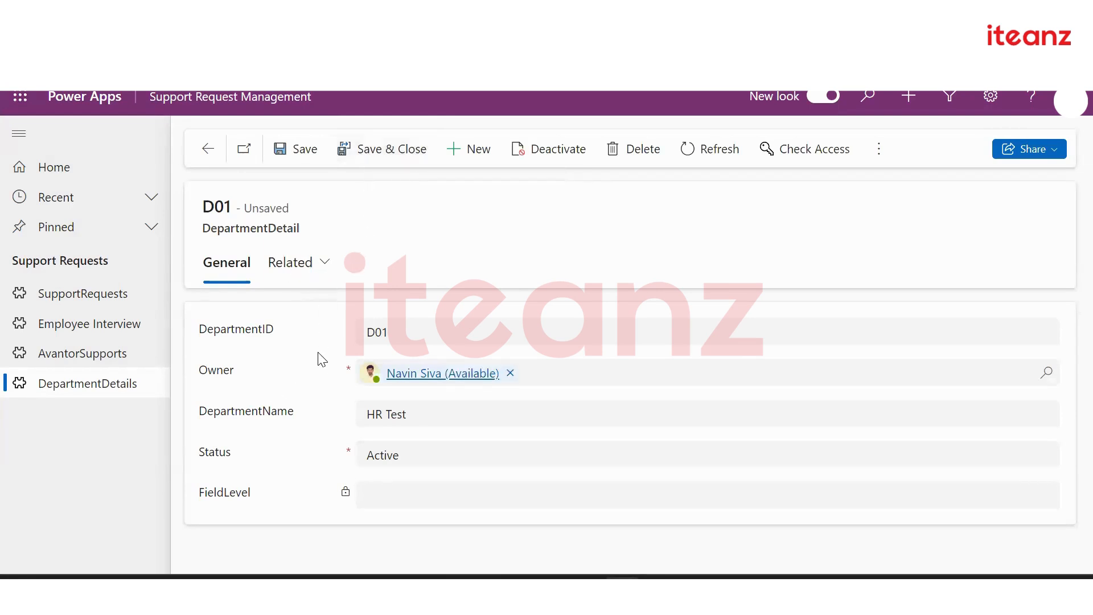
left_click(210, 151)
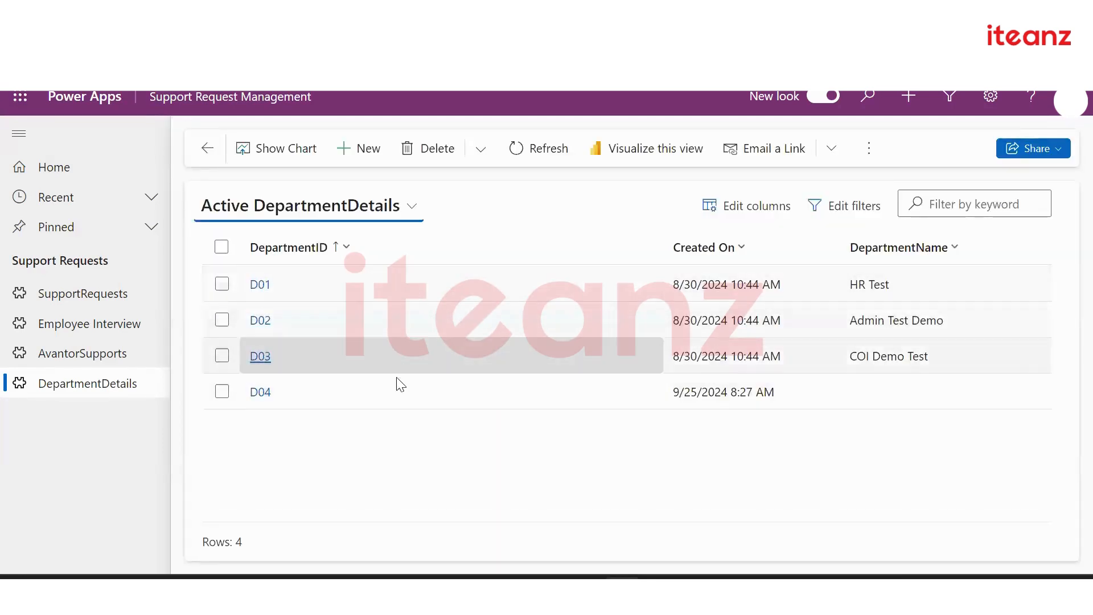
left_click(253, 284)
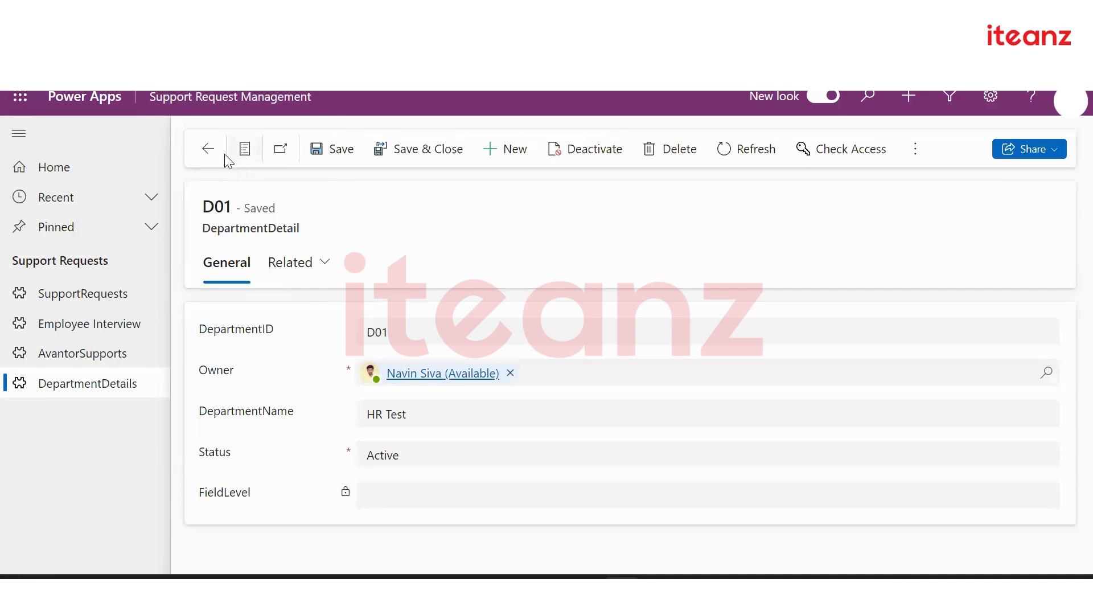
left_click(209, 149)
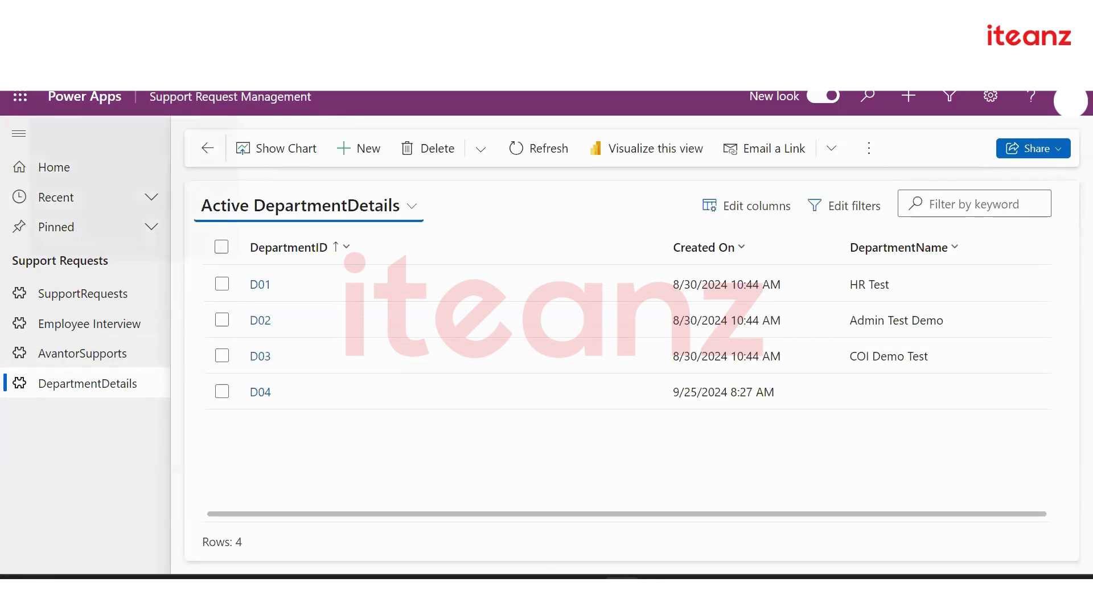
Back in the app designer, list all views of the DepartmentDetails view page
left_click(74, 14)
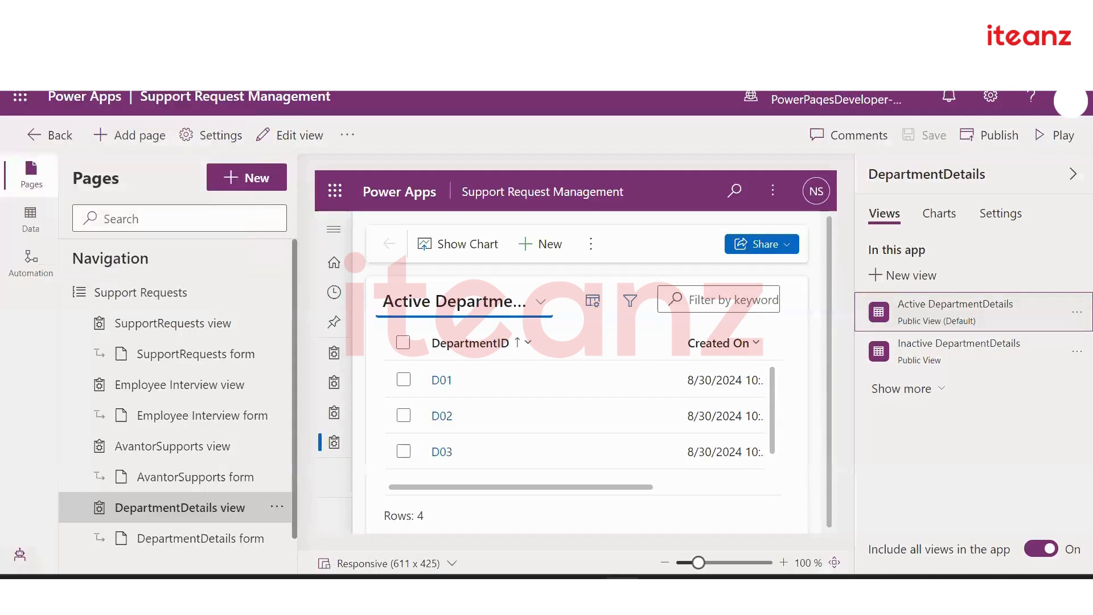
scroll(216, 364, "down", 2)
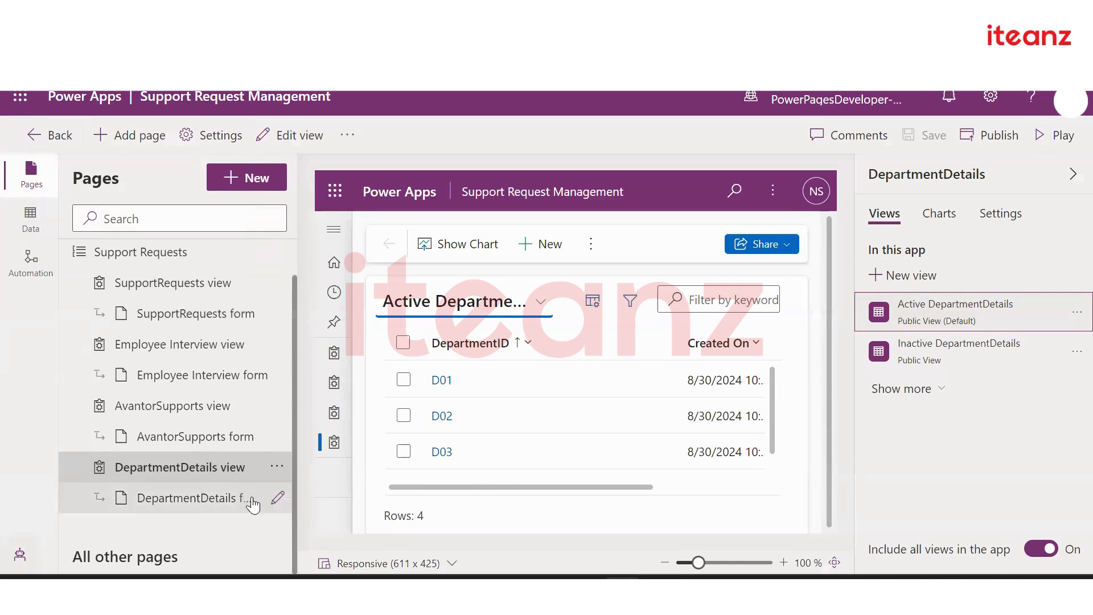
left_click(198, 469)
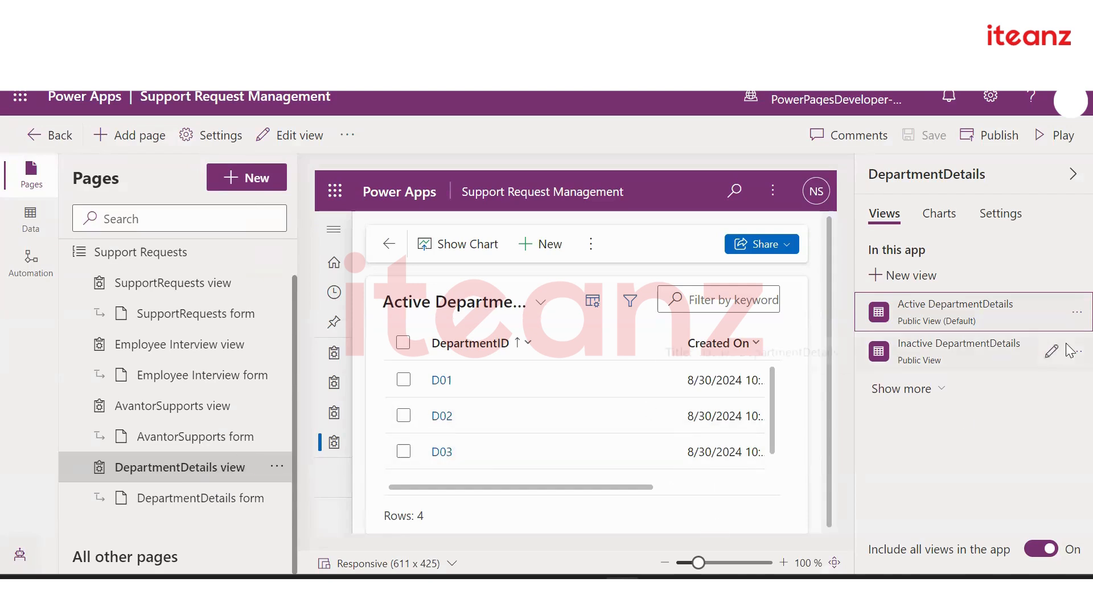
left_click(907, 391)
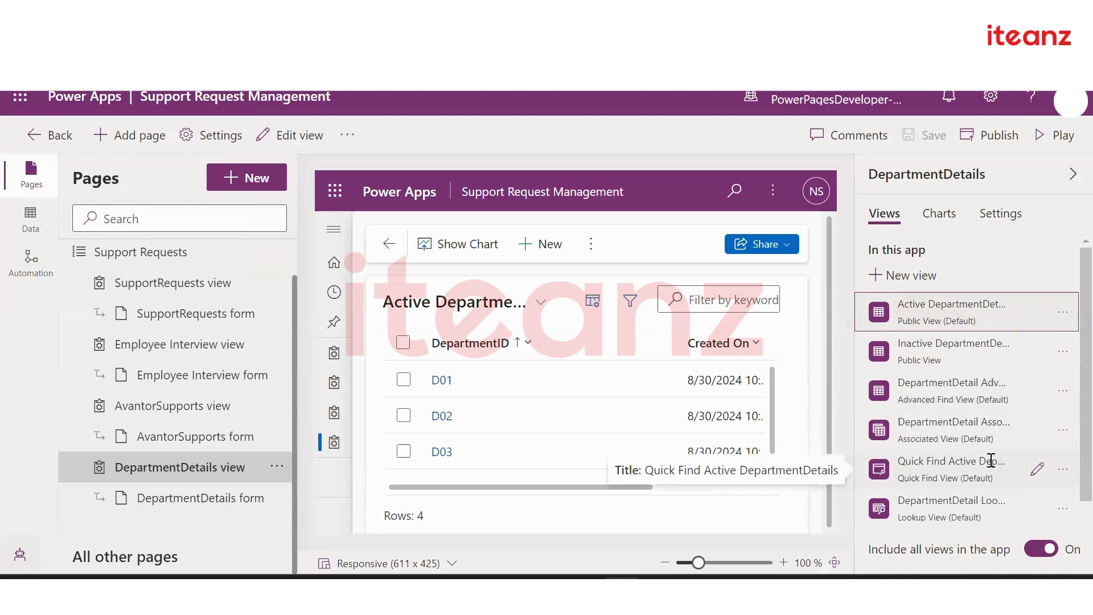
scroll(991, 419, "down", 2)
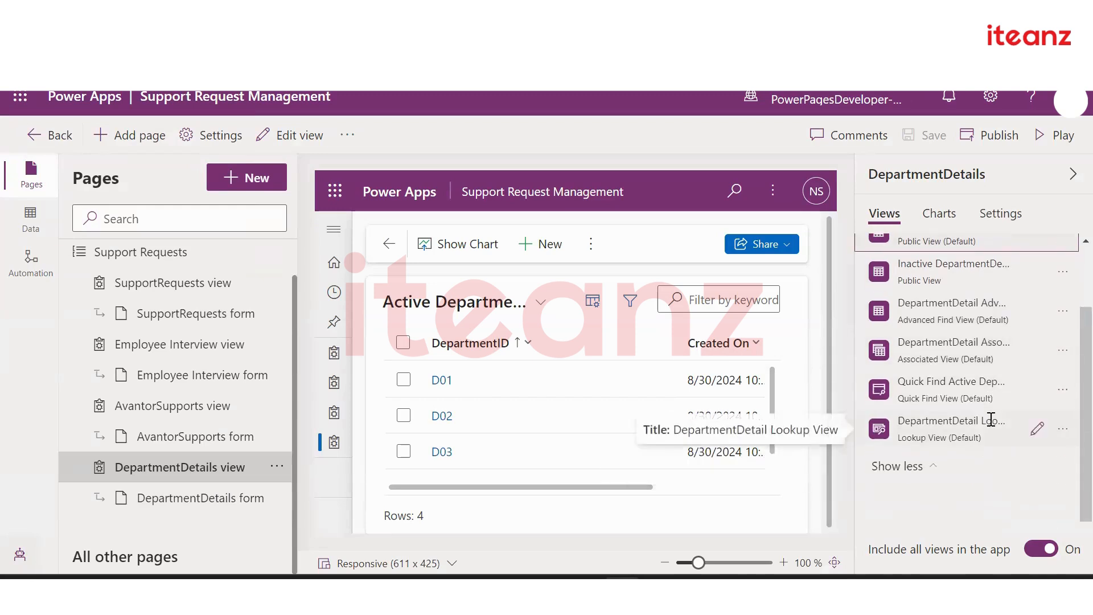
scroll(991, 420, "up", 2)
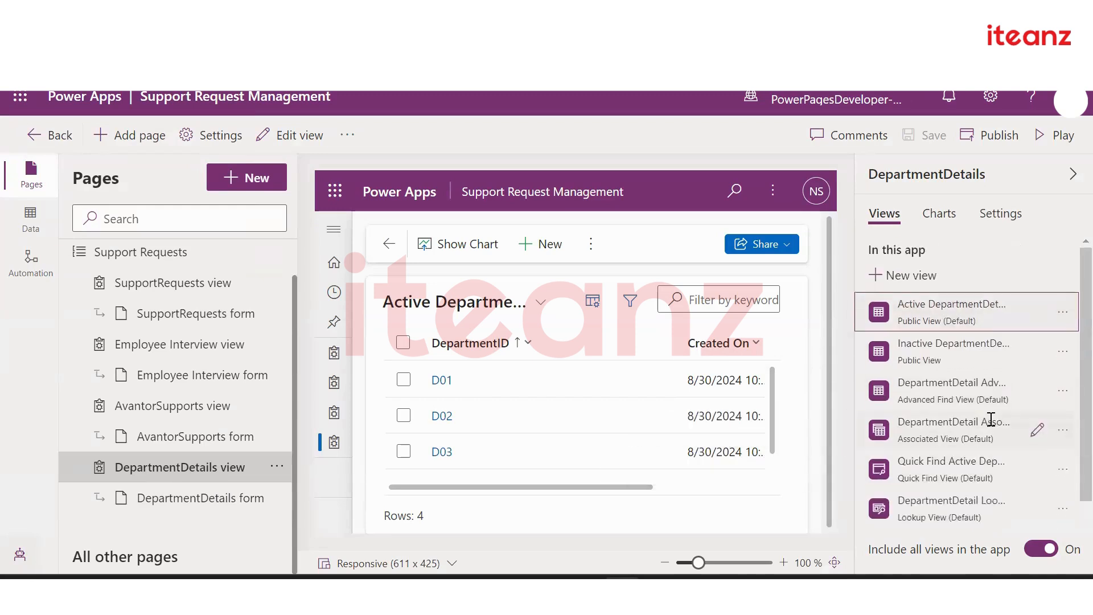
scroll(992, 419, "down", 2)
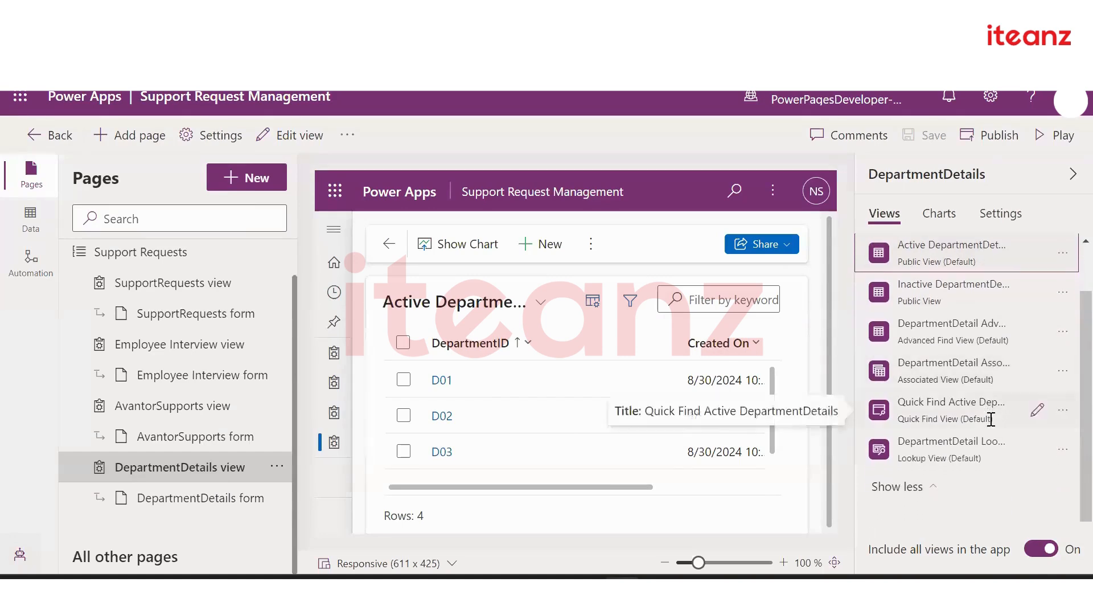
Remove the Inactive DepartmentDetails view from the app and dismiss the reminder
left_click(1062, 296)
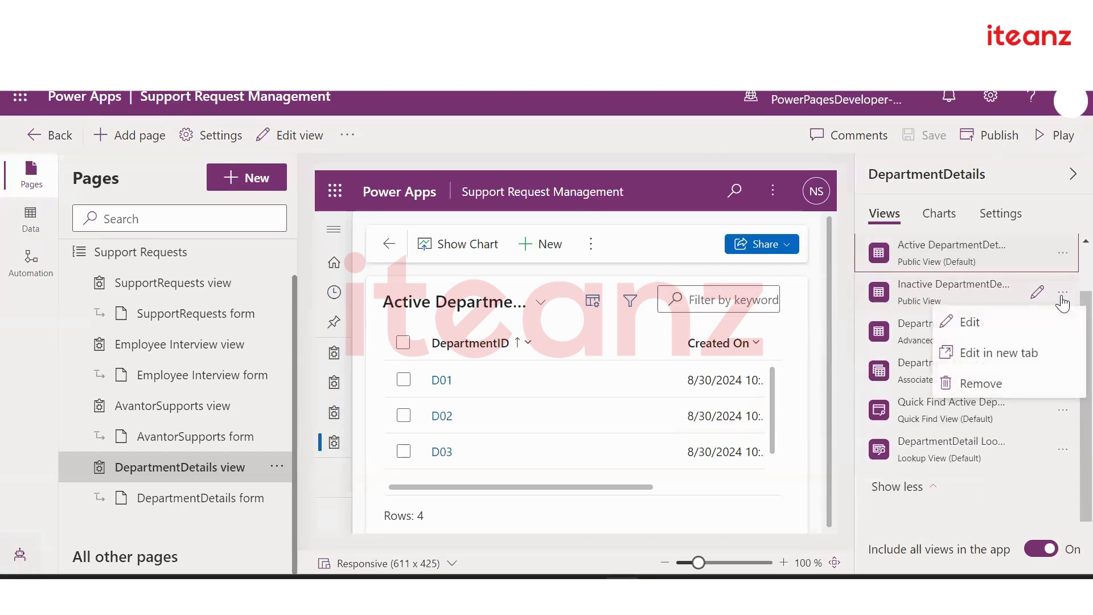
left_click(1035, 383)
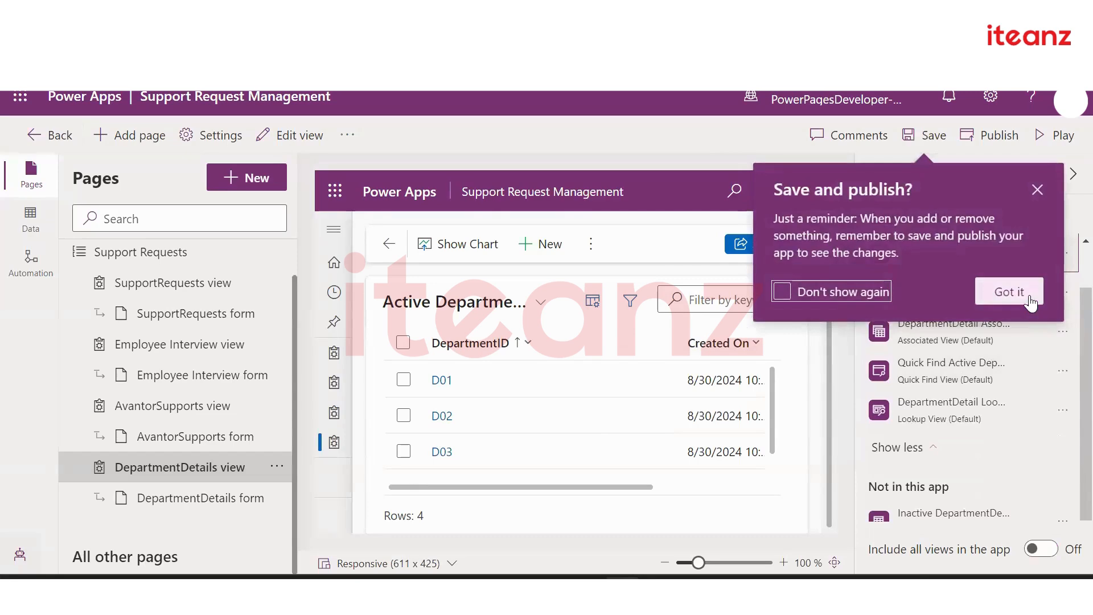
left_click(1008, 292)
scroll(1009, 423, "down", 1)
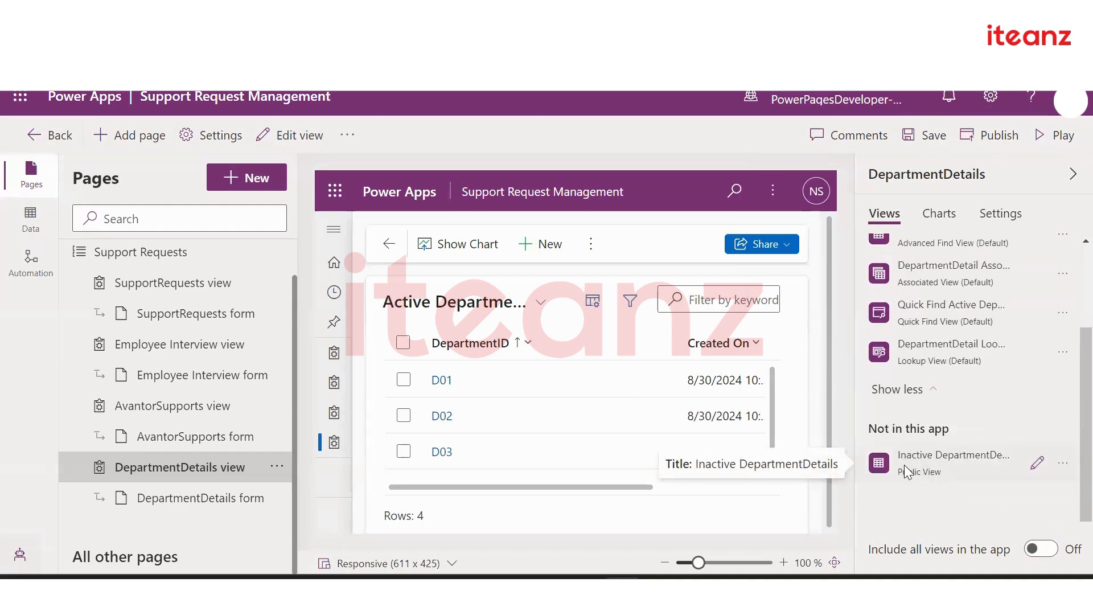
scroll(1000, 423, "up", 2)
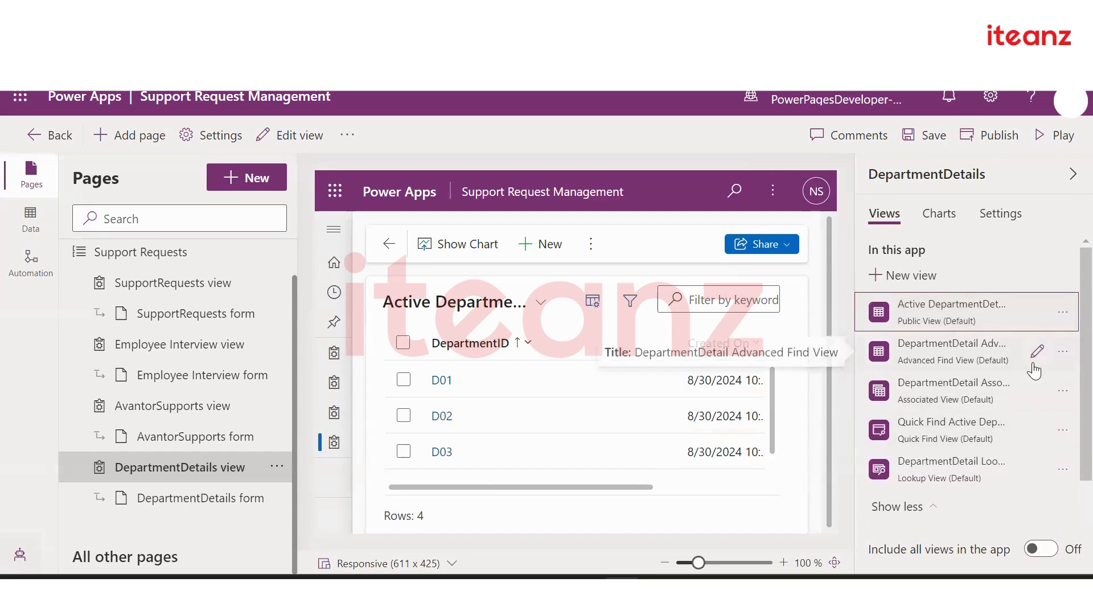
Remove the Quick View and Card DepartmentDetails forms, keeping Information, and save the app
left_click(207, 504)
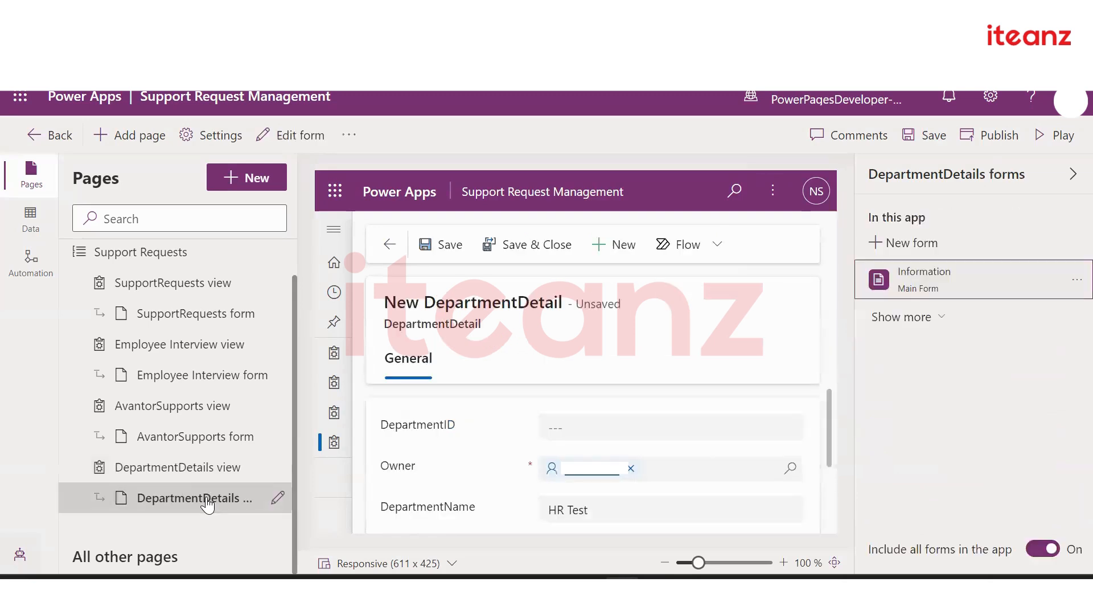
left_click(911, 317)
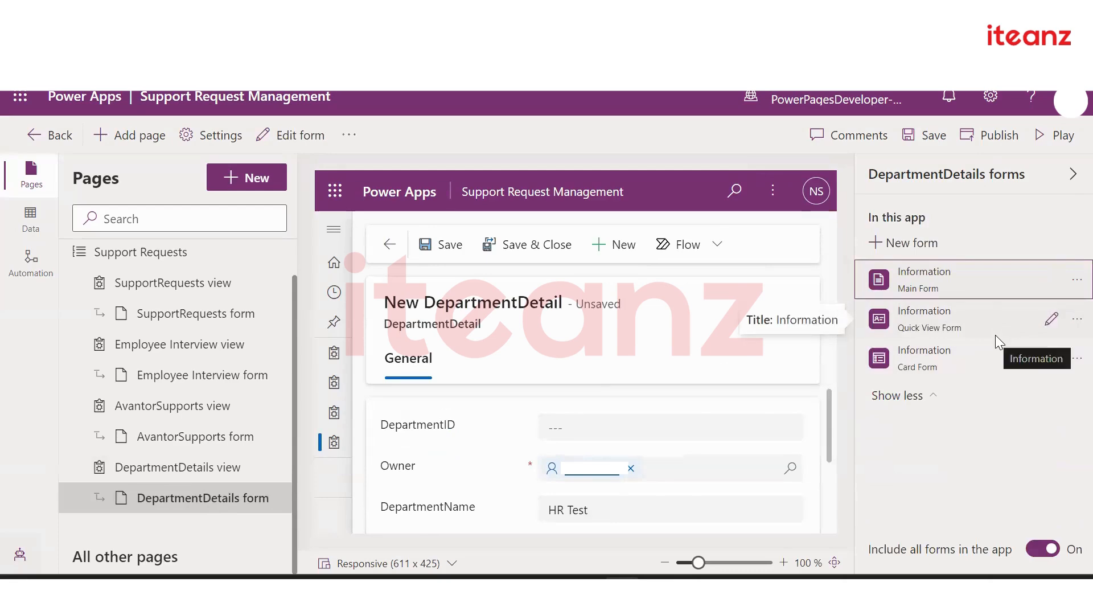
left_click(1074, 321)
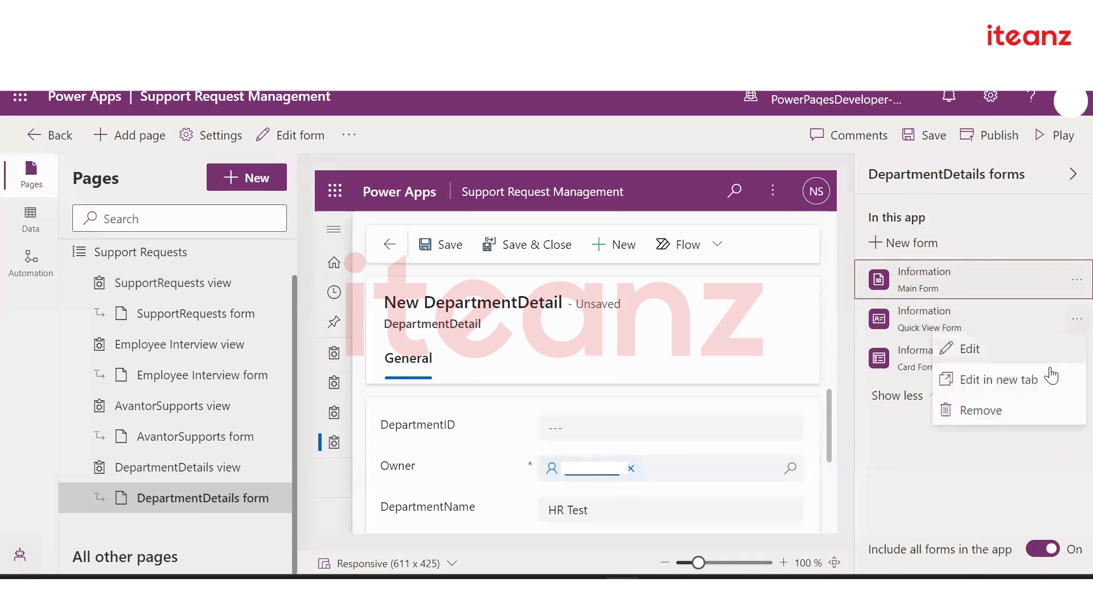
left_click(1034, 410)
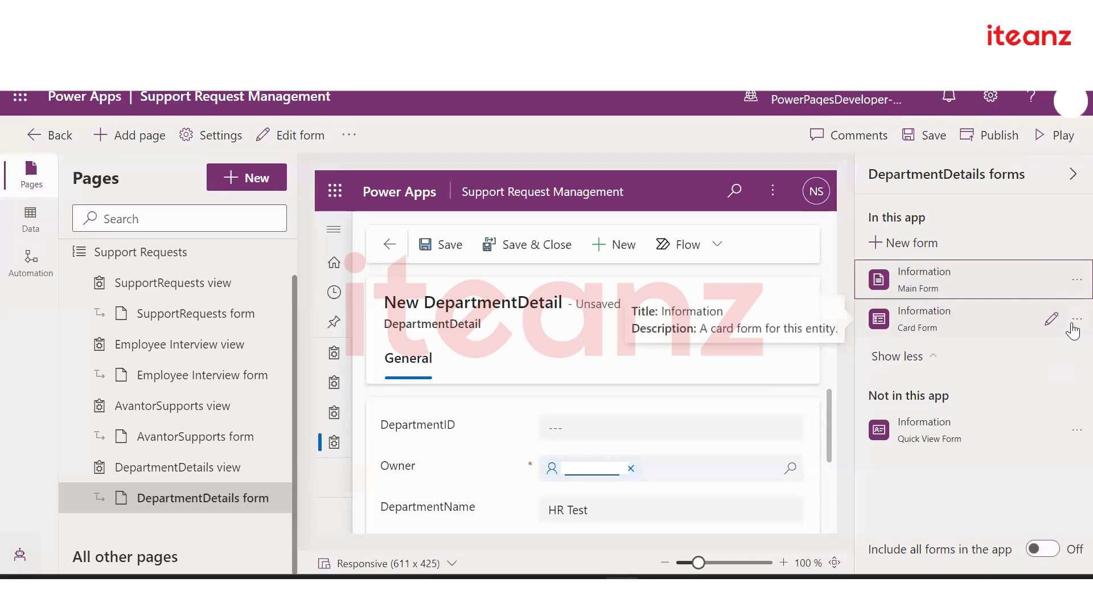
left_click(1073, 326)
left_click(1033, 407)
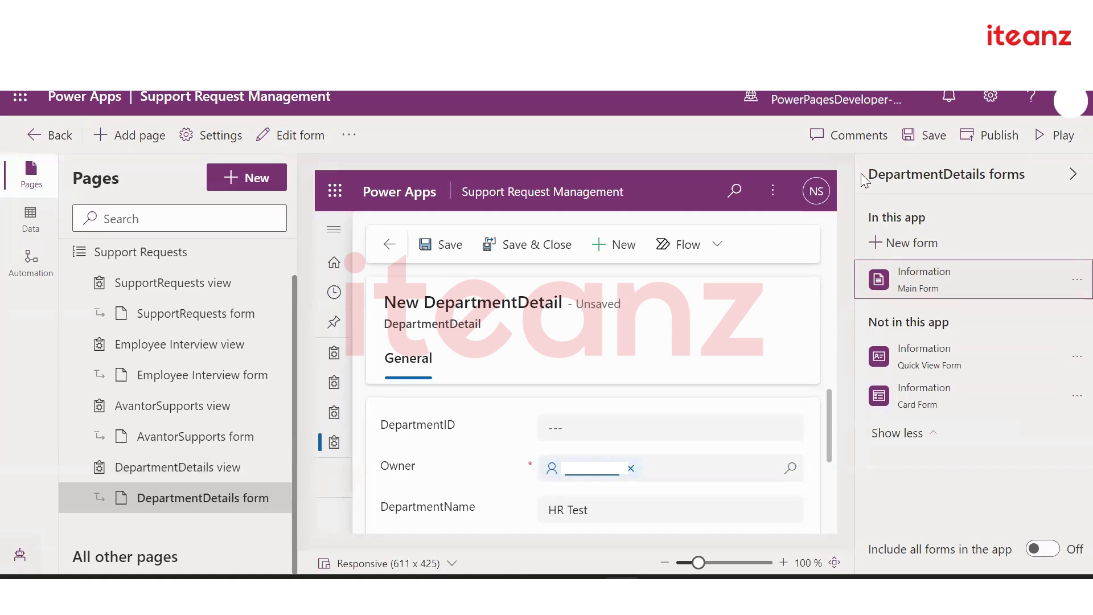
left_click(931, 143)
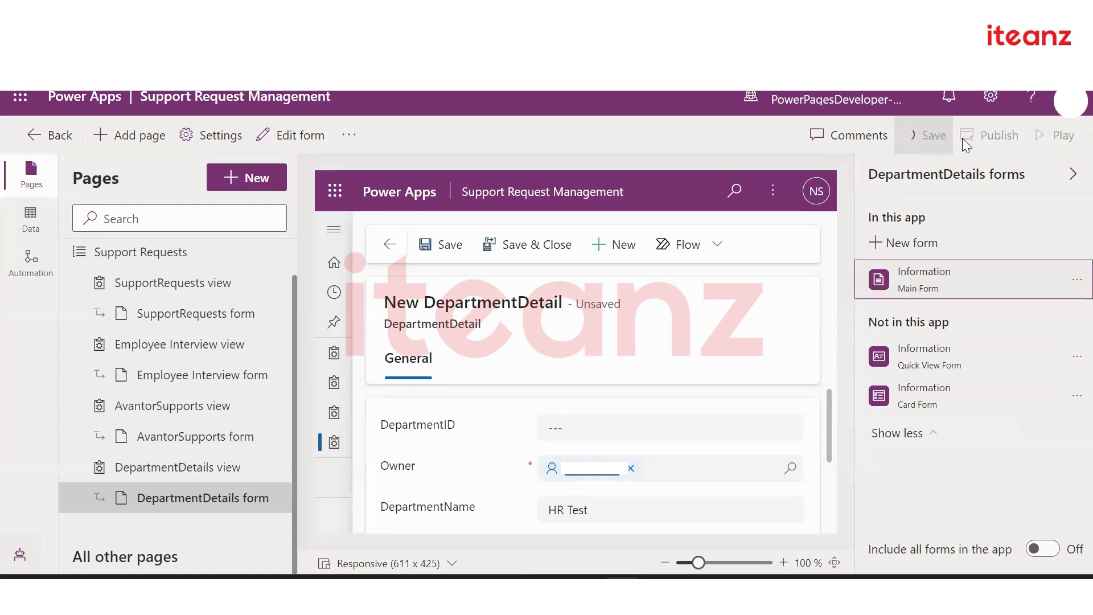
Publish the app, then reselect the DepartmentDetails form page
left_click(992, 140)
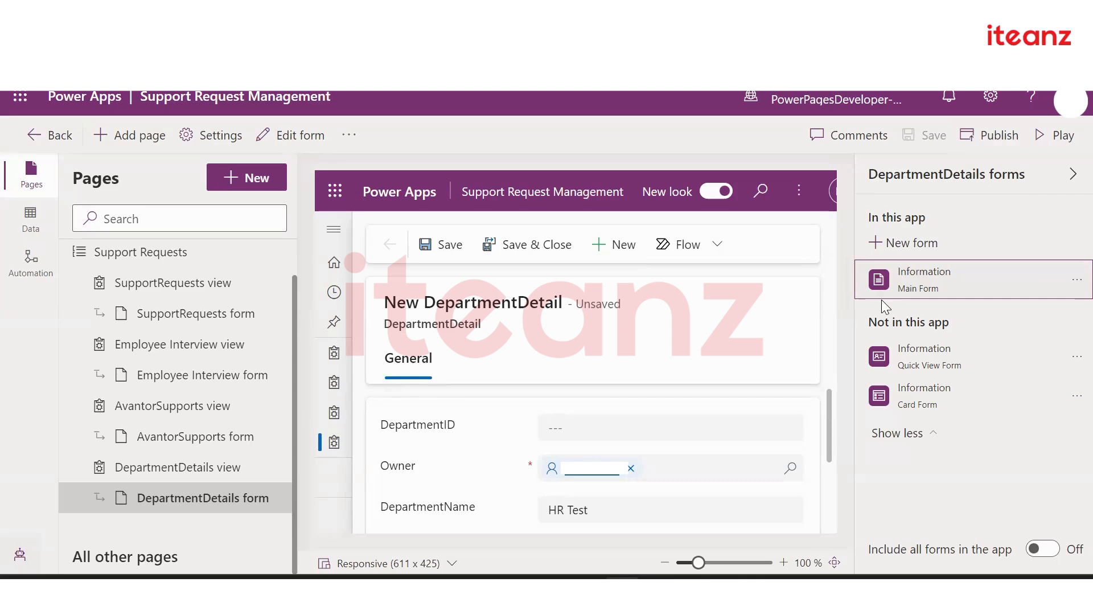
left_click(210, 503)
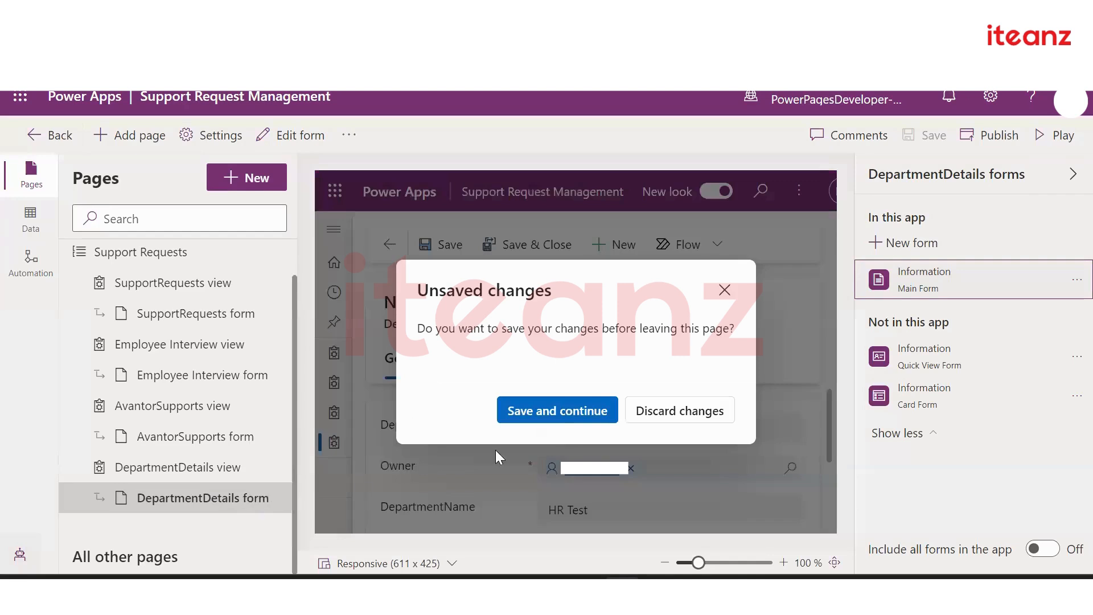
Save and continue past the unsaved changes, then open the DepartmentDetails Information main form for editing
left_click(558, 419)
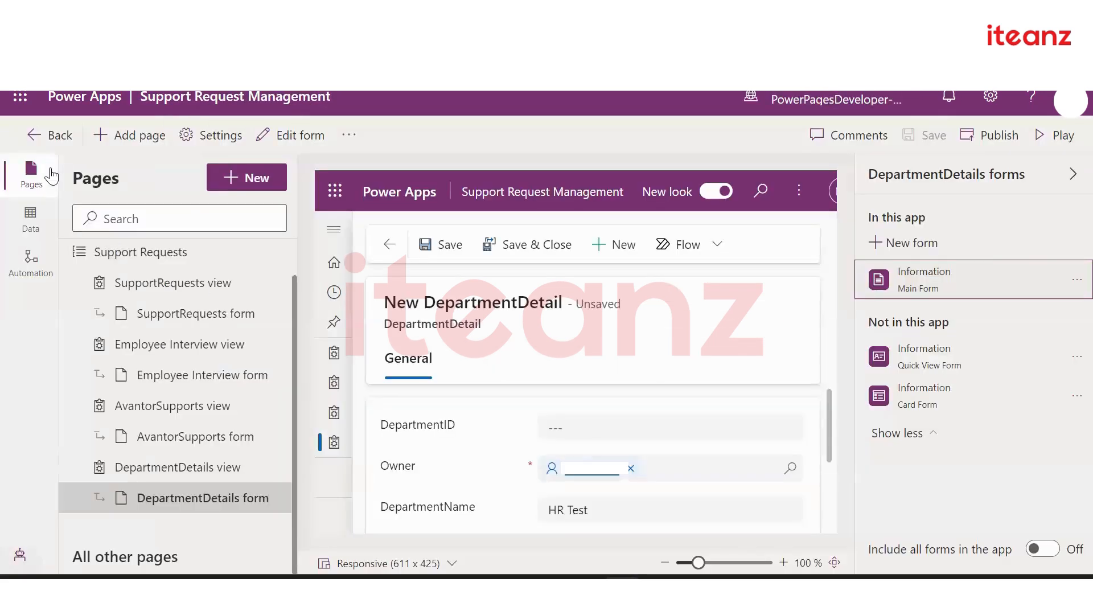
key("ctrl+t")
left_click(1051, 276)
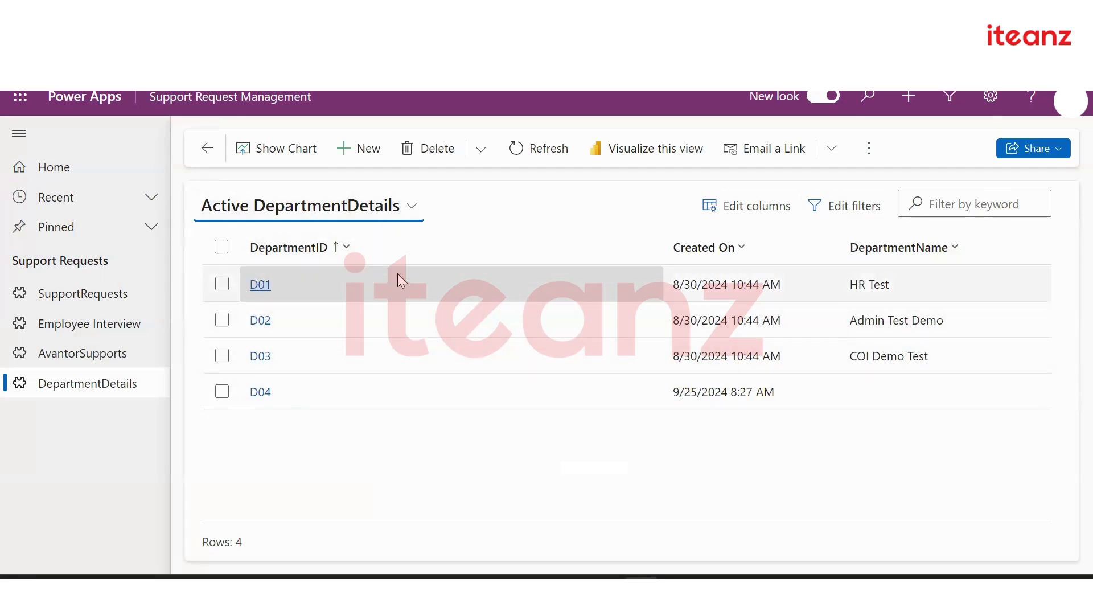
Open record D01's main form and list the addable components such as tabs, sections and subgrids
left_click(259, 284)
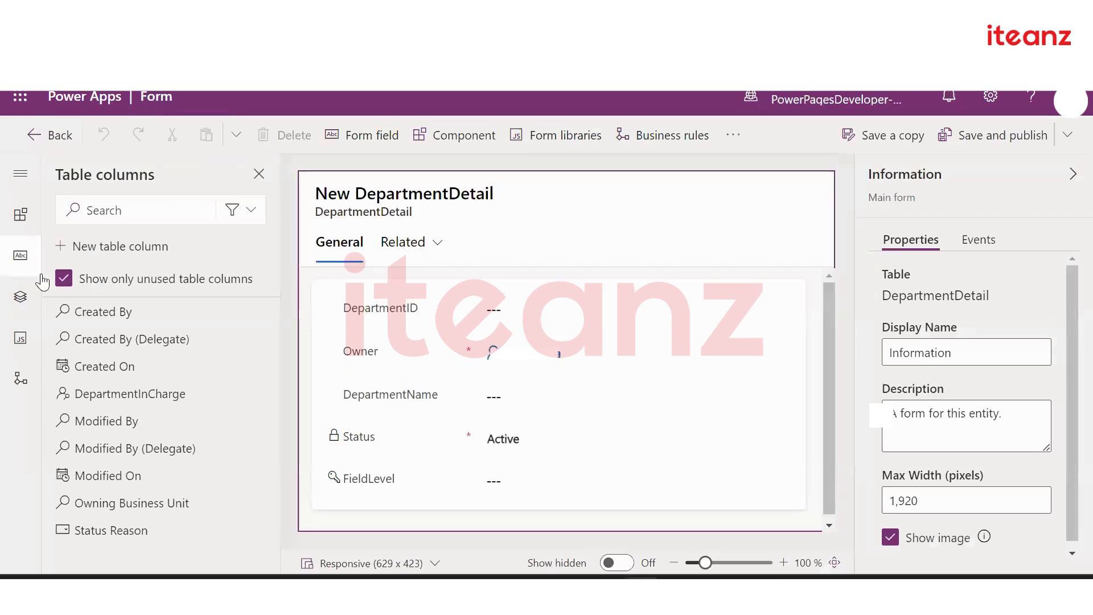
left_click(21, 214)
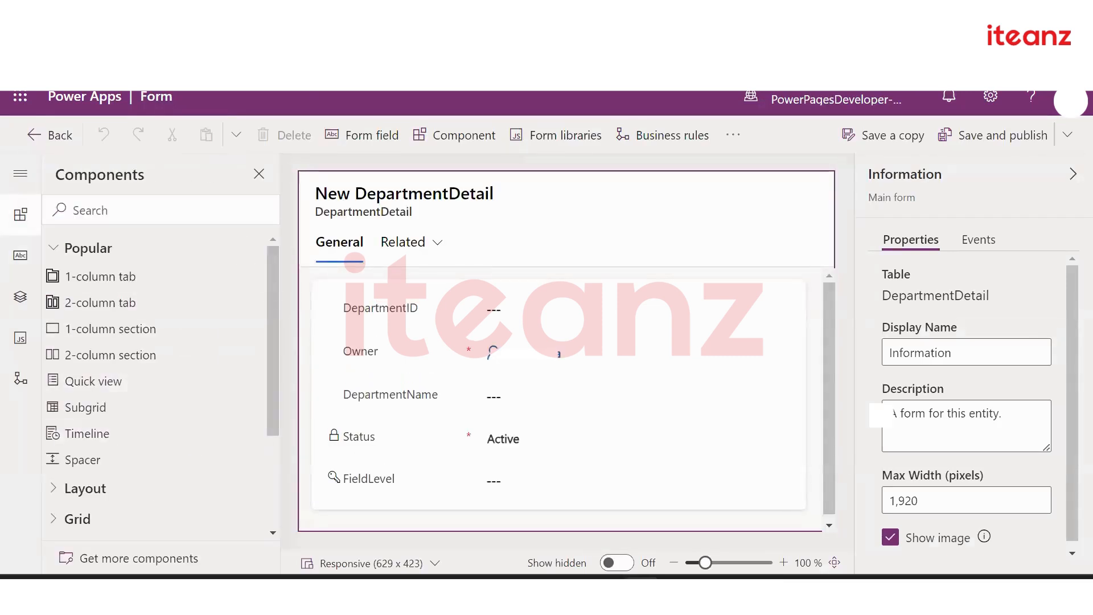
Go to make.powerapps.com in a new browser tab
key("ctrl+t")
type("make.power")
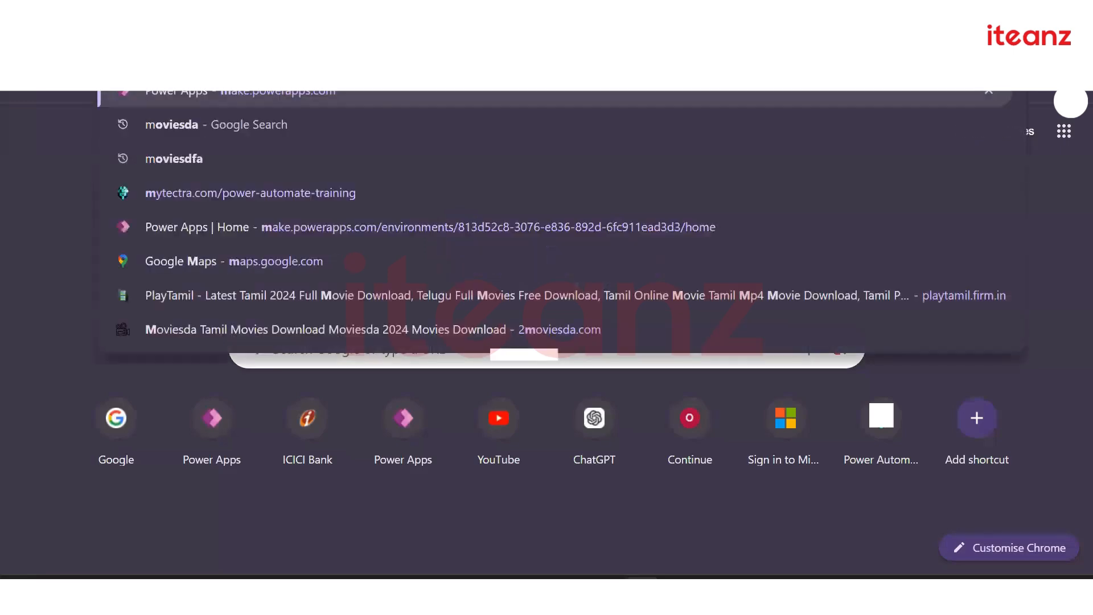
type("apps.com")
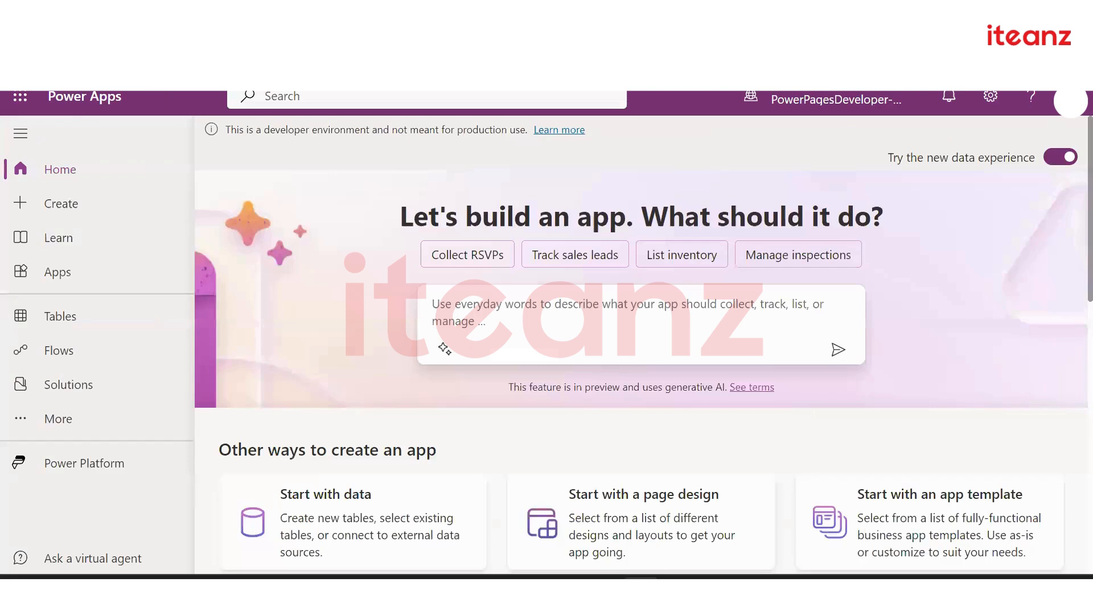
Filter Tables to Custom and open the Employee Management table's Columns list
left_click(60, 323)
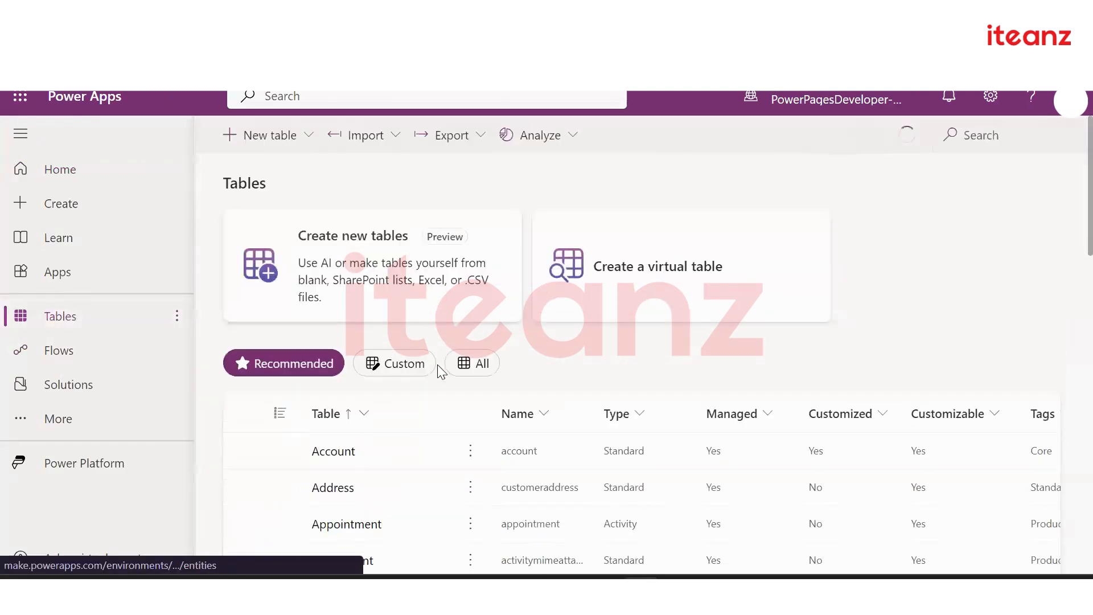
left_click(380, 362)
scroll(456, 434, "down", 2)
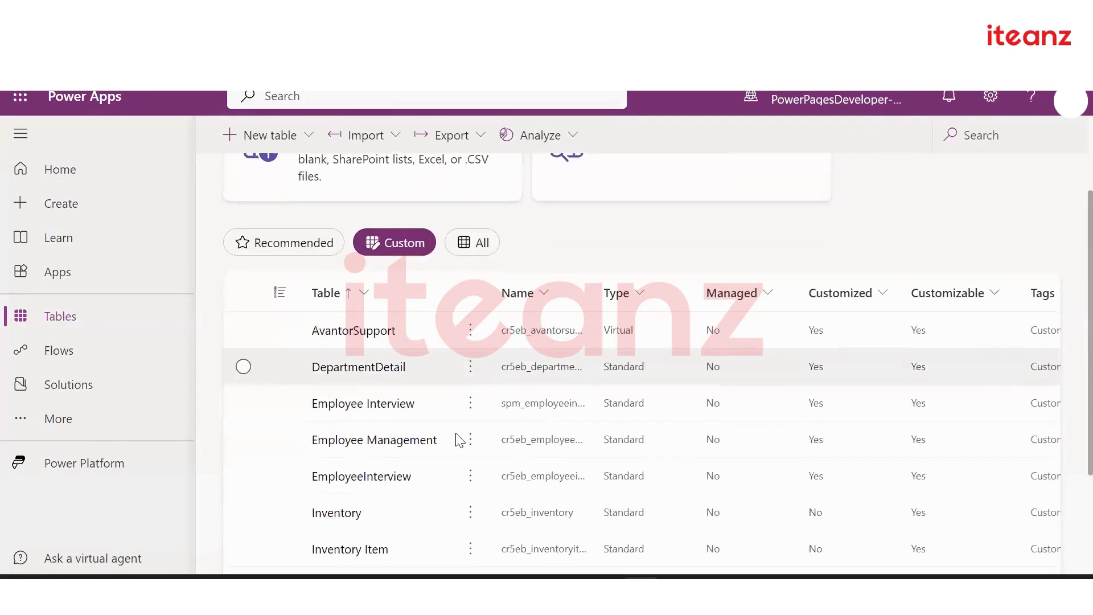
scroll(456, 434, "down", 1)
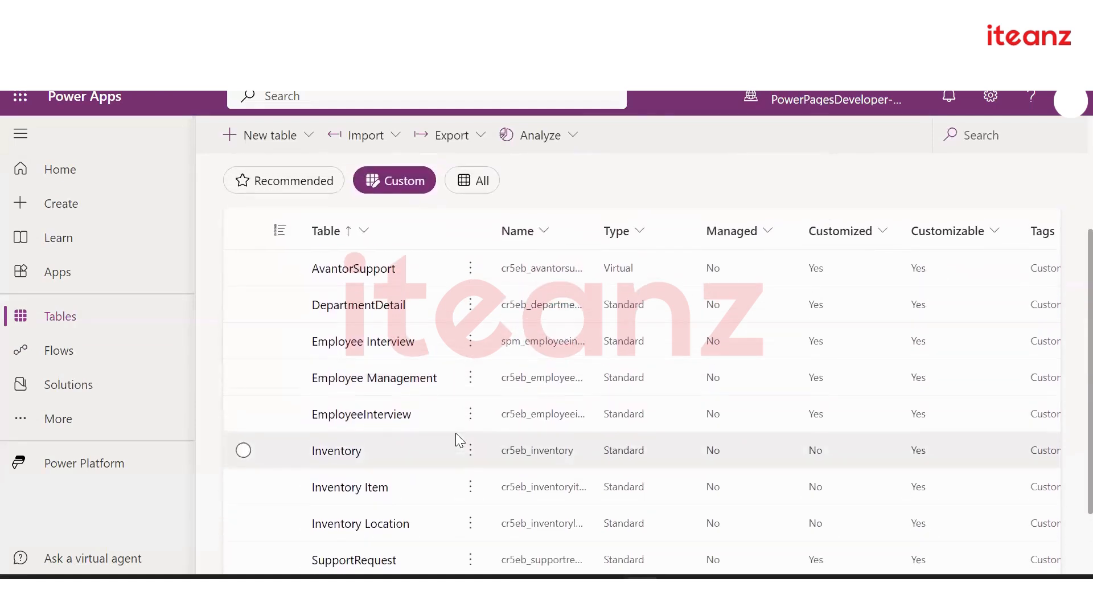
scroll(455, 433, "down", 1)
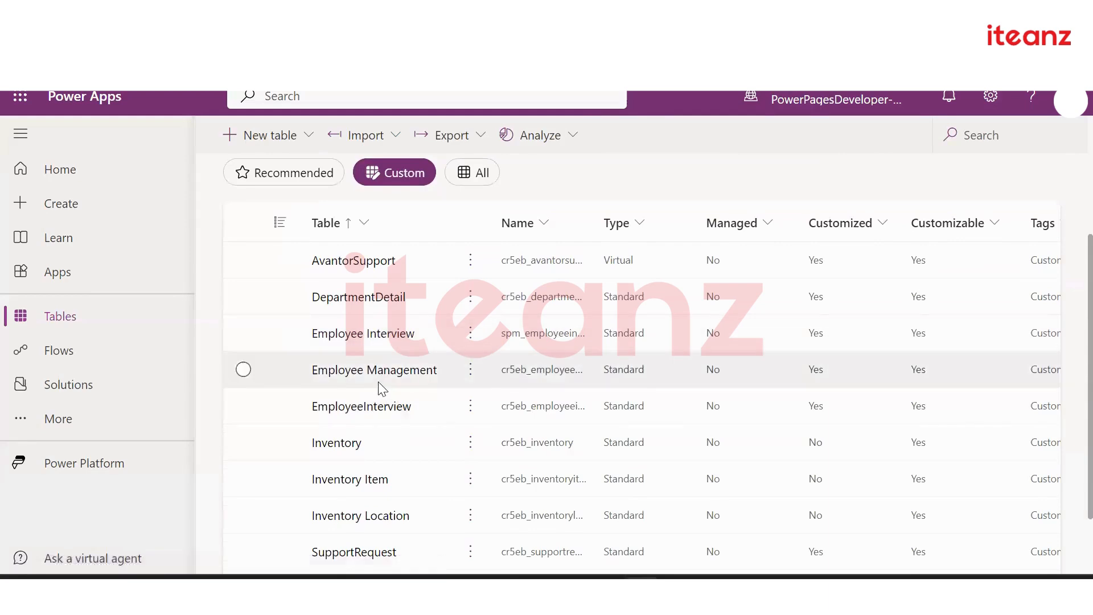
left_click(373, 373)
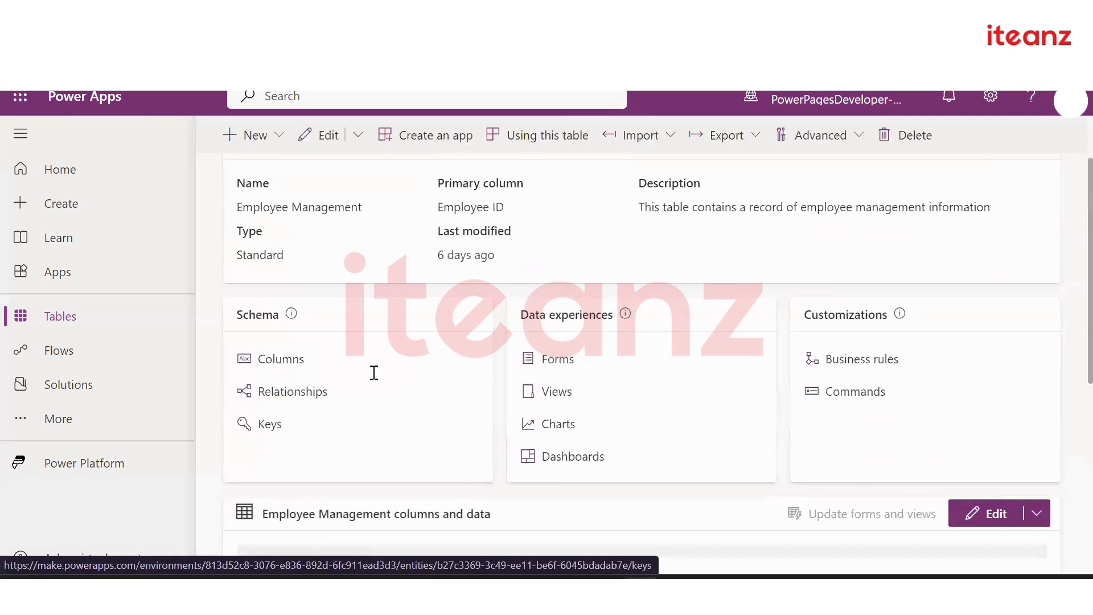
left_click(273, 448)
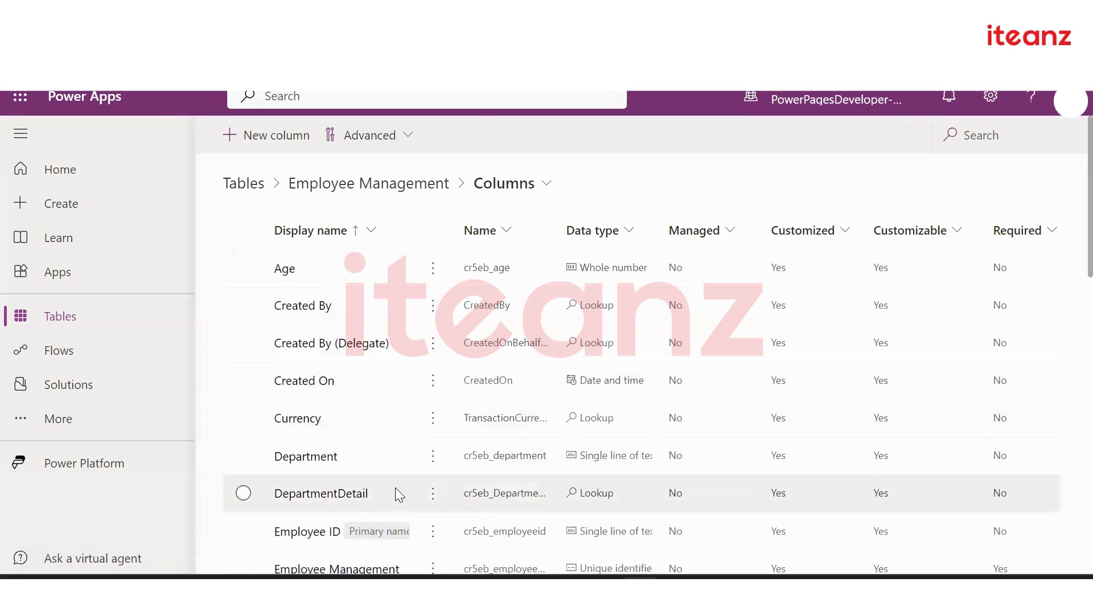
scroll(395, 424, "down", 2)
left_click(432, 407)
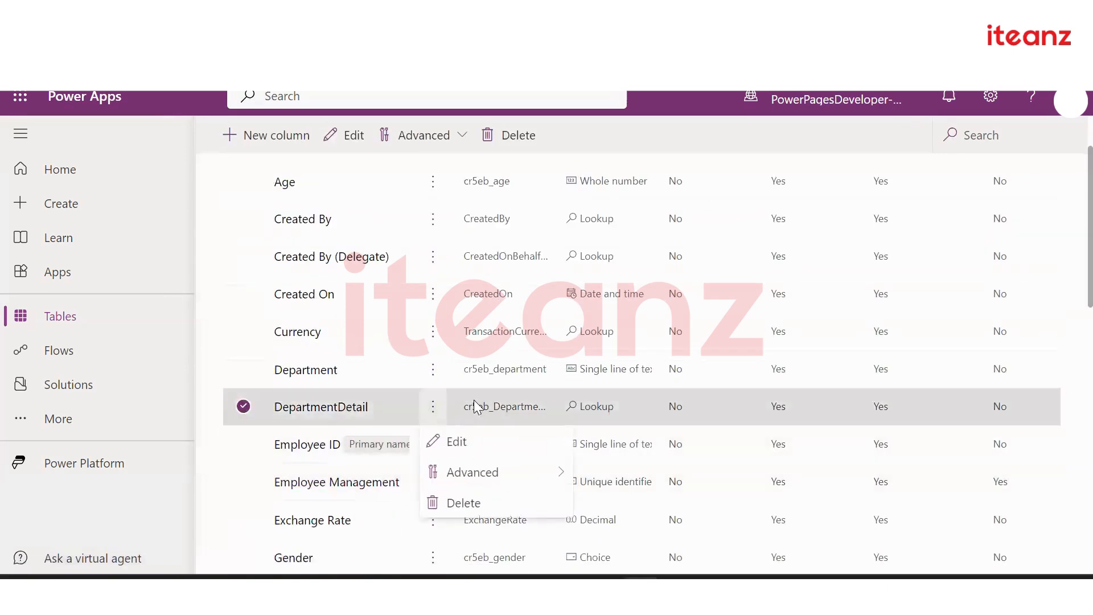
left_click(524, 515)
left_click(558, 391)
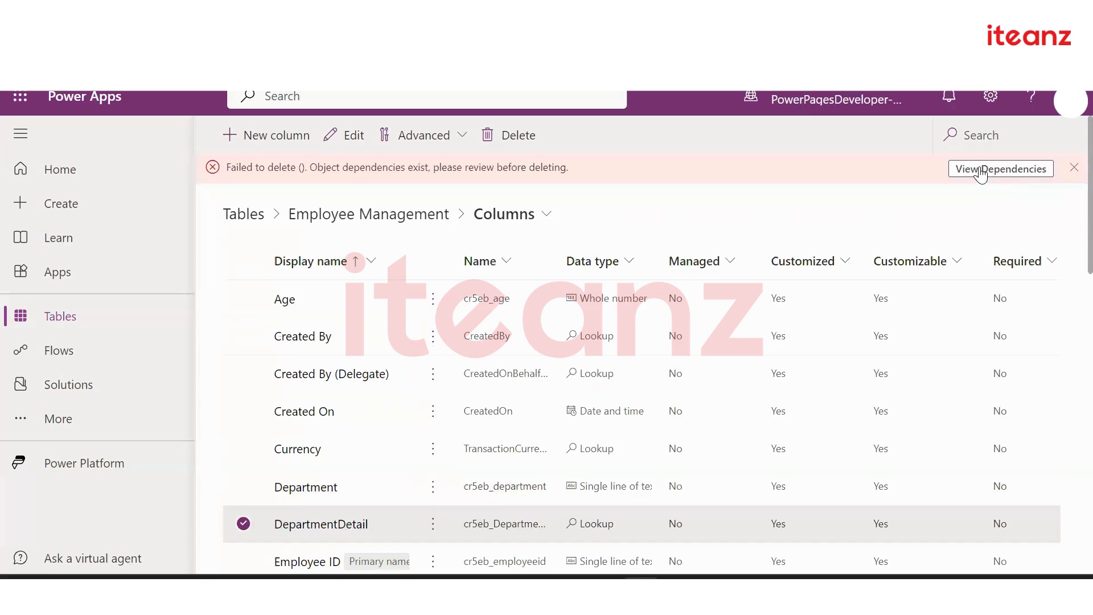
left_click(1074, 168)
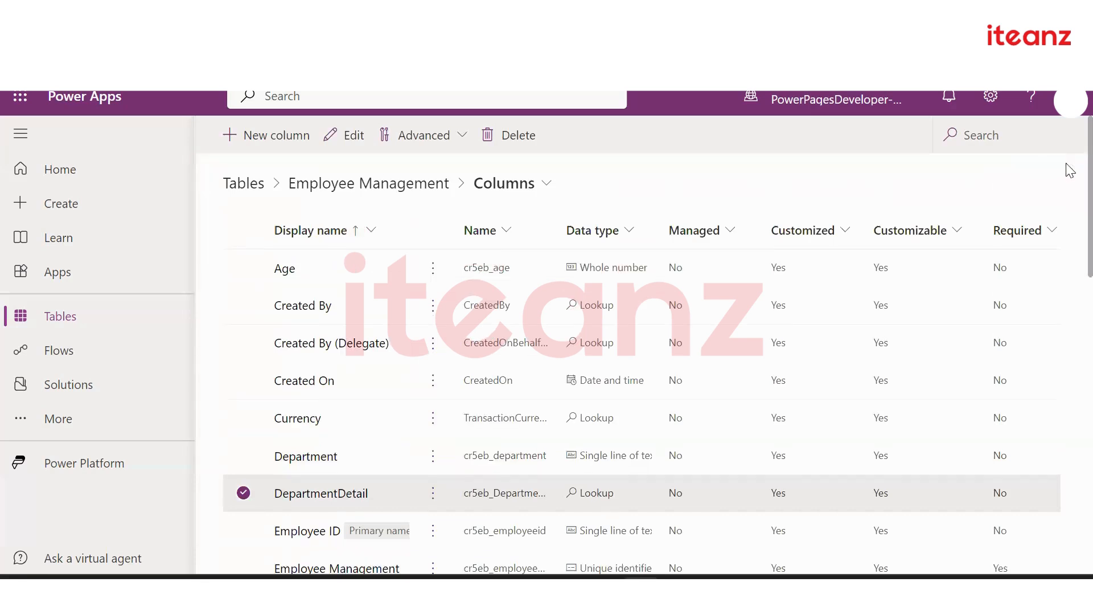
left_click(244, 493)
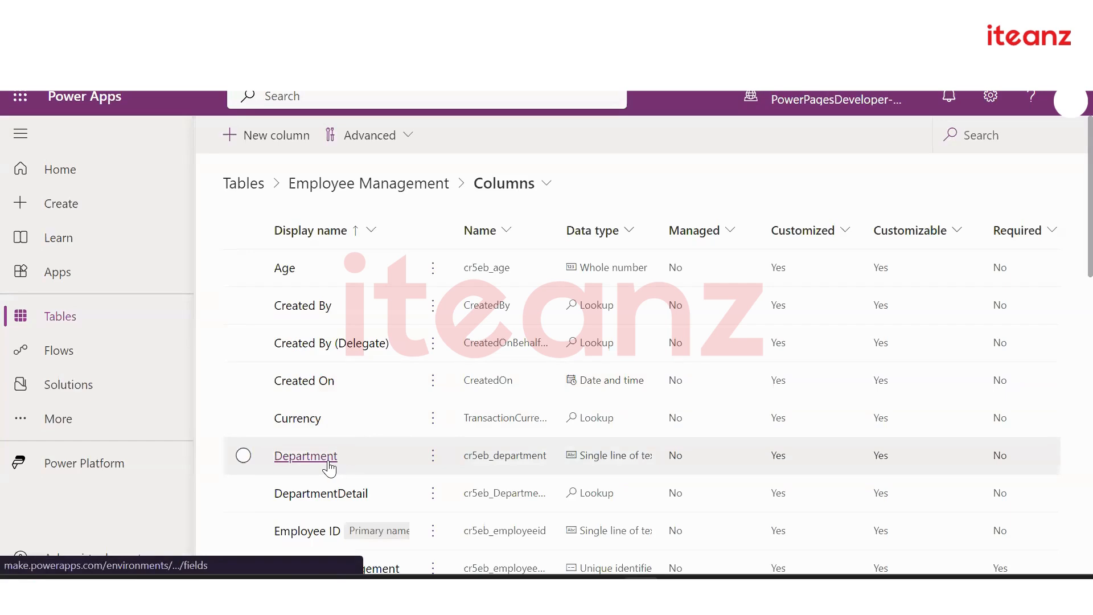
Start a new Employee Management column with the Lookup data type
left_click(264, 146)
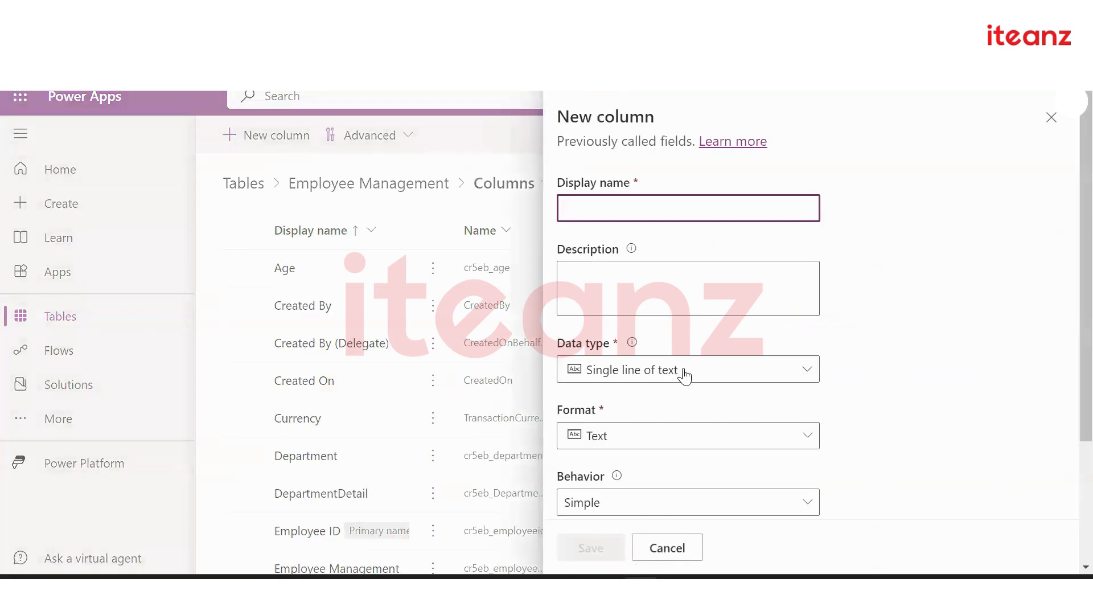
left_click(754, 371)
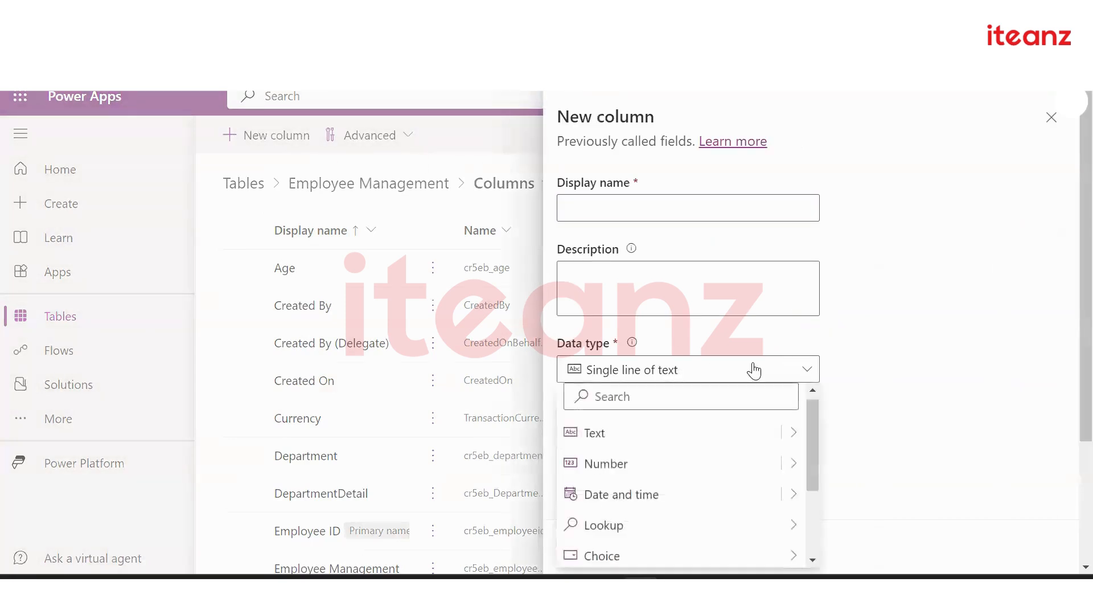
scroll(755, 371, "down", 2)
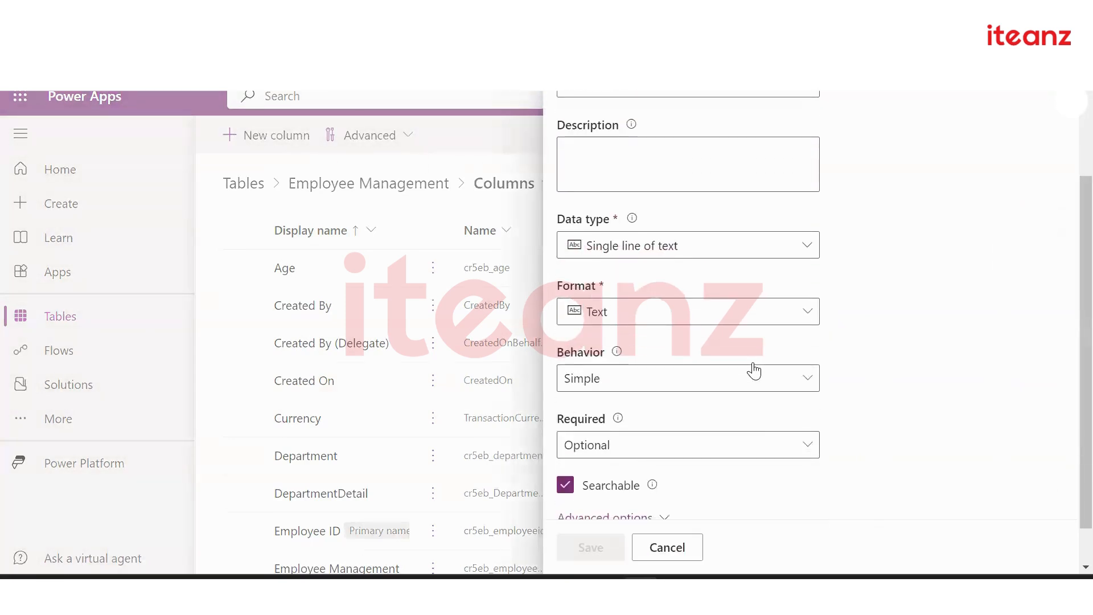
left_click(814, 249)
mouse_move(747, 405)
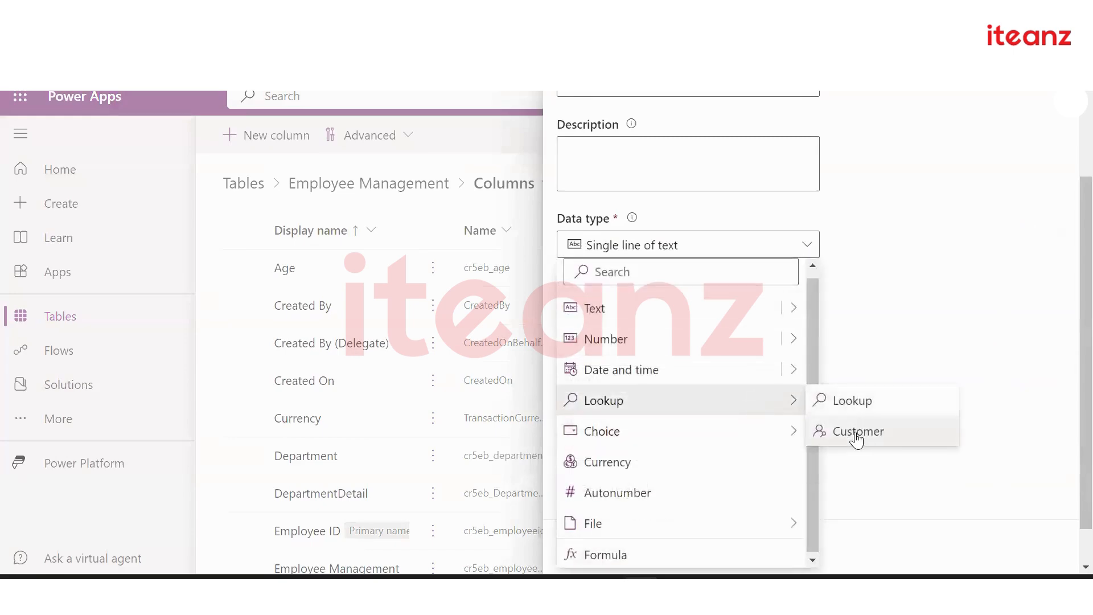
left_click(836, 408)
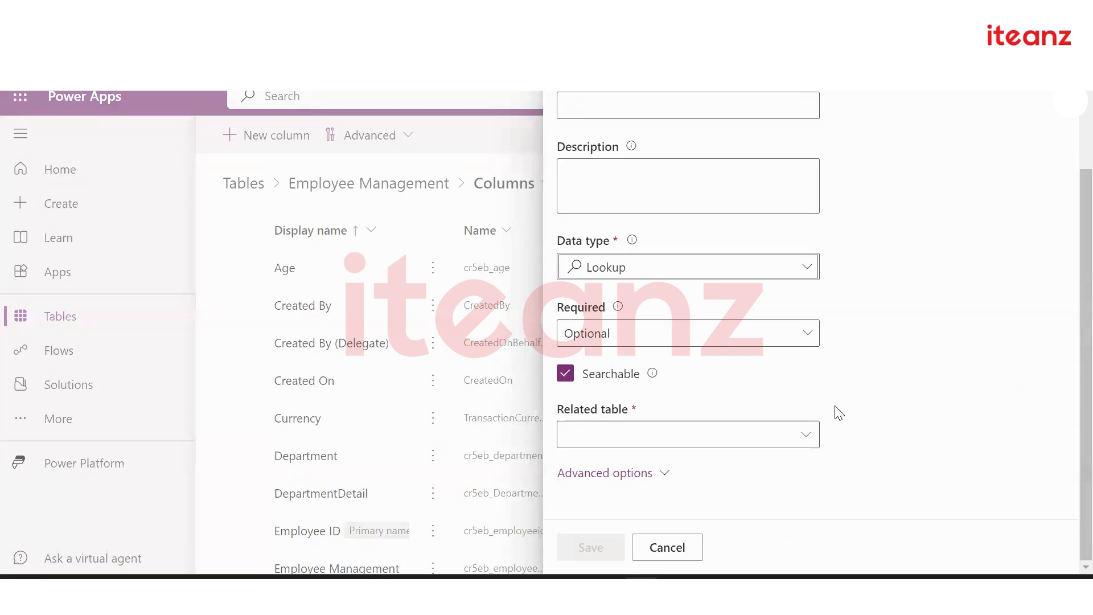
Choose DepartmentDetail as the related table and begin entering the display name
left_click(704, 438)
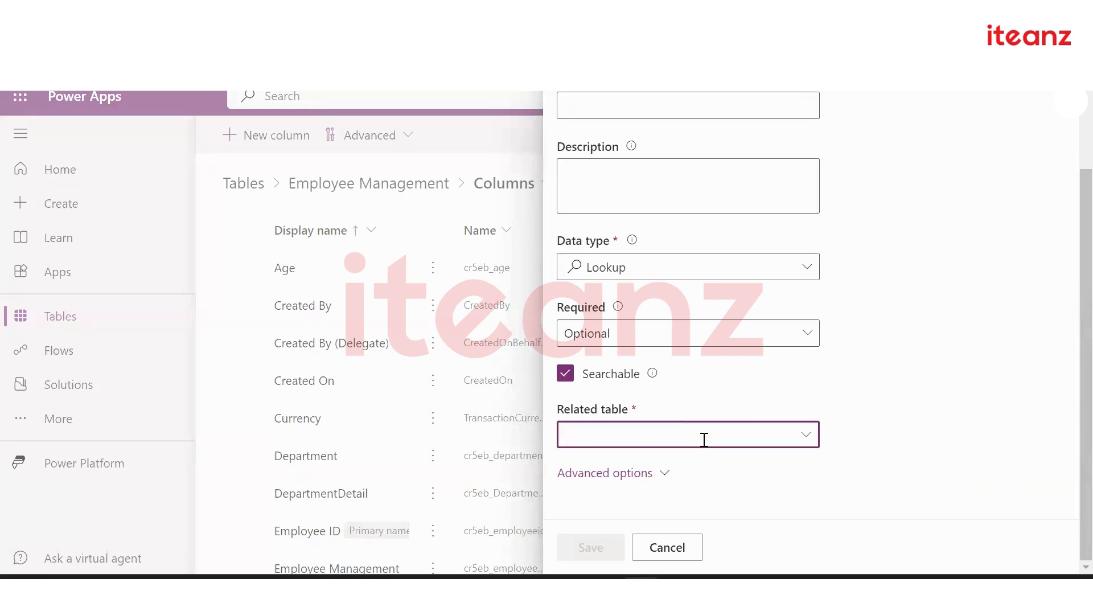
type("Department")
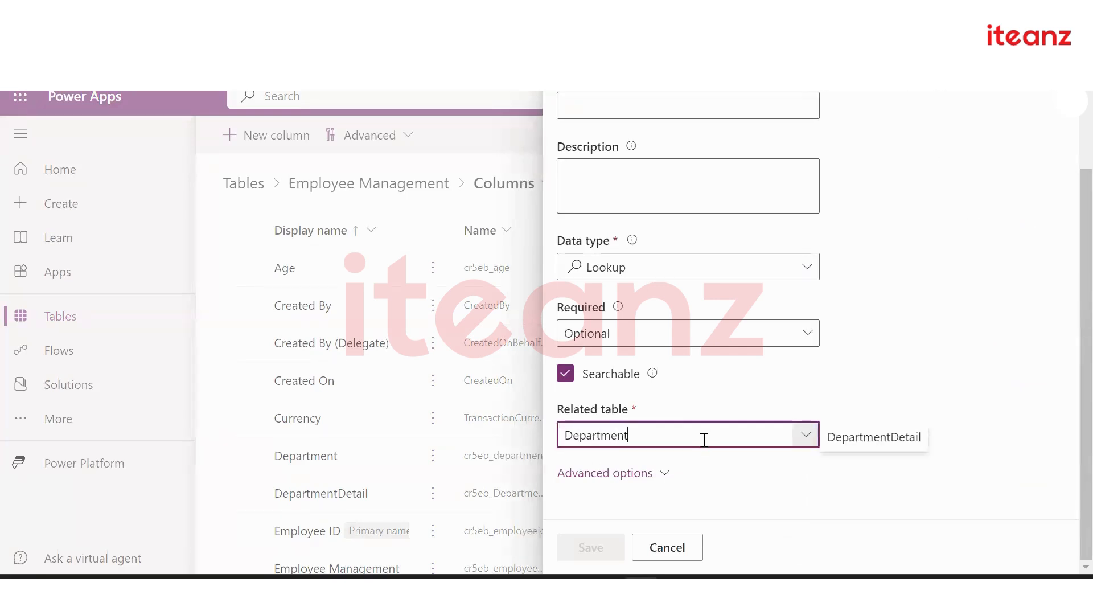
left_click(886, 443)
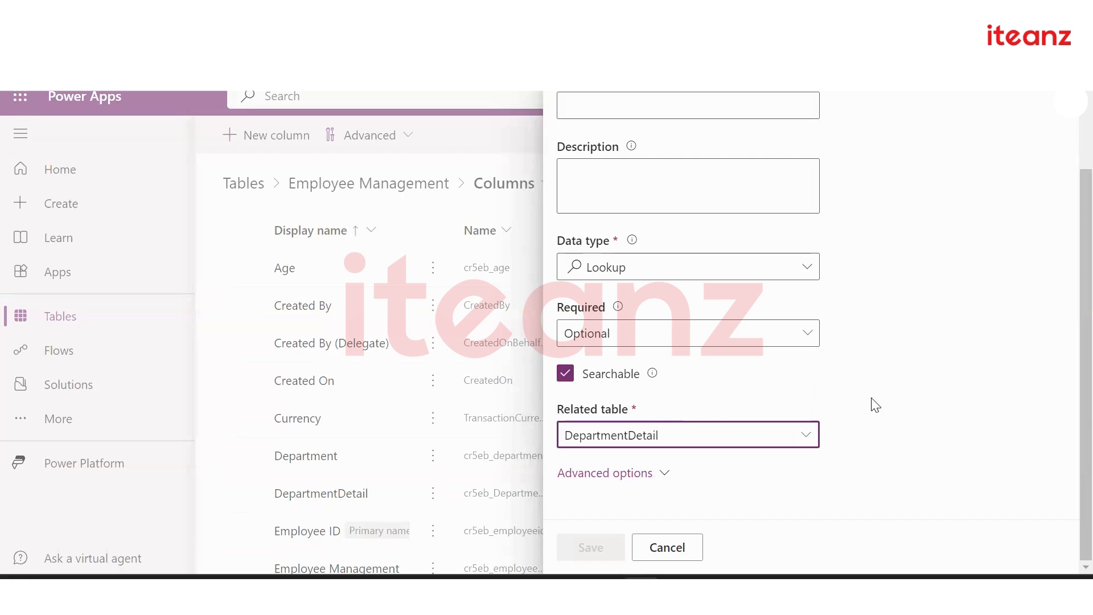
scroll(875, 405, "up", 2)
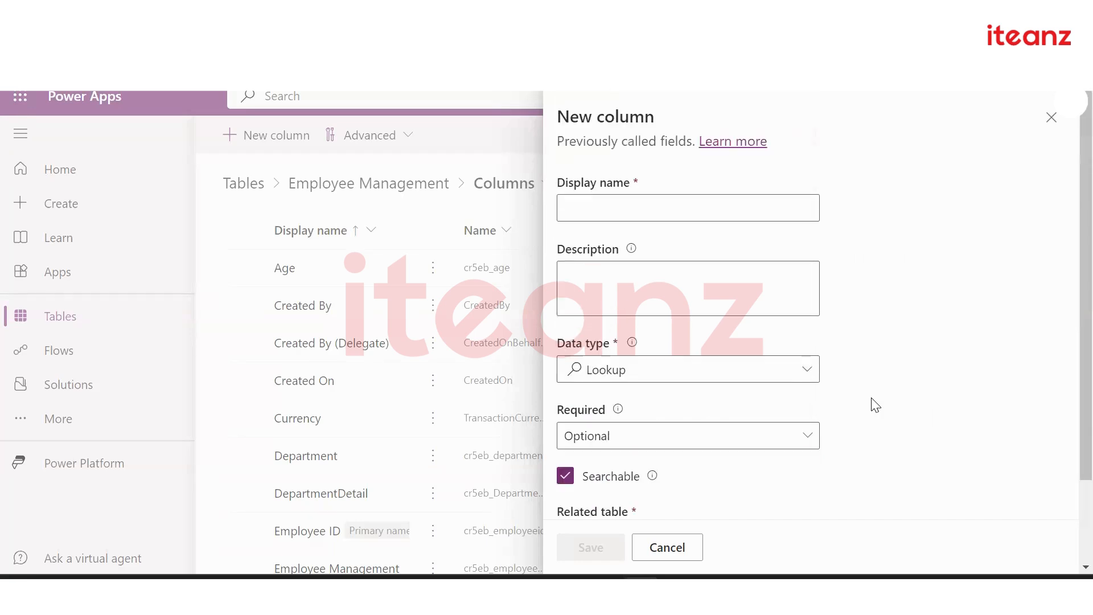
left_click(678, 215)
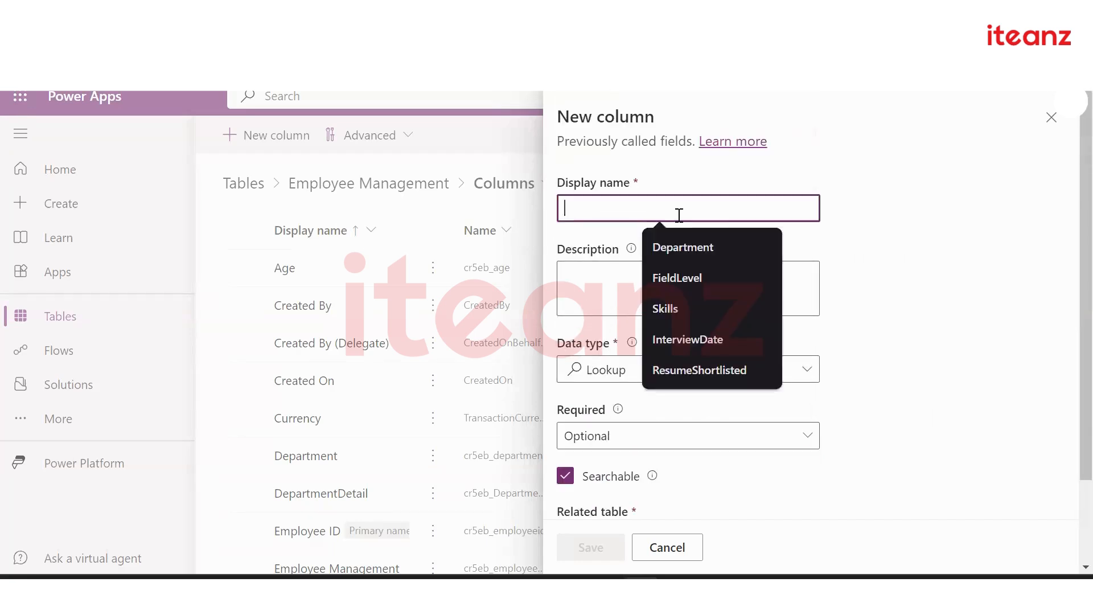
left_click(910, 304)
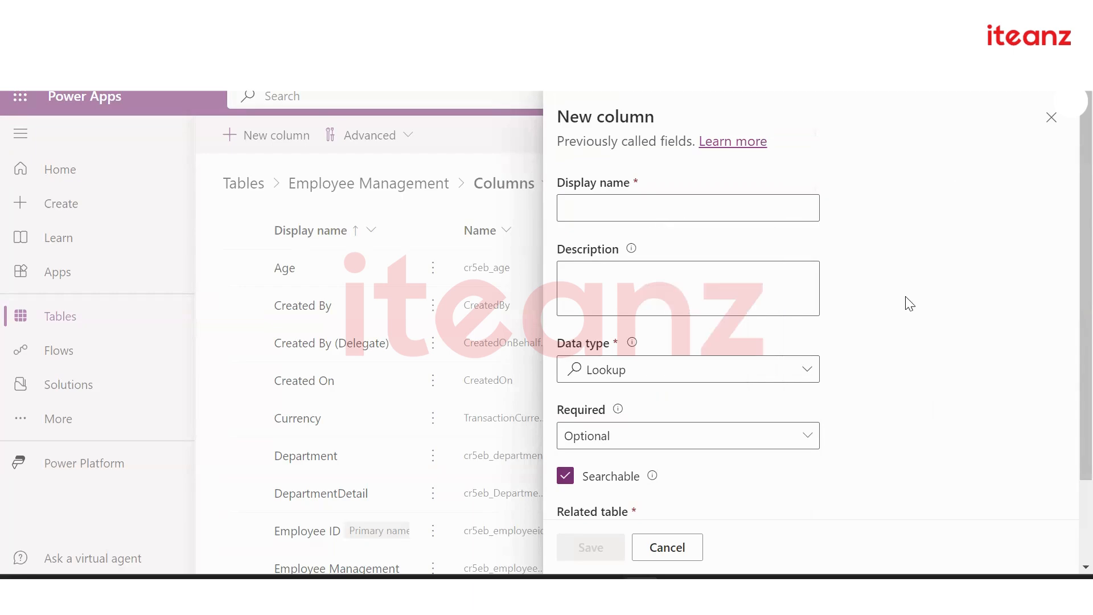
scroll(910, 304, "down", 2)
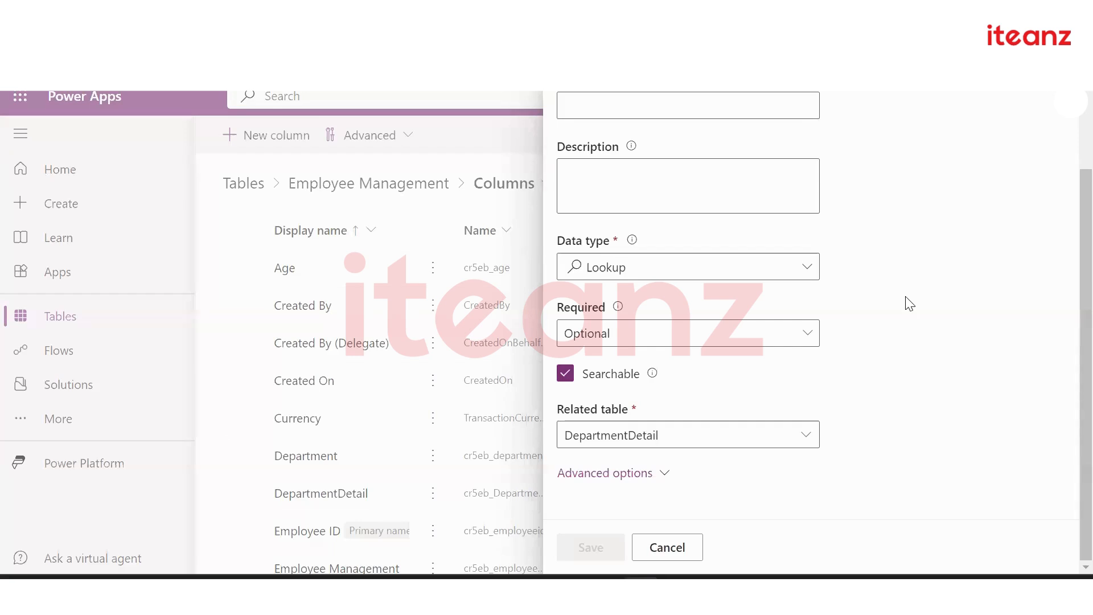
scroll(909, 303, "up", 3)
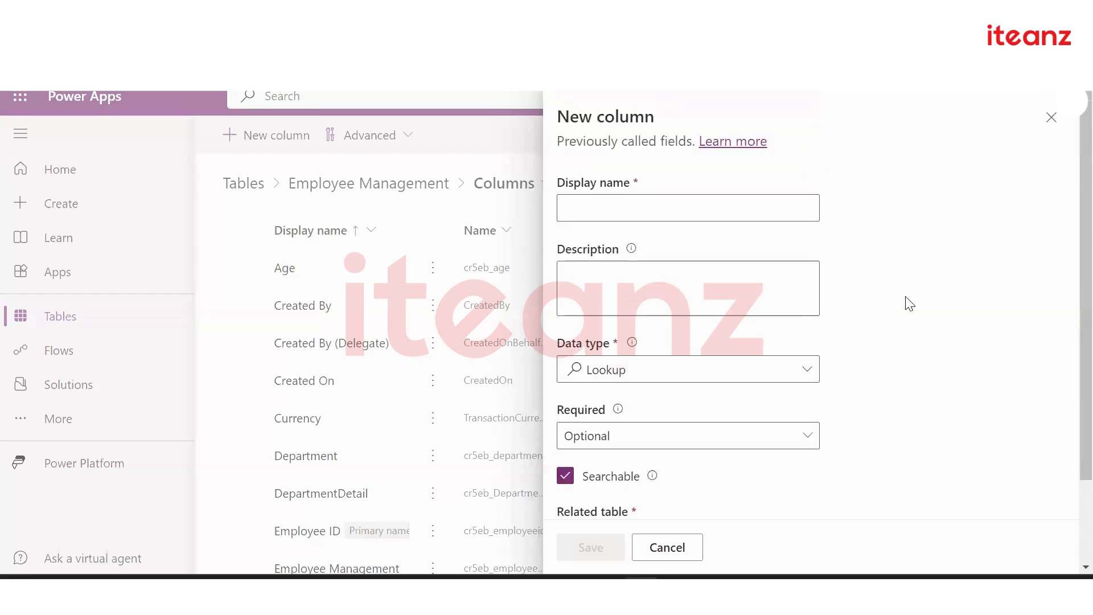
scroll(909, 303, "down", 2)
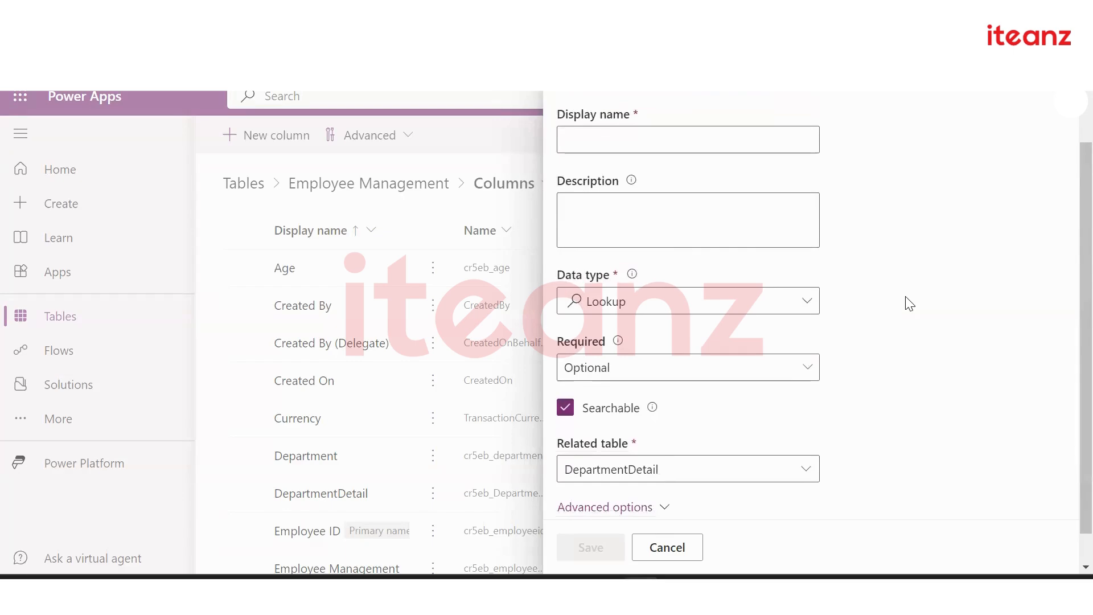
scroll(909, 303, "up", 2)
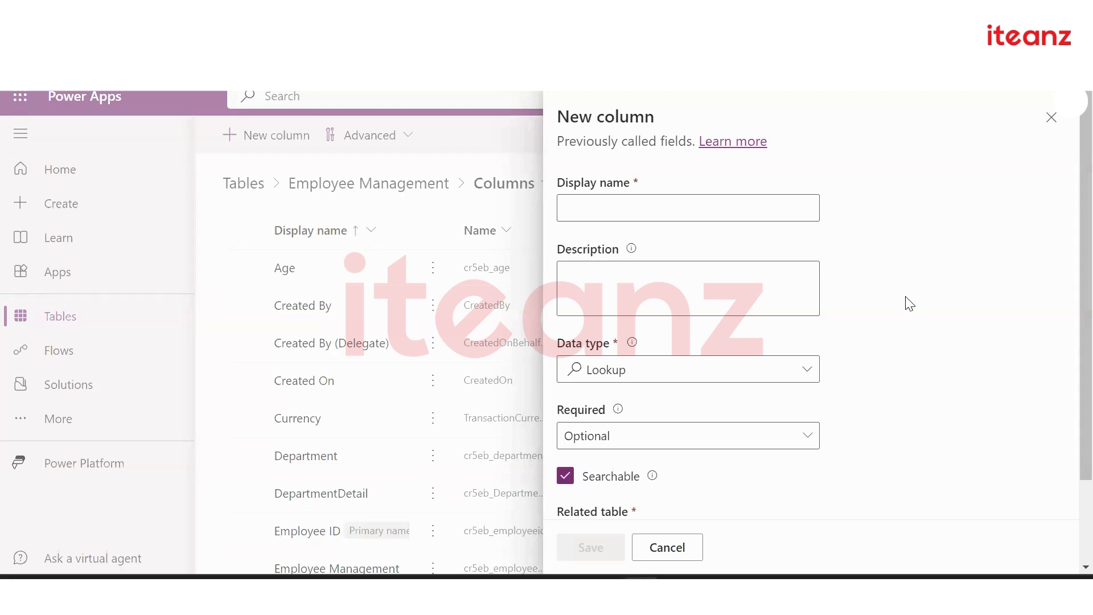
scroll(909, 304, "down", 3)
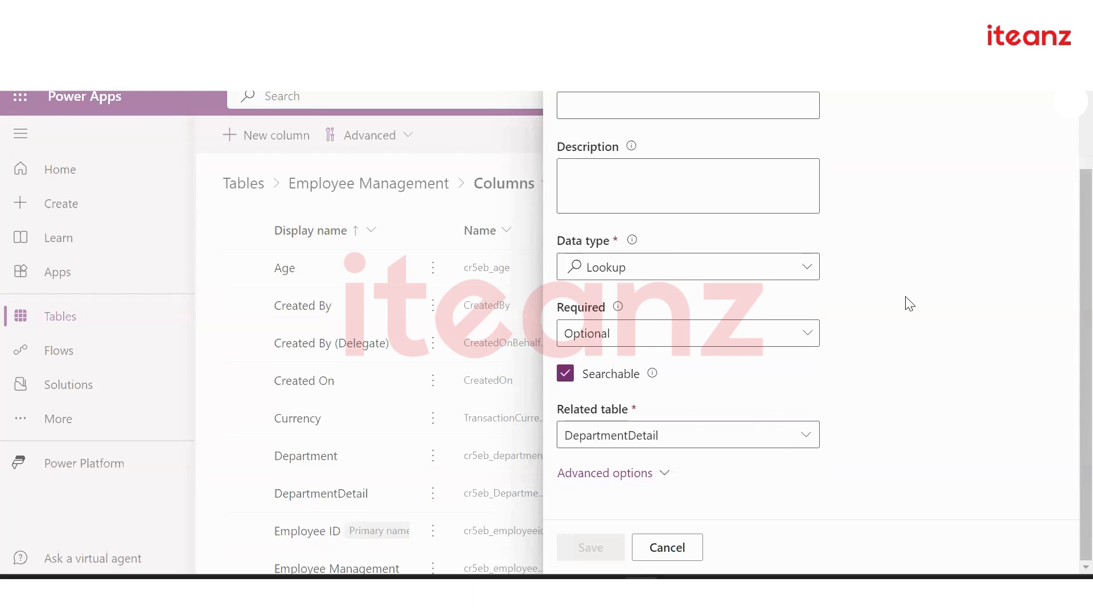
scroll(910, 304, "up", 3)
scroll(910, 303, "down", 3)
Discard the unfinished lookup column and return to the Employee Management table overview
scroll(925, 310, "up", 3)
left_click(1051, 117)
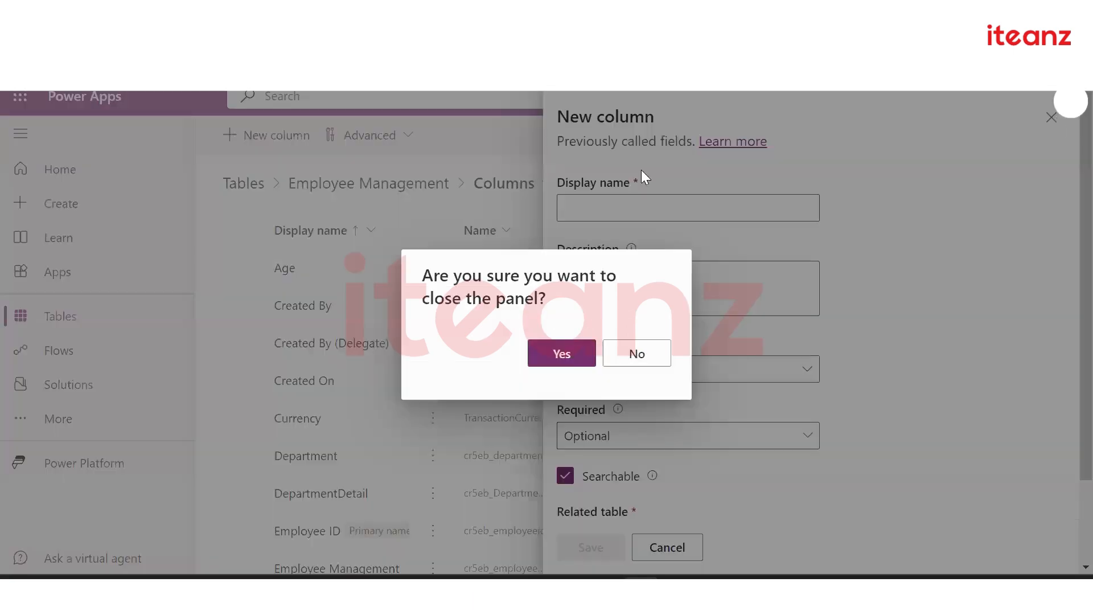
left_click(551, 355)
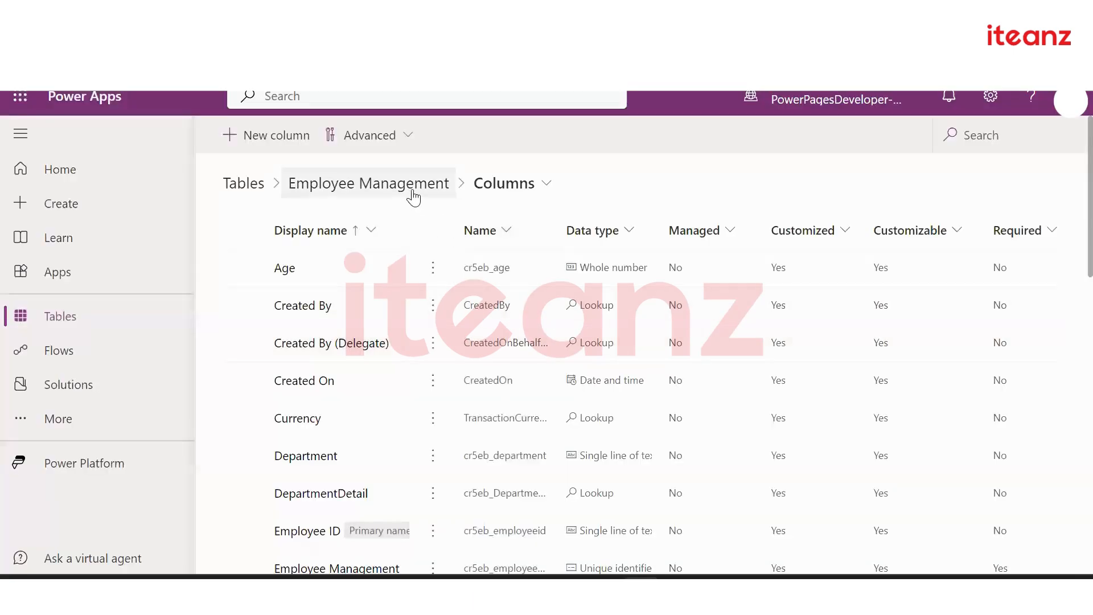
left_click(414, 193)
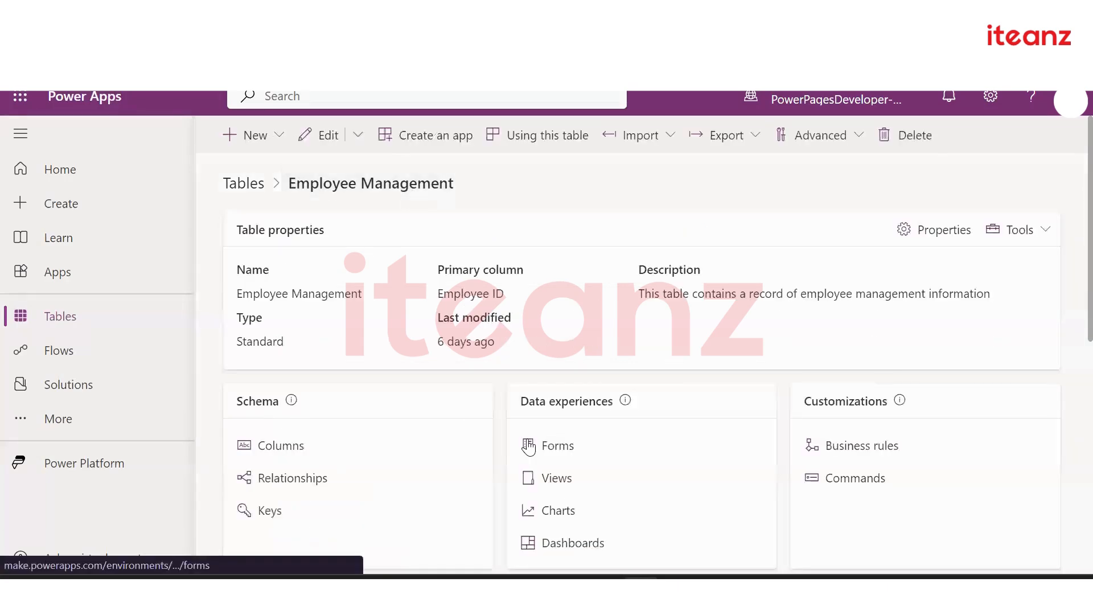
scroll(527, 444, "down", 2)
Review Employee Management's relationships, including many-to-one DepartmentDetail, then open the New relationship options
left_click(291, 349)
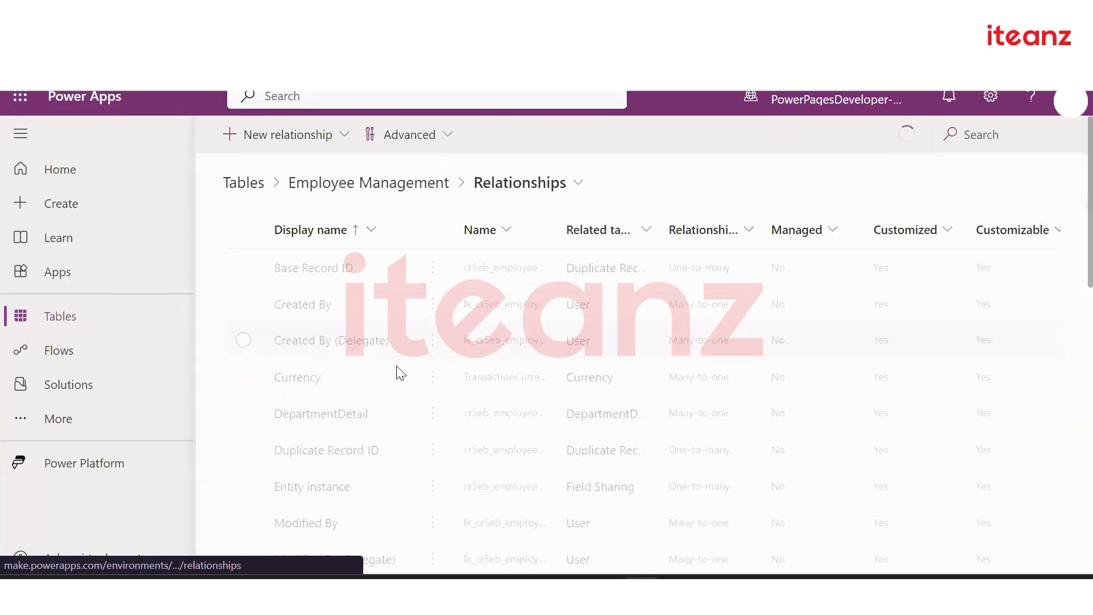
scroll(458, 399, "down", 5)
scroll(459, 396, "down", 3)
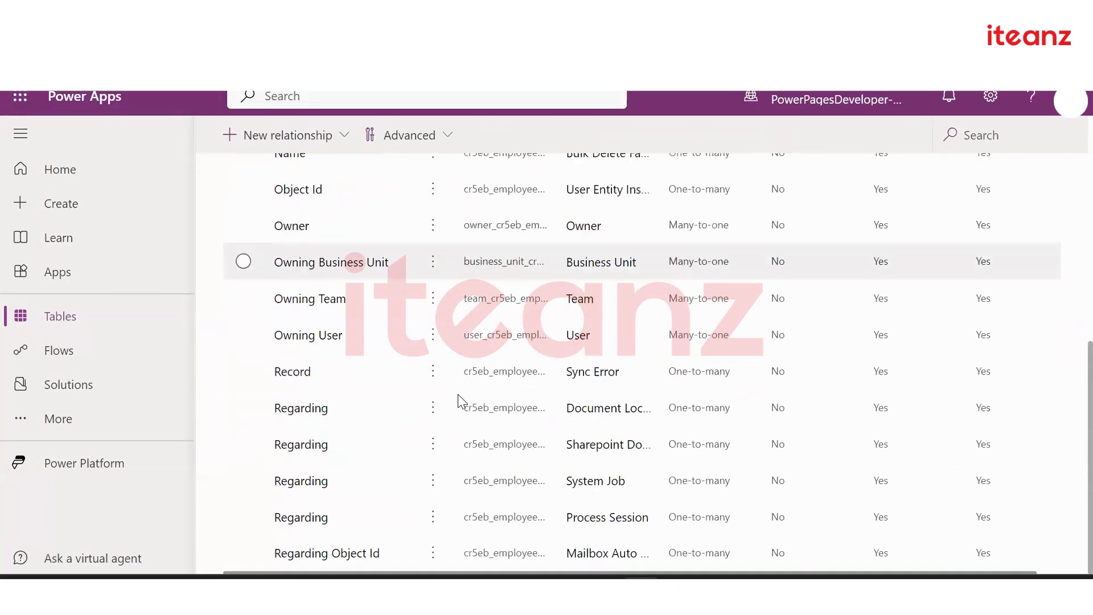
scroll(459, 396, "up", 4)
scroll(457, 394, "up", 4)
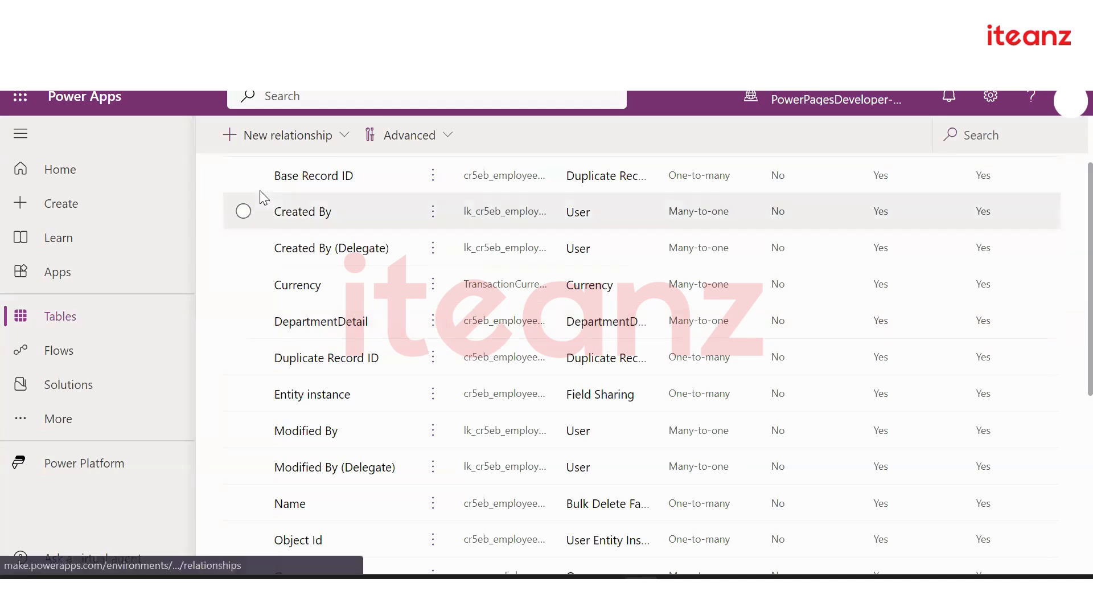
left_click(263, 139)
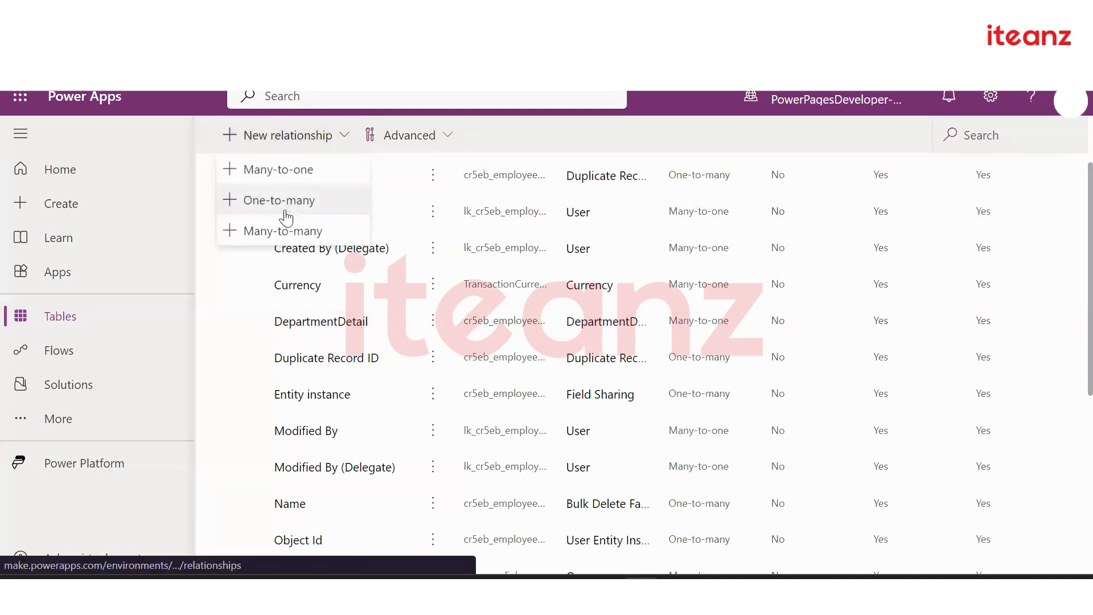
left_click(279, 170)
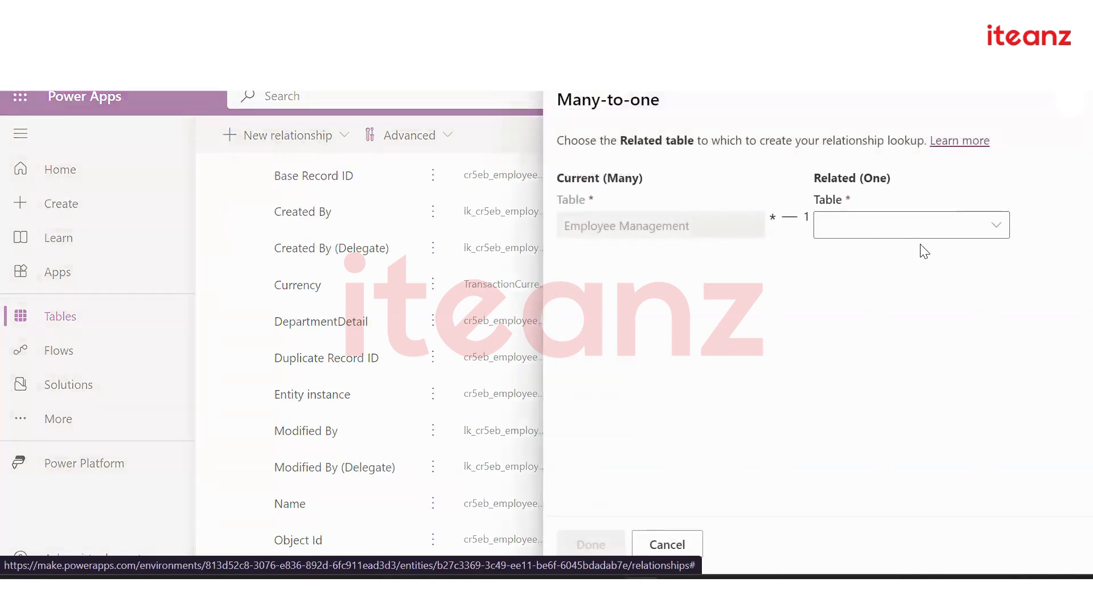
left_click(915, 231)
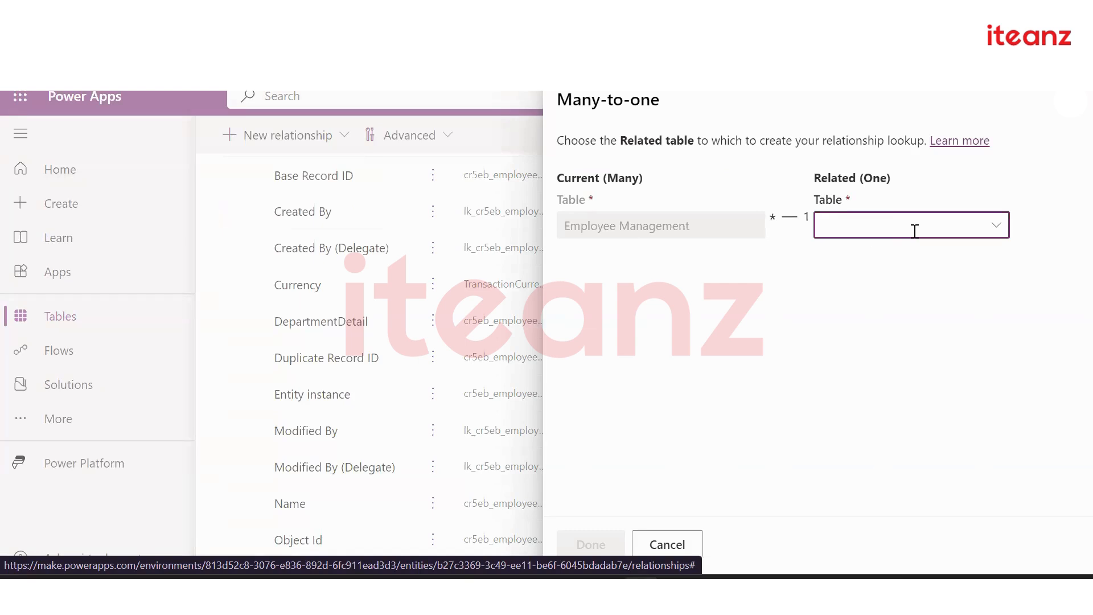
left_click(1070, 101)
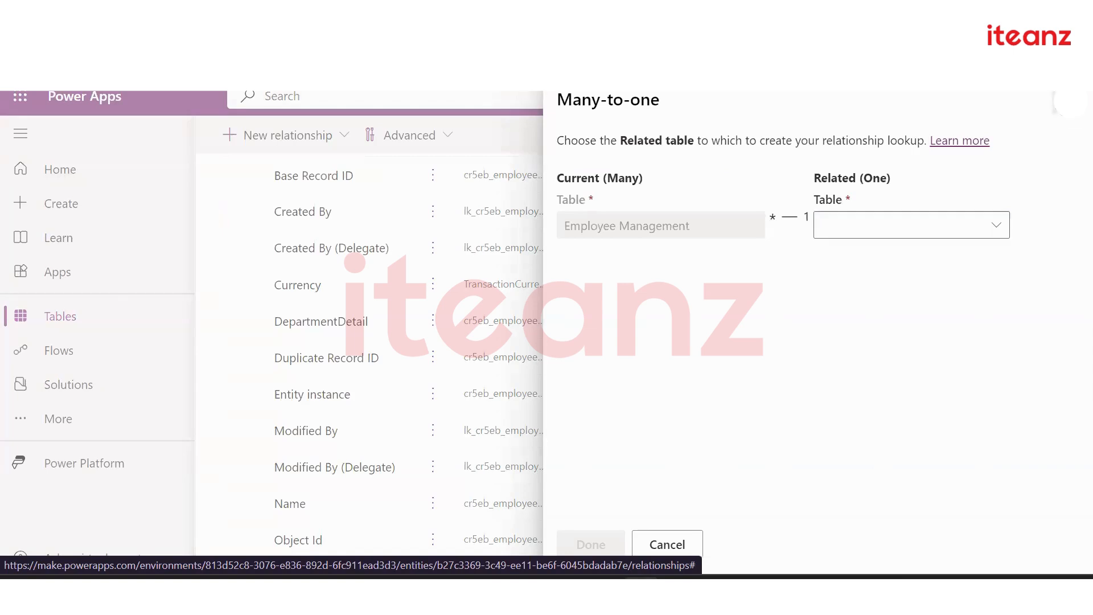
scroll(497, 196, "up", 2)
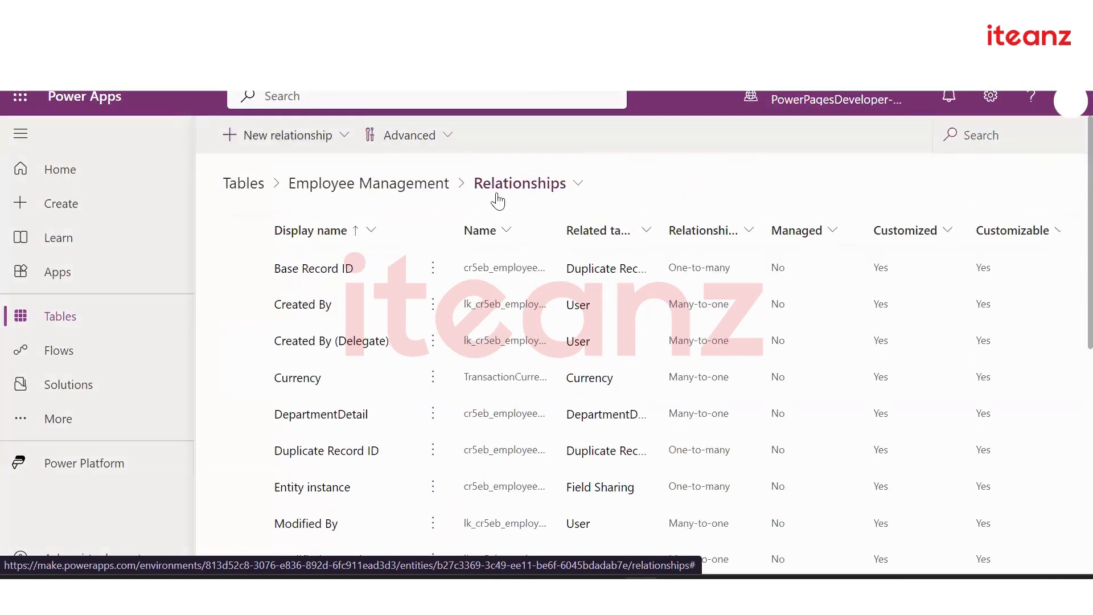
Open Support Request Management in the app designer, briefly visiting the Employee Interview form
left_click(431, 186)
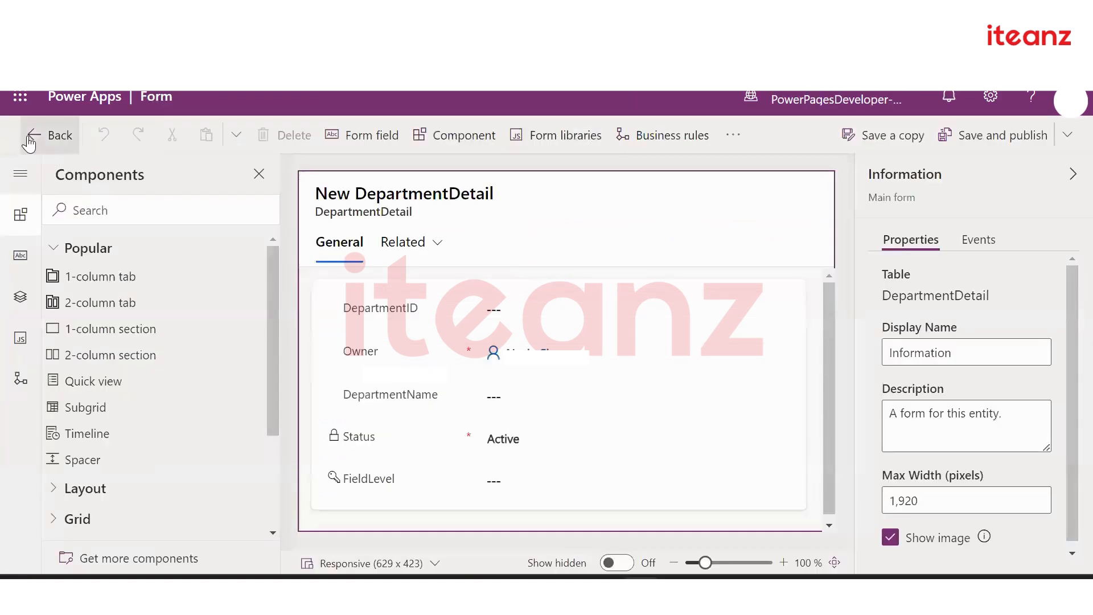
left_click(40, 141)
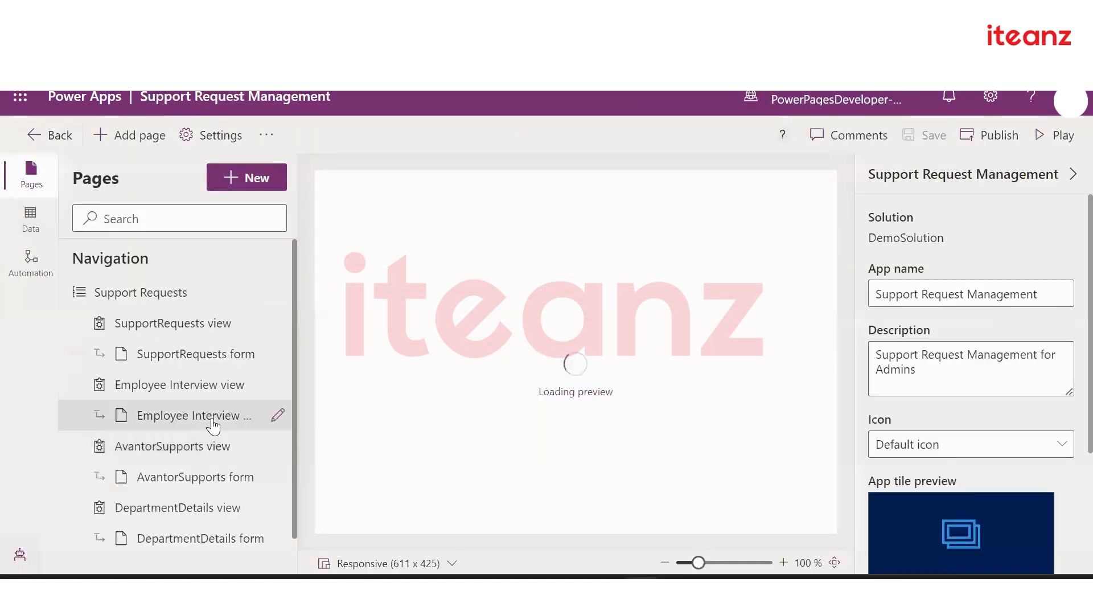
left_click(214, 424)
left_click(278, 415)
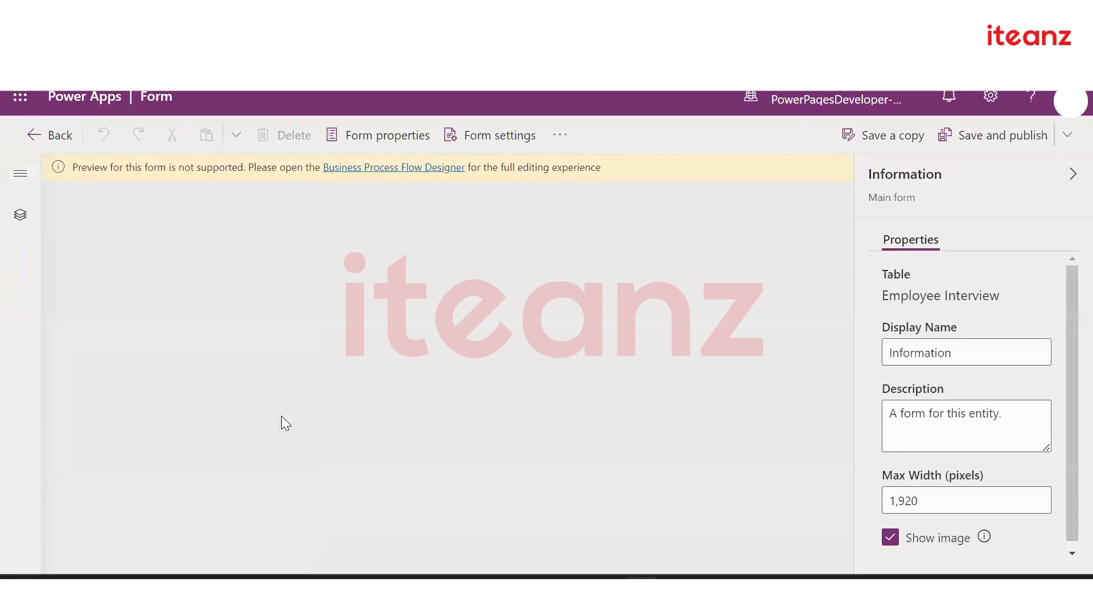
left_click(51, 139)
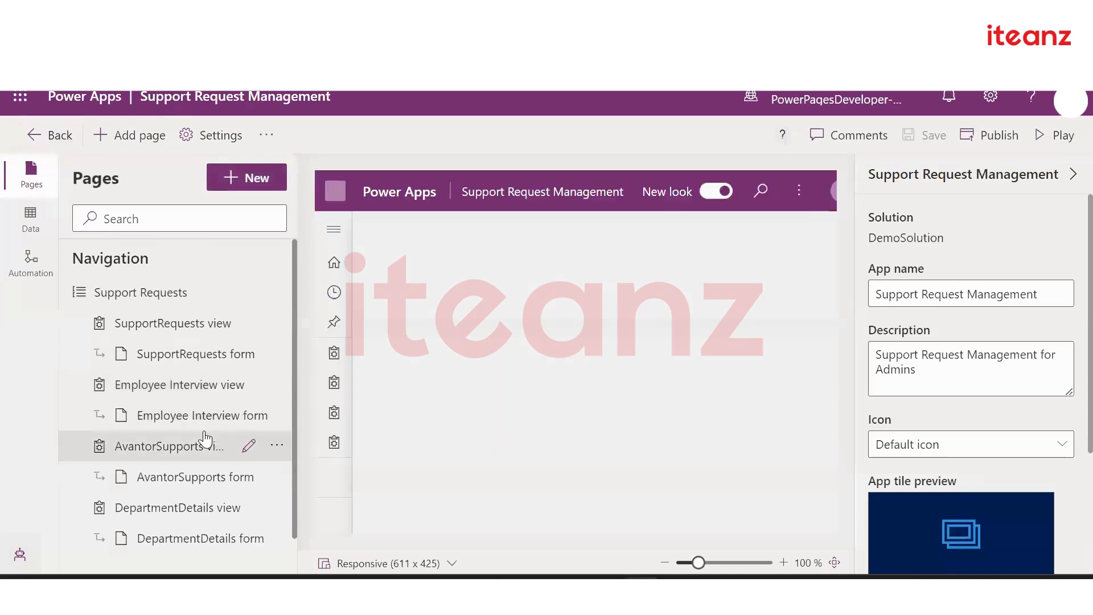
scroll(208, 438, "down", 1)
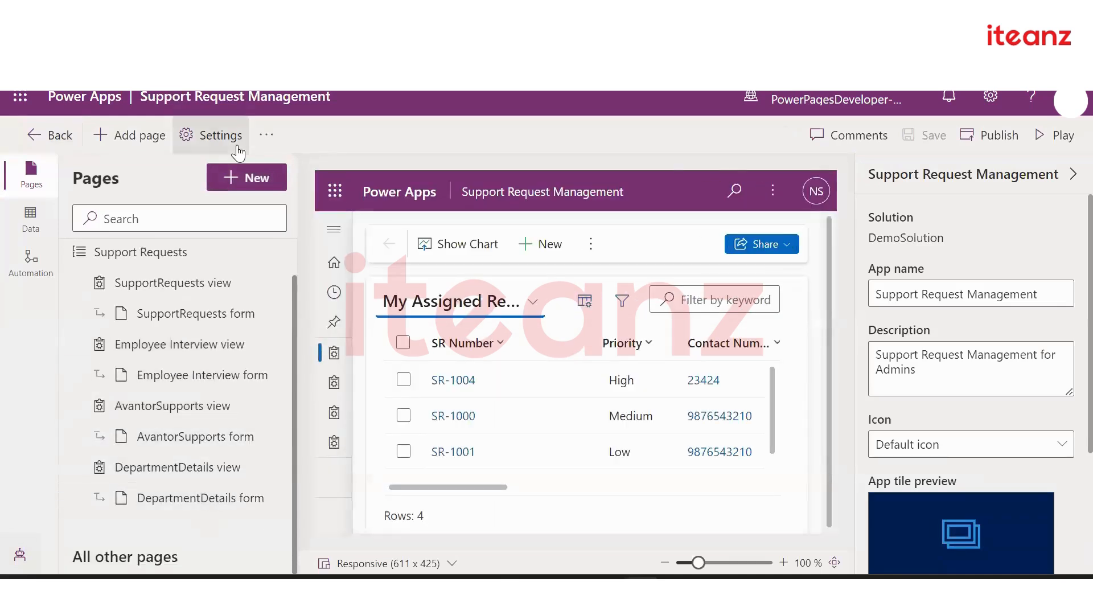
Add Employee Management as a Dataverse table page and preview its form page
left_click(235, 180)
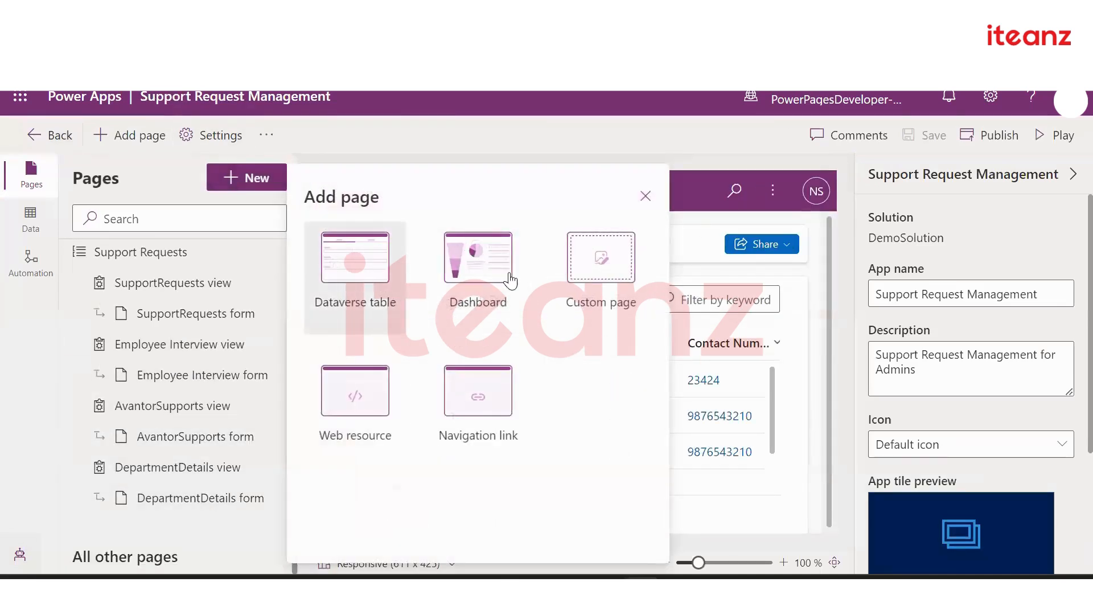
left_click(381, 282)
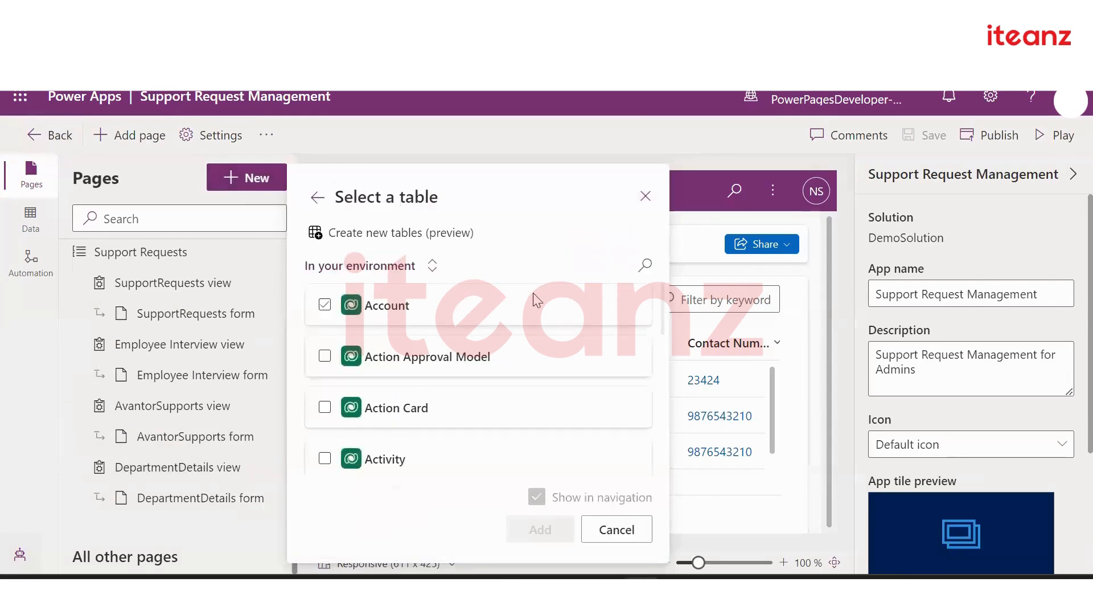
left_click(645, 265)
type("Employee")
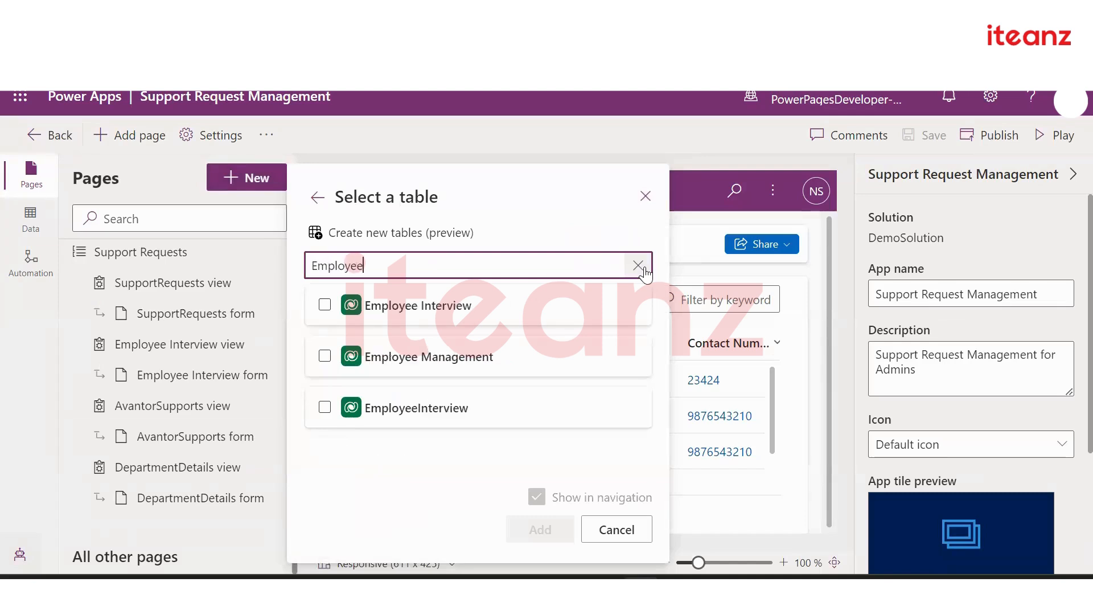
left_click(536, 313)
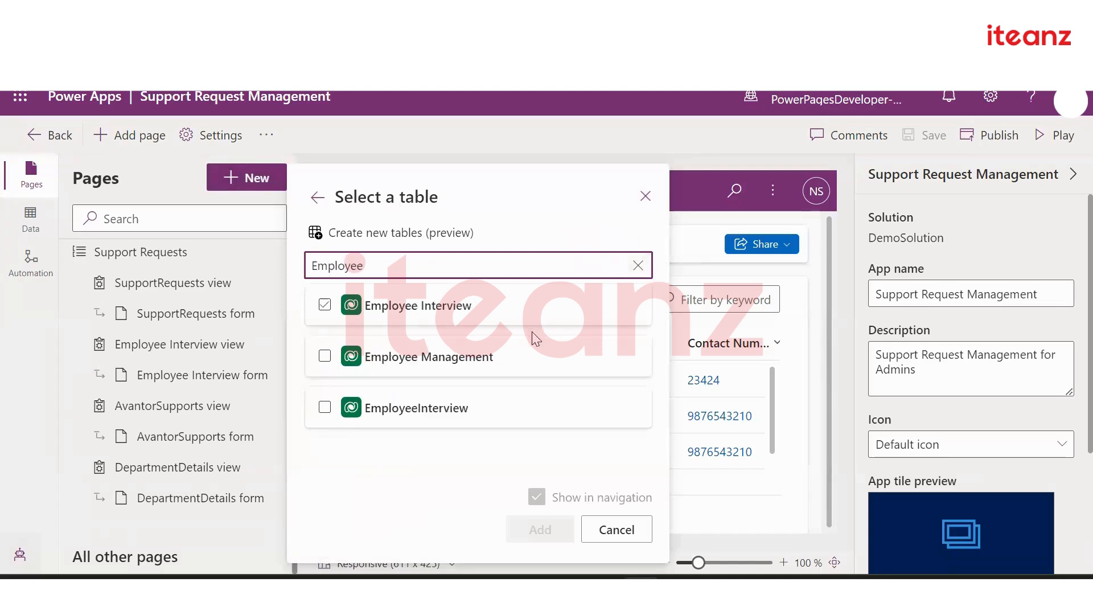
left_click(325, 356)
left_click(537, 529)
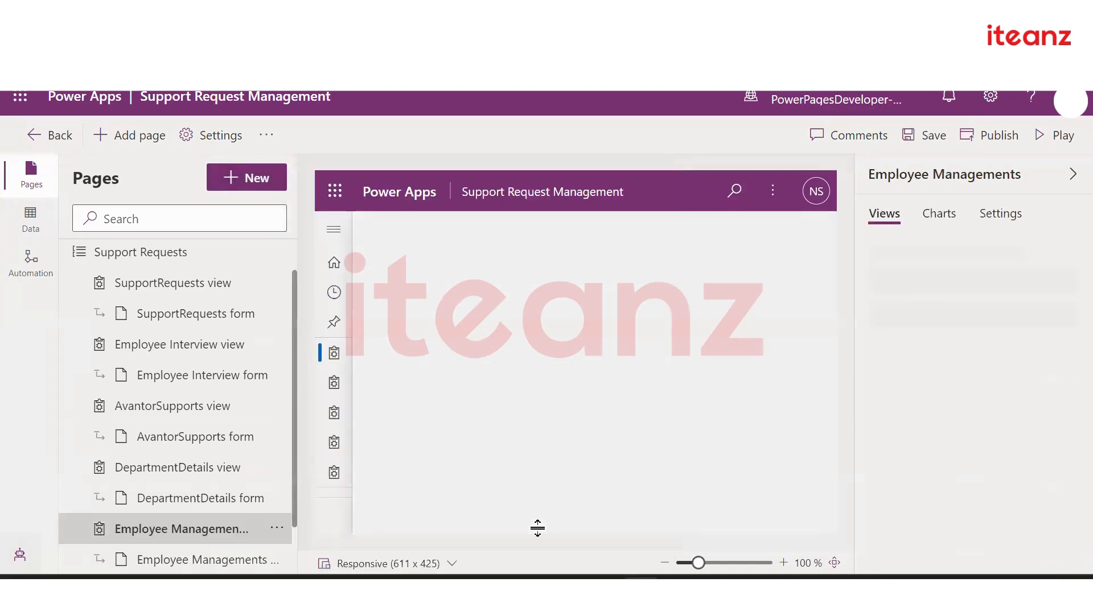
left_click(218, 499)
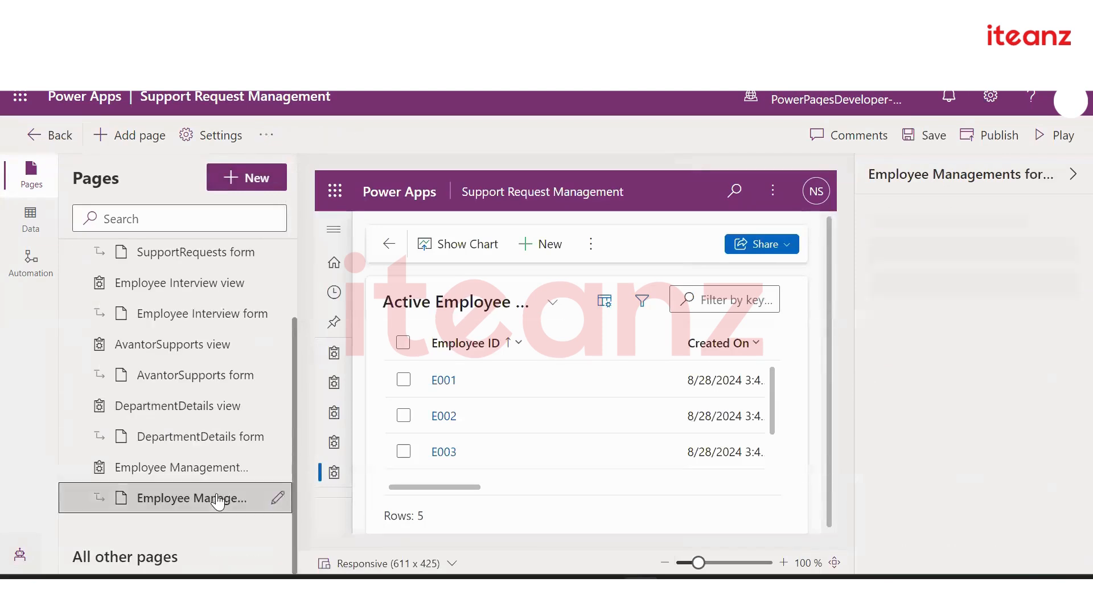
Save the app changes and open the Employee Management Information main form in the form designer
left_click(279, 499)
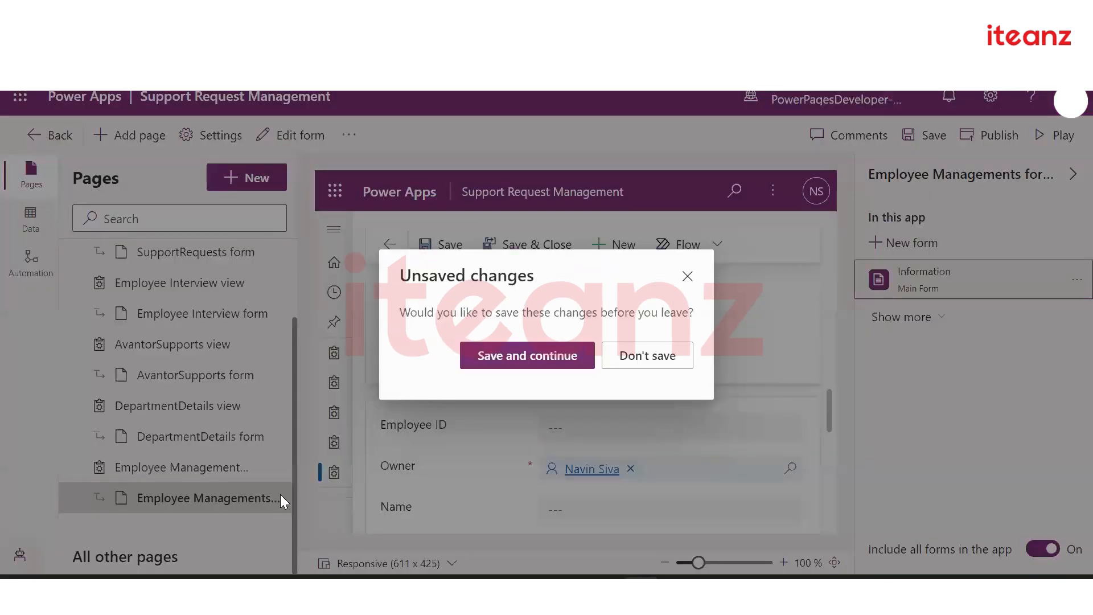
left_click(525, 359)
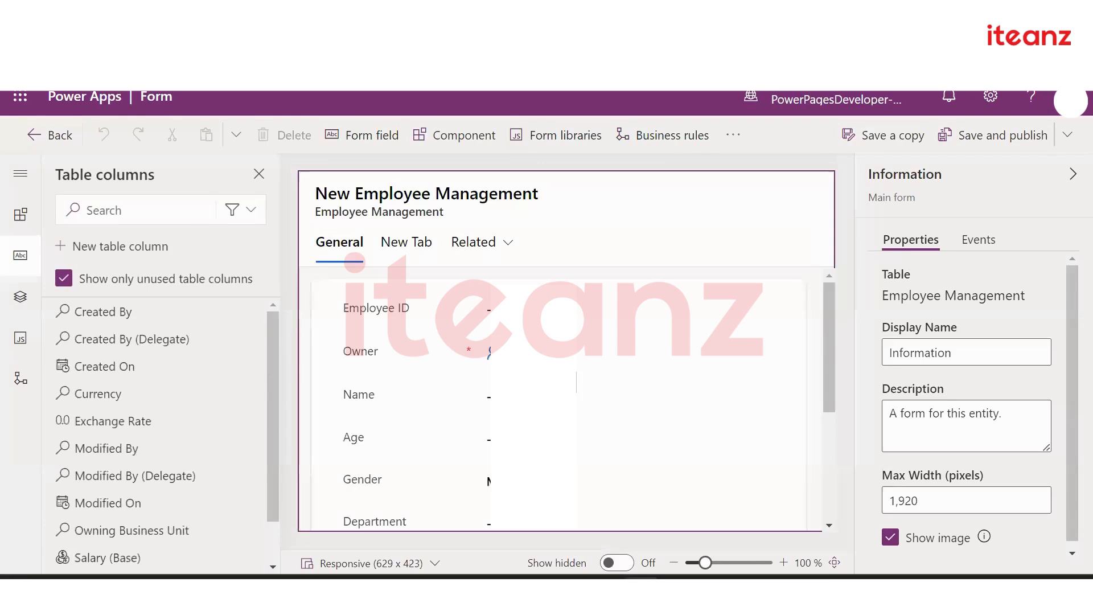
scroll(561, 398, "down", 4)
scroll(561, 398, "up", 4)
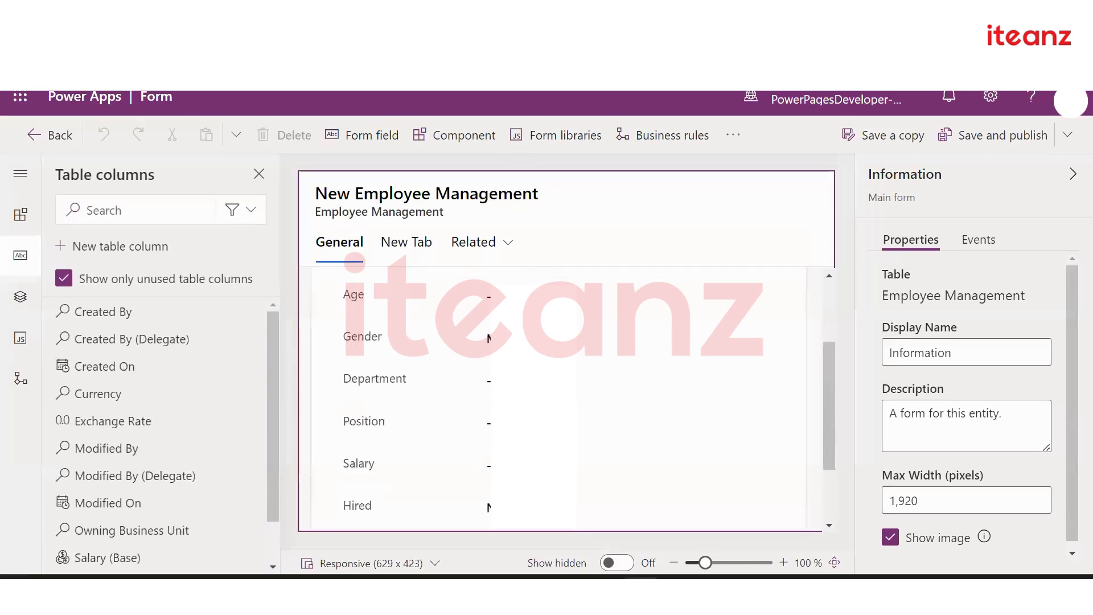
Go to the form's New Tab, select the DepartmentDetail lookup field, then its parent section
left_click(397, 242)
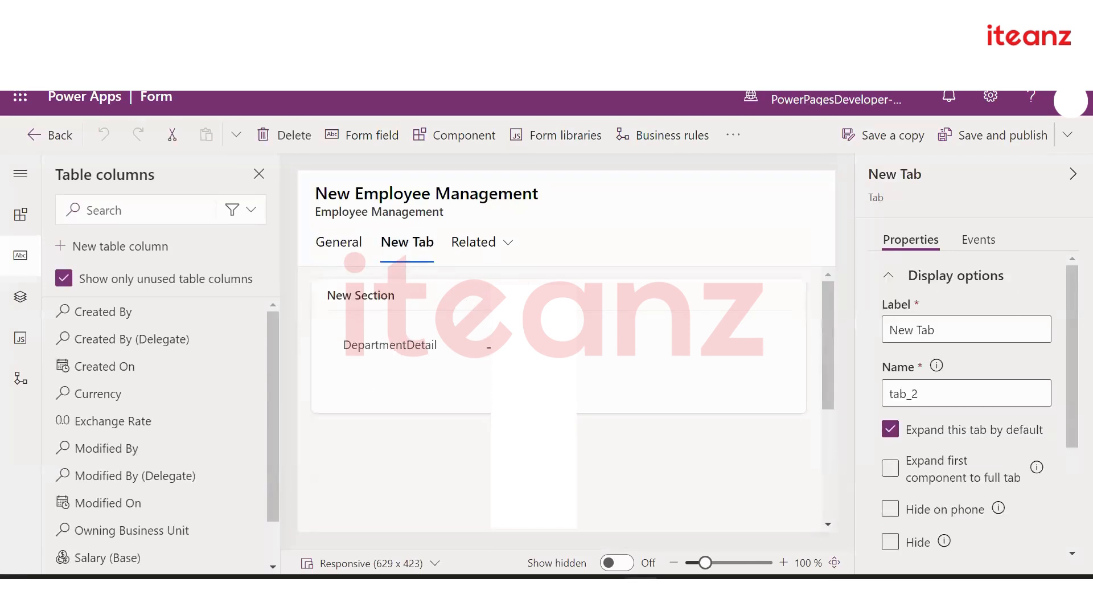
left_click(452, 355)
key("Delete")
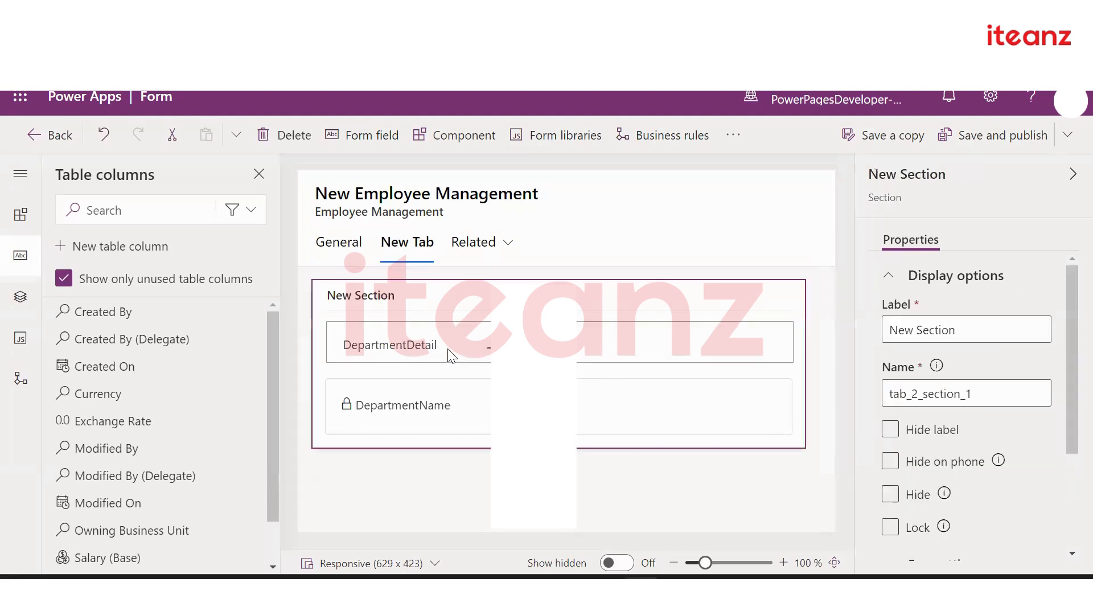
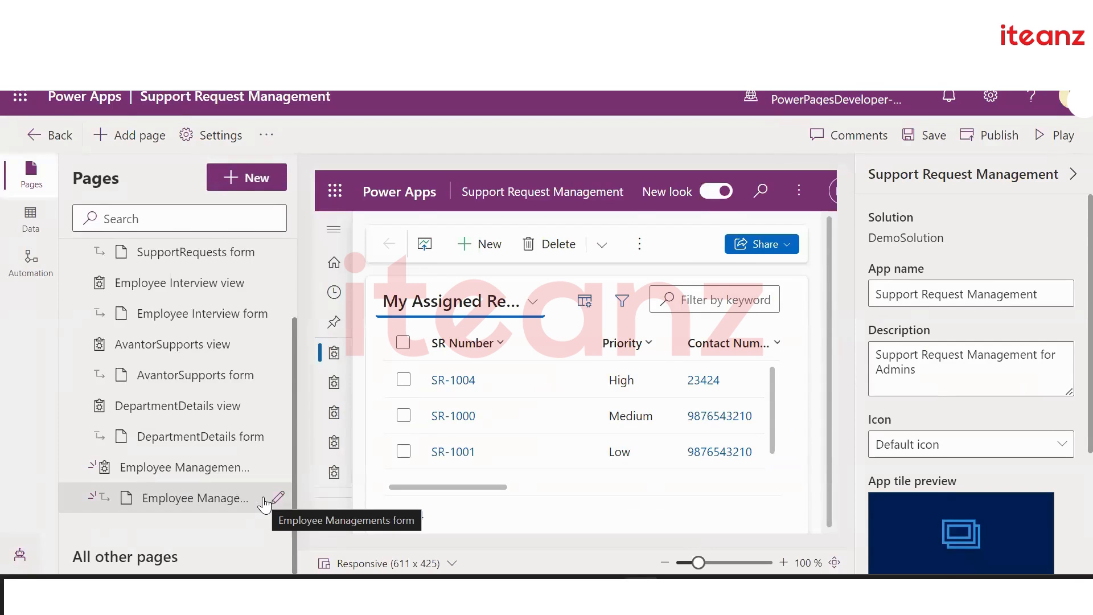
Save the app changes and open the Manager employee record E001 for editing
left_click(276, 500)
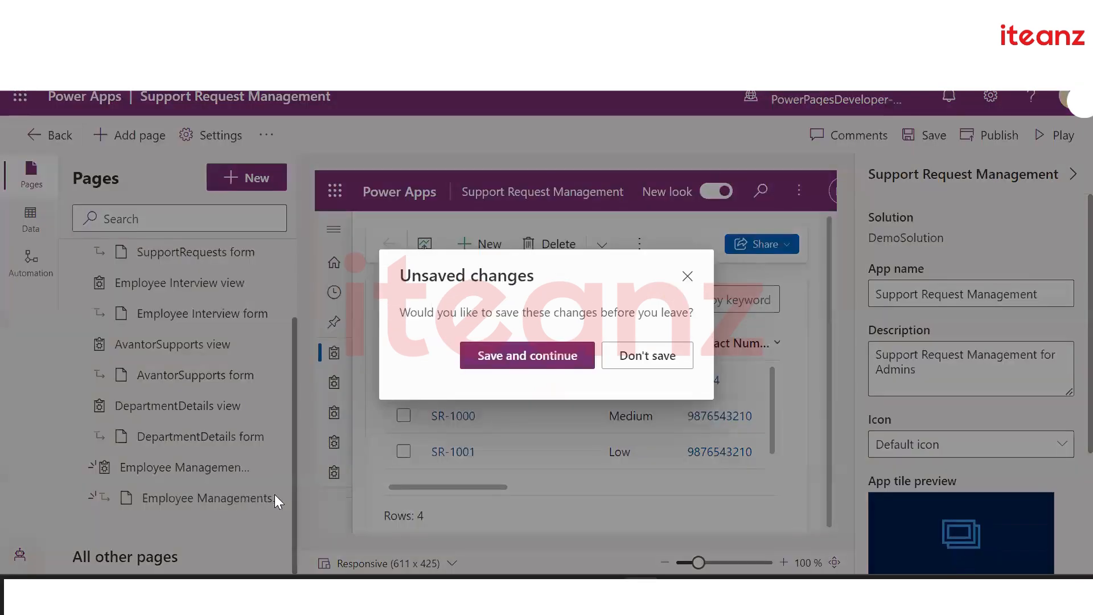
left_click(515, 366)
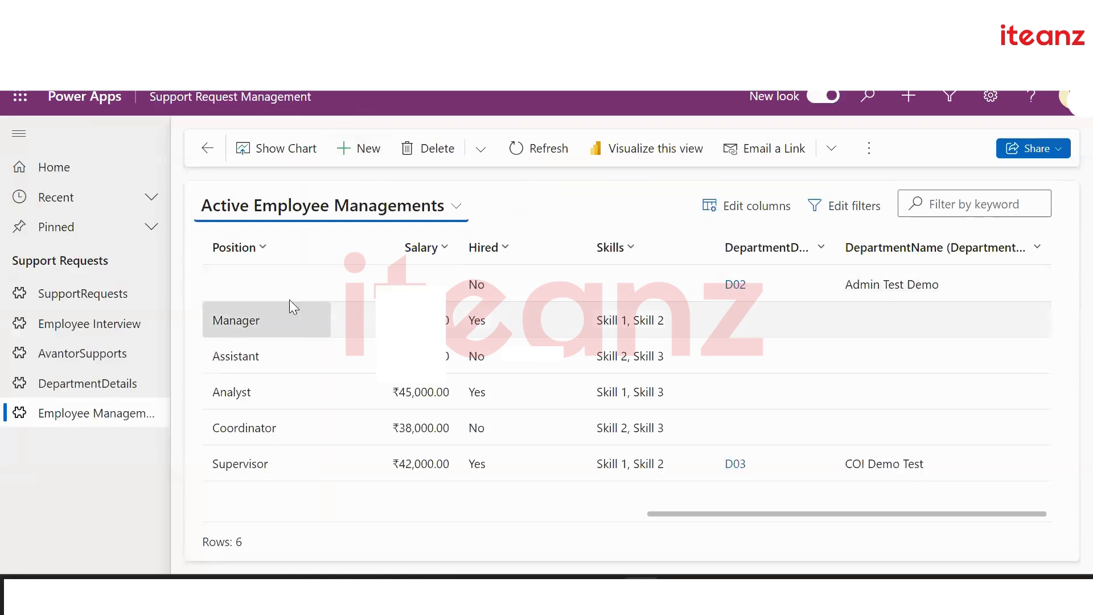
left_click(313, 316)
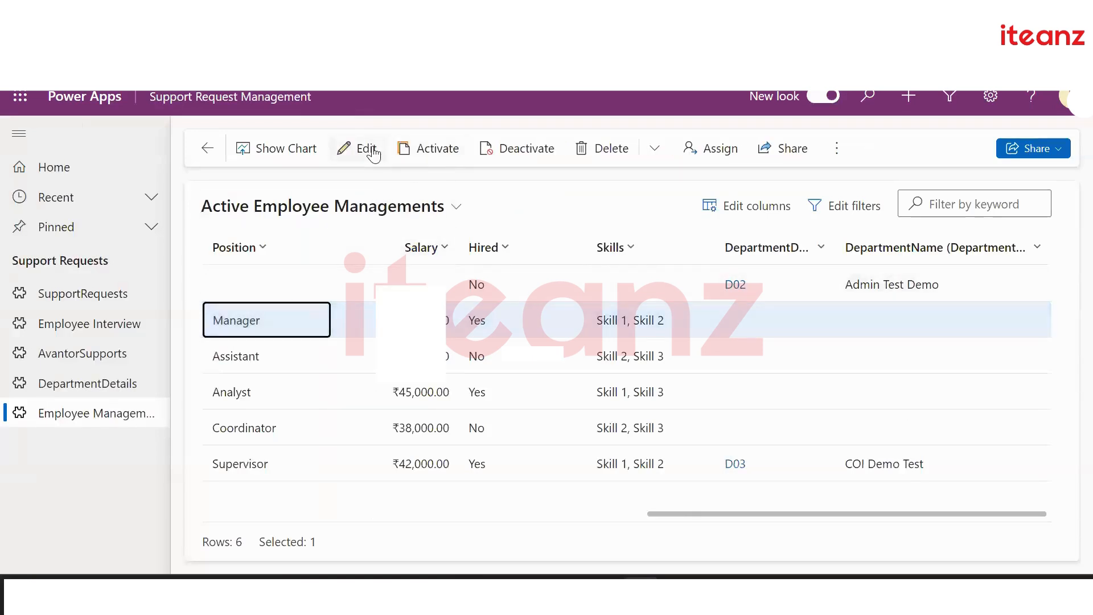
left_click(367, 149)
Set E001's DepartmentDetail lookup to D04 instead of D02, leaving Skills as Skill 1, Skill 2
scroll(434, 402, "down", 3)
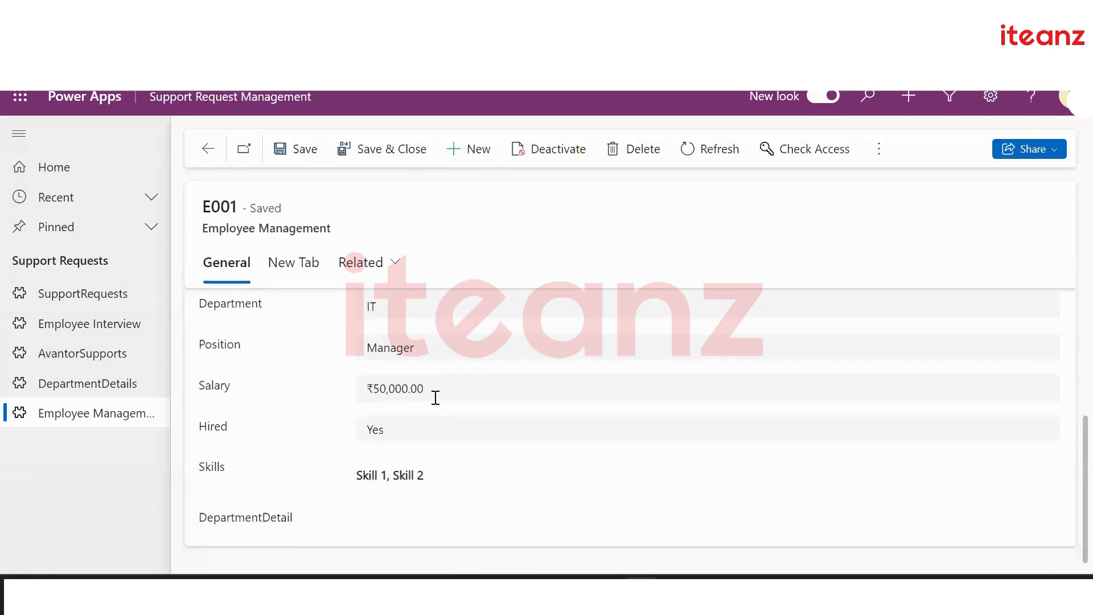
left_click(477, 515)
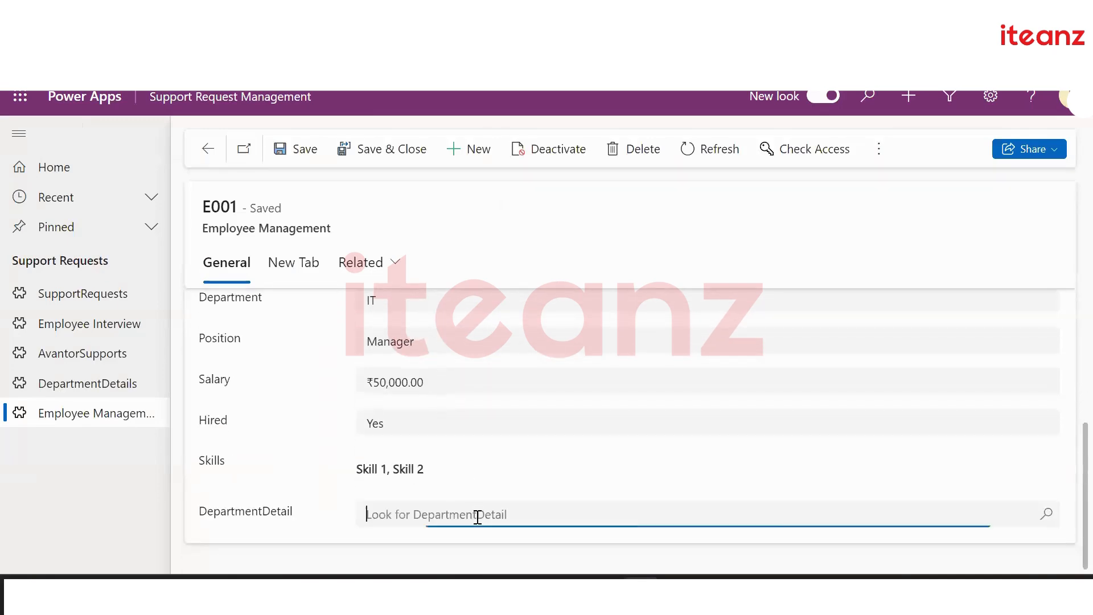
left_click(440, 454)
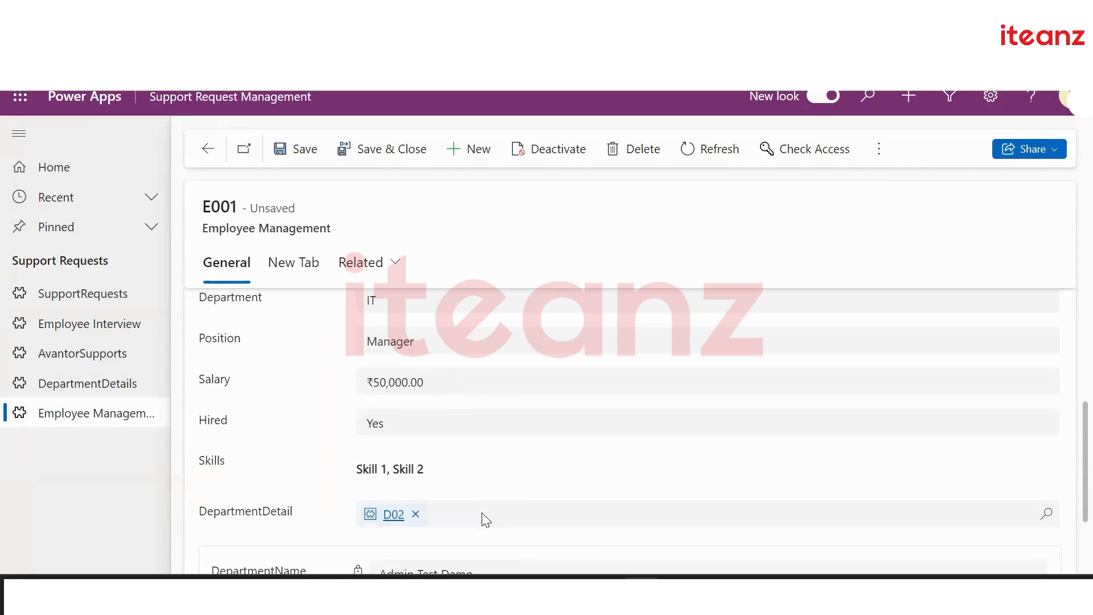
left_click(1046, 514)
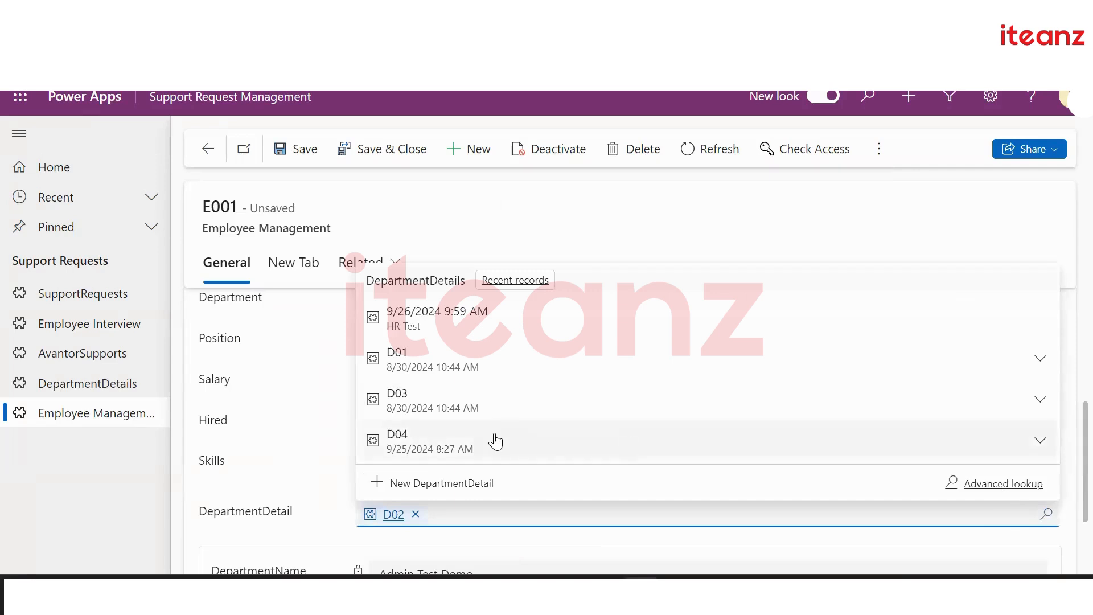
left_click(491, 447)
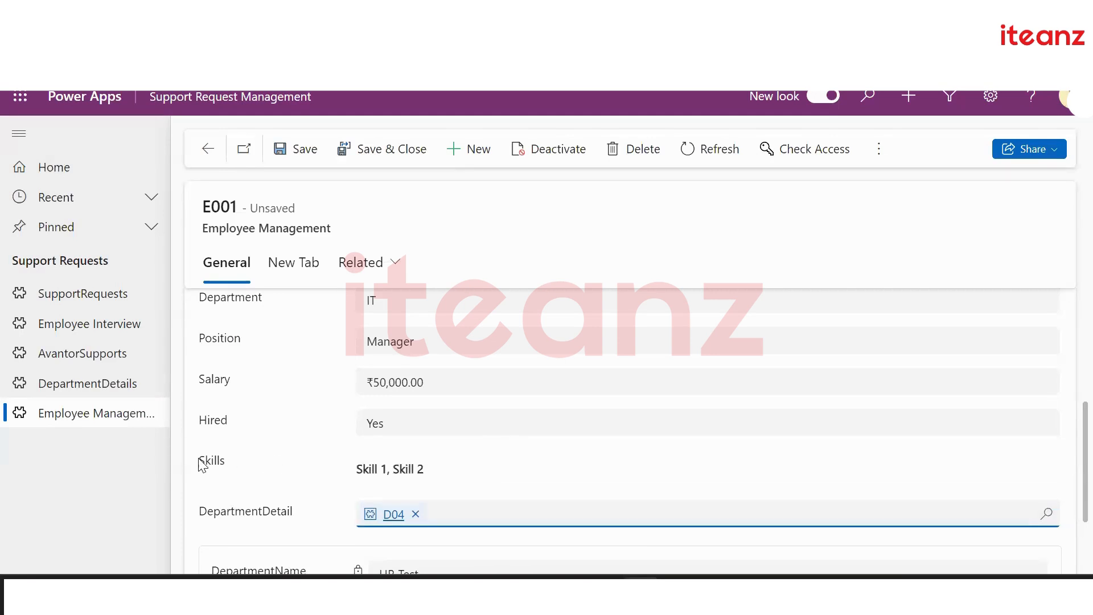
left_click(534, 469)
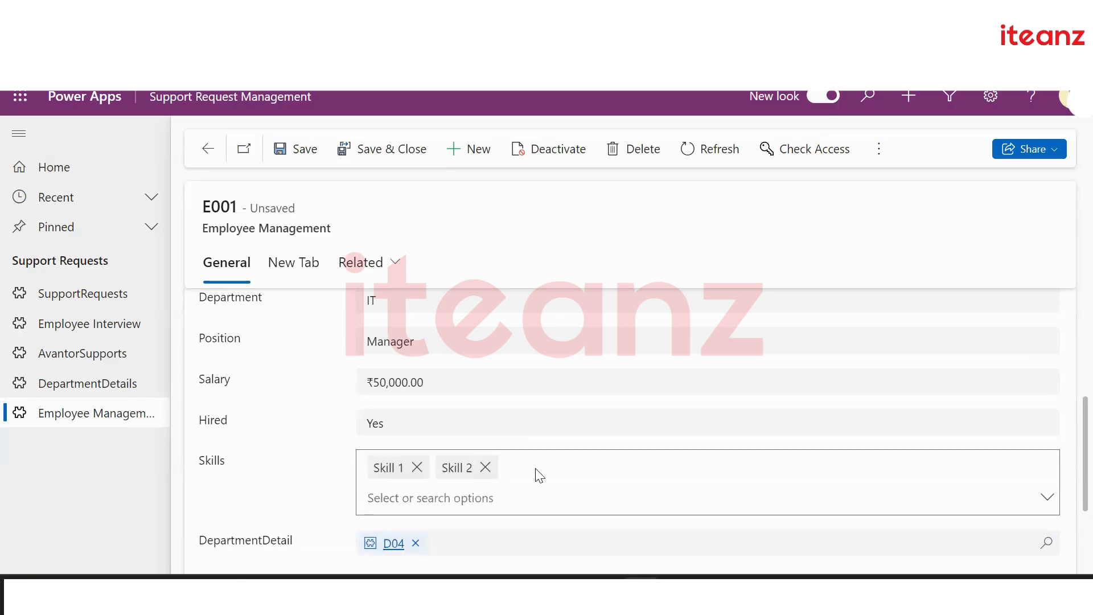
left_click(1047, 497)
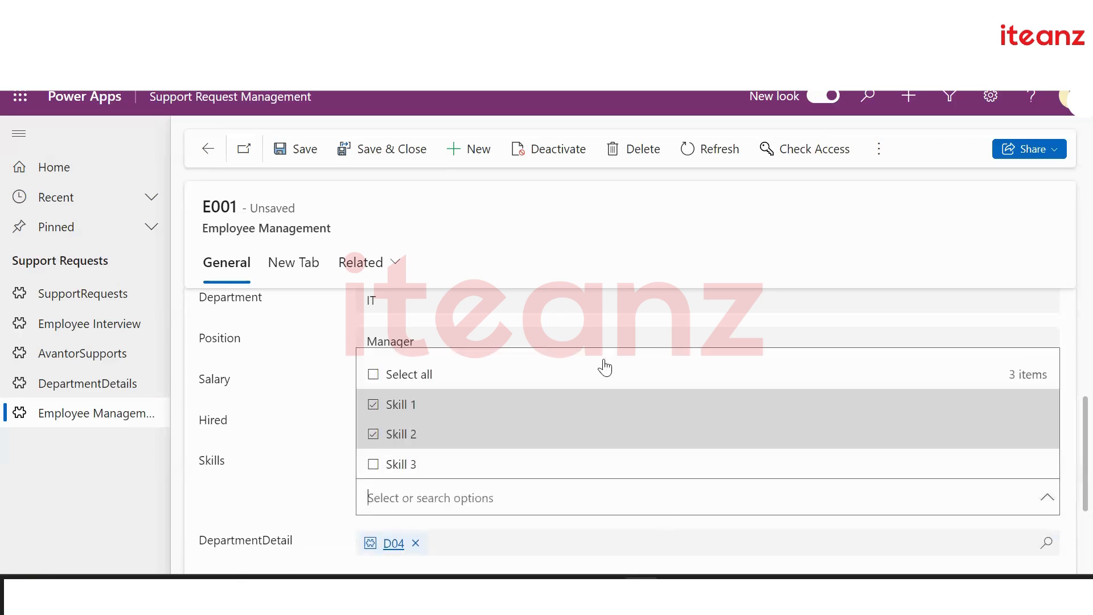
left_click(292, 472)
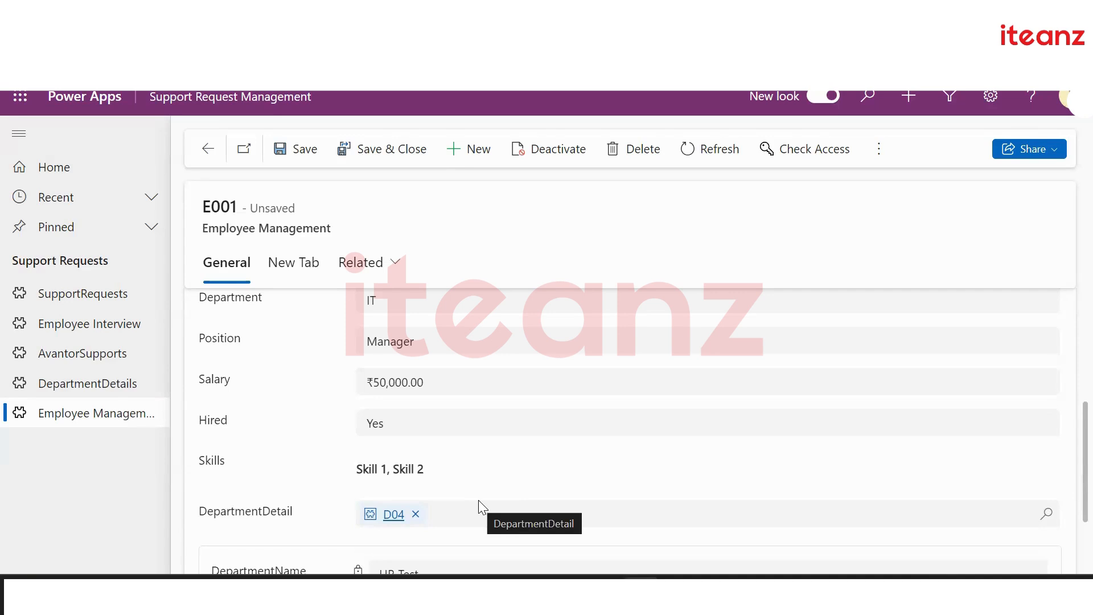
Save the E001 record, then start a new relationship from DepartmentDetail's Relationships list
key("ctrl+s")
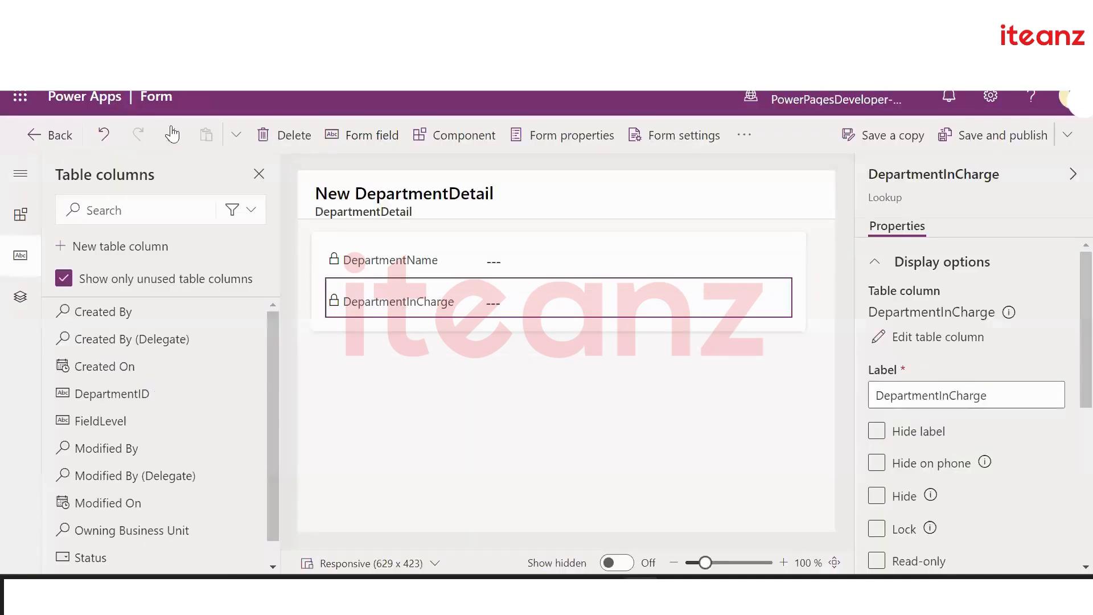
left_click(50, 134)
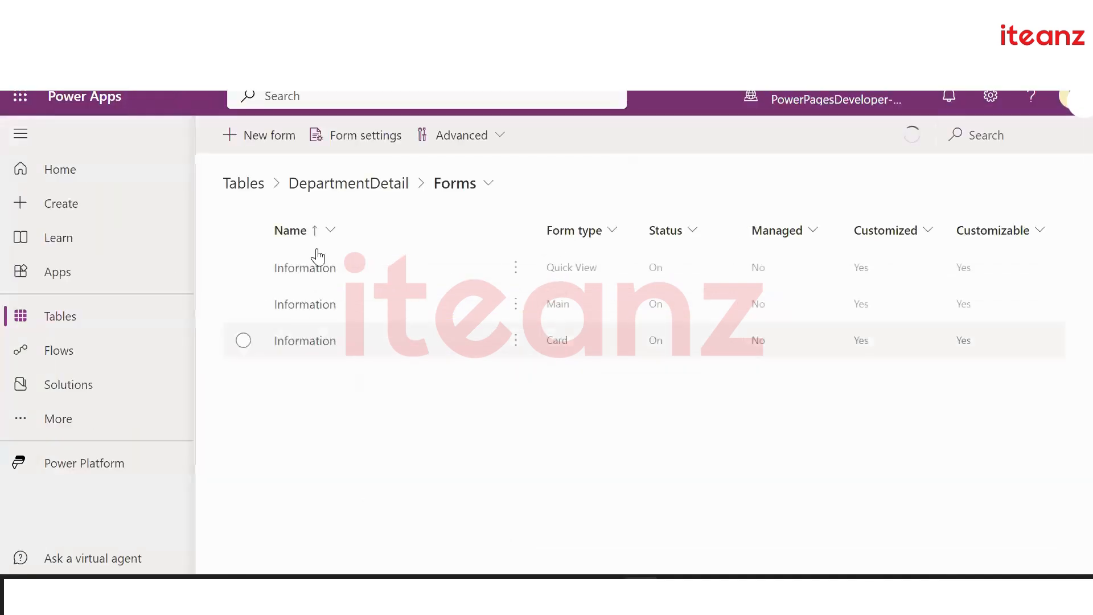
left_click(366, 183)
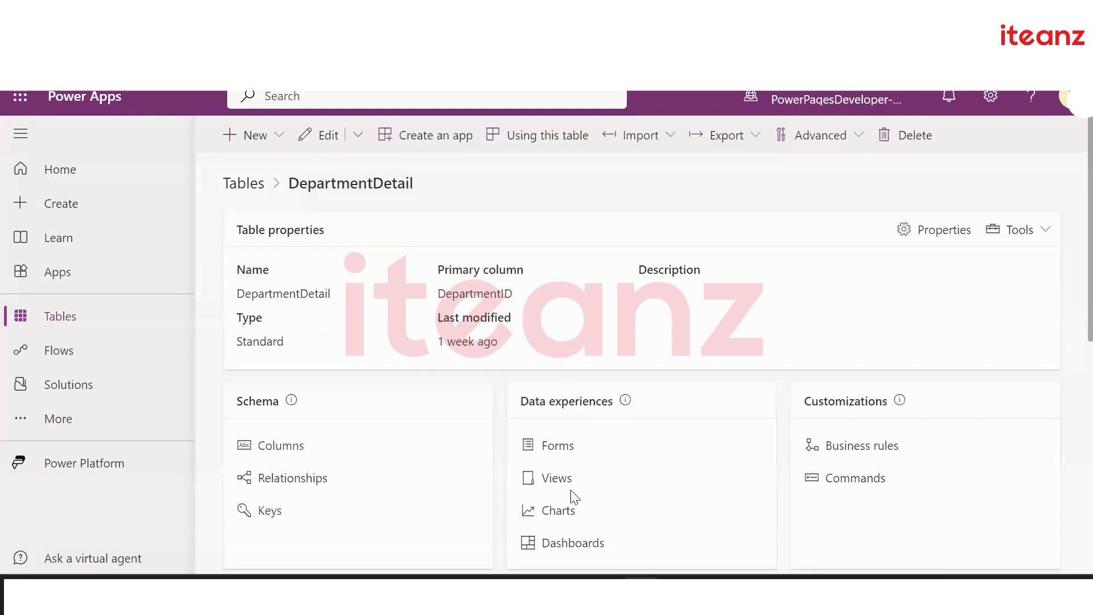
scroll(572, 490, "down", 1)
left_click(285, 349)
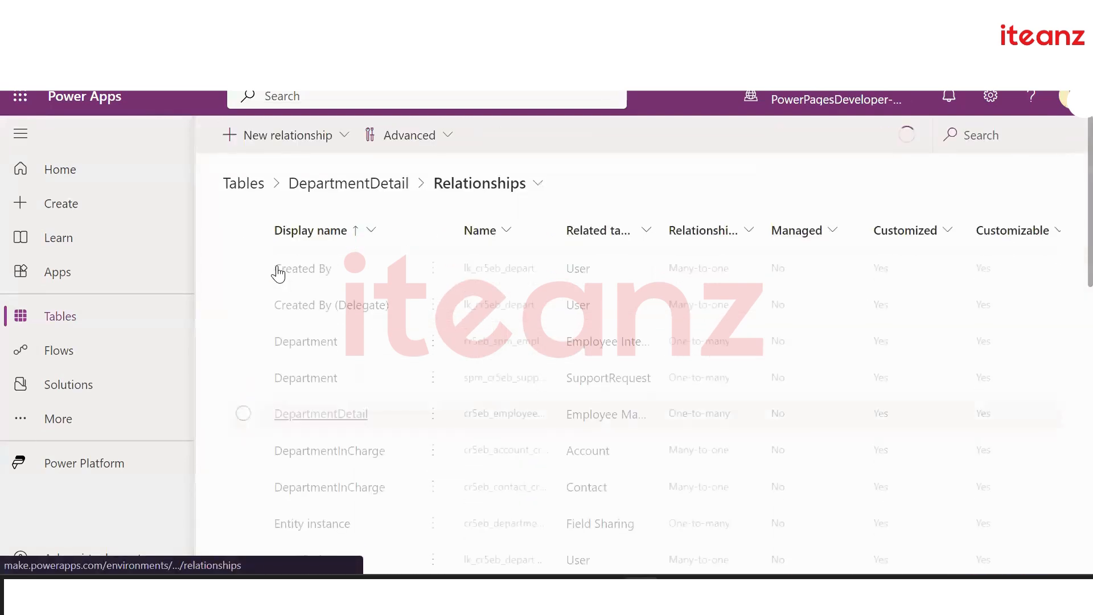
left_click(247, 137)
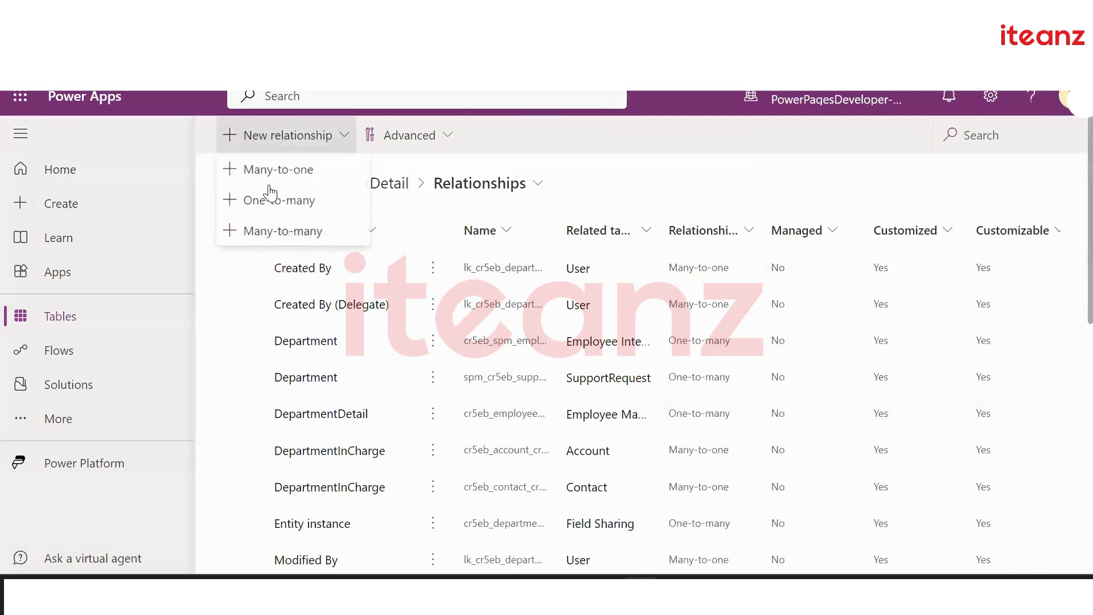
Draft a many-to-many relationship with DepartmentDetail as related table, then close the panel
left_click(284, 234)
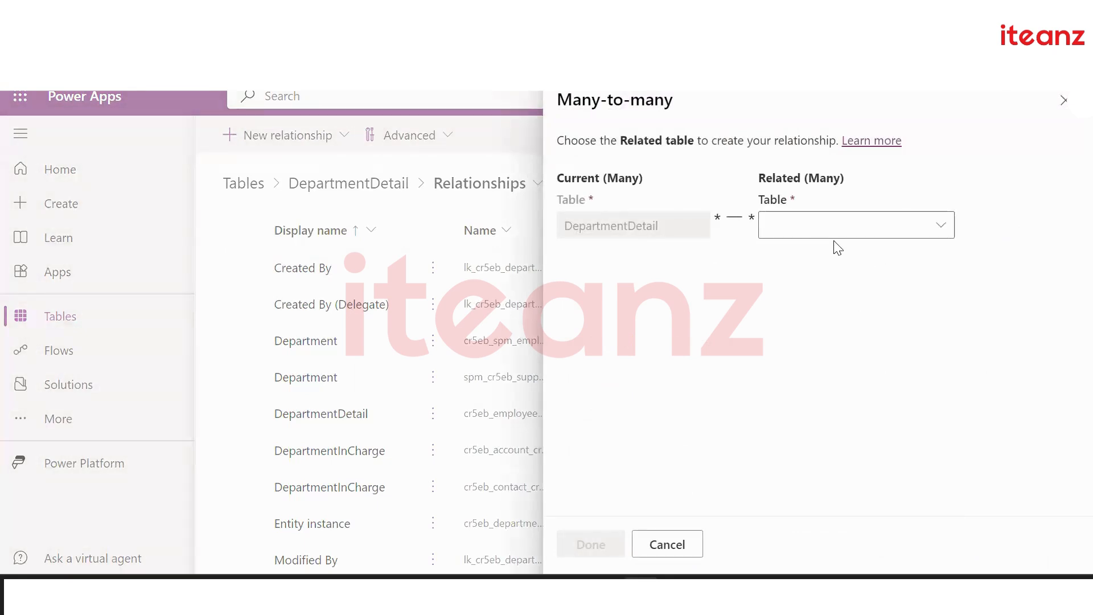
left_click(822, 227)
type("Depar")
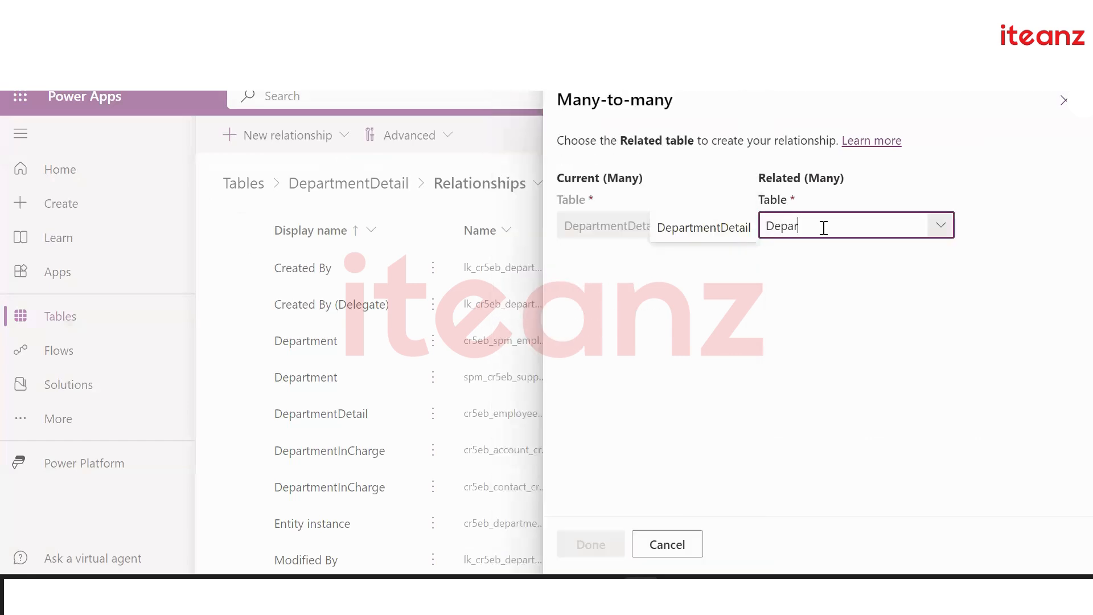
type("tm")
left_click(713, 231)
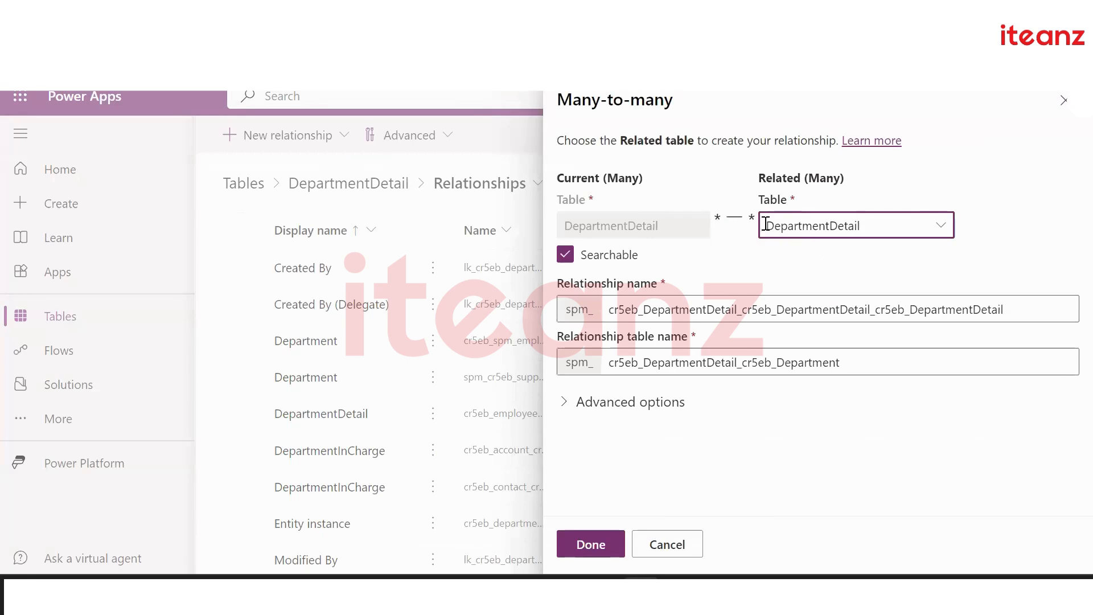
left_click(605, 551)
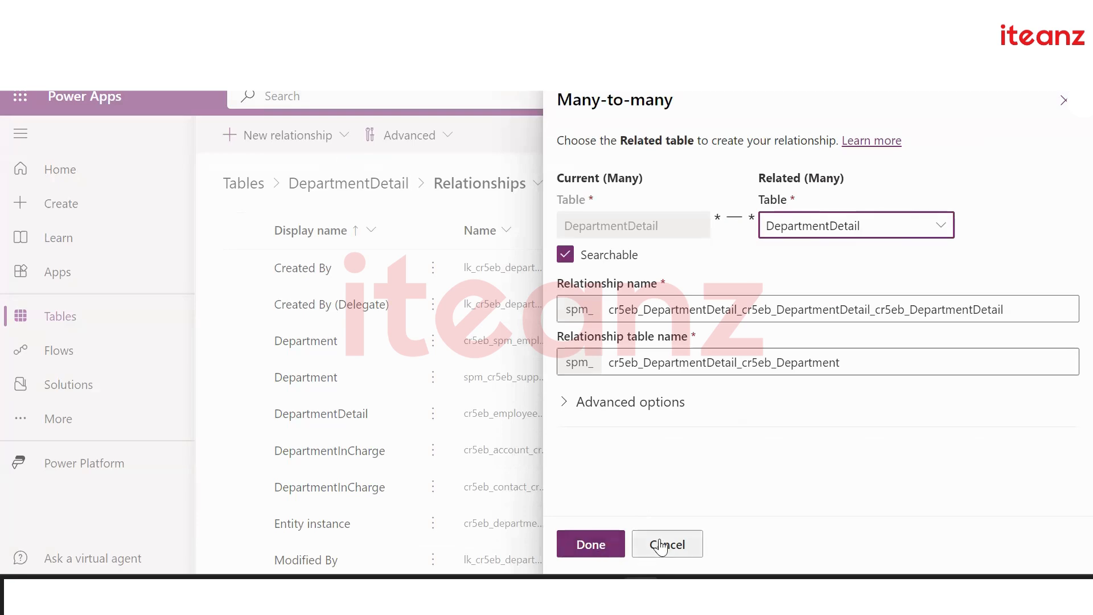
scroll(557, 455, "down", 5)
scroll(555, 436, "down", 5)
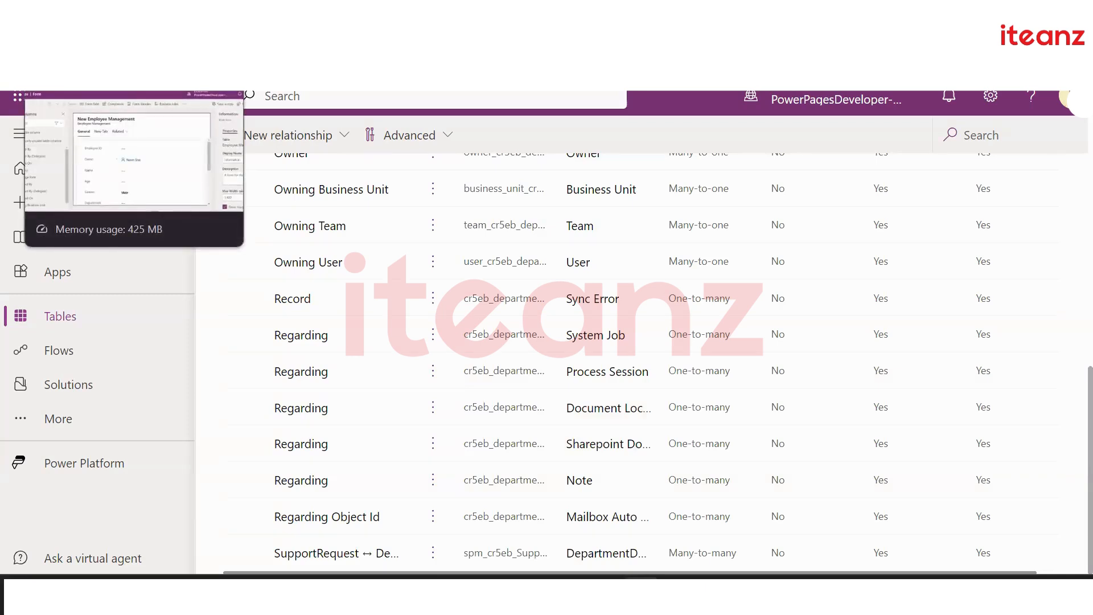
Inspect the Employee Management form's DepartmentDetail lookup and quick view, then show form Components
left_click(80, 14)
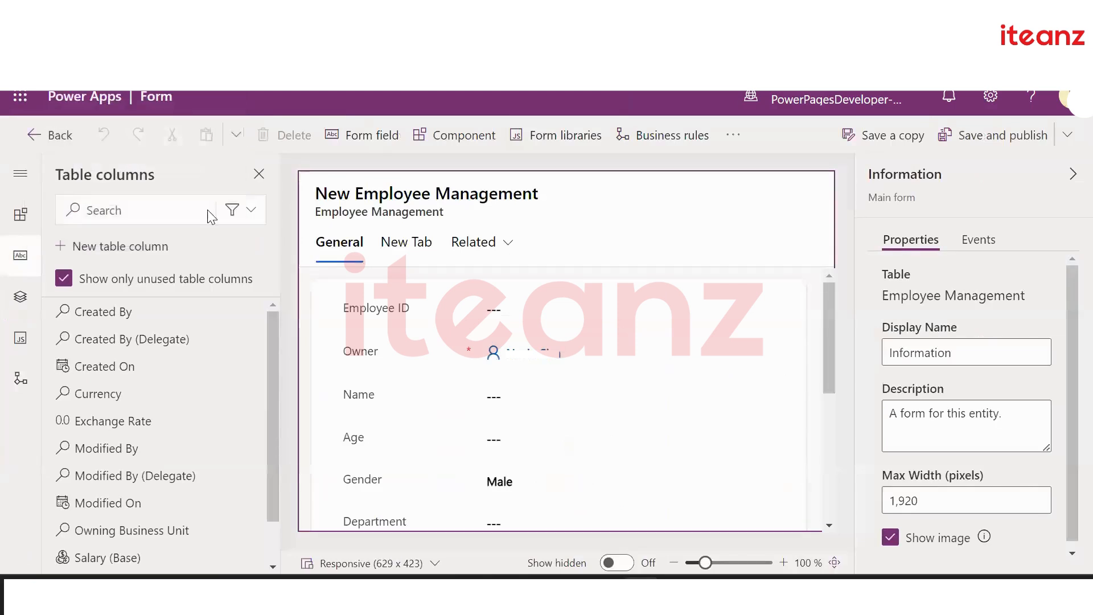
left_click(411, 251)
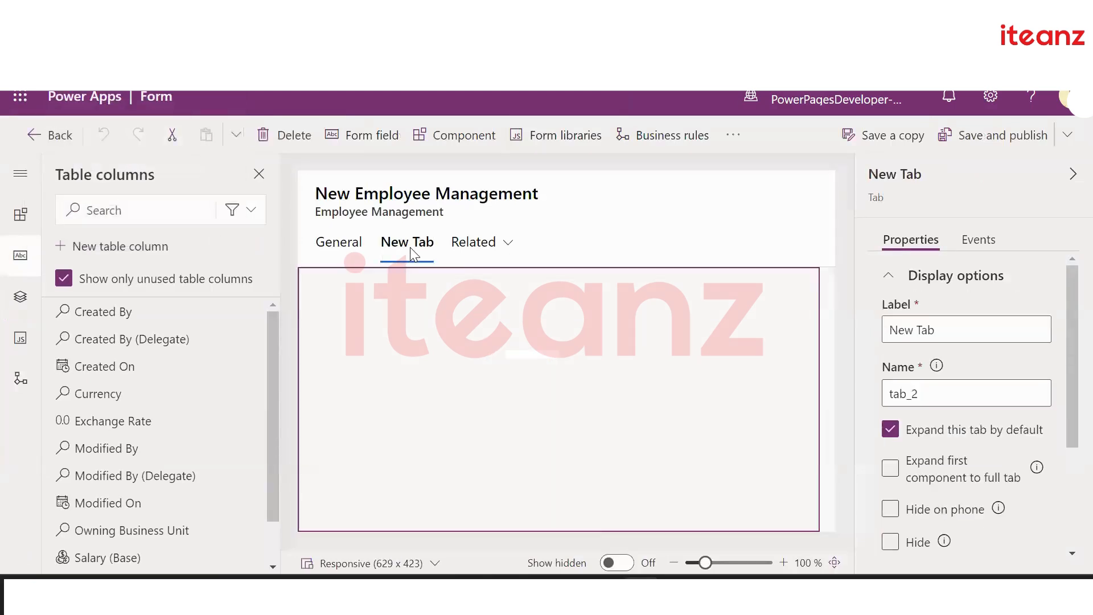
left_click(338, 242)
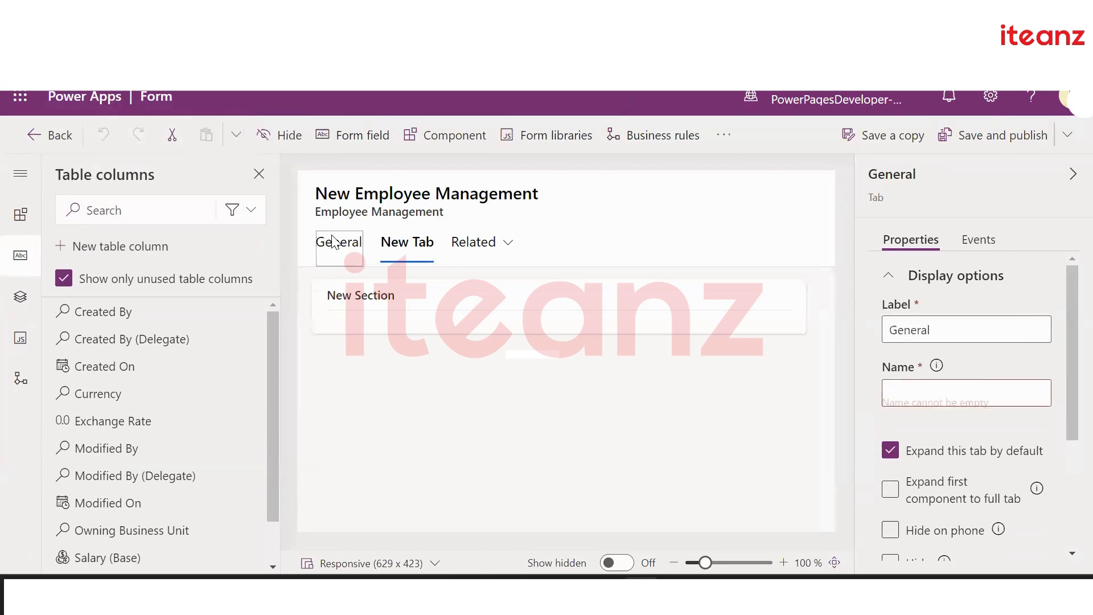
scroll(495, 403, "down", 5)
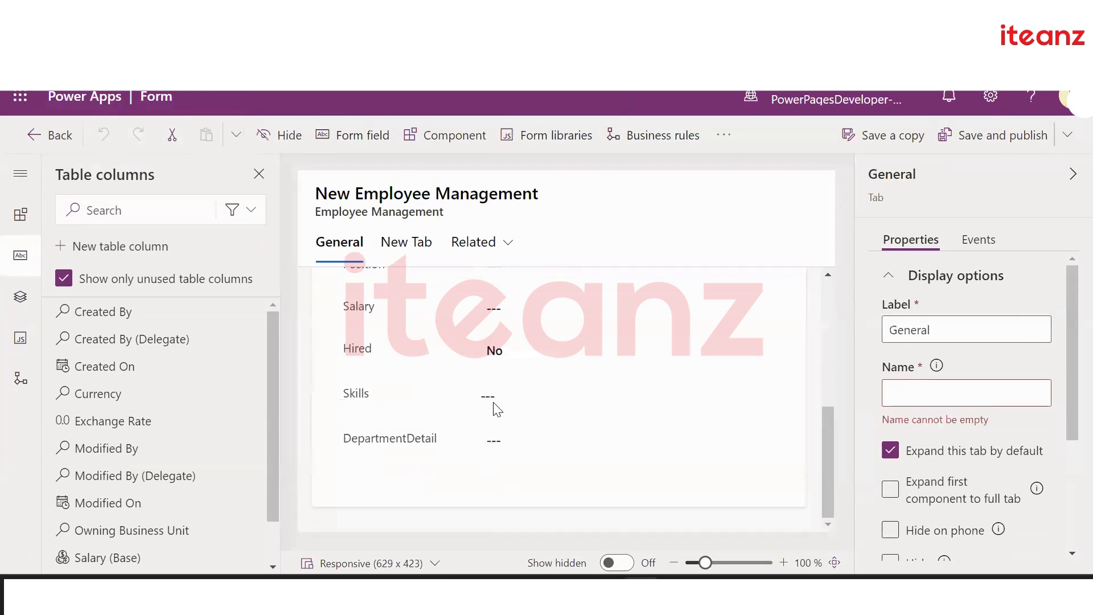
left_click(433, 439)
left_click(455, 486)
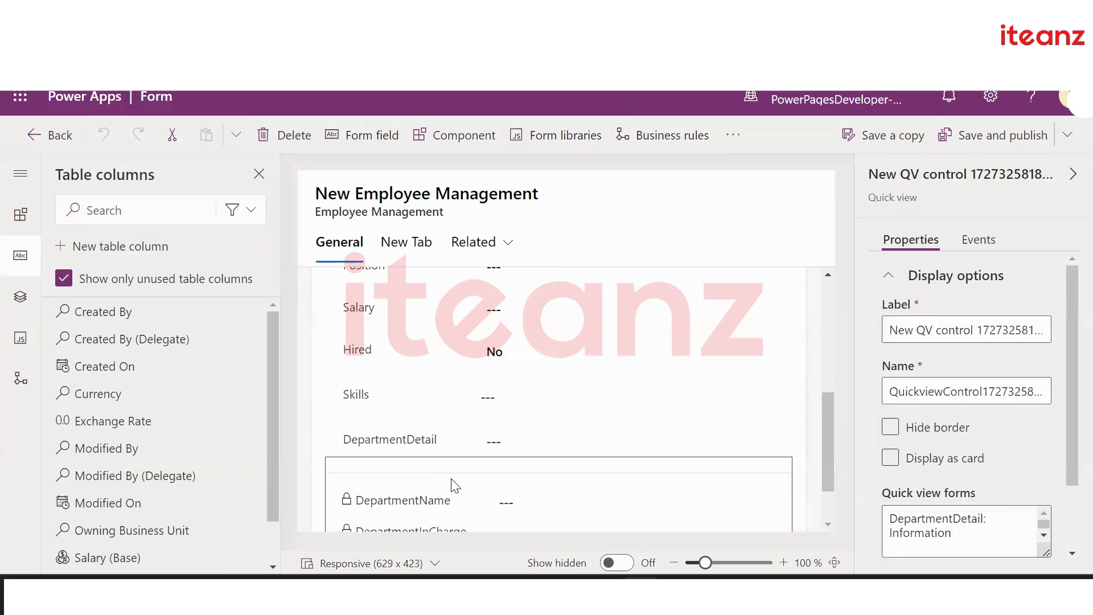
scroll(451, 482, "down", 2)
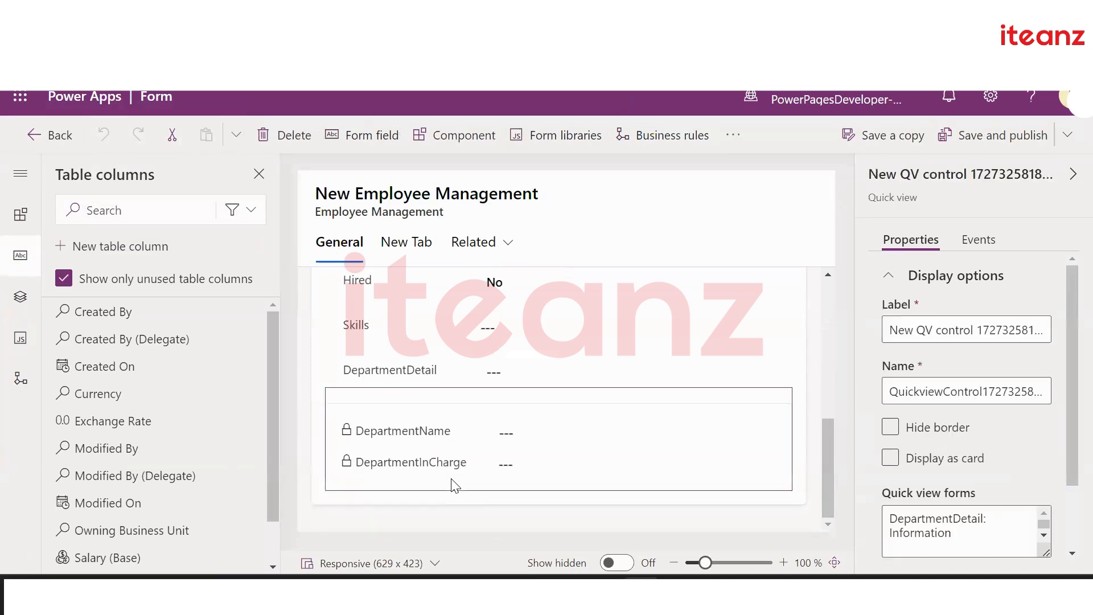
left_click(20, 214)
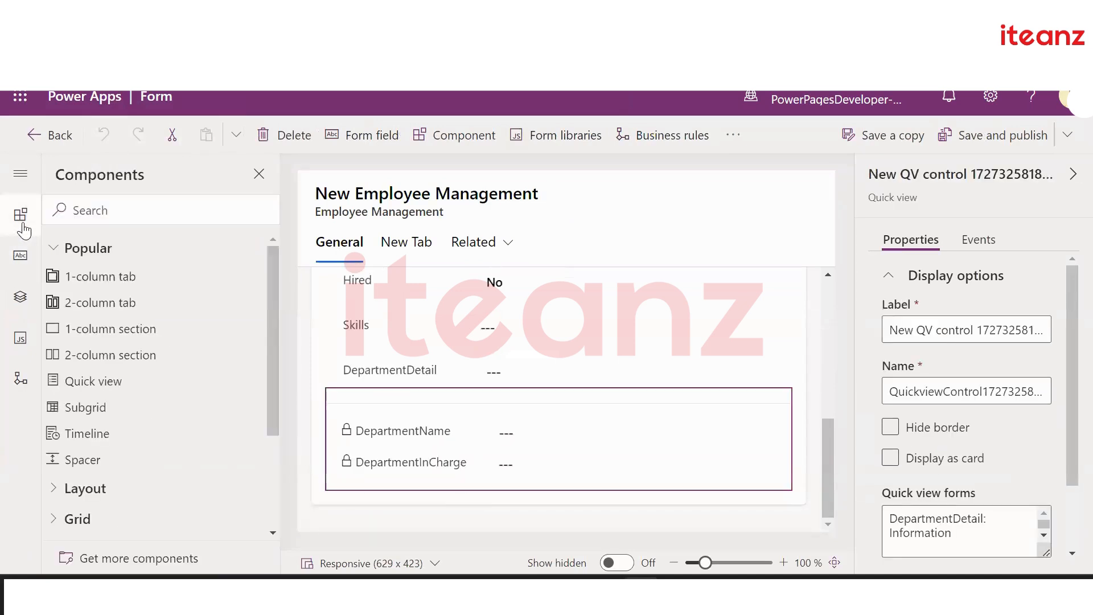
Add a Subgrid set to Show related records and browse its offered related tables
left_click(190, 415)
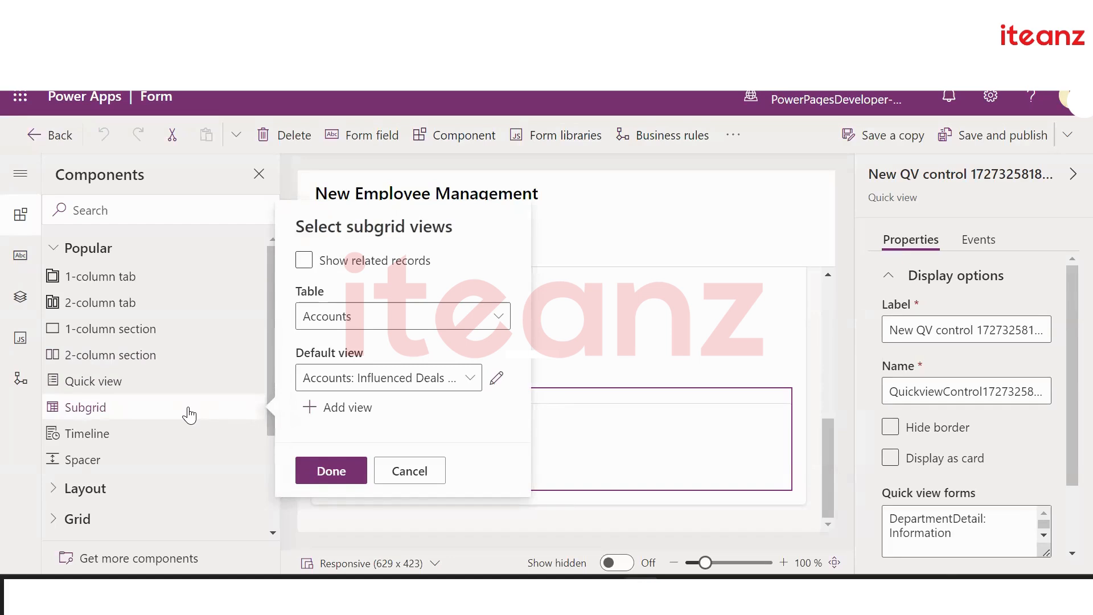
left_click(298, 263)
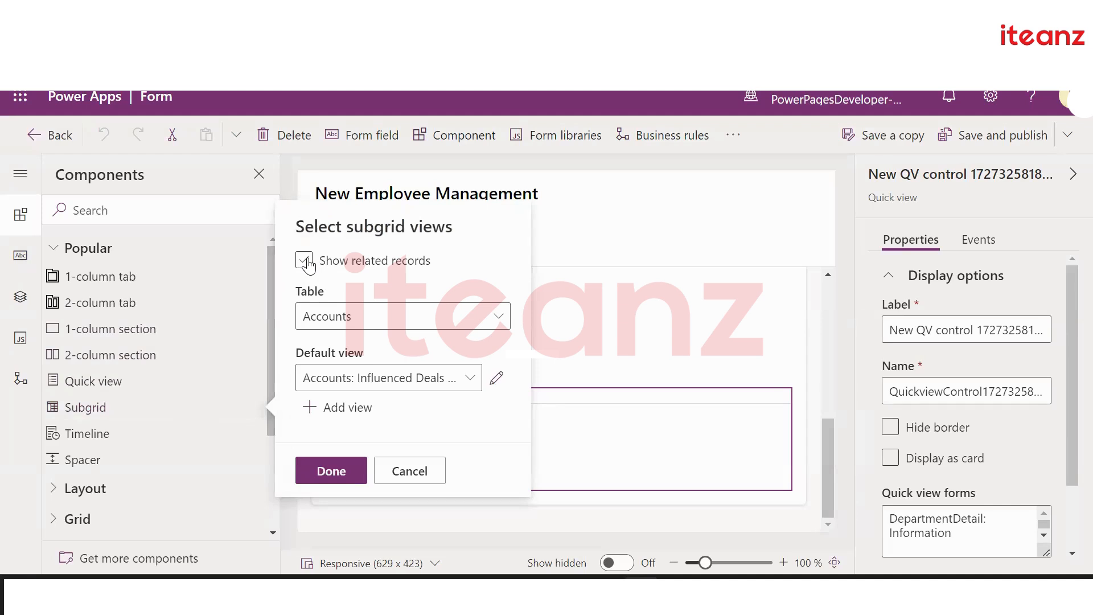
left_click(305, 261)
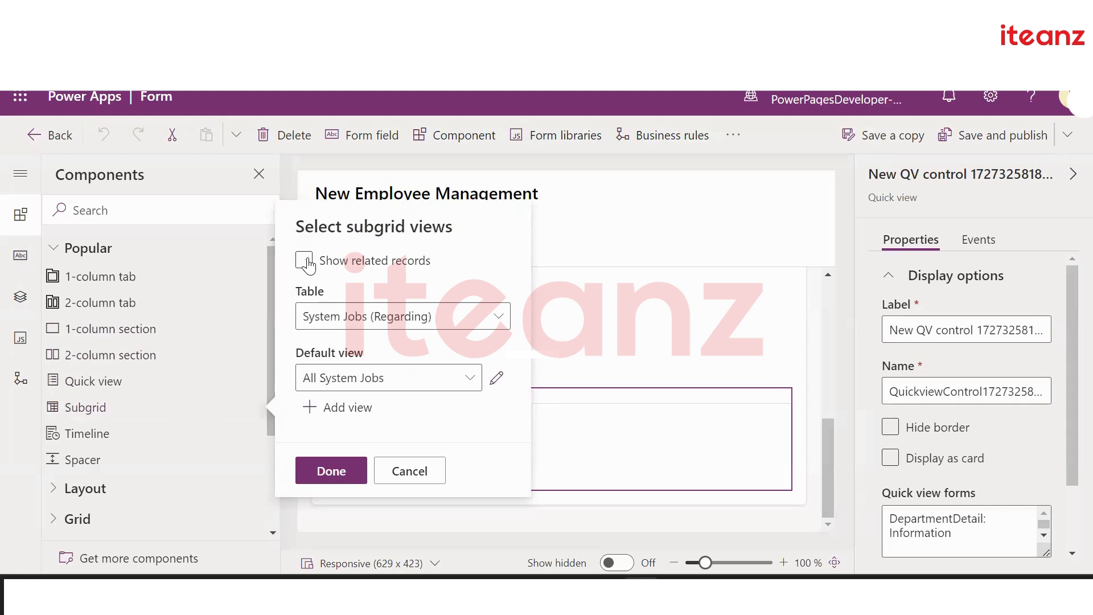
left_click(446, 326)
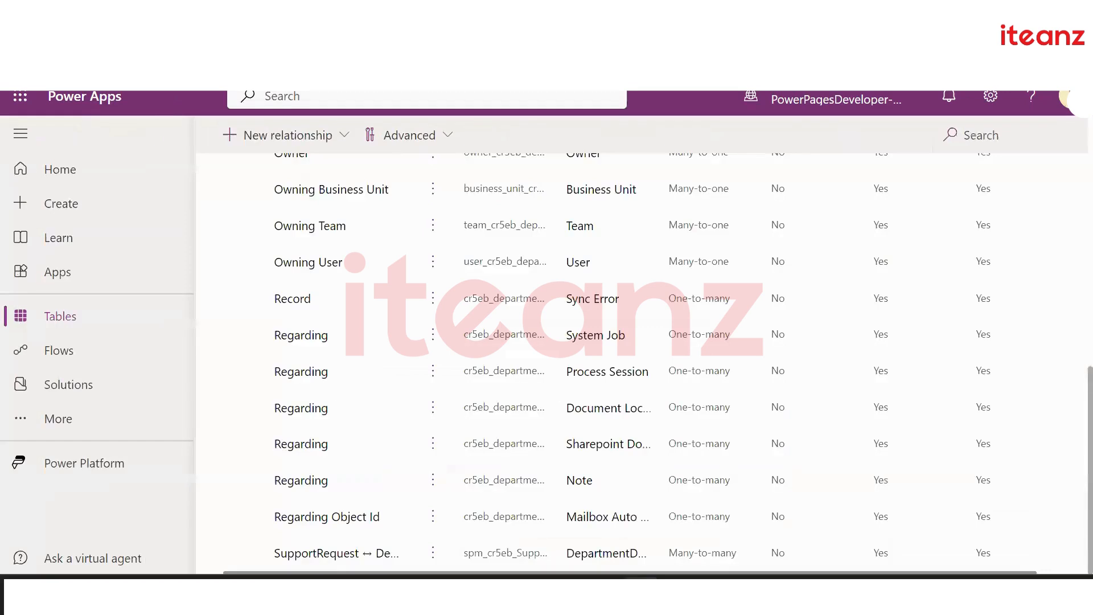
Filter the tables list to Custom and open Employee Management's Relationships
scroll(299, 245, "up", 8)
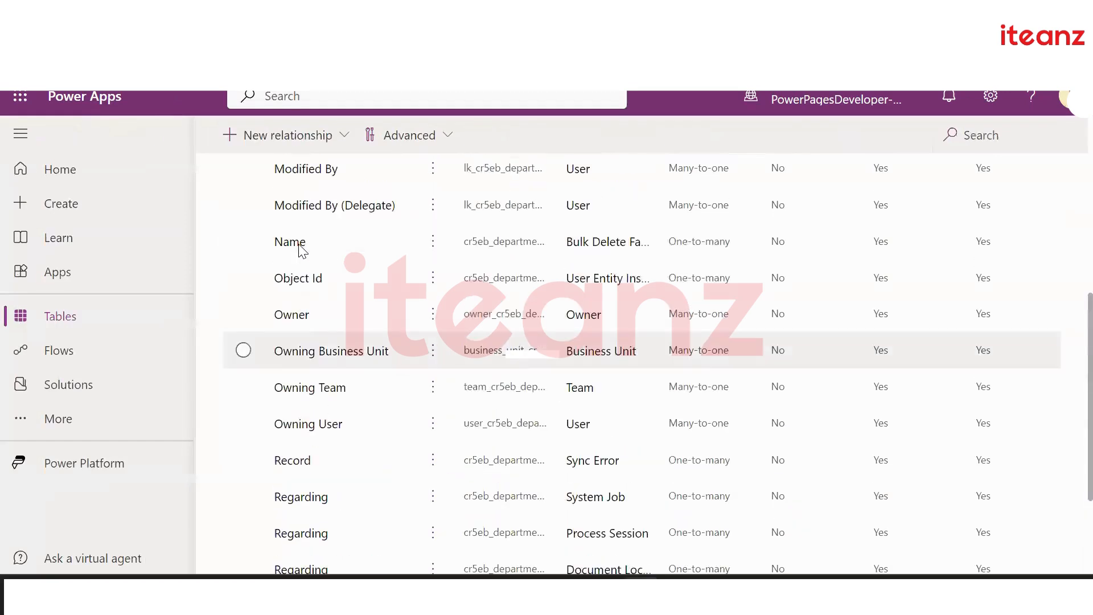
scroll(302, 251, "up", 2)
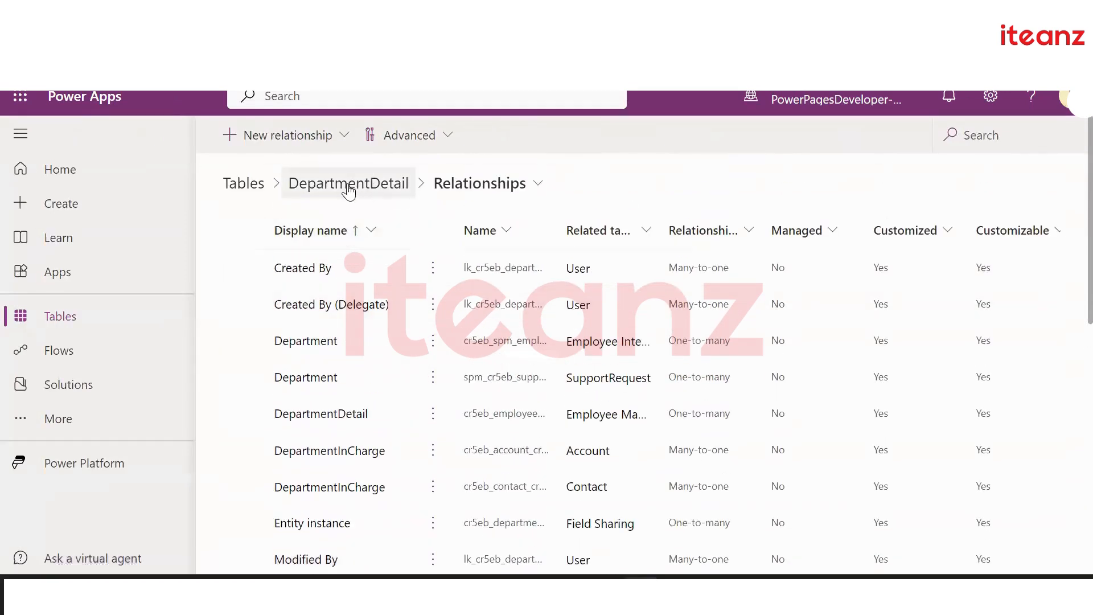
left_click(285, 194)
left_click(244, 183)
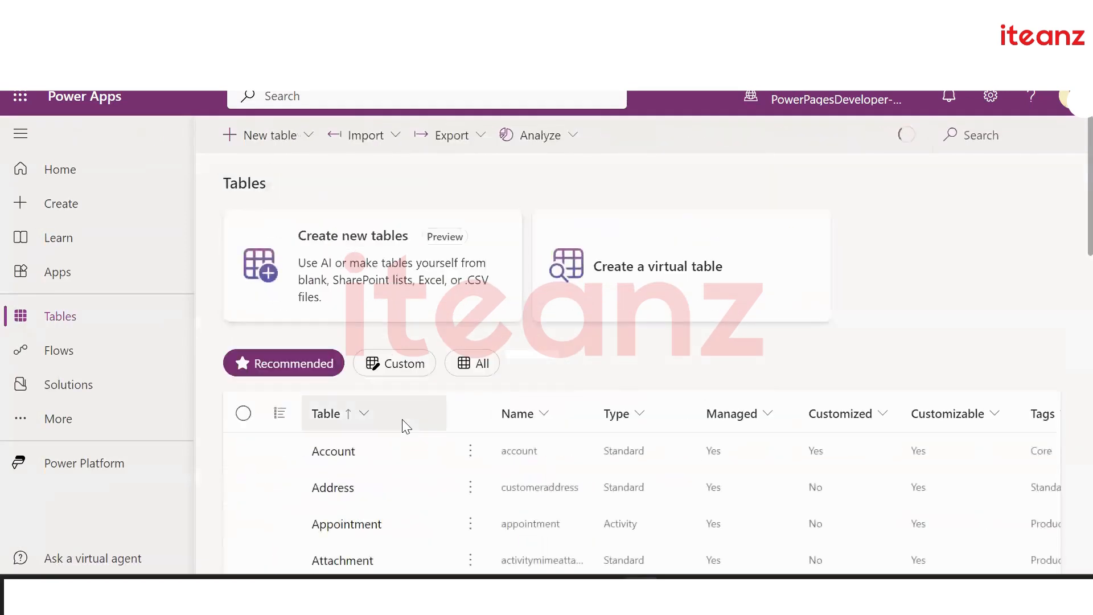
scroll(398, 432, "down", 2)
left_click(383, 254)
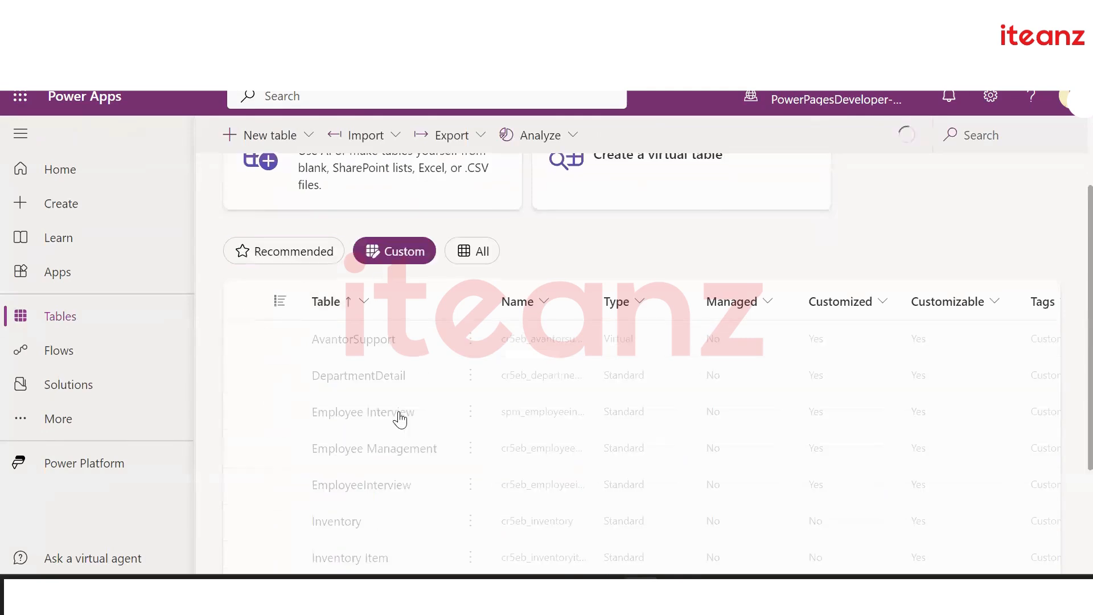
left_click(373, 456)
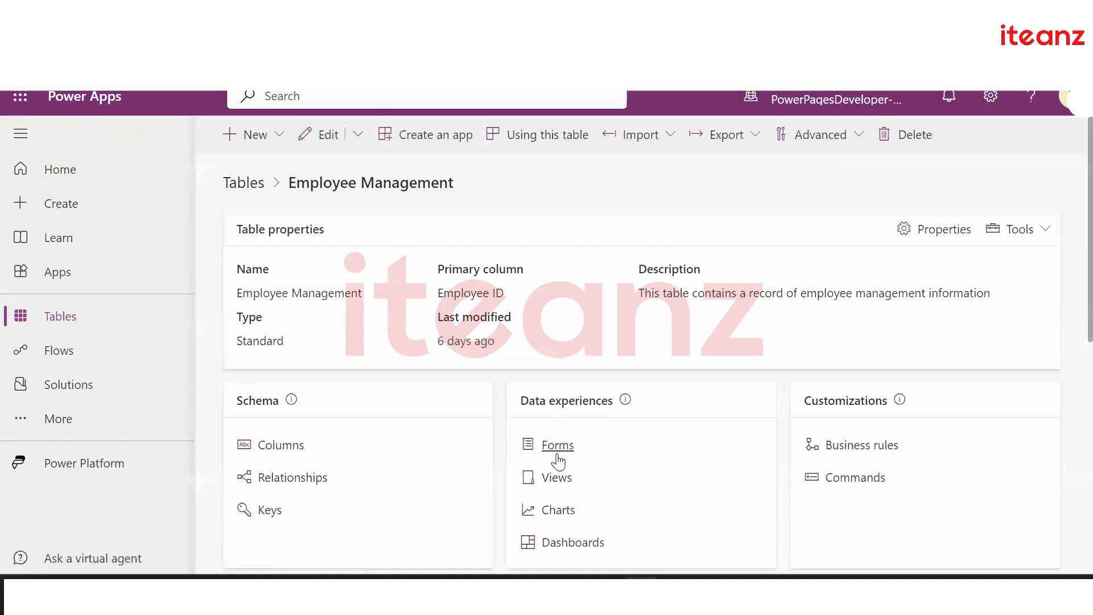
left_click(297, 480)
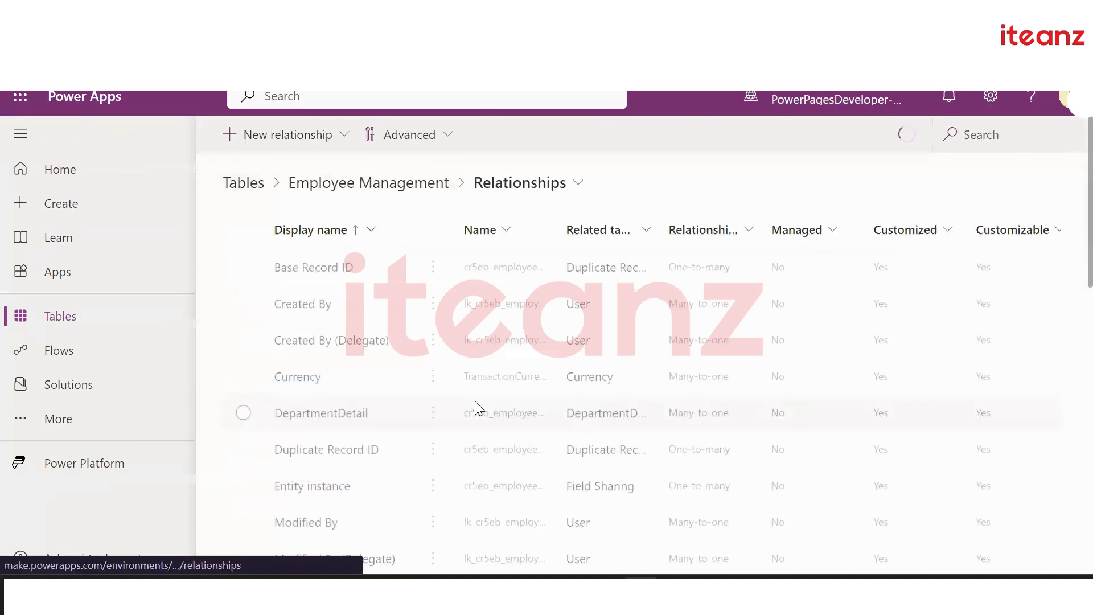
scroll(476, 407, "down", 8)
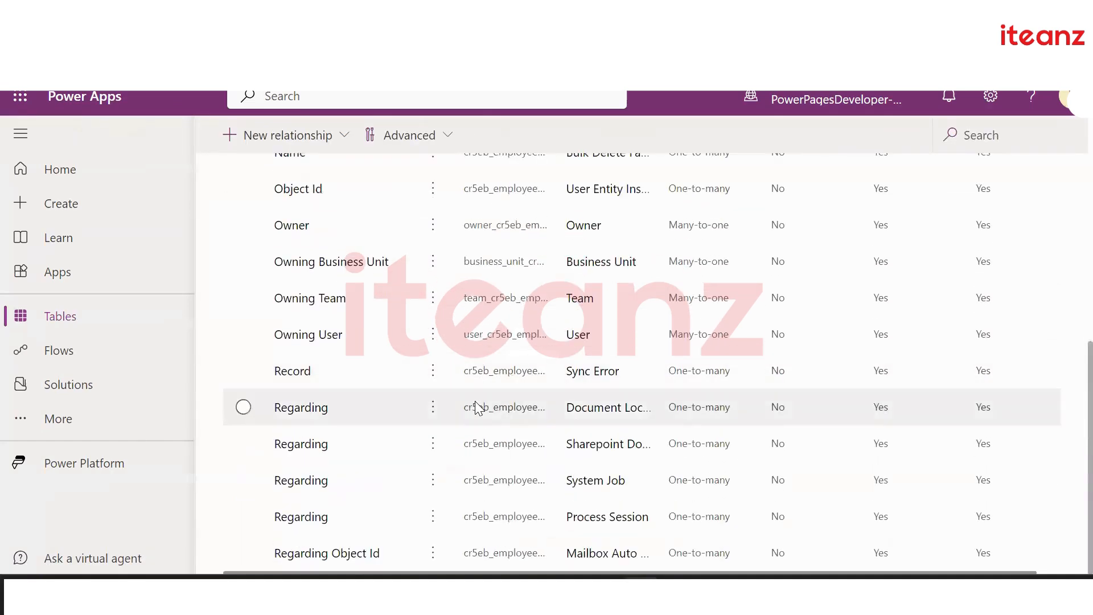
scroll(476, 407, "up", 8)
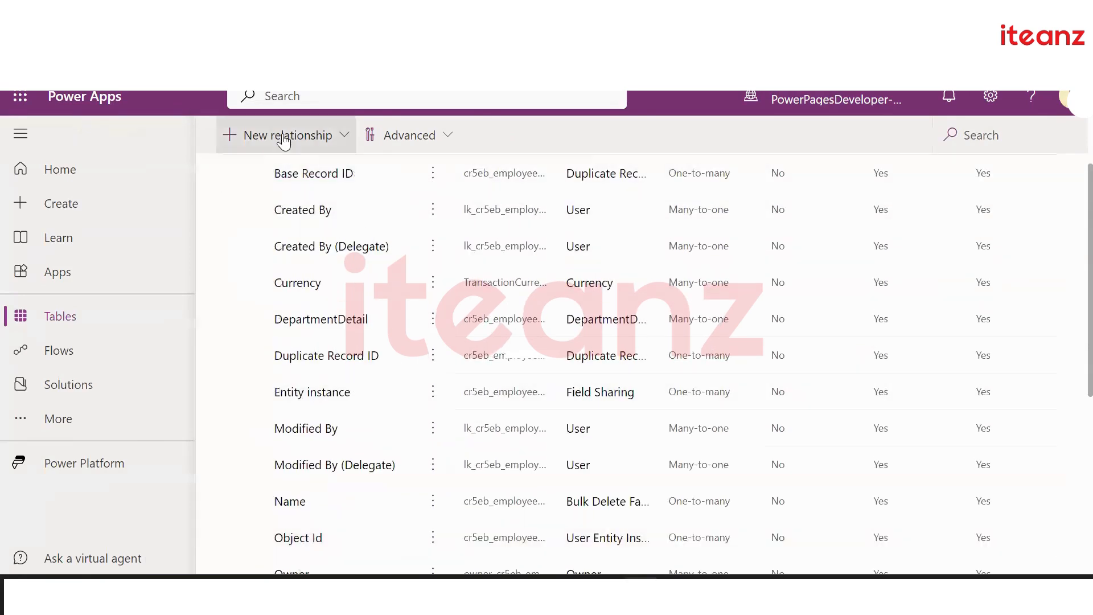
Create a many-to-many relationship from Employee Management to DepartmentDetail
left_click(285, 135)
left_click(310, 230)
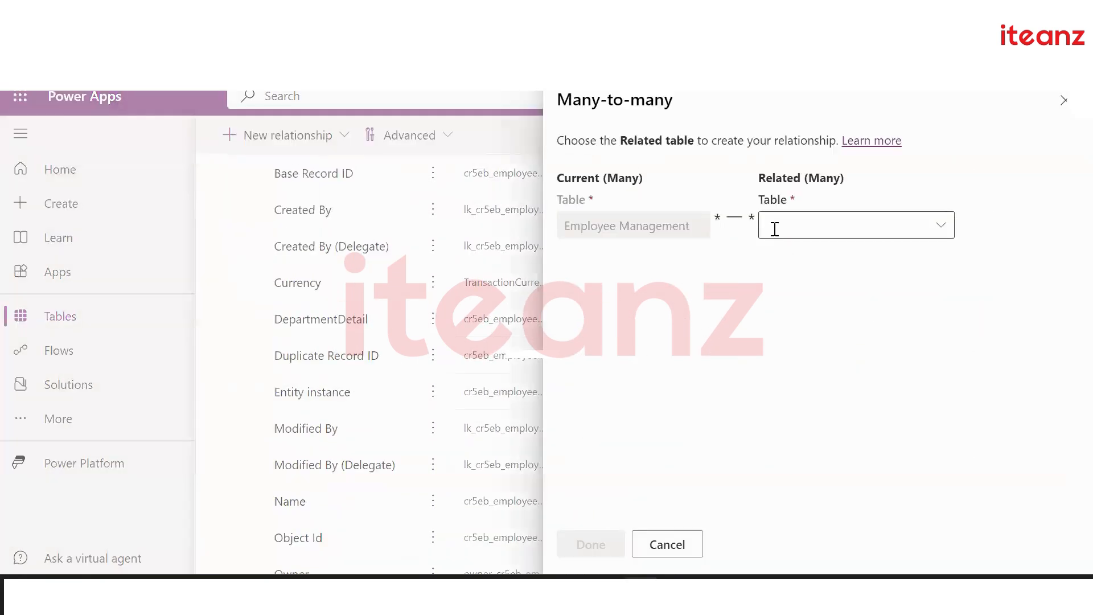
type("Depa")
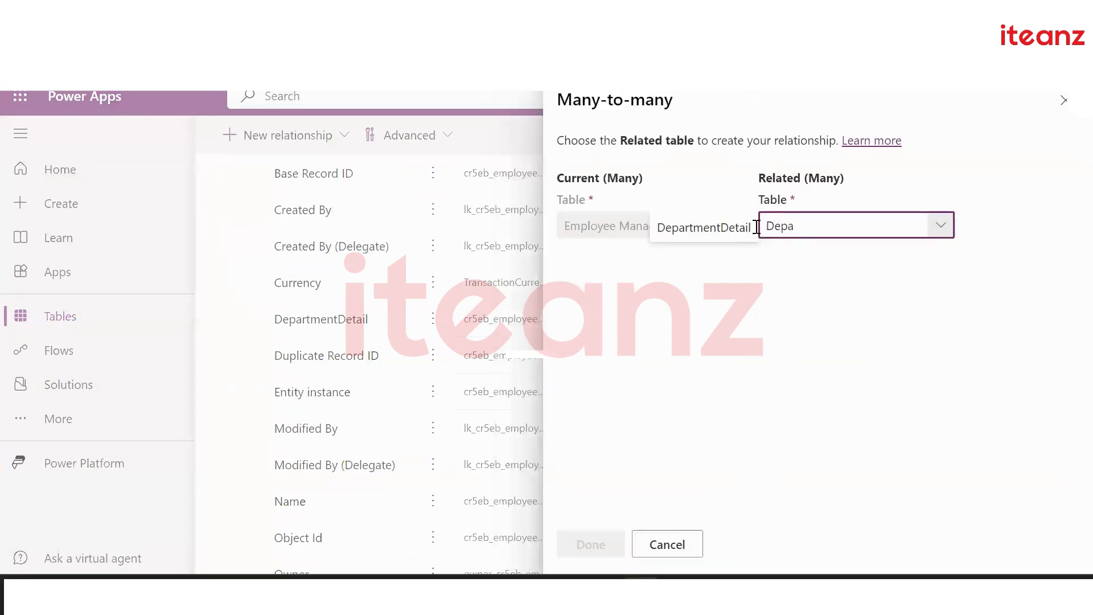
left_click(727, 226)
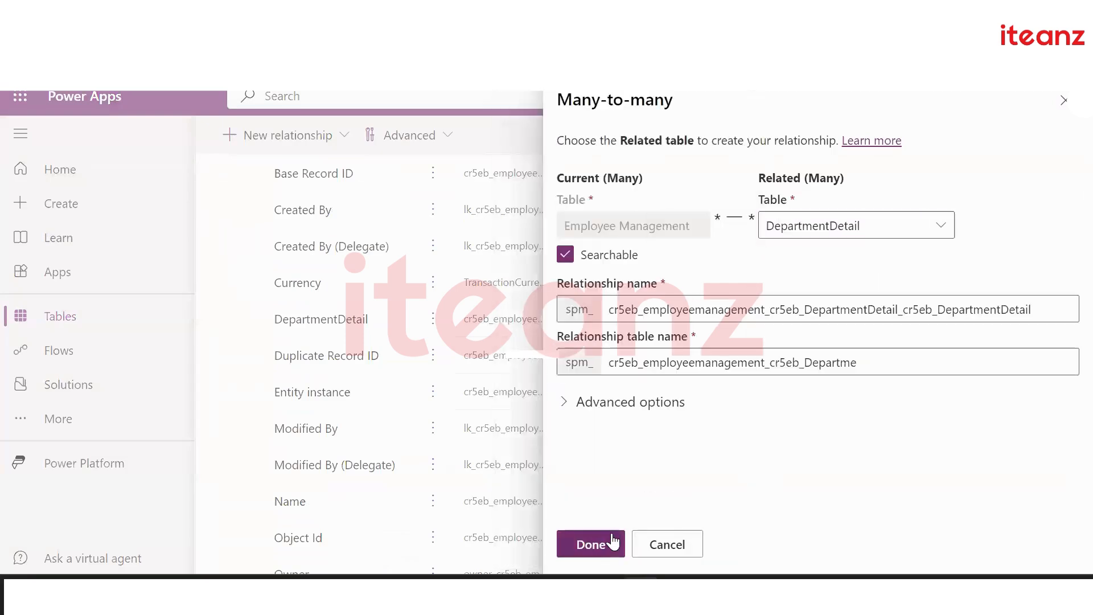
left_click(611, 535)
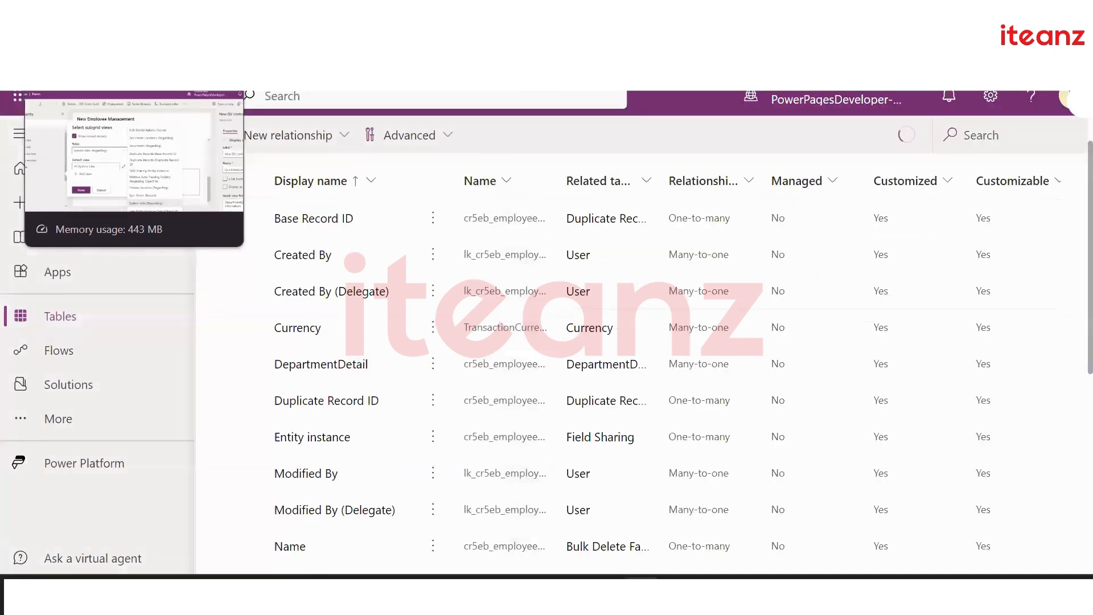
left_click(86, 14)
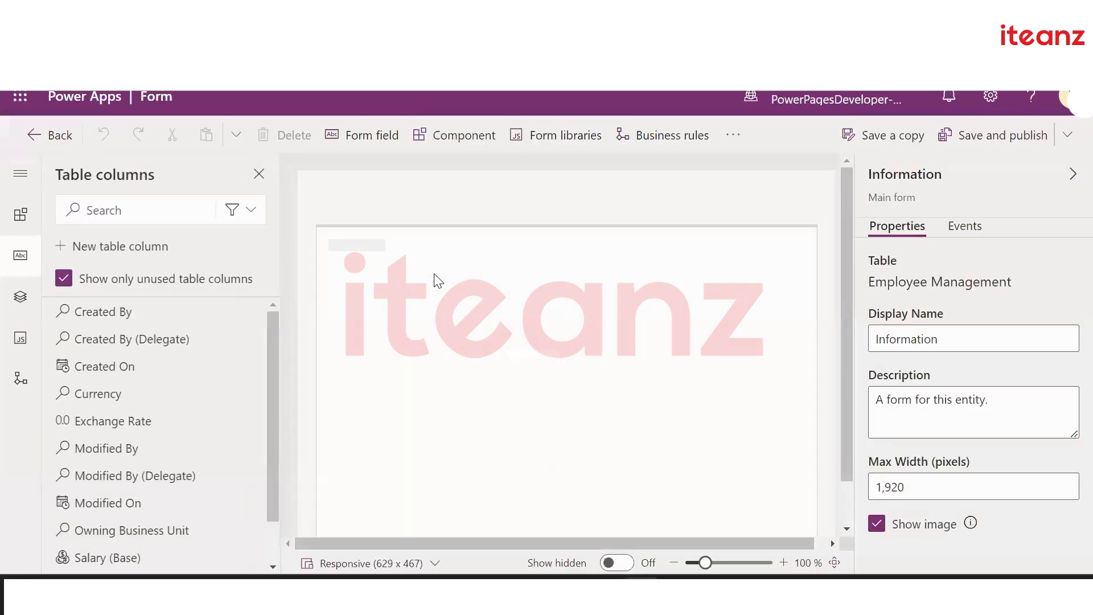
Insert a related-records subgrid of DepartmentDetails using the Active DepartmentDetails default view
left_click(21, 215)
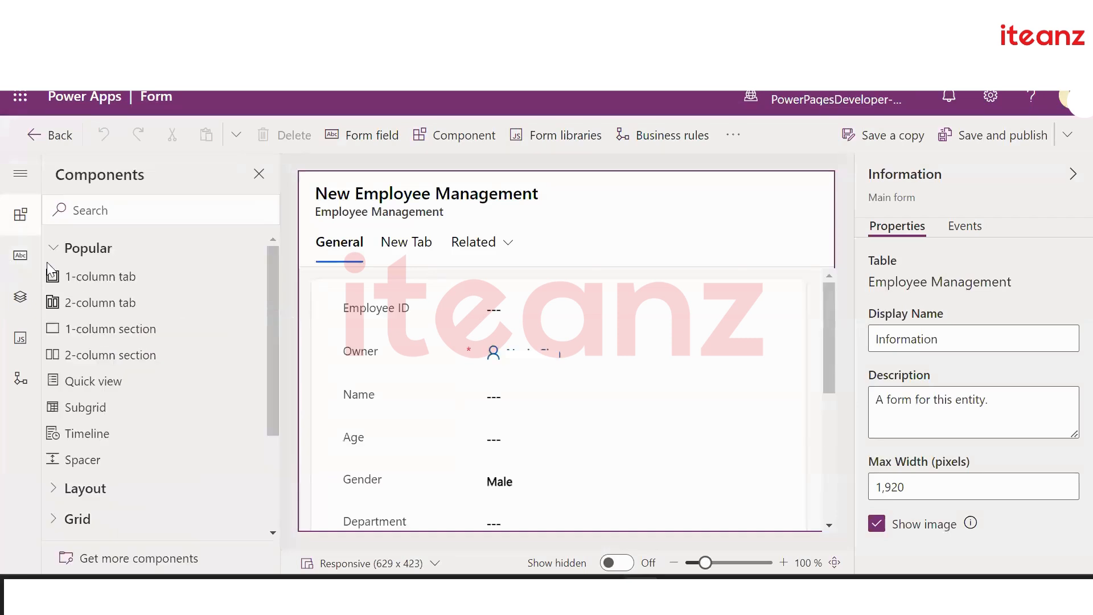
left_click(165, 404)
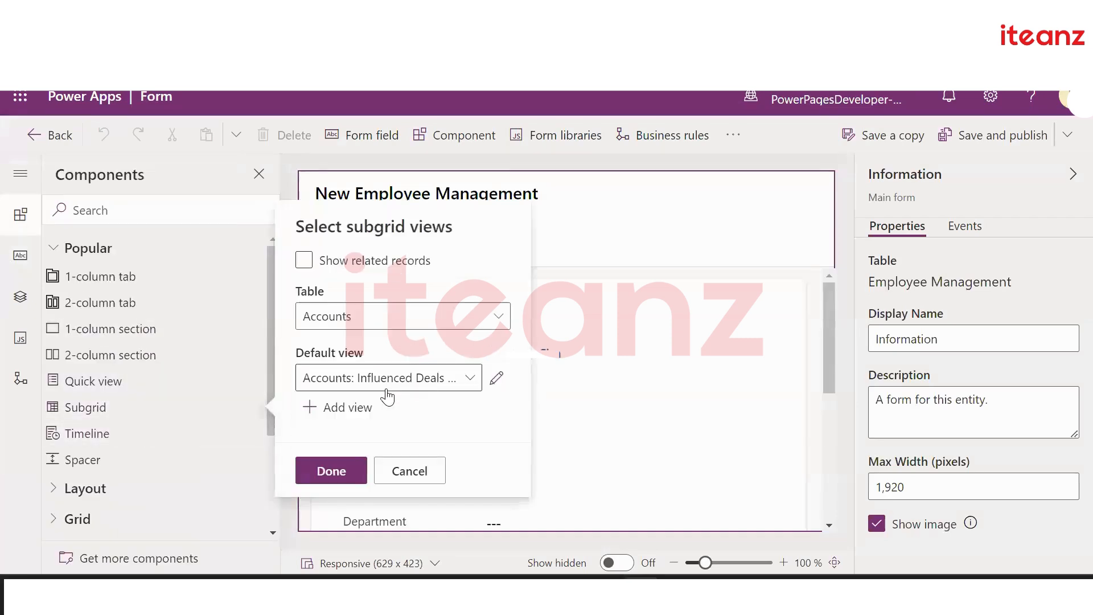
left_click(397, 325)
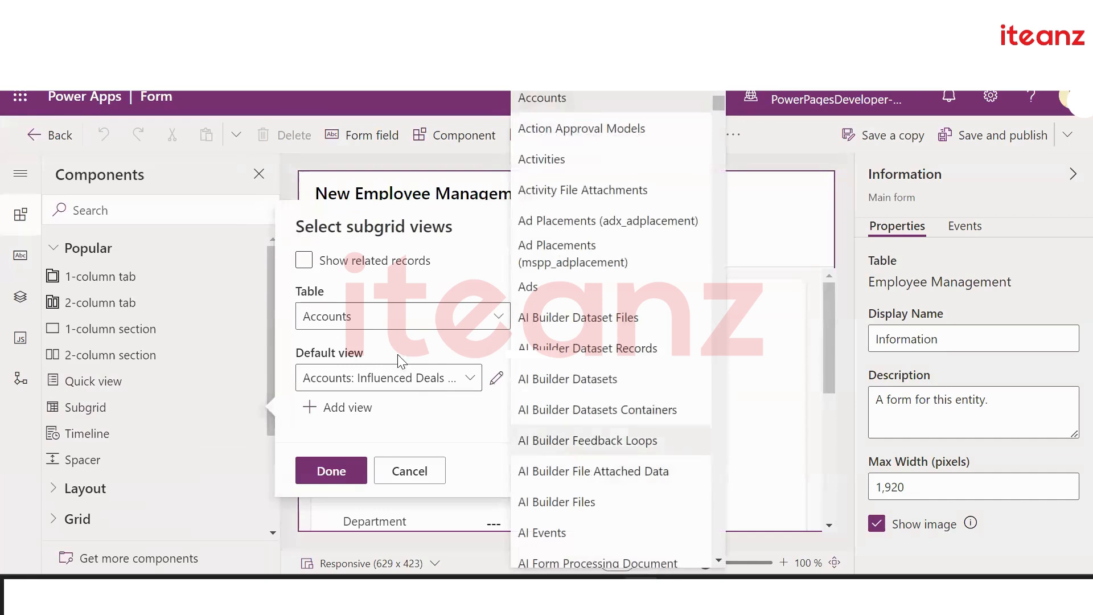
left_click(304, 260)
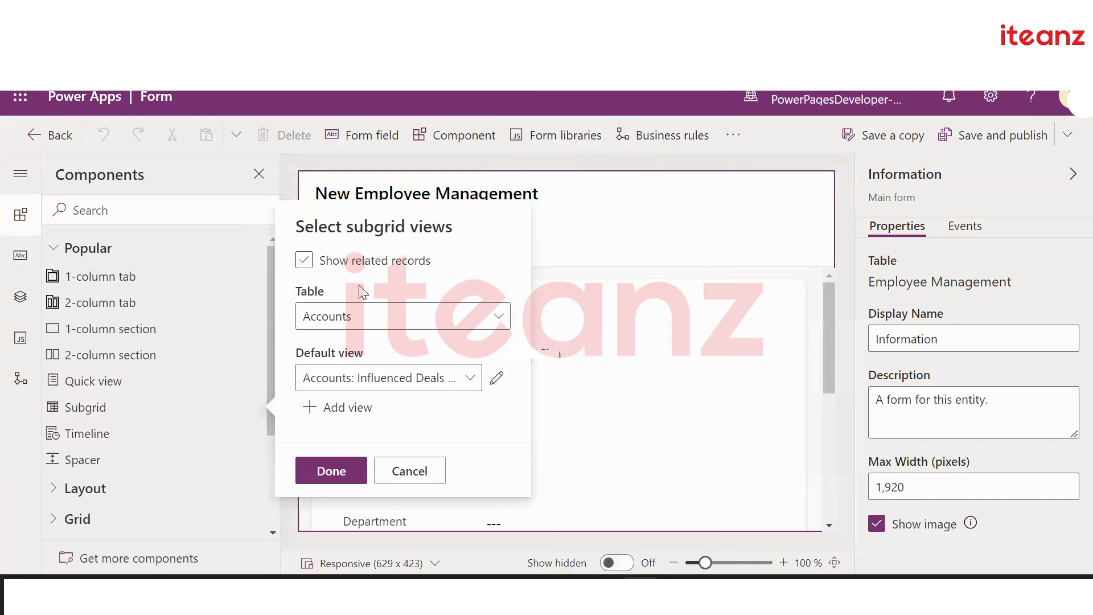
left_click(419, 316)
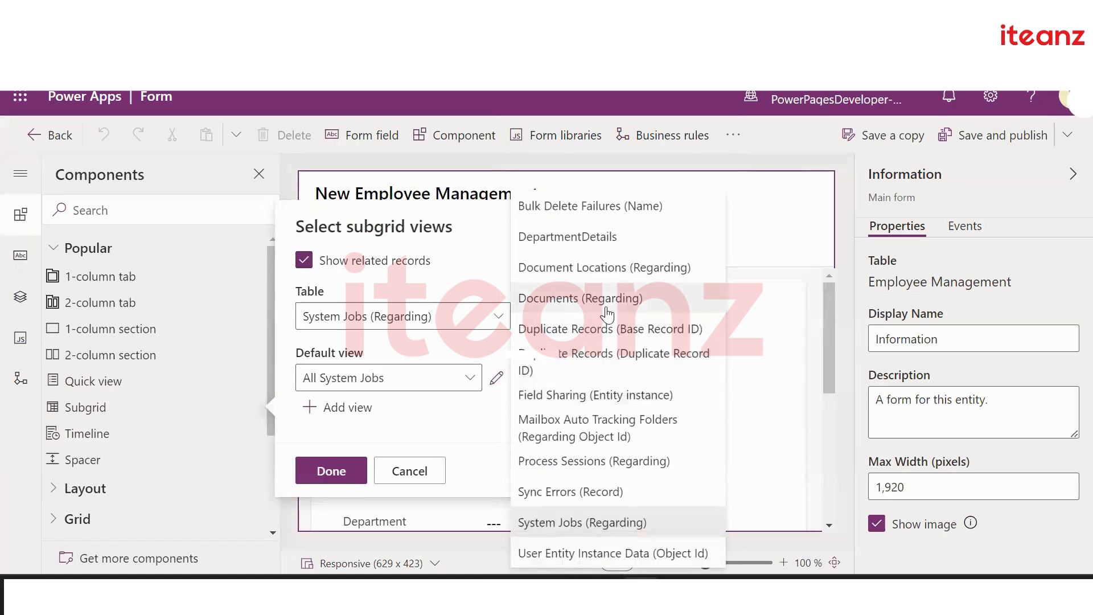
left_click(576, 242)
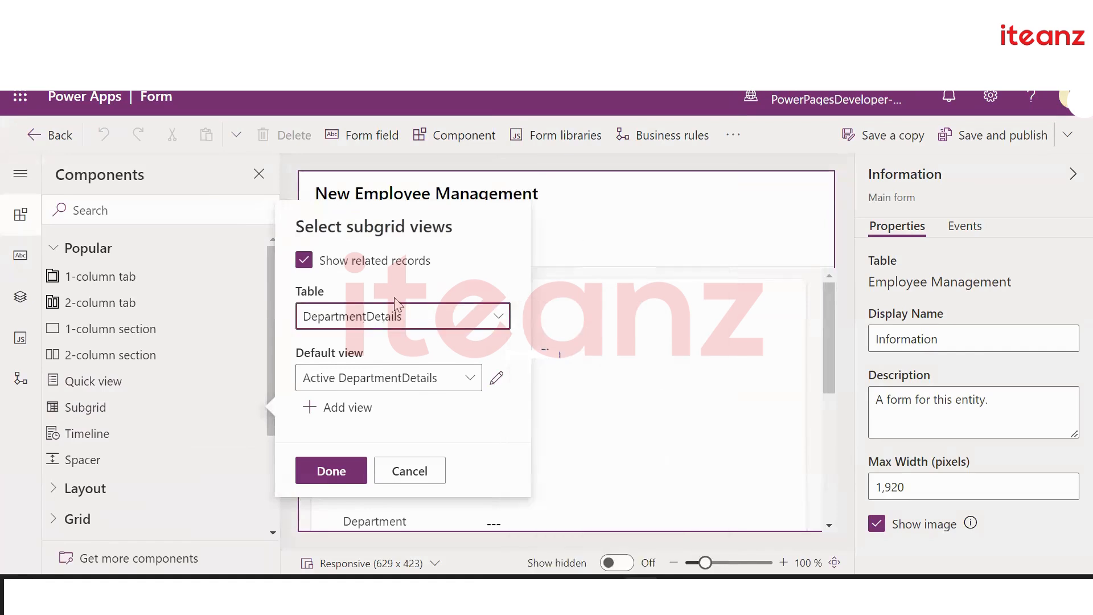
left_click(407, 379)
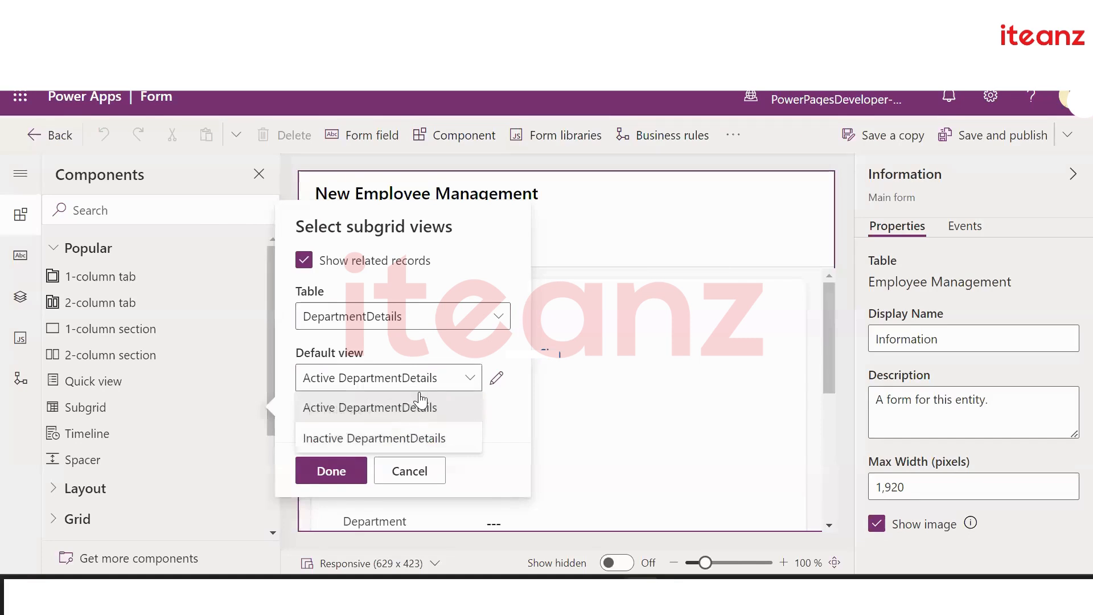
left_click(406, 359)
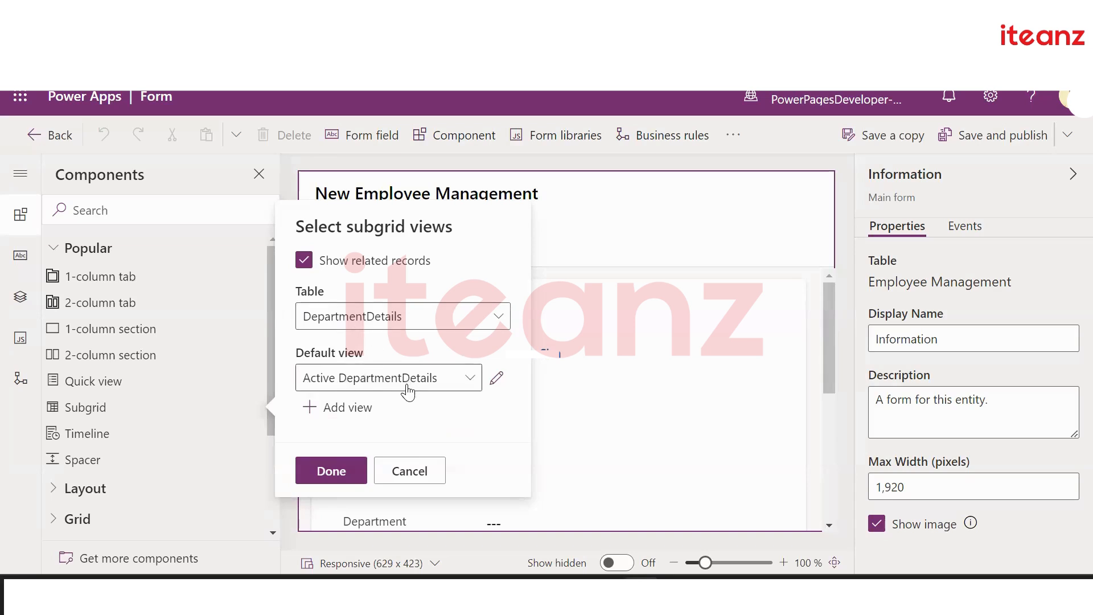
left_click(329, 479)
Hide the DepartmentDetails subgrid label and save and publish the Employee Management form
scroll(501, 398, "down", 4)
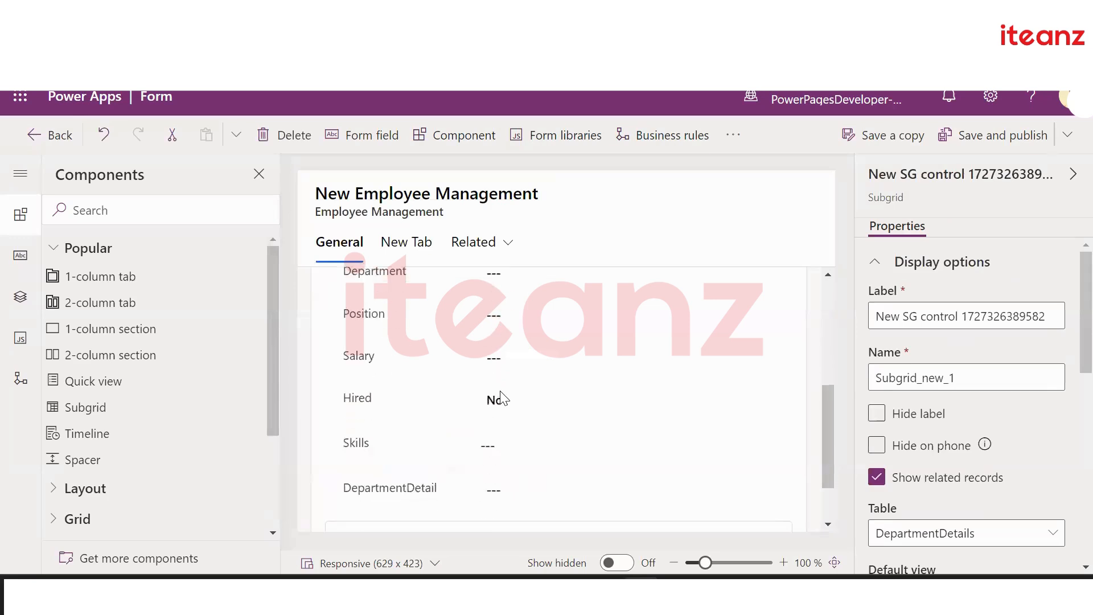
scroll(500, 391, "down", 3)
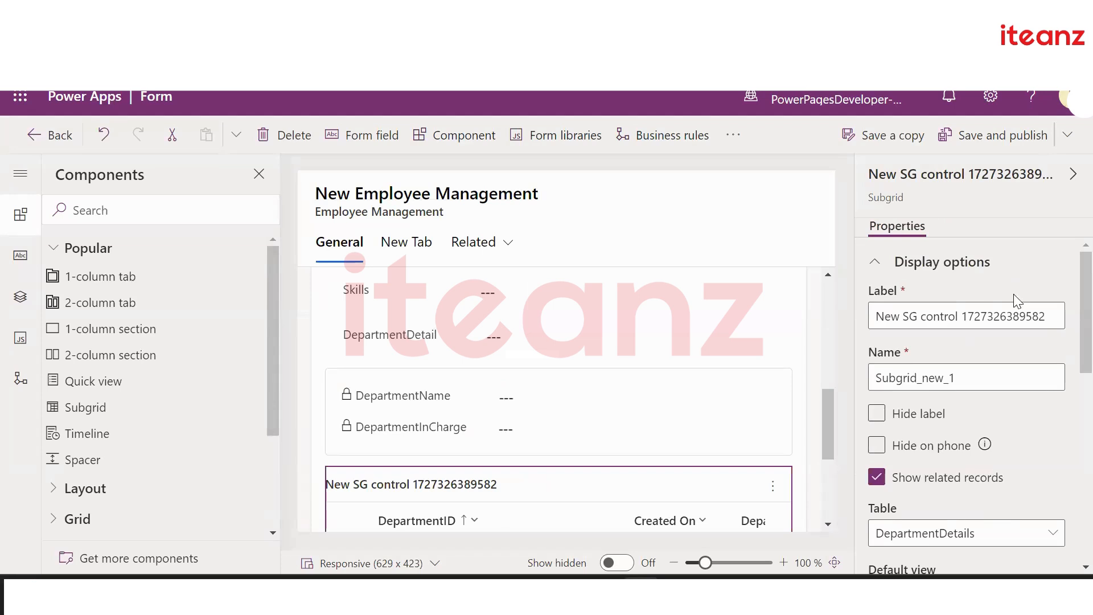
left_click(988, 134)
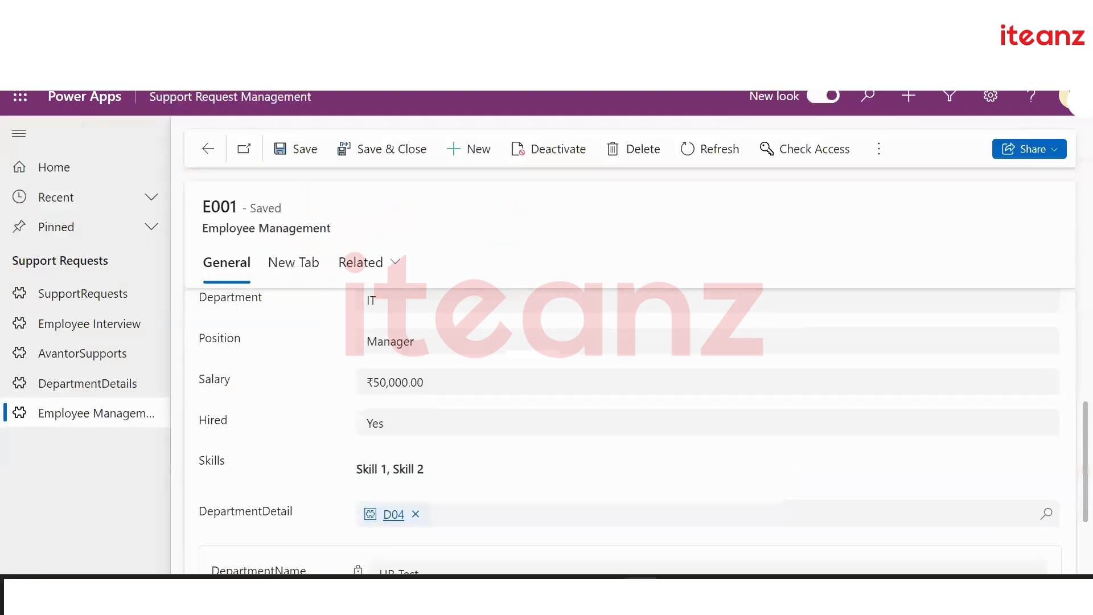
Reload employee record E001 so the published form appears, then scroll down to its department subgrid
key("F5")
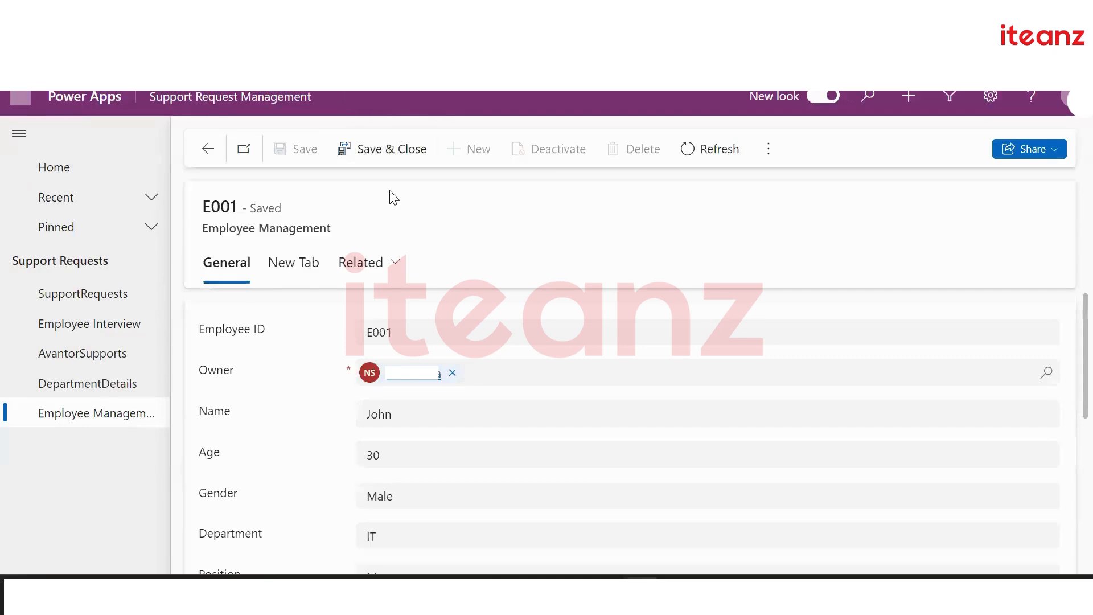
scroll(489, 318, "down", 10)
scroll(493, 322, "down", 2)
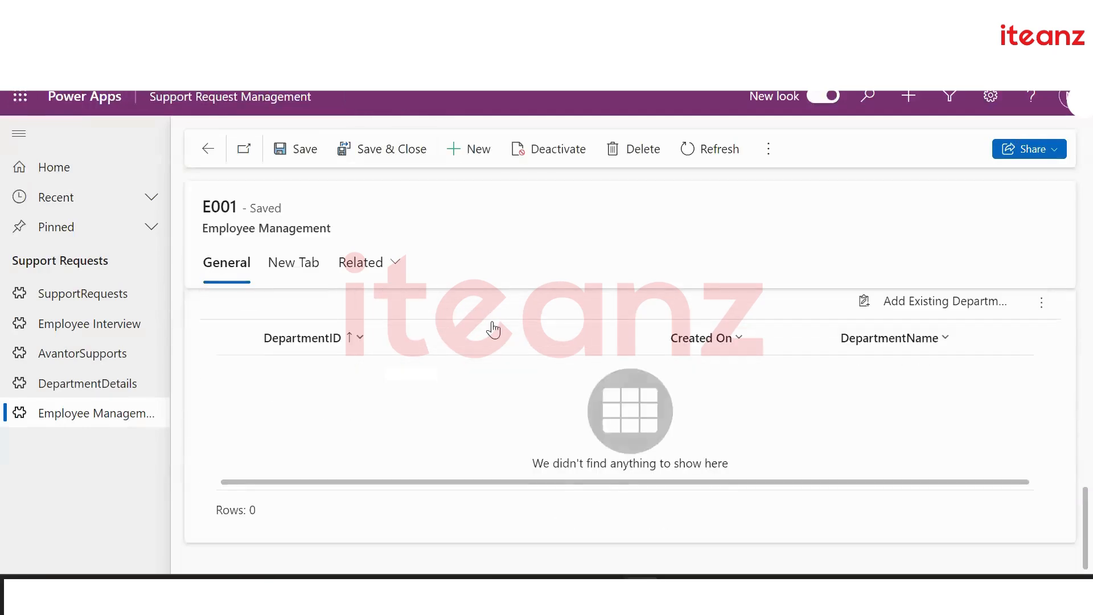
scroll(492, 321, "up", 3)
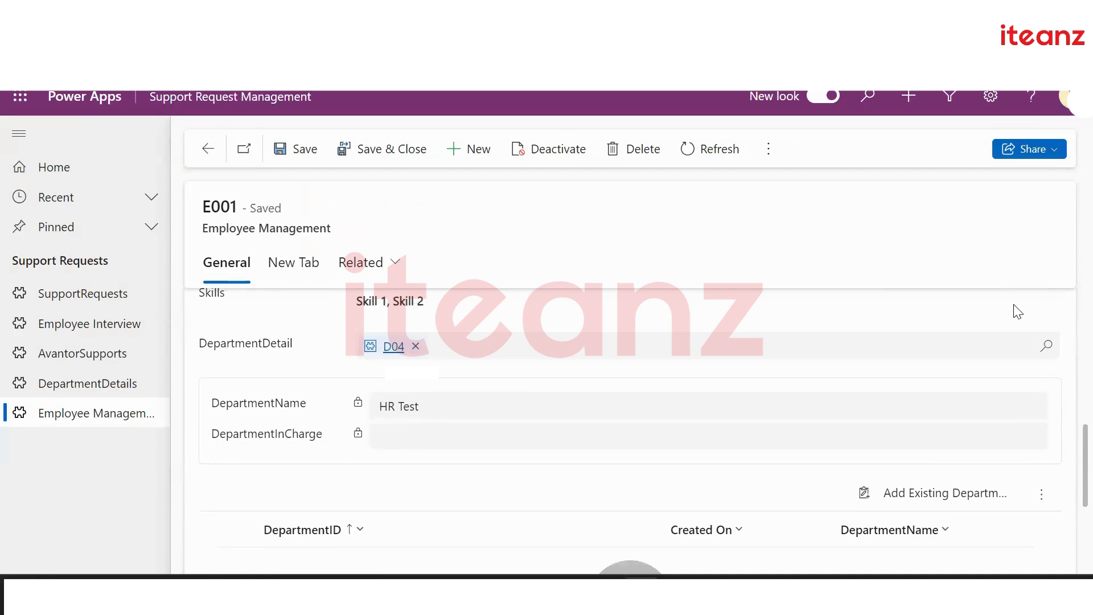
scroll(955, 442, "down", 2)
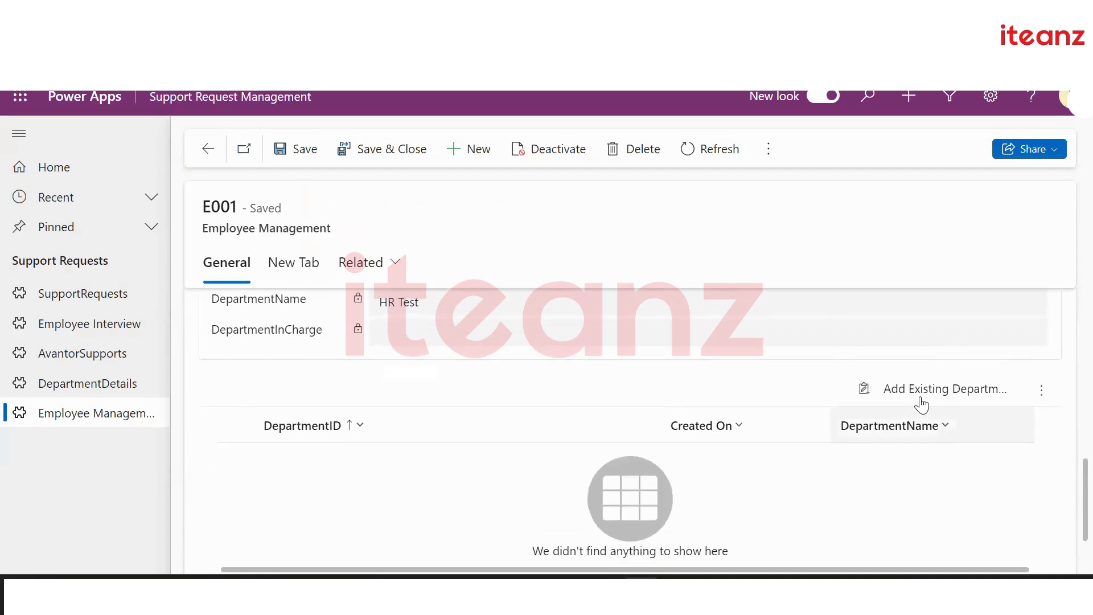
Link existing departments D04, D01, D02 and D03 to E001 using Add Existing Department
left_click(913, 401)
left_click(828, 223)
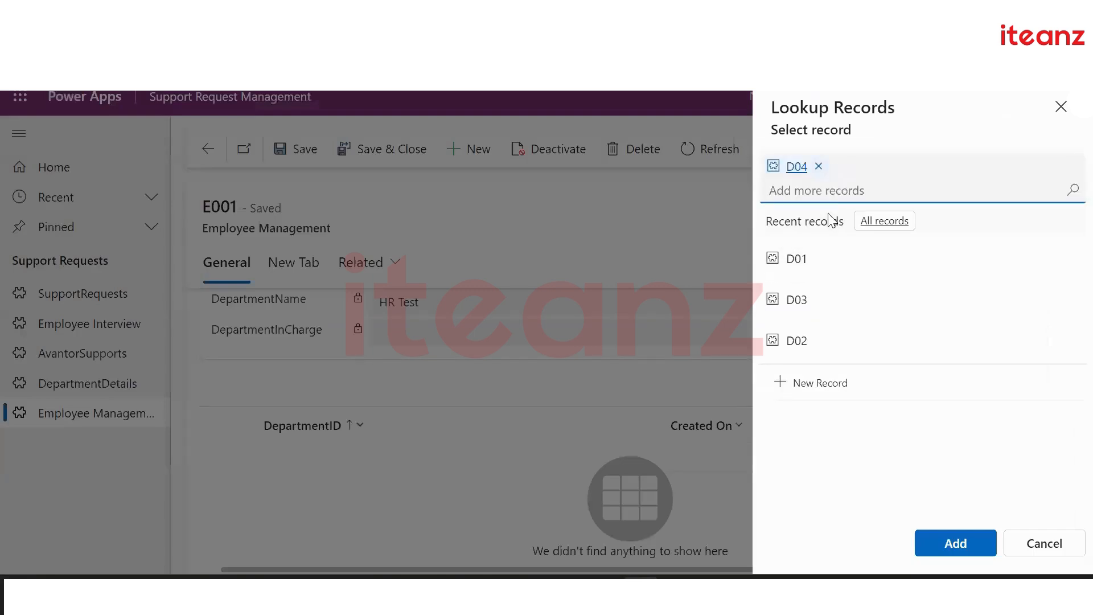
left_click(829, 269)
left_click(829, 298)
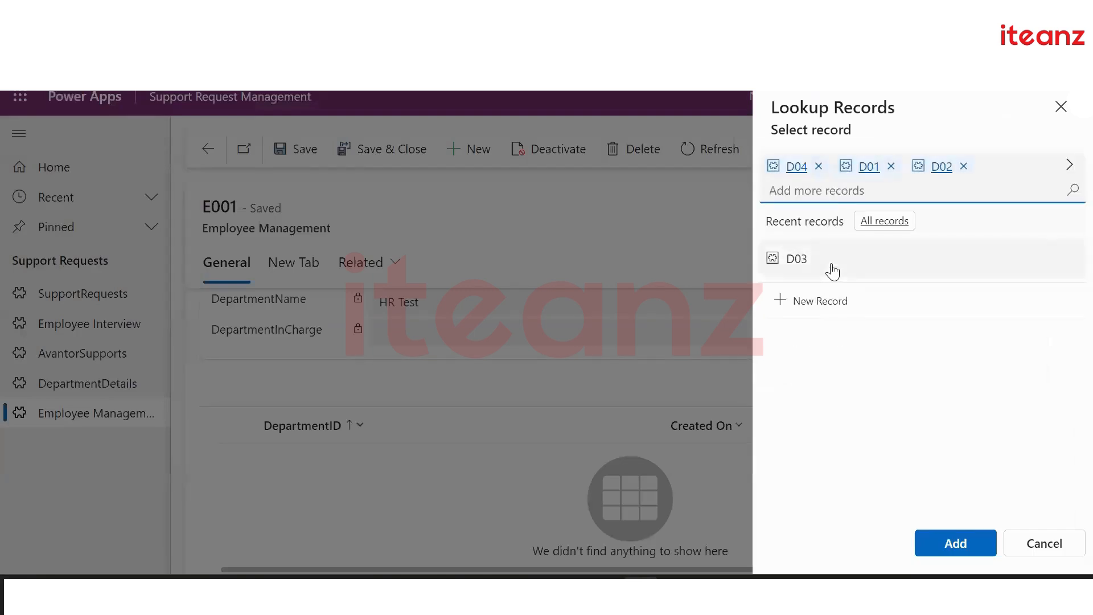
left_click(831, 270)
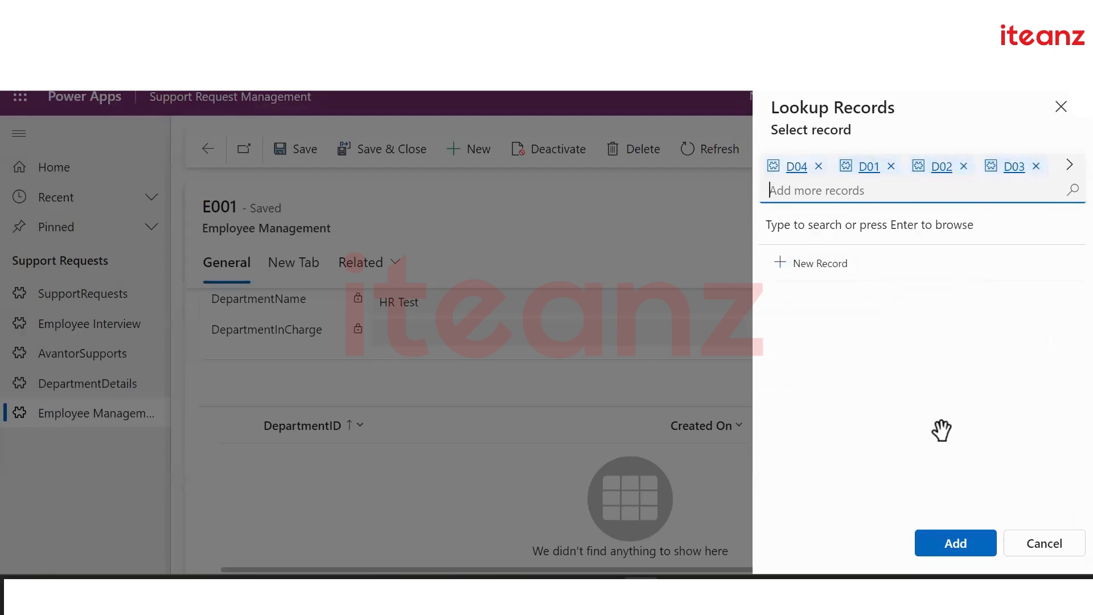
left_click(959, 543)
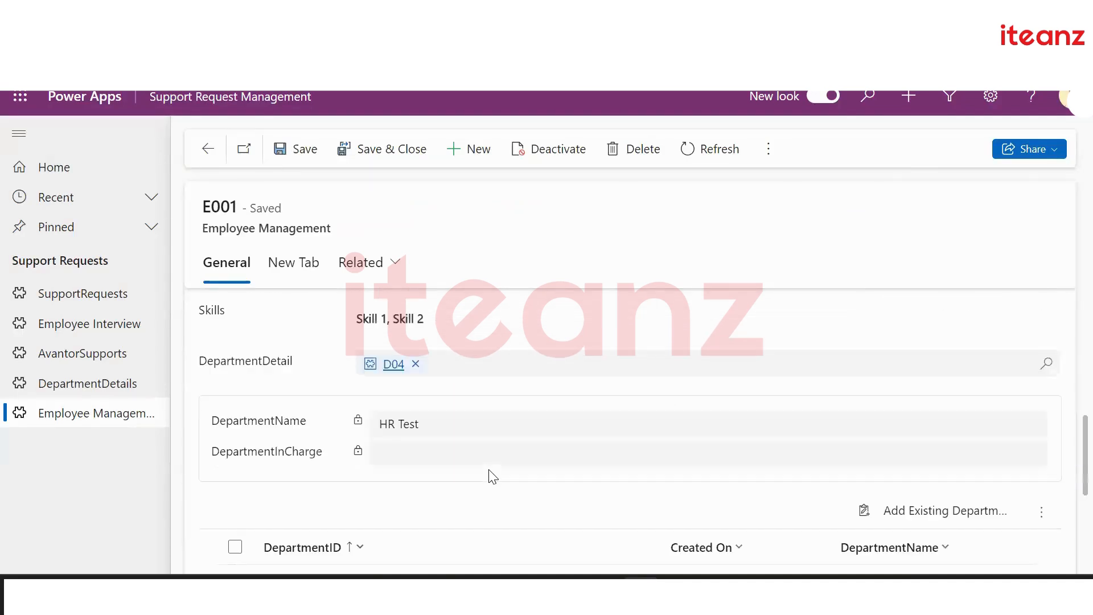
Remove the D04 row from E001's subgrid, leaving D01–D03, save, and return to Active Employee Managements
scroll(488, 476, "down", 4)
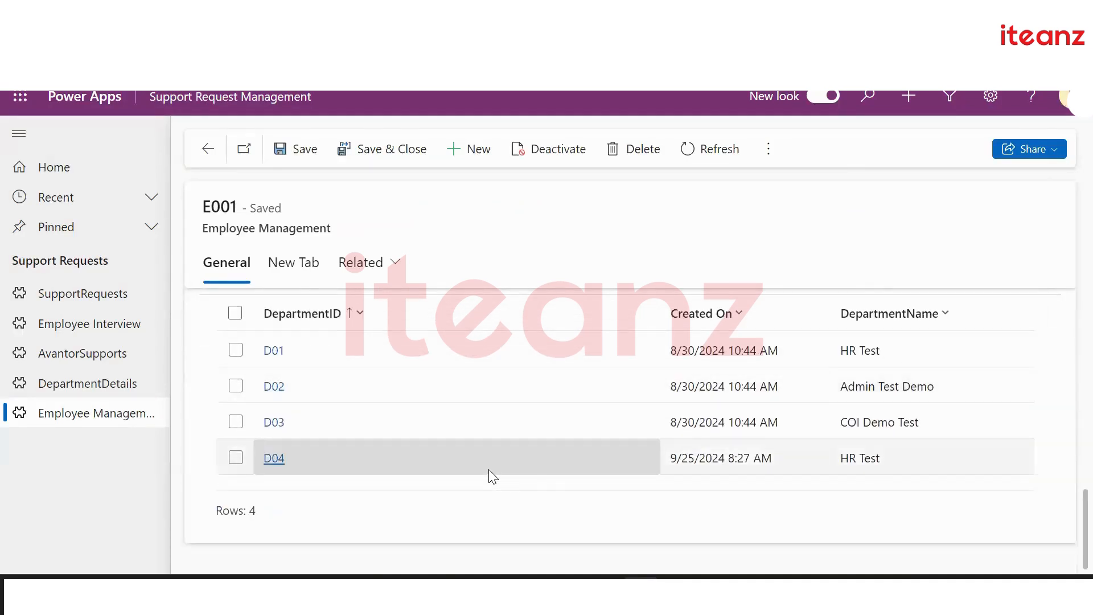
scroll(493, 477, "up", 3)
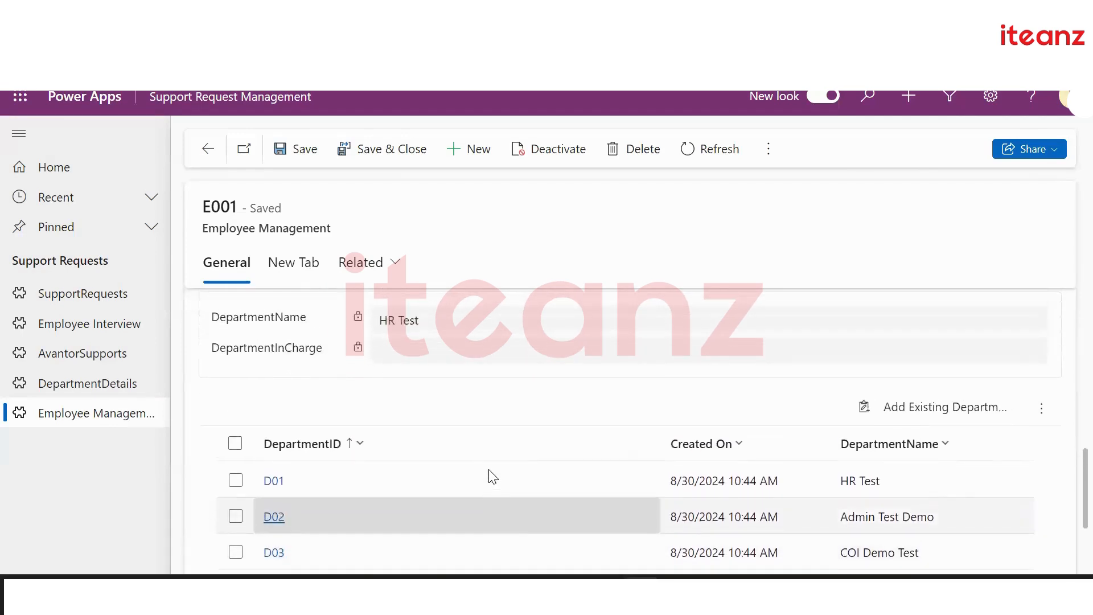
scroll(493, 477, "down", 1)
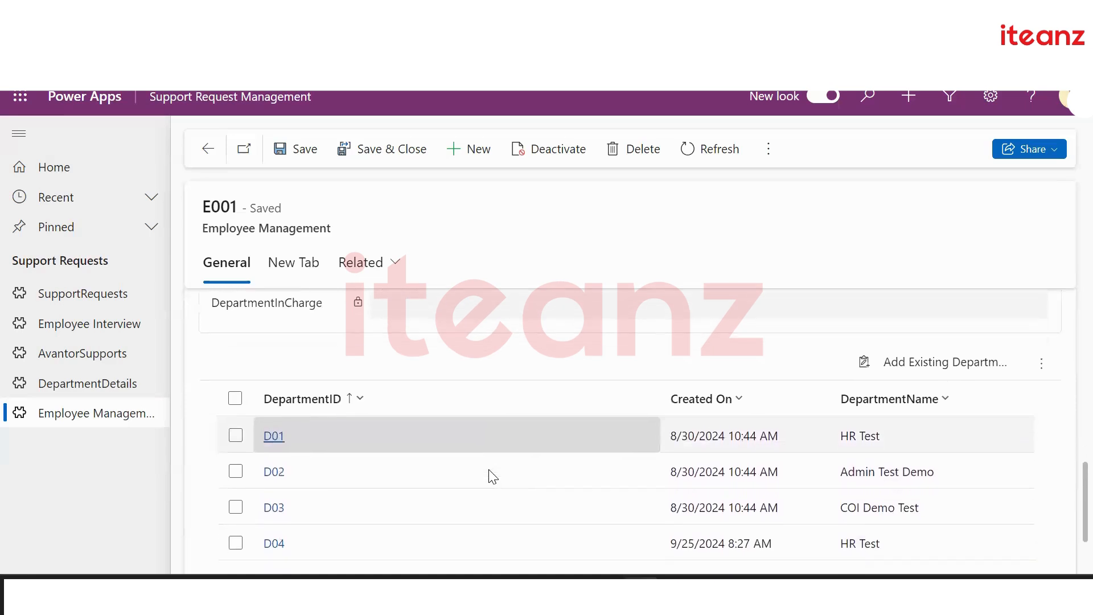
scroll(493, 477, "down", 1)
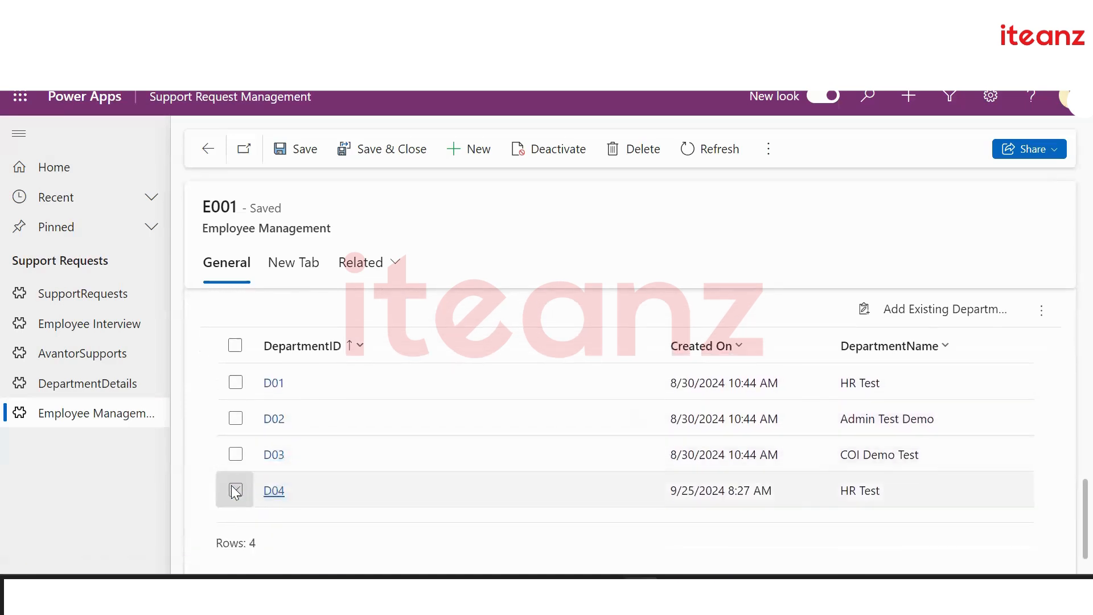
left_click(235, 490)
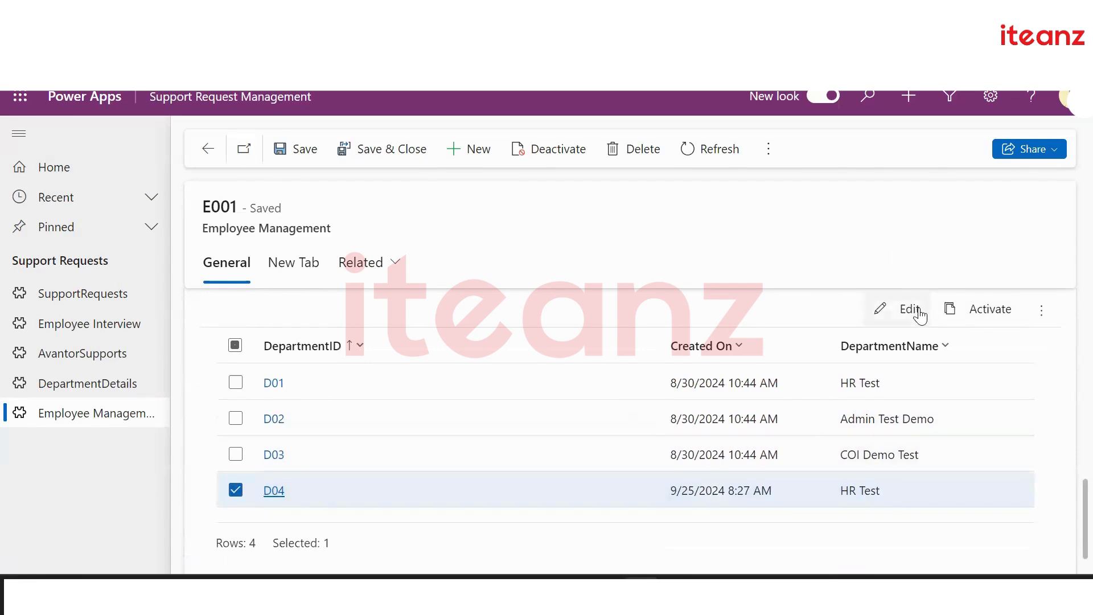
left_click(1041, 310)
left_click(935, 379)
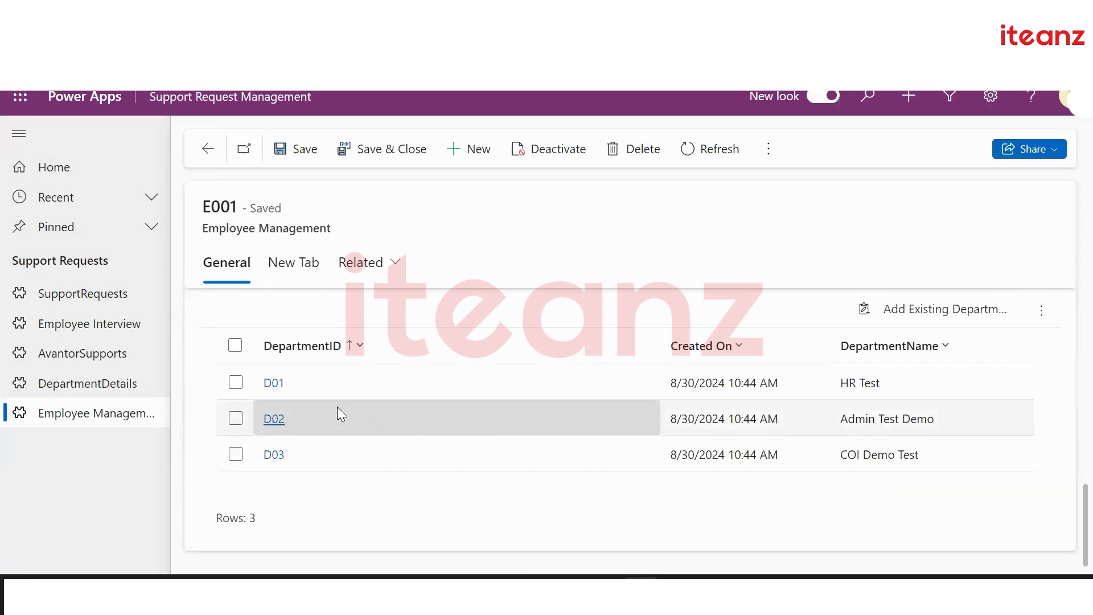
left_click(318, 150)
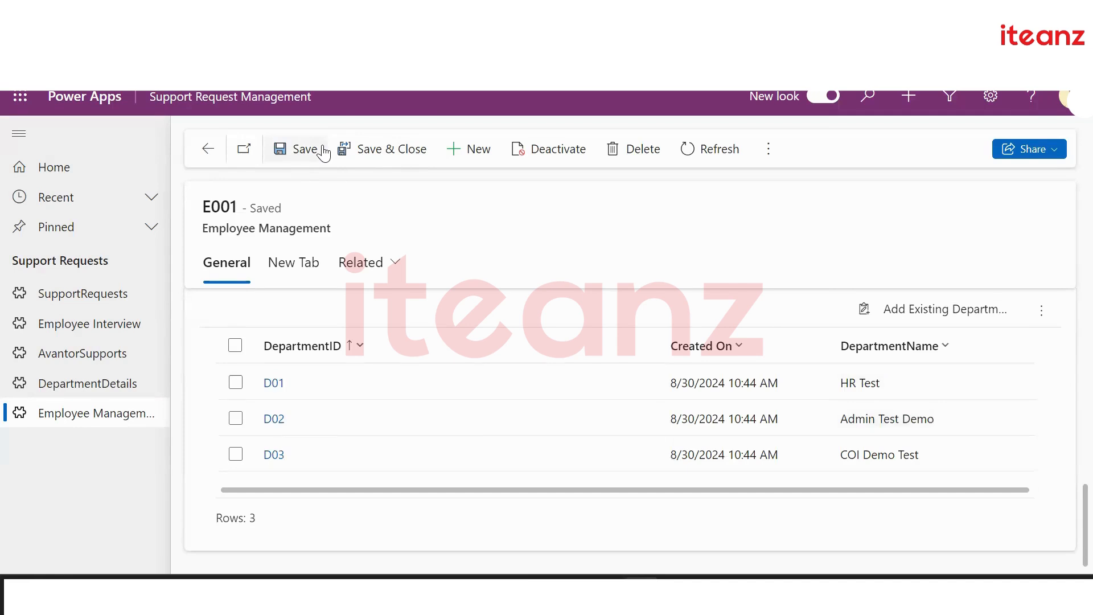
left_click(209, 148)
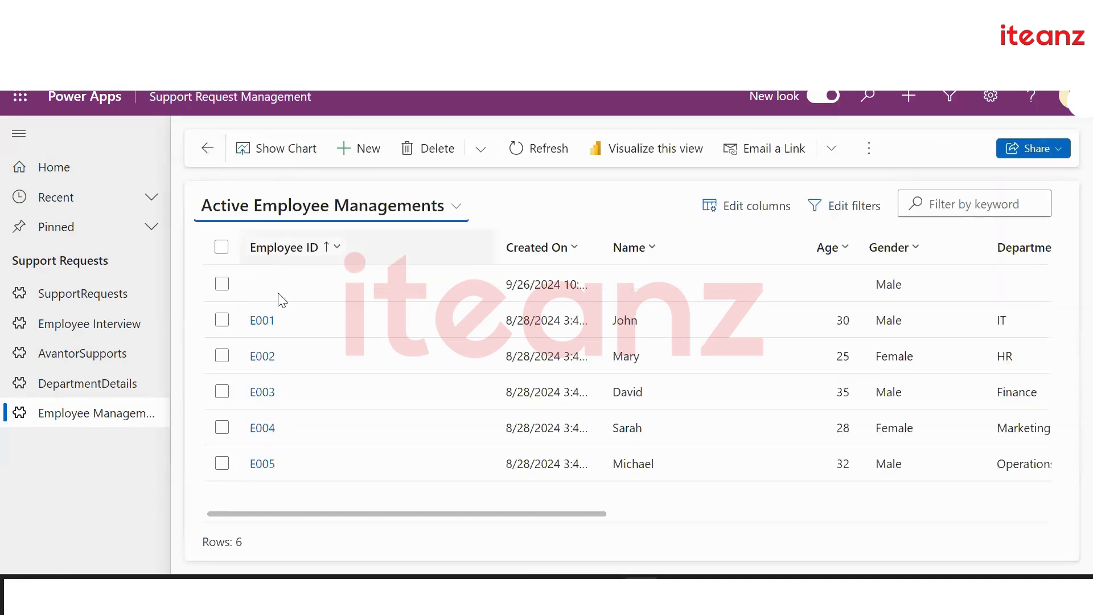
Open employee E003 and confirm its department subgrid lists no departments, then return to the list
left_click(262, 391)
scroll(399, 456, "down", 5)
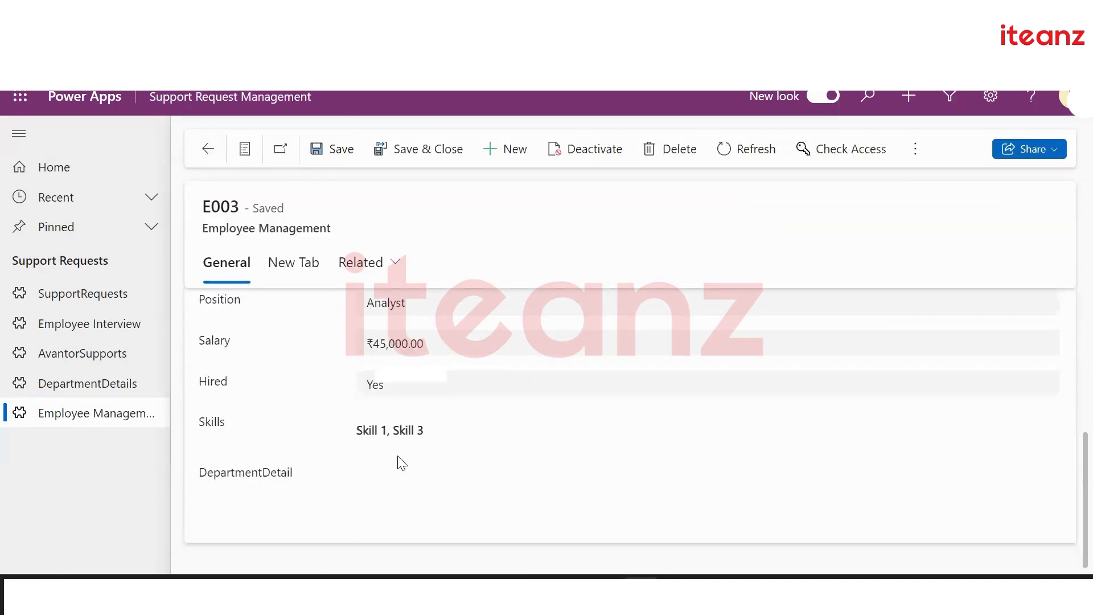
scroll(402, 463, "down", 4)
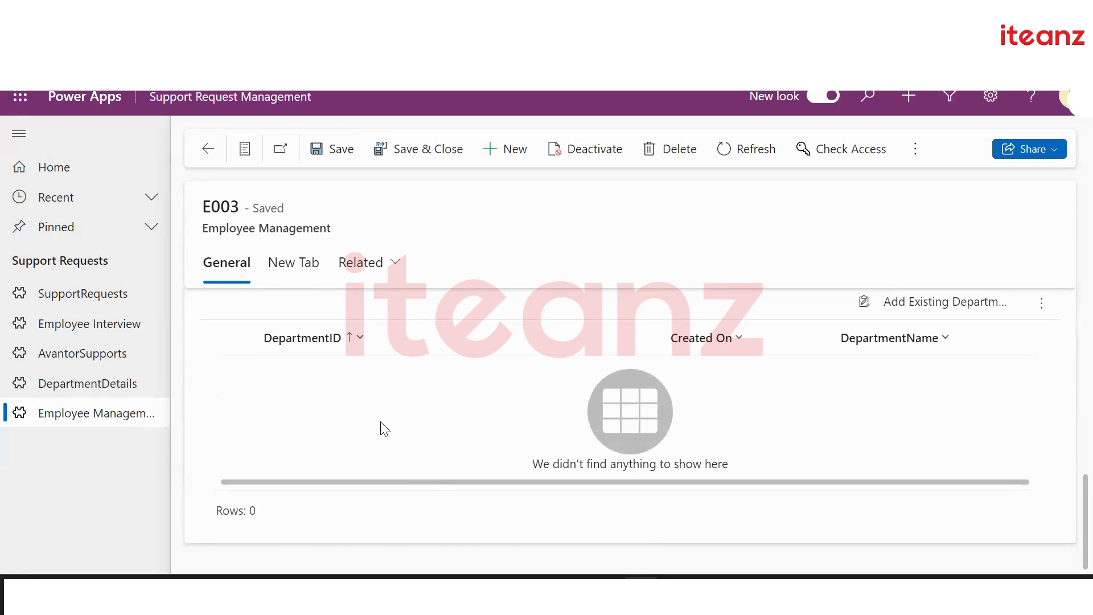
left_click(218, 162)
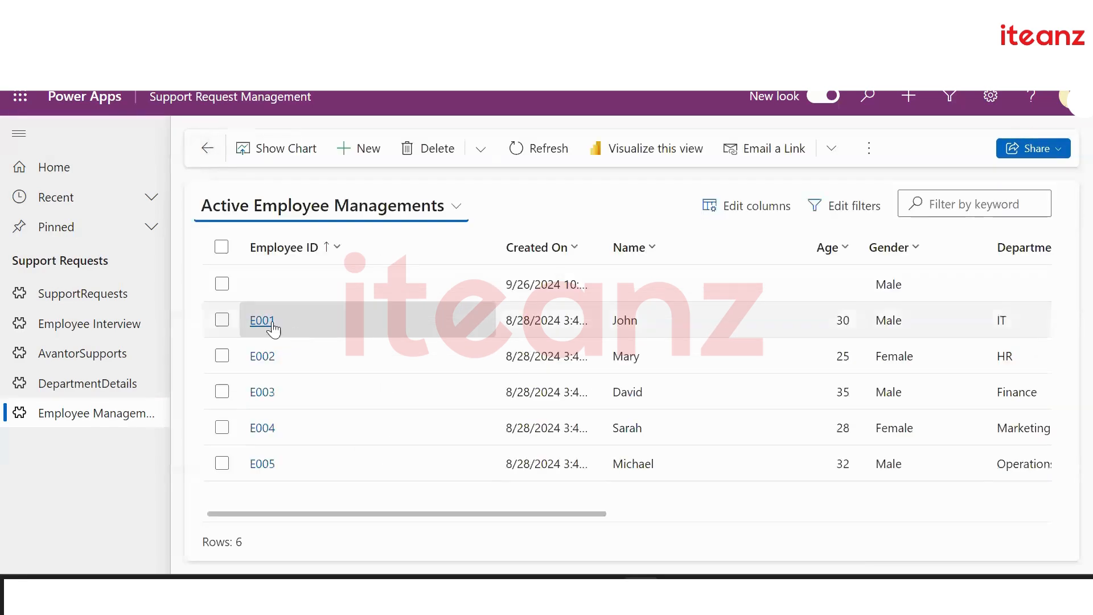
Open E001 and begin a second form subgrid, bringing up the Select subgrid views dialog
left_click(317, 315)
left_click(354, 162)
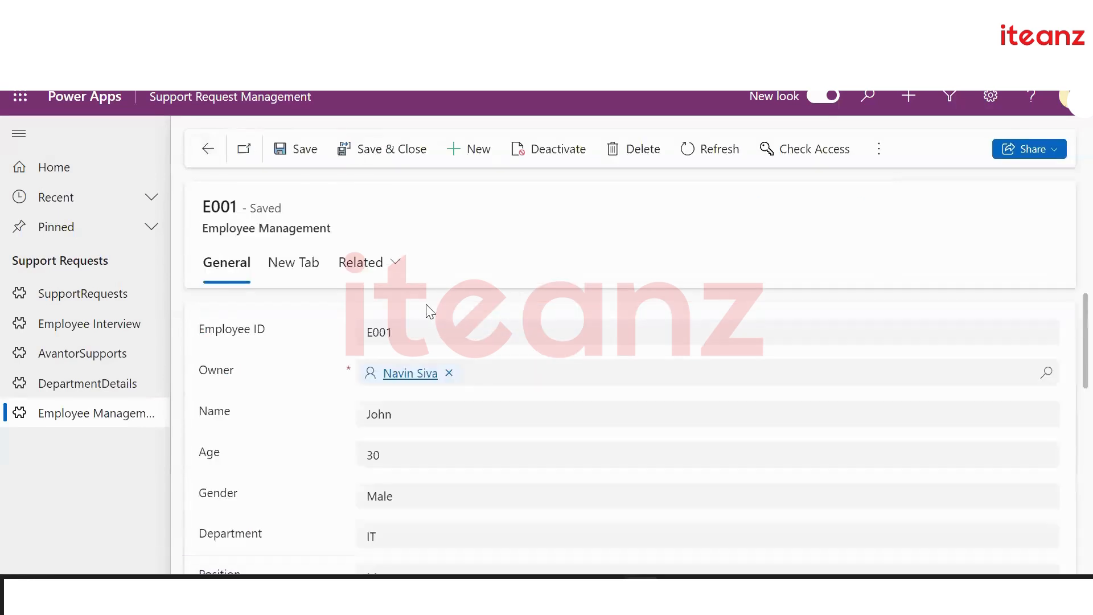
scroll(466, 390, "down", 5)
scroll(472, 399, "down", 3)
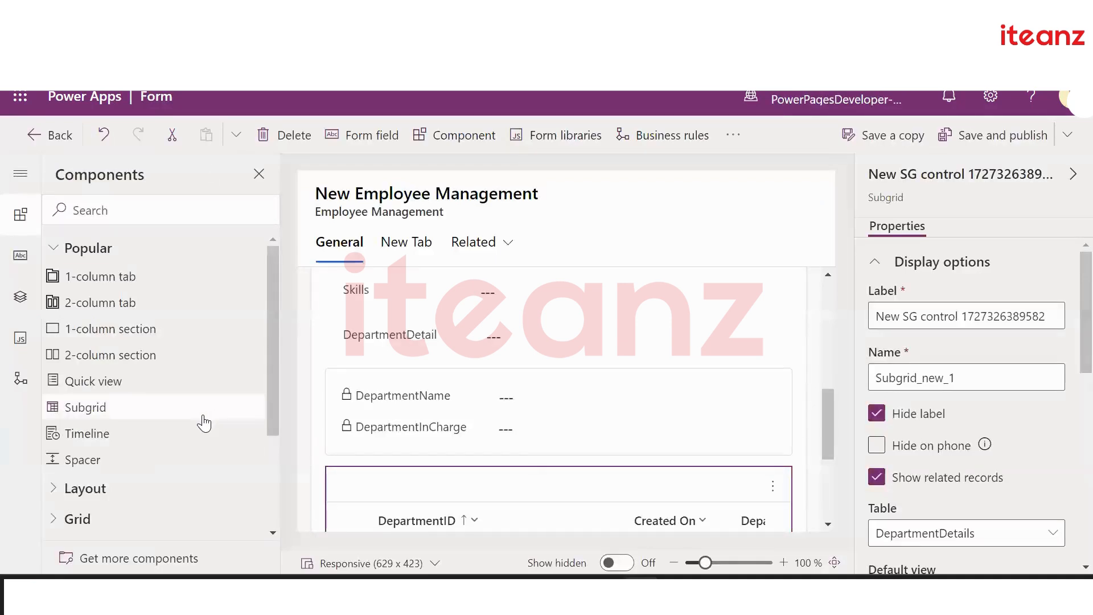
left_click(203, 418)
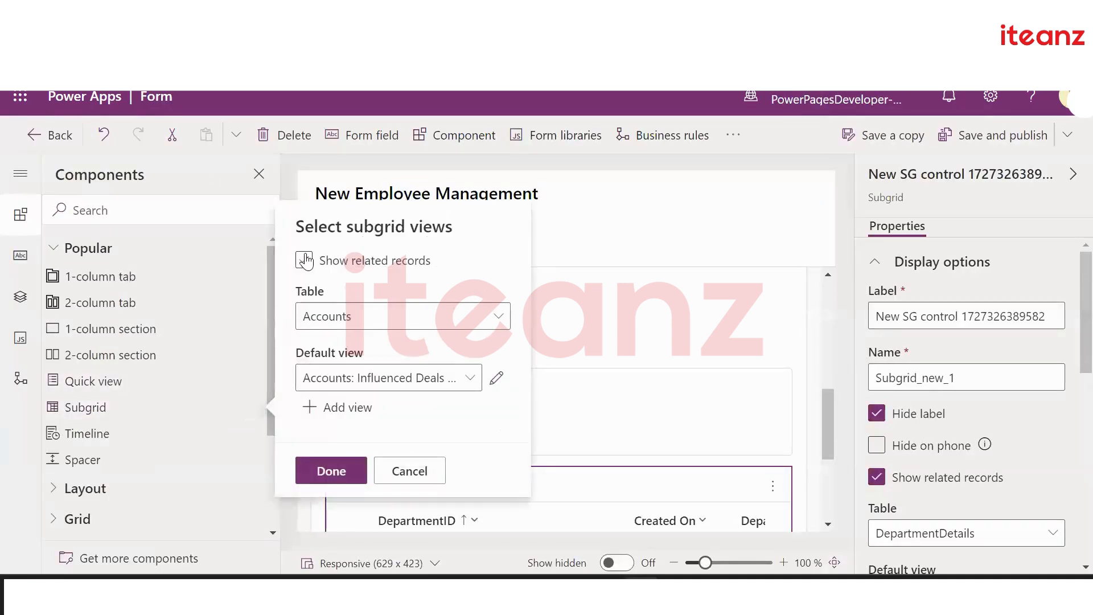